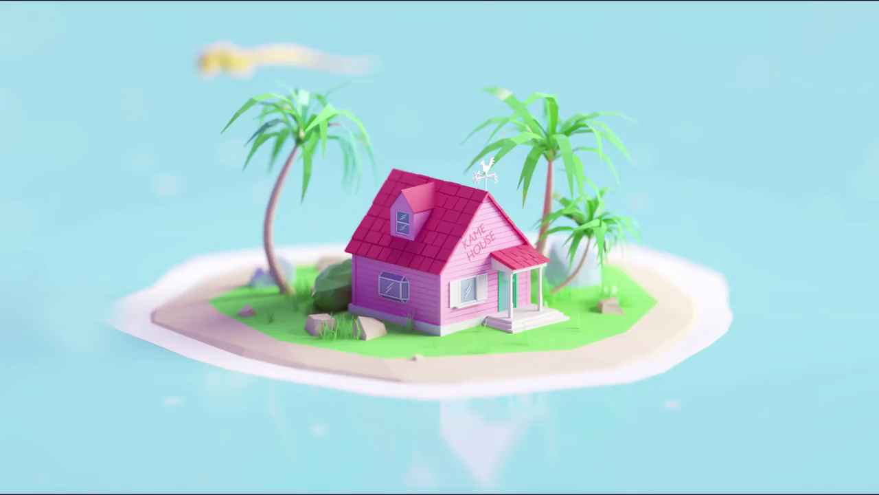
Step: Zoom in on the single cube in the camera view of kame house.blend
{"action": "scroll", "coordinate": [355, 228], "scroll_direction": "up", "scroll_amount": 3}
Step: Scale the cube wide and flat across X and Y, then stretch it taller along Z
{"action": "key", "text": "g"}
{"action": "key", "text": "z"}
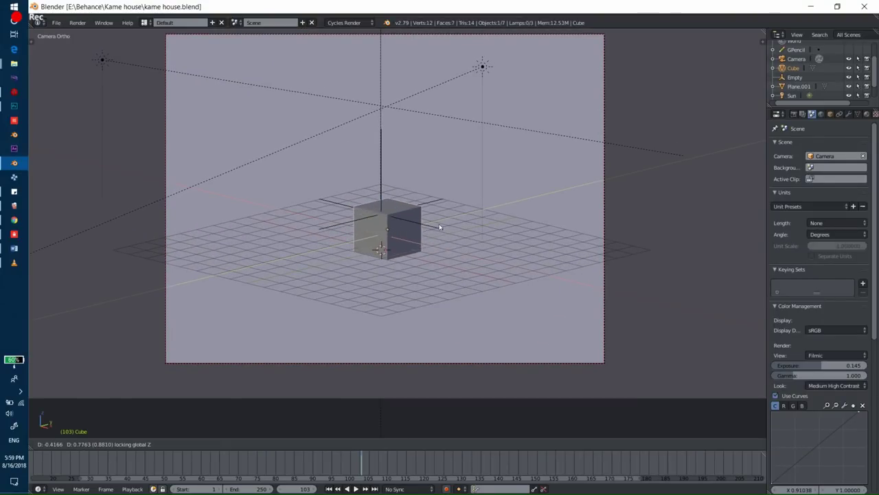
{"action": "right_click", "coordinate": [439, 226]}
{"action": "scroll", "coordinate": [437, 215], "scroll_direction": "down", "scroll_amount": 2}
{"action": "key", "text": "s"}
{"action": "key", "text": "shift+z"}
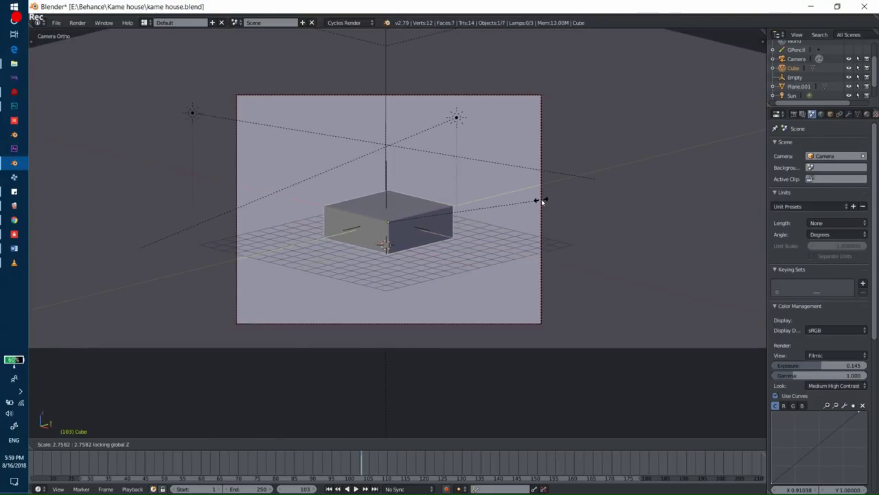
{"action": "left_click", "coordinate": [542, 198]}
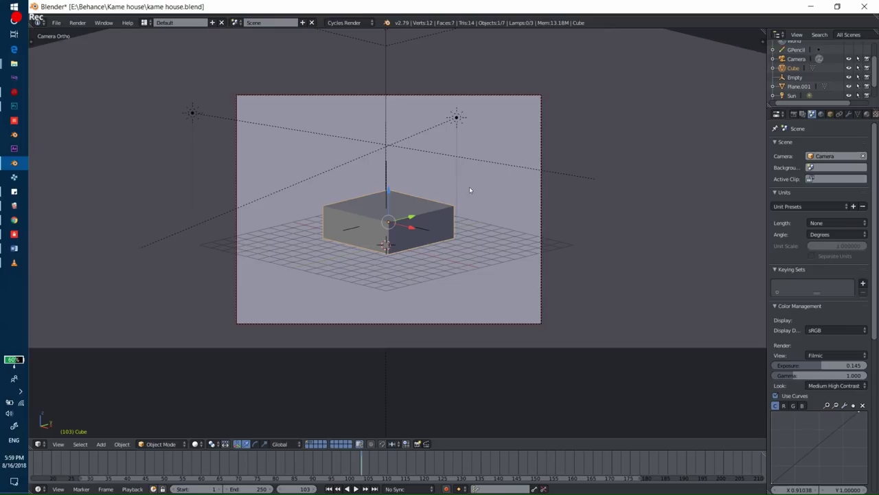
{"action": "key", "text": "s"}
{"action": "key", "text": "z"}
{"action": "left_click", "coordinate": [511, 183]}
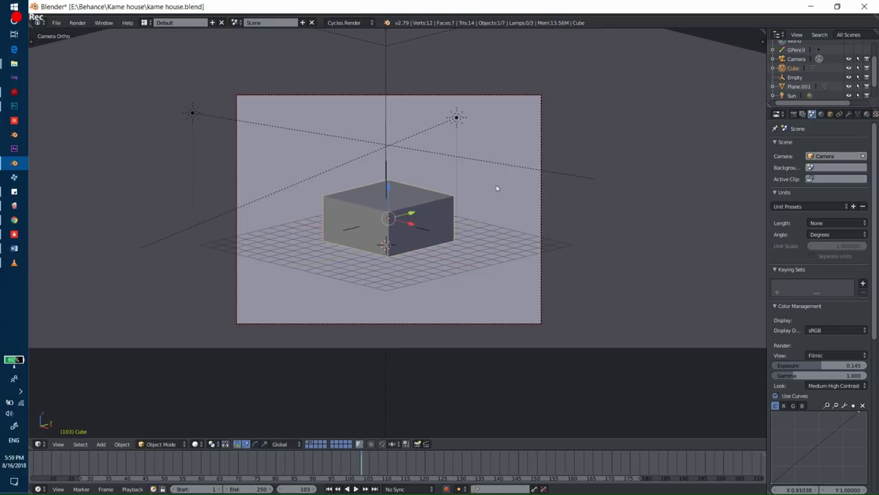
Step: Add a centred loop cut and raise the top middle edge into a roof ridge
{"action": "key", "text": "Tab"}
{"action": "key", "text": "ctrl+r"}
{"action": "left_click", "coordinate": [456, 161]}
{"action": "right_click", "coordinate": [457, 160]}
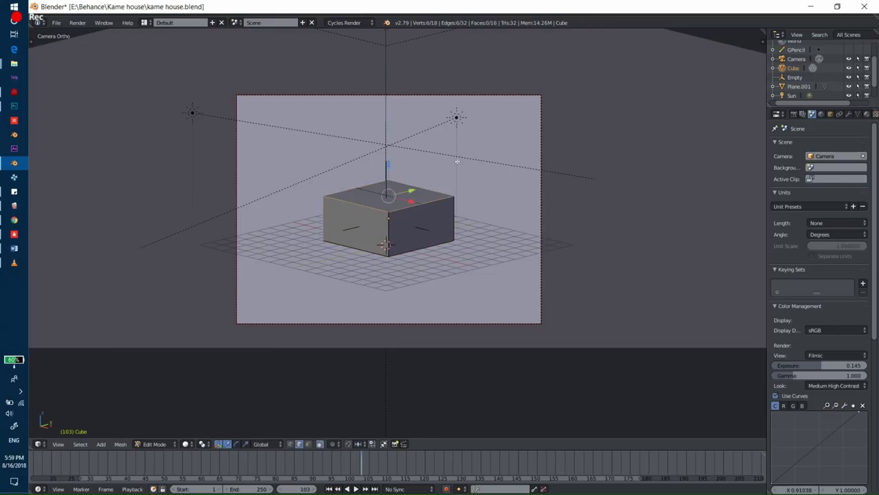
{"action": "right_click", "coordinate": [388, 194]}
{"action": "key", "text": "g"}
{"action": "key", "text": "z"}
{"action": "left_click", "coordinate": [401, 145]}
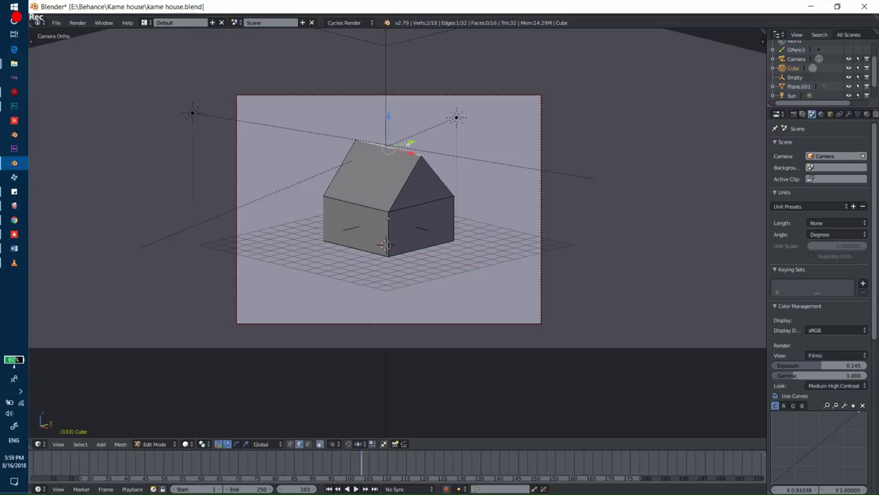
Step: Select both roof faces and extrude them twice into a thick, overhanging roof
{"action": "scroll", "coordinate": [412, 165], "scroll_direction": "up", "scroll_amount": 4}
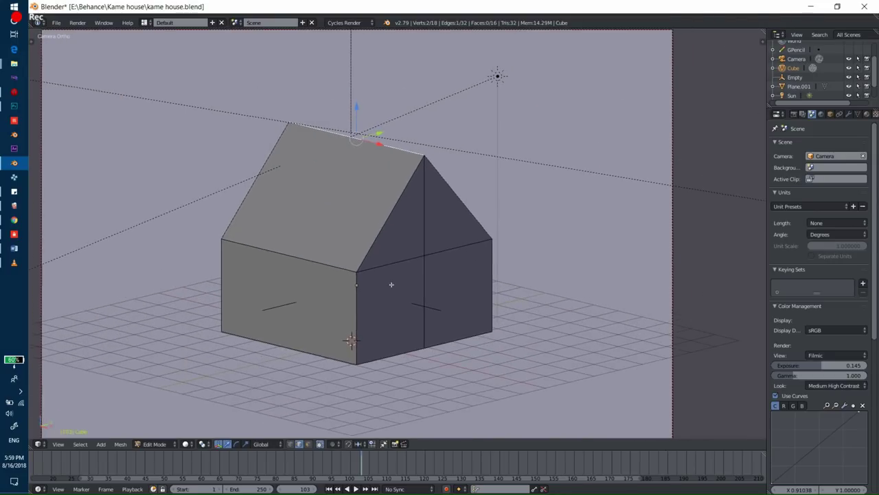
{"action": "left_click", "coordinate": [308, 444]}
{"action": "key", "text": "z"}
{"action": "right_click", "coordinate": [323, 193]}
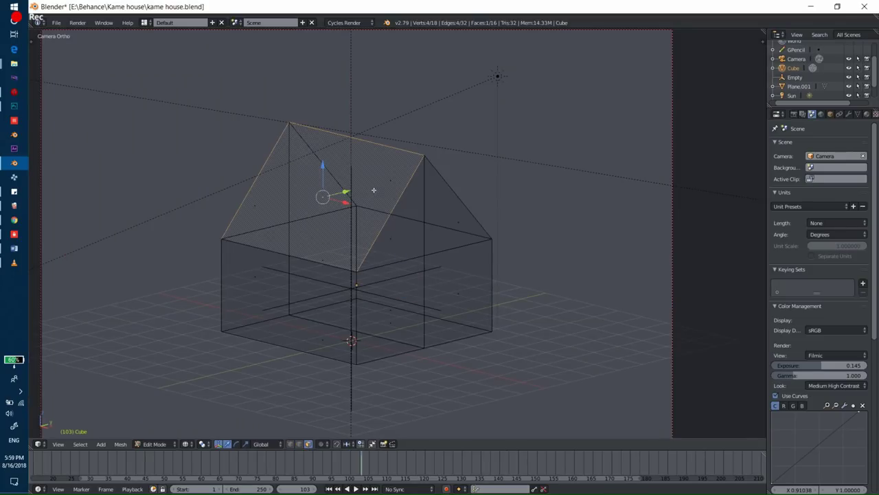
{"action": "right_click", "coordinate": [463, 183], "text": "shift"}
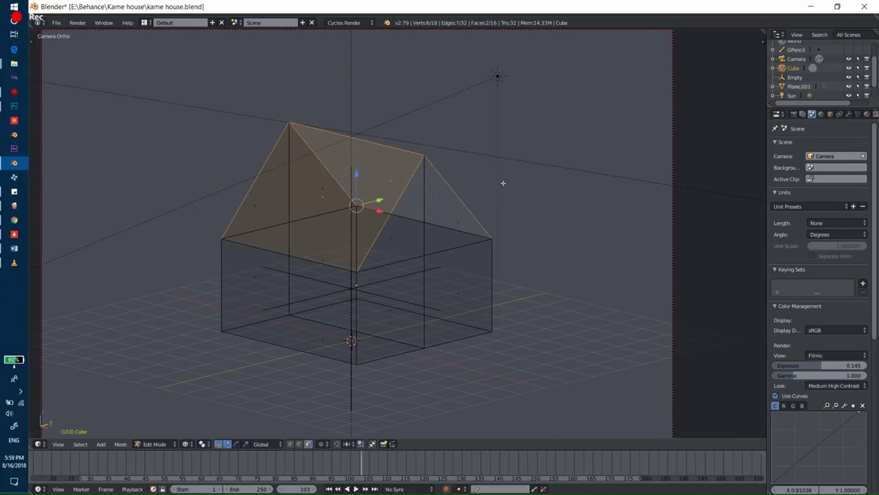
{"action": "scroll", "coordinate": [503, 183], "scroll_direction": "up", "scroll_amount": 2}
{"action": "key", "text": "e"}
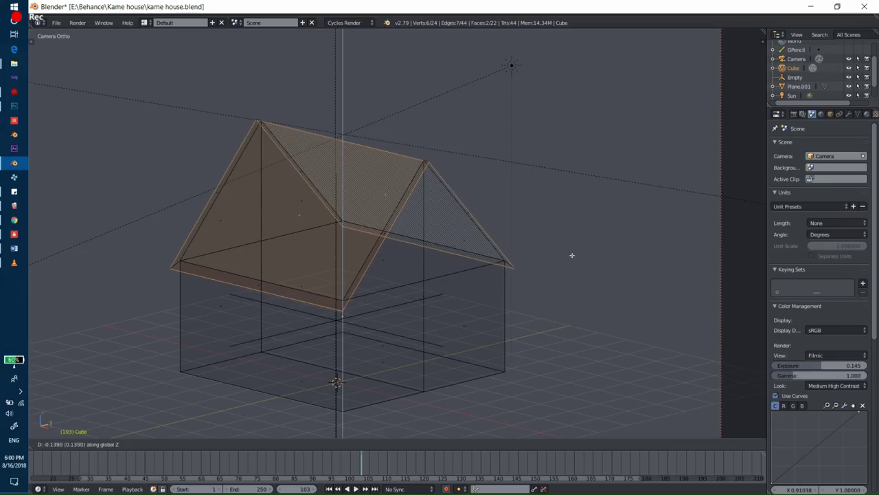
{"action": "left_click", "coordinate": [572, 255]}
{"action": "key", "text": "e"}
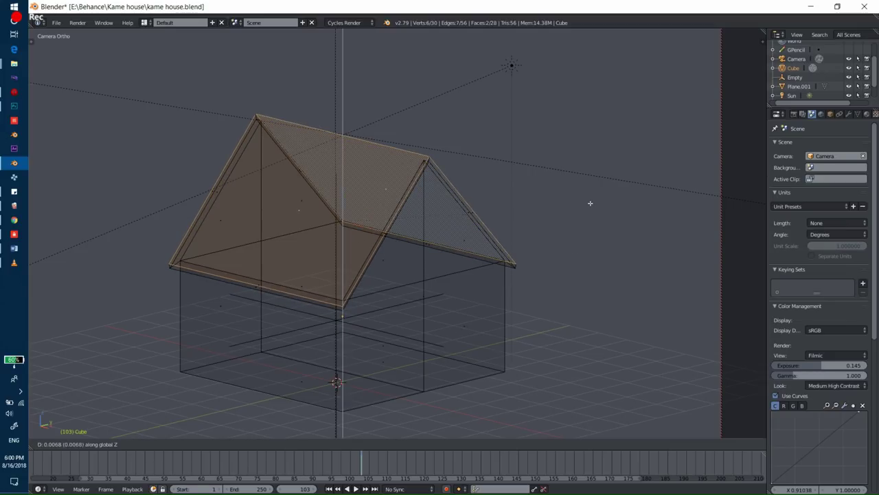
{"action": "left_click", "coordinate": [590, 203]}
{"action": "key", "text": "ctrl+l"}
Step: Create a new pink material for the house and check it in rendered shading
{"action": "left_click", "coordinate": [867, 114]}
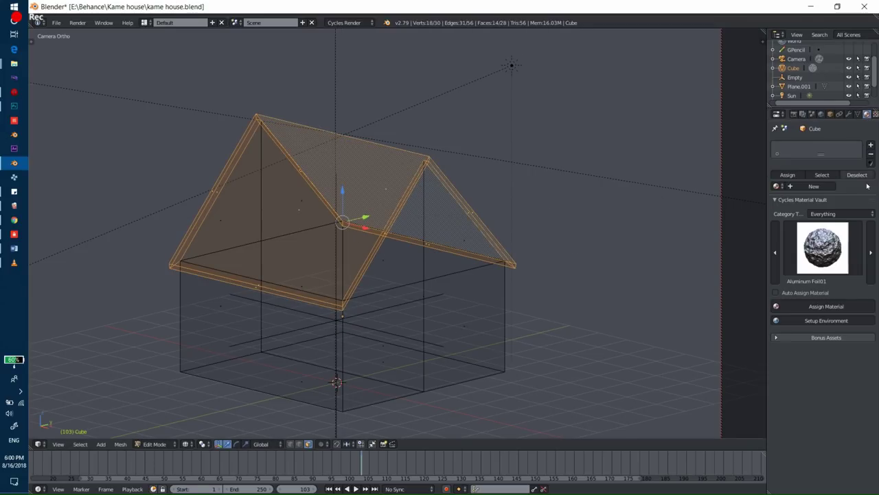
{"action": "left_click", "coordinate": [859, 186]}
{"action": "left_click", "coordinate": [832, 466]}
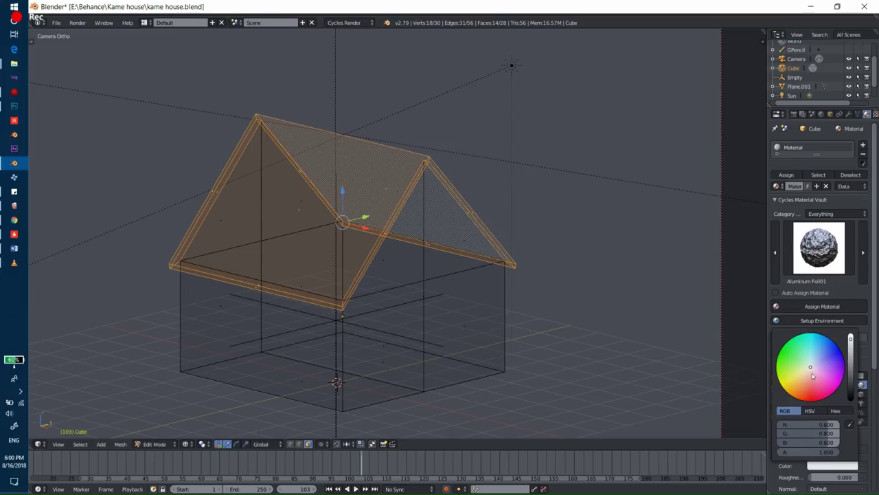
{"action": "key", "text": "shift+z"}
{"action": "key", "text": "shift+z"}
{"action": "scroll", "coordinate": [481, 302], "scroll_direction": "down", "scroll_amount": 5}
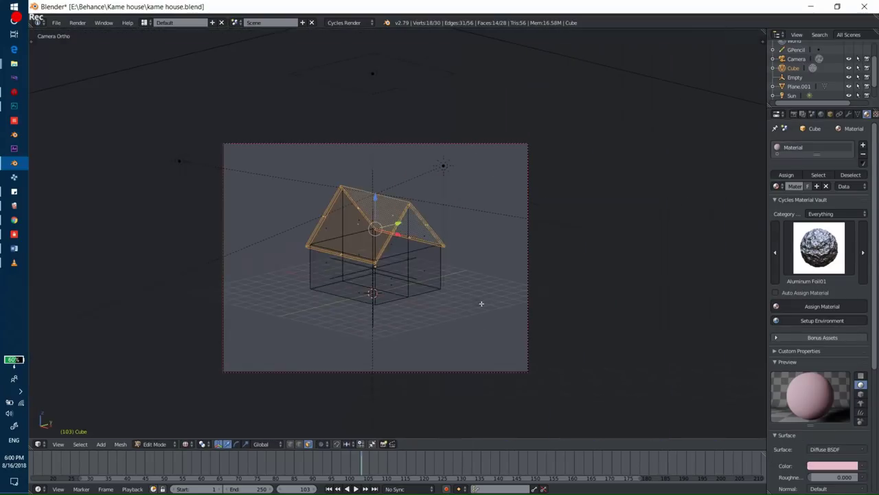
{"action": "left_click", "coordinate": [847, 467]}
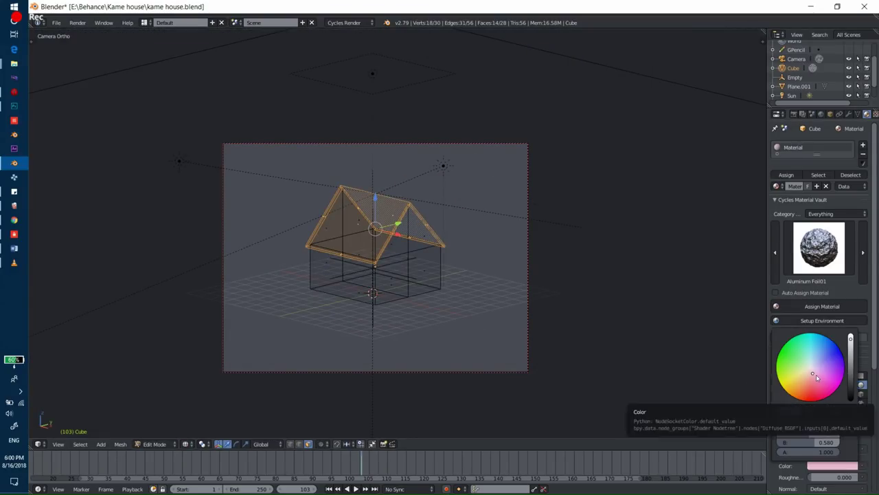
{"action": "key", "text": "shift+z"}
{"action": "key", "text": "shift+z"}
Step: Add a second red material slot, assign it to the roof faces, and save the file
{"action": "left_click", "coordinate": [863, 145]}
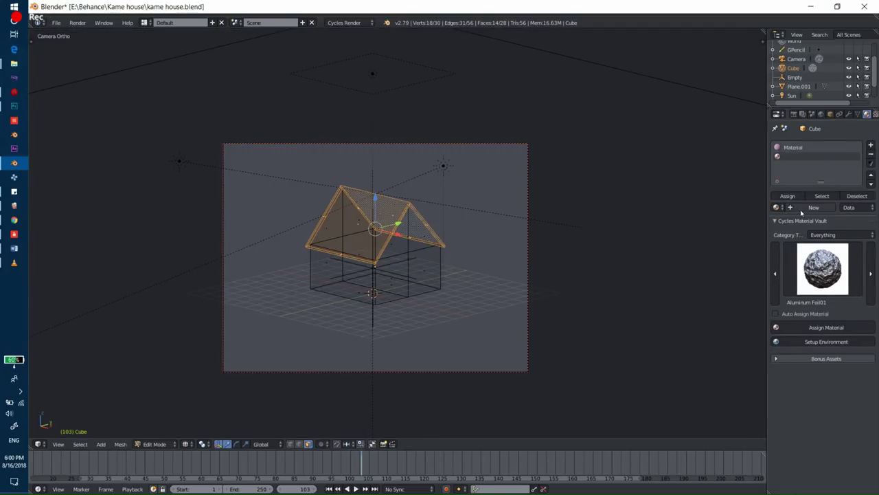
{"action": "left_click", "coordinate": [818, 486]}
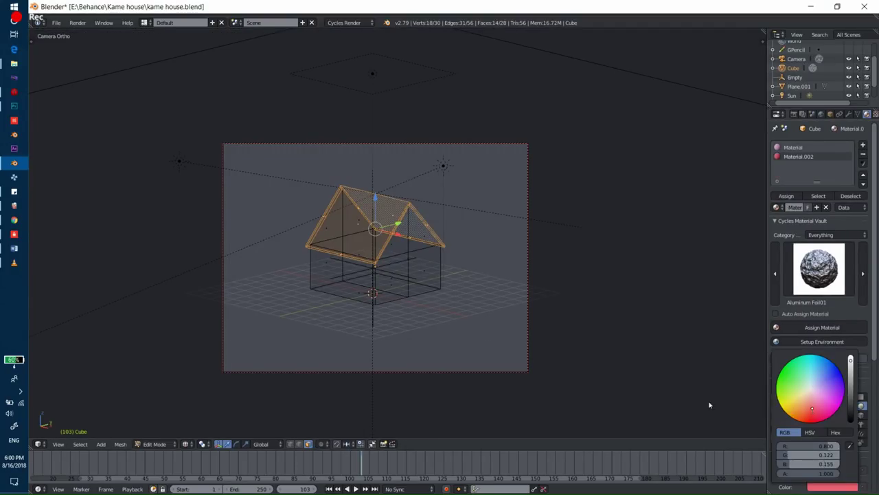
{"action": "key", "text": "shift+z"}
{"action": "left_click", "coordinate": [797, 197]}
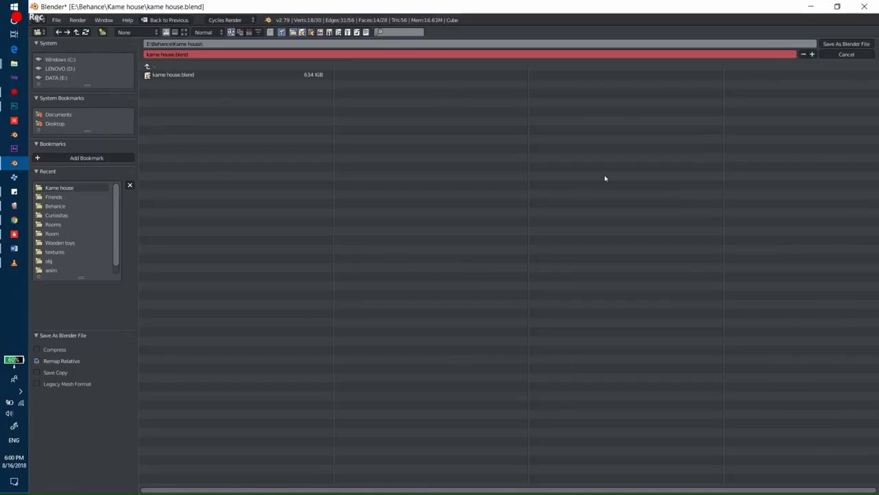
{"action": "key", "text": "ctrl+s"}
{"action": "left_click", "coordinate": [439, 204]}
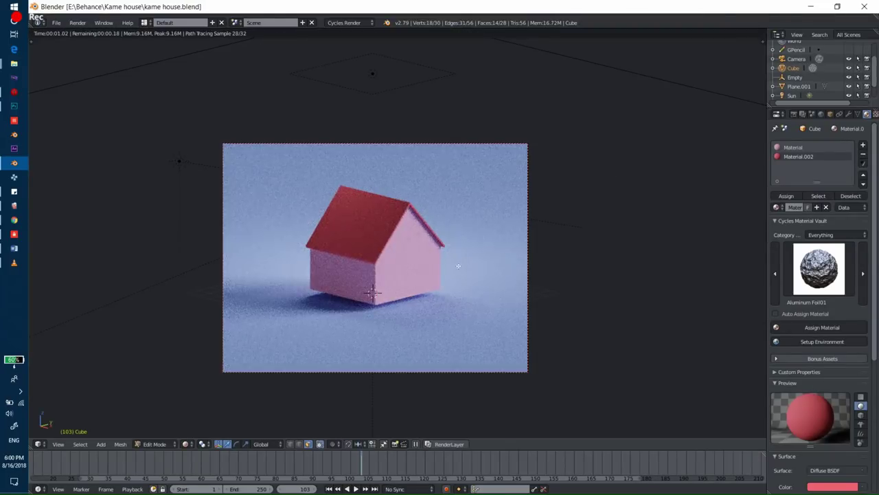
{"action": "key", "text": "Tab"}
Step: Centre the house in the view and add a new cube mesh
{"action": "key", "text": "z"}
{"action": "scroll", "coordinate": [447, 226], "scroll_direction": "up", "scroll_amount": 1}
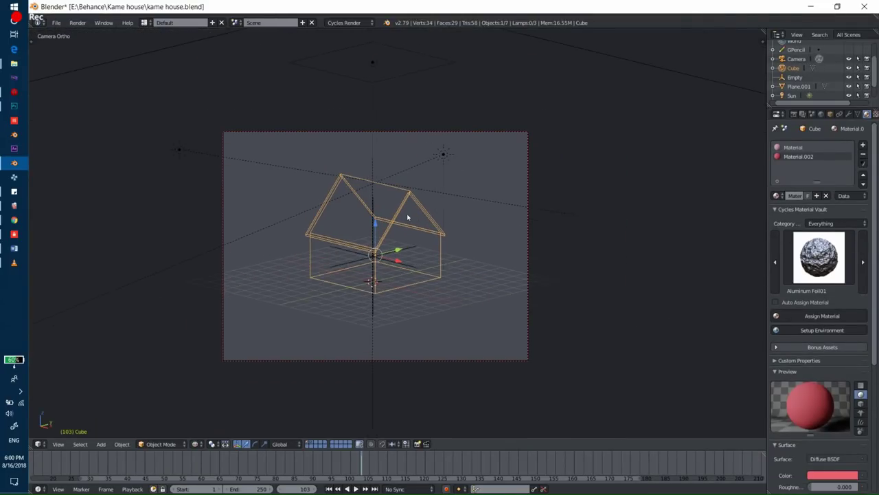
{"action": "middle_click_drag", "start_coordinate": [447, 226], "coordinate": [499, 263], "text": "shift"}
{"action": "scroll", "coordinate": [499, 263], "scroll_direction": "up", "scroll_amount": 2}
{"action": "key", "text": "Tab"}
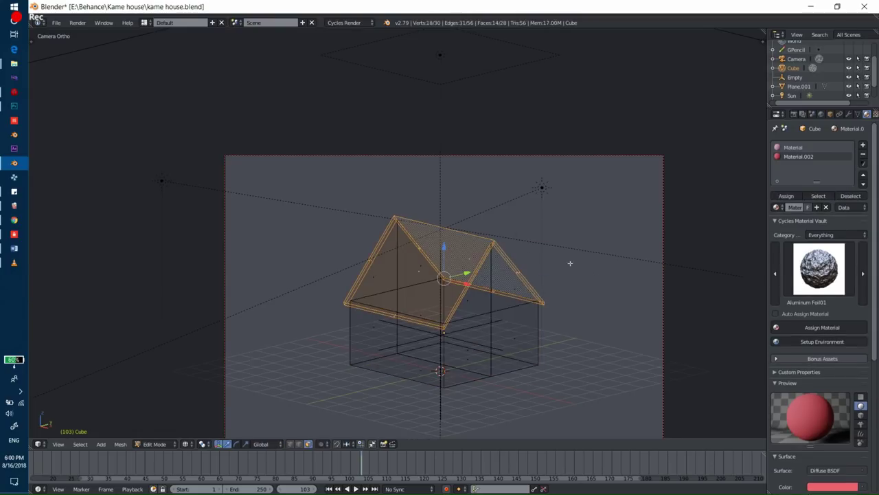
{"action": "key", "text": "Tab"}
{"action": "key", "text": "shift+a"}
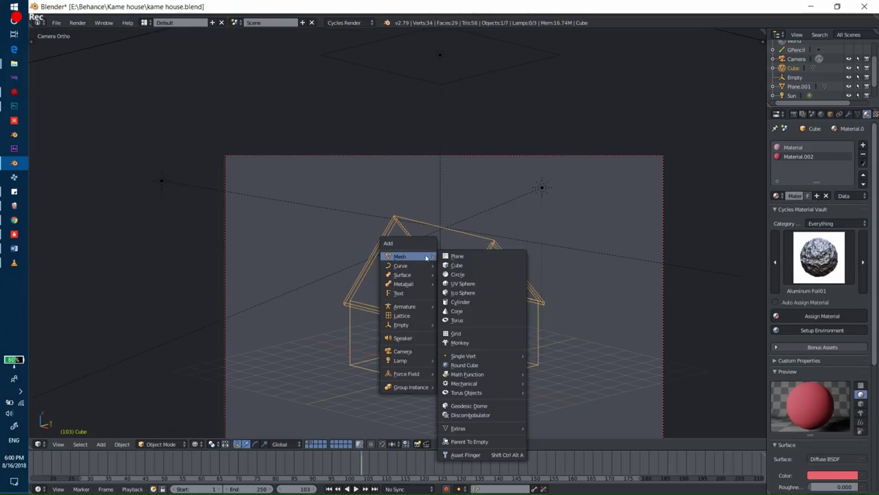
{"action": "left_click", "coordinate": [452, 267]}
Step: Move the new cube along Y and X onto the front roof slope, checking in quad view
{"action": "key", "text": "g"}
{"action": "left_click", "coordinate": [441, 271]}
{"action": "key", "text": "z"}
{"action": "scroll", "coordinate": [440, 254], "scroll_direction": "up", "scroll_amount": 3}
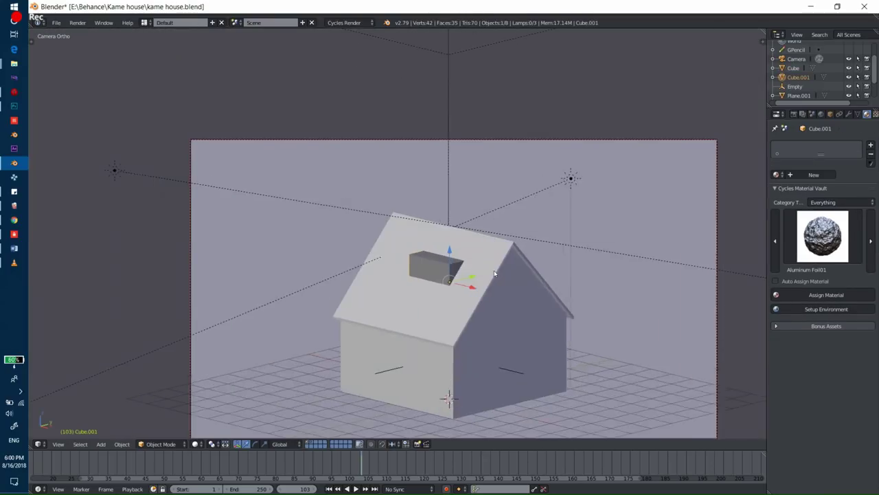
{"action": "key", "text": "g"}
{"action": "key", "text": "y"}
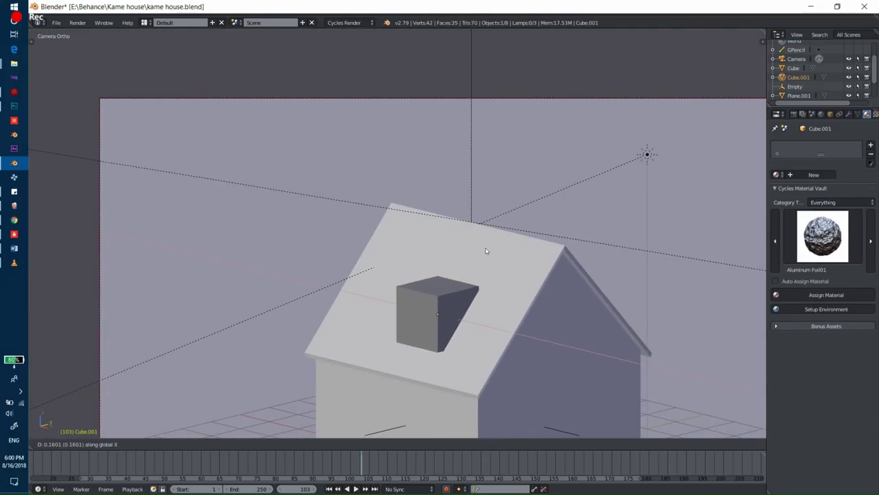
{"action": "key", "text": "x"}
{"action": "key", "text": "ctrl+alt+q"}
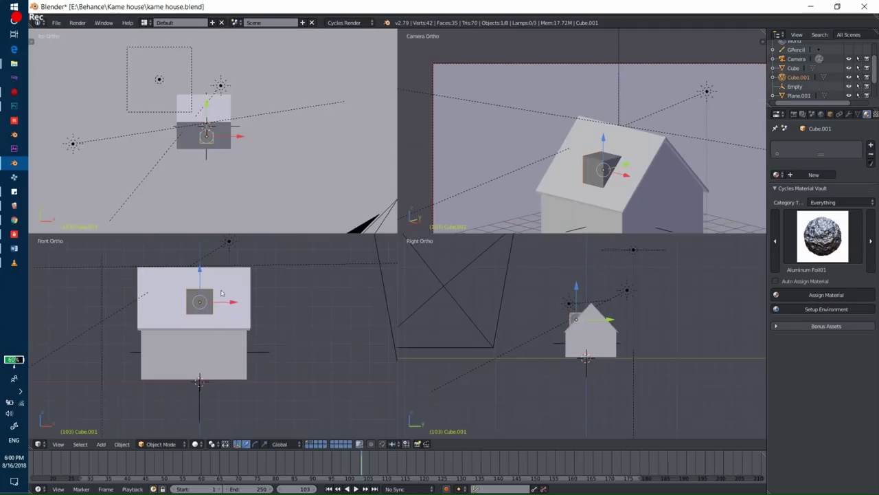
{"action": "left_click", "coordinate": [222, 273]}
{"action": "key", "text": "ctrl+alt+q"}
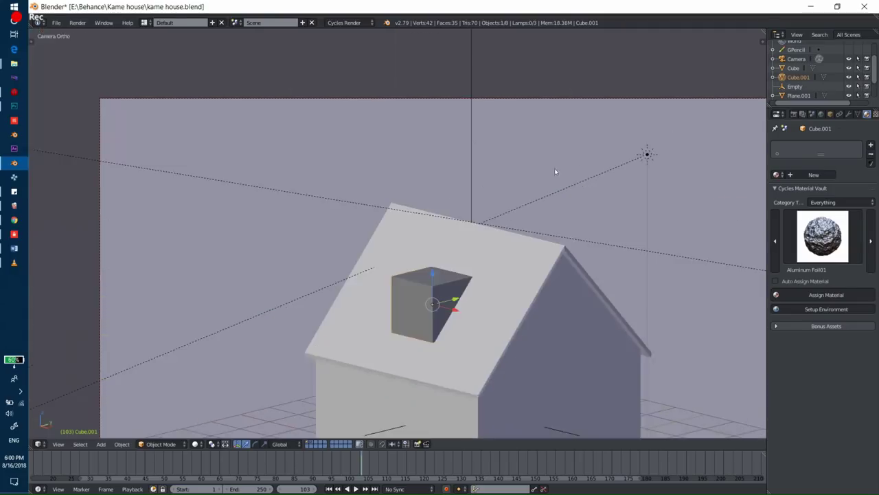
{"action": "scroll", "coordinate": [542, 236], "scroll_direction": "up", "scroll_amount": 2}
Step: Shift the cube along Y, then loop-cut it and raise the middle loop into a dormer ridge
{"action": "key", "text": "g"}
{"action": "key", "text": "y"}
{"action": "left_click", "coordinate": [592, 183]}
{"action": "key", "text": "Tab"}
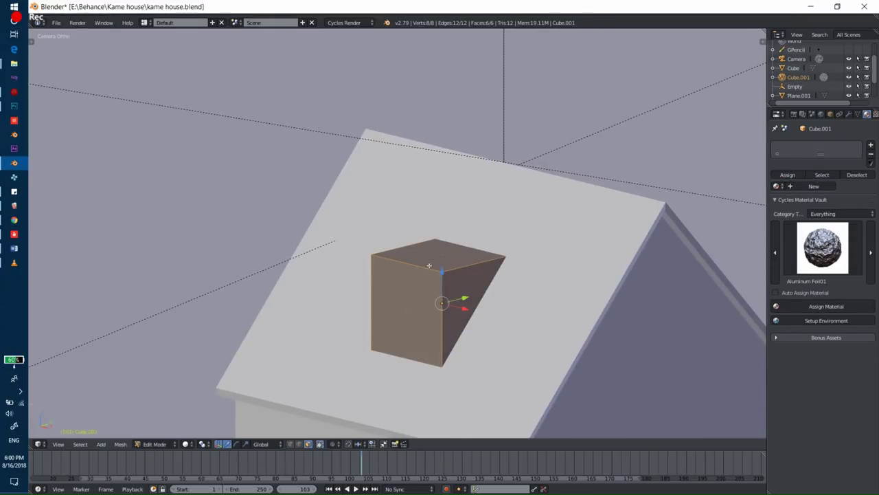
{"action": "key", "text": "ctrl+r"}
{"action": "left_click", "coordinate": [442, 302]}
{"action": "right_click", "coordinate": [441, 302]}
{"action": "key", "text": "g"}
{"action": "key", "text": "z"}
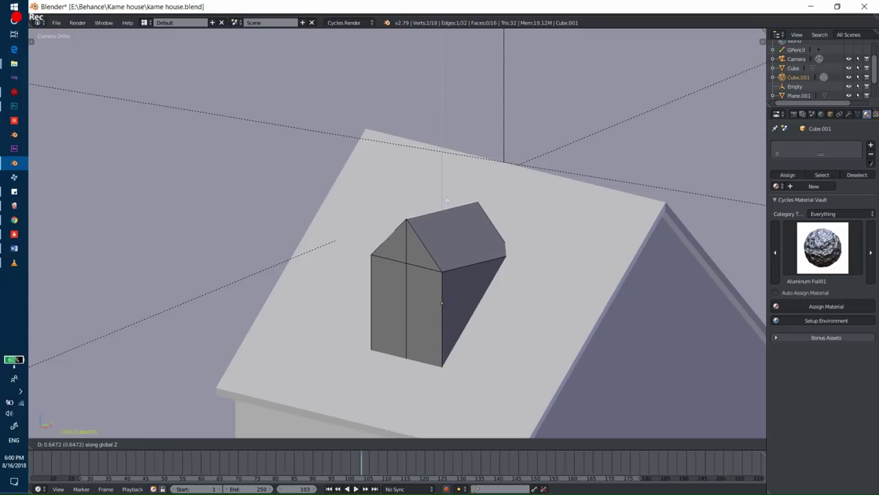
{"action": "left_click", "coordinate": [447, 200]}
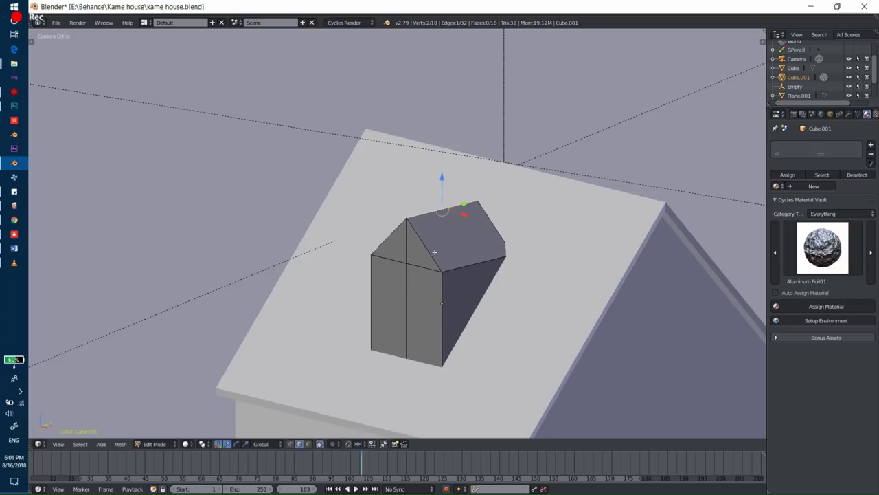
Step: Box-select faces on one side of the dormer in the wireframe quad view
{"action": "key", "text": "ctrl+alt+q"}
{"action": "key", "text": "z"}
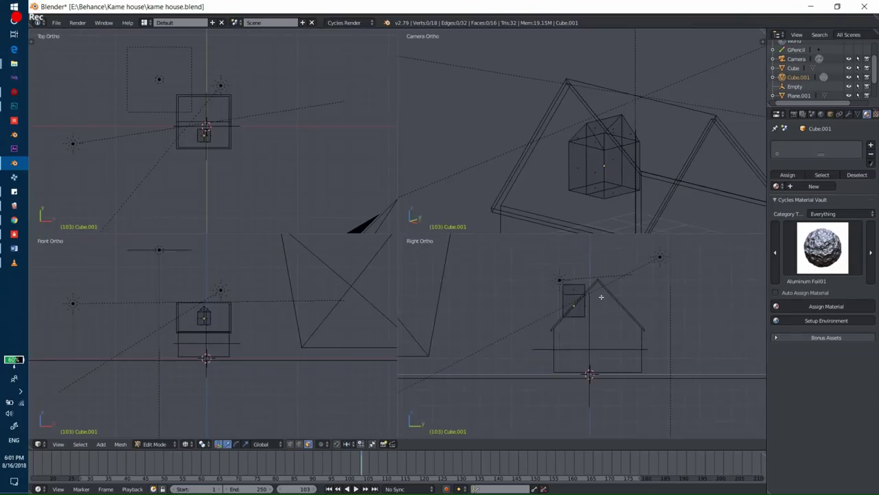
{"action": "key", "text": "a"}
{"action": "key", "text": "a"}
{"action": "key", "text": "b"}
{"action": "left_click_drag", "start_coordinate": [584, 302], "coordinate": [600, 347]}
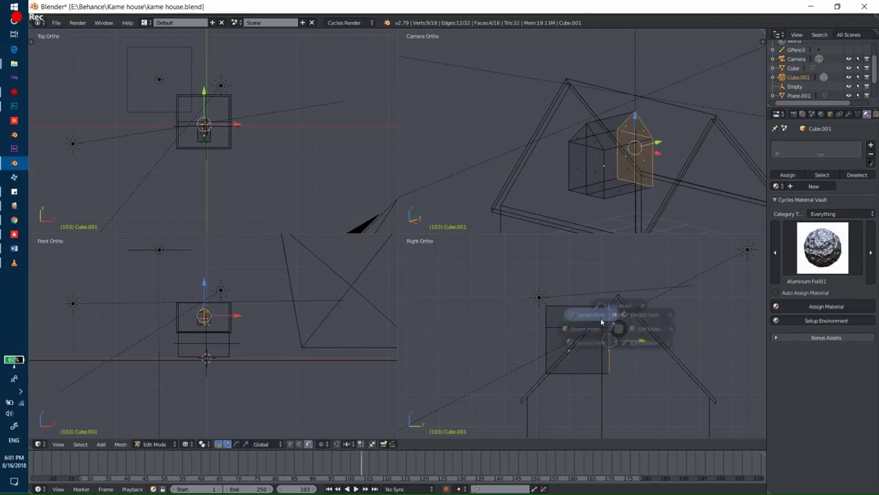
{"action": "key", "text": "ctrl+alt+q"}
{"action": "key", "text": "z"}
{"action": "scroll", "coordinate": [619, 249], "scroll_direction": "up", "scroll_amount": 2}
Step: Select both dormer roof faces and extrude them twice to thicken the roof
{"action": "right_click", "coordinate": [431, 202]}
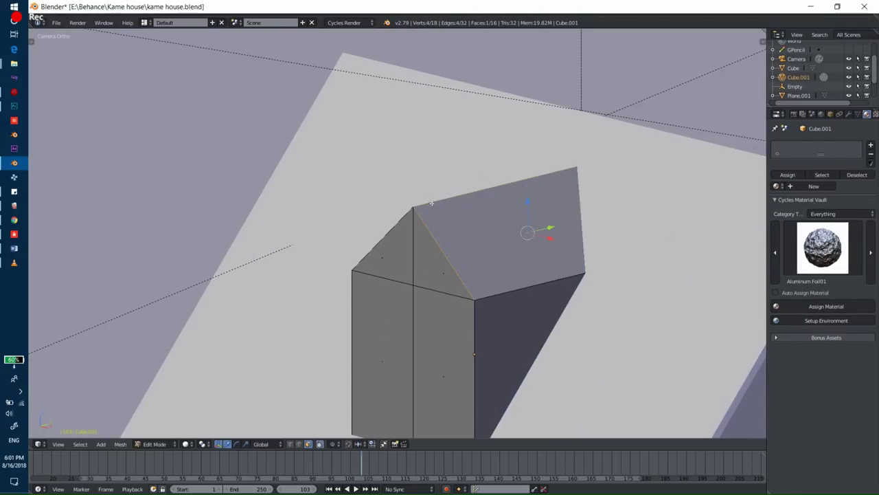
{"action": "key", "text": "z"}
{"action": "right_click", "coordinate": [463, 206], "text": "shift"}
{"action": "key", "text": "e"}
{"action": "left_click", "coordinate": [628, 231]}
{"action": "key", "text": "z"}
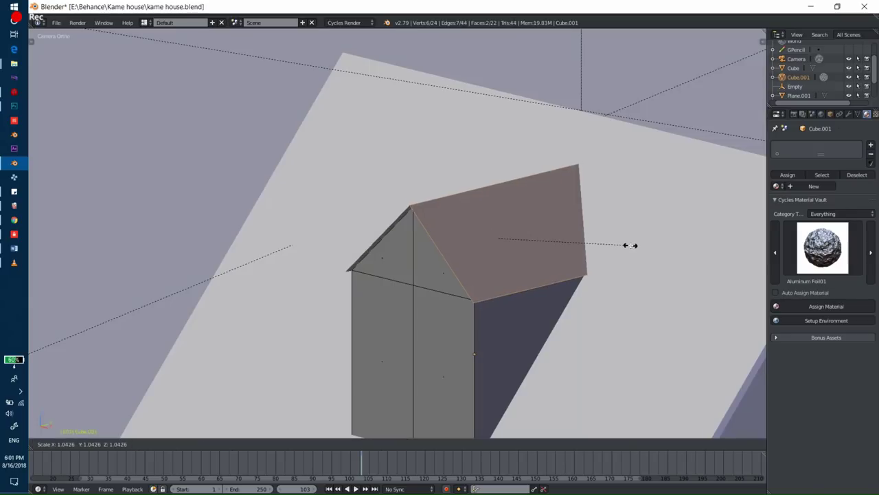
{"action": "key", "text": "e"}
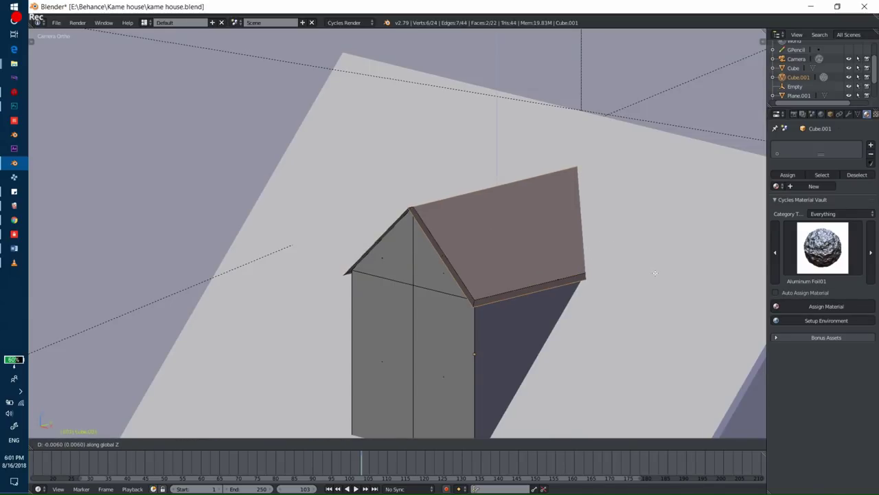
{"action": "left_click", "coordinate": [645, 251]}
Step: Enlarge the dormer roof slab slightly and assign it a new red Material.002
{"action": "key", "text": "s"}
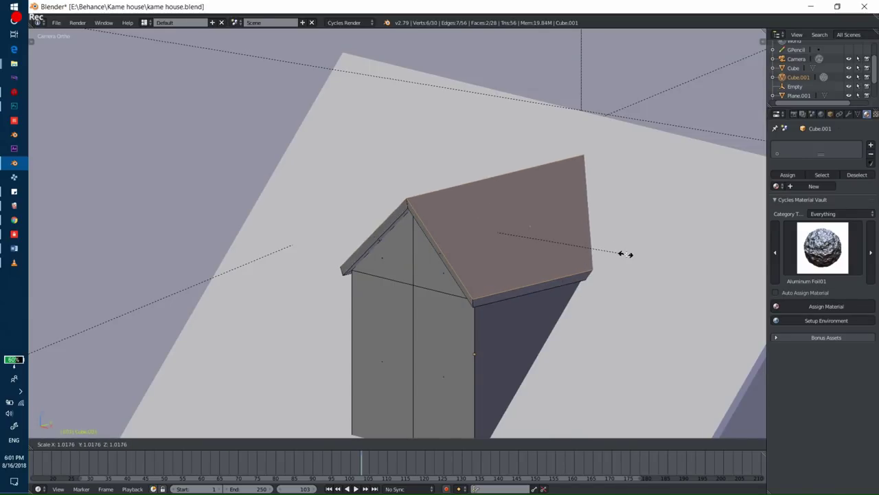
{"action": "left_click", "coordinate": [627, 270]}
{"action": "key", "text": "ctrl+l"}
{"action": "left_click", "coordinate": [777, 186]}
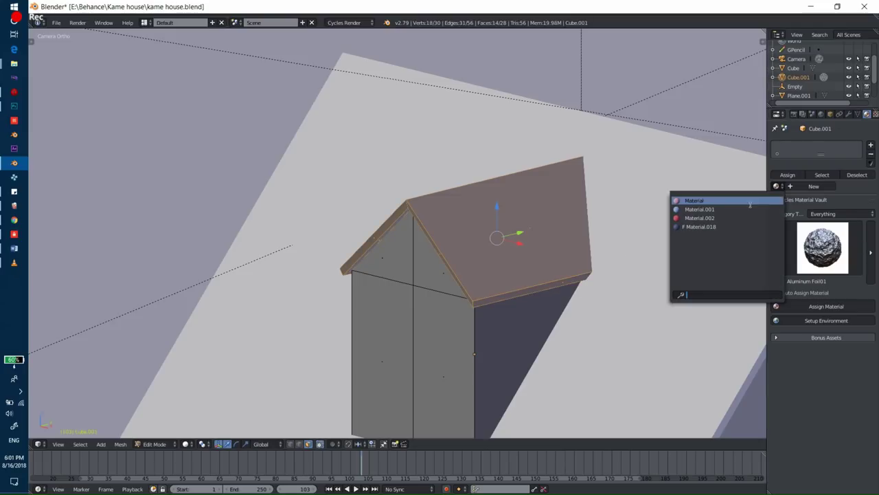
{"action": "left_click", "coordinate": [863, 144]}
{"action": "left_click", "coordinate": [777, 207]}
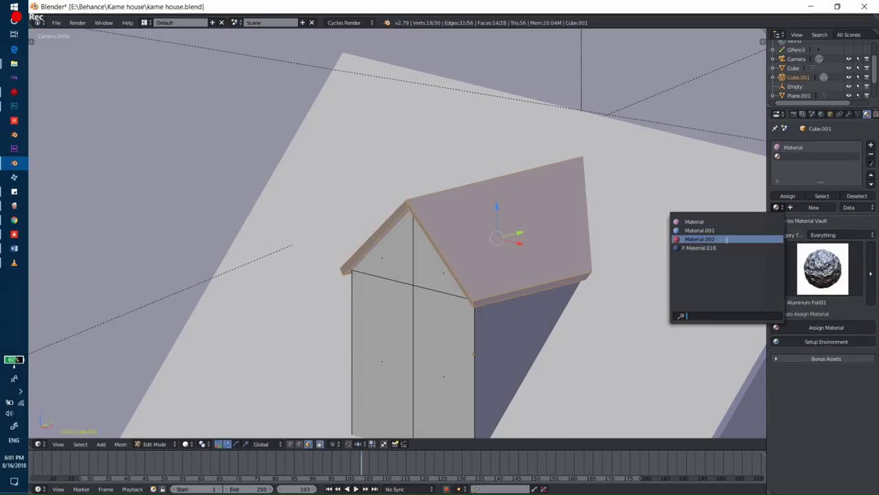
{"action": "left_click", "coordinate": [718, 239]}
{"action": "key", "text": "Tab"}
{"action": "key", "text": "KP_0"}
Step: Narrow the dormer roof along X and check it in Cycles rendered preview
{"action": "key", "text": "shift+z"}
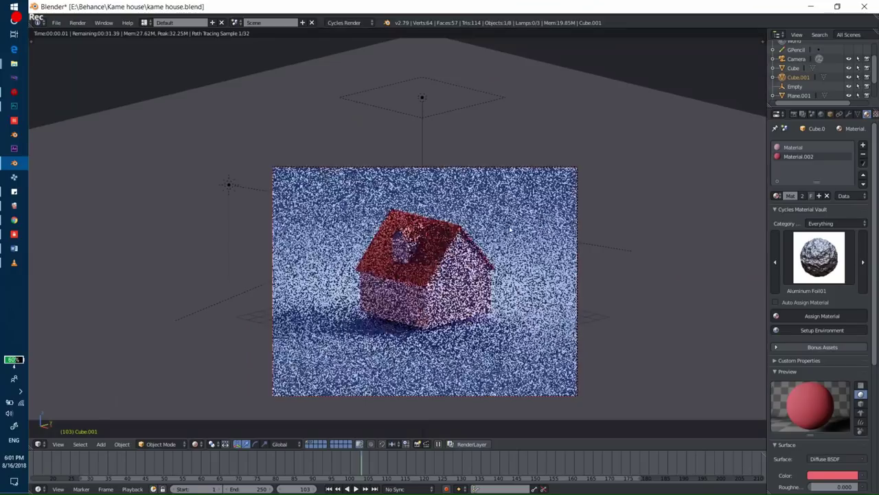
{"action": "key", "text": "shift+z"}
{"action": "scroll", "coordinate": [509, 229], "scroll_direction": "up", "scroll_amount": 3}
{"action": "key", "text": "s"}
{"action": "key", "text": "x"}
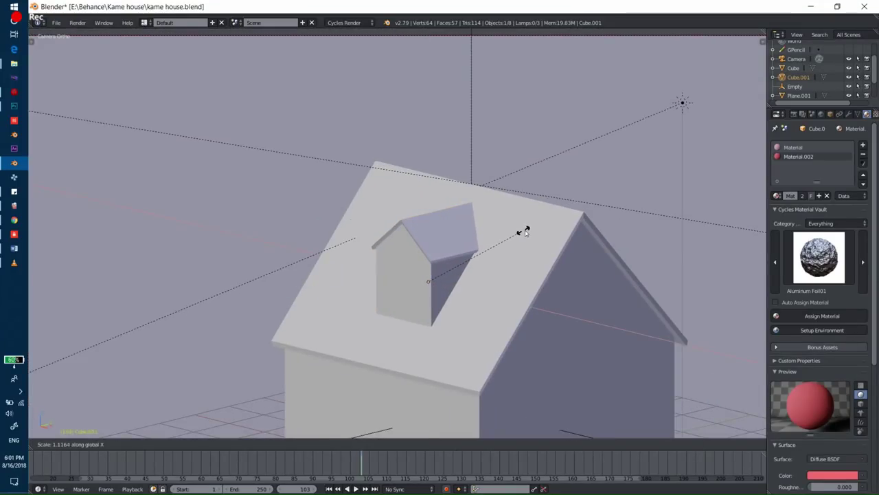
{"action": "left_click", "coordinate": [524, 231]}
{"action": "key", "text": "shift+z"}
{"action": "key", "text": "KP_0"}
{"action": "key", "text": "shift+z"}
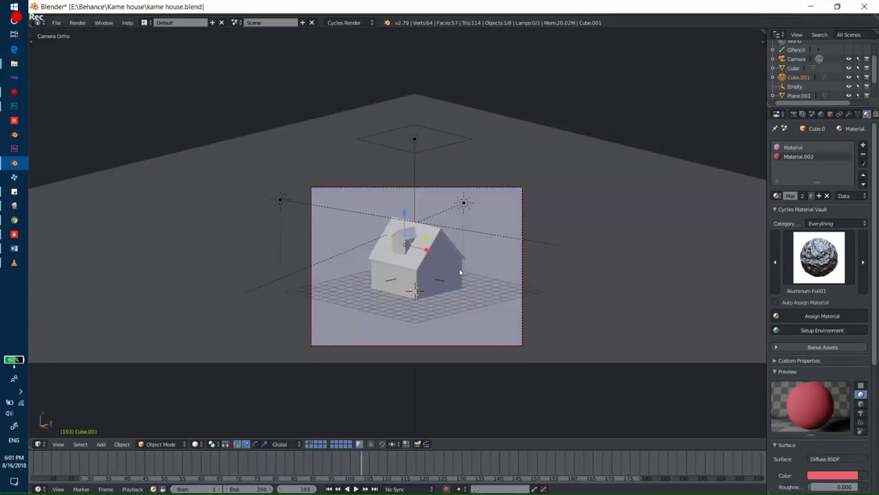
Step: Set the house body's wall material colour to pink and preview it in Cycles
{"action": "right_click", "coordinate": [461, 273]}
{"action": "left_click", "coordinate": [797, 149]}
{"action": "left_click", "coordinate": [827, 474]}
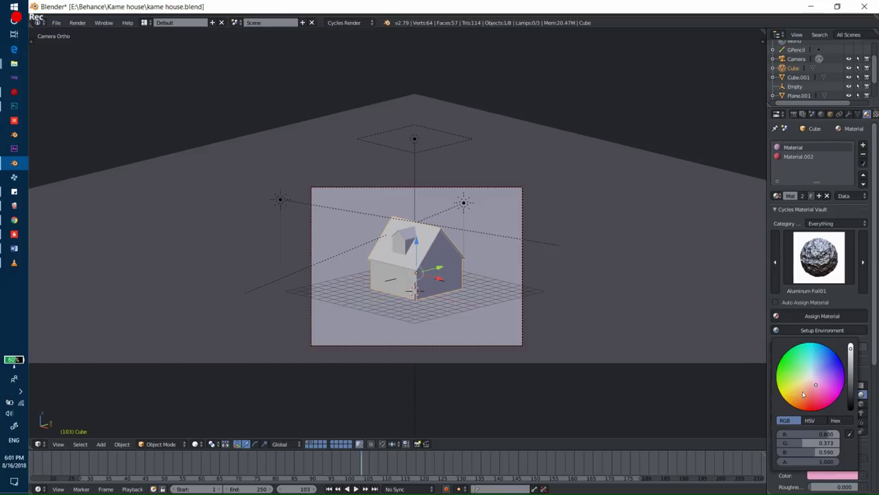
{"action": "key", "text": "shift+z"}
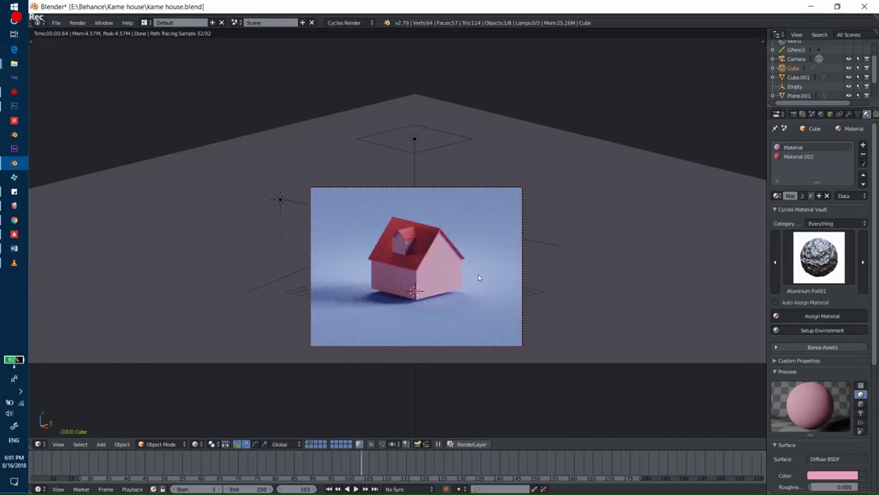
{"action": "key", "text": "shift+z"}
Step: Adjust the roof's position along Z and check the rendered result
{"action": "scroll", "coordinate": [474, 264], "scroll_direction": "up", "scroll_amount": 4}
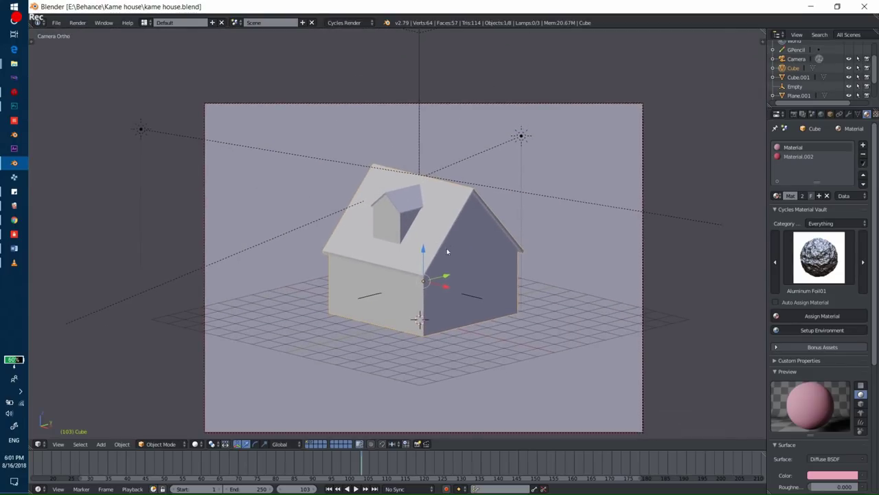
{"action": "scroll", "coordinate": [447, 247], "scroll_direction": "down", "scroll_amount": 2}
{"action": "right_click", "coordinate": [424, 231]}
{"action": "right_click", "coordinate": [423, 231]}
{"action": "key", "text": "g"}
{"action": "key", "text": "z"}
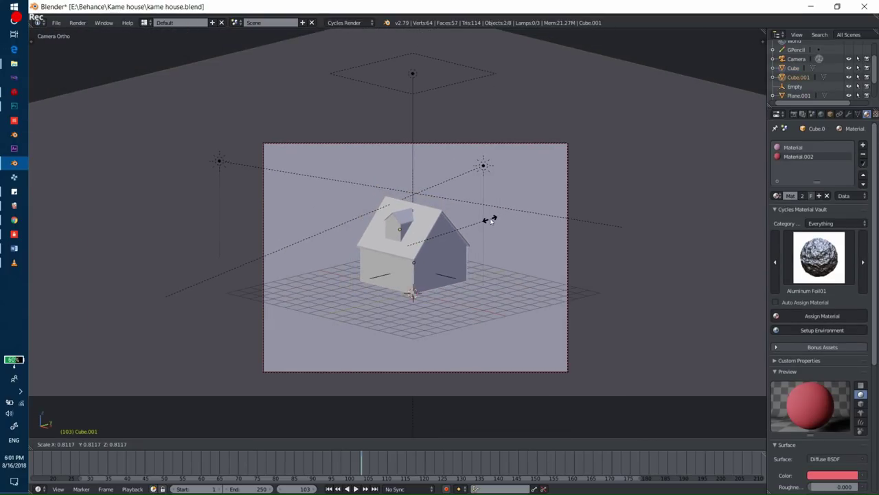
{"action": "scroll", "coordinate": [488, 218], "scroll_direction": "up", "scroll_amount": 3}
{"action": "left_click", "coordinate": [483, 284]}
{"action": "scroll", "coordinate": [483, 284], "scroll_direction": "down", "scroll_amount": 5}
{"action": "key", "text": "shift+z"}
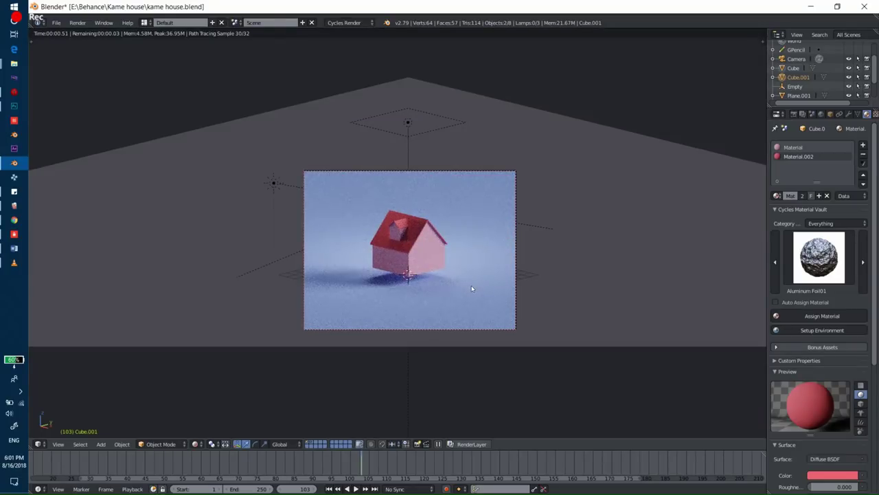
{"action": "key", "text": "shift+z"}
Step: Move the camera vertically along Z and preview the render from its view
{"action": "right_click", "coordinate": [516, 240]}
{"action": "key", "text": "g"}
{"action": "key", "text": "z"}
{"action": "left_click", "coordinate": [520, 226]}
{"action": "key", "text": "shift+z"}
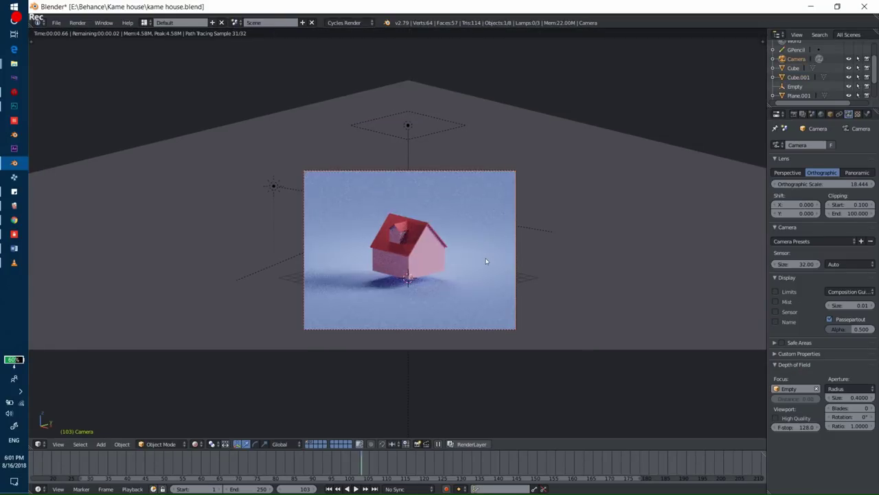
{"action": "key", "text": "shift+z"}
Step: Zoom in on the front wall and add a new cube, Cube.002, for a window
{"action": "scroll", "coordinate": [426, 234], "scroll_direction": "up", "scroll_amount": 4}
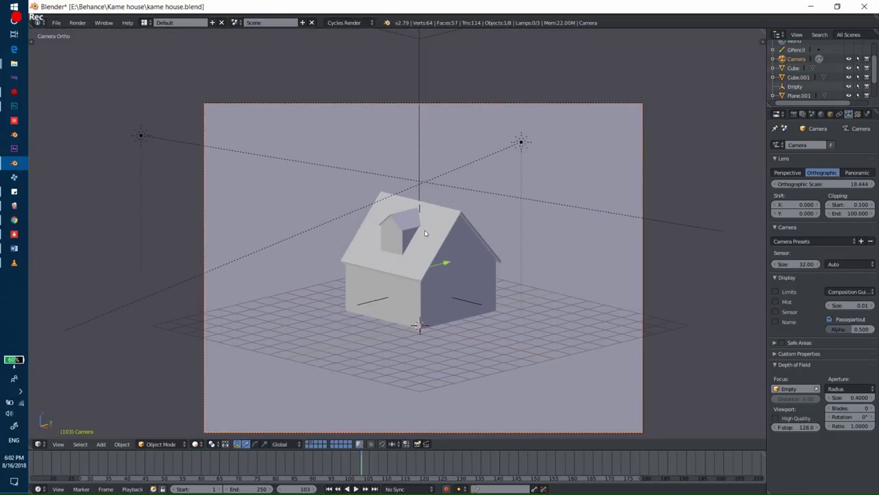
{"action": "scroll", "coordinate": [425, 233], "scroll_direction": "up", "scroll_amount": 5}
{"action": "scroll", "coordinate": [426, 240], "scroll_direction": "up", "scroll_amount": 3}
{"action": "scroll", "coordinate": [428, 254], "scroll_direction": "up", "scroll_amount": 1}
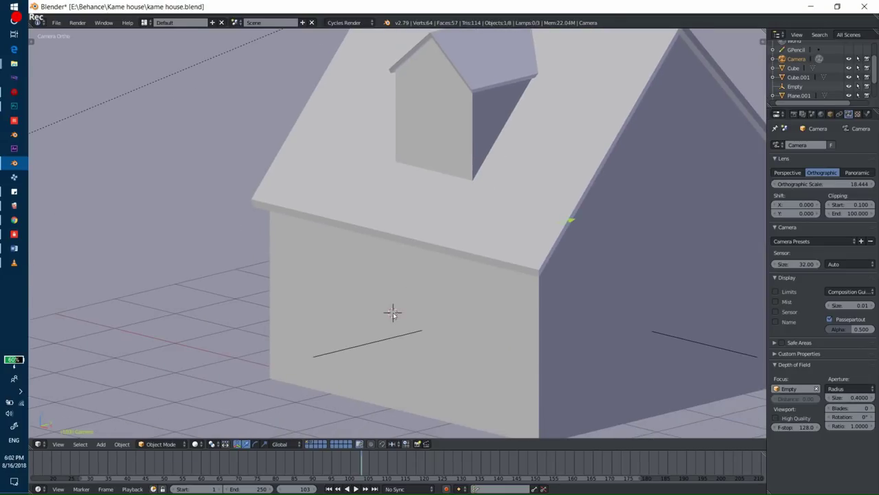
{"action": "key", "text": "shift+a"}
{"action": "left_click", "coordinate": [424, 127]}
Step: Confirm the cube's smaller size and bevel its edges in Edit Mode
{"action": "key", "text": "s"}
{"action": "left_click", "coordinate": [480, 256]}
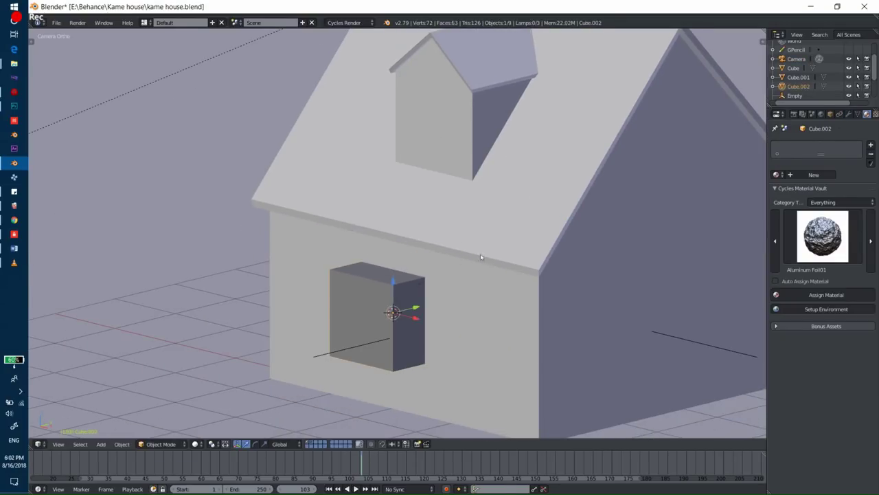
{"action": "key", "text": "Tab"}
{"action": "key", "text": "ctrl+b"}
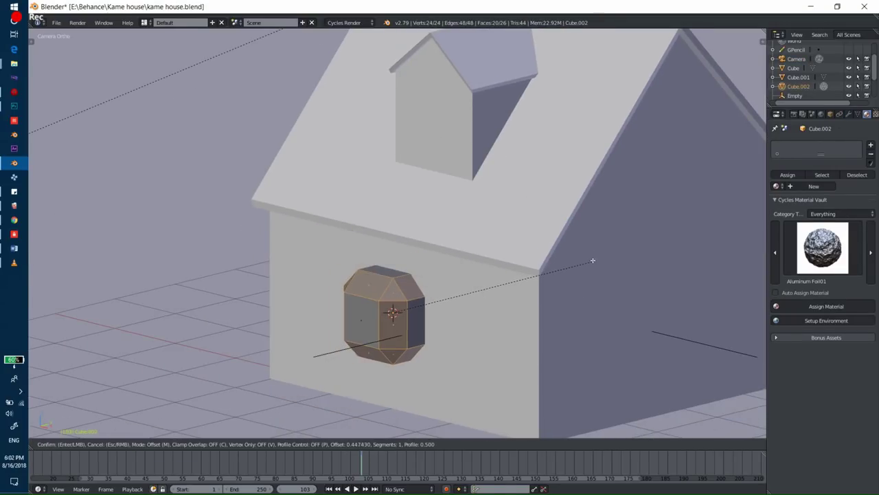
{"action": "left_click", "coordinate": [592, 261]}
Step: Widen the beveled cube along the X axis
{"action": "key", "text": "a"}
{"action": "key", "text": "a"}
{"action": "key", "text": "s"}
{"action": "key", "text": "x"}
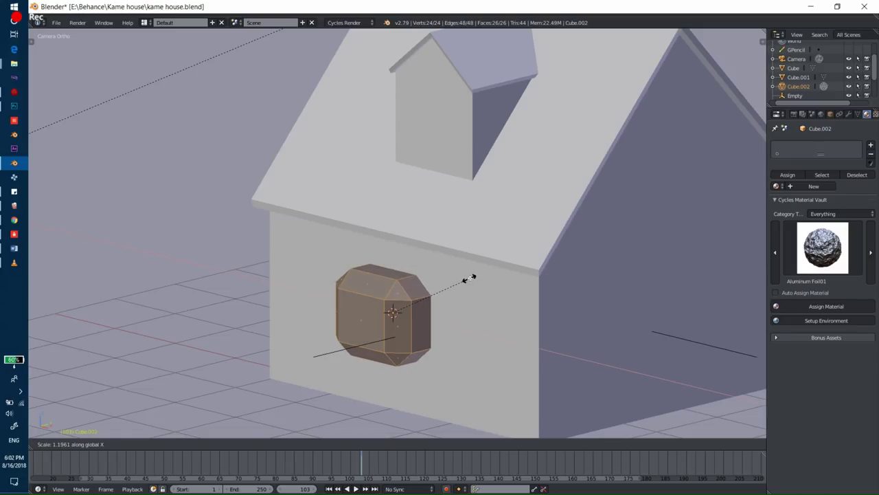
{"action": "left_click", "coordinate": [469, 277]}
{"action": "scroll", "coordinate": [505, 202], "scroll_direction": "up", "scroll_amount": 2}
{"action": "key", "text": "i"}
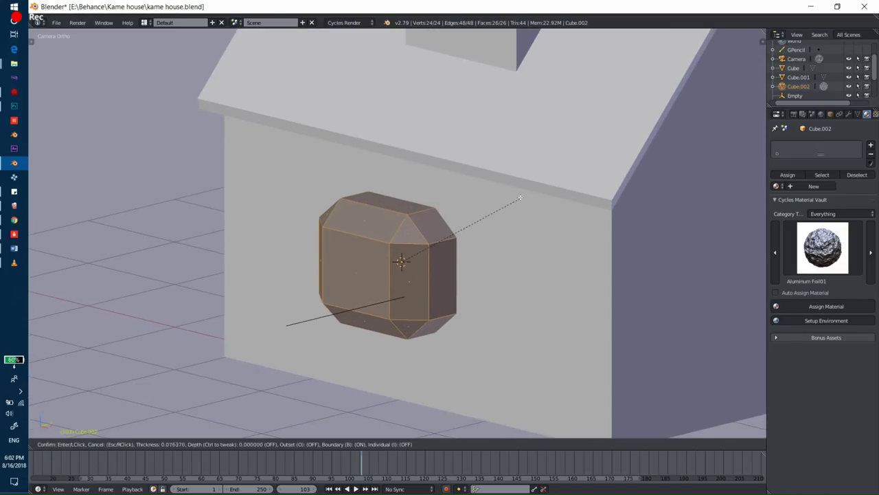
{"action": "key", "text": "Escape"}
{"action": "key", "text": "i"}
{"action": "key", "text": "Escape"}
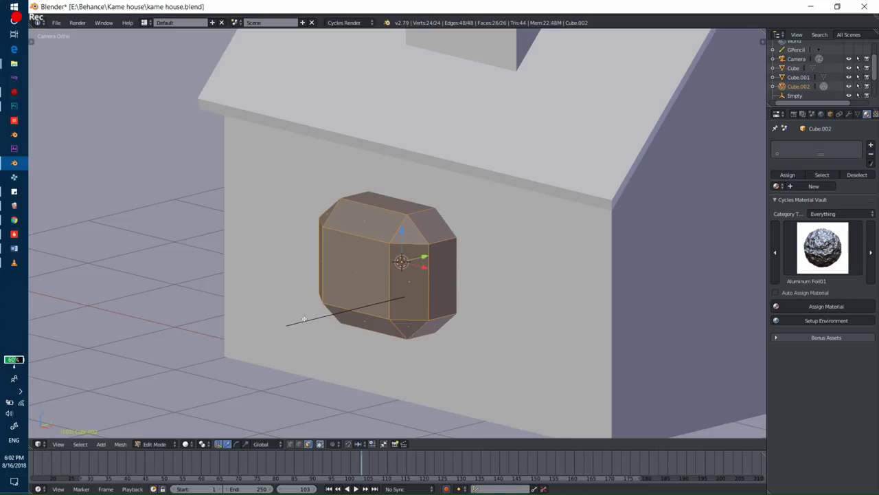
{"action": "key", "text": "ctrl+z"}
{"action": "key", "text": "s"}
{"action": "key", "text": "x"}
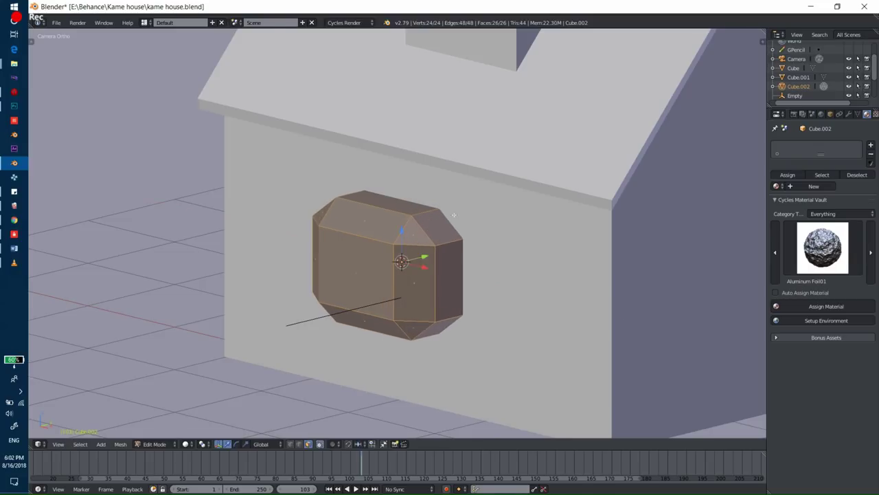
{"action": "left_click", "coordinate": [415, 220]}
Step: Inset the cube's faces to form a window frame
{"action": "key", "text": "t"}
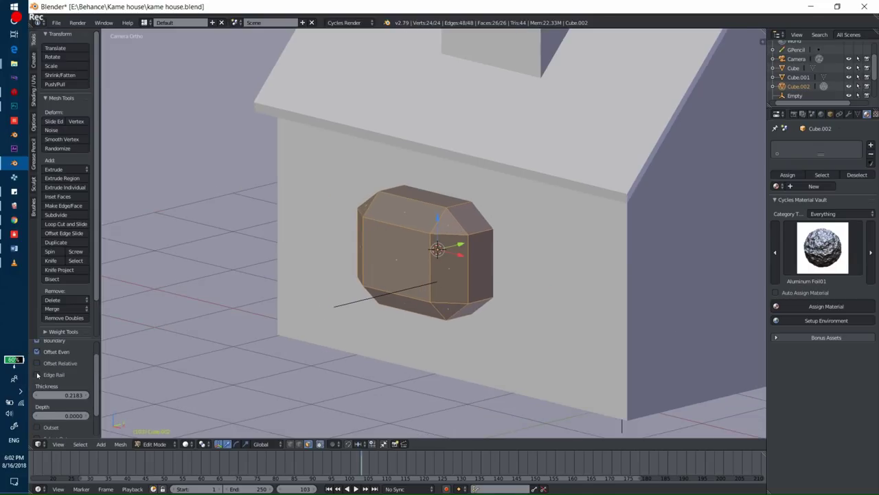
{"action": "key", "text": "i"}
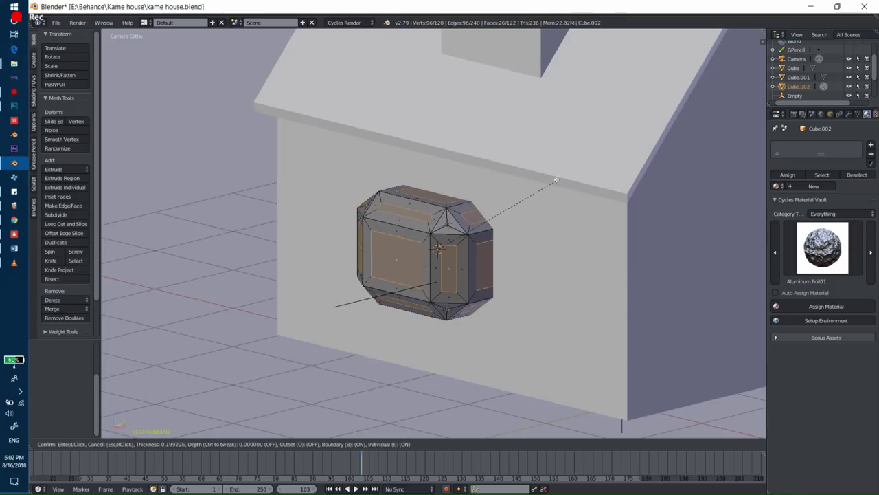
{"action": "left_click", "coordinate": [508, 206]}
{"action": "scroll", "coordinate": [636, 192], "scroll_direction": "up", "scroll_amount": 4}
{"action": "key", "text": "e"}
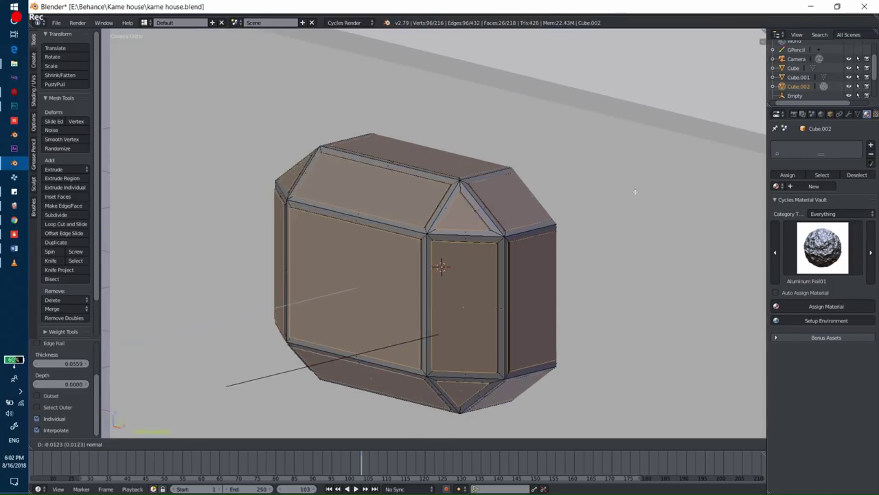
{"action": "right_click", "coordinate": [635, 192]}
{"action": "key", "text": "ctrl+z"}
Step: With the 3D cursor as pivot, extrude the inset faces slightly and add a new material
{"action": "left_click", "coordinate": [204, 444]}
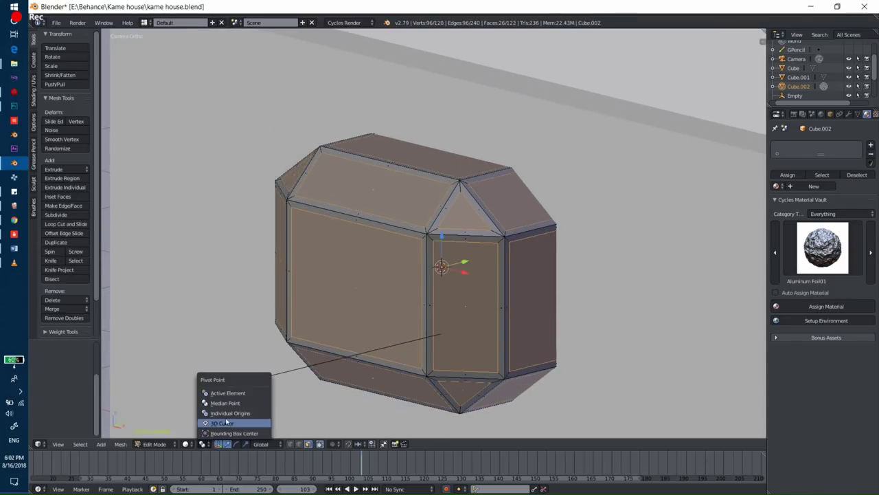
{"action": "left_click", "coordinate": [227, 421]}
{"action": "key", "text": "e"}
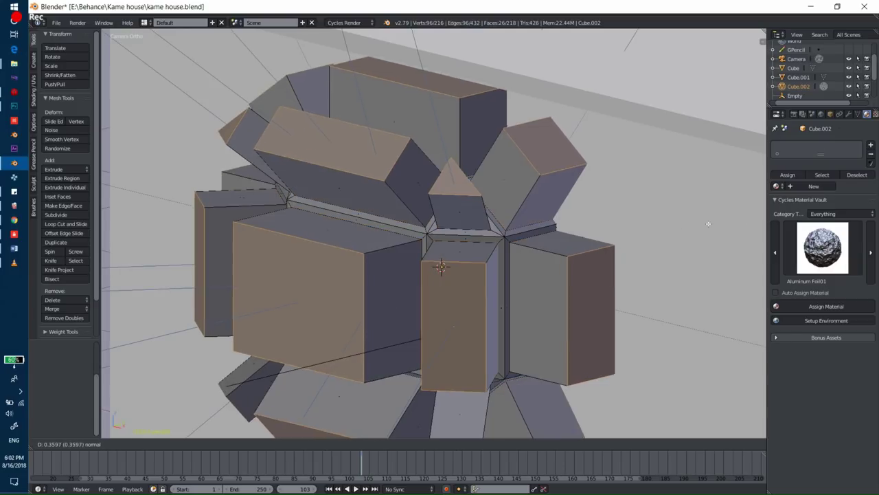
{"action": "left_click", "coordinate": [757, 199]}
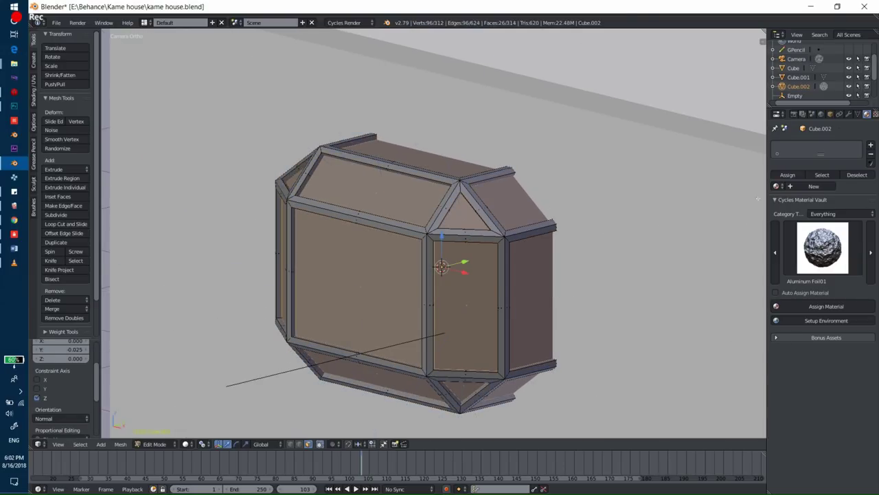
{"action": "left_click", "coordinate": [813, 186]}
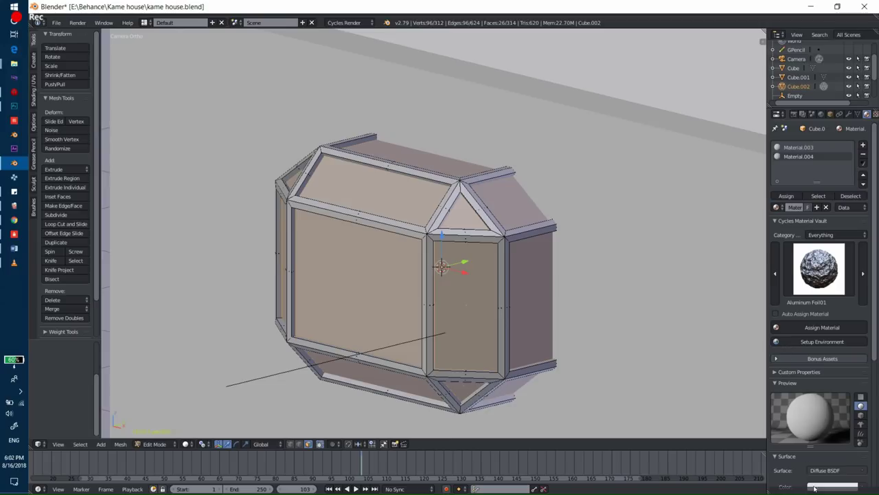
Step: Check the window material's colour and preview the window in Cycles rendered shading
{"action": "left_click", "coordinate": [816, 486]}
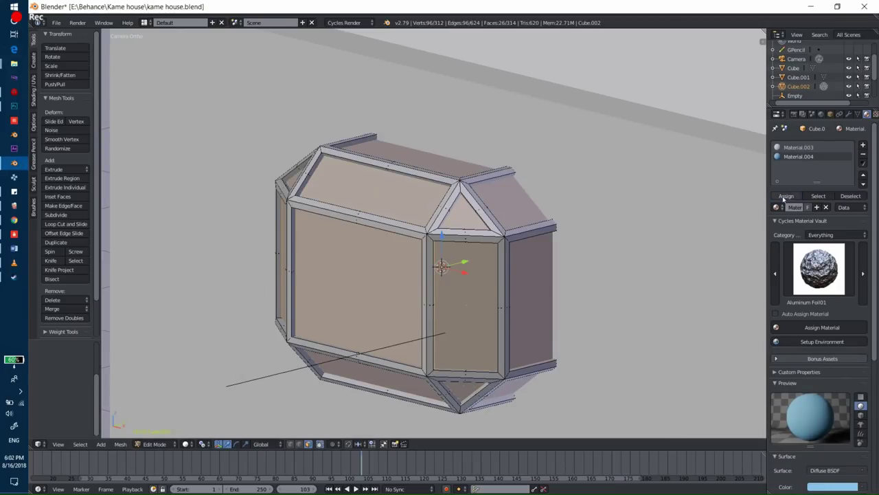
{"action": "key", "text": "Tab"}
{"action": "key", "text": "shift+z"}
{"action": "scroll", "coordinate": [533, 204], "scroll_direction": "down", "scroll_amount": 4}
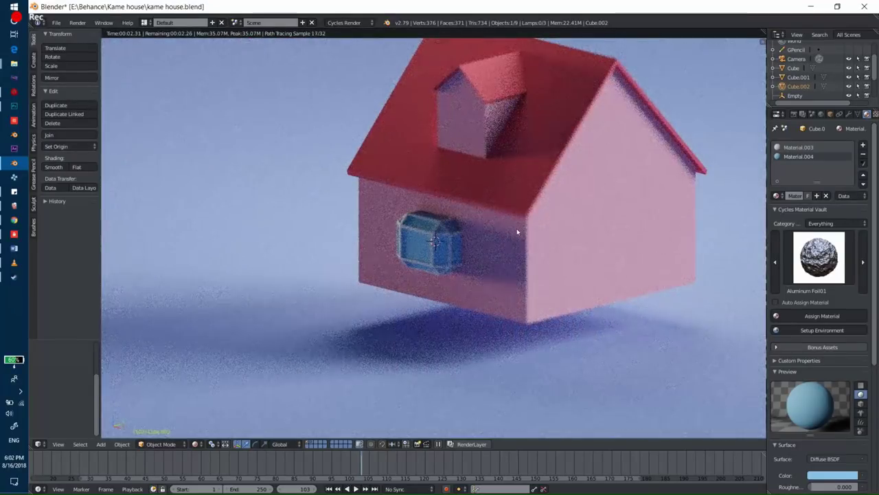
{"action": "key", "text": "shift+z"}
{"action": "scroll", "coordinate": [488, 239], "scroll_direction": "up", "scroll_amount": 3}
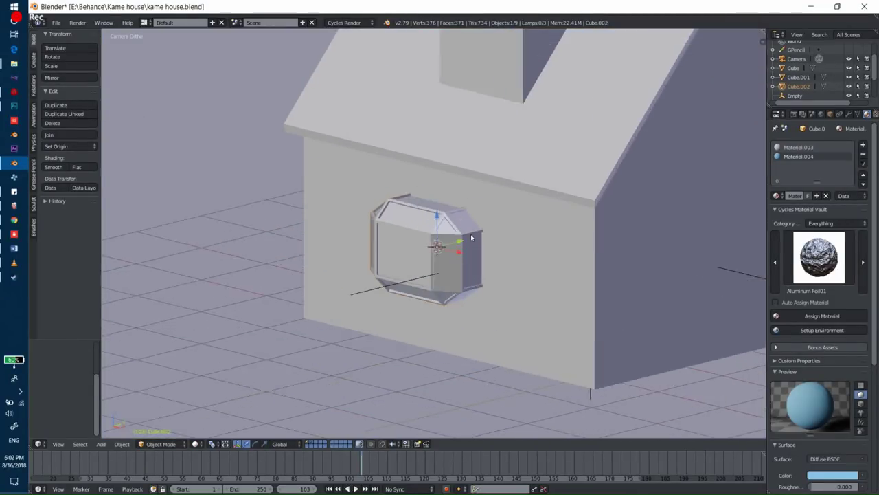
{"action": "scroll", "coordinate": [488, 239], "scroll_direction": "up", "scroll_amount": 2}
Step: Slide the window along its local Y and check it through the camera in rendered view
{"action": "key", "text": "g"}
{"action": "key", "text": "y"}
{"action": "key", "text": "y"}
{"action": "left_click", "coordinate": [591, 226]}
{"action": "key", "text": "shift+z"}
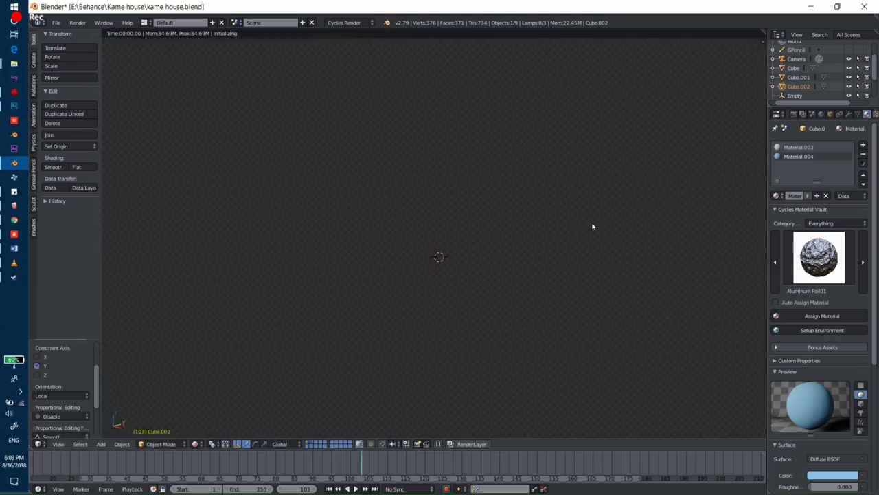
{"action": "scroll", "coordinate": [580, 244], "scroll_direction": "down", "scroll_amount": 2}
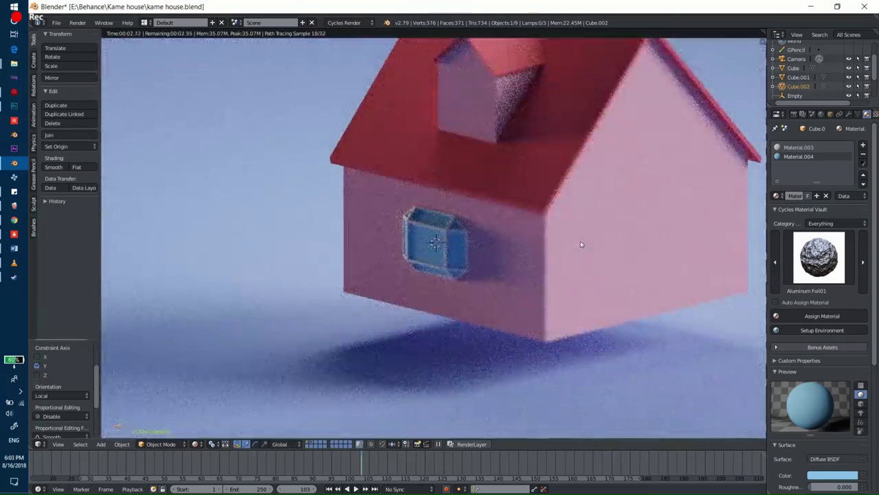
{"action": "key", "text": "KP_0"}
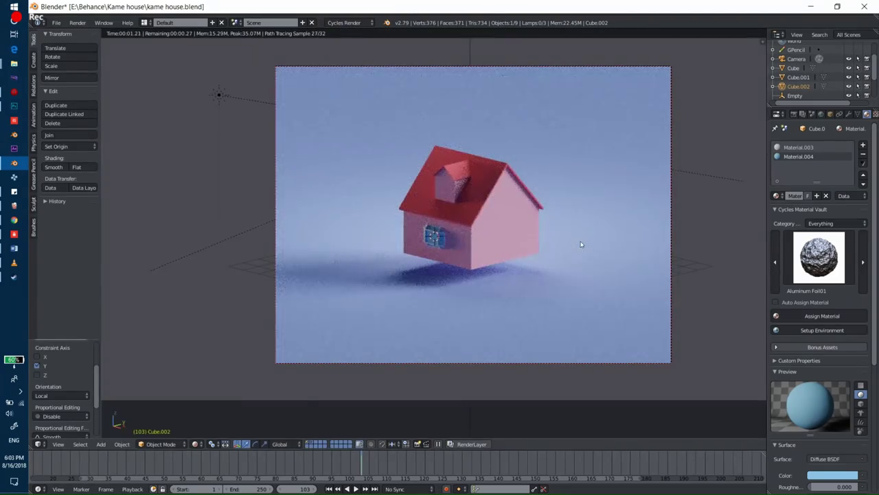
{"action": "key", "text": "shift+z"}
{"action": "scroll", "coordinate": [581, 243], "scroll_direction": "up", "scroll_amount": 1}
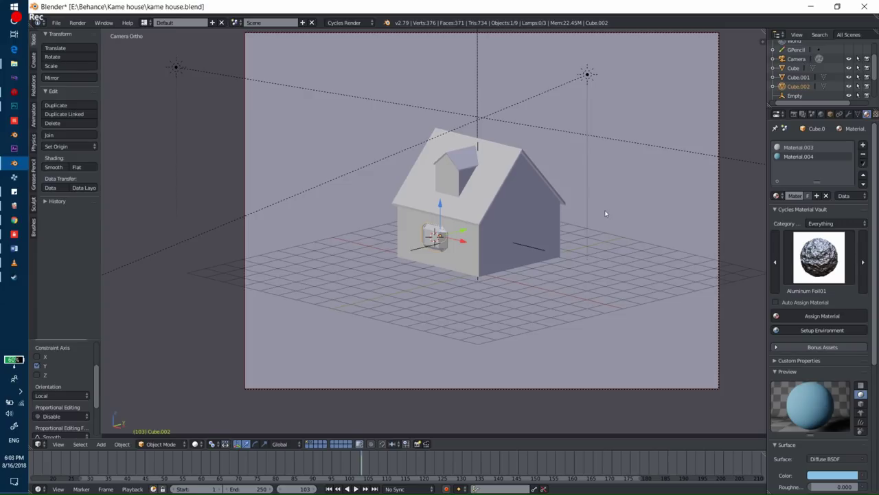
Step: Widen the window box by box-selecting its central vertices and scaling them along X
{"action": "key", "text": "KP_Decimal"}
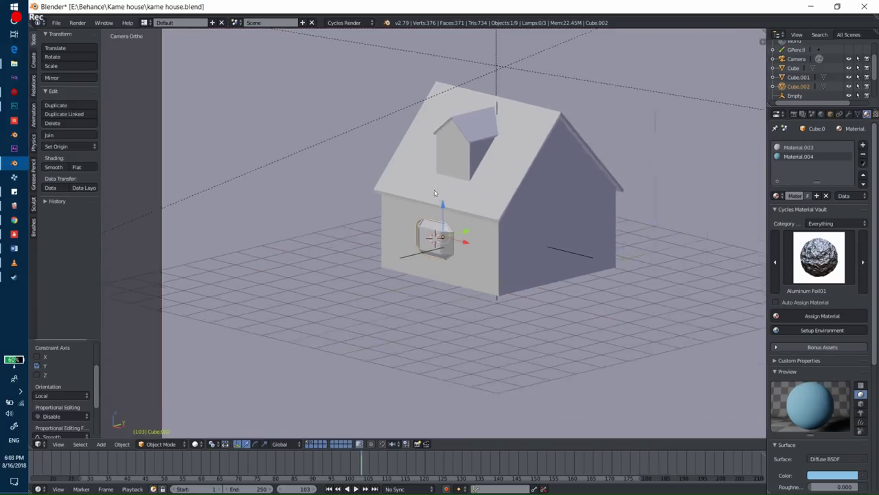
{"action": "key", "text": "Tab"}
{"action": "key", "text": "ctrl+alt+q"}
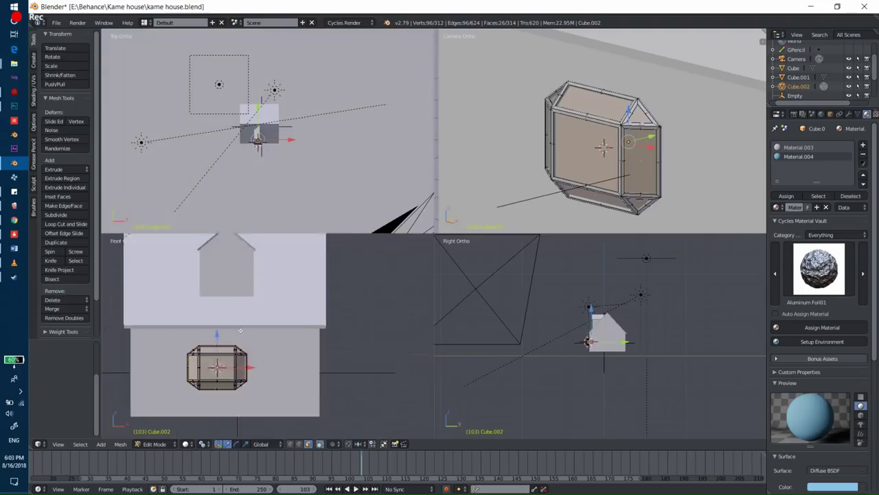
{"action": "key", "text": "KP_Decimal"}
{"action": "key", "text": "z"}
{"action": "key", "text": "a"}
{"action": "key", "text": "b"}
{"action": "mouse_move", "coordinate": [210, 290]}
{"action": "left_mouse_down"}
{"action": "mouse_move", "coordinate": [269, 396]}
{"action": "mouse_move", "coordinate": [285, 402]}
{"action": "left_mouse_up"}
{"action": "key", "text": "s"}
{"action": "key", "text": "x"}
{"action": "left_click", "coordinate": [331, 332]}
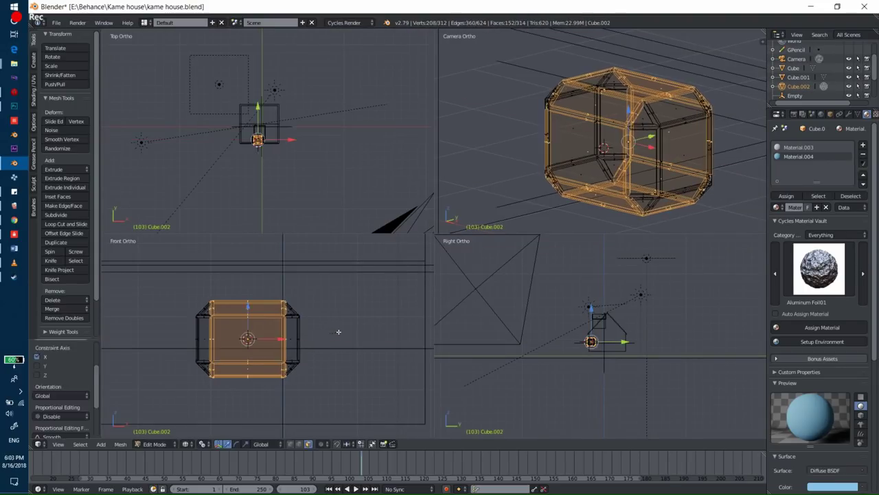
{"action": "key", "text": "ctrl+alt+q"}
{"action": "key", "text": "Tab"}
Step: Preview the wider window in rendered shading, then place the 3D cursor on the right wall
{"action": "key", "text": "shift+z"}
{"action": "scroll", "coordinate": [546, 262], "scroll_direction": "down", "scroll_amount": 3}
{"action": "scroll", "coordinate": [547, 262], "scroll_direction": "down", "scroll_amount": 3}
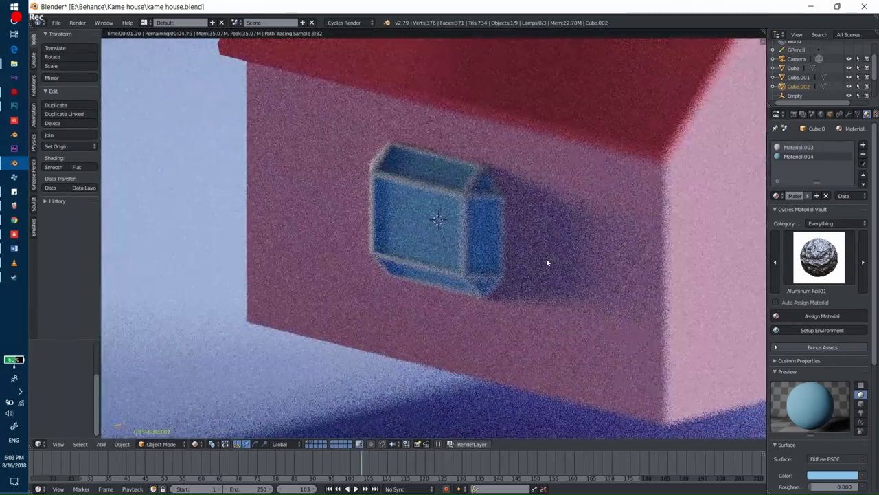
{"action": "scroll", "coordinate": [546, 260], "scroll_direction": "down", "scroll_amount": 5}
{"action": "key", "text": "shift+z"}
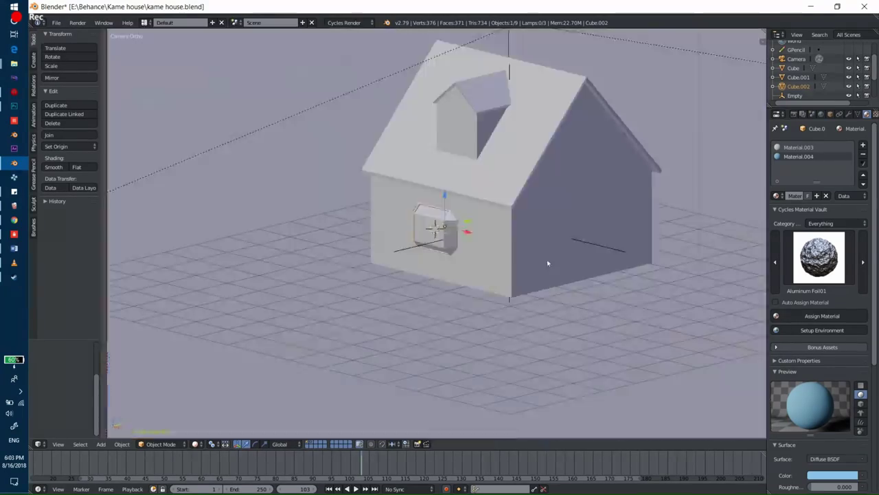
{"action": "scroll", "coordinate": [547, 259], "scroll_direction": "up", "scroll_amount": 3}
{"action": "middle_click_drag", "start_coordinate": [547, 259], "coordinate": [523, 219]}
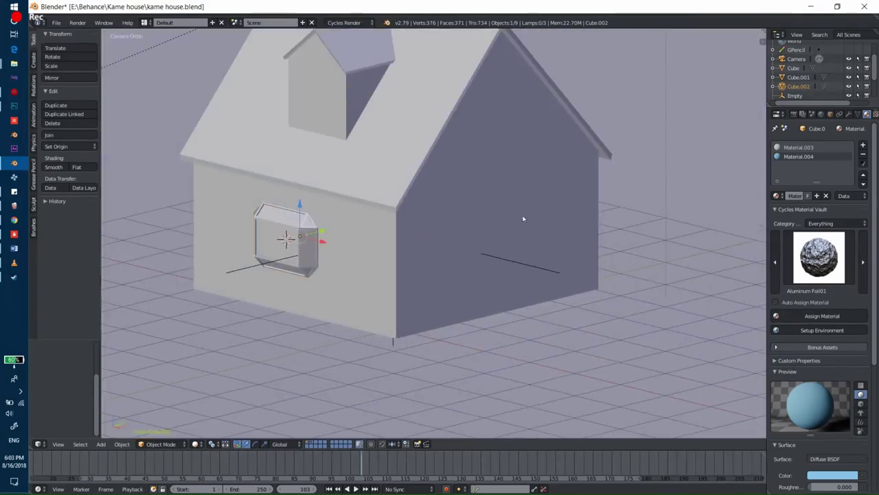
{"action": "left_click", "coordinate": [552, 168]}
{"action": "key", "text": "shift+a"}
Step: Add a cube at the 3D cursor and flatten it into a small thin slab
{"action": "left_click", "coordinate": [582, 173]}
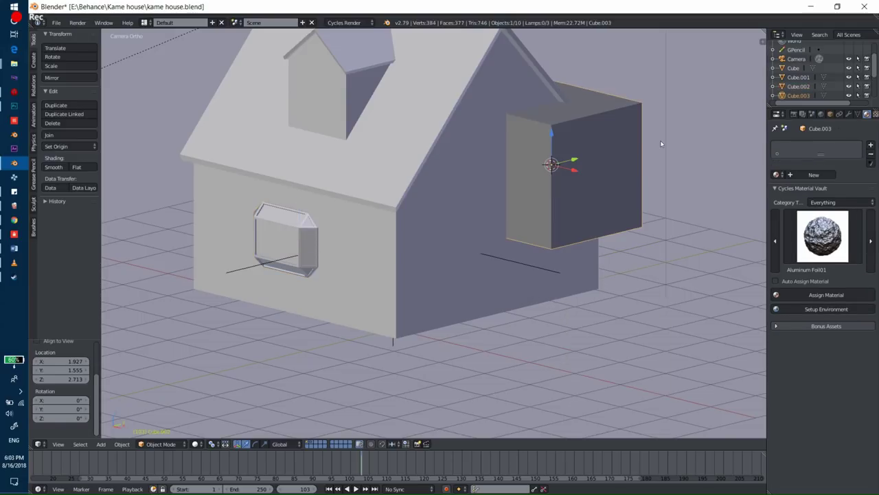
{"action": "key", "text": "s"}
{"action": "key", "text": "z"}
{"action": "left_click", "coordinate": [588, 155]}
{"action": "key", "text": "s"}
{"action": "left_click", "coordinate": [595, 151]}
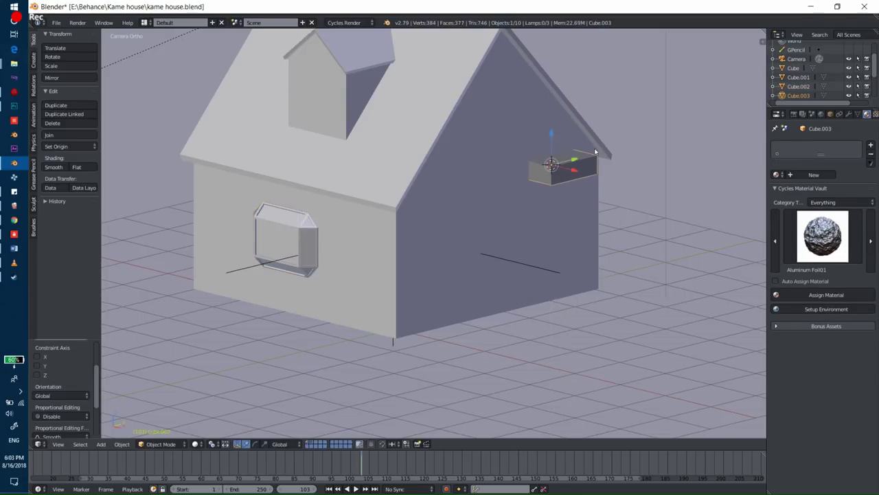
Step: Stretch the slab horizontally and raise it to its height on the wall
{"action": "key", "text": "g"}
{"action": "key", "text": "x"}
{"action": "left_click", "coordinate": [651, 144]}
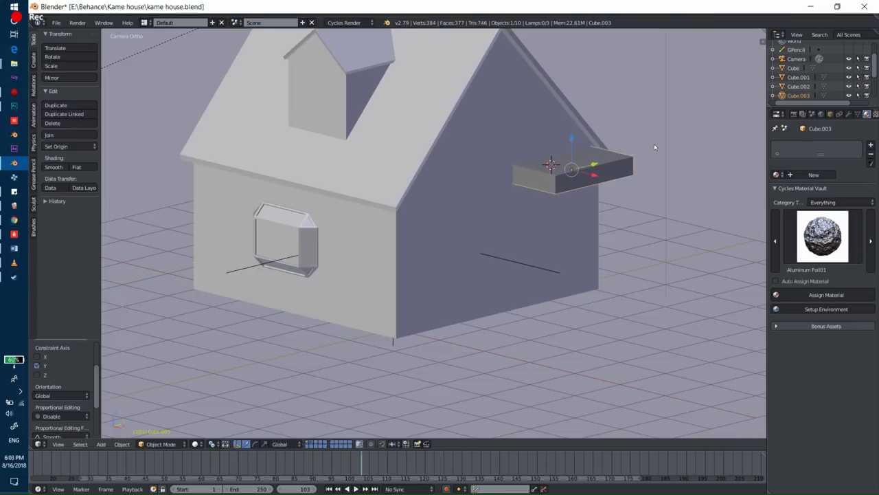
{"action": "scroll", "coordinate": [654, 143], "scroll_direction": "up", "scroll_amount": 2}
{"action": "key", "text": "g"}
{"action": "key", "text": "z"}
{"action": "left_click", "coordinate": [682, 110]}
{"action": "scroll", "coordinate": [618, 131], "scroll_direction": "up", "scroll_amount": 2}
Step: Raise the slab's back top edge to slope it, then rescale the whole slab
{"action": "key", "text": "Tab"}
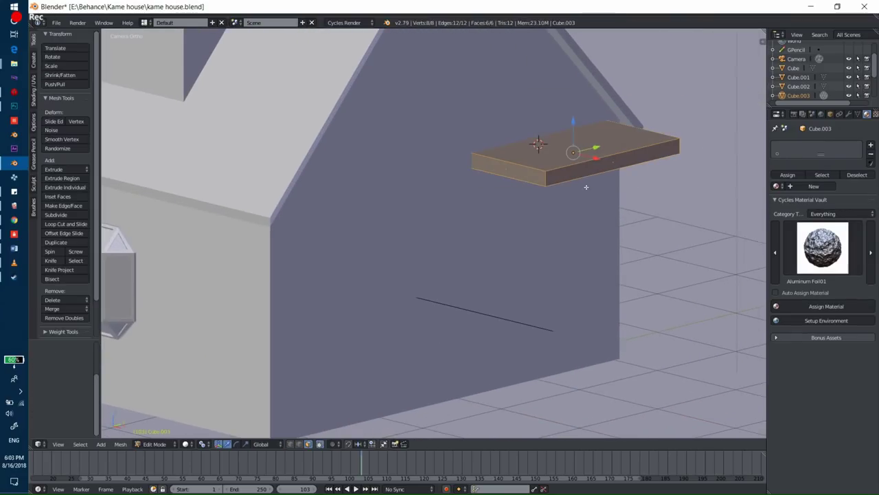
{"action": "right_click", "coordinate": [529, 138]}
{"action": "key", "text": "g"}
{"action": "key", "text": "z"}
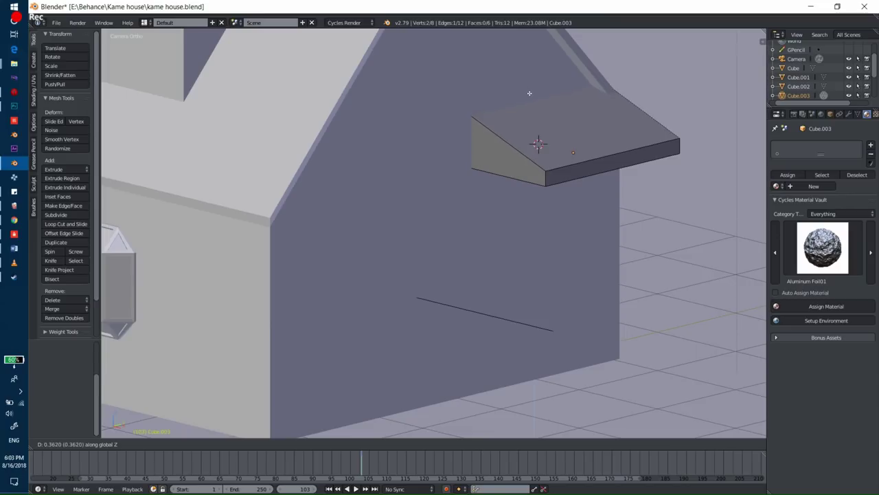
{"action": "left_click", "coordinate": [531, 104]}
{"action": "key", "text": "a"}
{"action": "key", "text": "s"}
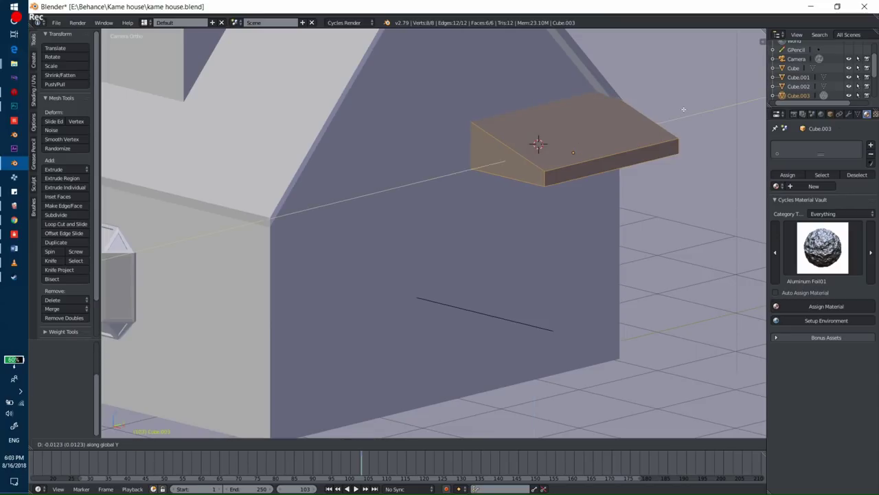
{"action": "key", "text": "Return"}
Step: Extrude the sloped top face outward into a roof layer and select its top faces
{"action": "key", "text": "a"}
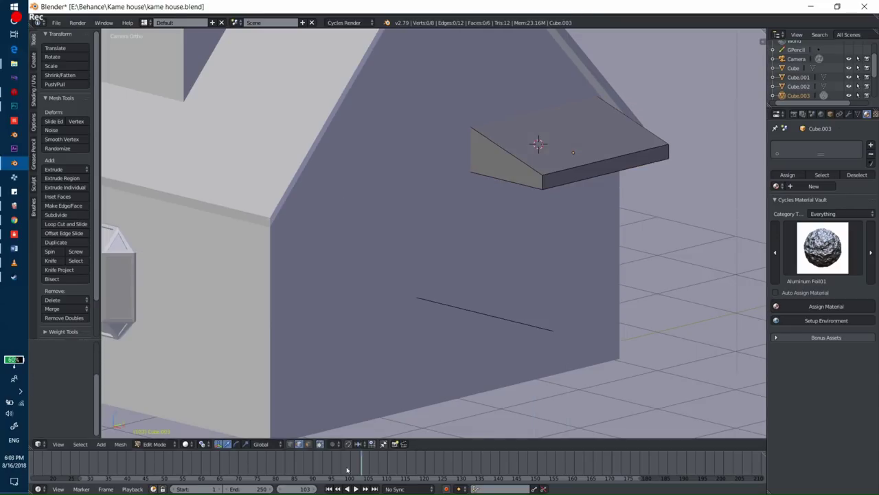
{"action": "left_click", "coordinate": [309, 445]}
{"action": "right_click", "coordinate": [604, 127]}
{"action": "key", "text": "e"}
{"action": "left_click", "coordinate": [647, 122]}
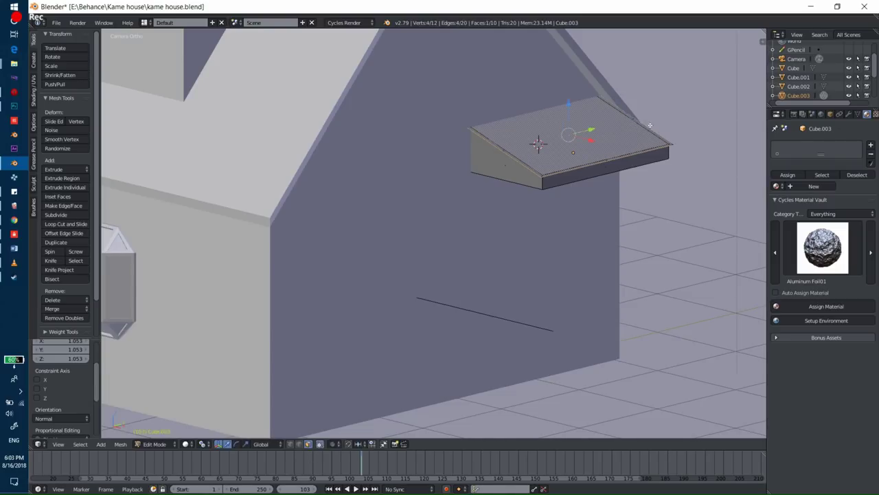
{"action": "key", "text": "e"}
{"action": "right_click", "coordinate": [655, 116]}
{"action": "key", "text": "g"}
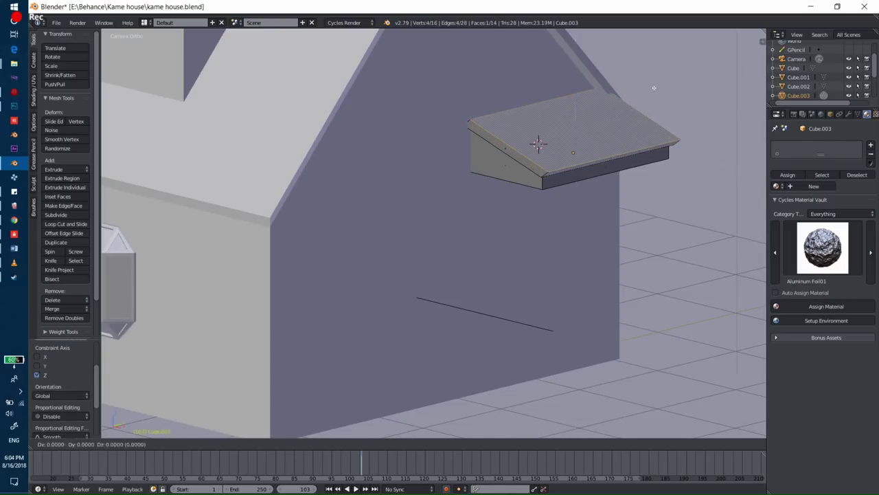
{"action": "left_click", "coordinate": [651, 86]}
{"action": "key", "text": "ctrl+KP_Add"}
{"action": "key", "text": "ctrl+KP_Add"}
Step: Assign the pink Material, then add a second slot with red Material.002 for the top
{"action": "left_click", "coordinate": [776, 186]}
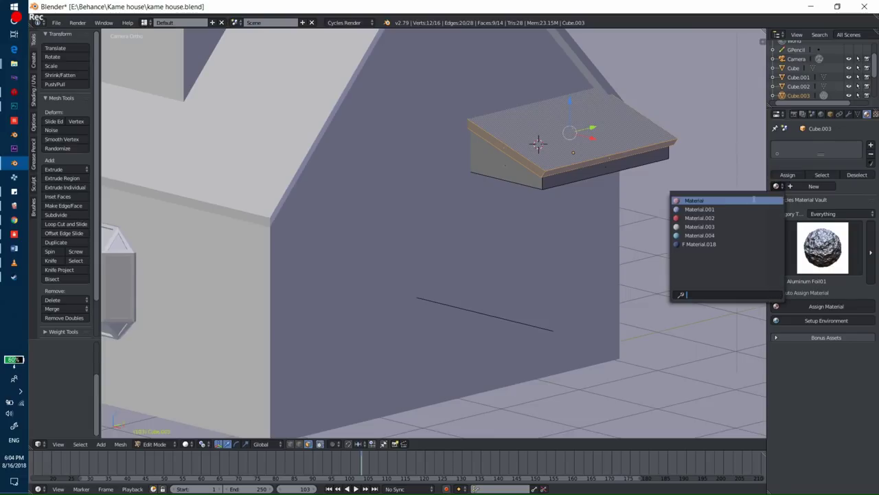
{"action": "left_click", "coordinate": [696, 204]}
{"action": "left_click", "coordinate": [832, 465]}
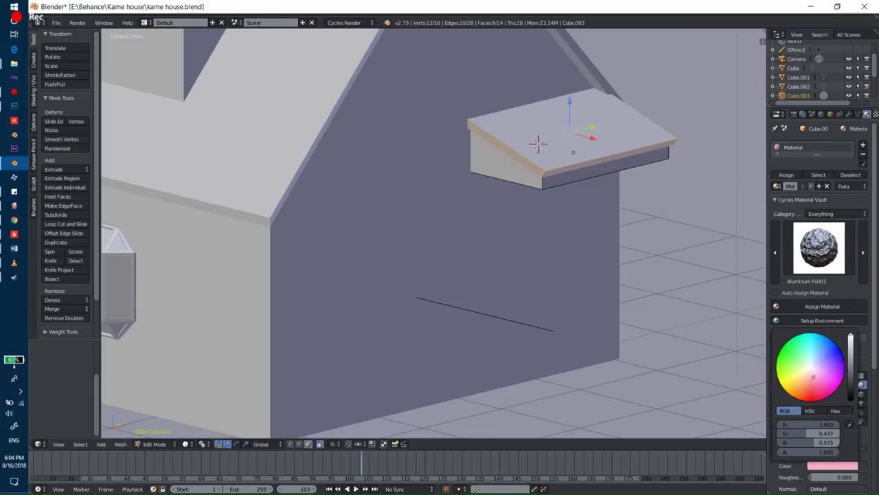
{"action": "left_click", "coordinate": [863, 145]}
{"action": "left_click", "coordinate": [782, 208]}
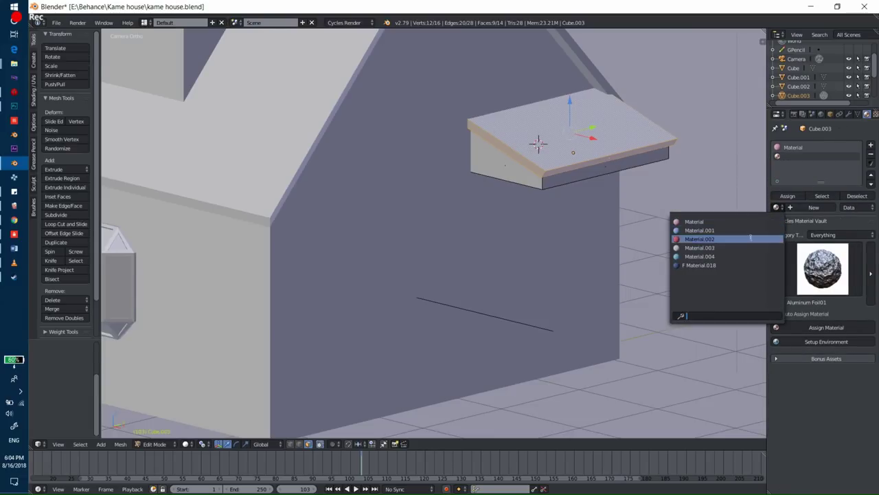
{"action": "left_click", "coordinate": [687, 238]}
Step: Move the awning vertically to its final height, checking it through the camera in rendered view
{"action": "middle_click_drag", "start_coordinate": [535, 213], "coordinate": [564, 206]}
{"action": "key", "text": "Tab"}
{"action": "key", "text": "ctrl+alt+q"}
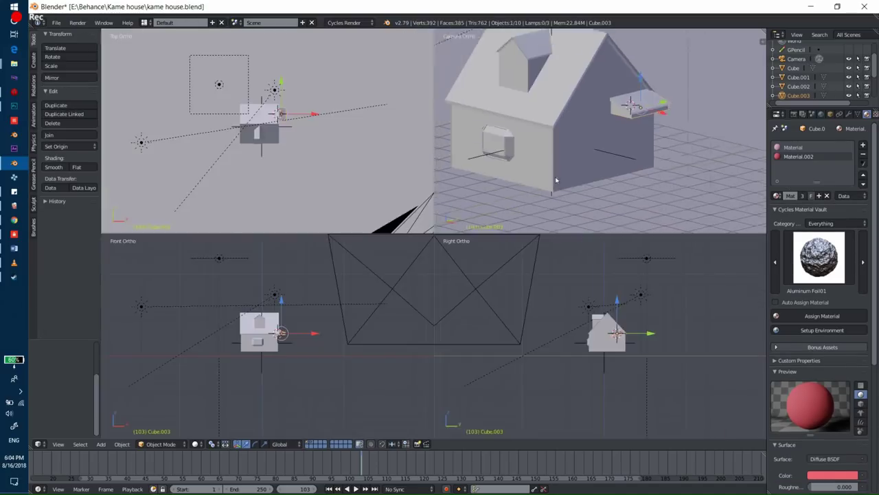
{"action": "key", "text": "ctrl+alt+q"}
{"action": "key", "text": "KP_0"}
{"action": "key", "text": "shift+z"}
{"action": "key", "text": "shift+z"}
{"action": "key", "text": "KP_0"}
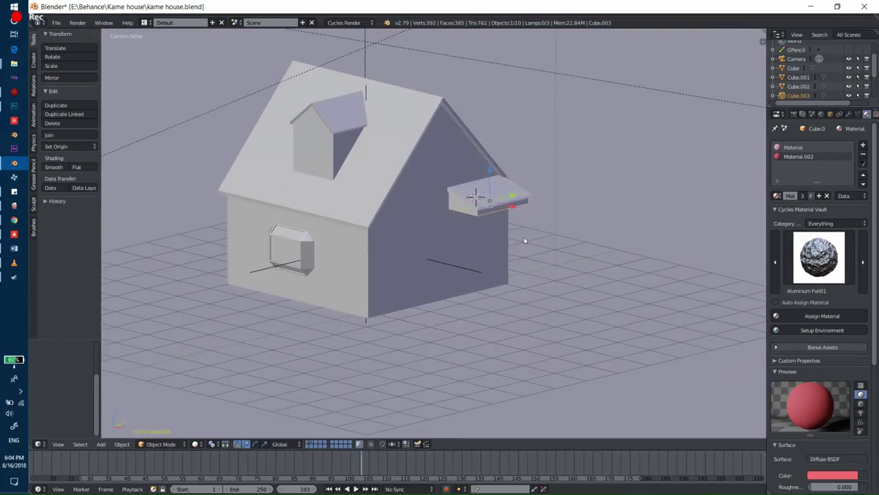
{"action": "key", "text": "g"}
{"action": "key", "text": "z"}
{"action": "left_click", "coordinate": [529, 234]}
{"action": "key", "text": "shift+z"}
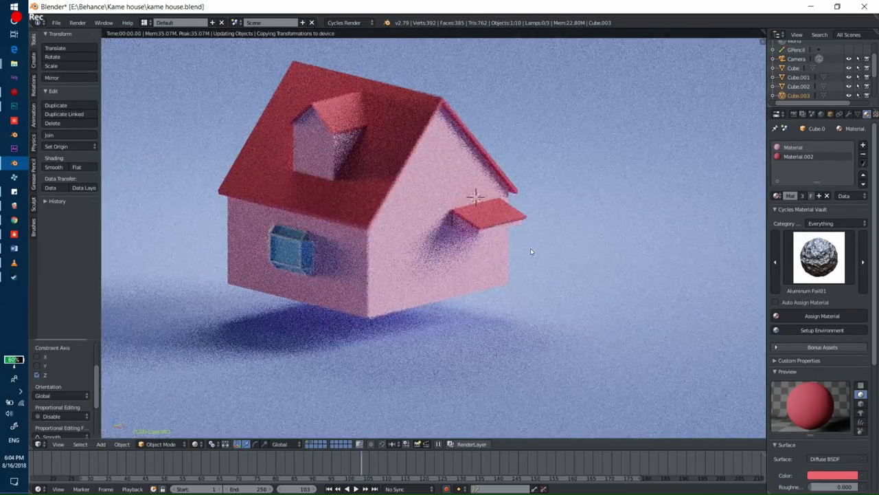
{"action": "key", "text": "KP_Decimal"}
Step: Give the awning's trim white Material.003 and check it in a rendered camera view
{"action": "key", "text": "shift+z"}
{"action": "key", "text": "Tab"}
{"action": "left_click", "coordinate": [628, 246]}
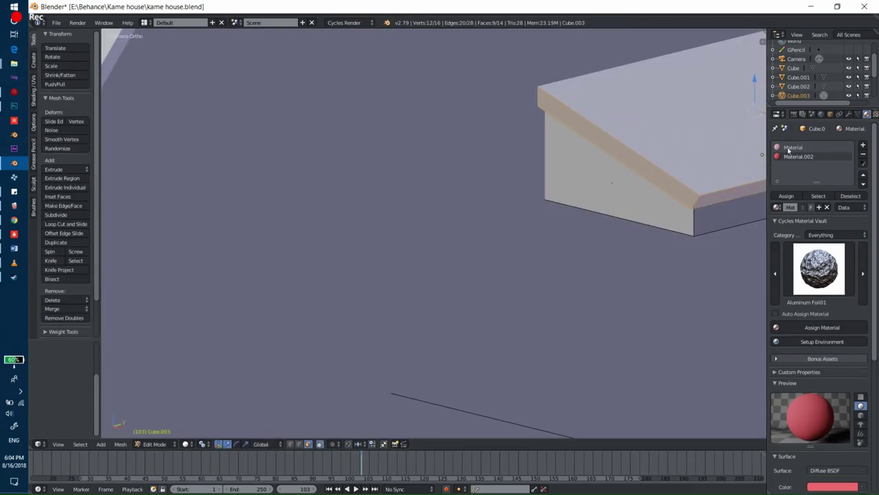
{"action": "left_click", "coordinate": [776, 207]}
{"action": "left_click", "coordinate": [681, 256]}
{"action": "key", "text": "shift+z"}
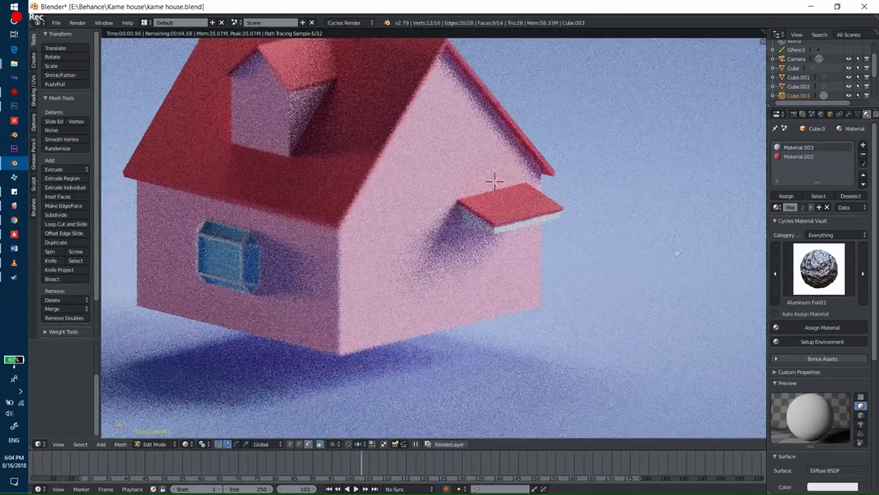
{"action": "key", "text": "shift+z"}
{"action": "key", "text": "Tab"}
{"action": "key", "text": "KP_0"}
{"action": "key", "text": "shift+z"}
{"action": "key", "text": "shift+z"}
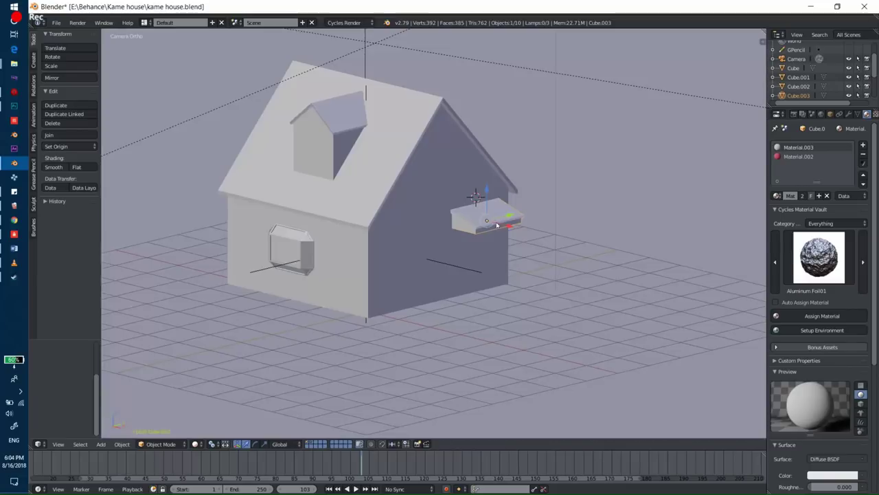
{"action": "key", "text": "shift+a"}
Step: Add a cube under the house, flatten it into a wide slab, and center it along X
{"action": "left_click", "coordinate": [508, 360]}
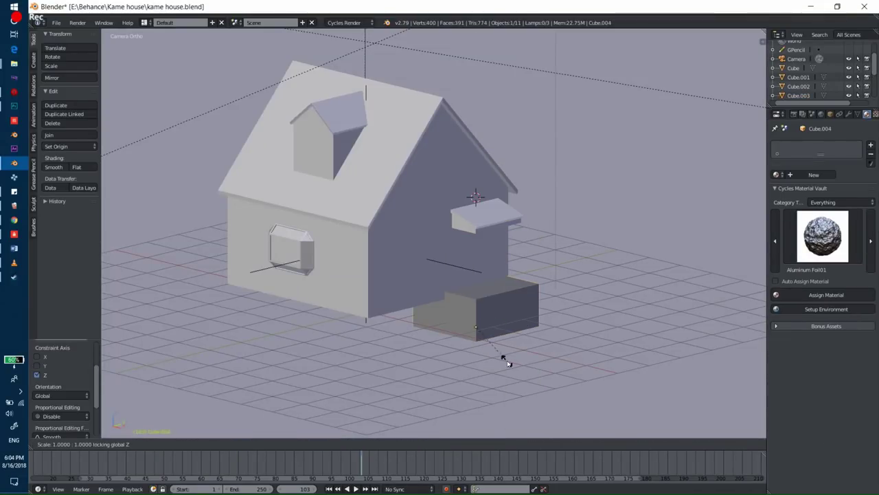
{"action": "key", "text": "s"}
{"action": "key", "text": "shift+z"}
{"action": "scroll", "coordinate": [147, 309], "scroll_direction": "down", "scroll_amount": 5}
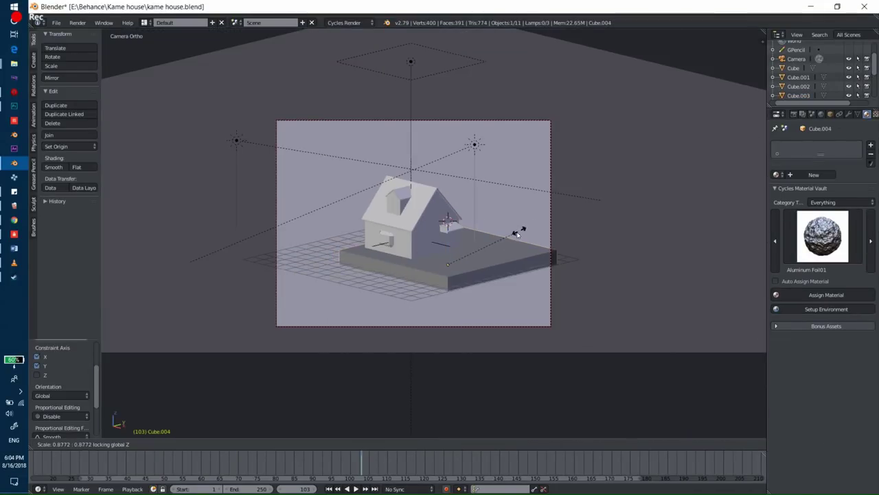
{"action": "left_click", "coordinate": [520, 232]}
{"action": "key", "text": "g"}
{"action": "key", "text": "x"}
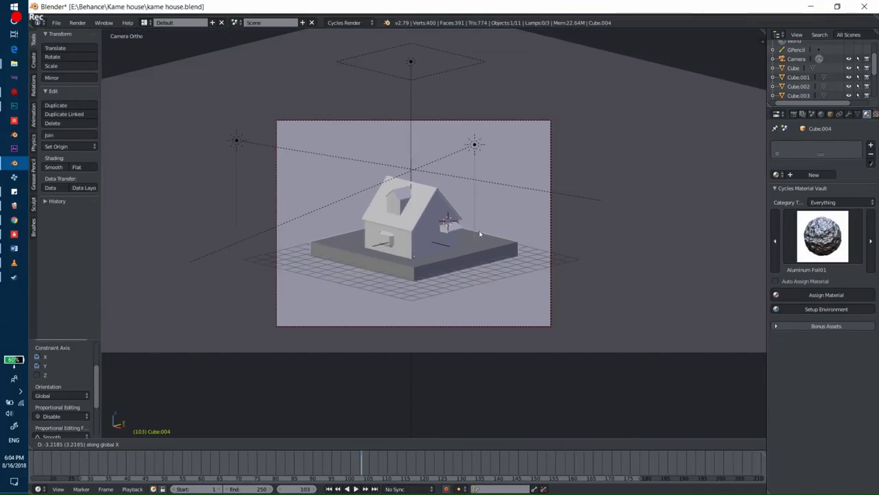
{"action": "left_click", "coordinate": [475, 234]}
Step: In Edit Mode, move the slab's bottom vertically so the platform's sides slope
{"action": "key", "text": "Tab"}
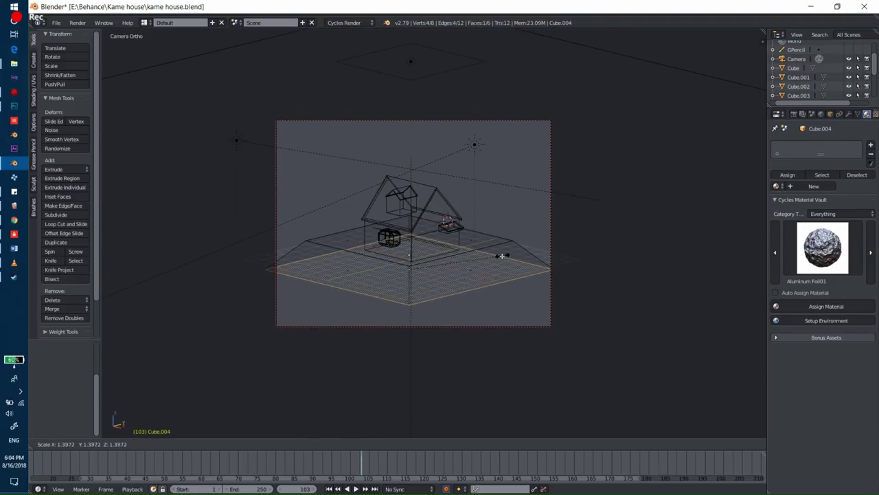
{"action": "key", "text": "g"}
{"action": "key", "text": "z"}
{"action": "left_click", "coordinate": [536, 114]}
{"action": "key", "text": "Tab"}
{"action": "scroll", "coordinate": [385, 294], "scroll_direction": "down", "scroll_amount": 4}
Step: Check the base platform in a rendered preview, then return to solid shading
{"action": "key", "text": "shift+z"}
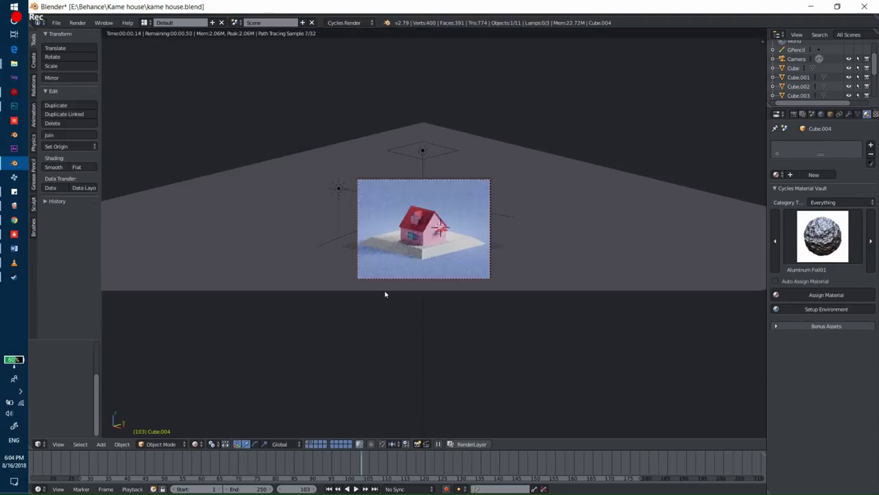
{"action": "key", "text": "shift+z"}
{"action": "left_click", "coordinate": [848, 114]}
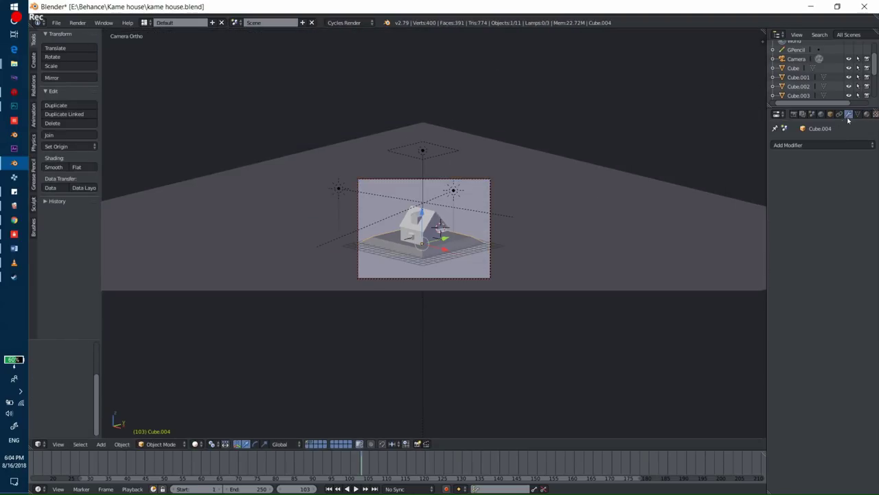
Step: Add a Subdivision Surface modifier to Cube.004 and preview the softened base rendered
{"action": "left_click", "coordinate": [824, 145]}
{"action": "left_click", "coordinate": [694, 300]}
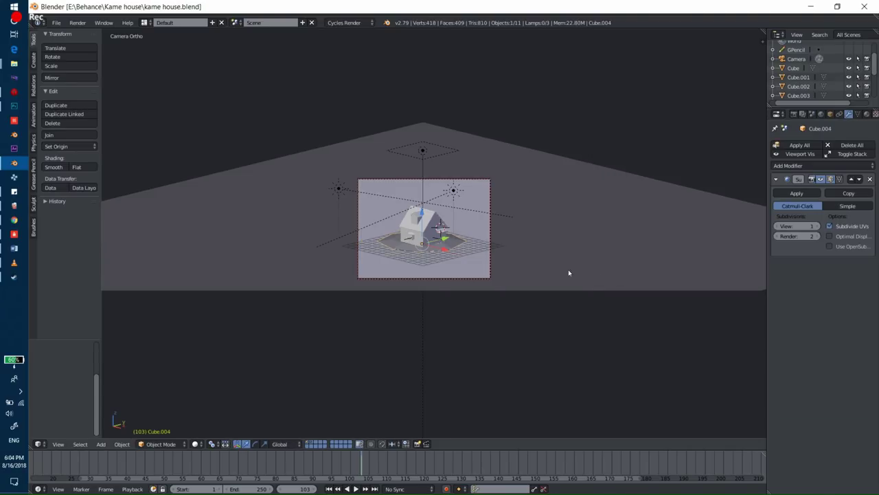
{"action": "key", "text": "shift+z"}
{"action": "scroll", "coordinate": [568, 273], "scroll_direction": "up", "scroll_amount": 3}
{"action": "key", "text": "shift+z"}
{"action": "scroll", "coordinate": [568, 273], "scroll_direction": "up", "scroll_amount": 3}
Step: In Edit Mode, select the whole island mesh and scale it up slightly across the ground plane
{"action": "key", "text": "Tab"}
{"action": "key", "text": "z"}
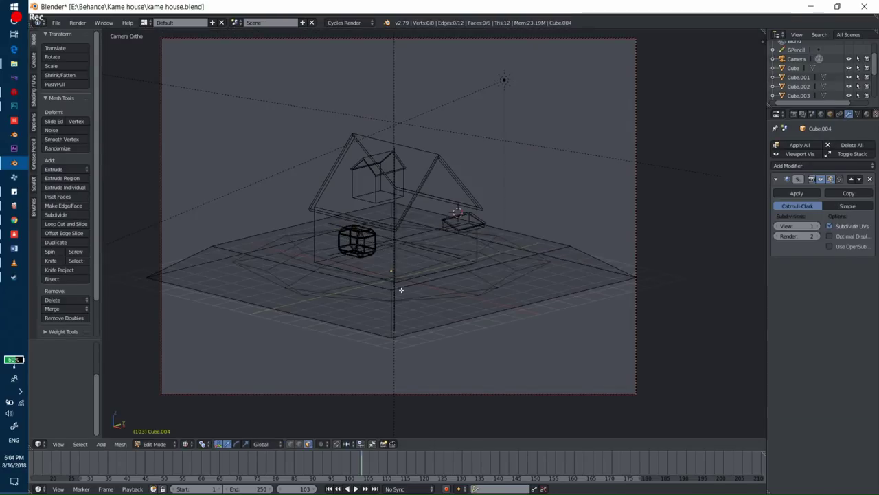
{"action": "key", "text": "Tab"}
{"action": "key", "text": "shift+z"}
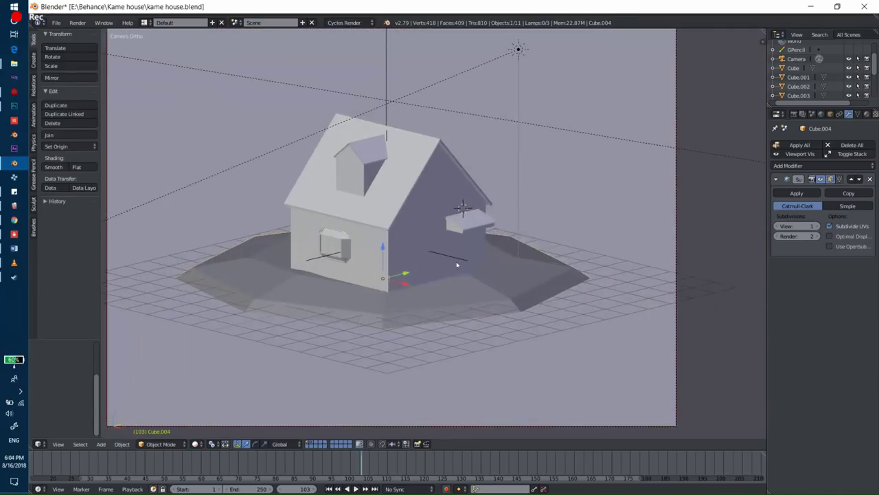
{"action": "key", "text": "Tab"}
{"action": "scroll", "coordinate": [544, 273], "scroll_direction": "down", "scroll_amount": 3}
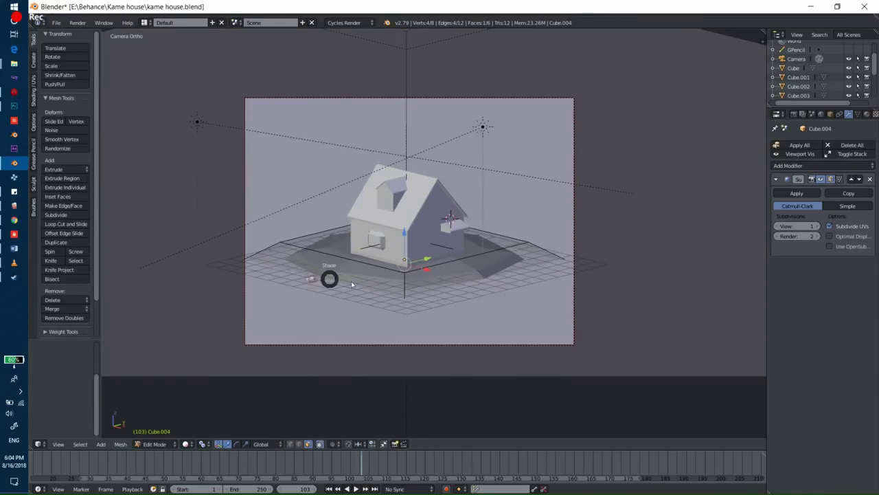
{"action": "left_click", "coordinate": [352, 284]}
{"action": "key", "text": "a"}
{"action": "key", "text": "s"}
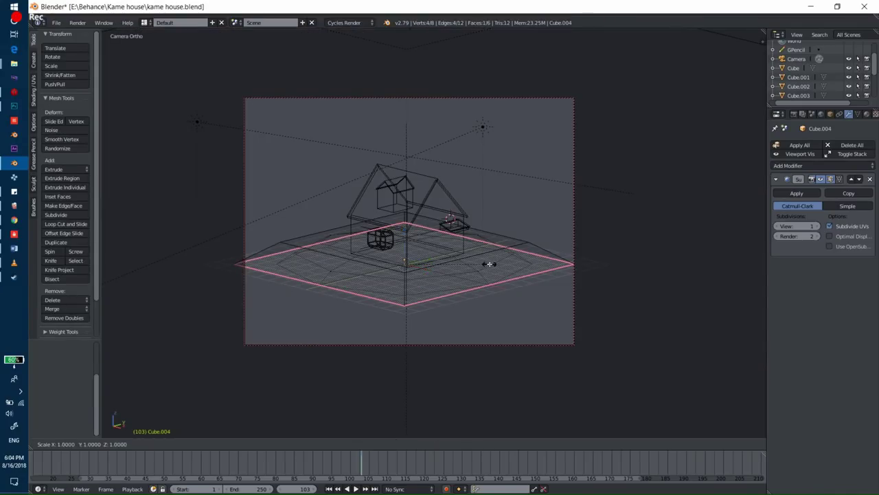
{"action": "key", "text": "shift+z"}
{"action": "left_click", "coordinate": [488, 263]}
Step: Preview the enlarged island, return to Object Mode, and show its material settings
{"action": "key", "text": "shift+z"}
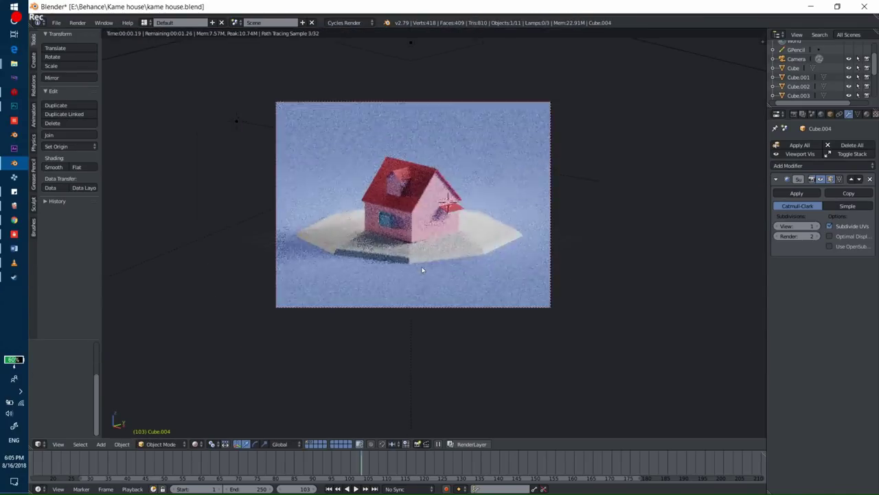
{"action": "key", "text": "shift+z"}
{"action": "scroll", "coordinate": [438, 201], "scroll_direction": "up", "scroll_amount": 3}
{"action": "key", "text": "Tab"}
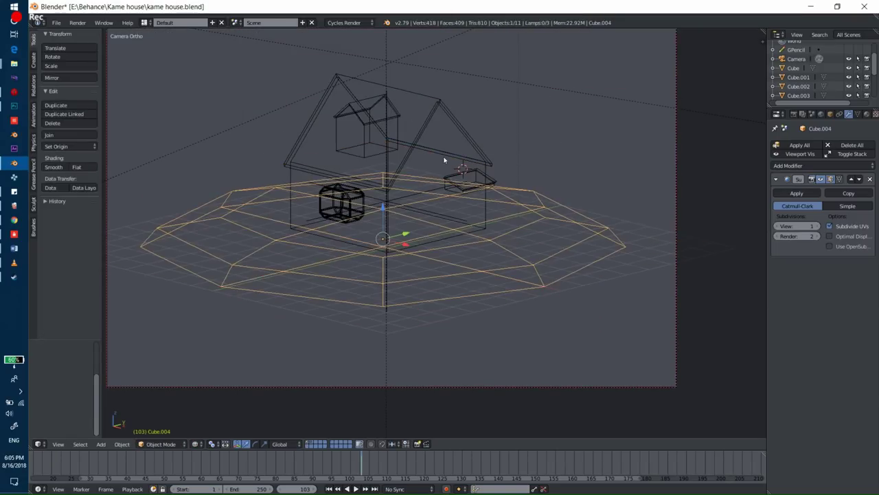
{"action": "key", "text": "Tab"}
{"action": "key", "text": "Tab"}
{"action": "left_click", "coordinate": [866, 114]}
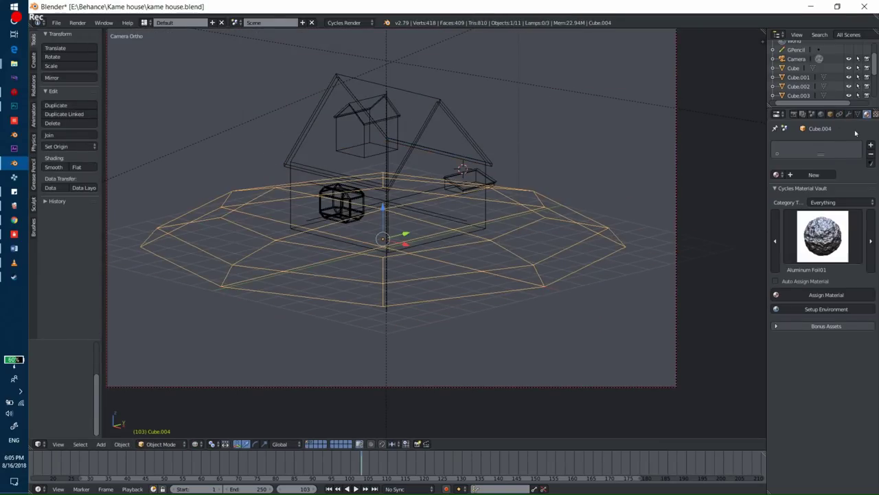
Step: Create Material.005 for the island, then add a second slot with green Material.006
{"action": "left_click", "coordinate": [812, 174]}
{"action": "left_click", "coordinate": [832, 454]}
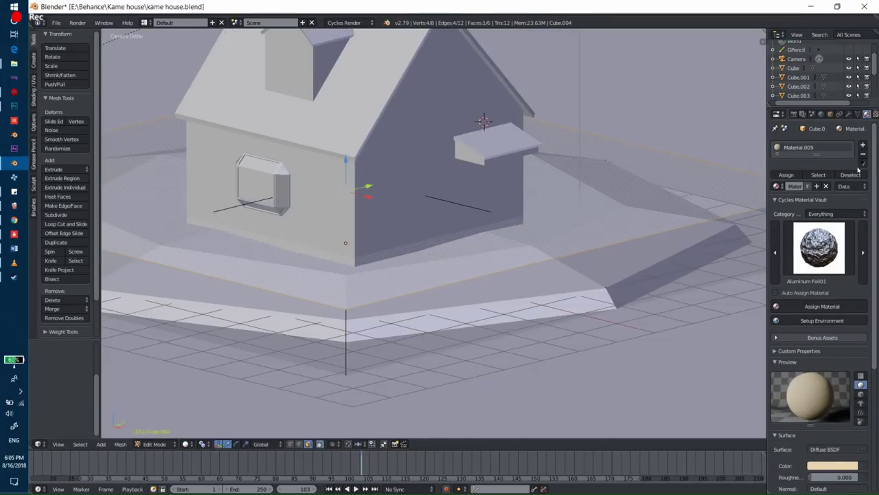
{"action": "left_click", "coordinate": [863, 145]}
{"action": "left_click", "coordinate": [803, 207]}
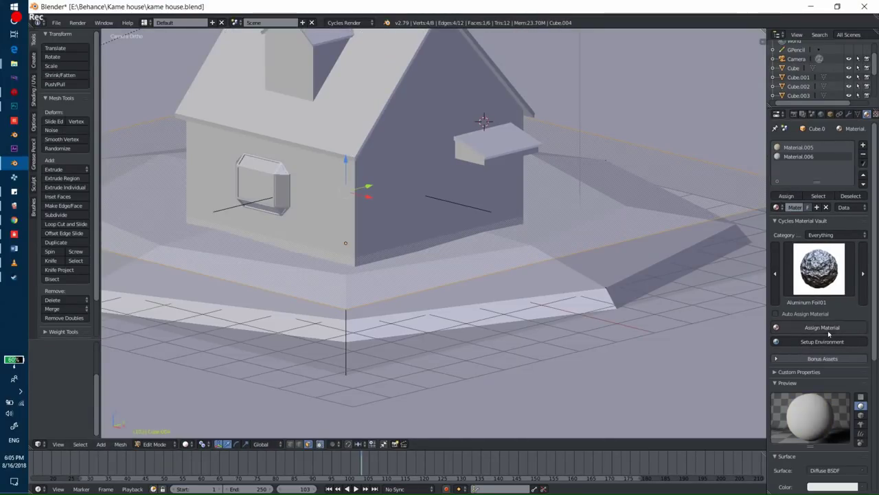
{"action": "left_click", "coordinate": [830, 486]}
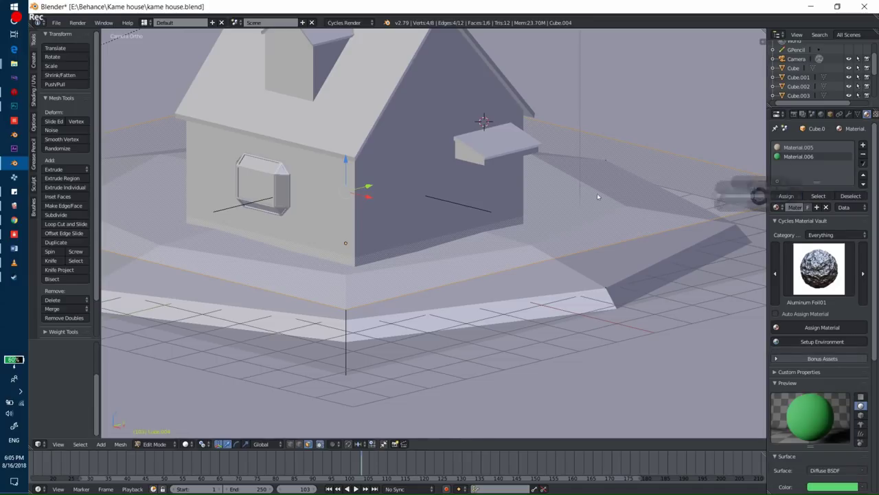
Step: Check the island through the camera in rendered shading and nudge it horizontally
{"action": "key", "text": "Tab"}
{"action": "key", "text": "shift+z"}
{"action": "key", "text": "KP_0"}
{"action": "key", "text": "shift+z"}
{"action": "scroll", "coordinate": [516, 230], "scroll_direction": "up", "scroll_amount": 2}
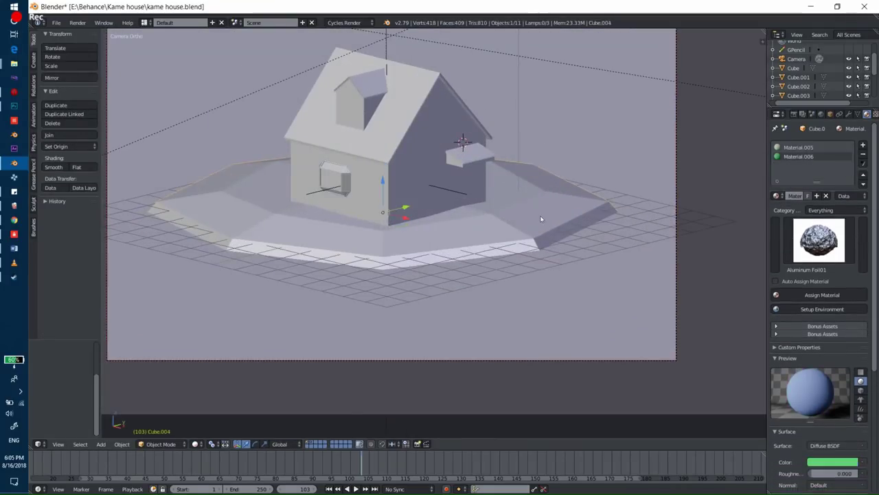
{"action": "key", "text": "g"}
{"action": "key", "text": "shift+z"}
{"action": "key", "text": "Return"}
Step: Raise the Subdivision Surface viewport level to 2 and apply the modifier
{"action": "left_click", "coordinate": [849, 114]}
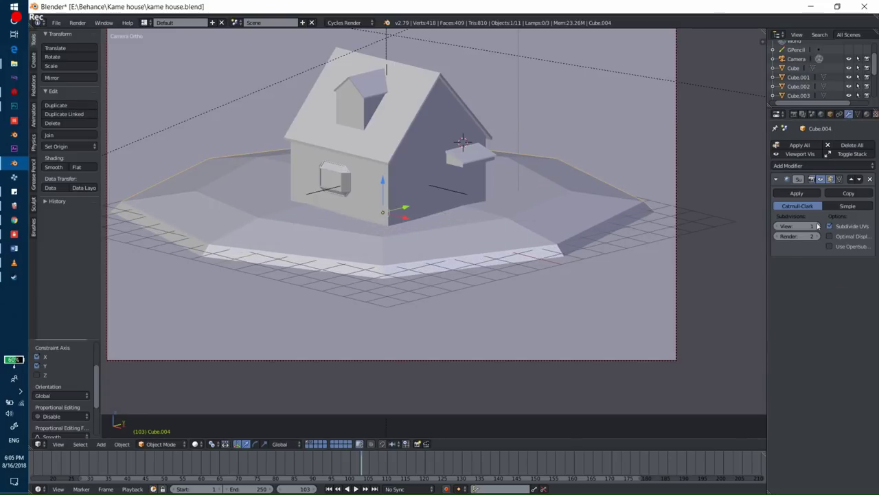
{"action": "left_click", "coordinate": [819, 226]}
{"action": "key", "text": "shift+z"}
{"action": "scroll", "coordinate": [539, 253], "scroll_direction": "down", "scroll_amount": 5}
{"action": "key", "text": "shift+z"}
{"action": "scroll", "coordinate": [534, 254], "scroll_direction": "up", "scroll_amount": 5}
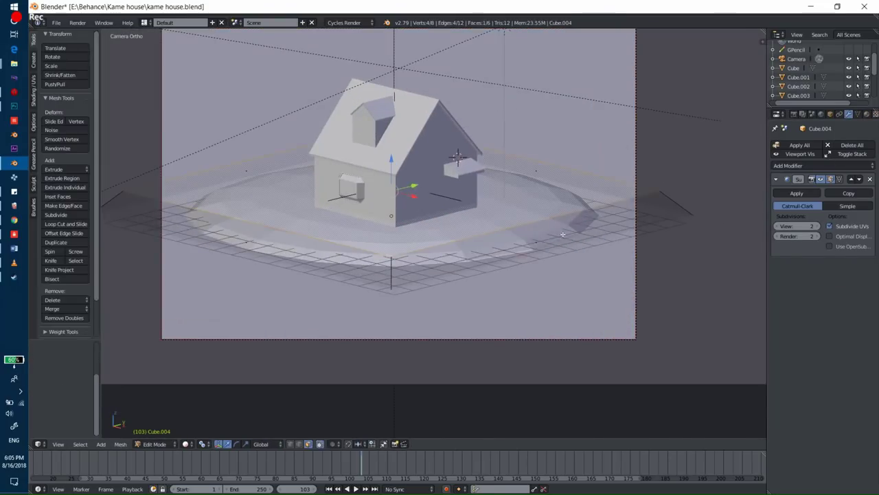
{"action": "left_click", "coordinate": [797, 193]}
Step: Assign green Material.006 to the island's top faces and preview the grassy result
{"action": "key", "text": "Tab"}
{"action": "left_click", "coordinate": [685, 192]}
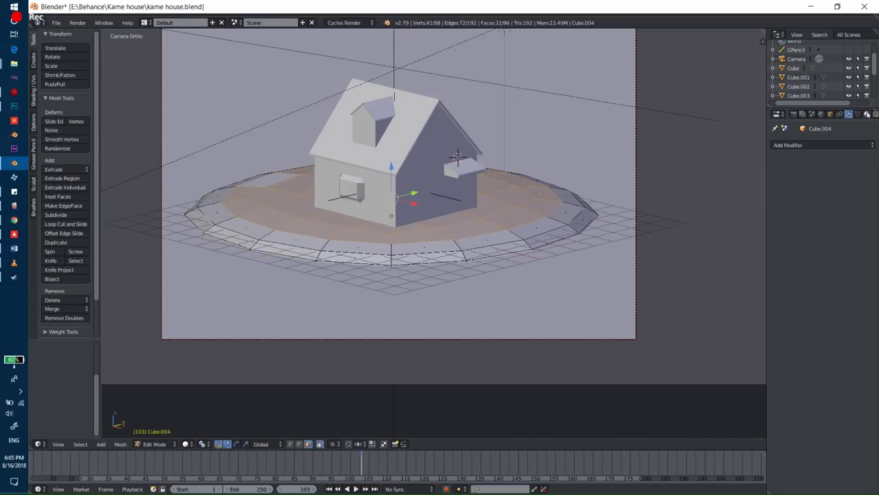
{"action": "left_click", "coordinate": [866, 114]}
{"action": "left_click", "coordinate": [791, 198]}
{"action": "key", "text": "Tab"}
{"action": "key", "text": "shift+z"}
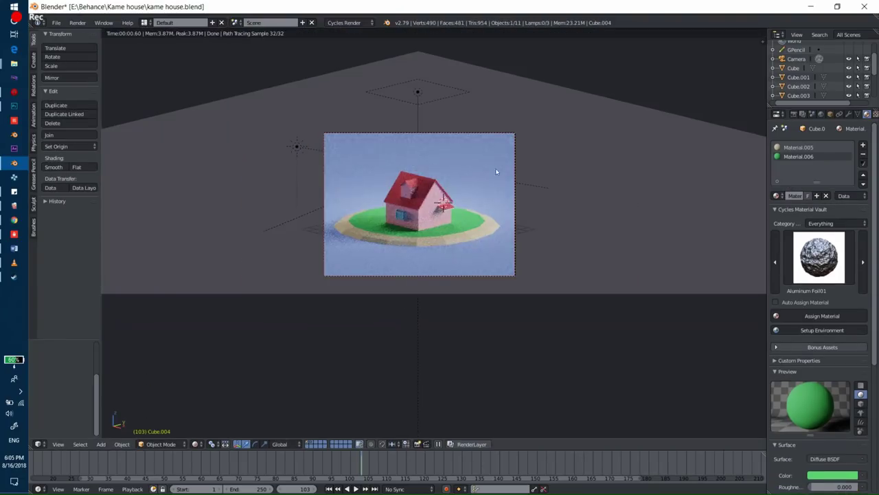
{"action": "key", "text": "shift+z"}
Step: Add a Decimate modifier (ratio 0.3876) to the island and preview the low-poly look
{"action": "left_click", "coordinate": [848, 114]}
{"action": "left_click", "coordinate": [821, 145]}
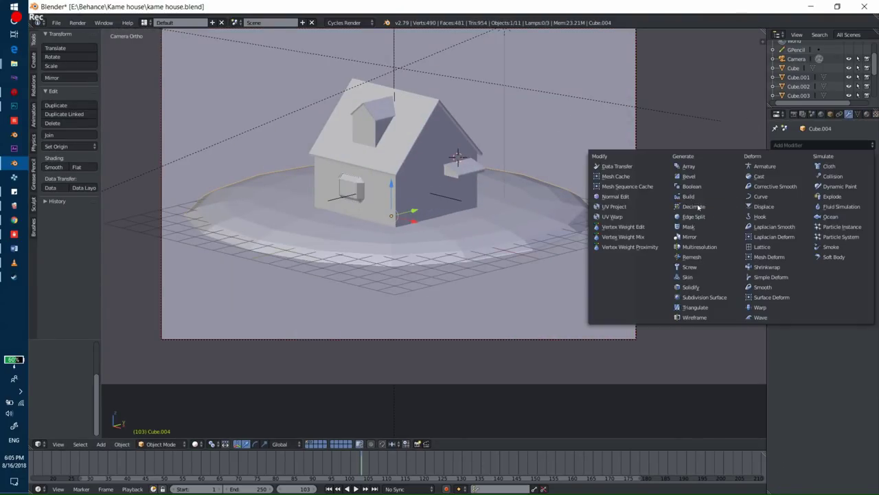
{"action": "left_click", "coordinate": [690, 207]}
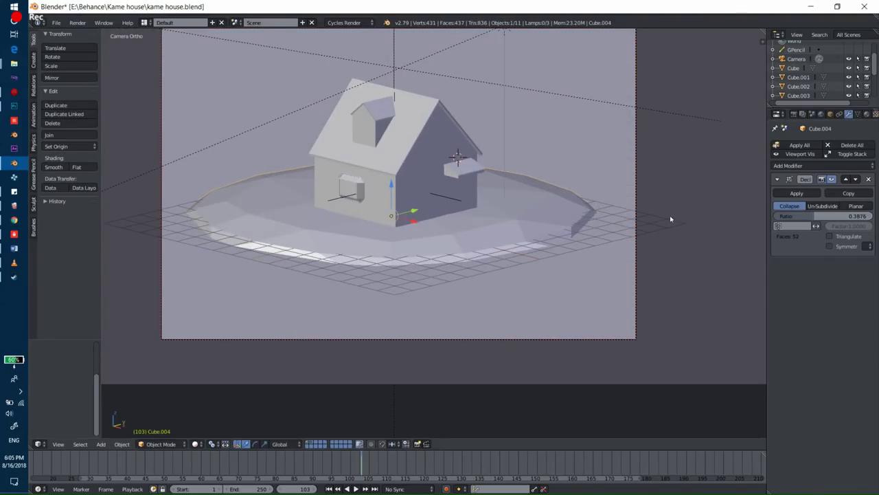
{"action": "scroll", "coordinate": [558, 223], "scroll_direction": "down", "scroll_amount": 3}
{"action": "right_click", "coordinate": [558, 223]}
{"action": "right_click", "coordinate": [510, 226]}
{"action": "scroll", "coordinate": [520, 226], "scroll_direction": "down", "scroll_amount": 3}
{"action": "key", "text": "shift+z"}
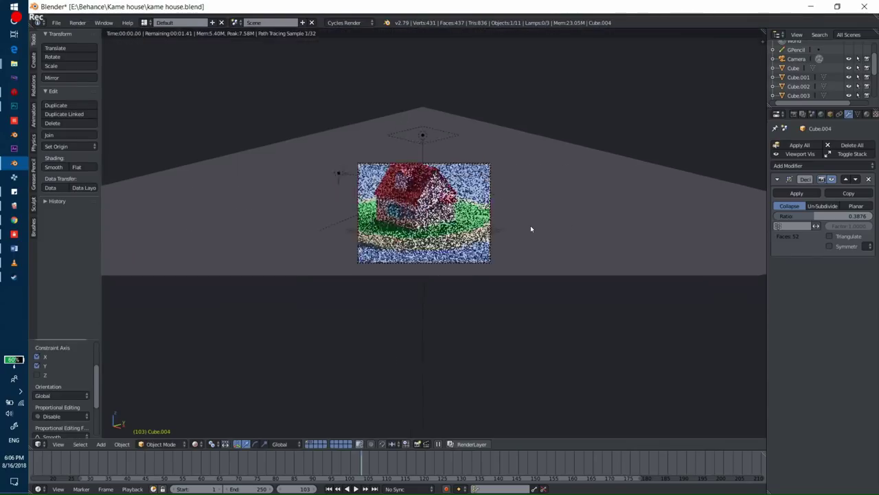
{"action": "key", "text": "shift+z"}
Step: Select the backdrop plane Plane.001, show its material settings, and render the final image with F12
{"action": "right_click", "coordinate": [542, 208]}
{"action": "left_click", "coordinate": [867, 114]}
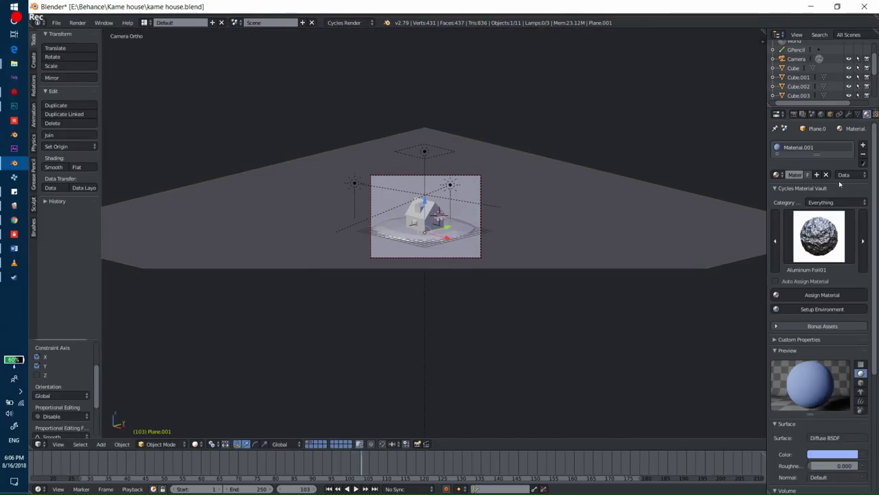
{"action": "key", "text": "F12"}
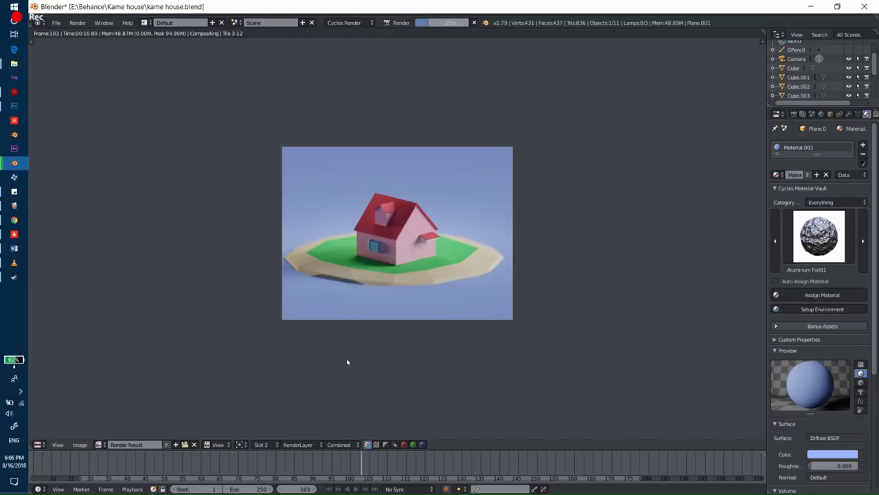
Step: In the Compositing layout, set master saturation to 1.2 and Color Balance factor to about 0.51
{"action": "left_click", "coordinate": [150, 23]}
{"action": "left_click", "coordinate": [158, 55]}
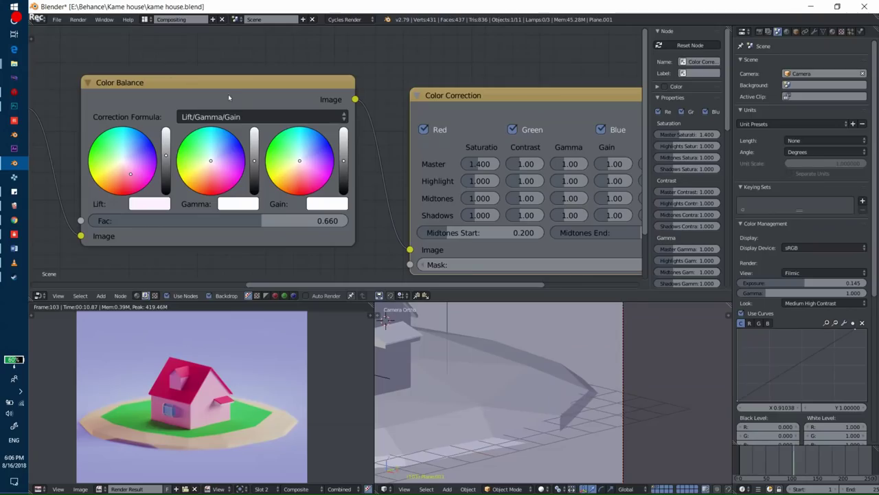
{"action": "type", "text": "1.2"}
{"action": "key", "text": "Return"}
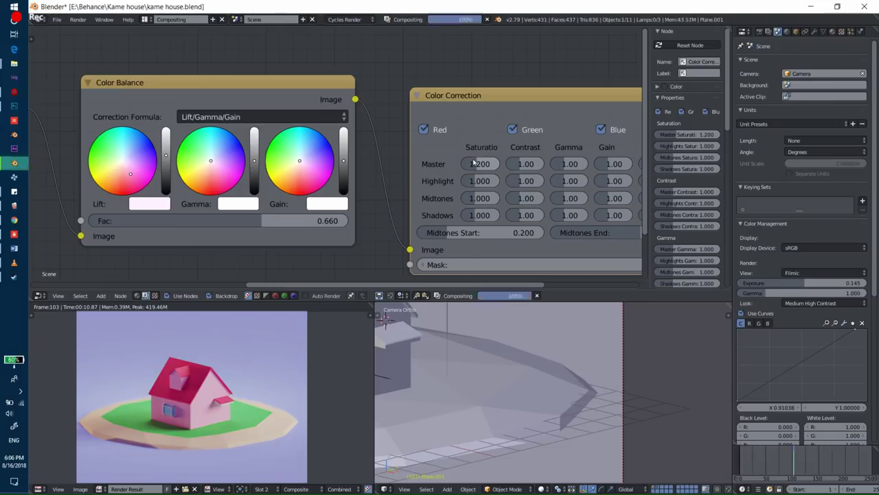
{"action": "middle_click_drag", "start_coordinate": [228, 193], "coordinate": [373, 202]}
{"action": "left_click_drag", "start_coordinate": [404, 201], "coordinate": [374, 201]}
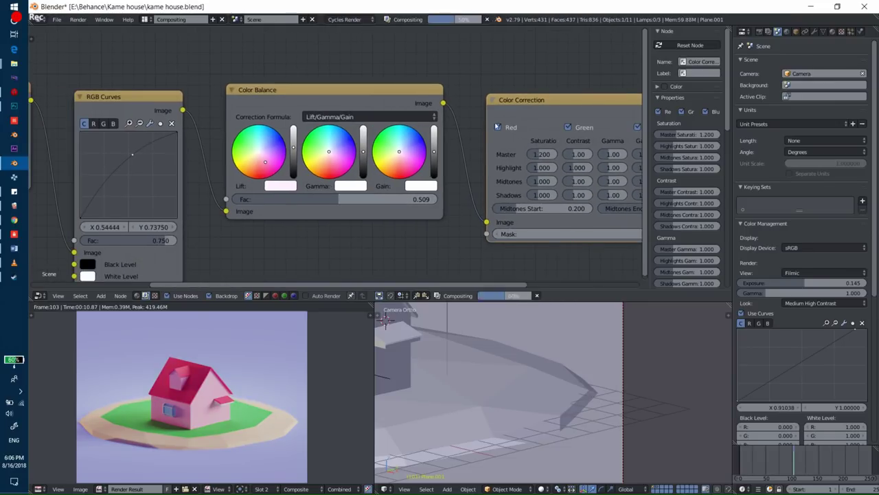
Step: Pan to the input nodes, then return to the Default layout's 3D view
{"action": "middle_click_drag", "start_coordinate": [259, 148], "coordinate": [508, 51]}
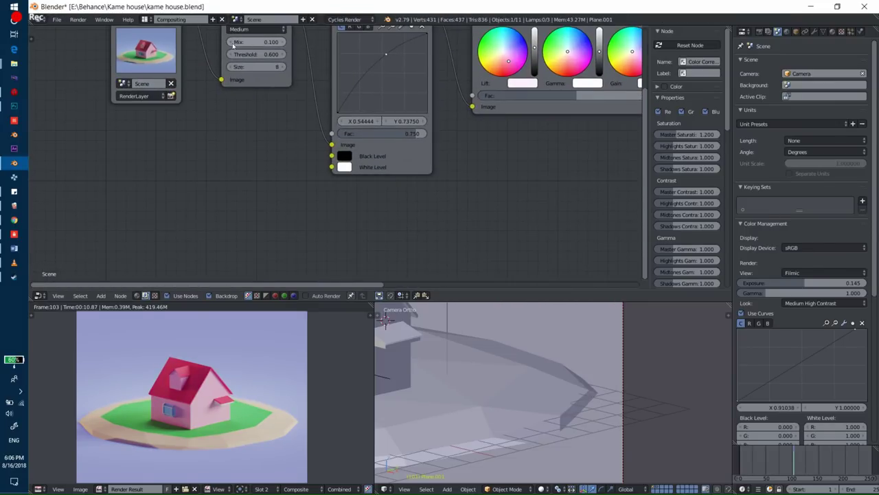
{"action": "left_click", "coordinate": [165, 20]}
{"action": "left_click", "coordinate": [158, 61]}
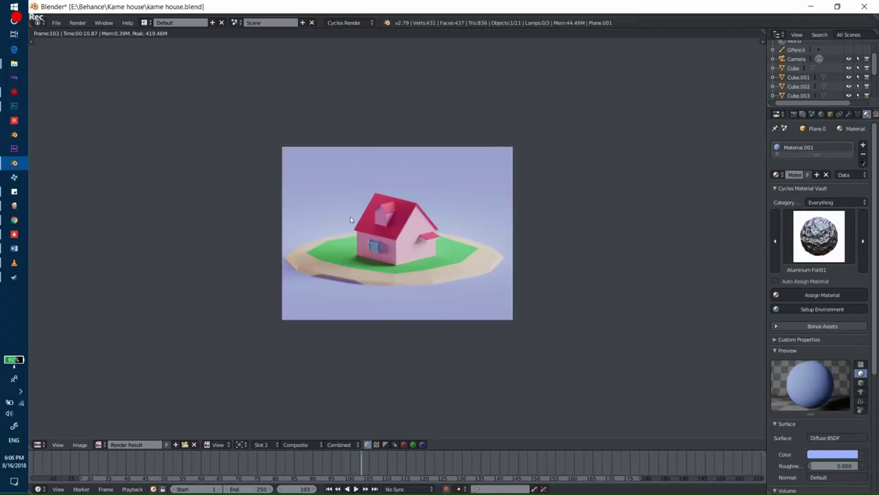
{"action": "key", "text": "Escape"}
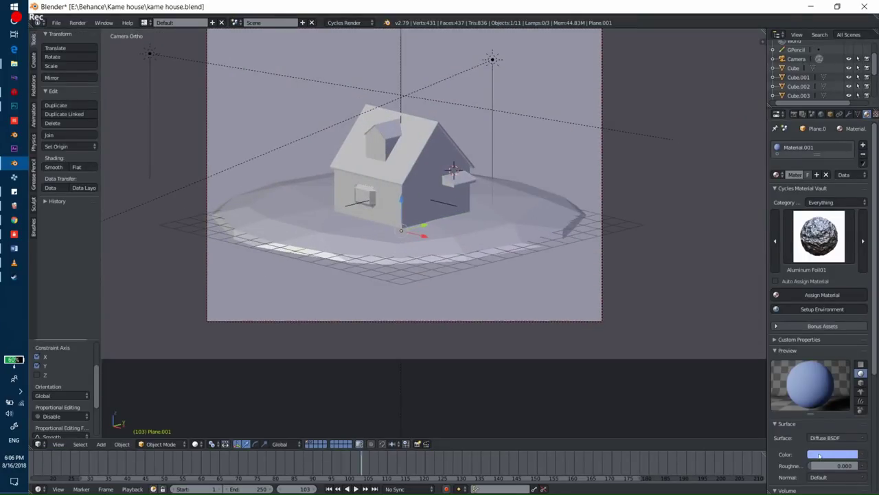
Step: Set the backdrop colour to a light cyan-blue (RGB 0.240, 0.731, 1.000)
{"action": "left_click", "coordinate": [832, 454]}
{"action": "left_click", "coordinate": [797, 357]}
{"action": "key", "text": "shift+z"}
{"action": "scroll", "coordinate": [585, 277], "scroll_direction": "down", "scroll_amount": 2}
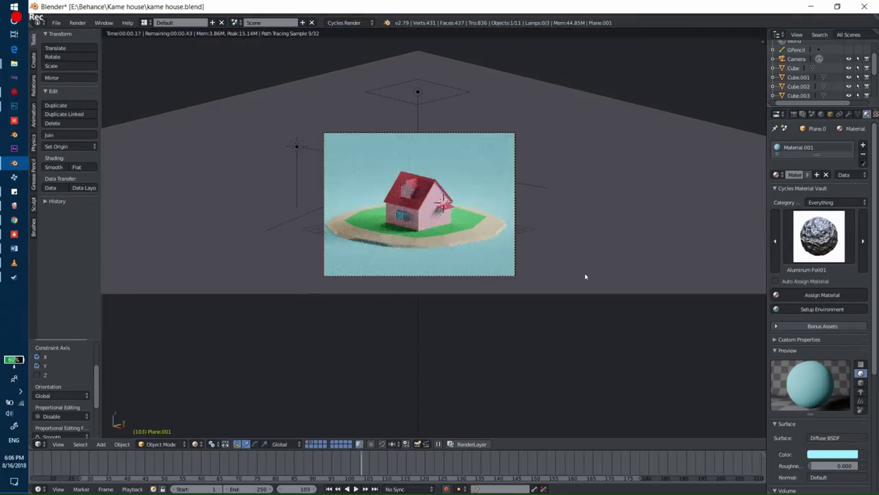
{"action": "left_click", "coordinate": [814, 454]}
{"action": "left_click", "coordinate": [812, 339]}
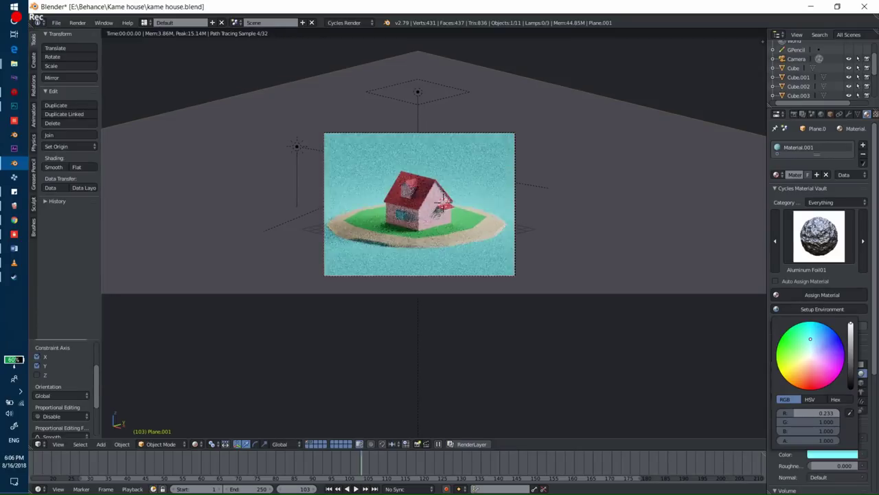
{"action": "left_click", "coordinate": [816, 341]}
{"action": "key", "text": "shift+z"}
Step: Preview the render with the new cyan backdrop, then select the island
{"action": "left_click", "coordinate": [832, 454]}
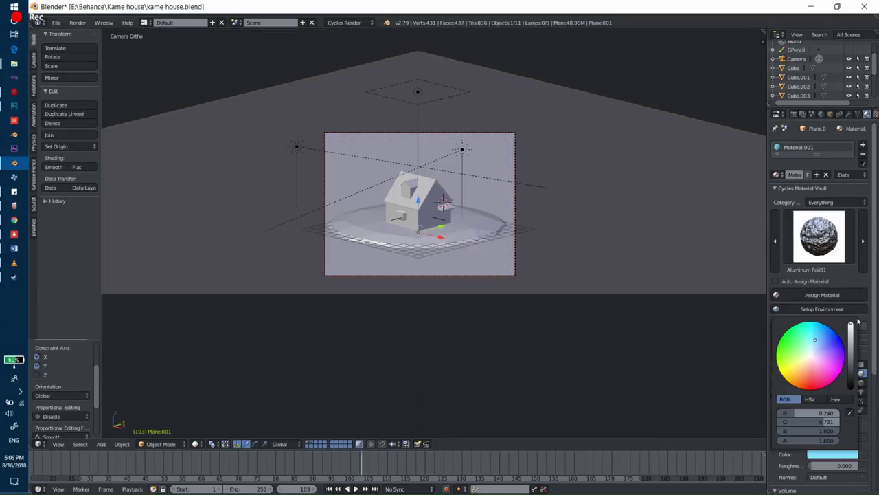
{"action": "key", "text": "shift+z"}
{"action": "scroll", "coordinate": [551, 210], "scroll_direction": "down", "scroll_amount": 2}
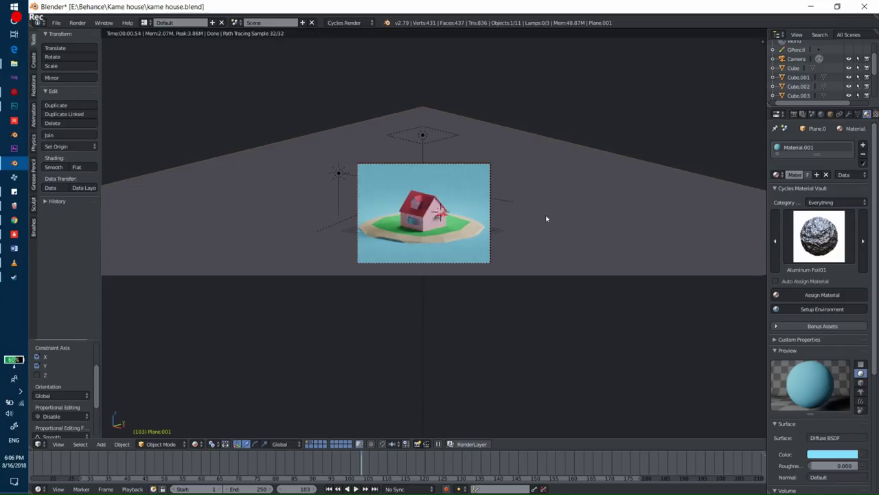
{"action": "key", "text": "shift+z"}
{"action": "scroll", "coordinate": [522, 227], "scroll_direction": "up", "scroll_amount": 5}
{"action": "right_click", "coordinate": [522, 241]}
Step: Rescale the island platform across the ground plane and check it rendered
{"action": "scroll", "coordinate": [536, 220], "scroll_direction": "up", "scroll_amount": 3}
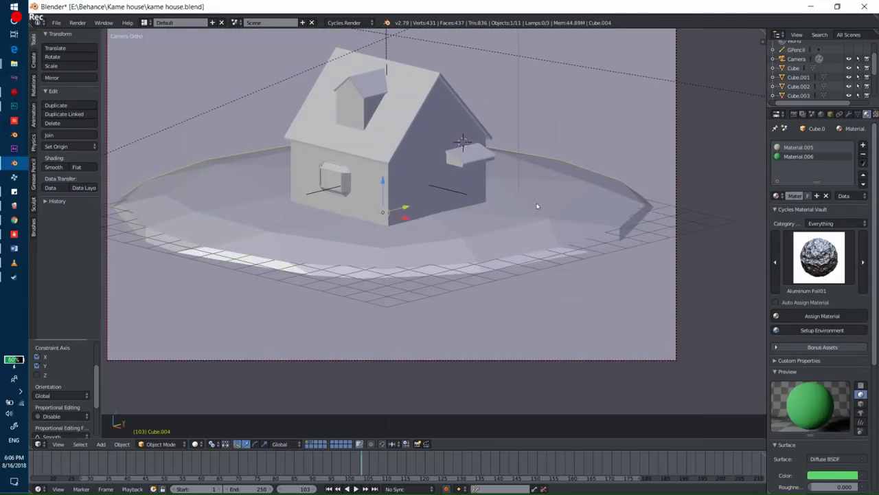
{"action": "key", "text": "s"}
{"action": "key", "text": "shift+z"}
{"action": "left_click", "coordinate": [571, 200]}
{"action": "key", "text": "shift+z"}
{"action": "scroll", "coordinate": [536, 234], "scroll_direction": "down", "scroll_amount": 3}
{"action": "key", "text": "shift+z"}
{"action": "scroll", "coordinate": [550, 219], "scroll_direction": "up", "scroll_amount": 2}
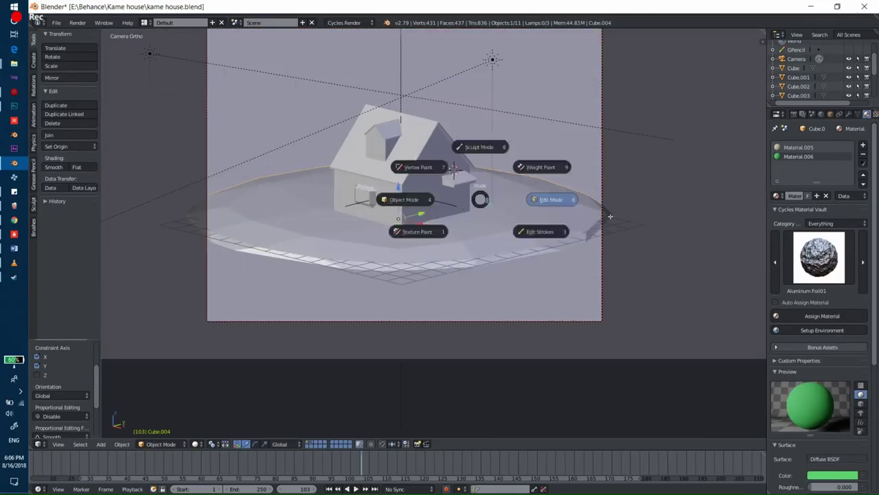
Step: Switch the platform between Edit and Object Mode while comparing rendered previews
{"action": "key", "text": "Tab"}
{"action": "key", "text": "Tab"}
{"action": "key", "text": "shift+z"}
{"action": "scroll", "coordinate": [521, 222], "scroll_direction": "down", "scroll_amount": 1}
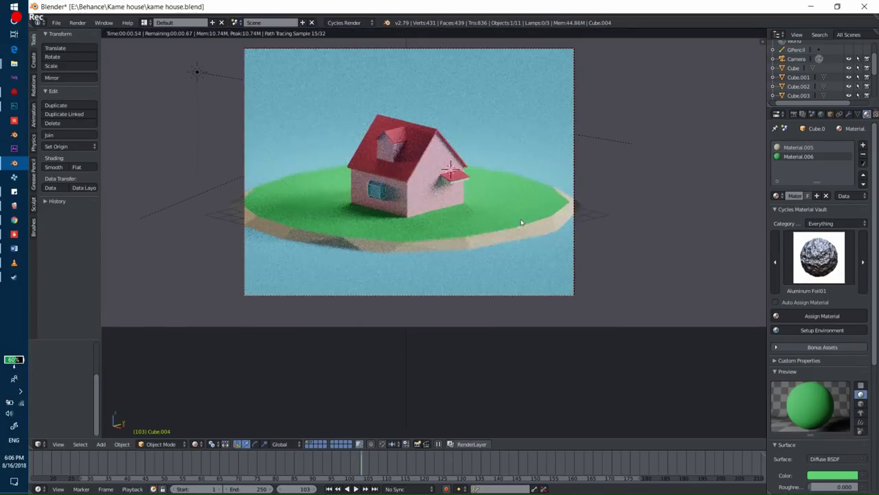
{"action": "key", "text": "shift+z"}
{"action": "key", "text": "Tab"}
{"action": "key", "text": "shift+z"}
{"action": "scroll", "coordinate": [579, 206], "scroll_direction": "down", "scroll_amount": 2}
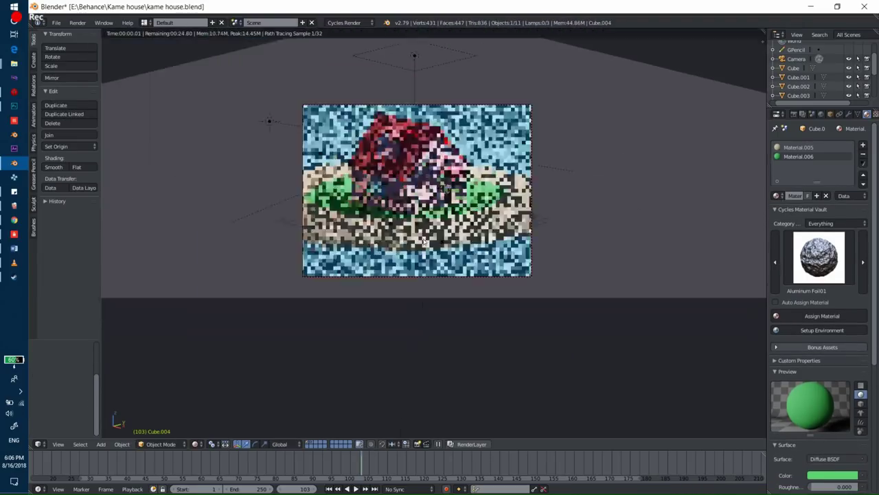
{"action": "key", "text": "shift+z"}
{"action": "key", "text": "Tab"}
{"action": "left_click", "coordinate": [505, 230]}
{"action": "key", "text": "Tab"}
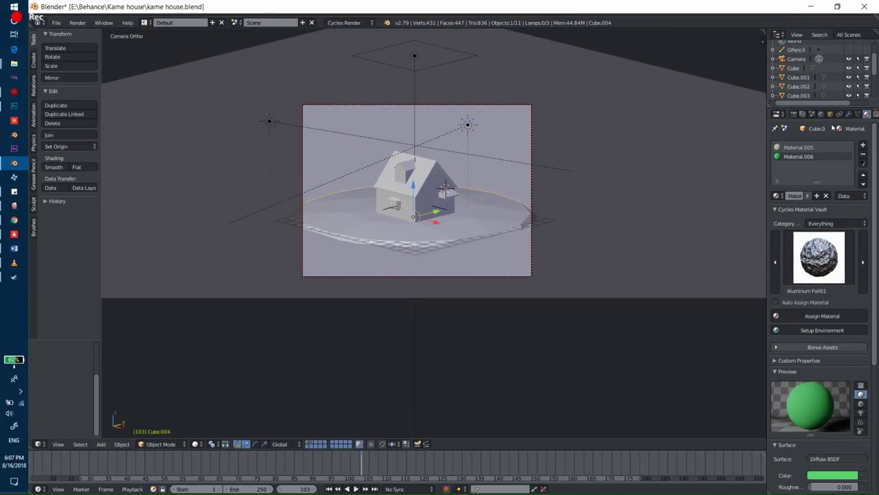
Step: Add a Subdivision Surface modifier to the platform and move it above Decimate
{"action": "left_click", "coordinate": [848, 114]}
{"action": "left_click", "coordinate": [811, 165]}
{"action": "left_click", "coordinate": [718, 316]}
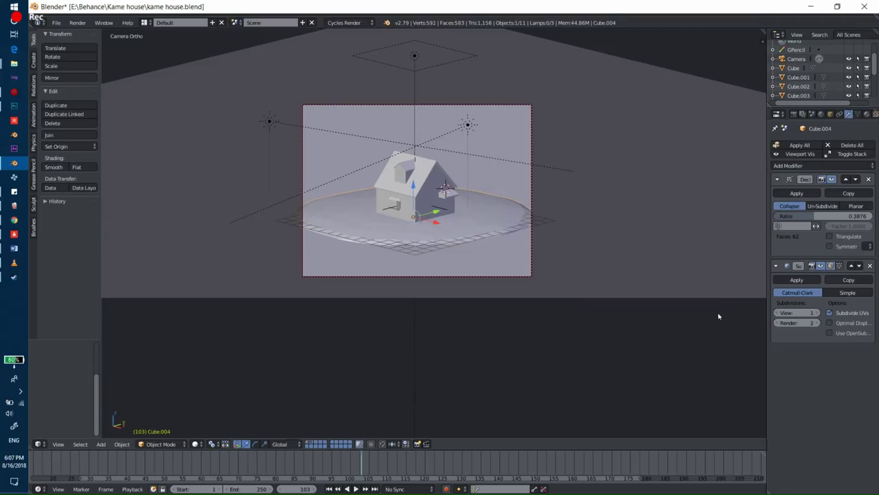
{"action": "left_click", "coordinate": [851, 266]}
{"action": "key", "text": "shift+z"}
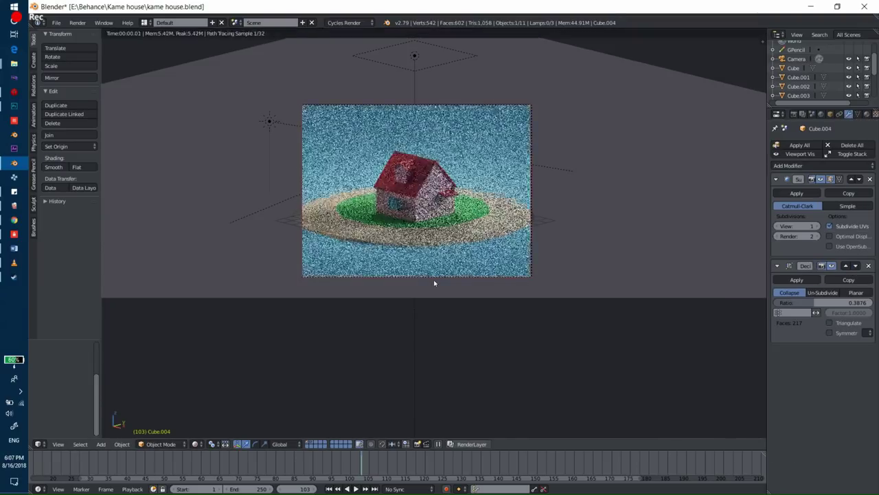
{"action": "scroll", "coordinate": [436, 281], "scroll_direction": "up", "scroll_amount": 3}
{"action": "key", "text": "shift+z"}
Step: Crease the platform's rim edges by 0.5, then lower the Decimate ratio to 0.2632
{"action": "key", "text": "Tab"}
{"action": "key", "text": "s"}
{"action": "left_click", "coordinate": [606, 177]}
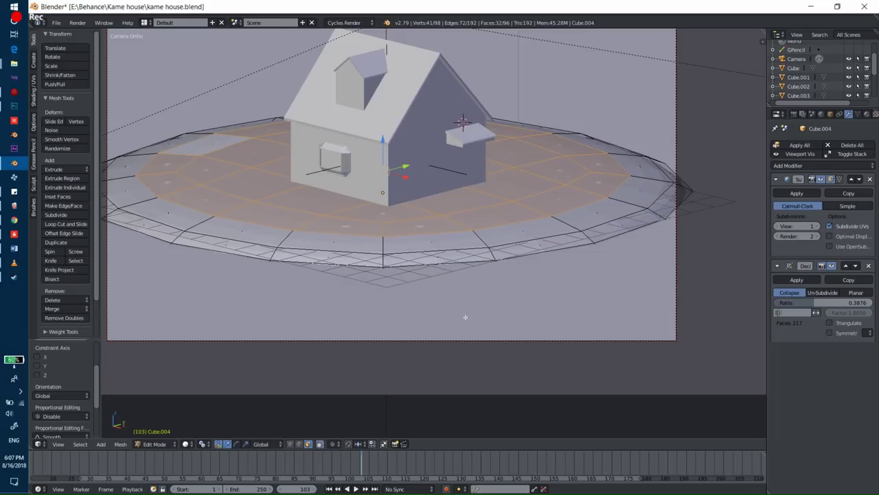
{"action": "scroll", "coordinate": [435, 249], "scroll_direction": "down", "scroll_amount": 2}
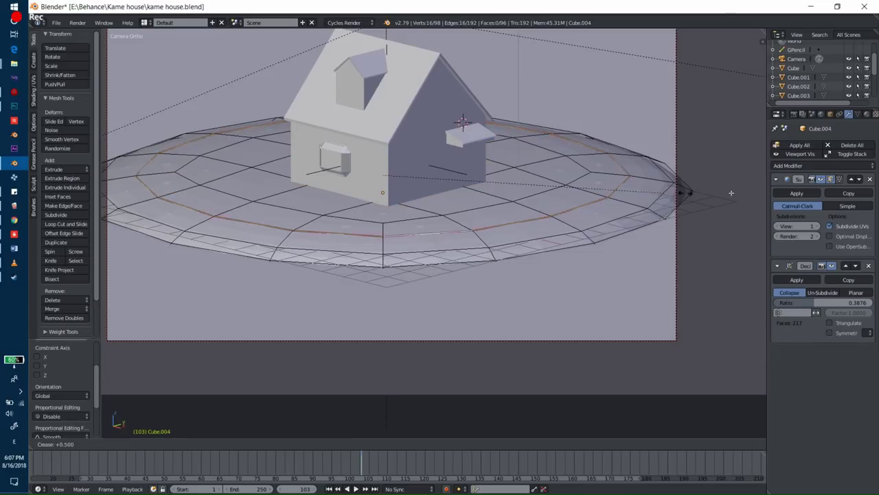
{"action": "key", "text": "Tab"}
{"action": "scroll", "coordinate": [315, 238], "scroll_direction": "down", "scroll_amount": 3}
{"action": "key", "text": "z"}
{"action": "key", "text": "9"}
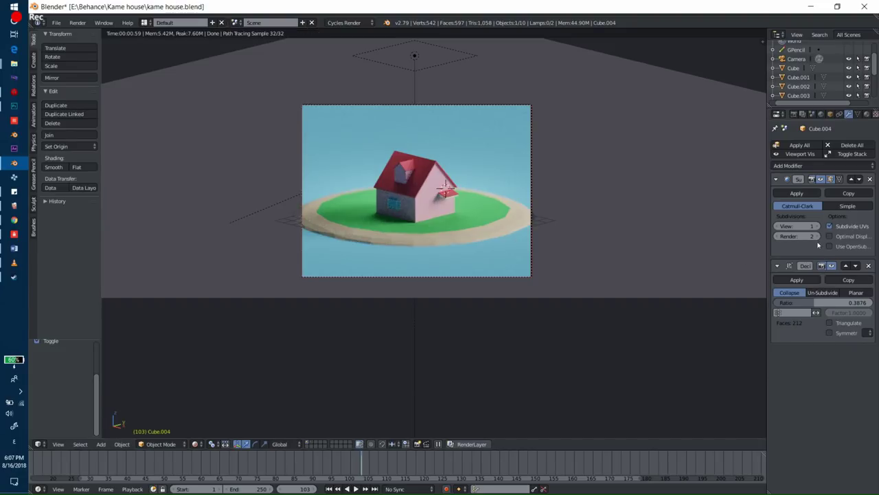
{"action": "left_click_drag", "start_coordinate": [831, 302], "coordinate": [807, 302]}
Step: Parent the dormer, window and awning parts to the house Cube, keeping their transforms
{"action": "key", "text": "shift+z"}
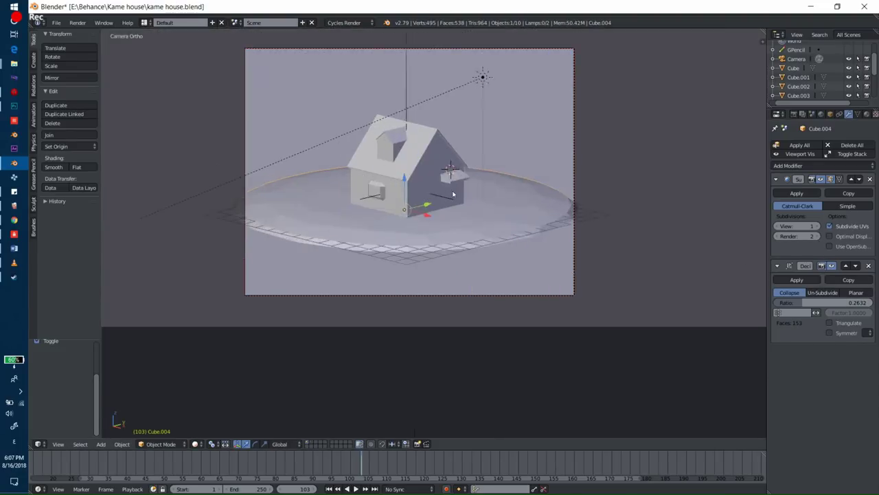
{"action": "scroll", "coordinate": [453, 194], "scroll_direction": "up", "scroll_amount": 5}
{"action": "scroll", "coordinate": [438, 223], "scroll_direction": "up", "scroll_amount": 2}
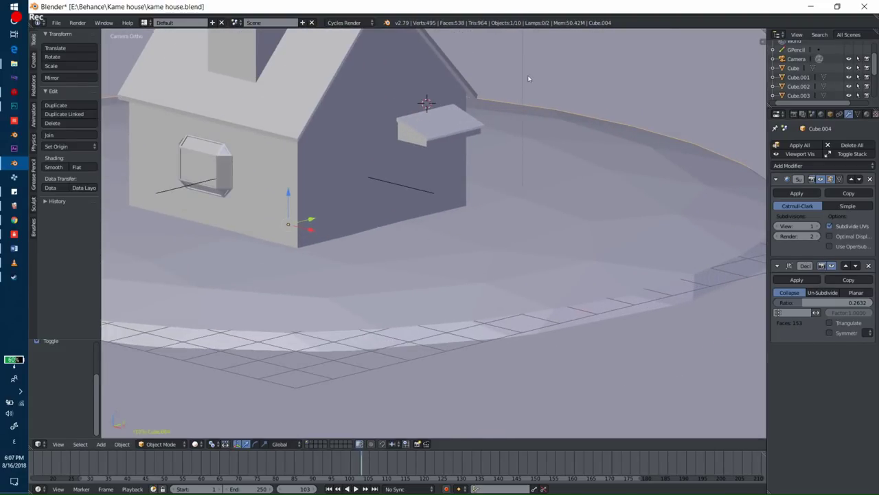
{"action": "right_click", "coordinate": [331, 192]}
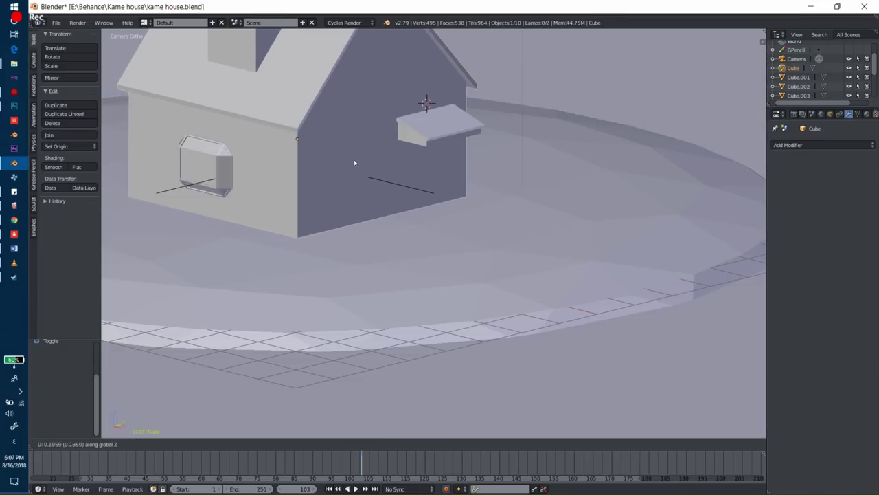
{"action": "scroll", "coordinate": [299, 150], "scroll_direction": "down", "scroll_amount": 3}
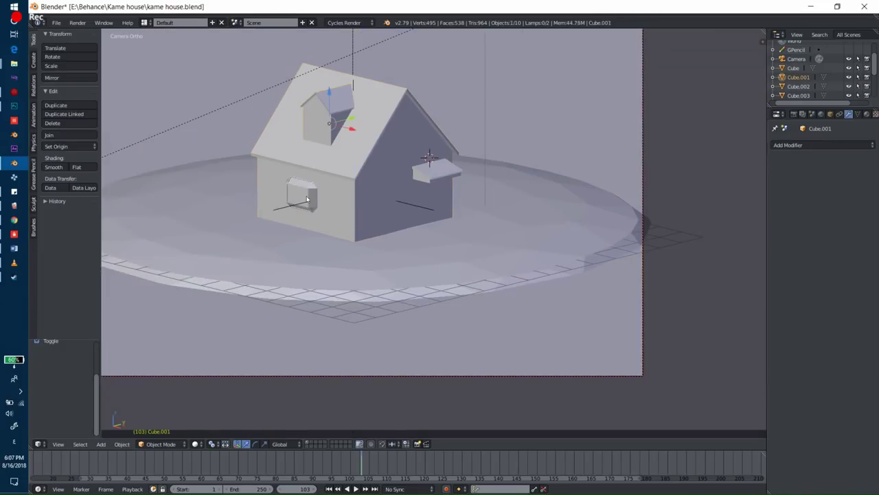
{"action": "right_click", "coordinate": [363, 191], "text": "alt"}
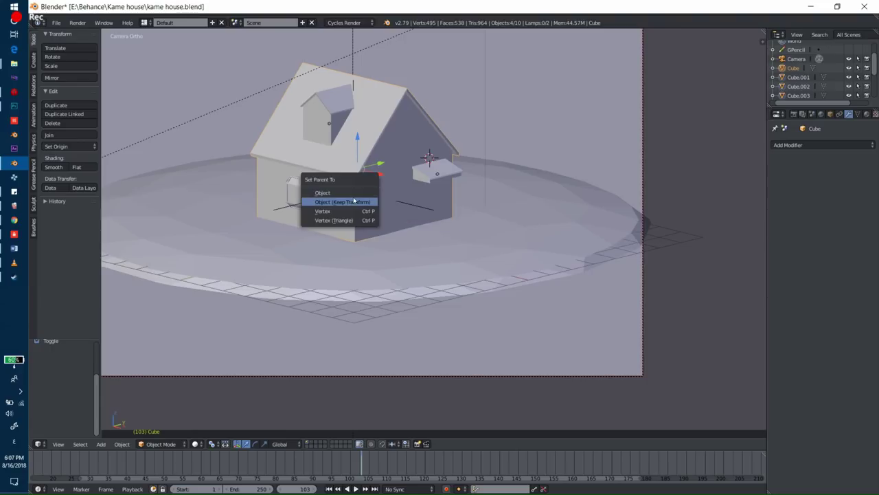
{"action": "left_click", "coordinate": [353, 201]}
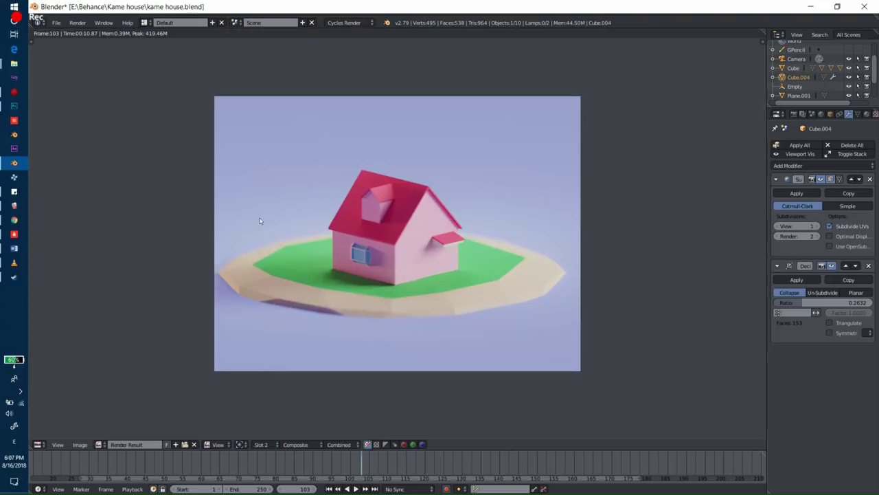
Step: Save the render image as a PNG in the Kame house folder
{"action": "left_click", "coordinate": [81, 444]}
{"action": "left_click", "coordinate": [112, 388]}
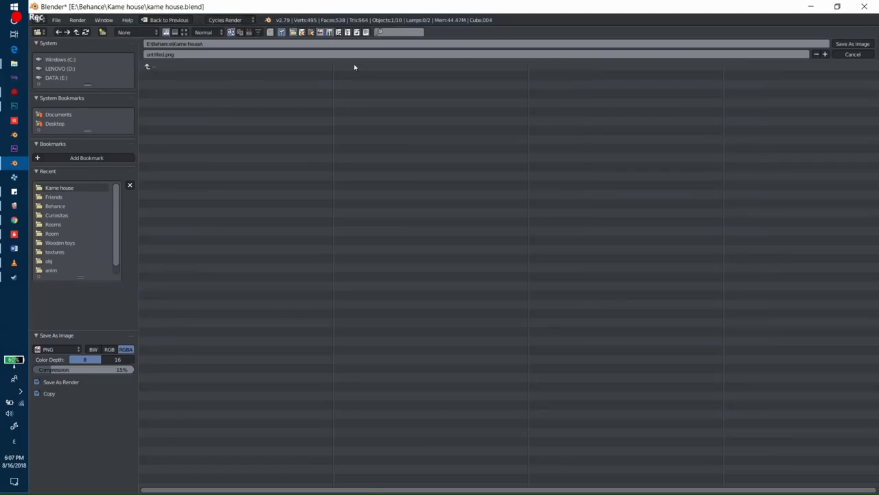
{"action": "left_click", "coordinate": [863, 44]}
Step: Return to the 3D scene and slide the dormer Cube.001 along the X axis
{"action": "scroll", "coordinate": [415, 245], "scroll_direction": "up", "scroll_amount": 2}
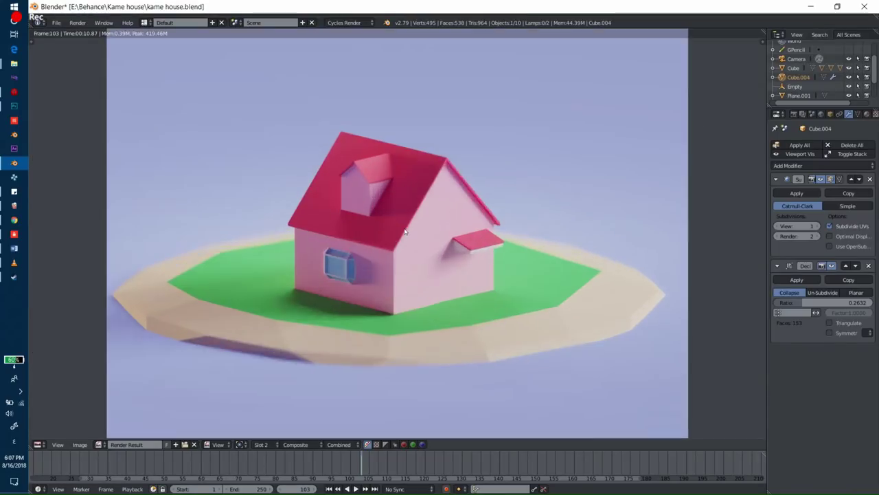
{"action": "key", "text": "Escape"}
{"action": "middle_click_drag", "start_coordinate": [460, 270], "coordinate": [424, 235]}
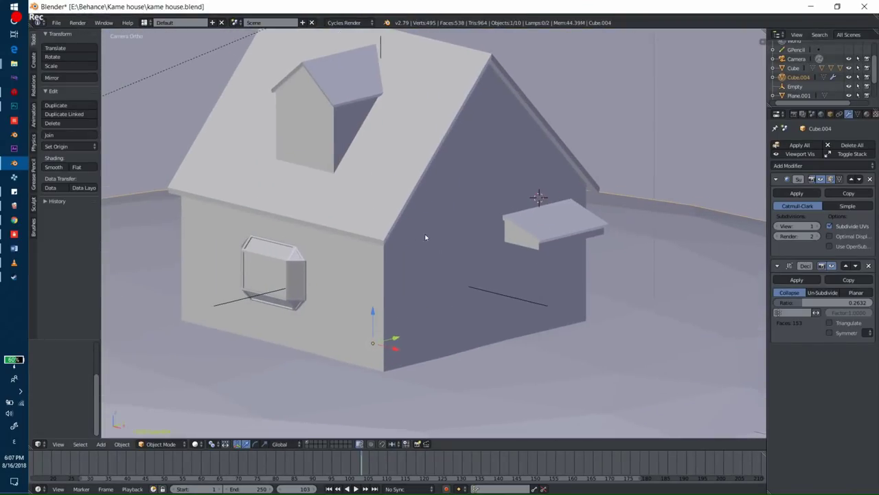
{"action": "key", "text": "shift+z"}
Step: Check the scene through the camera with rendered shading
{"action": "key", "text": "shift+z"}
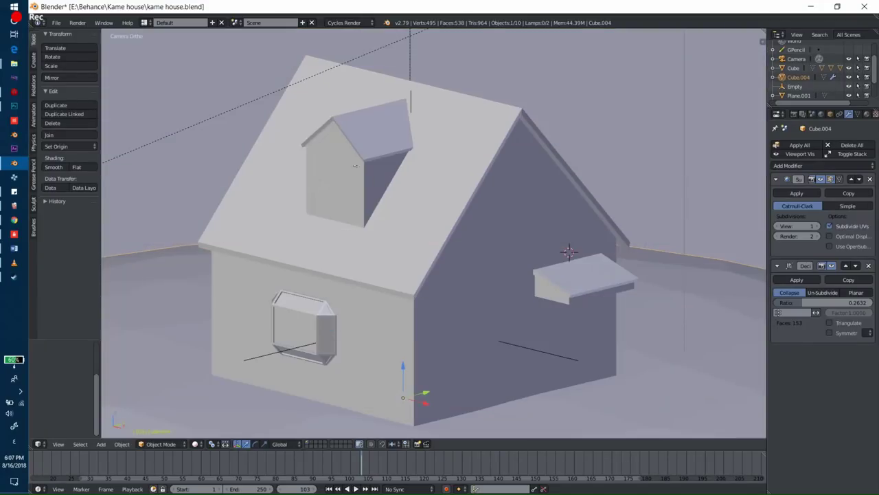
{"action": "right_click", "coordinate": [374, 134]}
{"action": "key", "text": "g"}
{"action": "key", "text": "x"}
{"action": "left_click", "coordinate": [508, 163]}
{"action": "key", "text": "shift+z"}
{"action": "key", "text": "KP_0"}
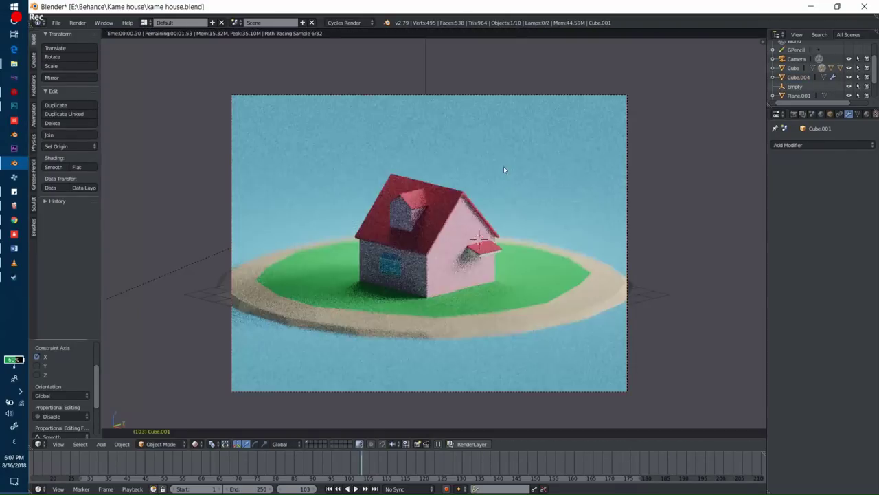
{"action": "key", "text": "shift+z"}
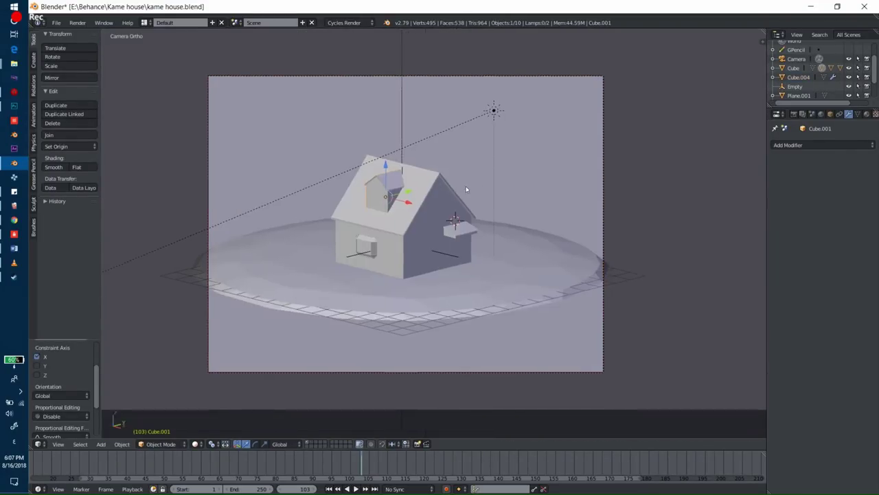
{"action": "scroll", "coordinate": [380, 170], "scroll_direction": "up", "scroll_amount": 10}
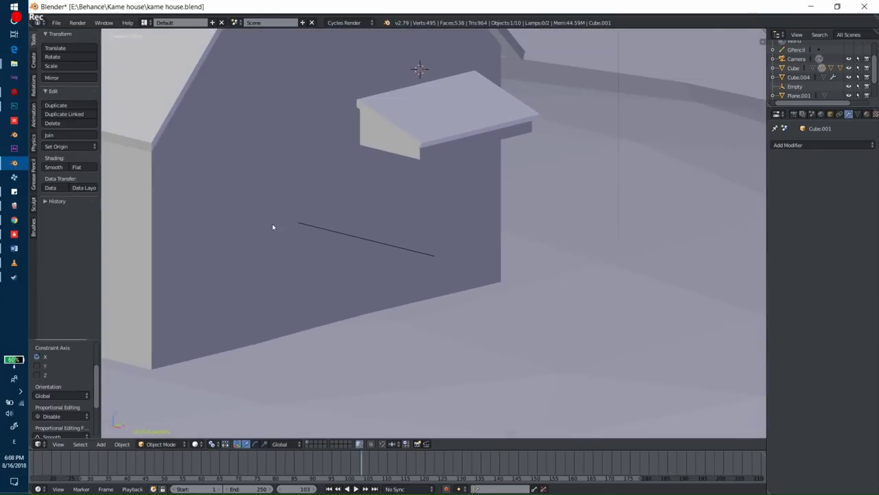
Step: Select the house body Cube from the front and open its mesh for editing
{"action": "right_click", "coordinate": [272, 223]}
{"action": "key", "text": "shift+a"}
{"action": "right_click", "coordinate": [408, 192]}
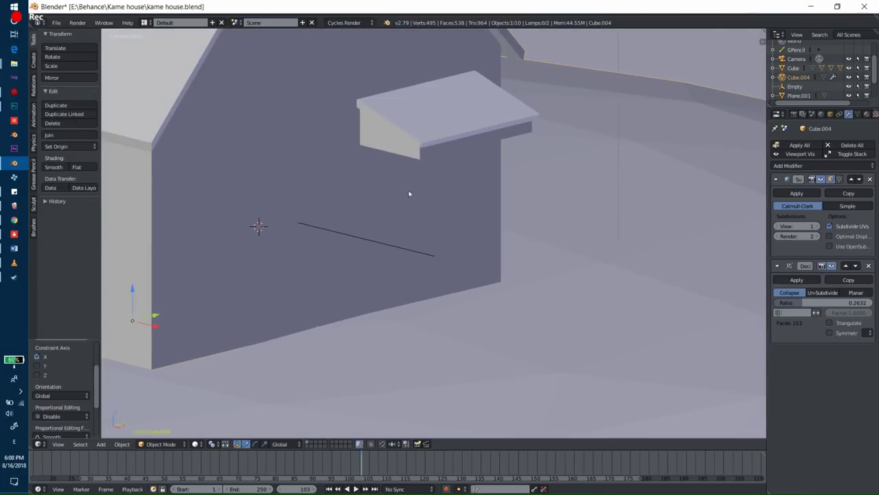
{"action": "scroll", "coordinate": [408, 193], "scroll_direction": "down", "scroll_amount": 5}
{"action": "mouse_move", "coordinate": [408, 193]}
{"action": "middle_mouse_down"}
{"action": "mouse_move", "coordinate": [414, 183]}
{"action": "mouse_move", "coordinate": [382, 179]}
{"action": "middle_mouse_up"}
{"action": "scroll", "coordinate": [383, 179], "scroll_direction": "up", "scroll_amount": 3}
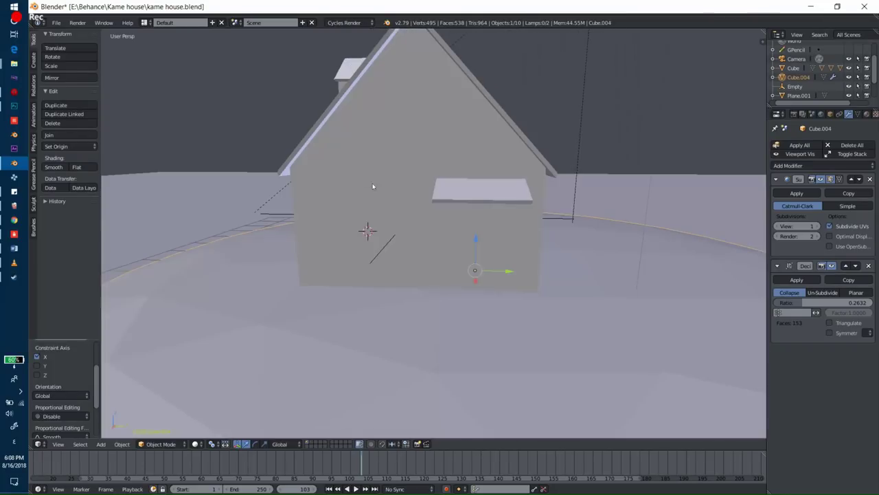
{"action": "right_click", "coordinate": [373, 186]}
{"action": "key", "text": "Tab"}
Step: Duplicate two floor faces, enlarge them and extrude them into a thick base slab
{"action": "key", "text": "z"}
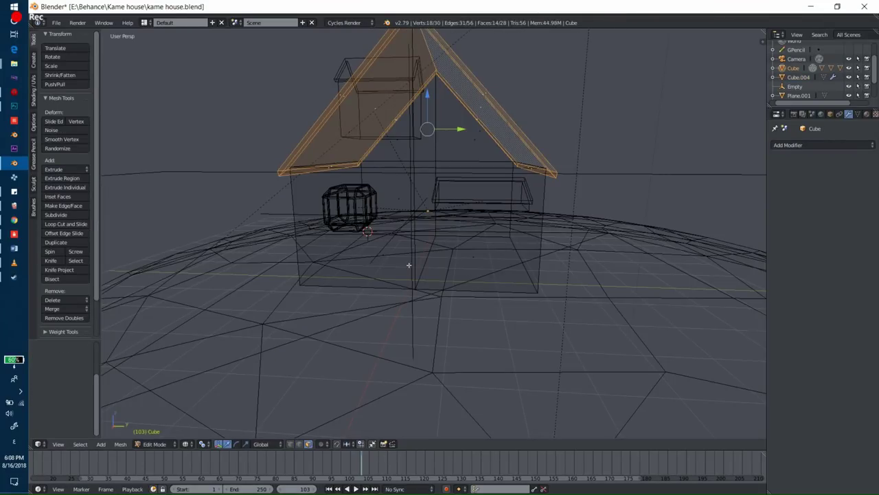
{"action": "right_click", "coordinate": [453, 261]}
{"action": "right_click", "coordinate": [402, 255], "text": "shift"}
{"action": "key", "text": "shift+d"}
{"action": "key", "text": "z"}
{"action": "key", "text": "Return"}
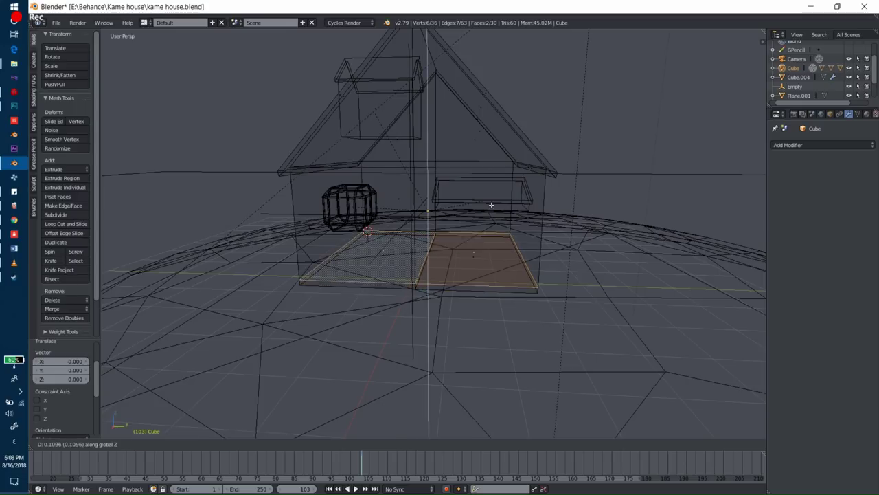
{"action": "key", "text": "s"}
{"action": "left_click", "coordinate": [607, 175]}
{"action": "key", "text": "e"}
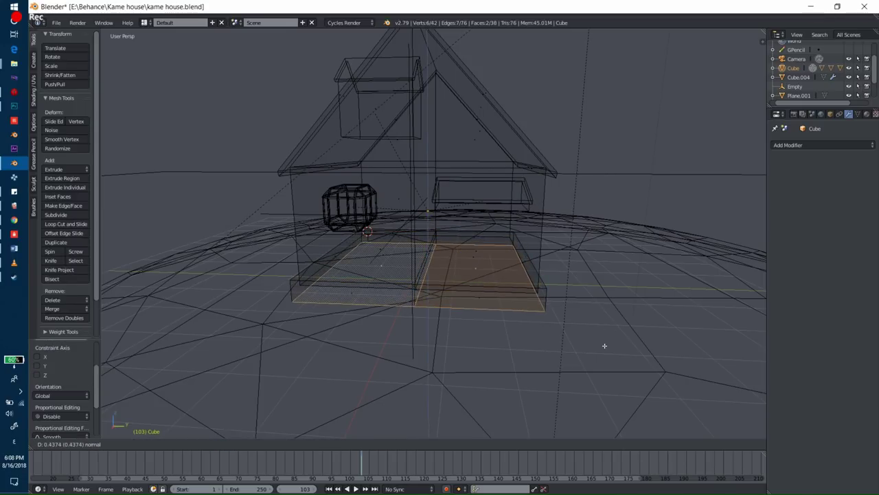
{"action": "left_click", "coordinate": [359, 324]}
Step: Give the base slab its own new material in a new material slot
{"action": "key", "text": "z"}
{"action": "middle_click_drag", "start_coordinate": [359, 323], "coordinate": [359, 256]}
{"action": "scroll", "coordinate": [543, 260], "scroll_direction": "up", "scroll_amount": 2}
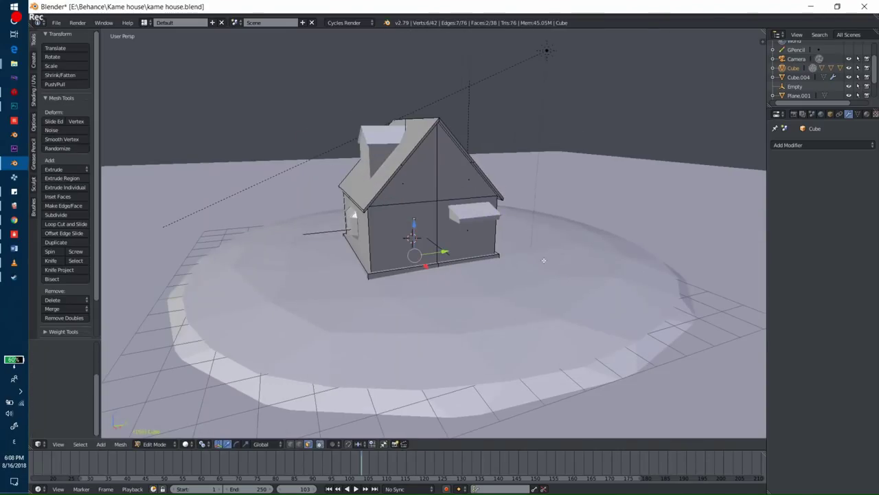
{"action": "middle_click_drag", "start_coordinate": [543, 261], "coordinate": [508, 259]}
{"action": "left_click", "coordinate": [867, 114]}
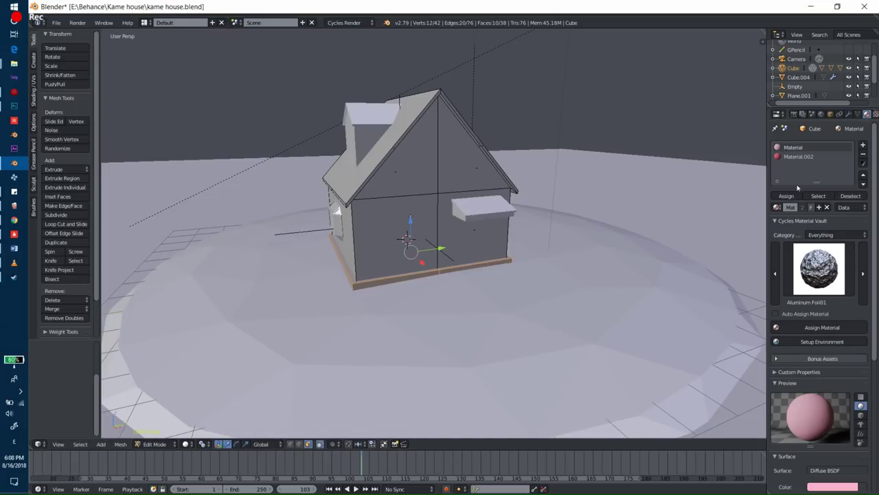
{"action": "left_click", "coordinate": [864, 144]}
{"action": "left_click", "coordinate": [777, 207]}
{"action": "left_click", "coordinate": [728, 255]}
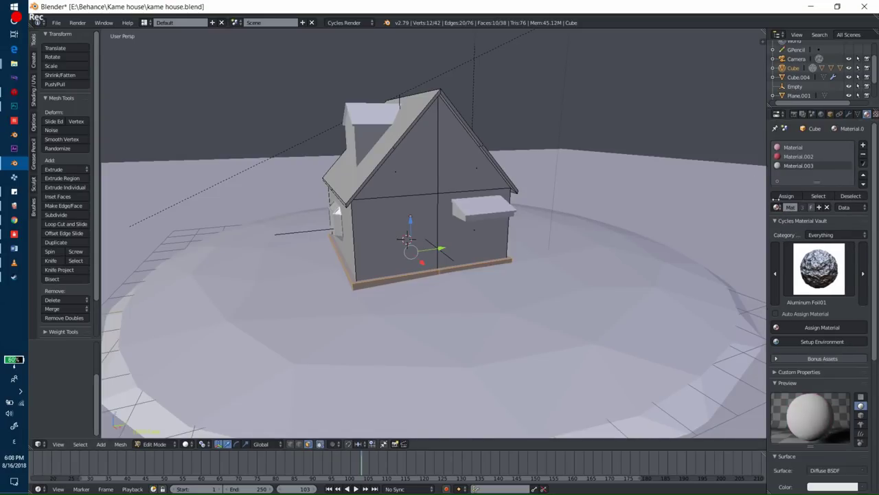
Step: Leave mesh editing and check the base slab in rendered preview
{"action": "key", "text": "Tab"}
{"action": "key", "text": "shift+z"}
{"action": "scroll", "coordinate": [530, 199], "scroll_direction": "up", "scroll_amount": 5}
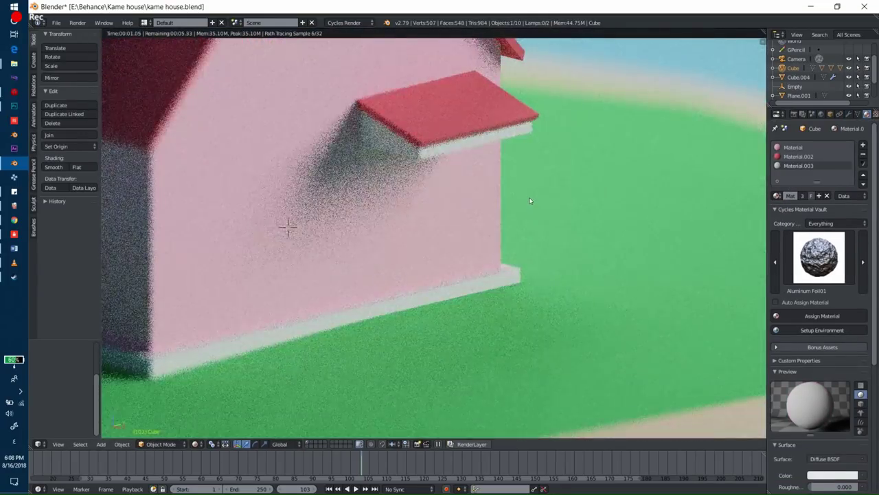
{"action": "middle_click_drag", "start_coordinate": [527, 196], "coordinate": [528, 232], "text": "shift"}
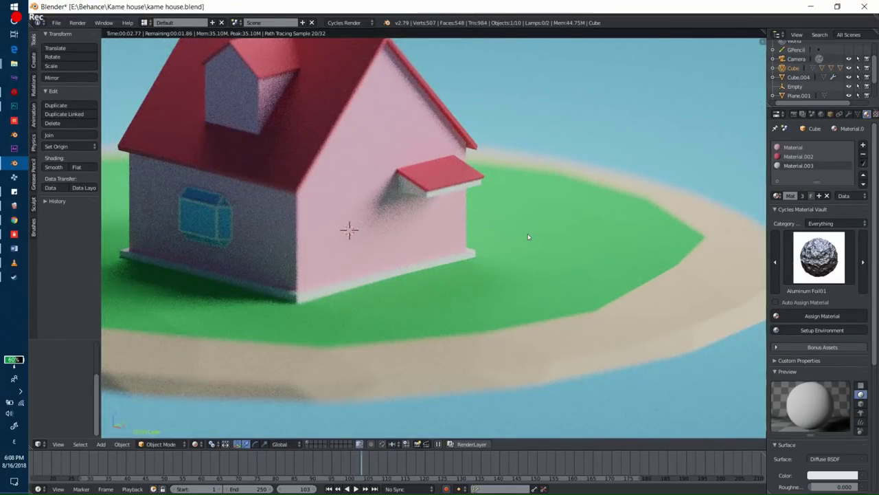
{"action": "key", "text": "shift+z"}
{"action": "scroll", "coordinate": [528, 234], "scroll_direction": "up", "scroll_amount": 2}
{"action": "middle_click_drag", "start_coordinate": [527, 234], "coordinate": [505, 223], "text": "shift"}
{"action": "scroll", "coordinate": [505, 222], "scroll_direction": "up", "scroll_amount": 2}
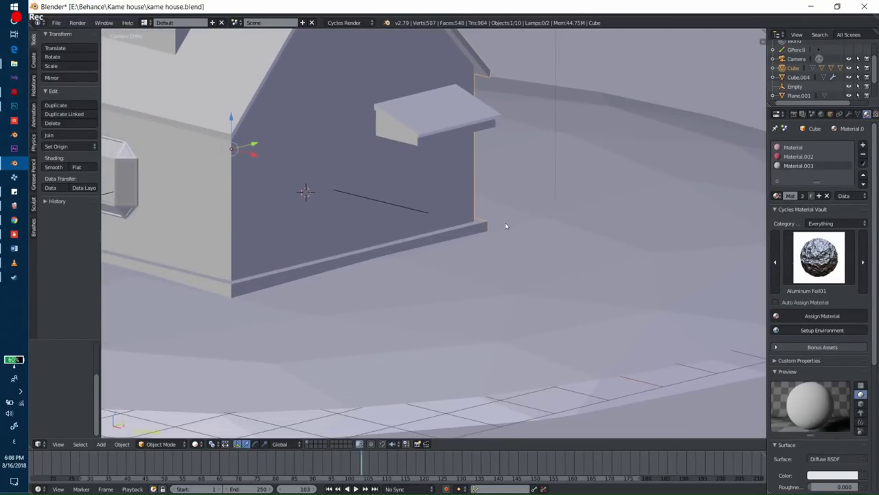
{"action": "scroll", "coordinate": [505, 222], "scroll_direction": "up", "scroll_amount": 2}
Step: Extrude the base trim face by the door outward into a flat step slab
{"action": "key", "text": "Tab"}
{"action": "left_click", "coordinate": [600, 239]}
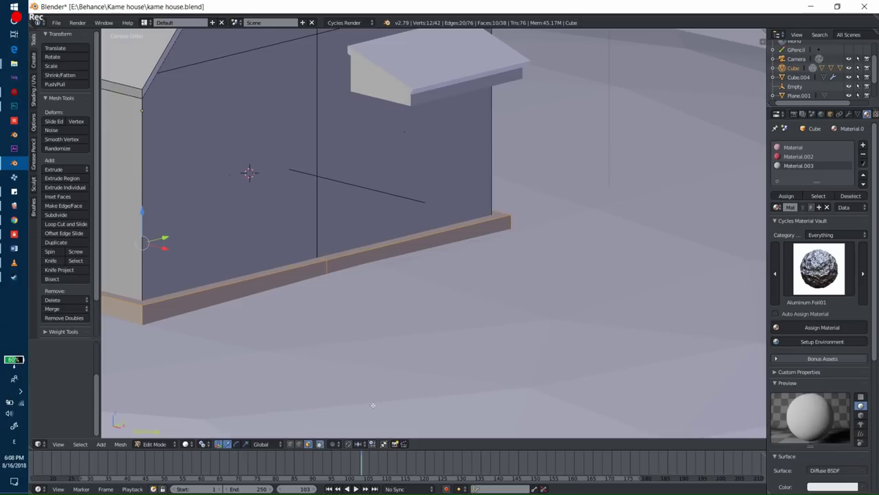
{"action": "right_click", "coordinate": [404, 254]}
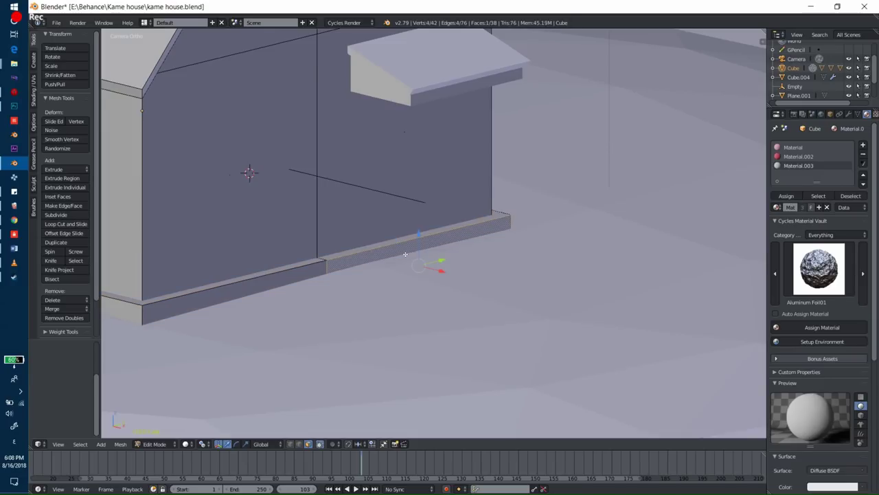
{"action": "key", "text": "e"}
{"action": "left_click", "coordinate": [554, 254]}
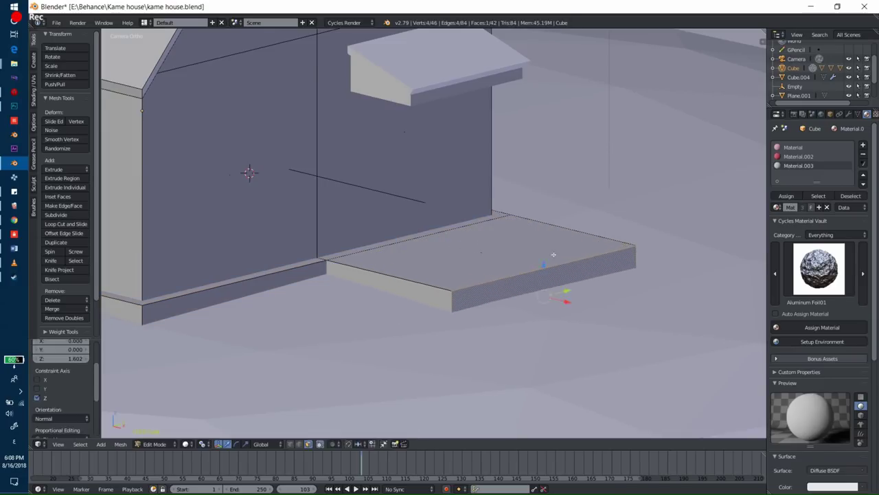
Step: Back in object mode, check the step from the camera view in rendered shading
{"action": "key", "text": "Tab"}
{"action": "key", "text": "shift+z"}
{"action": "key", "text": "KP_0"}
{"action": "key", "text": "shift+z"}
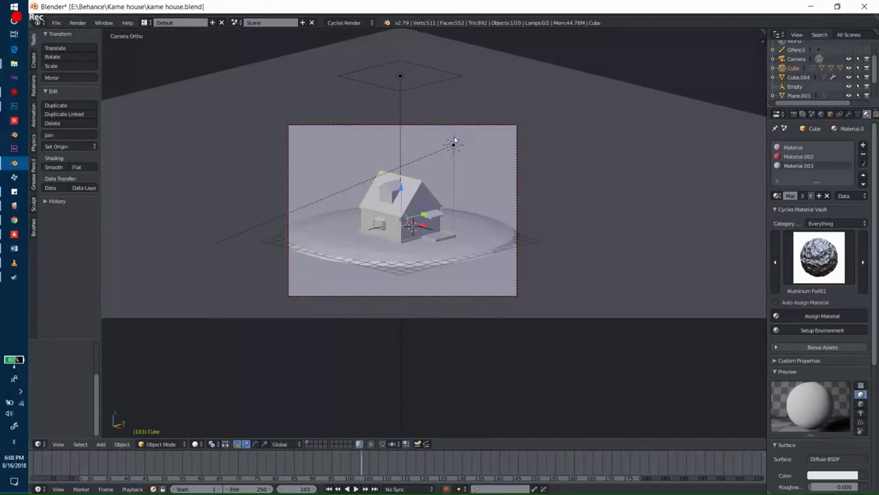
Step: Delete the upper sun lamp Sun.001
{"action": "right_click", "coordinate": [454, 140]}
{"action": "left_click", "coordinate": [812, 114]}
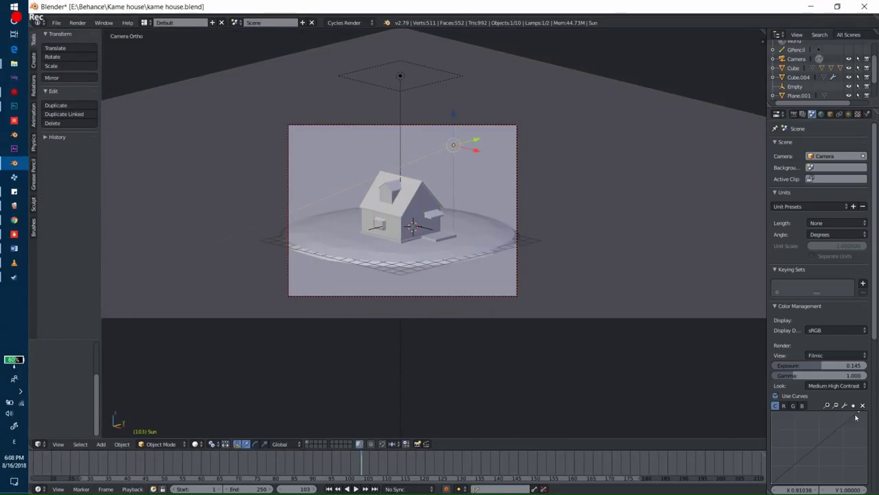
{"action": "scroll", "coordinate": [412, 108], "scroll_direction": "down", "scroll_amount": 1}
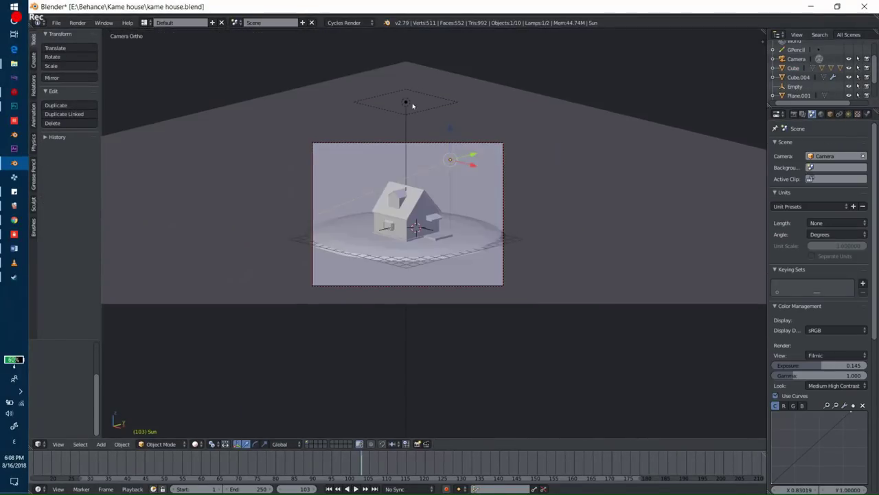
{"action": "right_click", "coordinate": [412, 107]}
{"action": "right_click", "coordinate": [413, 110]}
{"action": "key", "text": "x"}
{"action": "left_click", "coordinate": [416, 117]}
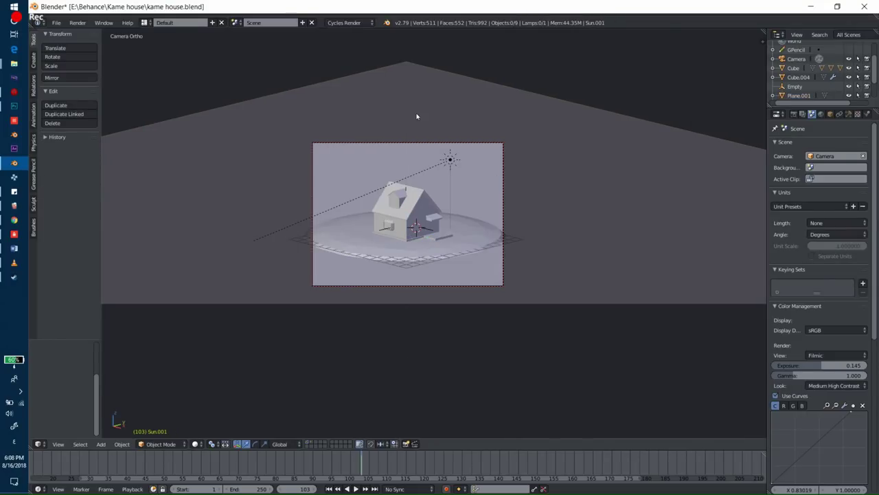
Step: Preview in Cycles, inspect the world background colour, then undo the lamp deletion
{"action": "key", "text": "shift+z"}
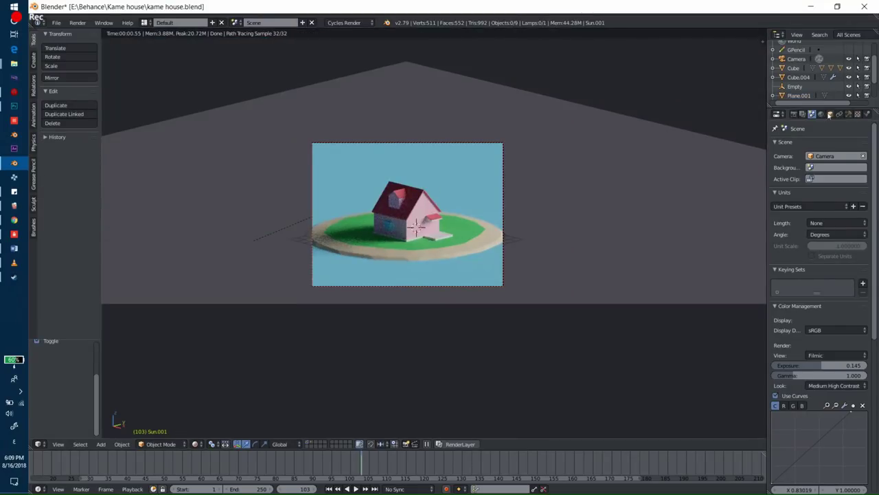
{"action": "left_click", "coordinate": [821, 114]}
{"action": "left_click", "coordinate": [838, 211]}
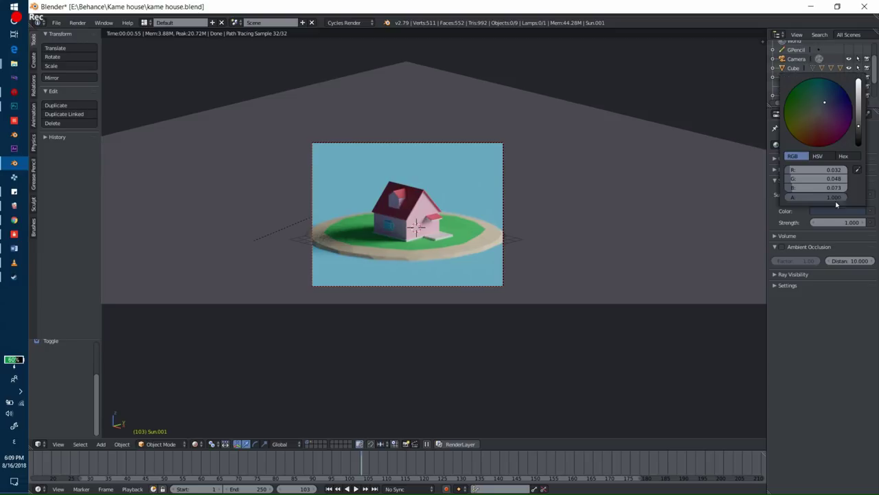
{"action": "key", "text": "ctrl+z"}
Step: Recheck the house lighting in a Cycles preview, then return to solid shading
{"action": "key", "text": "shift+z"}
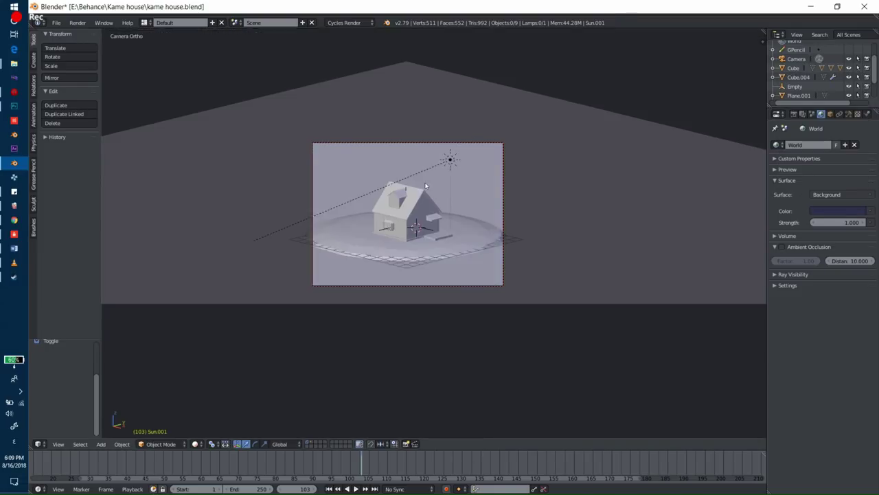
{"action": "scroll", "coordinate": [451, 161], "scroll_direction": "up", "scroll_amount": 2}
{"action": "scroll", "coordinate": [461, 103], "scroll_direction": "up", "scroll_amount": 2}
{"action": "key", "text": "shift+z"}
{"action": "scroll", "coordinate": [377, 208], "scroll_direction": "down", "scroll_amount": 5}
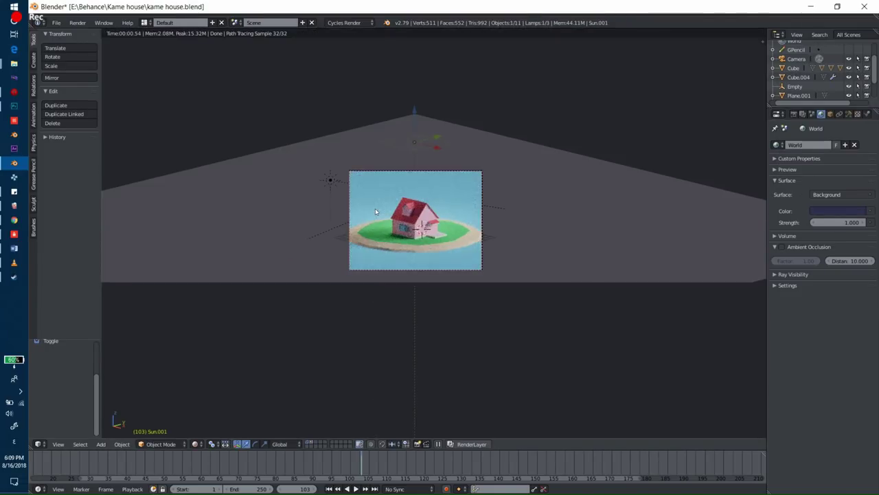
{"action": "scroll", "coordinate": [375, 208], "scroll_direction": "up", "scroll_amount": 4}
{"action": "key", "text": "shift+z"}
{"action": "scroll", "coordinate": [343, 232], "scroll_direction": "up", "scroll_amount": 1}
Step: Select the dormer, enter Edit Mode and add a centred loop cut
{"action": "scroll", "coordinate": [344, 232], "scroll_direction": "up", "scroll_amount": 2}
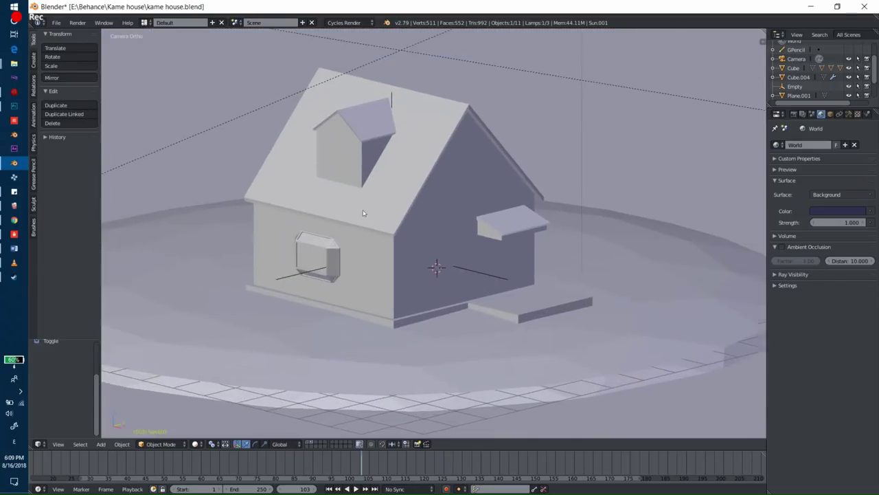
{"action": "scroll", "coordinate": [364, 233], "scroll_direction": "up", "scroll_amount": 2}
{"action": "scroll", "coordinate": [377, 233], "scroll_direction": "up", "scroll_amount": 2}
{"action": "right_click", "coordinate": [300, 153]}
{"action": "key", "text": "Tab"}
{"action": "middle_click_drag", "start_coordinate": [301, 153], "coordinate": [389, 229], "text": "shift"}
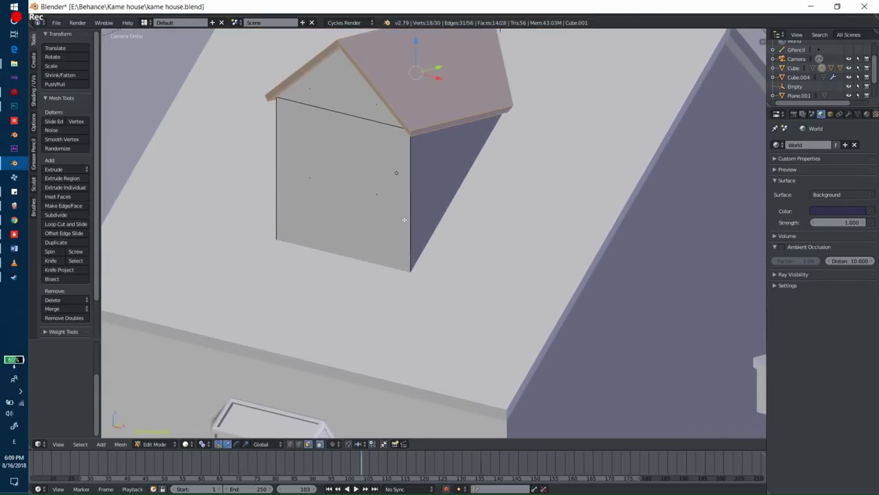
{"action": "key", "text": "ctrl+r"}
{"action": "left_click", "coordinate": [355, 165]}
{"action": "right_click", "coordinate": [355, 165]}
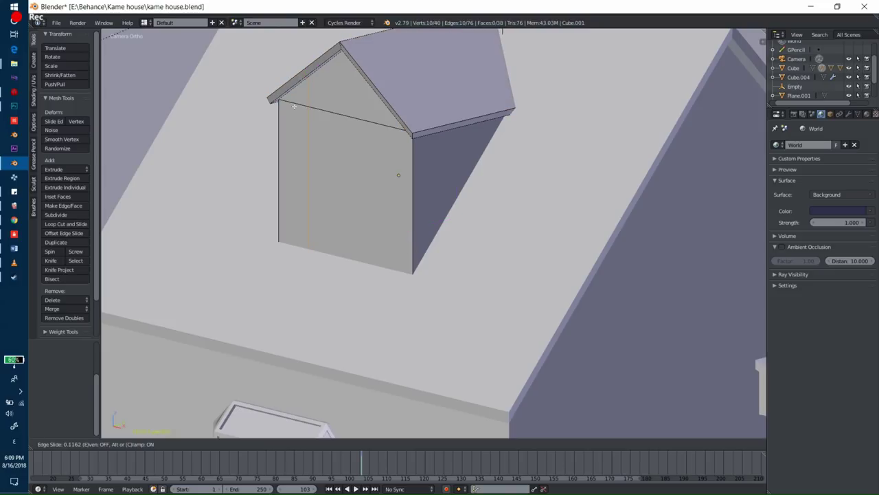
Step: Undo the misplaced cut and add a centred horizontal loop cut across the dormer front
{"action": "middle_click_drag", "start_coordinate": [355, 165], "coordinate": [374, 129]}
{"action": "scroll", "coordinate": [373, 129], "scroll_direction": "up", "scroll_amount": 2}
{"action": "scroll", "coordinate": [373, 129], "scroll_direction": "up", "scroll_amount": 5}
{"action": "key", "text": "ctrl+z"}
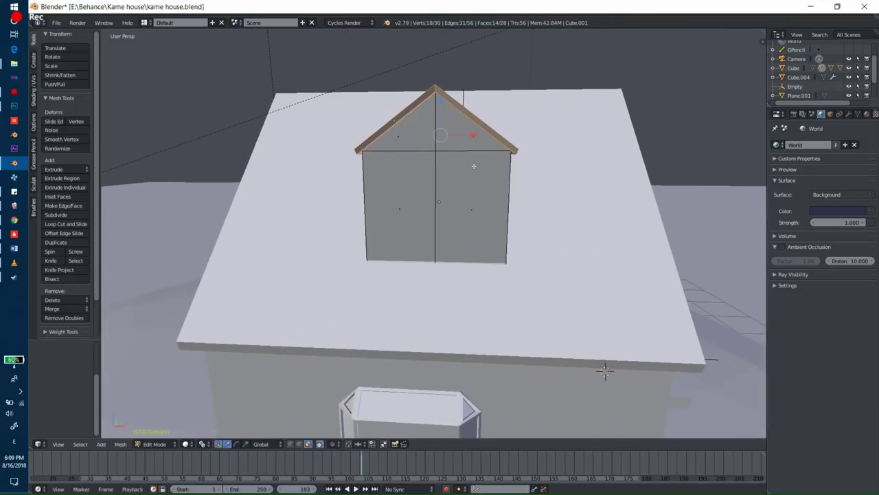
{"action": "key", "text": "ctrl+r"}
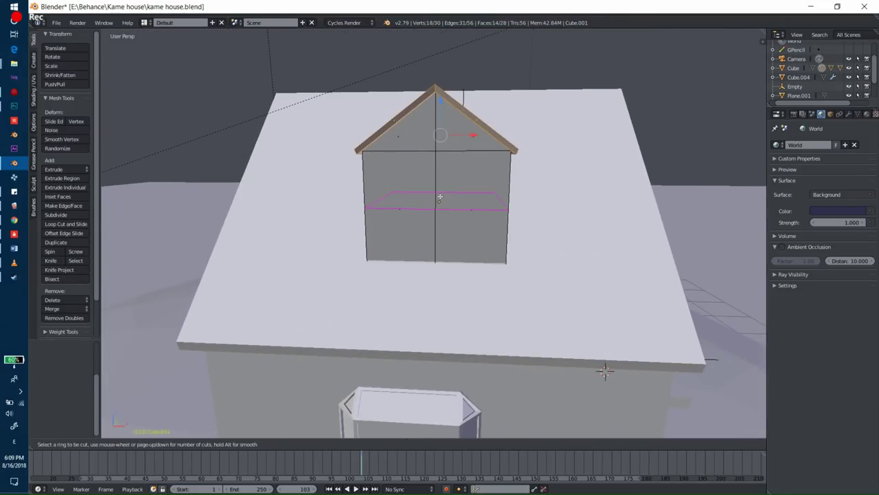
{"action": "left_click", "coordinate": [439, 197]}
{"action": "right_click", "coordinate": [297, 425]}
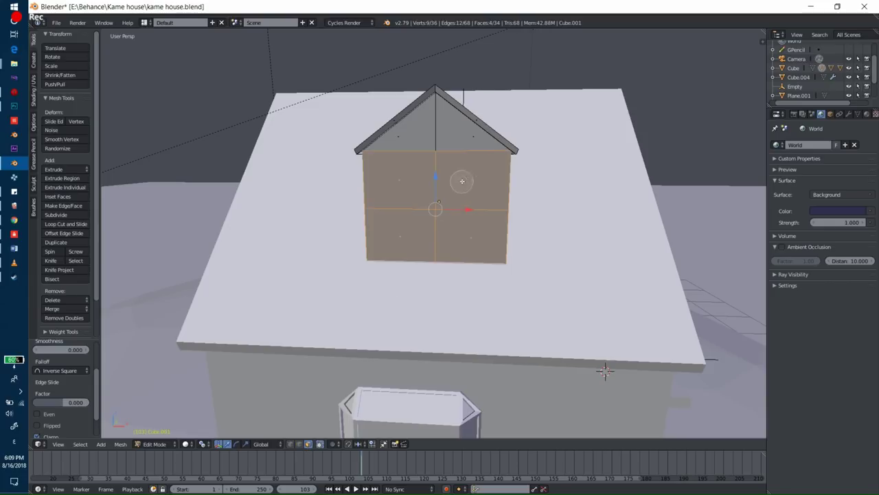
Step: Extrude the dormer's front faces and scale them into a smaller, narrower window area
{"action": "key", "text": "e"}
{"action": "key", "text": "s"}
{"action": "left_click", "coordinate": [570, 152]}
{"action": "key", "text": "s"}
{"action": "key", "text": "x"}
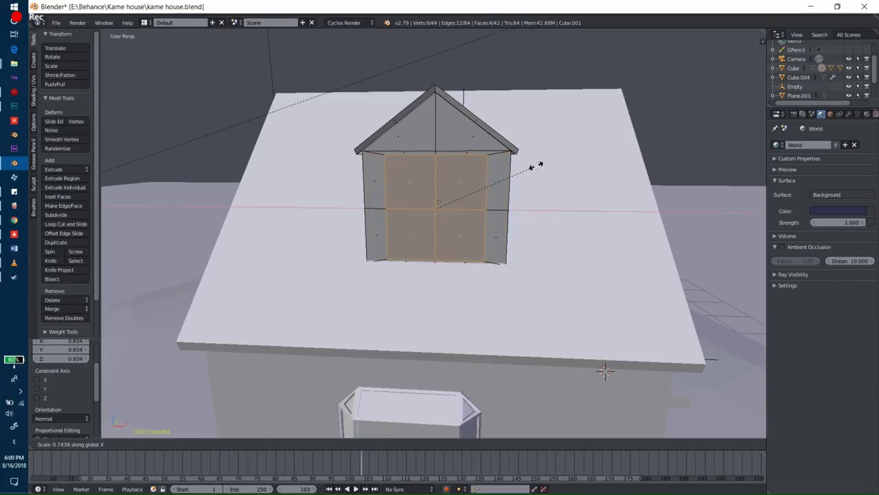
{"action": "left_click", "coordinate": [534, 166]}
{"action": "key", "text": "s"}
{"action": "key", "text": "z"}
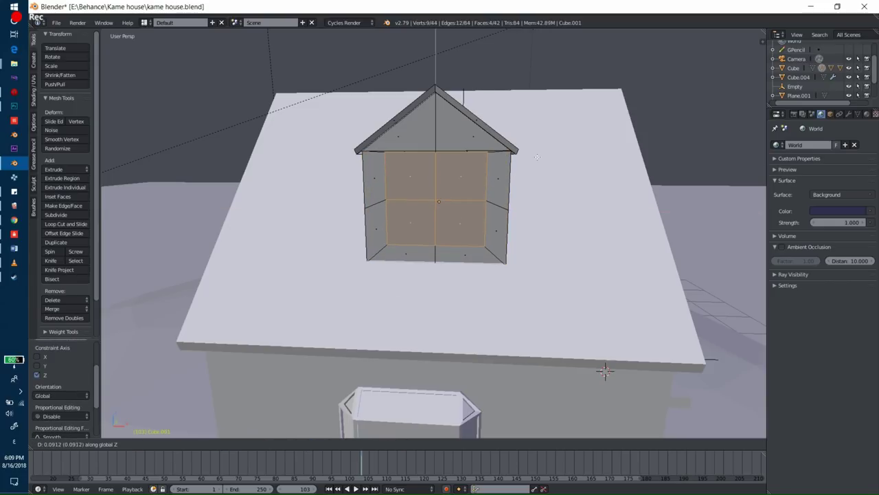
{"action": "left_click", "coordinate": [536, 158]}
Step: Narrow the window faces along X and resize them to fit the dormer front
{"action": "key", "text": "s"}
{"action": "key", "text": "x"}
{"action": "left_click", "coordinate": [527, 181]}
{"action": "mouse_move", "coordinate": [527, 180]}
{"action": "middle_mouse_down"}
{"action": "mouse_move", "coordinate": [549, 165]}
{"action": "mouse_move", "coordinate": [502, 190]}
{"action": "middle_mouse_up"}
{"action": "key", "text": "s"}
{"action": "left_click", "coordinate": [565, 147]}
{"action": "scroll", "coordinate": [501, 190], "scroll_direction": "up", "scroll_amount": 3}
Step: Shrink the upper window panes, shift them vertically and recess them inward
{"action": "key", "text": "ctrl+z"}
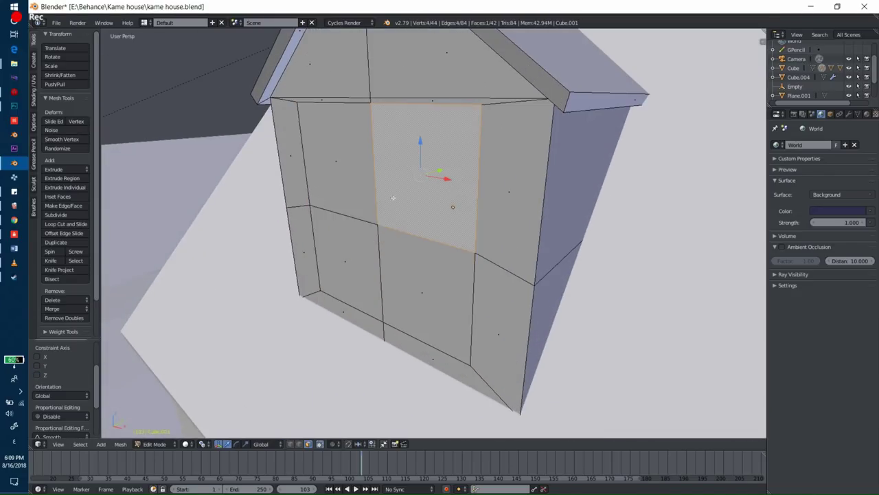
{"action": "key", "text": "s"}
{"action": "left_click", "coordinate": [543, 160]}
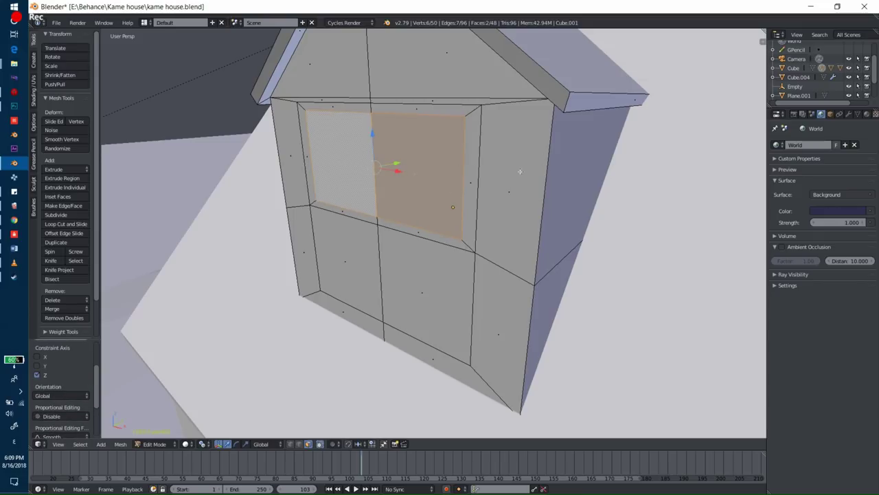
{"action": "mouse_move", "coordinate": [632, 192]}
{"action": "middle_mouse_down"}
{"action": "mouse_move", "coordinate": [645, 166]}
{"action": "mouse_move", "coordinate": [639, 185]}
{"action": "middle_mouse_up"}
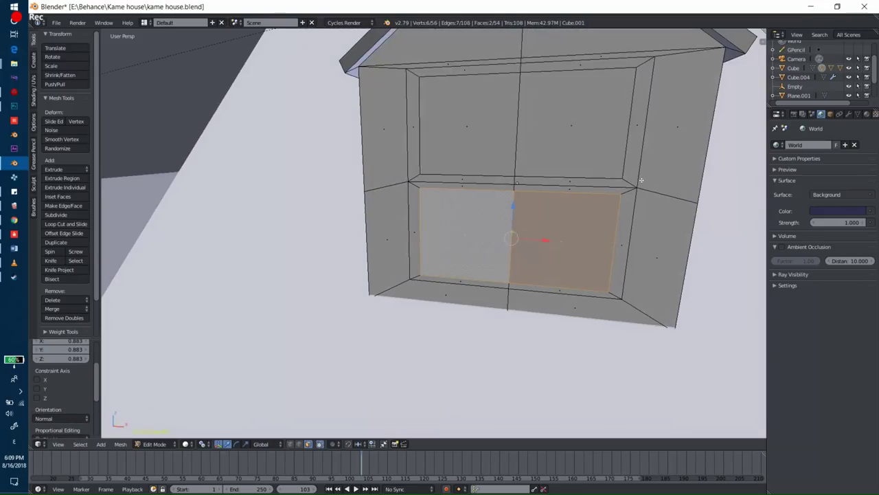
{"action": "key", "text": "g"}
{"action": "key", "text": "z"}
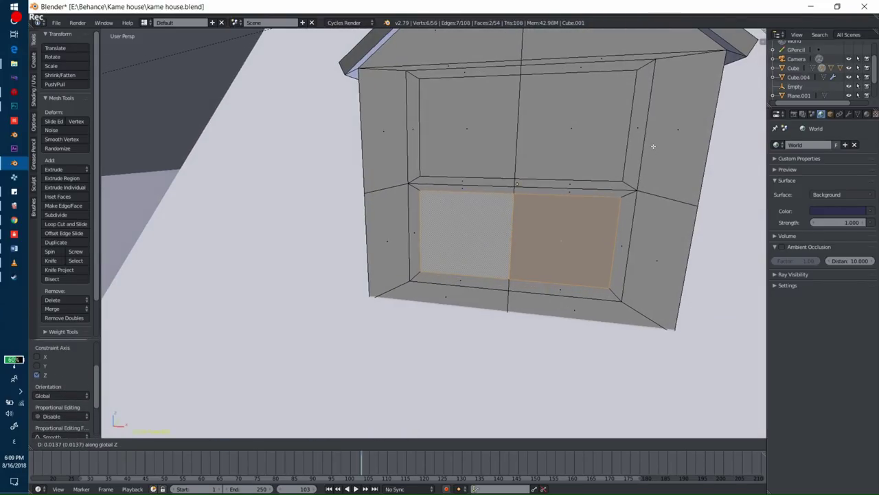
{"action": "left_click", "coordinate": [534, 165], "text": "shift"}
{"action": "left_click", "coordinate": [502, 144], "text": "shift"}
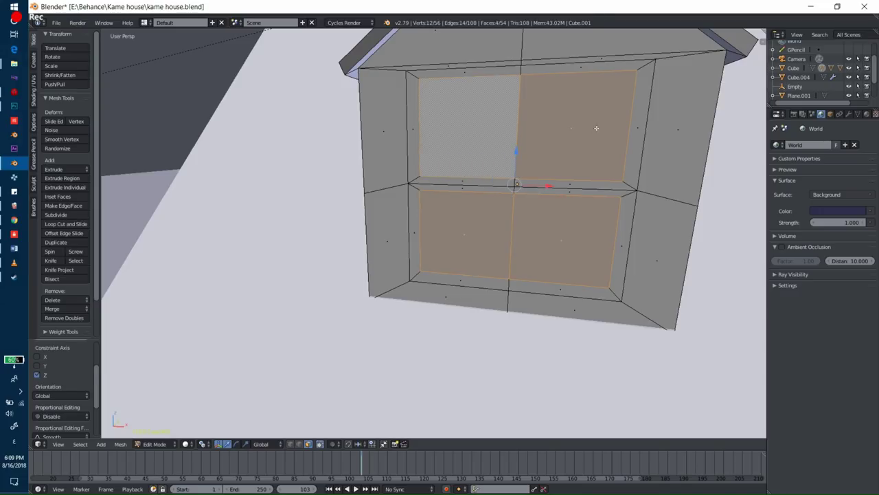
{"action": "middle_click_drag", "start_coordinate": [596, 128], "coordinate": [529, 186]}
{"action": "key", "text": "e"}
{"action": "left_click", "coordinate": [573, 154]}
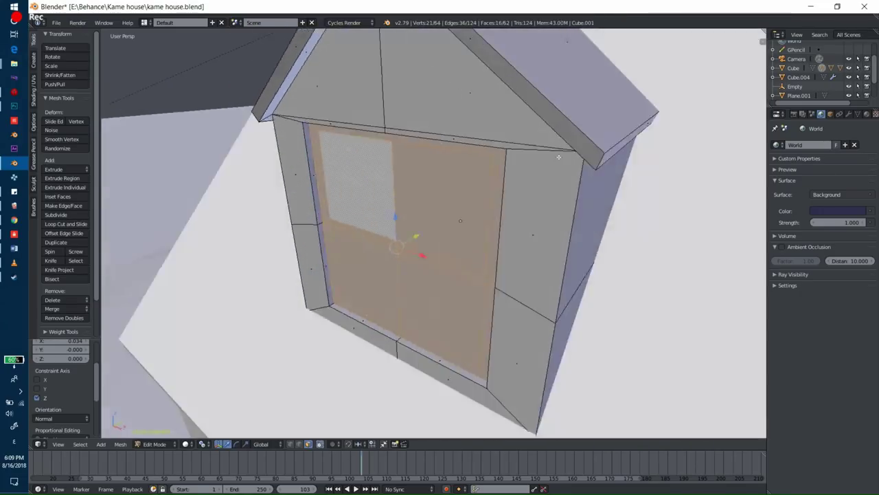
Step: Select the remaining window panes, including the lower ones, and push them inward
{"action": "left_click", "coordinate": [529, 186]}
{"action": "left_click", "coordinate": [429, 185]}
{"action": "left_click", "coordinate": [536, 186], "text": "shift"}
{"action": "left_click", "coordinate": [494, 273], "text": "shift"}
{"action": "left_click", "coordinate": [426, 282], "text": "shift"}
{"action": "middle_click_drag", "start_coordinate": [426, 282], "coordinate": [471, 226]}
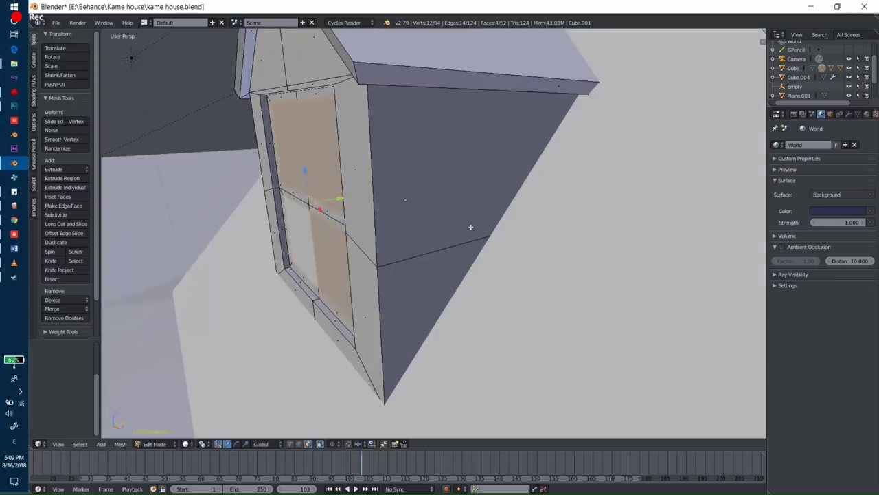
{"action": "key", "text": "e"}
{"action": "left_click", "coordinate": [544, 215]}
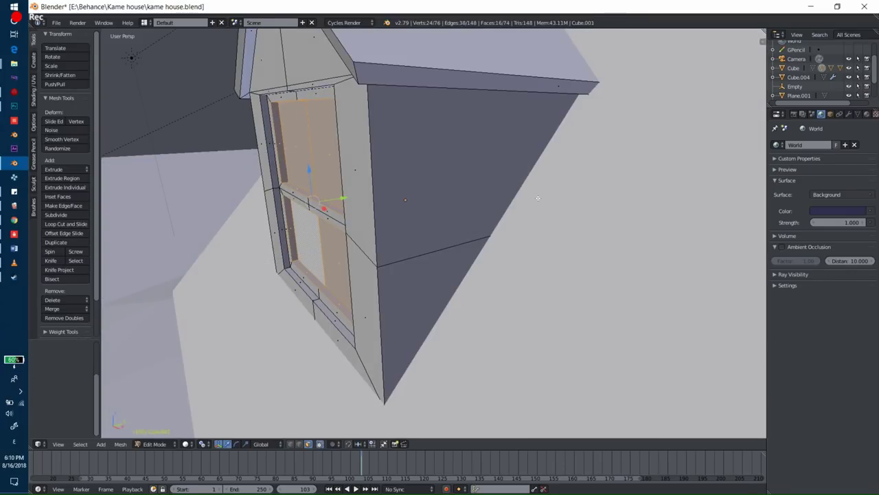
Step: Assign the white Material.003 to the whole window frame in a new material slot
{"action": "key", "text": "ctrl+l"}
{"action": "left_click", "coordinate": [864, 116]}
{"action": "left_click", "coordinate": [862, 145]}
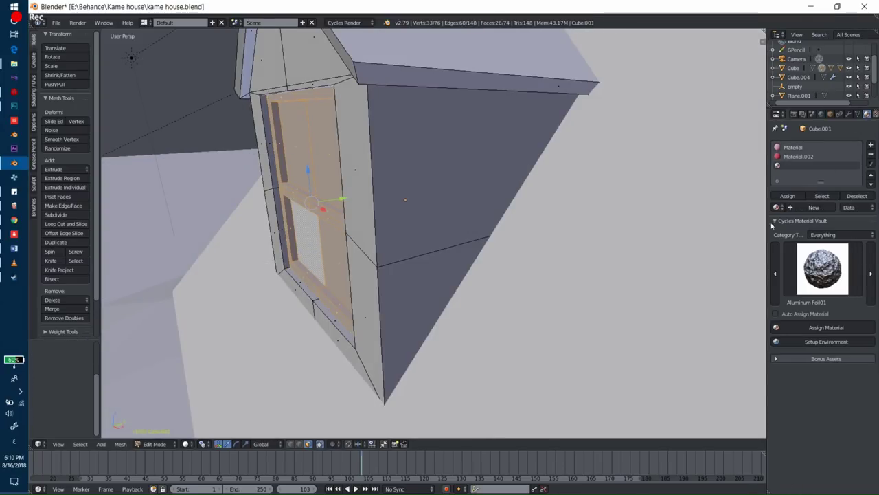
{"action": "left_click", "coordinate": [778, 207]}
{"action": "left_click", "coordinate": [714, 248]}
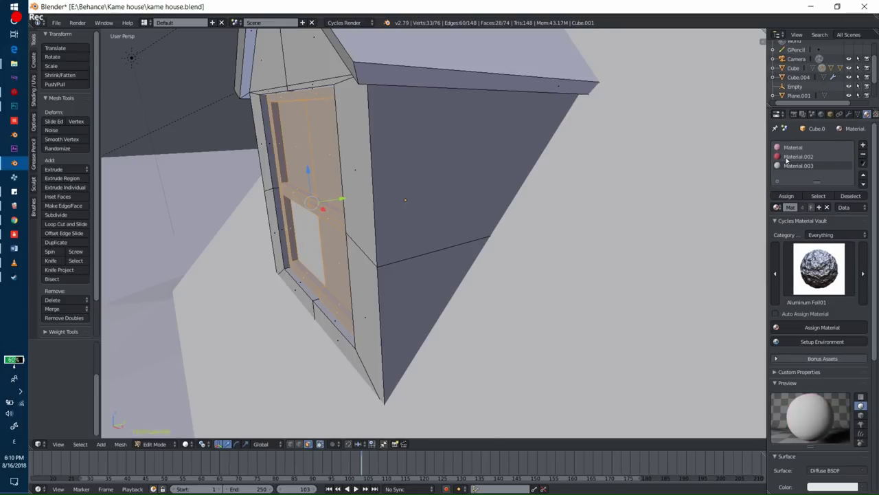
Step: Add another slot using the blue Material.001 for the window glass
{"action": "left_click", "coordinate": [863, 145]}
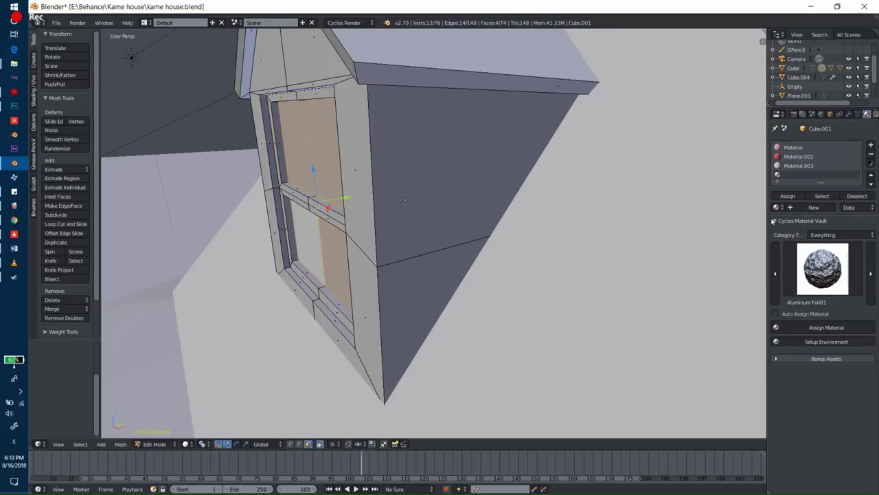
{"action": "left_click", "coordinate": [777, 207]}
{"action": "left_click", "coordinate": [714, 230]}
{"action": "scroll", "coordinate": [433, 234], "scroll_direction": "down", "scroll_amount": 5}
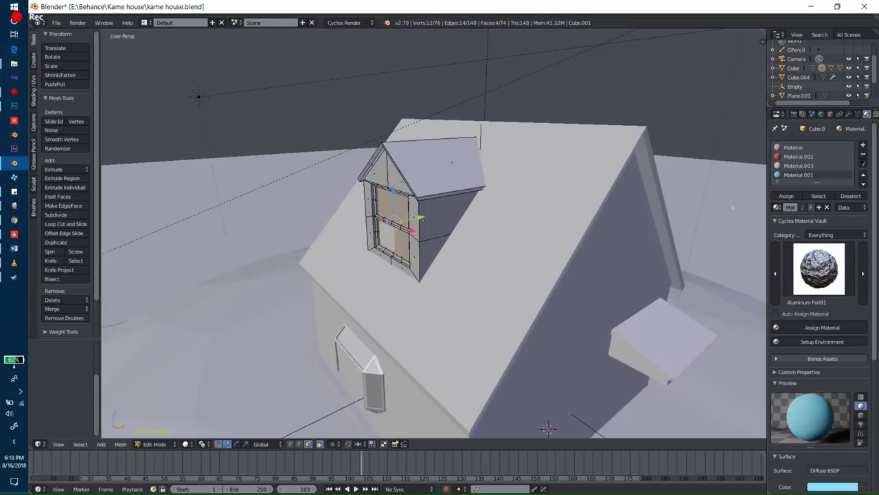
{"action": "key", "text": "Tab"}
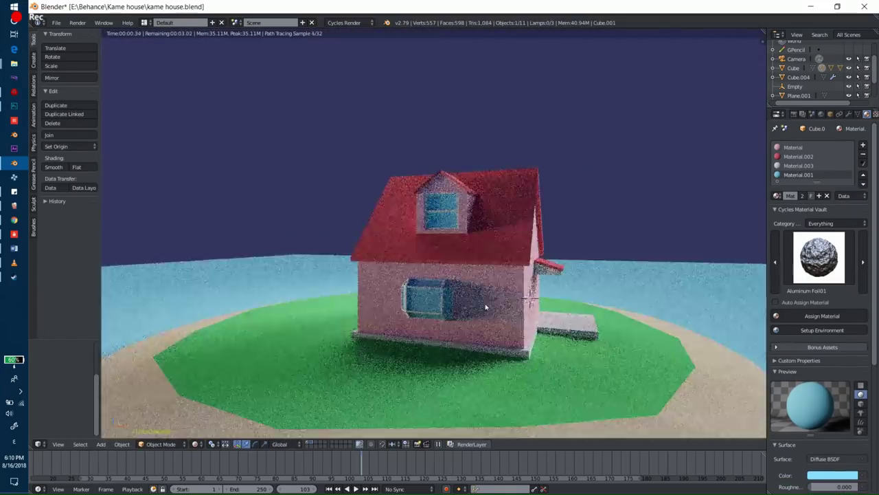
{"action": "scroll", "coordinate": [496, 295], "scroll_direction": "up", "scroll_amount": 5}
{"action": "key", "text": "shift+z"}
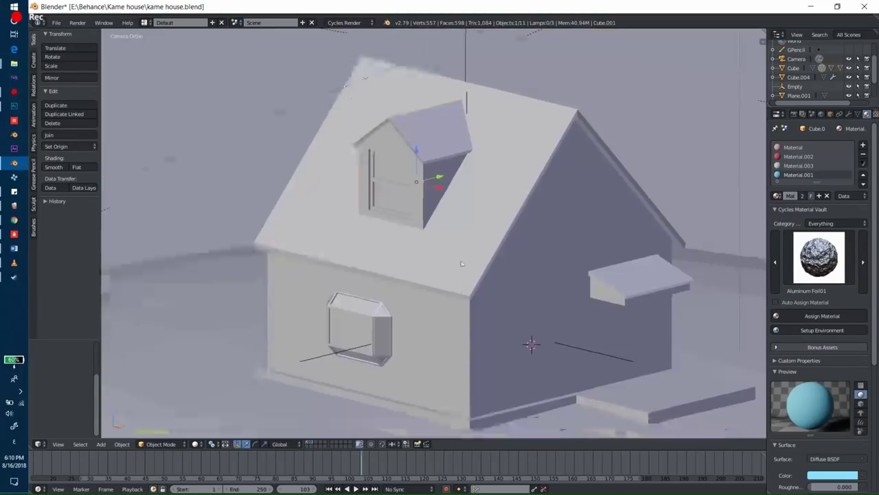
Step: Give the lower window its own new material named glass
{"action": "right_click", "coordinate": [367, 327]}
{"action": "key", "text": "Tab"}
{"action": "key", "text": "Tab"}
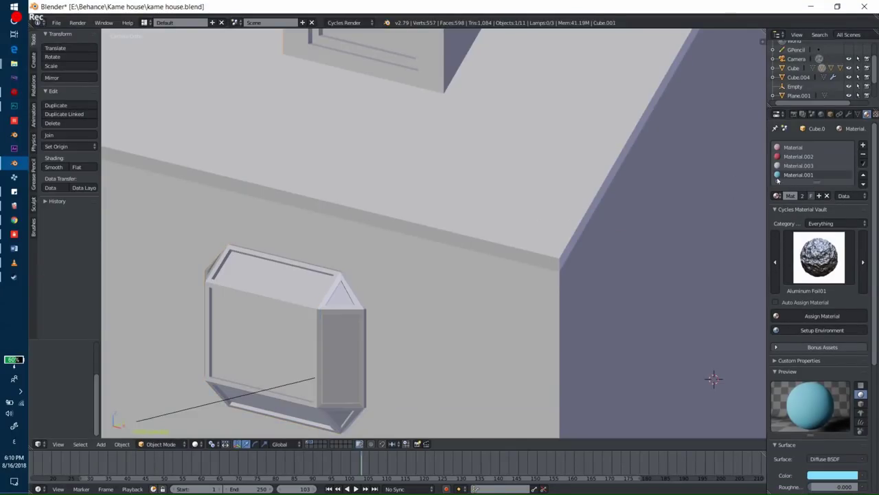
{"action": "left_click", "coordinate": [777, 196]}
{"action": "left_click", "coordinate": [742, 245]}
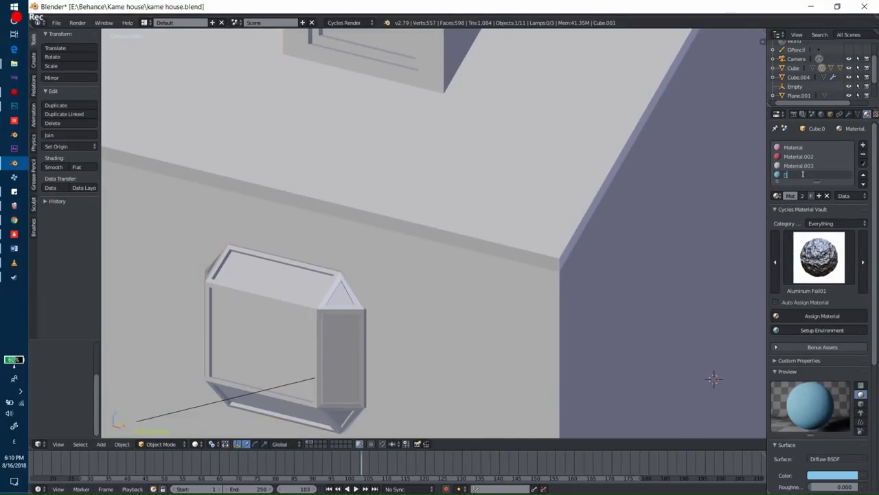
{"action": "type", "text": "glass"}
{"action": "key", "text": "Return"}
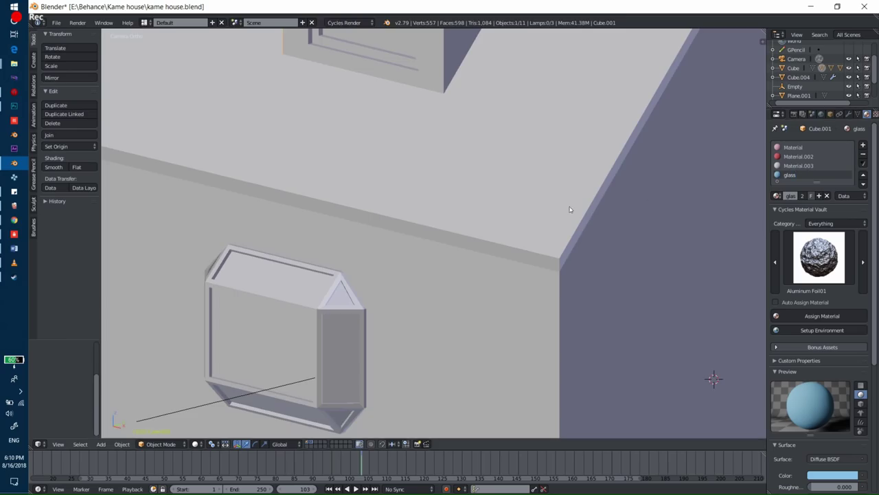
{"action": "scroll", "coordinate": [492, 216], "scroll_direction": "down", "scroll_amount": 5}
{"action": "key", "text": "shift+z"}
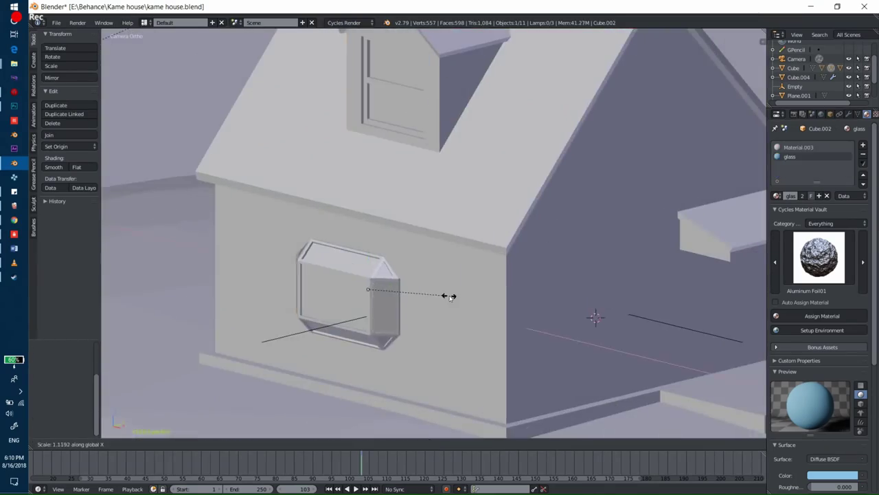
{"action": "key", "text": "shift+z"}
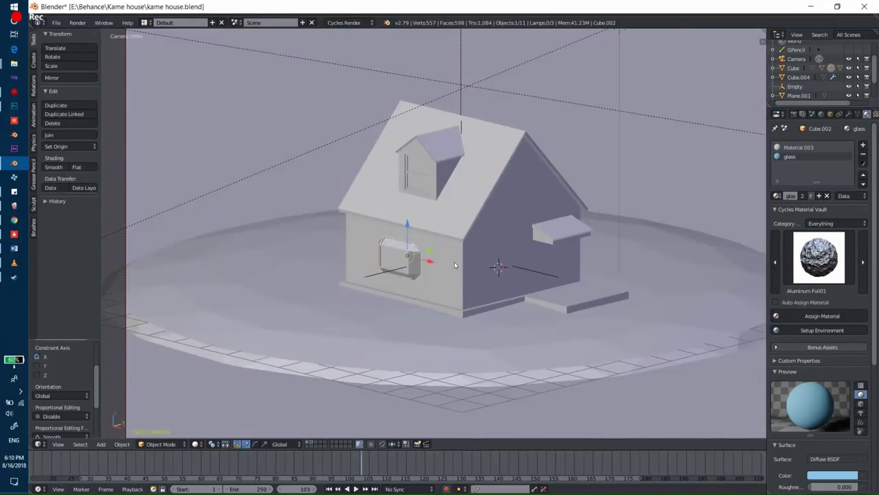
Step: Move the window along X in the four-way view to re-centre it on the wall
{"action": "key", "text": "ctrl+alt+q"}
{"action": "key", "text": "g"}
{"action": "key", "text": "x"}
{"action": "left_click", "coordinate": [307, 353]}
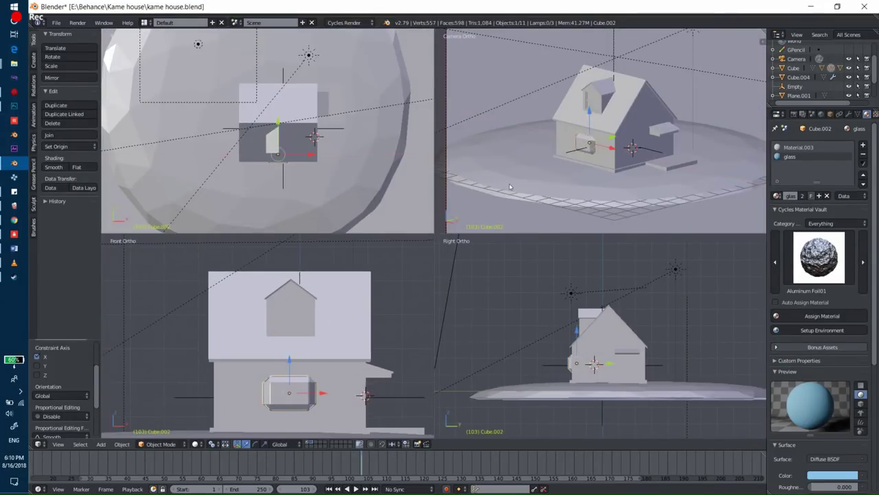
{"action": "key", "text": "ctrl+alt+q"}
Step: Check the dormer and lower windows in four views, then look through the scene camera
{"action": "right_click", "coordinate": [448, 165]}
{"action": "key", "text": "ctrl+alt+q"}
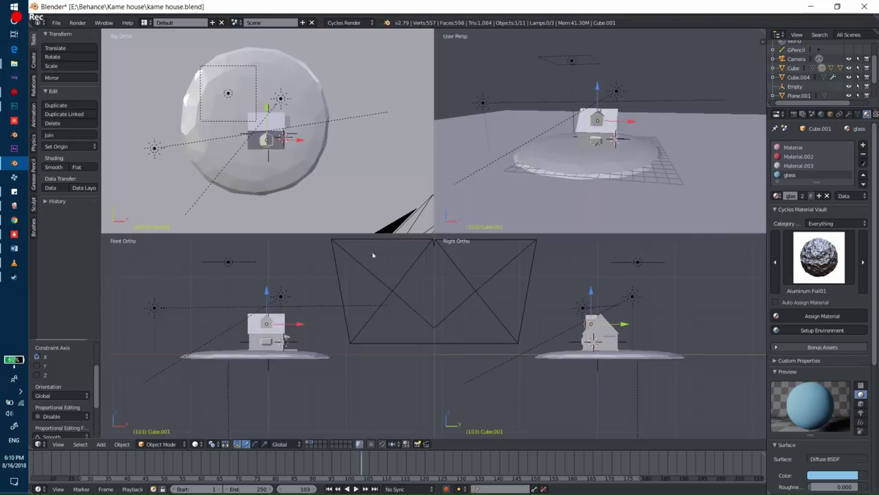
{"action": "scroll", "coordinate": [303, 295], "scroll_direction": "up", "scroll_amount": 3}
{"action": "scroll", "coordinate": [295, 301], "scroll_direction": "up", "scroll_amount": 2}
{"action": "right_click", "coordinate": [275, 355]}
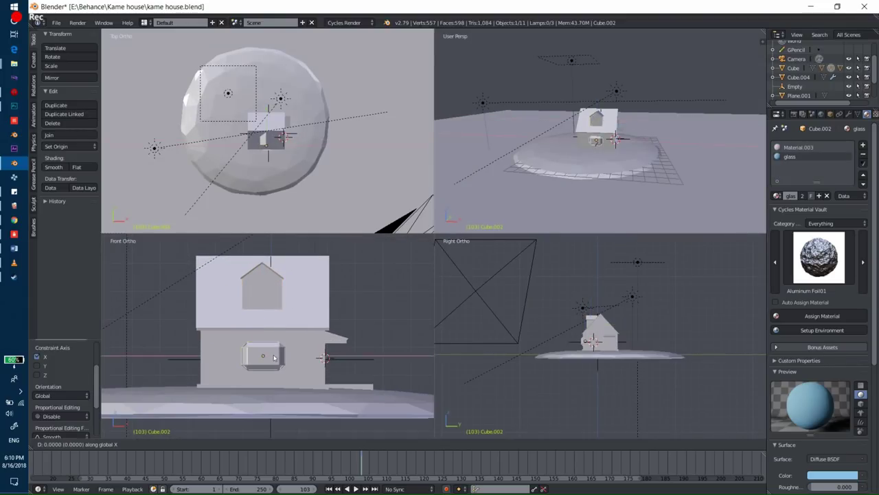
{"action": "middle_click_drag", "start_coordinate": [522, 151], "coordinate": [430, 140]}
{"action": "key", "text": "ctrl+alt+q"}
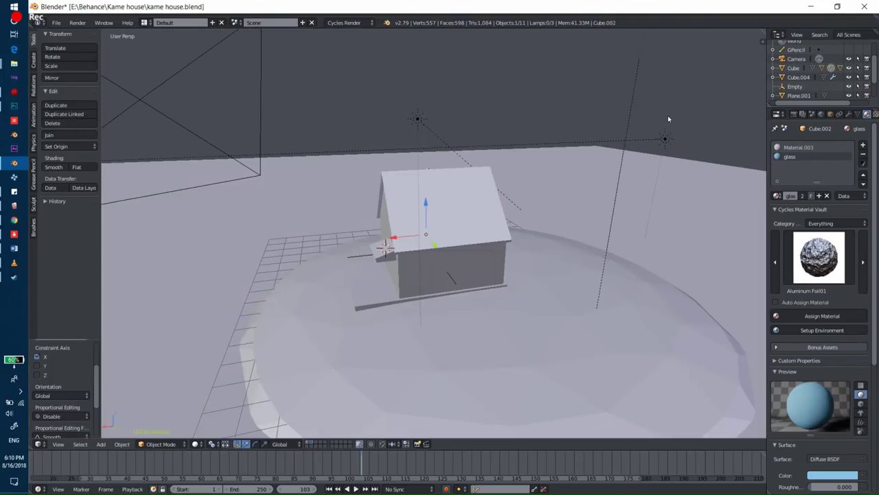
{"action": "key", "text": "KP_0"}
Step: Select the porch awning and scale it deeper along Y
{"action": "key", "text": "shift+z"}
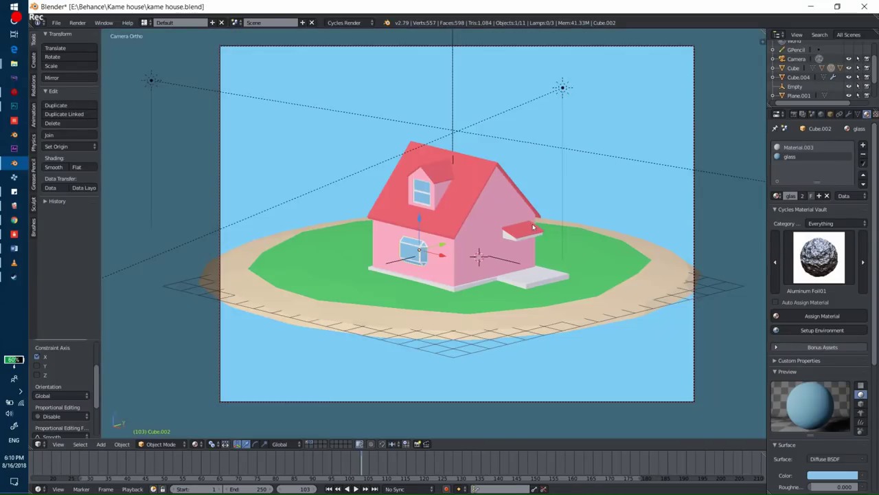
{"action": "middle_click_drag", "start_coordinate": [560, 250], "coordinate": [522, 252]}
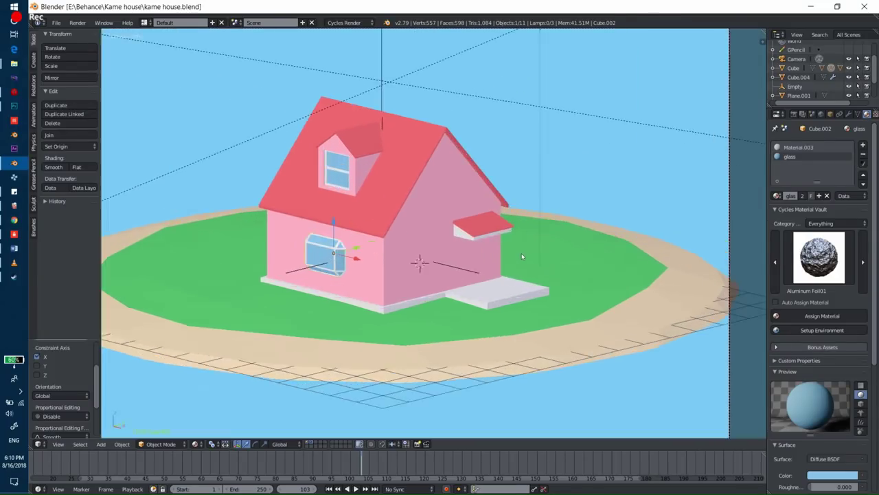
{"action": "scroll", "coordinate": [521, 252], "scroll_direction": "up", "scroll_amount": 5}
{"action": "right_click", "coordinate": [555, 197]}
{"action": "mouse_move", "coordinate": [556, 197]}
{"action": "middle_mouse_down"}
{"action": "mouse_move", "coordinate": [540, 211]}
{"action": "mouse_move", "coordinate": [550, 193]}
{"action": "mouse_move", "coordinate": [605, 200]}
{"action": "middle_mouse_up"}
{"action": "key", "text": "s"}
{"action": "key", "text": "y"}
{"action": "left_click", "coordinate": [581, 194]}
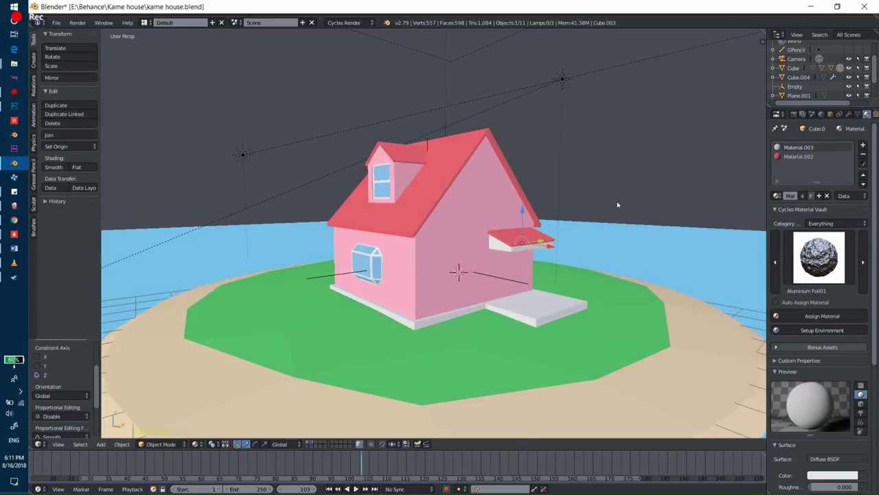
Step: Alternate X and Y scaling until the awning is wider and deeper
{"action": "scroll", "coordinate": [598, 221], "scroll_direction": "up", "scroll_amount": 2}
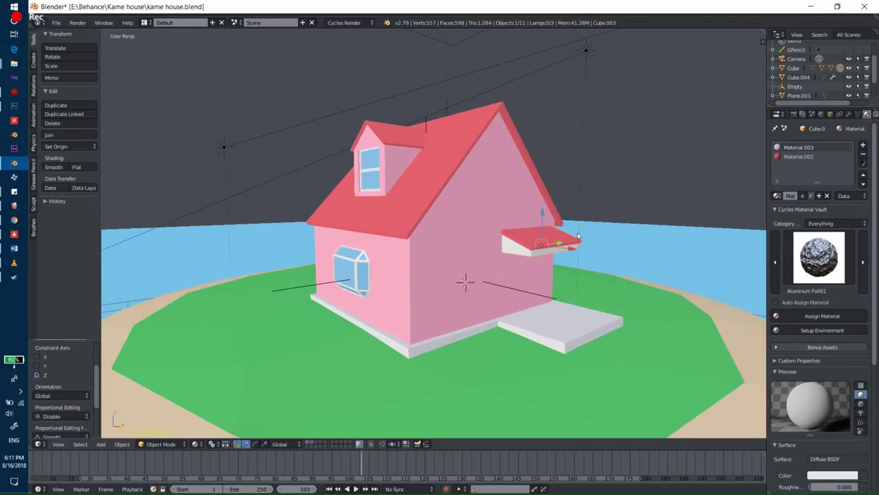
{"action": "key", "text": "s"}
{"action": "key", "text": "x"}
{"action": "left_click", "coordinate": [617, 230]}
{"action": "middle_click_drag", "start_coordinate": [617, 230], "coordinate": [561, 220]}
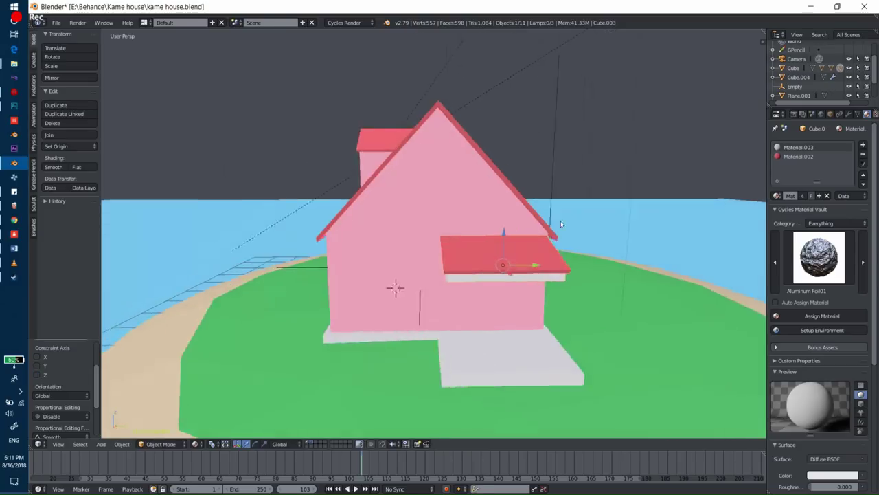
{"action": "key", "text": "s"}
{"action": "key", "text": "y"}
{"action": "left_click", "coordinate": [687, 230]}
{"action": "scroll", "coordinate": [692, 236], "scroll_direction": "up", "scroll_amount": 4}
{"action": "key", "text": "s"}
{"action": "key", "text": "x"}
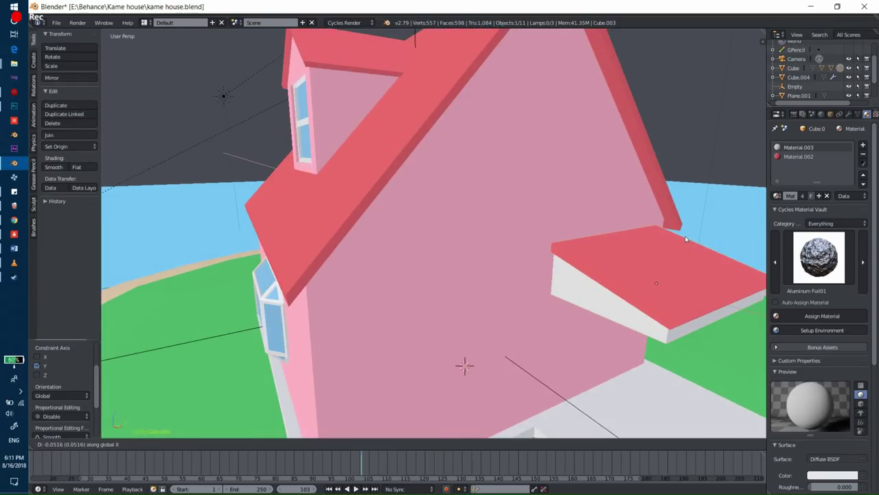
{"action": "left_click", "coordinate": [692, 235]}
Step: Place the 3D cursor under the awning and add a new cube there
{"action": "scroll", "coordinate": [692, 236], "scroll_direction": "down", "scroll_amount": 3}
{"action": "middle_click_drag", "start_coordinate": [692, 235], "coordinate": [503, 281]}
{"action": "scroll", "coordinate": [503, 282], "scroll_direction": "up", "scroll_amount": 2}
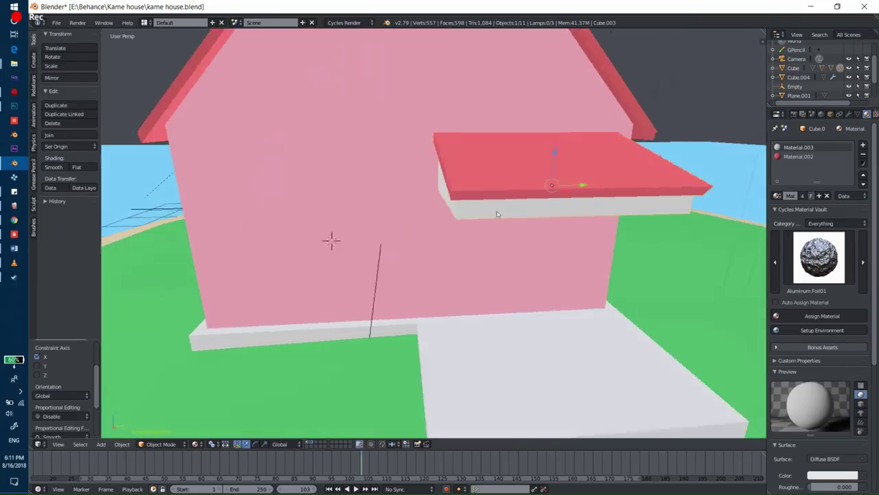
{"action": "scroll", "coordinate": [522, 90], "scroll_direction": "up", "scroll_amount": 3}
{"action": "left_click", "coordinate": [524, 81]}
{"action": "key", "text": "shift+a"}
{"action": "left_click", "coordinate": [580, 90]}
Step: Scale the new cube down to a small pillar-top block
{"action": "key", "text": "s"}
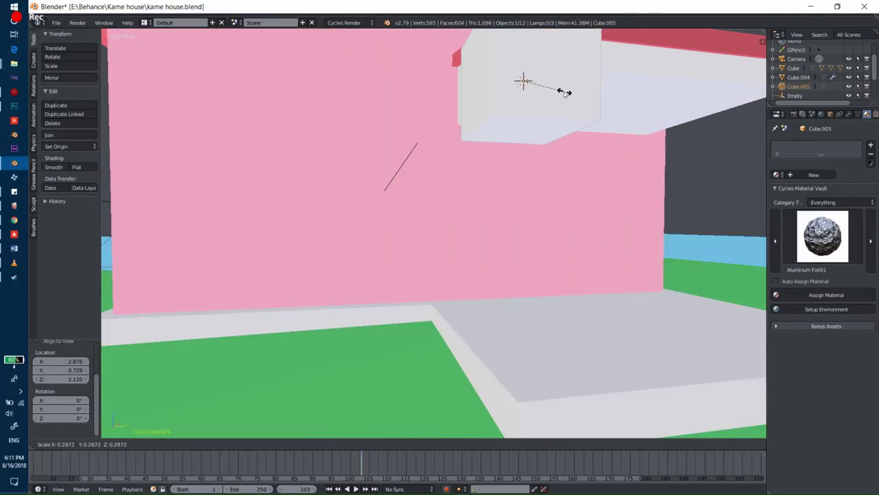
{"action": "left_click", "coordinate": [570, 103]}
{"action": "key", "text": "s"}
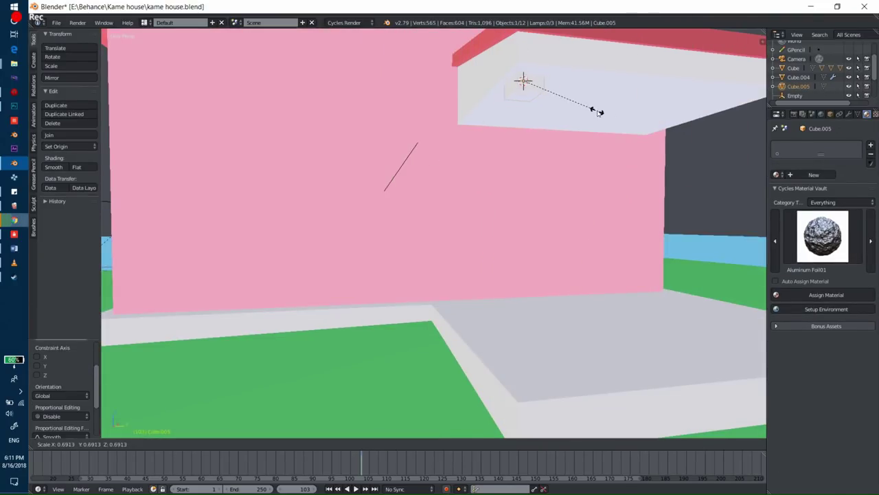
{"action": "left_click", "coordinate": [594, 110]}
Step: Shrink the cube's face and extrude it downward into the pillar shaft
{"action": "key", "text": "Tab"}
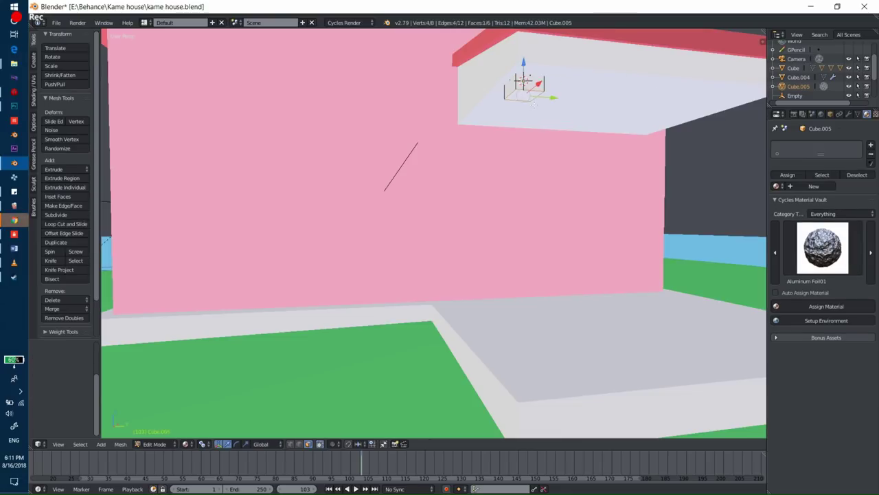
{"action": "key", "text": "s"}
{"action": "left_click", "coordinate": [597, 110]}
{"action": "key", "text": "e"}
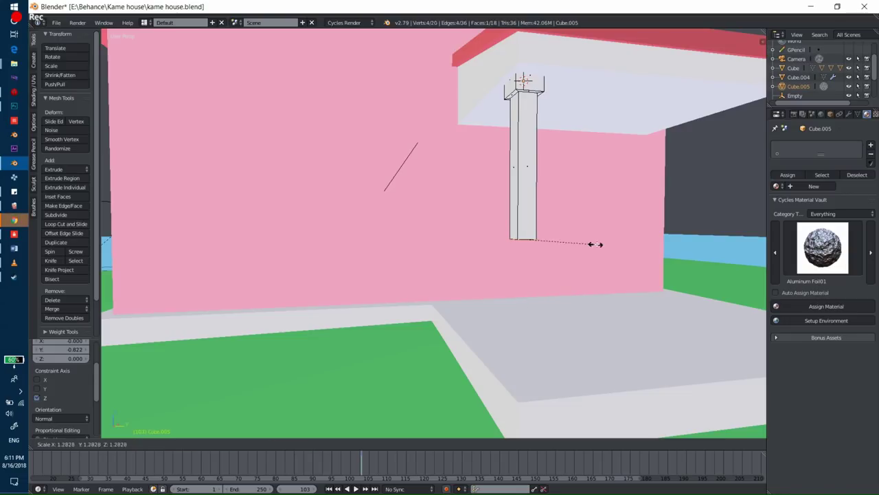
{"action": "left_click", "coordinate": [533, 357]}
{"action": "key", "text": "Tab"}
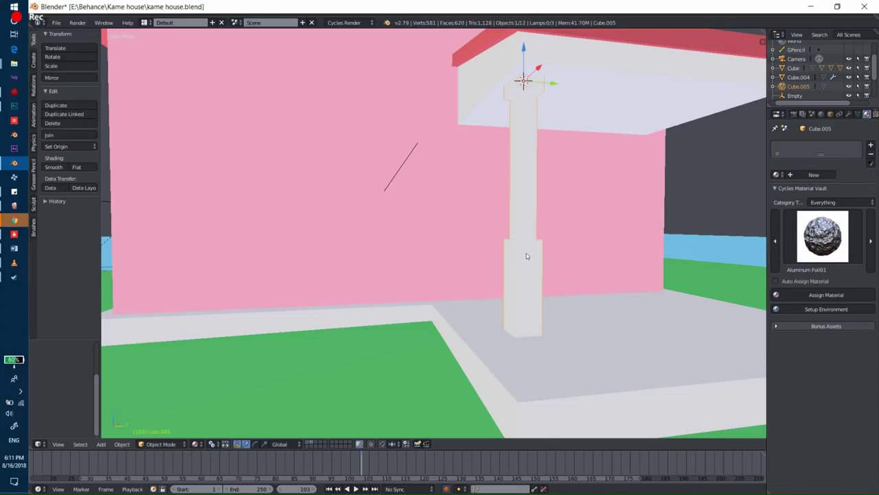
Step: Duplicate the pillar along Y to the porch's far corner
{"action": "scroll", "coordinate": [479, 171], "scroll_direction": "down", "scroll_amount": 5}
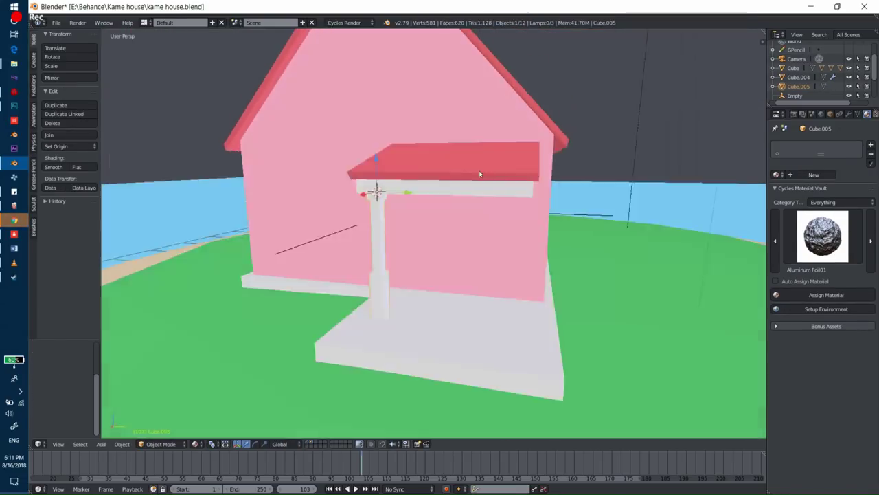
{"action": "scroll", "coordinate": [482, 214], "scroll_direction": "up", "scroll_amount": 3}
{"action": "key", "text": "Tab"}
{"action": "middle_click_drag", "start_coordinate": [494, 223], "coordinate": [522, 234]}
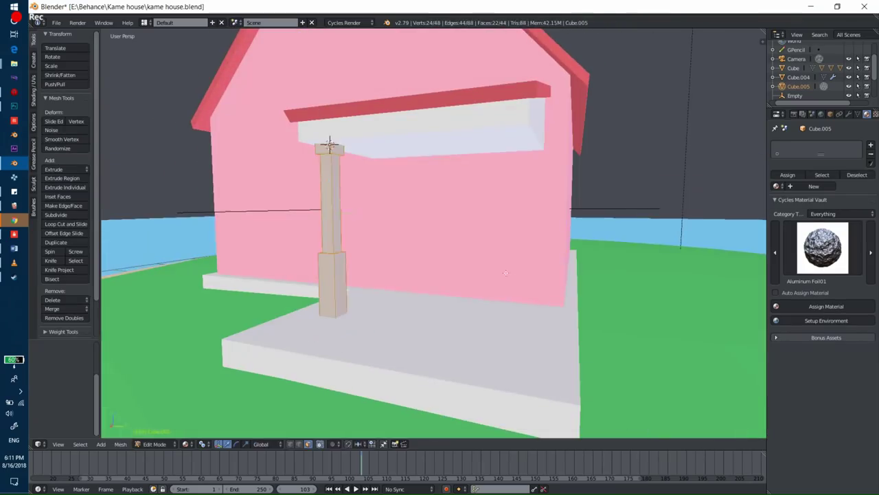
{"action": "key", "text": "shift+d"}
{"action": "key", "text": "y"}
{"action": "left_click", "coordinate": [628, 268]}
{"action": "key", "text": "Tab"}
Step: Preview the two pillars in rendered shading, then select the lower window
{"action": "middle_click_drag", "start_coordinate": [629, 268], "coordinate": [560, 226]}
{"action": "key", "text": "shift+z"}
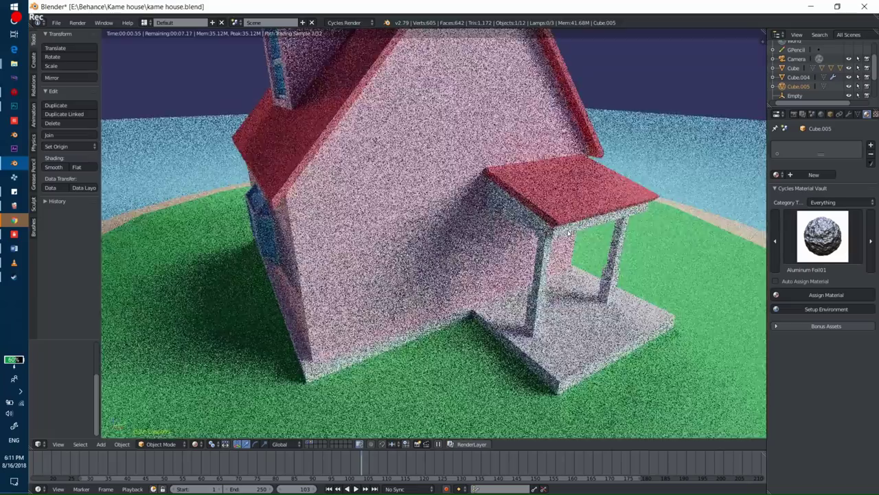
{"action": "scroll", "coordinate": [567, 232], "scroll_direction": "up", "scroll_amount": 3}
{"action": "scroll", "coordinate": [567, 232], "scroll_direction": "down", "scroll_amount": 5}
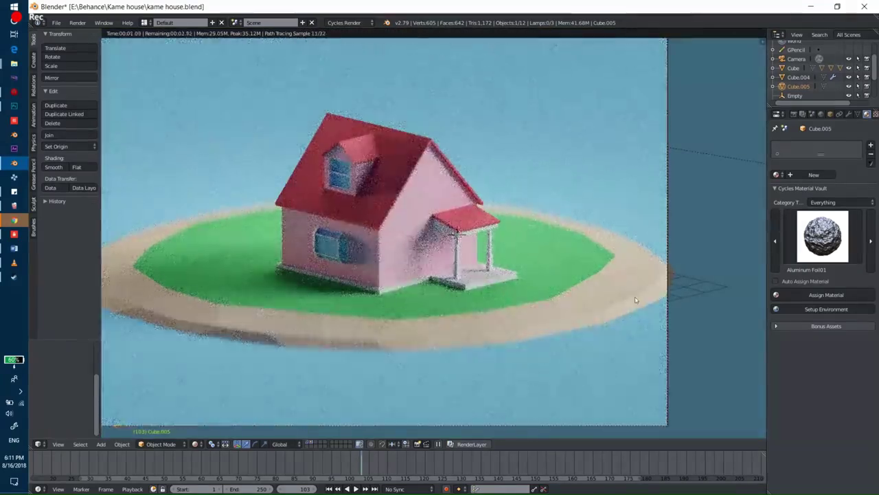
{"action": "key", "text": "shift+z"}
{"action": "right_click", "coordinate": [261, 251]}
Step: Add the dormer window to the selection and shift both windows along X
{"action": "right_click", "coordinate": [312, 143], "text": "shift"}
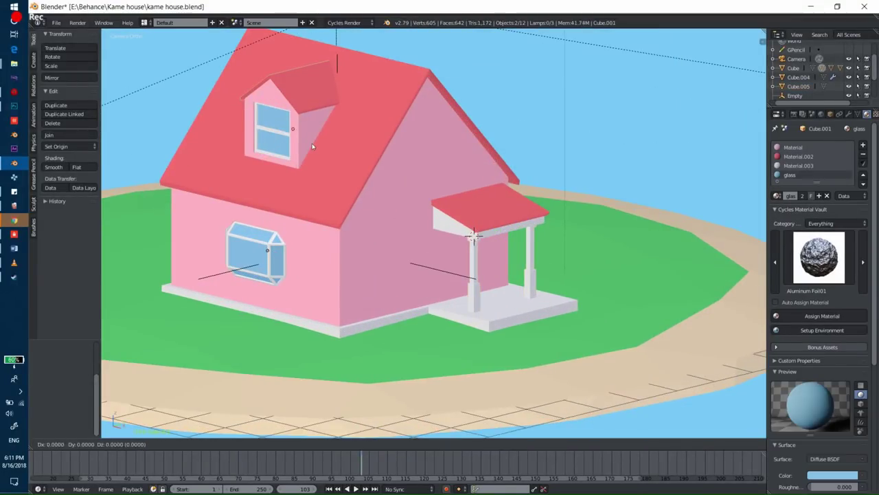
{"action": "key", "text": "g"}
{"action": "key", "text": "x"}
{"action": "left_click", "coordinate": [317, 146]}
Step: Check the scene through the camera in rendered preview, then return to solid shading
{"action": "key", "text": "shift+z"}
{"action": "key", "text": "KP_0"}
{"action": "scroll", "coordinate": [490, 268], "scroll_direction": "down", "scroll_amount": 3}
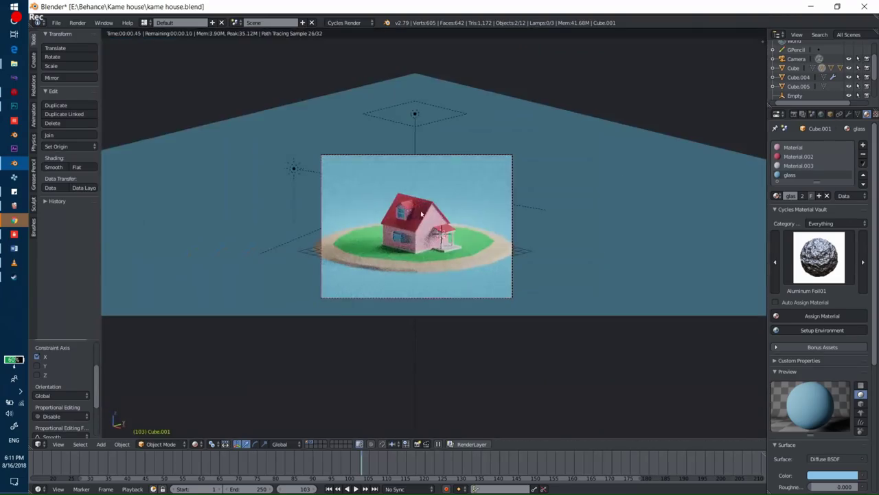
{"action": "key", "text": "shift+z"}
Step: Give the backdrop plane a Mix shader of Diffuse and Glossy, with Fresnel as the mix factor
{"action": "right_click", "coordinate": [490, 268]}
{"action": "left_click", "coordinate": [828, 437]}
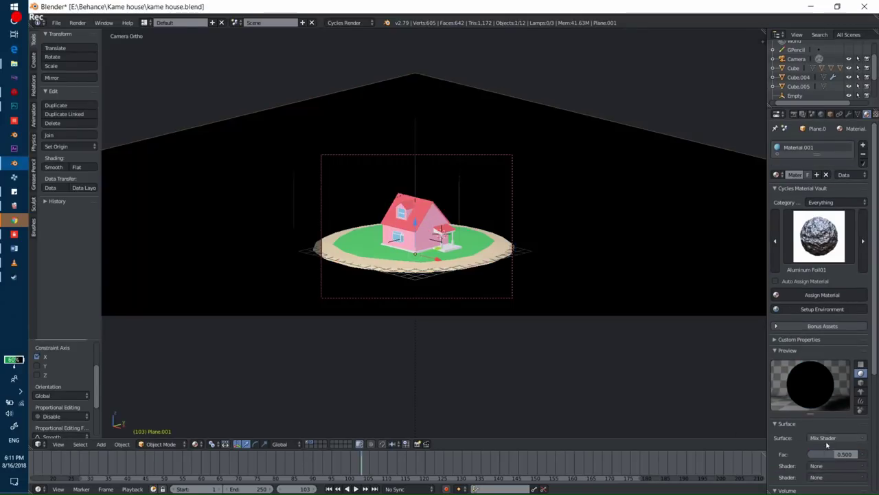
{"action": "left_click", "coordinate": [814, 465]}
{"action": "scroll", "coordinate": [814, 462], "scroll_direction": "down", "scroll_amount": 2}
{"action": "left_click", "coordinate": [814, 457]}
{"action": "left_click", "coordinate": [838, 429]}
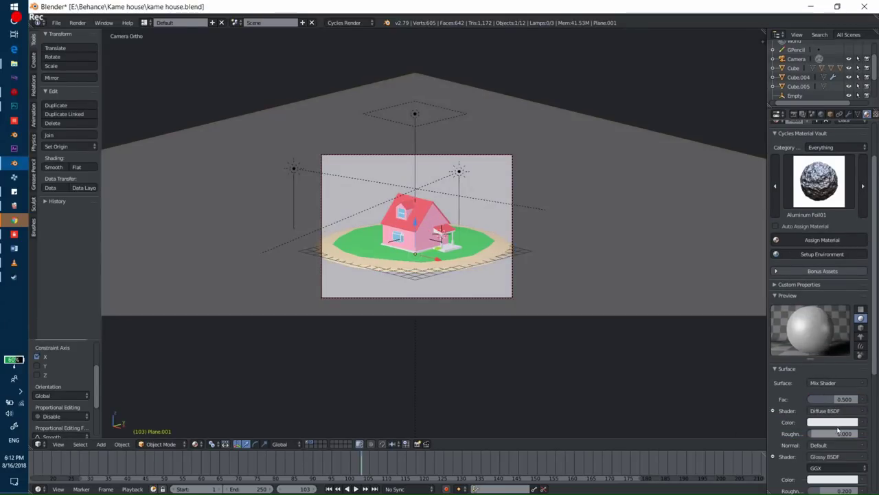
{"action": "left_click", "coordinate": [773, 399]}
{"action": "scroll", "coordinate": [836, 453], "scroll_direction": "down", "scroll_amount": 2}
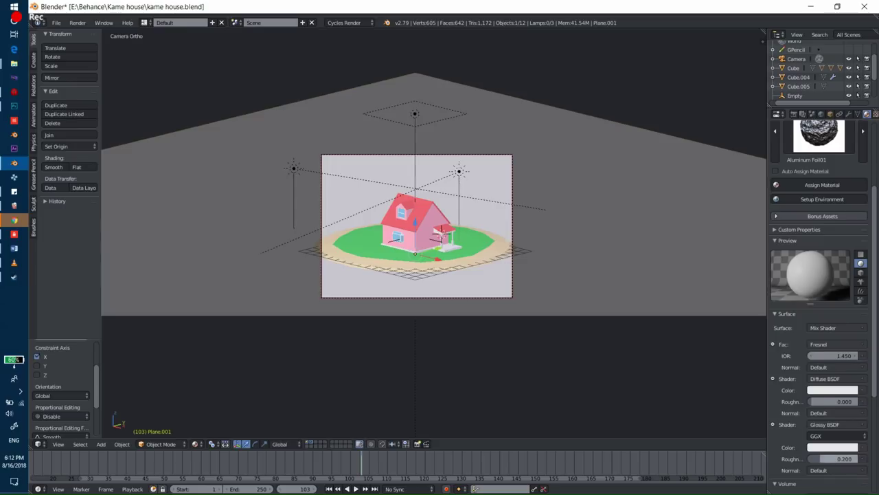
Step: Set the water colour to a lighter blue and Glossy roughness to 0.006
{"action": "left_click", "coordinate": [827, 392]}
{"action": "left_click", "coordinate": [813, 275]}
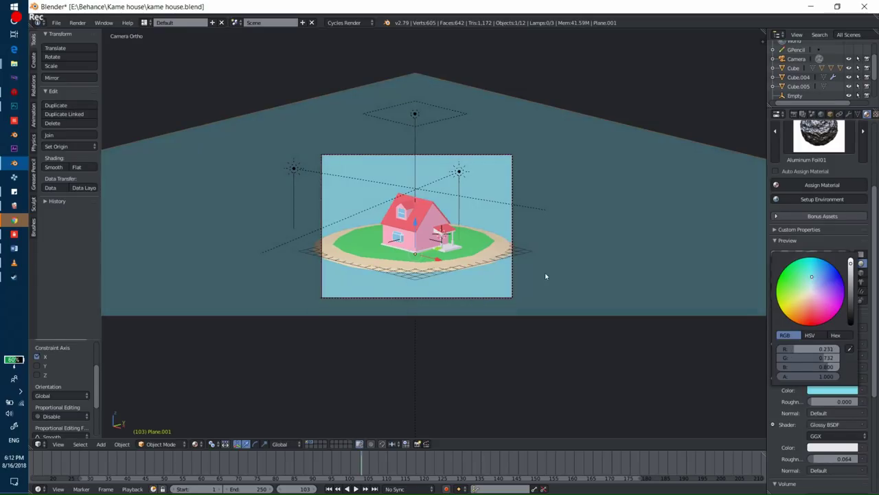
{"action": "left_click_drag", "start_coordinate": [824, 459], "coordinate": [816, 459]}
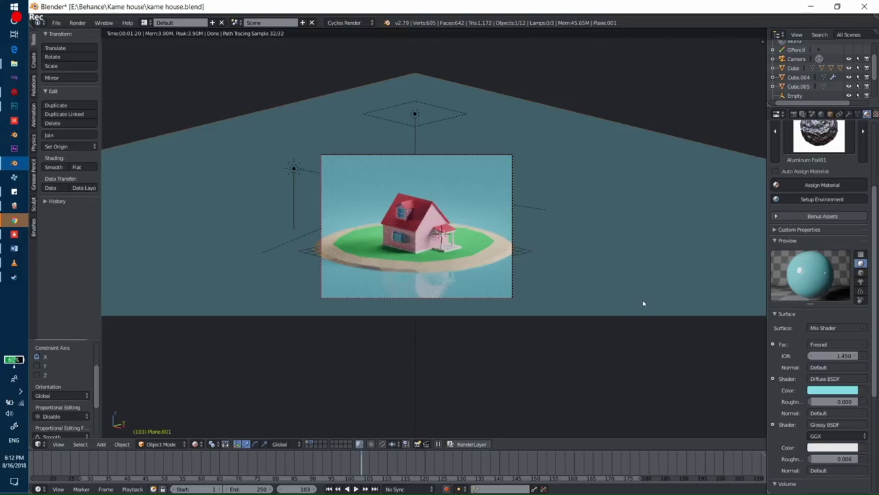
{"action": "left_click", "coordinate": [832, 390]}
{"action": "left_click", "coordinate": [814, 279]}
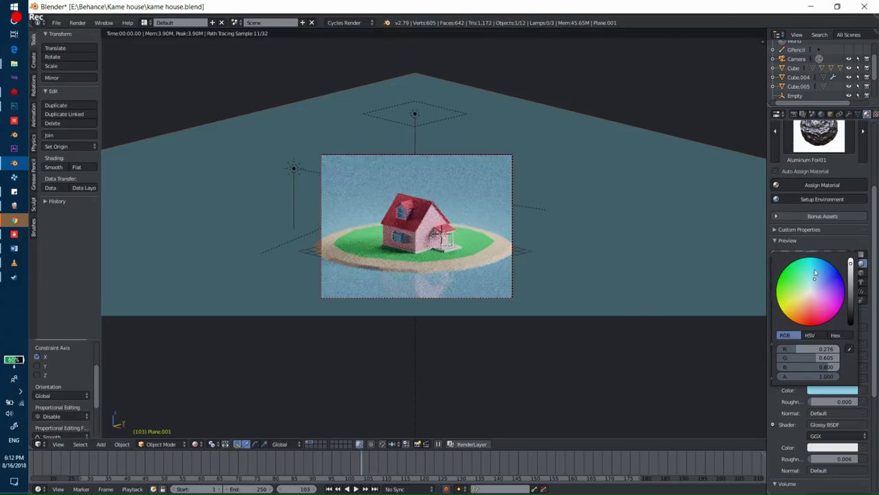
{"action": "left_click", "coordinate": [840, 391]}
{"action": "left_click", "coordinate": [817, 282]}
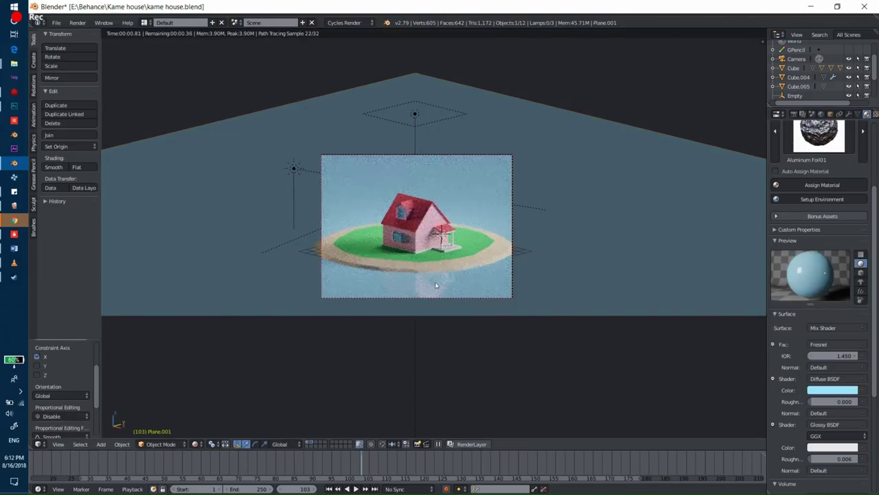
Step: Switch the viewport to solid shading and select the house's main body
{"action": "scroll", "coordinate": [435, 286], "scroll_direction": "up", "scroll_amount": 5}
{"action": "key", "text": "shift+z"}
{"action": "scroll", "coordinate": [446, 256], "scroll_direction": "up", "scroll_amount": 4}
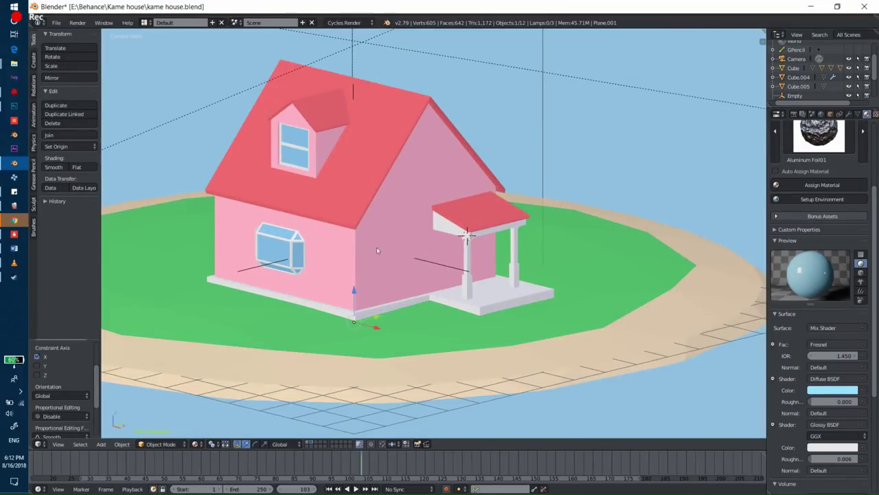
{"action": "scroll", "coordinate": [377, 250], "scroll_direction": "up", "scroll_amount": 1}
{"action": "scroll", "coordinate": [374, 258], "scroll_direction": "up", "scroll_amount": 1}
{"action": "scroll", "coordinate": [375, 261], "scroll_direction": "up", "scroll_amount": 2}
{"action": "scroll", "coordinate": [368, 253], "scroll_direction": "up", "scroll_amount": 1}
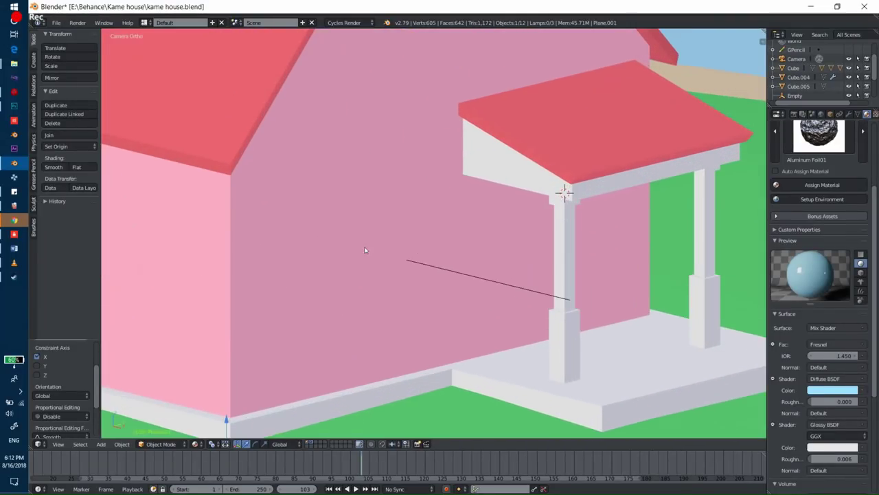
{"action": "right_click", "coordinate": [365, 250]}
{"action": "scroll", "coordinate": [375, 253], "scroll_direction": "down", "scroll_amount": 5}
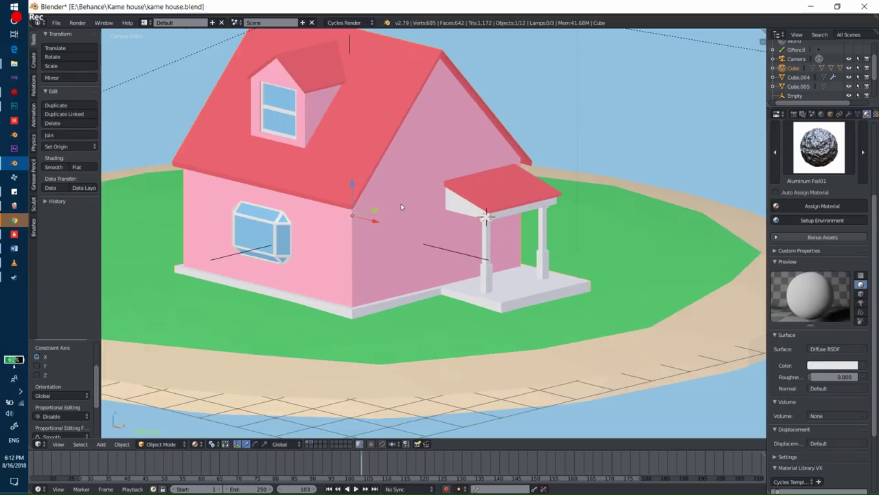
Step: Add a new cube at the spot marked on the side wall
{"action": "scroll", "coordinate": [400, 203], "scroll_direction": "up", "scroll_amount": 3}
{"action": "left_click", "coordinate": [393, 221]}
{"action": "key", "text": "shift+a"}
{"action": "left_click", "coordinate": [447, 231]}
{"action": "key", "text": "s"}
{"action": "left_click", "coordinate": [450, 206]}
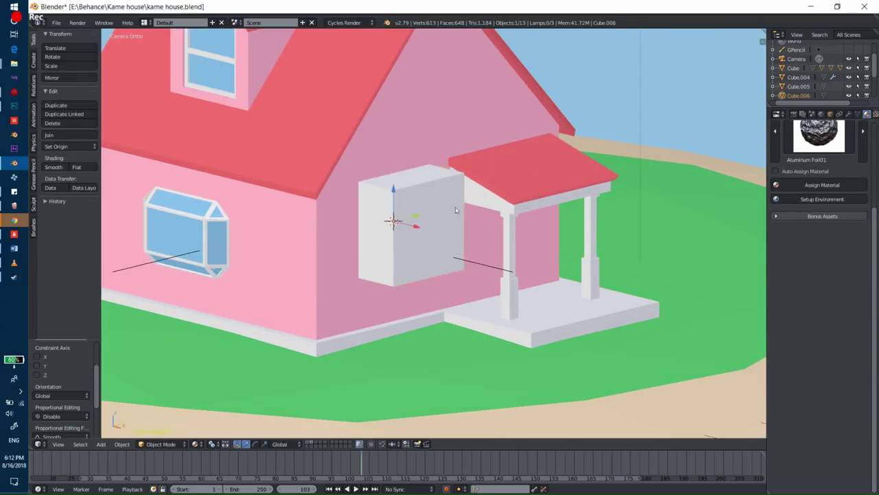
Step: In a four-view layout, scale the cube into a thin panel along Z and Y
{"action": "key", "text": "ctrl+alt+q"}
{"action": "scroll", "coordinate": [591, 323], "scroll_direction": "up", "scroll_amount": 2}
{"action": "key", "text": "s"}
{"action": "key", "text": "z"}
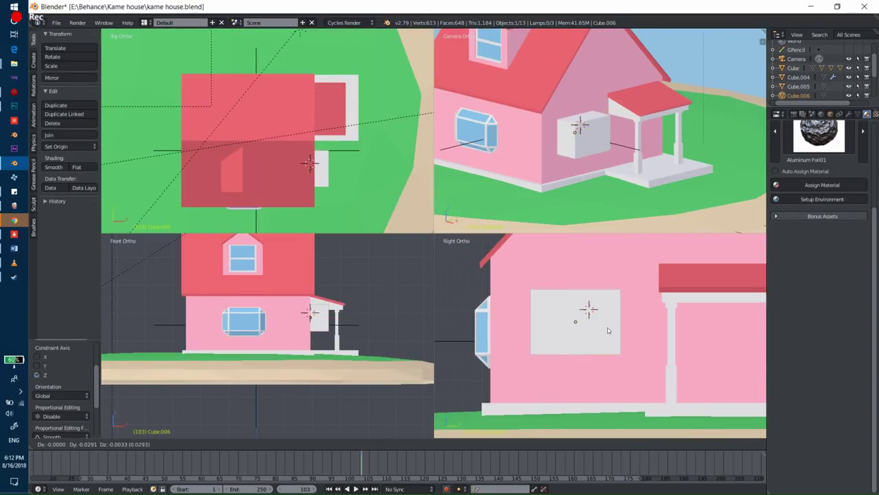
{"action": "left_click", "coordinate": [608, 331]}
{"action": "key", "text": "s"}
{"action": "key", "text": "y"}
{"action": "left_click", "coordinate": [628, 350]}
{"action": "key", "text": "s"}
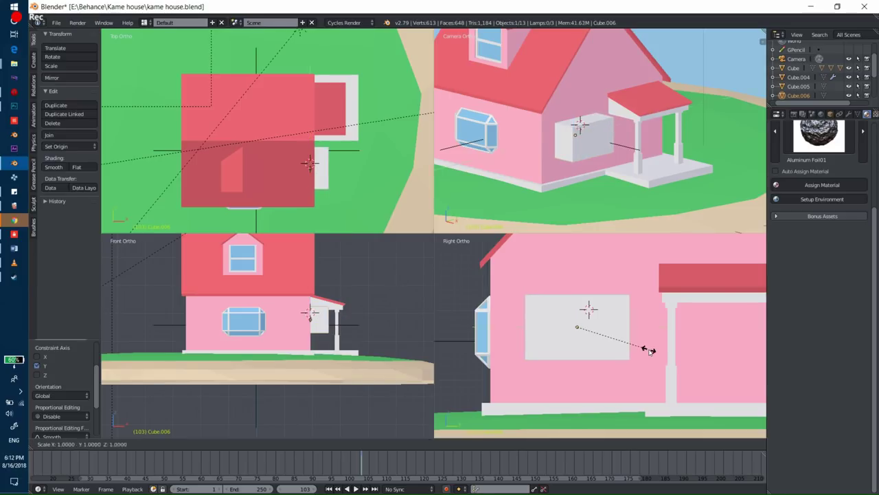
{"action": "left_click", "coordinate": [628, 309]}
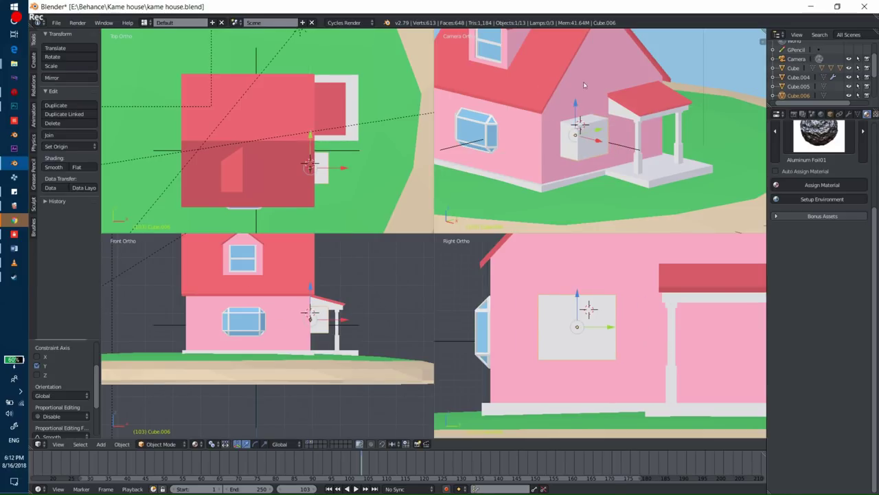
Step: Give the house a Boolean Difference modifier using Cube.006 as the cutter
{"action": "left_click", "coordinate": [794, 68]}
{"action": "left_click", "coordinate": [849, 114]}
{"action": "left_click", "coordinate": [822, 145]}
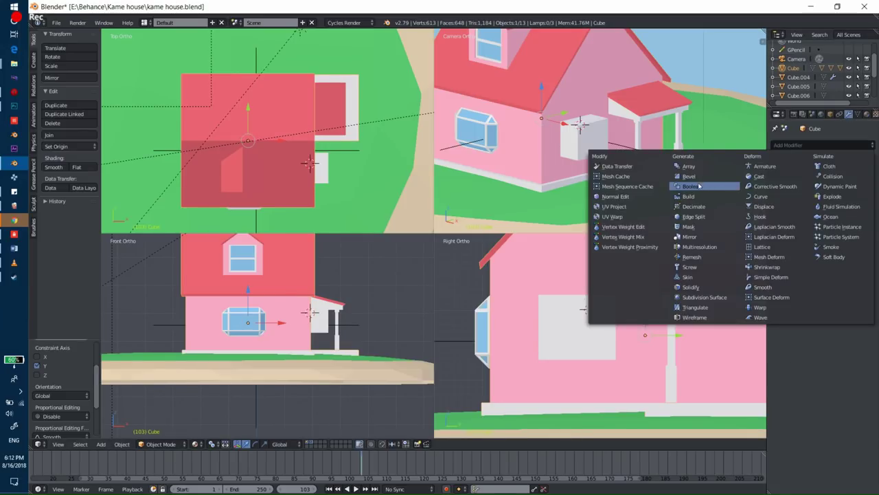
{"action": "left_click", "coordinate": [699, 186]}
{"action": "left_click", "coordinate": [566, 150]}
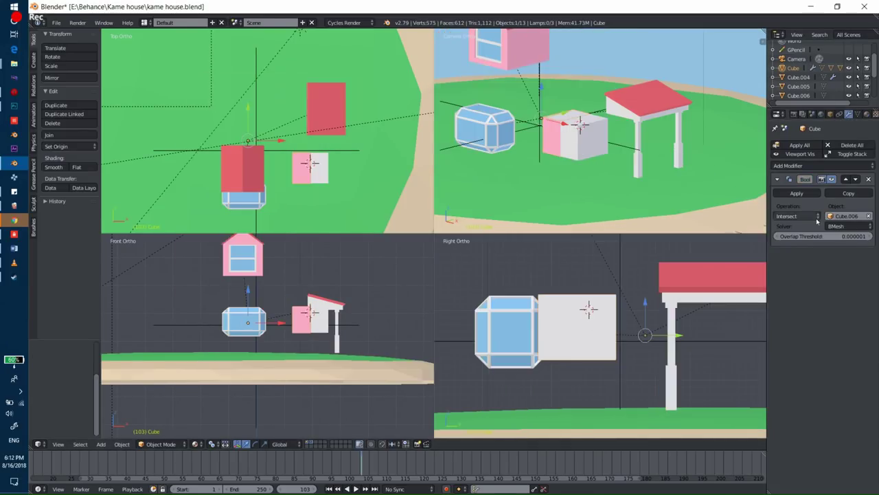
{"action": "left_click", "coordinate": [797, 215]}
{"action": "left_click", "coordinate": [796, 187]}
Step: Hide the Cube.006 cutter and inspect the cut opening in a single solid view
{"action": "right_click", "coordinate": [579, 145]}
{"action": "key", "text": "h"}
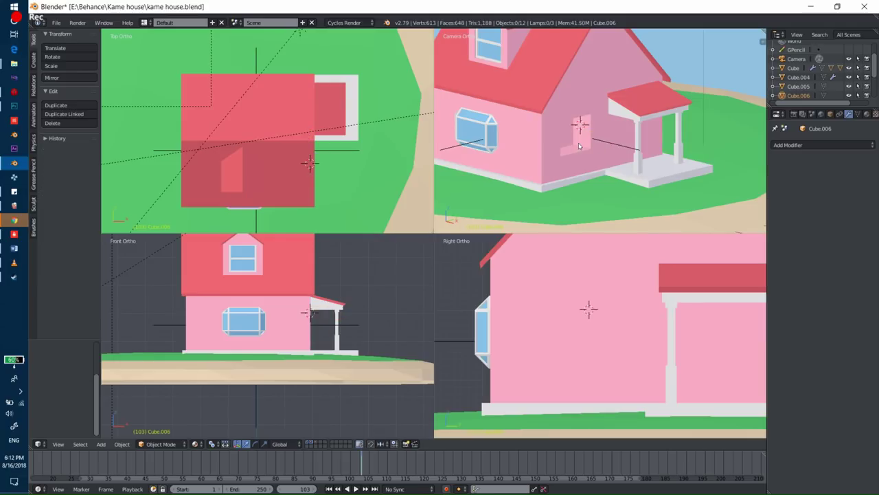
{"action": "scroll", "coordinate": [579, 146], "scroll_direction": "up", "scroll_amount": 2}
{"action": "right_click", "coordinate": [579, 146]}
{"action": "key", "text": "z"}
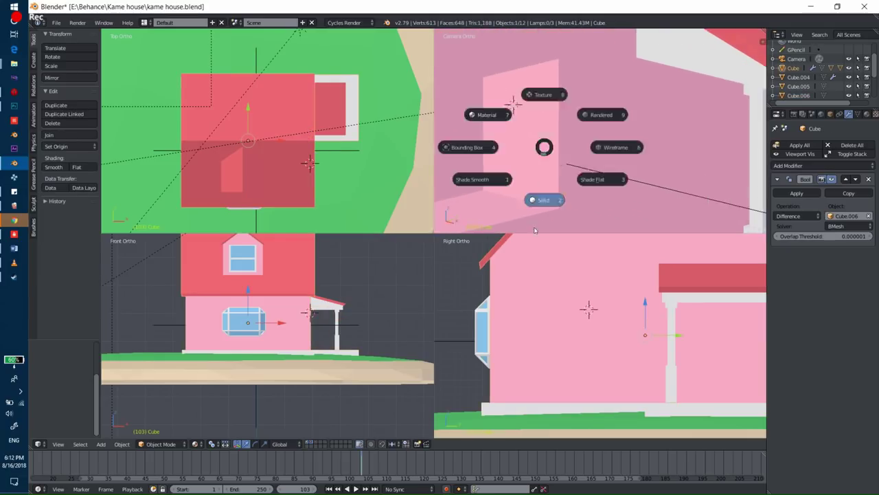
{"action": "left_click", "coordinate": [535, 230]}
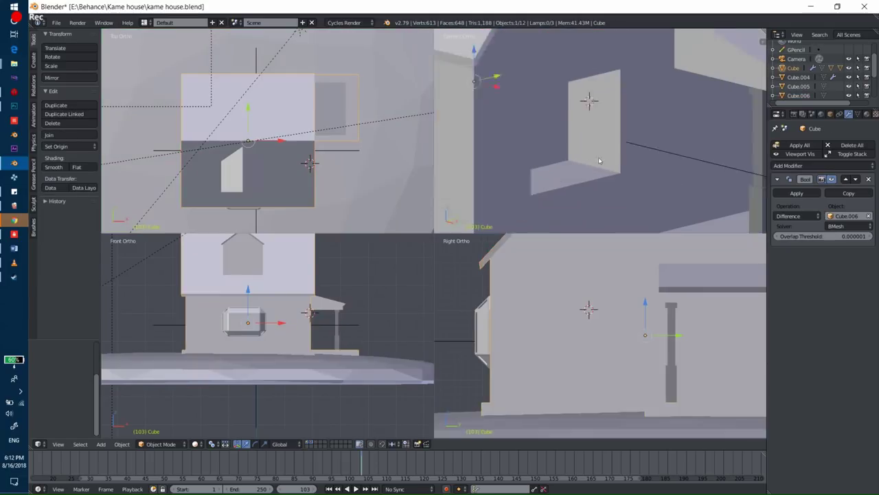
{"action": "key", "text": "ctrl+alt+q"}
{"action": "scroll", "coordinate": [522, 199], "scroll_direction": "up", "scroll_amount": 3}
{"action": "key", "text": "a"}
{"action": "scroll", "coordinate": [487, 217], "scroll_direction": "up", "scroll_amount": 3}
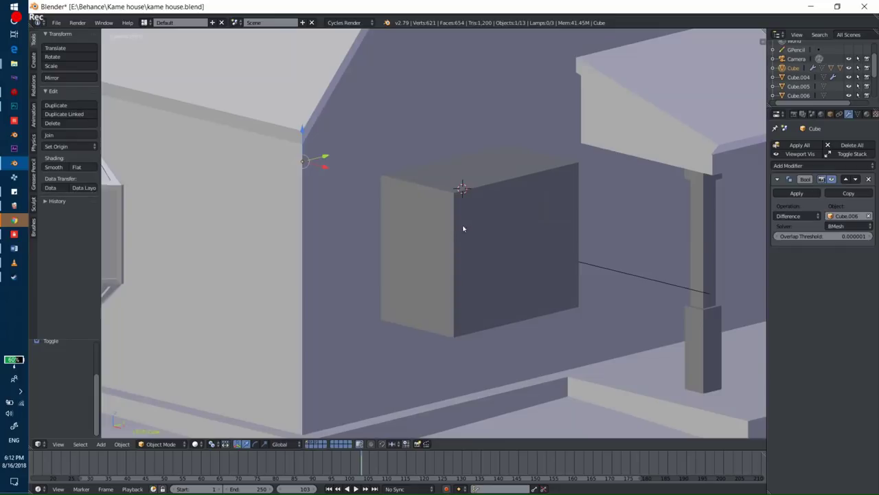
Step: Flatten the new Cube.007 along X into a door panel inside the opening
{"action": "key", "text": "s"}
{"action": "key", "text": "x"}
{"action": "left_click", "coordinate": [479, 239]}
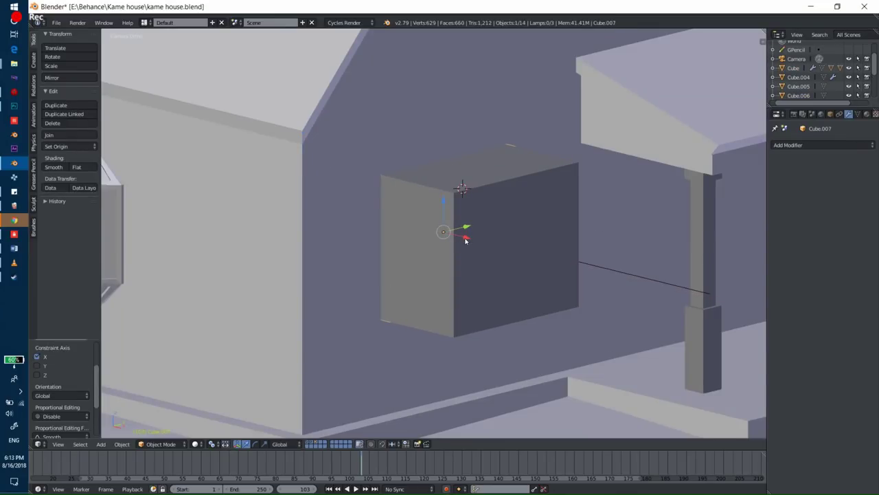
{"action": "key", "text": "x"}
{"action": "left_click", "coordinate": [474, 254]}
{"action": "key", "text": "z"}
{"action": "left_click", "coordinate": [522, 245]}
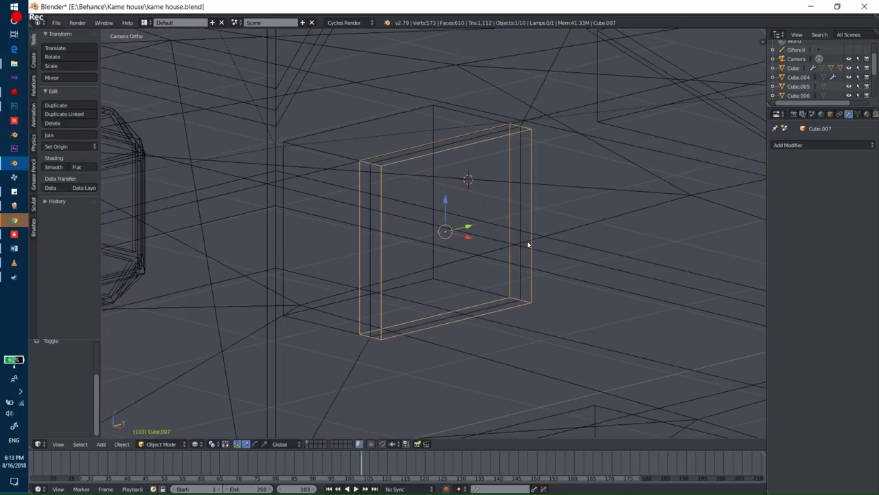
{"action": "left_click", "coordinate": [547, 252]}
Step: In Edit Mode, split the door with a centred vertical loop cut and select both halves
{"action": "key", "text": "Tab"}
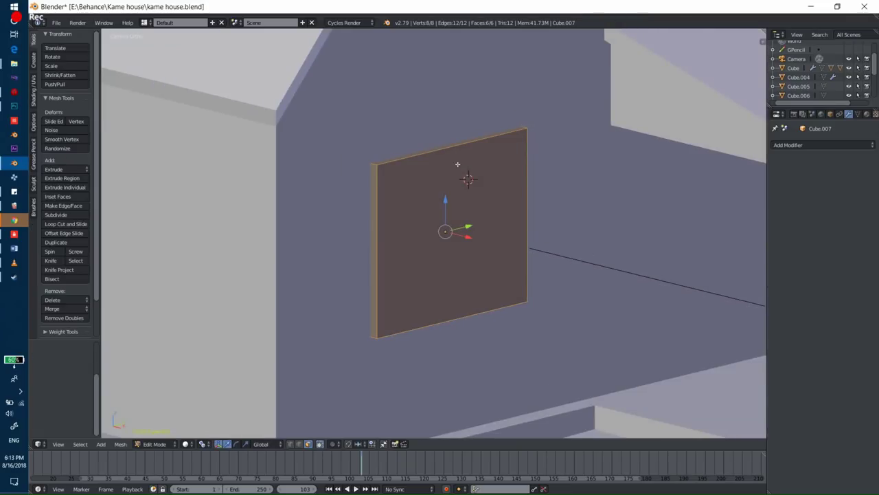
{"action": "key", "text": "ctrl+r"}
{"action": "left_click", "coordinate": [457, 163]}
{"action": "right_click", "coordinate": [456, 163]}
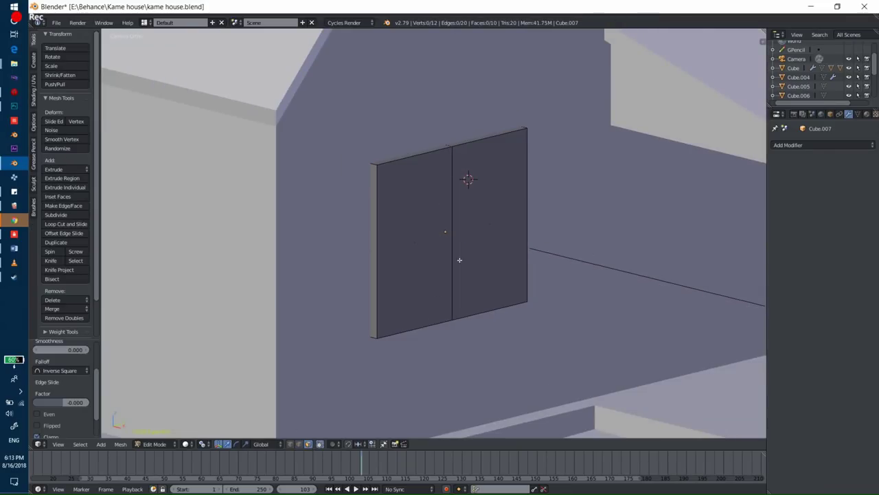
{"action": "right_click", "coordinate": [487, 190]}
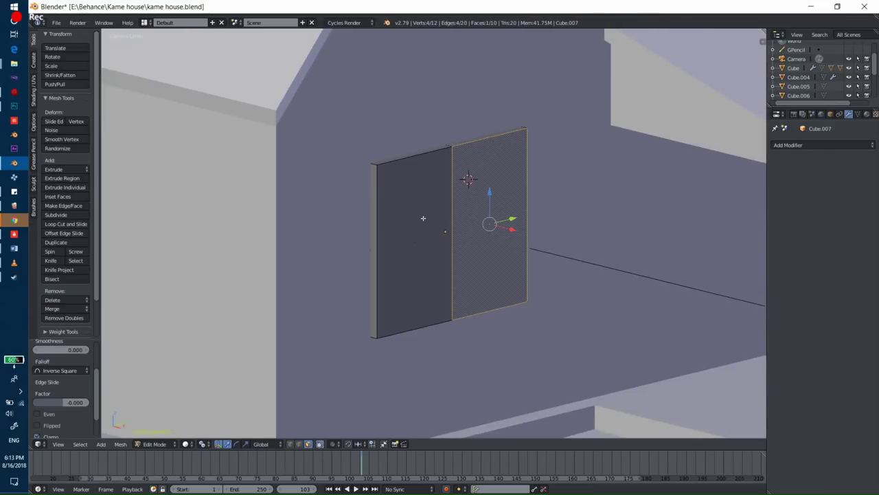
{"action": "right_click", "coordinate": [423, 218], "text": "shift"}
Step: Inset both door faces, narrow them along Y, and extrude them inward as recessed panes
{"action": "key", "text": "i"}
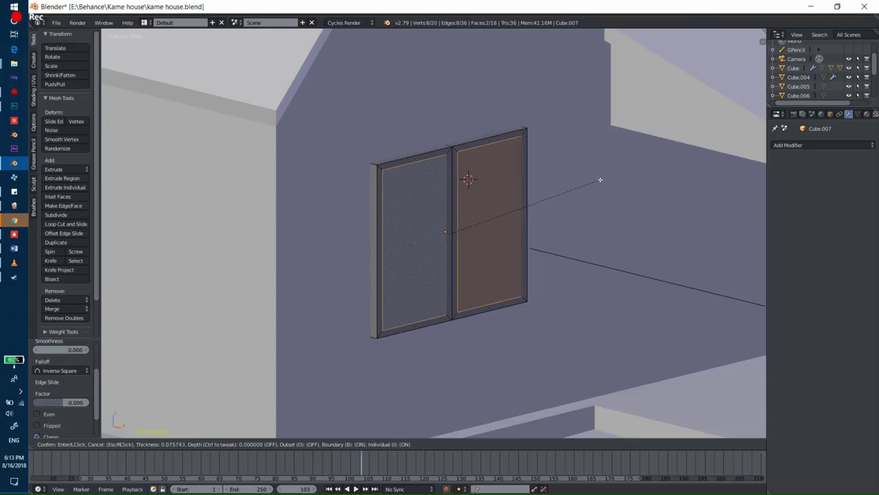
{"action": "left_click", "coordinate": [600, 180]}
{"action": "key", "text": "s"}
{"action": "key", "text": "y"}
{"action": "left_click", "coordinate": [590, 186]}
{"action": "key", "text": "e"}
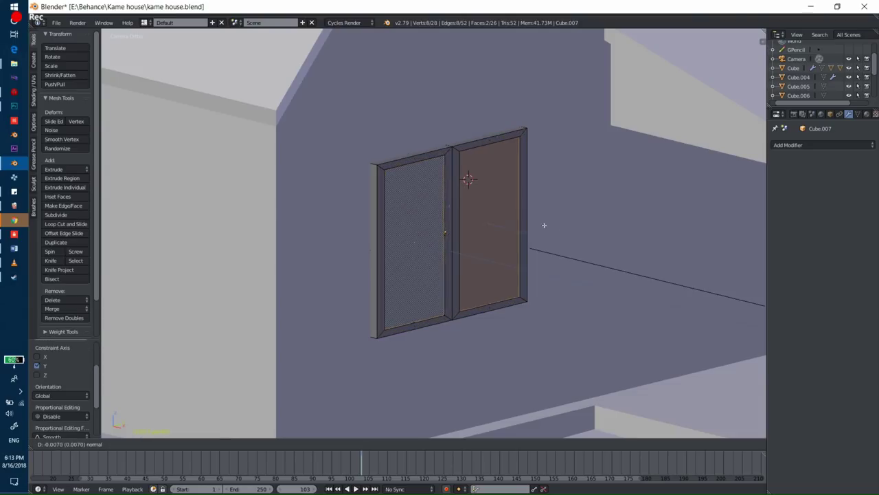
{"action": "left_click", "coordinate": [504, 223]}
Step: Assign Material.003 to the door and the glass material to the recessed panes
{"action": "left_click", "coordinate": [866, 113]}
{"action": "scroll", "coordinate": [824, 220], "scroll_direction": "up", "scroll_amount": 3}
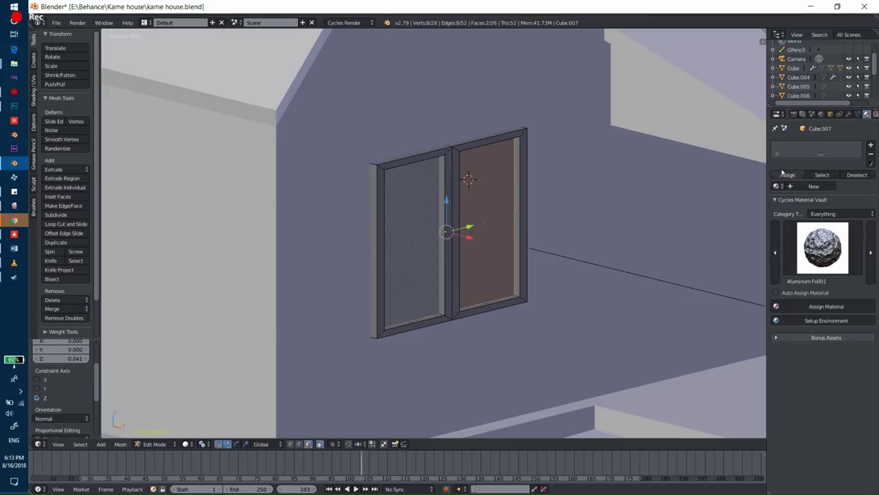
{"action": "left_click", "coordinate": [777, 186]}
{"action": "left_click", "coordinate": [707, 235]}
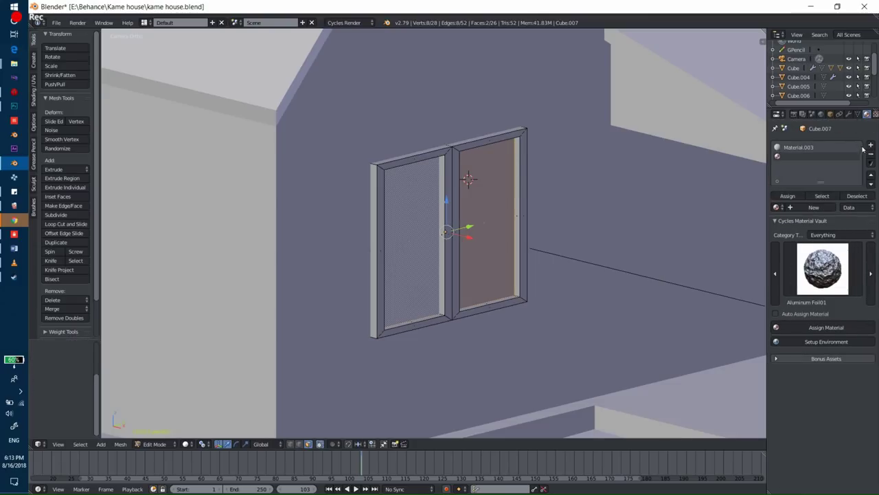
{"action": "left_click", "coordinate": [777, 207]}
{"action": "left_click", "coordinate": [721, 230]}
{"action": "left_click", "coordinate": [776, 207]}
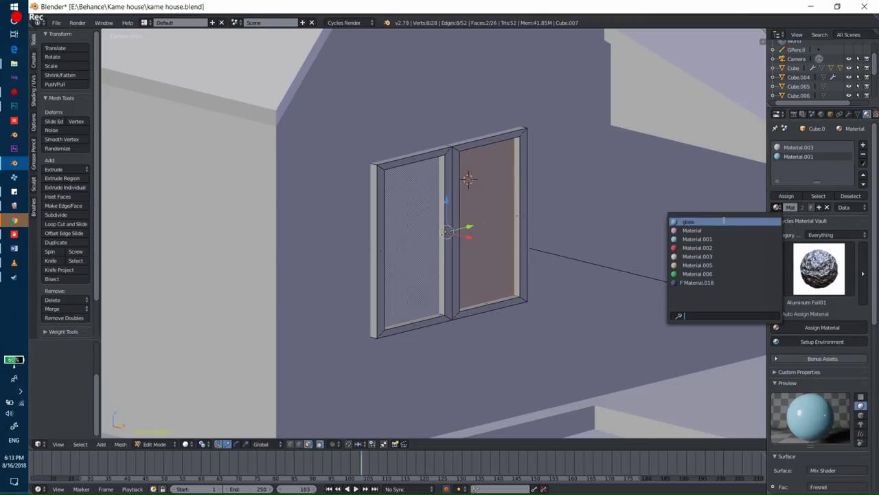
{"action": "left_click", "coordinate": [721, 220]}
Step: Preview the door in rendered shading, then return to solid view and Edit Mode
{"action": "key", "text": "Tab"}
{"action": "scroll", "coordinate": [481, 207], "scroll_direction": "down", "scroll_amount": 8}
{"action": "key", "text": "shift+z"}
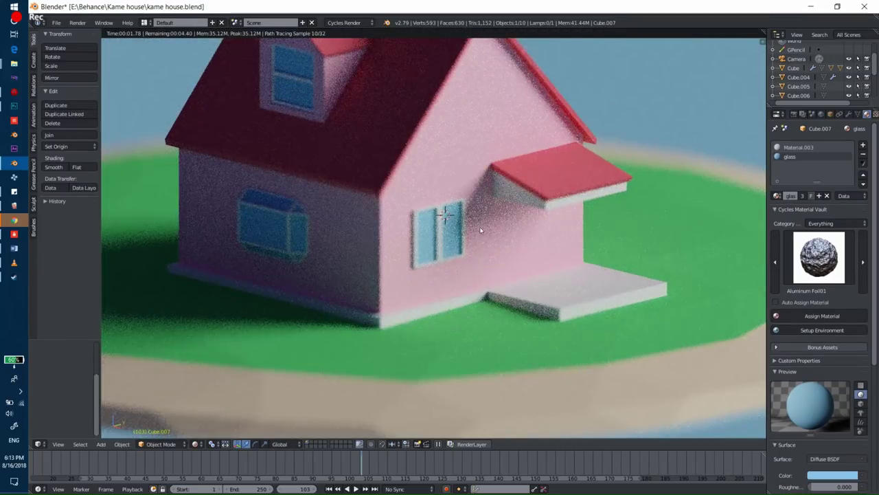
{"action": "key", "text": "shift+z"}
{"action": "key", "text": "Tab"}
{"action": "scroll", "coordinate": [447, 234], "scroll_direction": "up", "scroll_amount": 5}
{"action": "scroll", "coordinate": [414, 240], "scroll_direction": "up", "scroll_amount": 2}
{"action": "scroll", "coordinate": [414, 240], "scroll_direction": "up", "scroll_amount": 2}
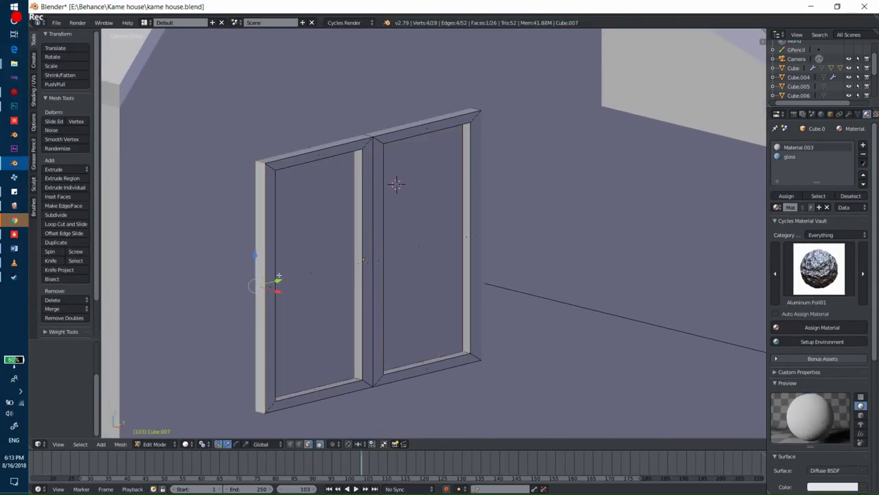
Step: Duplicate the door frame edge along X and extrude it leftward to form a left panel
{"action": "middle_click_drag", "start_coordinate": [278, 275], "coordinate": [408, 263], "text": "shift"}
{"action": "key", "text": "shift+d"}
{"action": "key", "text": "x"}
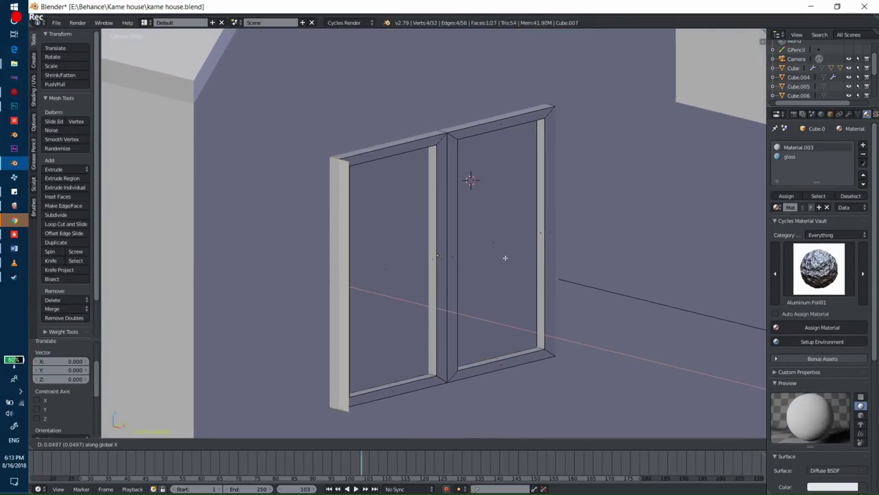
{"action": "left_click", "coordinate": [505, 258]}
{"action": "key", "text": "e"}
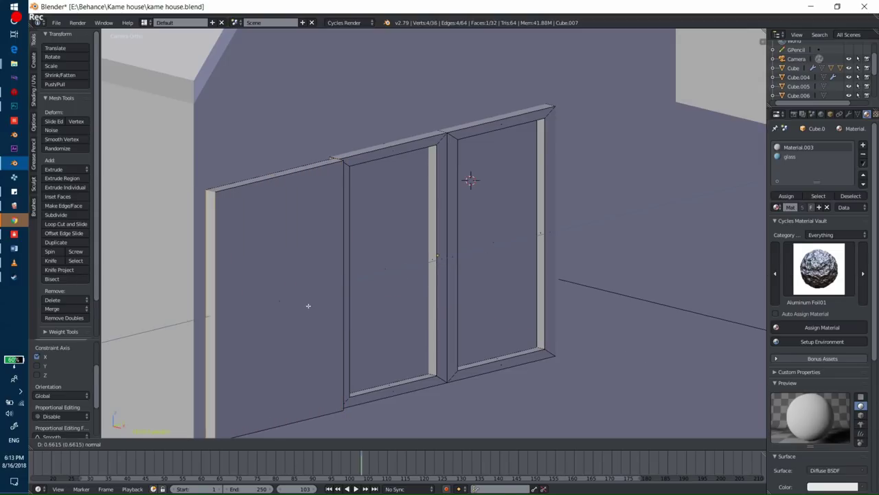
{"action": "left_click", "coordinate": [308, 305]}
Step: Inset the left panel's face and scale the inner face along Y
{"action": "middle_click_drag", "start_coordinate": [487, 191], "coordinate": [522, 154], "text": "shift"}
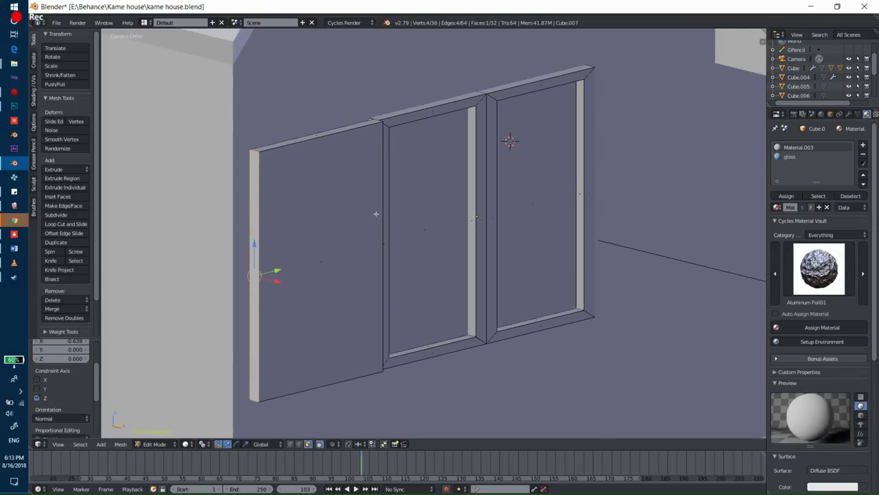
{"action": "key", "text": "e"}
{"action": "key", "text": "s"}
{"action": "left_click", "coordinate": [439, 218]}
{"action": "key", "text": "s"}
{"action": "key", "text": "y"}
{"action": "left_click", "coordinate": [443, 213]}
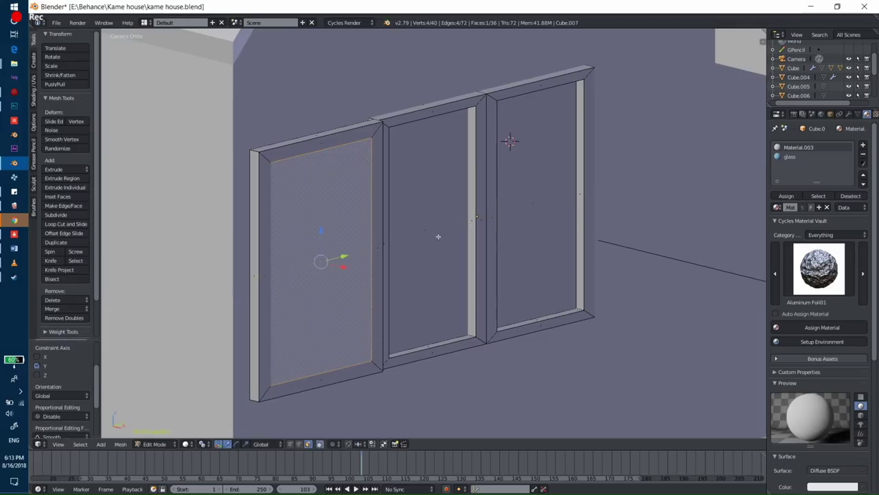
{"action": "key", "text": "a"}
{"action": "key", "text": "z"}
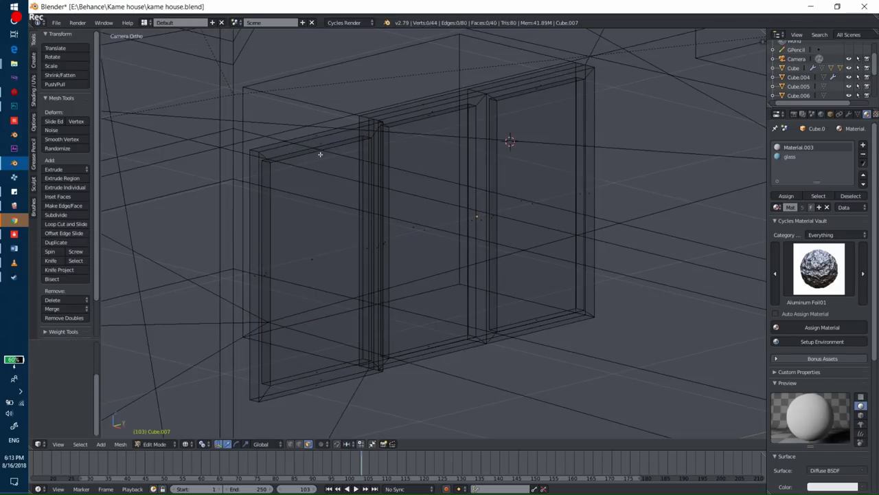
Step: Extrude the panel's inner face and scale it along X, Y and Z to recess it
{"action": "right_click", "coordinate": [313, 239]}
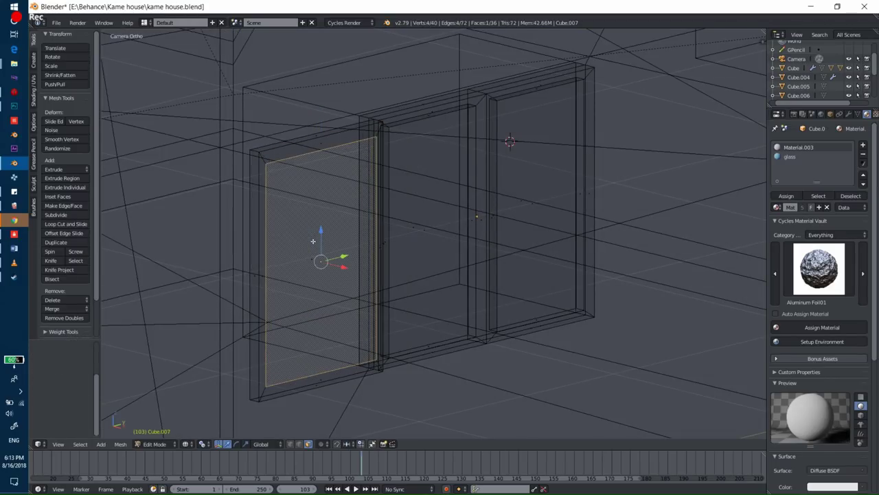
{"action": "key", "text": "e"}
{"action": "key", "text": "s"}
{"action": "key", "text": "x"}
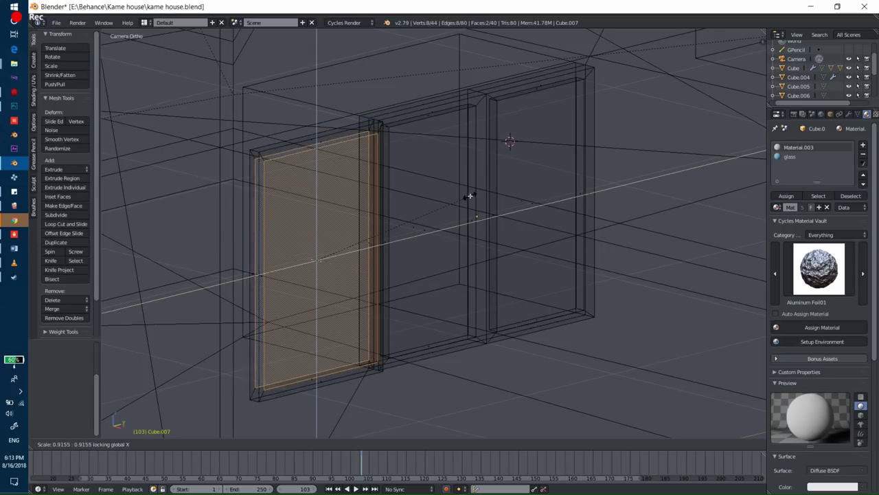
{"action": "left_click", "coordinate": [469, 196]}
{"action": "key", "text": "z"}
{"action": "key", "text": "s"}
{"action": "key", "text": "y"}
{"action": "left_click", "coordinate": [454, 217]}
{"action": "key", "text": "s"}
{"action": "key", "text": "z"}
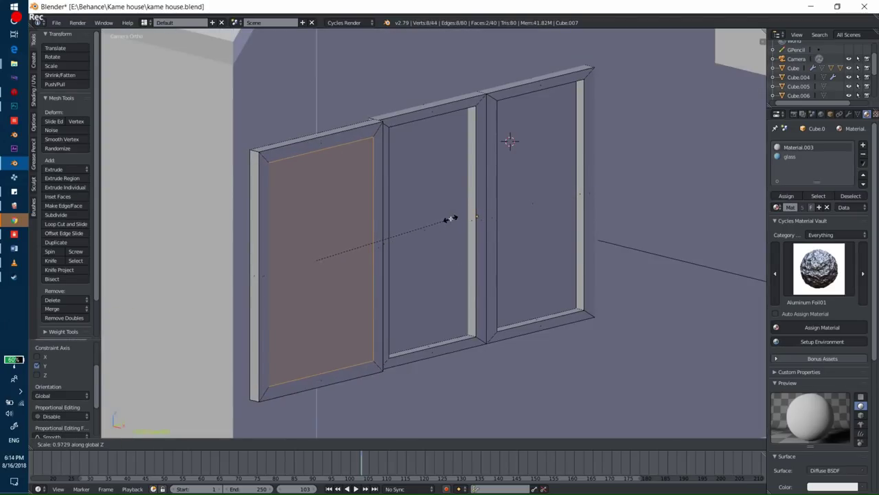
{"action": "left_click", "coordinate": [444, 219]}
Step: In wireframe, select the top strip inside the panel and resize it along Z
{"action": "key", "text": "ctrl+e"}
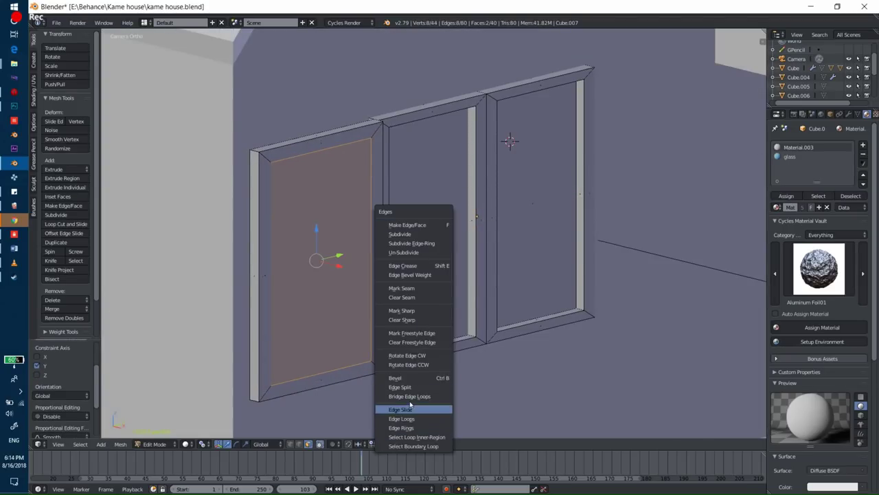
{"action": "key", "text": "Escape"}
{"action": "key", "text": "z"}
{"action": "left_click", "coordinate": [393, 143]}
{"action": "key", "text": "s"}
{"action": "key", "text": "z"}
{"action": "left_click", "coordinate": [410, 148]}
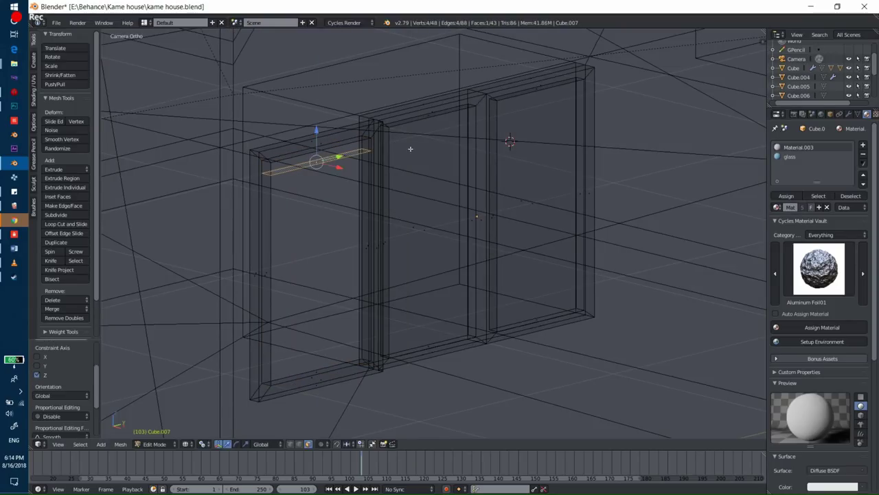
Step: Set the strip's thickness, lower it inside the frame, and extrude it into the first slat
{"action": "key", "text": "s"}
{"action": "key", "text": "y"}
{"action": "left_click", "coordinate": [403, 213]}
{"action": "key", "text": "z"}
{"action": "key", "text": "g"}
{"action": "key", "text": "z"}
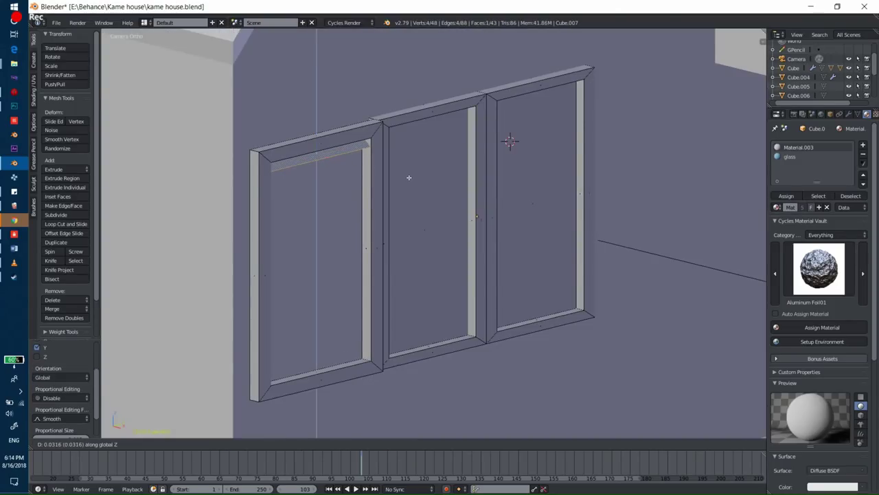
{"action": "left_click", "coordinate": [408, 177]}
{"action": "key", "text": "e"}
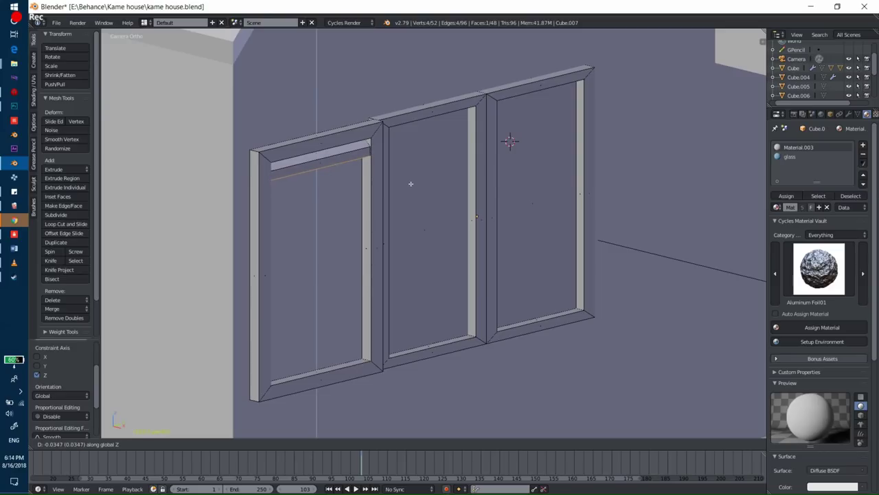
{"action": "left_click", "coordinate": [411, 183]}
Step: Duplicate the slat just below and repeat the copy to stack slats down the panel
{"action": "key", "text": "a"}
{"action": "key", "text": "l"}
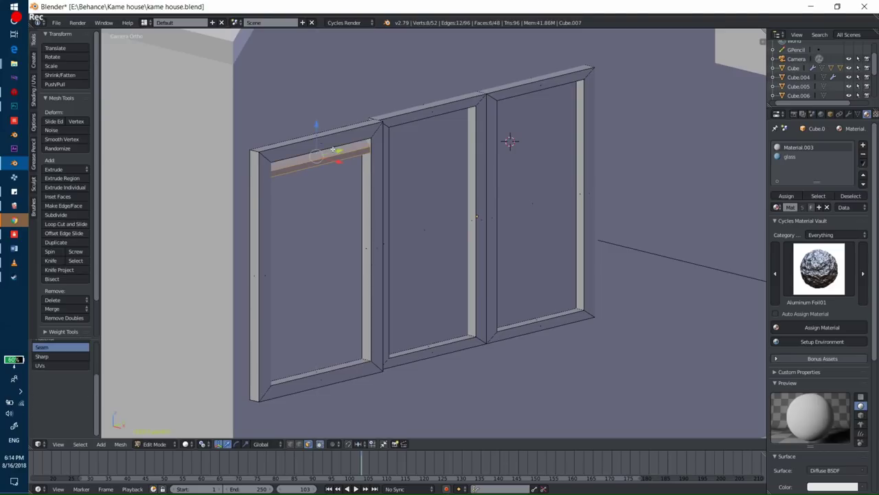
{"action": "key", "text": "shift+d"}
{"action": "left_click", "coordinate": [338, 165]}
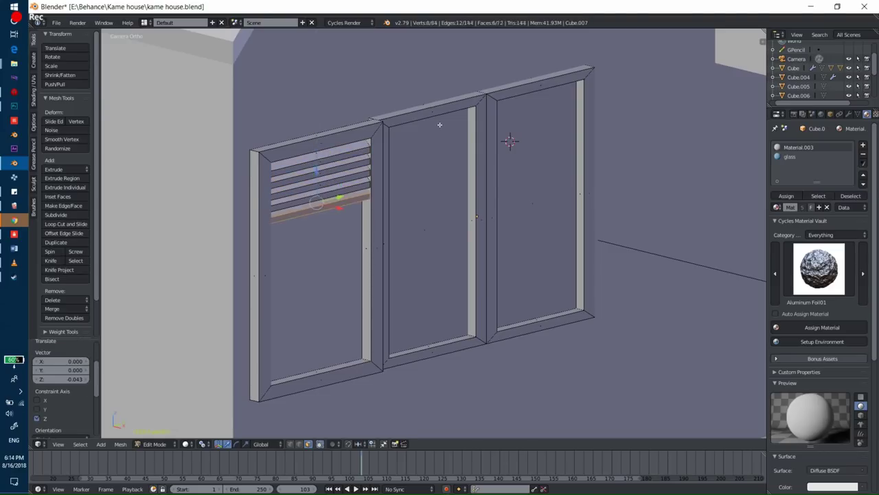
{"action": "key", "text": "shift+r"}
{"action": "key", "text": "shift+r"}
{"action": "key", "text": "shift+r"}
{"action": "key", "text": "shift+r"}
{"action": "key", "text": "shift+r"}
{"action": "key", "text": "shift+r"}
{"action": "key", "text": "shift+r"}
{"action": "key", "text": "shift+r"}
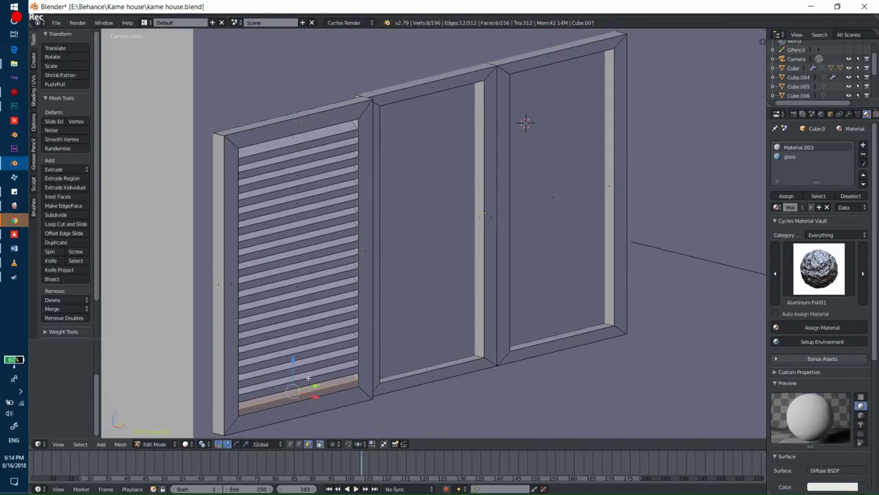
Step: Copy the whole louvered shutter along Y to the right side of the door, then return to object mode
{"action": "key", "text": "l"}
{"action": "key", "text": "l"}
{"action": "key", "text": "l"}
{"action": "key", "text": "l"}
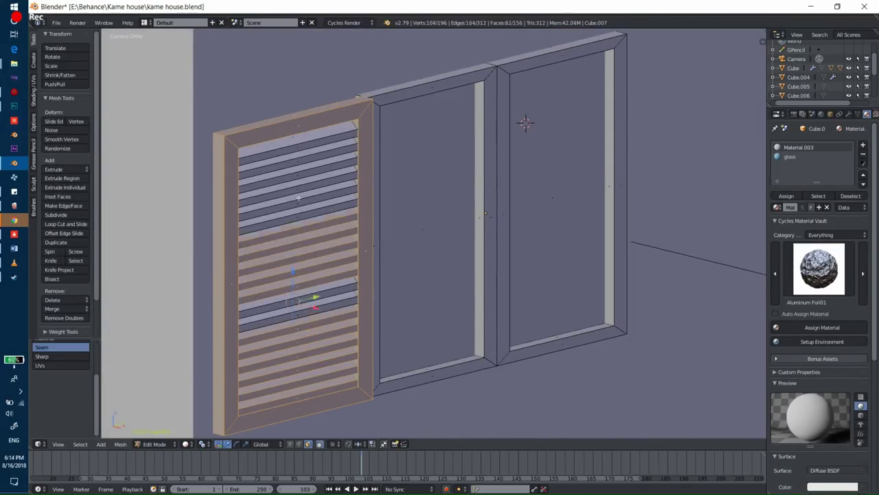
{"action": "key", "text": "l"}
{"action": "key", "text": "l"}
{"action": "key", "text": "l"}
{"action": "scroll", "coordinate": [301, 315], "scroll_direction": "down", "scroll_amount": 4}
{"action": "key", "text": "shift+d"}
{"action": "key", "text": "y"}
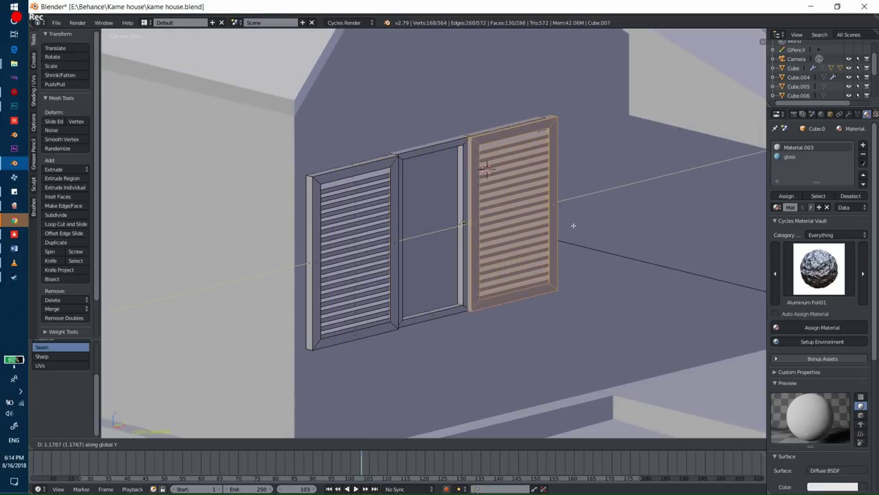
{"action": "left_click", "coordinate": [650, 193]}
{"action": "key", "text": "Tab"}
{"action": "scroll", "coordinate": [649, 193], "scroll_direction": "down", "scroll_amount": 5}
Step: Scale the shuttered door window vertically along Z, checking it in the Cycles rendered preview
{"action": "key", "text": "shift+z"}
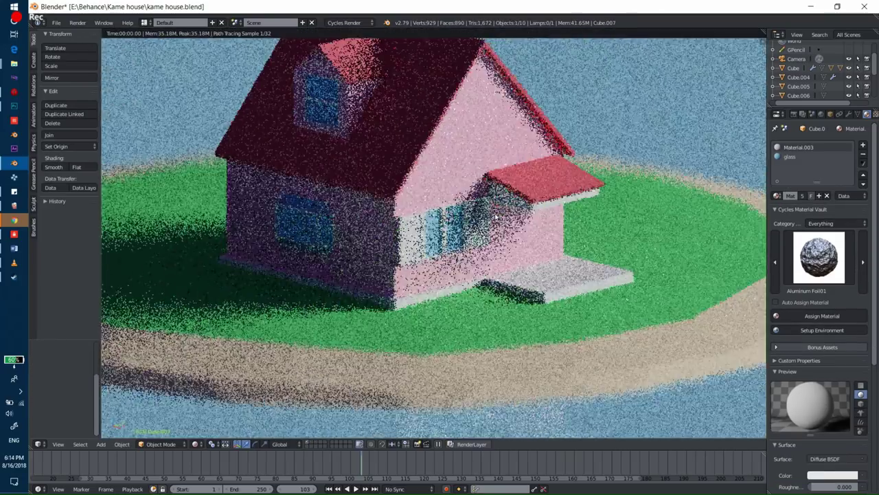
{"action": "key", "text": "shift+z"}
{"action": "scroll", "coordinate": [500, 221], "scroll_direction": "up", "scroll_amount": 5}
{"action": "key", "text": "Tab"}
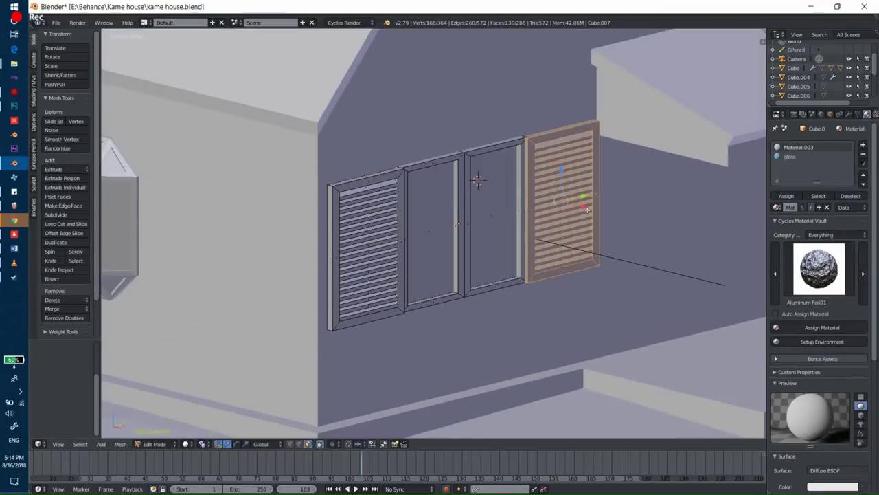
{"action": "key", "text": "Tab"}
{"action": "key", "text": "s"}
{"action": "key", "text": "z"}
{"action": "left_click", "coordinate": [611, 175]}
{"action": "key", "text": "shift+z"}
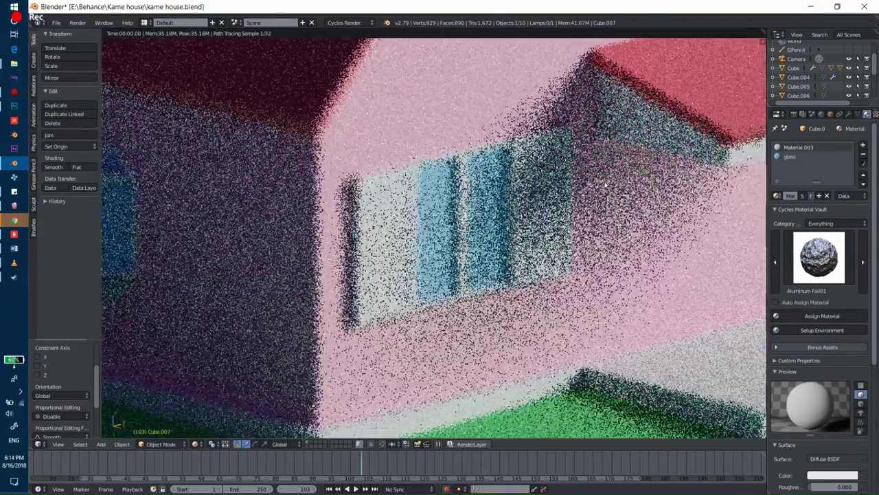
{"action": "scroll", "coordinate": [604, 183], "scroll_direction": "down", "scroll_amount": 5}
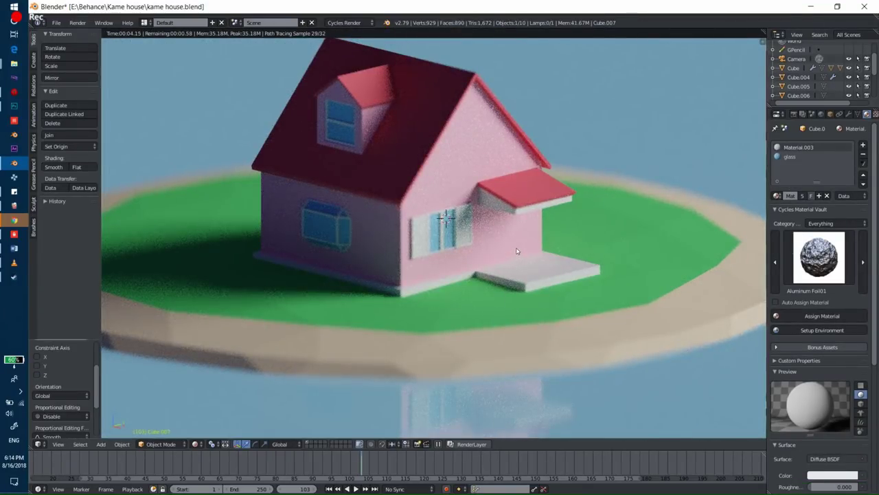
{"action": "key", "text": "shift+z"}
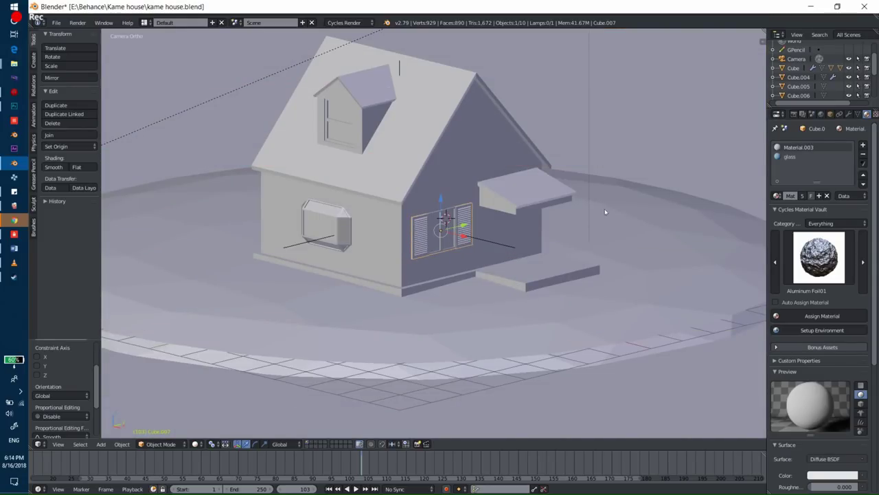
Step: Move the two porch posts from layer 2 onto the house's layer 1
{"action": "middle_click_drag", "start_coordinate": [605, 212], "coordinate": [441, 147]}
{"action": "scroll", "coordinate": [510, 255], "scroll_direction": "up", "scroll_amount": 5}
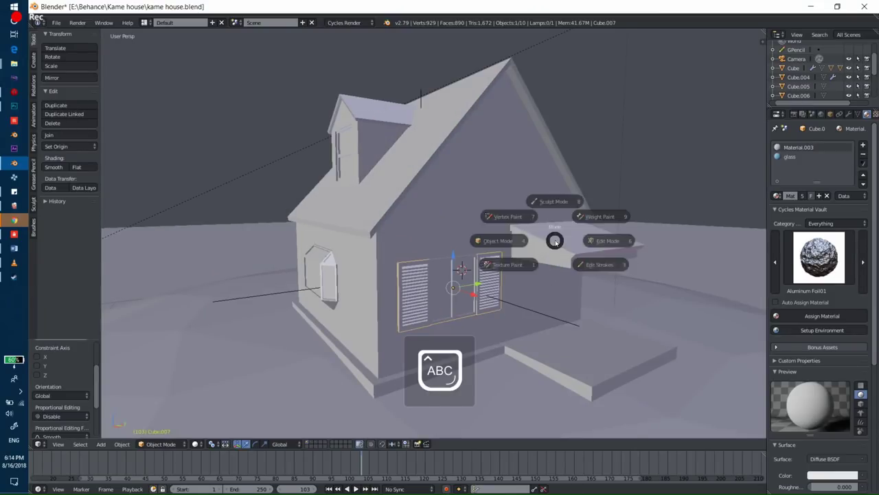
{"action": "middle_click_drag", "start_coordinate": [565, 235], "coordinate": [479, 217]}
{"action": "key", "text": "2"}
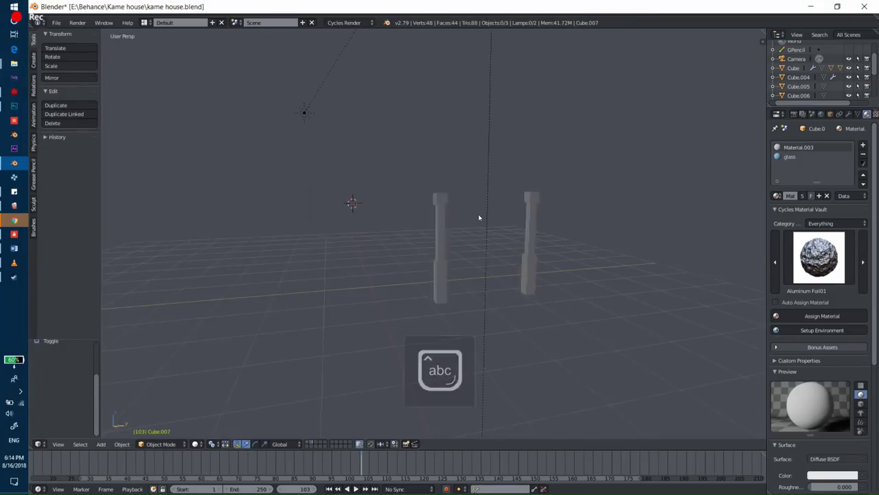
{"action": "key", "text": "1"}
{"action": "key", "text": "2"}
{"action": "left_click", "coordinate": [442, 234]}
{"action": "key", "text": "1"}
{"action": "key", "text": "2"}
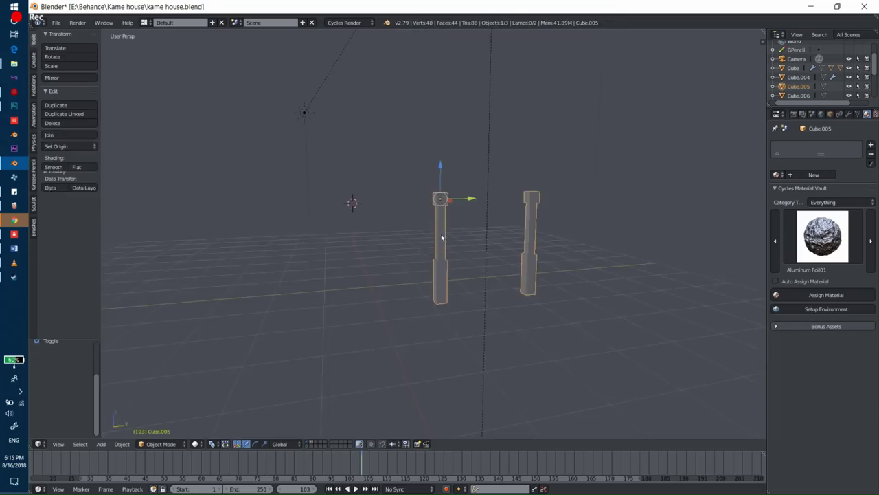
{"action": "key", "text": "1"}
{"action": "key", "text": "shift+2"}
Step: Preview the porch rendered in Cycles through the scene camera, then return to solid shading near the dormer
{"action": "middle_click_drag", "start_coordinate": [442, 236], "coordinate": [450, 277]}
{"action": "key", "text": "shift+z"}
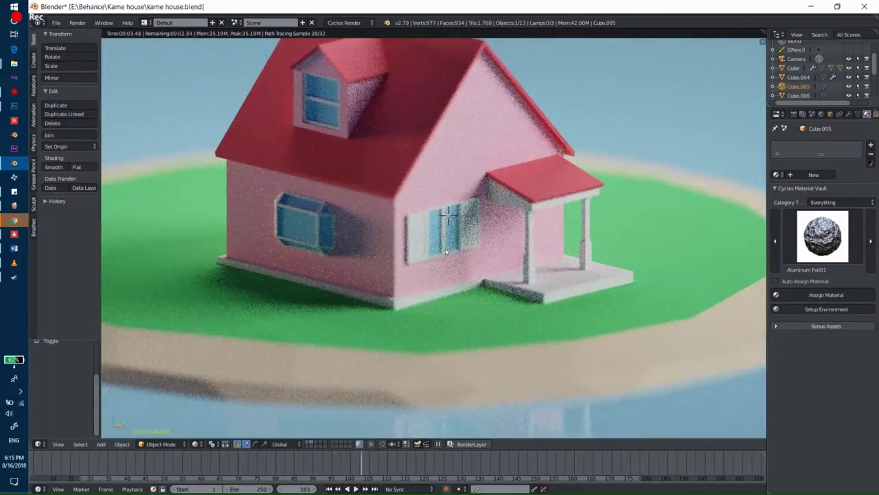
{"action": "key", "text": "KP_0"}
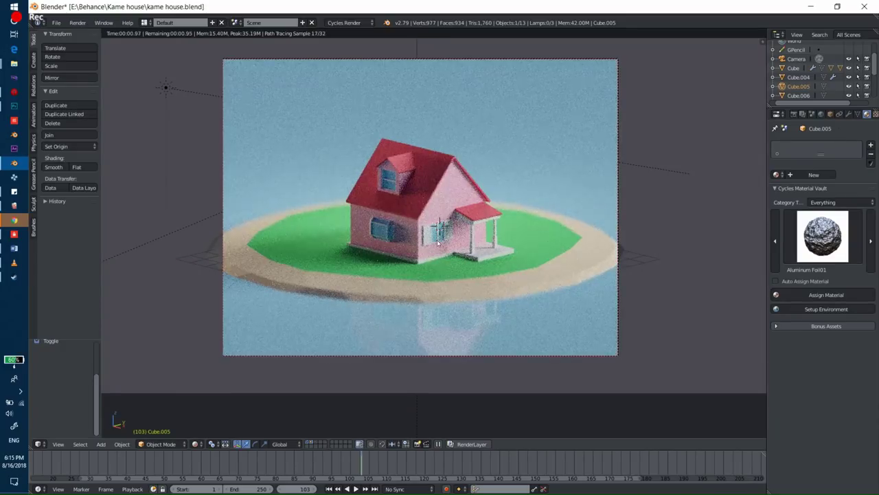
{"action": "key", "text": "shift+z"}
{"action": "scroll", "coordinate": [436, 242], "scroll_direction": "up", "scroll_amount": 3}
{"action": "scroll", "coordinate": [440, 241], "scroll_direction": "up", "scroll_amount": 2}
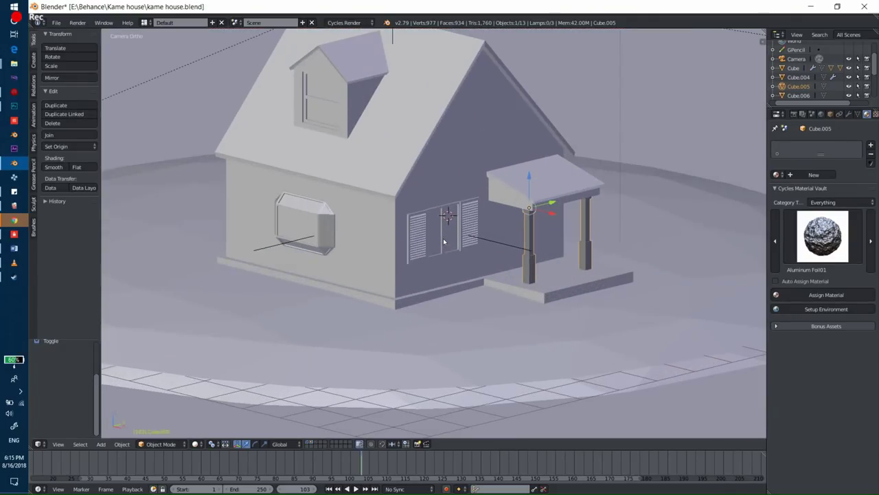
{"action": "scroll", "coordinate": [443, 242], "scroll_direction": "up", "scroll_amount": 2}
{"action": "scroll", "coordinate": [443, 242], "scroll_direction": "down", "scroll_amount": 4}
{"action": "scroll", "coordinate": [444, 242], "scroll_direction": "up", "scroll_amount": 2}
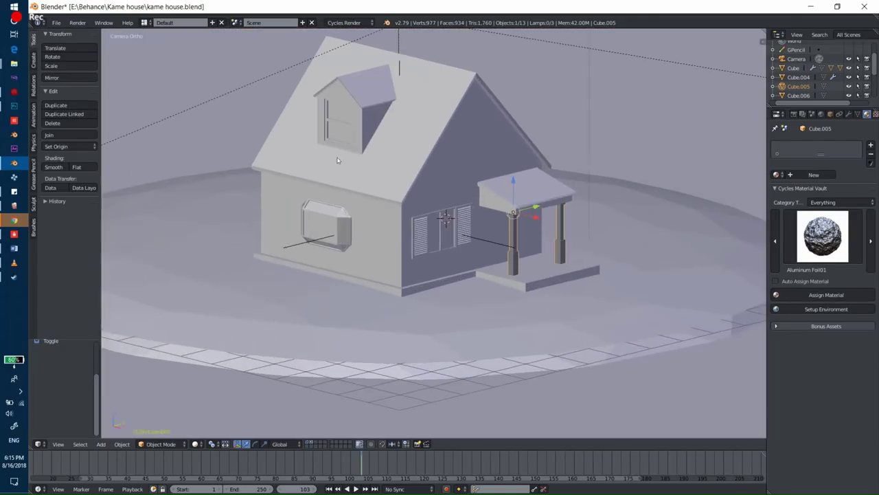
{"action": "middle_click_drag", "start_coordinate": [444, 241], "coordinate": [472, 270], "text": "shift"}
Step: Select the dormer Cube.001 and enter its mesh editing
{"action": "right_click", "coordinate": [384, 148]}
{"action": "scroll", "coordinate": [503, 156], "scroll_direction": "up", "scroll_amount": 2}
{"action": "key", "text": "Tab"}
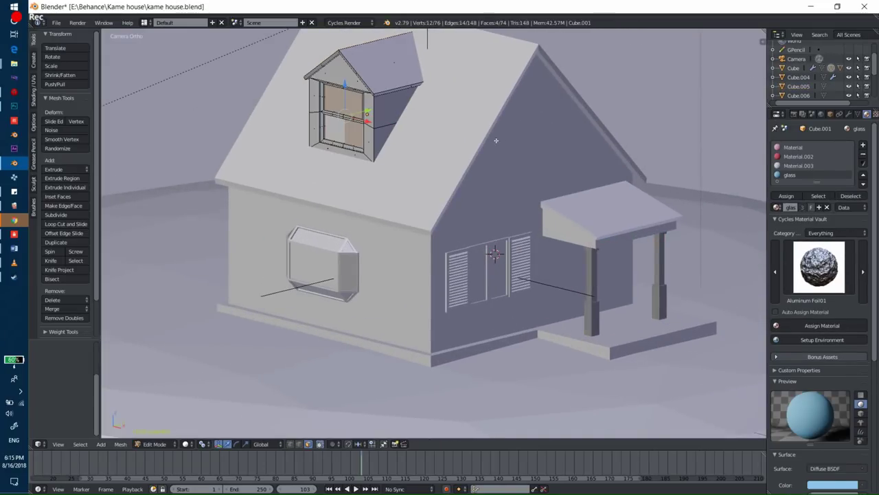
{"action": "scroll", "coordinate": [358, 125], "scroll_direction": "up", "scroll_amount": 1}
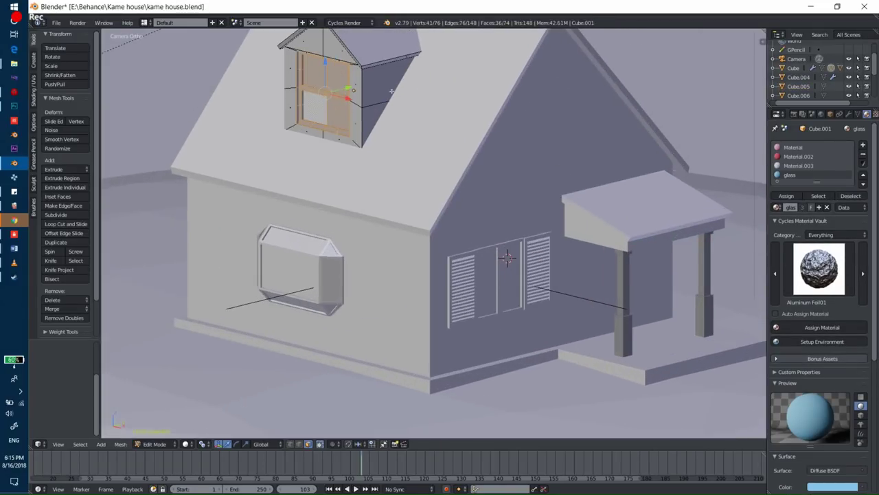
{"action": "scroll", "coordinate": [359, 125], "scroll_direction": "up", "scroll_amount": 3}
Step: Scale the dormer window along Y and shift it vertically, then start another Y scale
{"action": "key", "text": "s"}
{"action": "key", "text": "y"}
{"action": "left_click", "coordinate": [467, 194]}
{"action": "key", "text": "g"}
{"action": "key", "text": "z"}
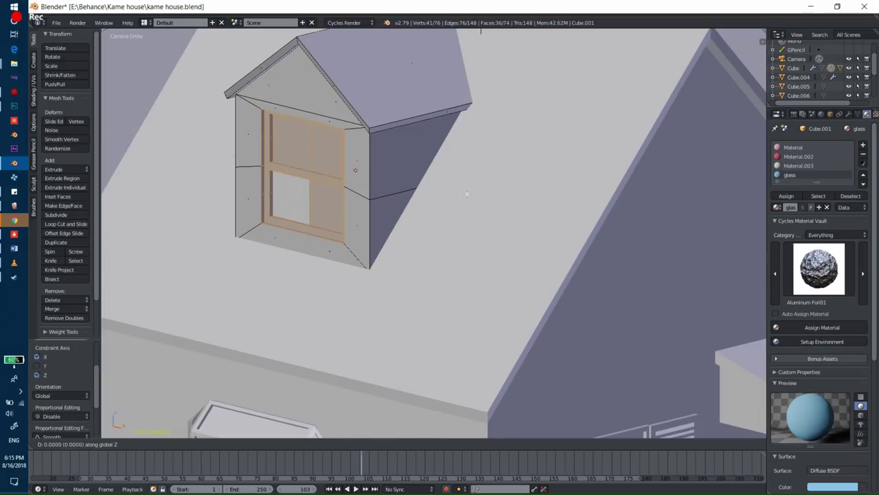
{"action": "left_click", "coordinate": [463, 233]}
{"action": "key", "text": "s"}
{"action": "key", "text": "shift+y"}
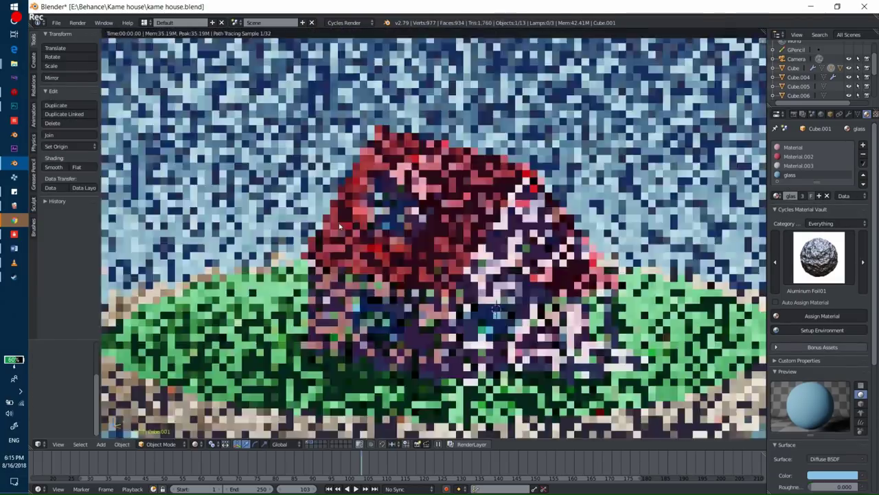
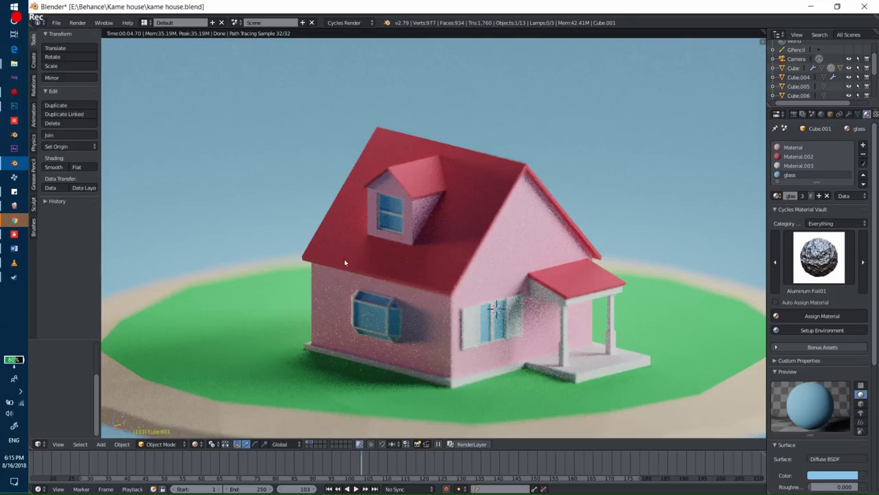
Step: Select the shuttered window and dissolve its middle panes into a single face
{"action": "key", "text": "shift+z"}
{"action": "scroll", "coordinate": [349, 195], "scroll_direction": "up", "scroll_amount": 4}
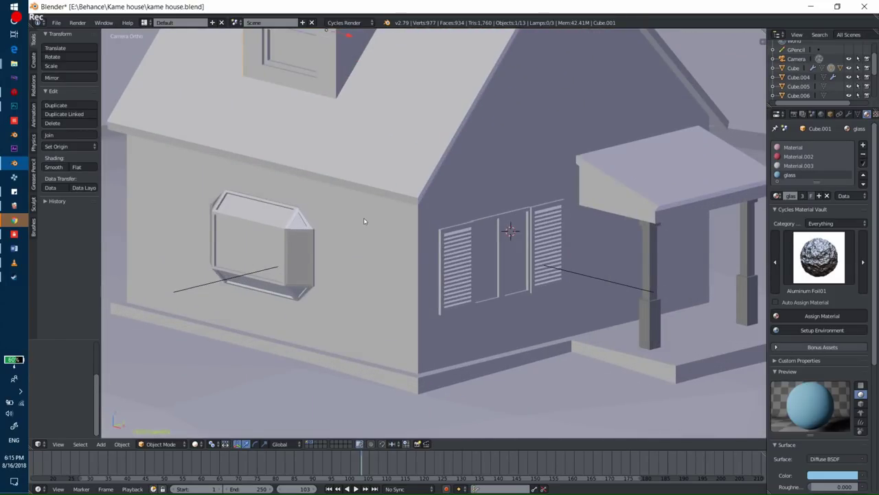
{"action": "scroll", "coordinate": [539, 314], "scroll_direction": "up", "scroll_amount": 1}
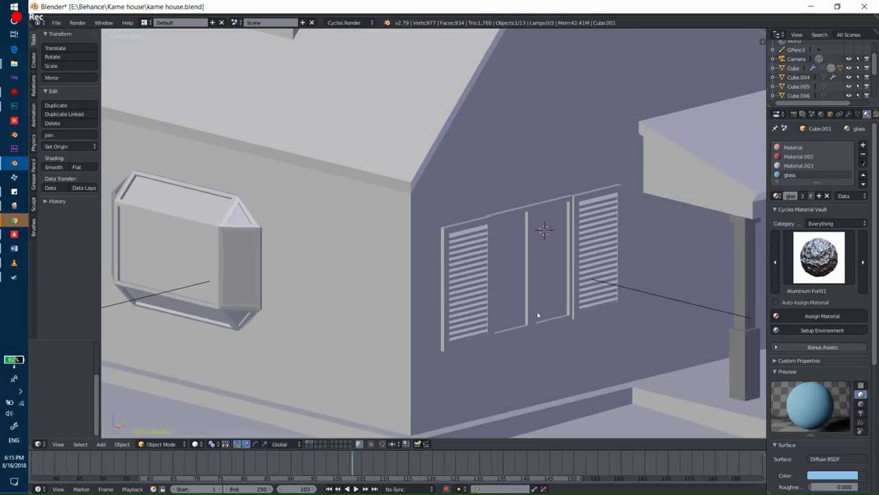
{"action": "scroll", "coordinate": [520, 230], "scroll_direction": "up", "scroll_amount": 1}
{"action": "scroll", "coordinate": [528, 237], "scroll_direction": "up", "scroll_amount": 2}
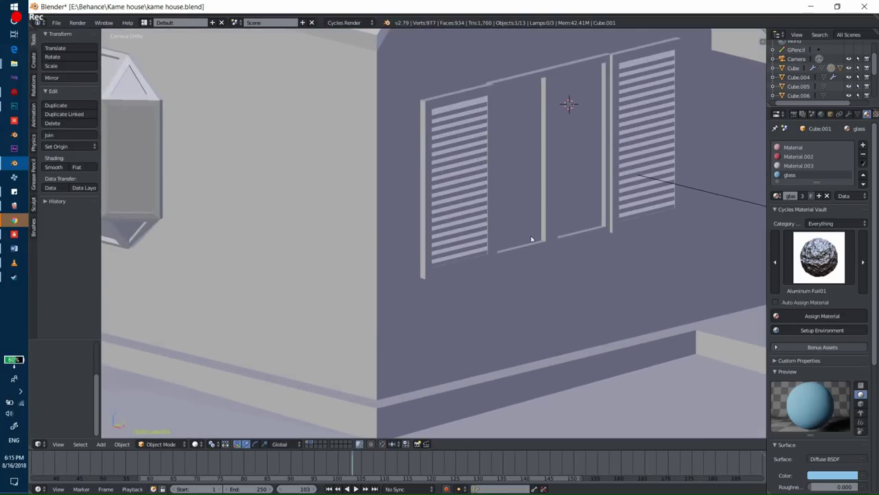
{"action": "right_click", "coordinate": [532, 184]}
{"action": "key", "text": "KP_Decimal"}
{"action": "key", "text": "Tab"}
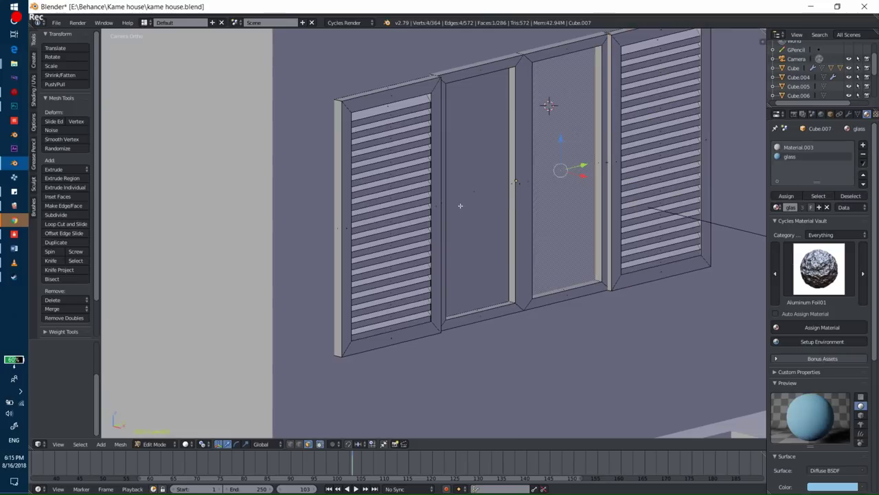
{"action": "key", "text": "x"}
{"action": "left_click", "coordinate": [442, 269]}
{"action": "key", "text": "ctrl+z"}
{"action": "key", "text": "x"}
{"action": "left_click", "coordinate": [471, 220]}
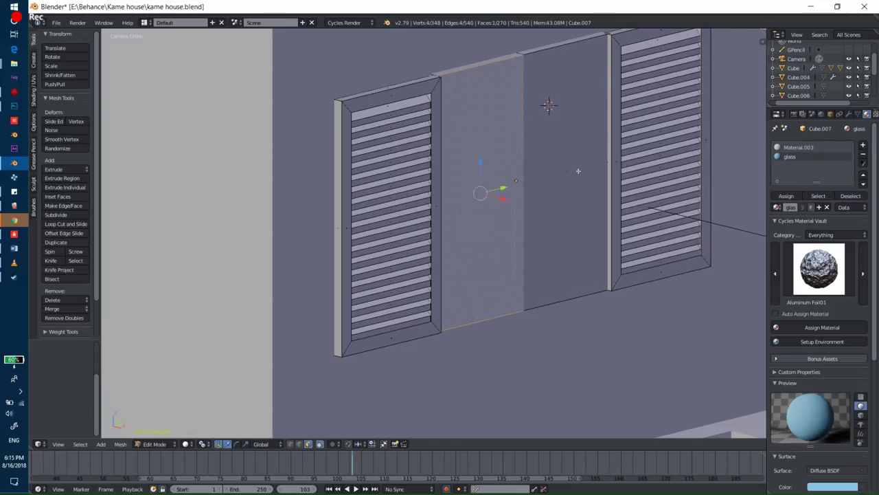
Step: Inset and recess the merged middle face, assigning it the glass material
{"action": "key", "text": "e"}
{"action": "key", "text": "s"}
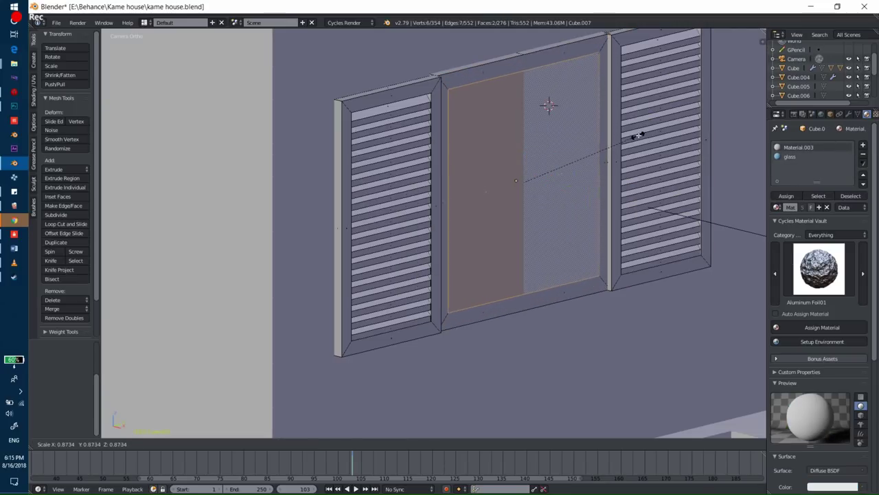
{"action": "left_click", "coordinate": [640, 136]}
{"action": "key", "text": "e"}
{"action": "left_click", "coordinate": [582, 166]}
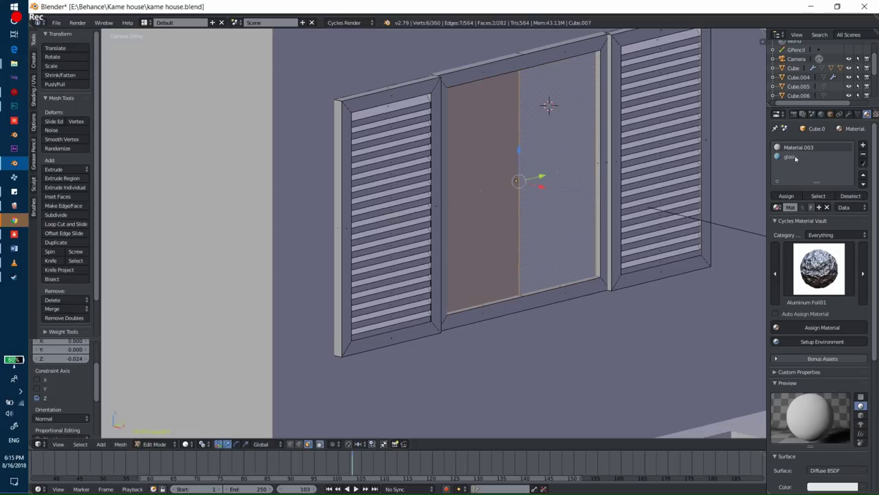
{"action": "left_click", "coordinate": [790, 157]}
{"action": "left_click", "coordinate": [822, 326]}
{"action": "key", "text": "Tab"}
Step: Narrow the window slightly along X and check it in rendered shading
{"action": "scroll", "coordinate": [551, 237], "scroll_direction": "down", "scroll_amount": 3}
{"action": "key", "text": "shift+z"}
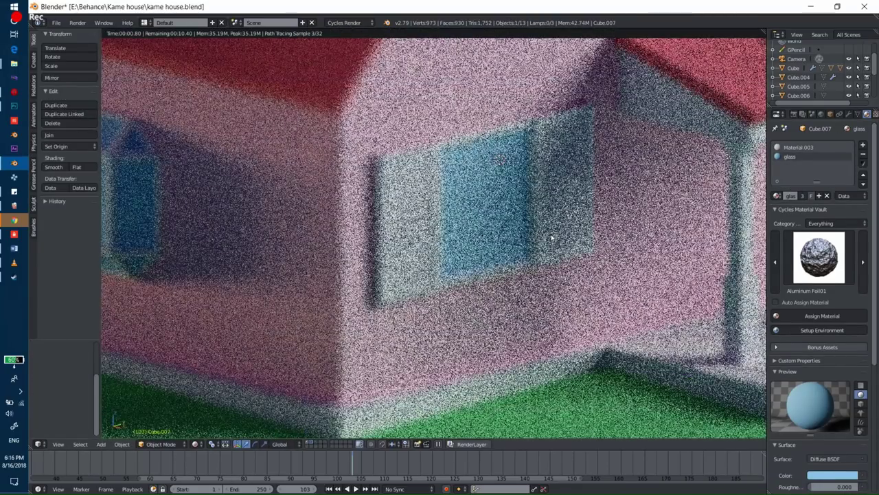
{"action": "key", "text": "shift+z"}
{"action": "key", "text": "s"}
{"action": "key", "text": "x"}
{"action": "left_click", "coordinate": [583, 231]}
{"action": "key", "text": "shift+z"}
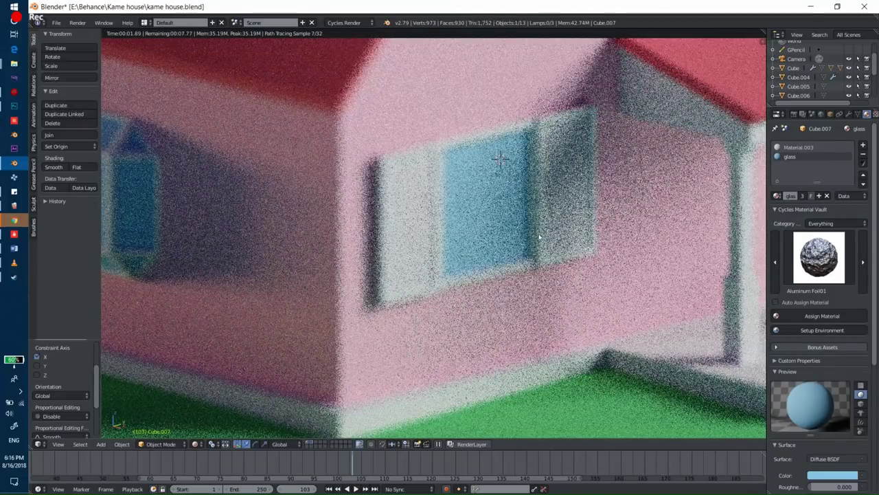
{"action": "key", "text": "shift+z"}
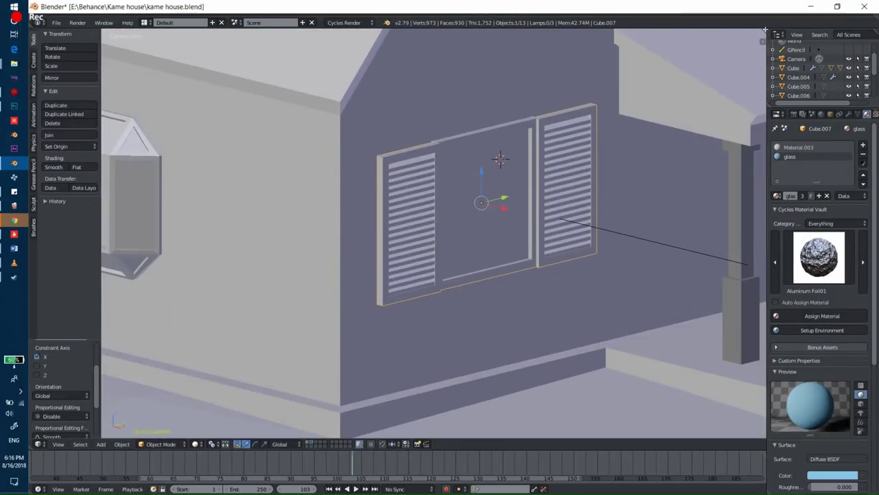
Step: Split the view and show the glass material's nodes in a Node Editor on the right
{"action": "left_click_drag", "start_coordinate": [764, 31], "coordinate": [500, 274]}
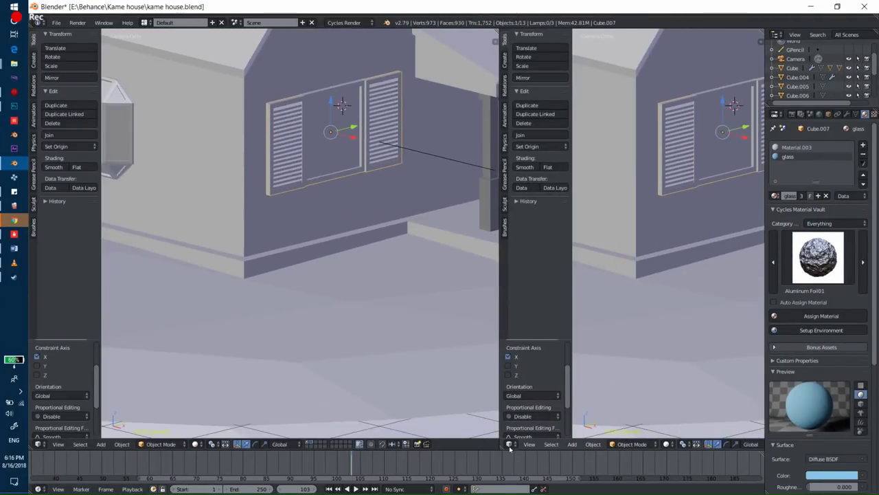
{"action": "left_click", "coordinate": [509, 445]}
{"action": "left_click", "coordinate": [536, 336]}
{"action": "middle_click_drag", "start_coordinate": [570, 293], "coordinate": [608, 290]}
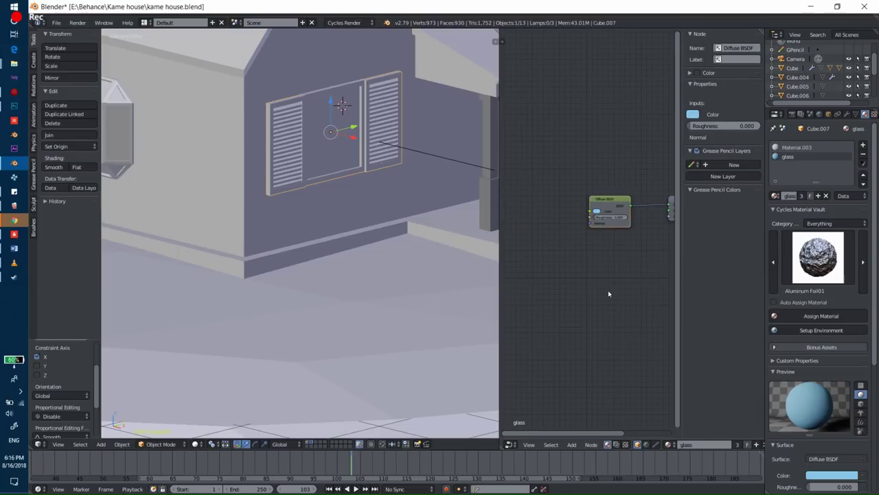
Step: Insert a Mix Shader onto the Diffuse BSDF's link to the output
{"action": "key", "text": "shift+a"}
{"action": "key", "text": "Escape"}
{"action": "key", "text": "shift+a"}
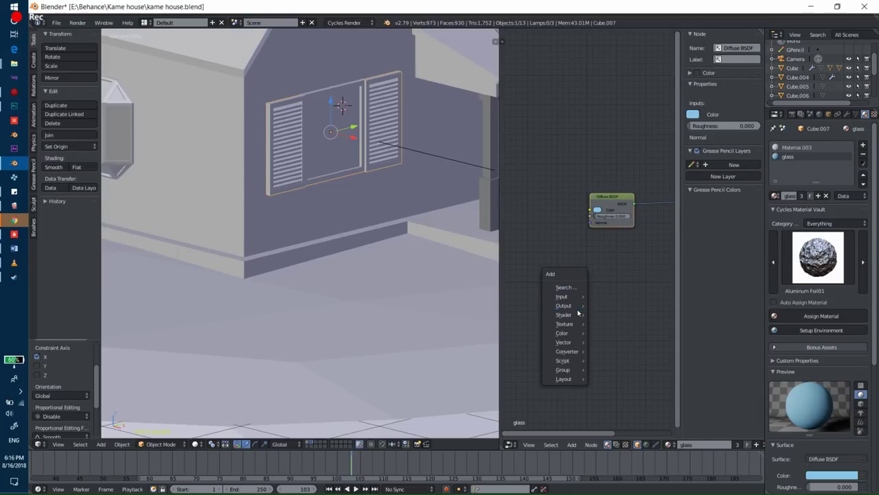
{"action": "left_click", "coordinate": [622, 337]}
{"action": "left_click", "coordinate": [645, 219]}
{"action": "key", "text": "n"}
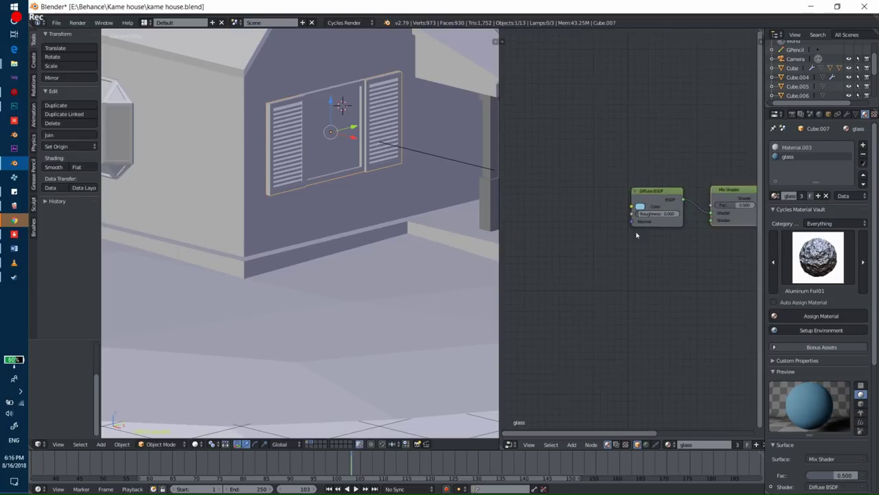
{"action": "scroll", "coordinate": [636, 235], "scroll_direction": "up", "scroll_amount": 1}
Step: Add a Glass BSDF and connect it to the Mix Shader's second input
{"action": "key", "text": "shift+a"}
{"action": "left_click", "coordinate": [637, 311]}
{"action": "left_click", "coordinate": [643, 266]}
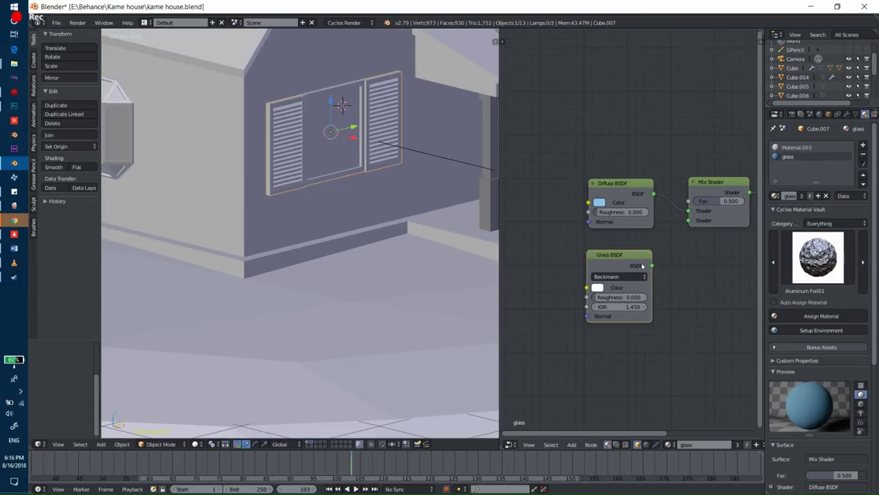
{"action": "left_click_drag", "start_coordinate": [686, 232], "coordinate": [689, 220]}
{"action": "key", "text": "shift+z"}
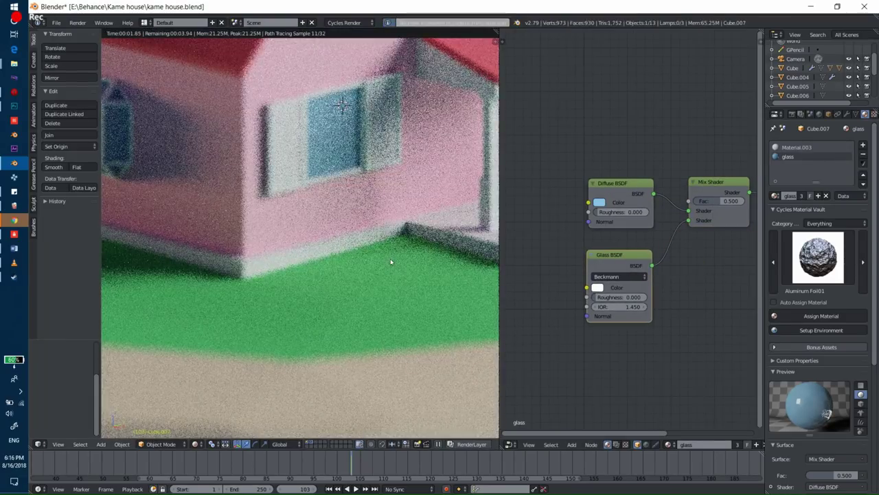
{"action": "scroll", "coordinate": [390, 259], "scroll_direction": "down", "scroll_amount": 5}
{"action": "middle_click_drag", "start_coordinate": [390, 261], "coordinate": [400, 165]}
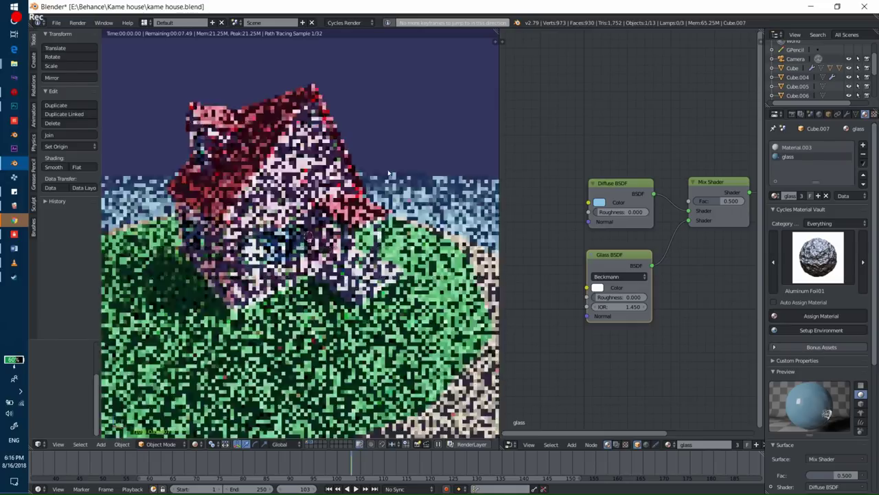
{"action": "key", "text": "shift+z"}
Step: Add a new cube mesh at the porch doorway
{"action": "key", "text": "KP_0"}
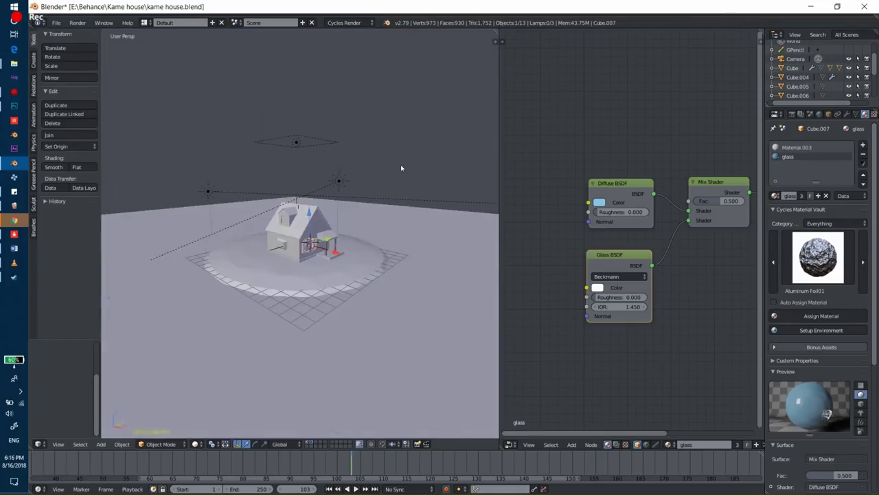
{"action": "key", "text": "shift+z"}
{"action": "key", "text": "shift+z"}
{"action": "middle_click_drag", "start_coordinate": [387, 218], "coordinate": [330, 227]}
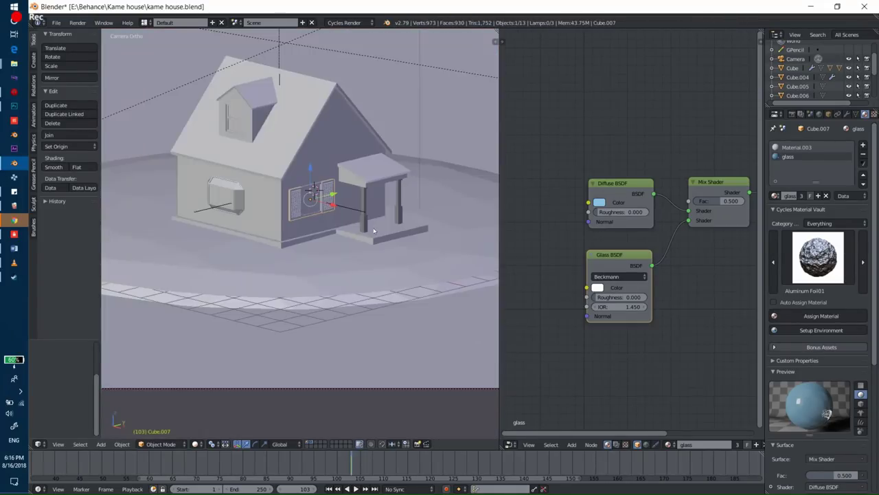
{"action": "scroll", "coordinate": [245, 320], "scroll_direction": "up", "scroll_amount": 5}
{"action": "scroll", "coordinate": [319, 263], "scroll_direction": "down", "scroll_amount": 5}
{"action": "scroll", "coordinate": [349, 295], "scroll_direction": "up", "scroll_amount": 6}
{"action": "scroll", "coordinate": [334, 245], "scroll_direction": "up", "scroll_amount": 3}
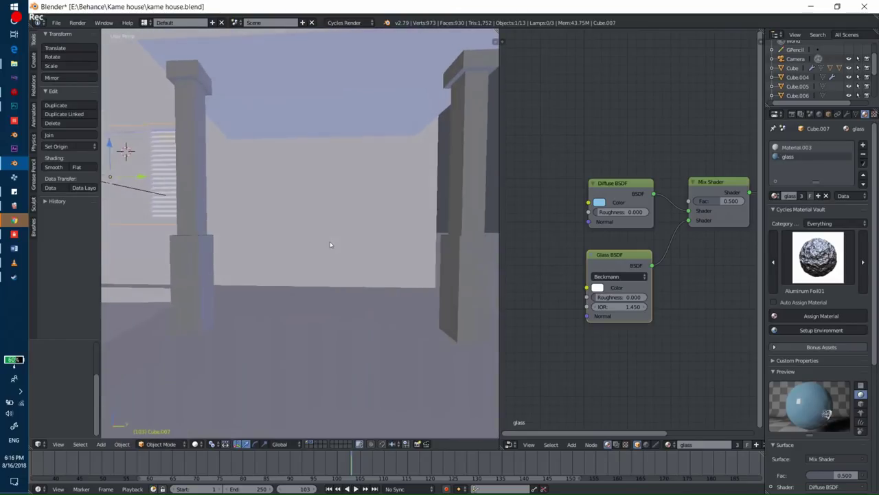
{"action": "scroll", "coordinate": [314, 245], "scroll_direction": "down", "scroll_amount": 5}
{"action": "scroll", "coordinate": [322, 237], "scroll_direction": "up", "scroll_amount": 5}
{"action": "key", "text": "shift+a"}
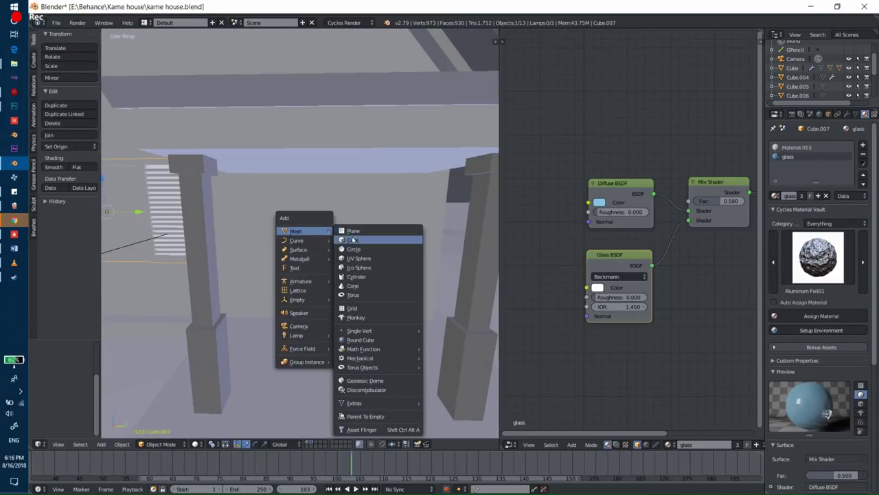
{"action": "left_click", "coordinate": [352, 239]}
Step: Scale the new cube along Z to door height
{"action": "scroll", "coordinate": [357, 226], "scroll_direction": "down", "scroll_amount": 8}
{"action": "scroll", "coordinate": [412, 234], "scroll_direction": "up", "scroll_amount": 3}
{"action": "scroll", "coordinate": [388, 232], "scroll_direction": "up", "scroll_amount": 2}
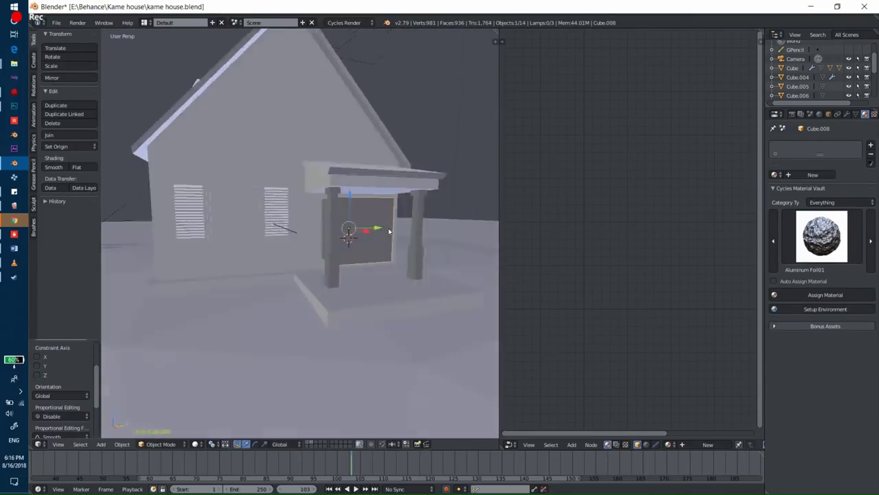
{"action": "middle_click_drag", "start_coordinate": [389, 232], "coordinate": [387, 225]}
{"action": "key", "text": "s"}
{"action": "key", "text": "z"}
{"action": "left_click", "coordinate": [396, 224]}
Step: Raise the porch top slab slightly along Z
{"action": "scroll", "coordinate": [316, 220], "scroll_direction": "up", "scroll_amount": 2}
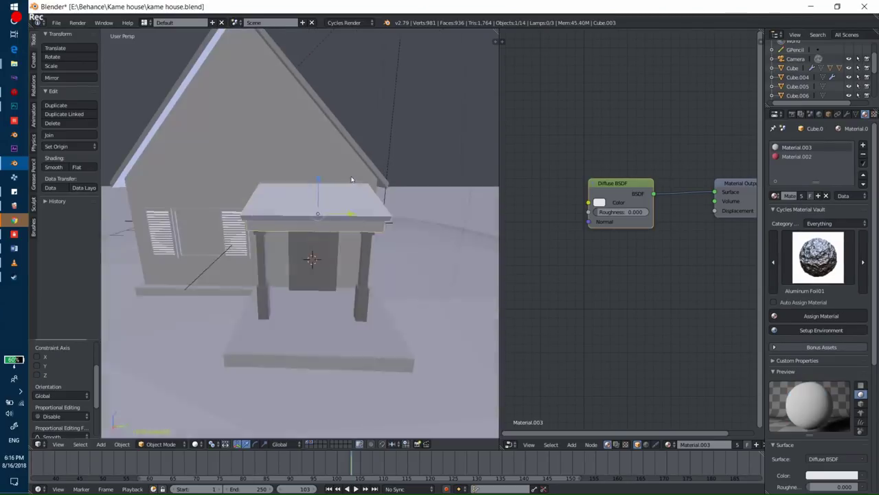
{"action": "middle_click_drag", "start_coordinate": [295, 219], "coordinate": [318, 222]}
{"action": "right_click", "coordinate": [318, 222]}
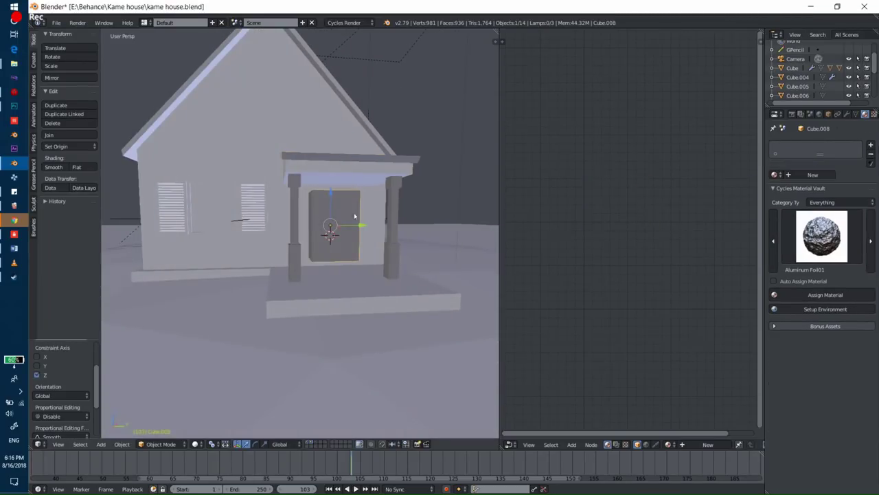
{"action": "middle_click_drag", "start_coordinate": [385, 195], "coordinate": [367, 212]}
{"action": "right_click", "coordinate": [348, 215]}
{"action": "key", "text": "g"}
{"action": "key", "text": "z"}
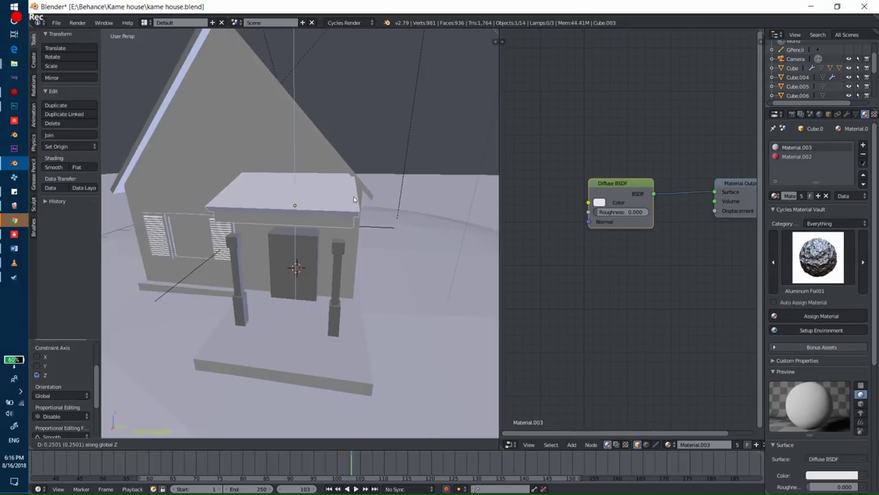
{"action": "left_click", "coordinate": [372, 198]}
Step: Flatten the door block against the wall and enter Edit Mode on it
{"action": "mouse_move", "coordinate": [364, 191]}
{"action": "middle_mouse_down"}
{"action": "mouse_move", "coordinate": [358, 182]}
{"action": "mouse_move", "coordinate": [290, 202]}
{"action": "middle_mouse_up"}
{"action": "right_click", "coordinate": [337, 195]}
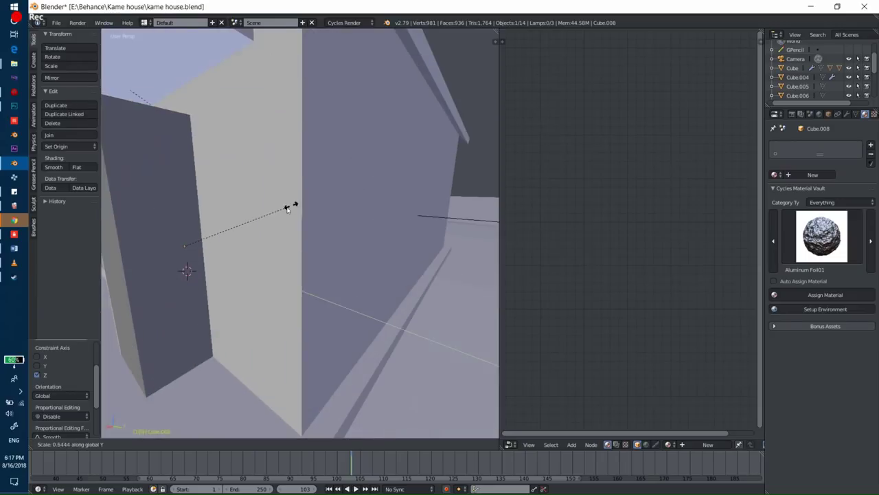
{"action": "left_click", "coordinate": [211, 239]}
{"action": "mouse_move", "coordinate": [212, 240]}
{"action": "middle_mouse_down"}
{"action": "mouse_move", "coordinate": [330, 238]}
{"action": "mouse_move", "coordinate": [301, 409]}
{"action": "middle_mouse_up"}
{"action": "key", "text": "Tab"}
{"action": "left_click", "coordinate": [378, 238]}
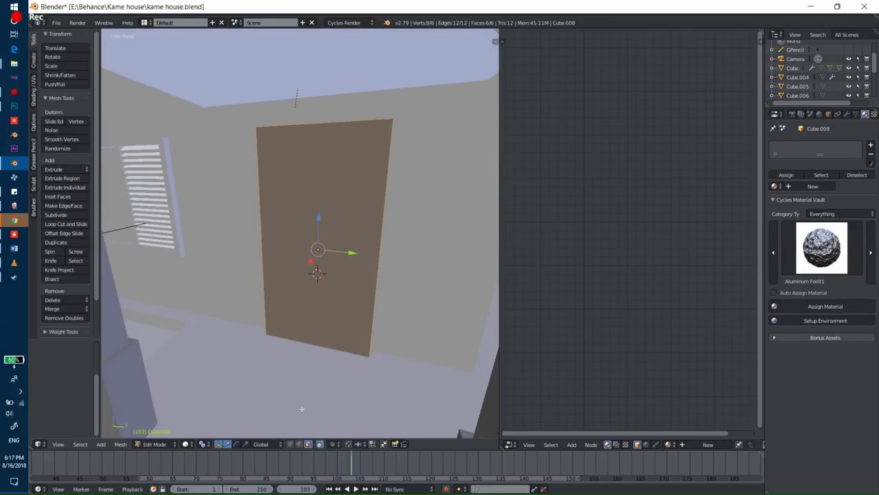
Step: Extrude and shrink the door's front face into a border, then push it inward
{"action": "right_click", "coordinate": [333, 194]}
{"action": "key", "text": "e"}
{"action": "key", "text": "s"}
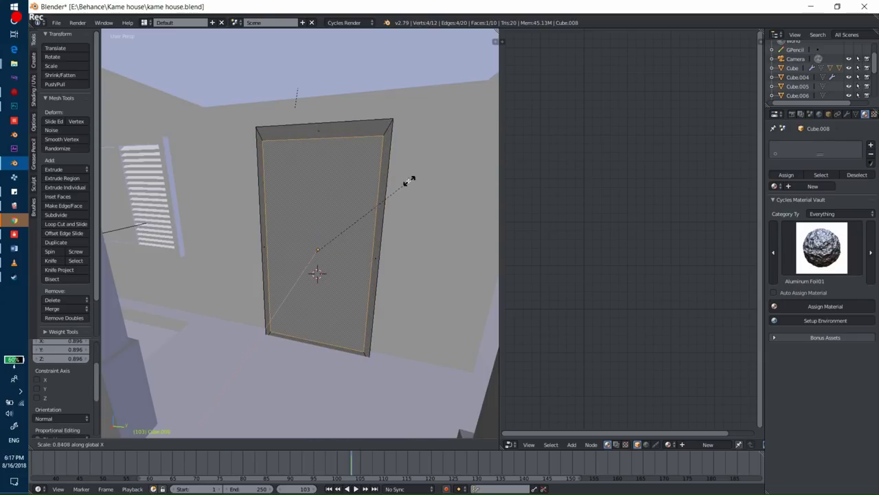
{"action": "left_click", "coordinate": [408, 181]}
{"action": "key", "text": "s"}
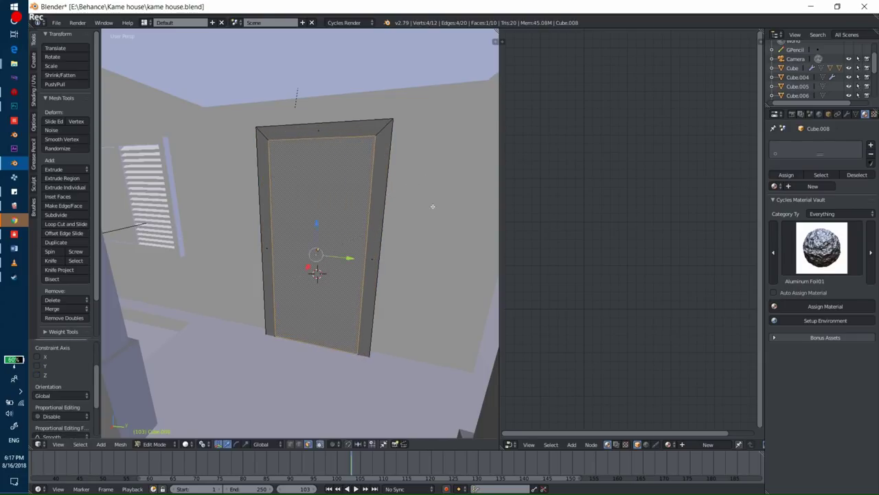
{"action": "scroll", "coordinate": [433, 206], "scroll_direction": "up", "scroll_amount": 3}
{"action": "middle_click_drag", "start_coordinate": [404, 210], "coordinate": [394, 222]}
{"action": "key", "text": "e"}
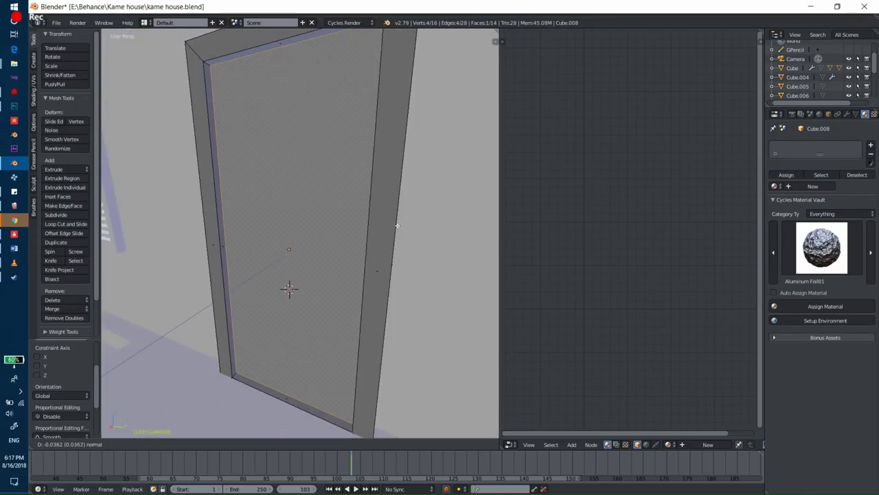
{"action": "left_click", "coordinate": [397, 225]}
Step: Add a horizontal loop cut across the door, slid upward to split the panels
{"action": "middle_click_drag", "start_coordinate": [349, 203], "coordinate": [360, 212]}
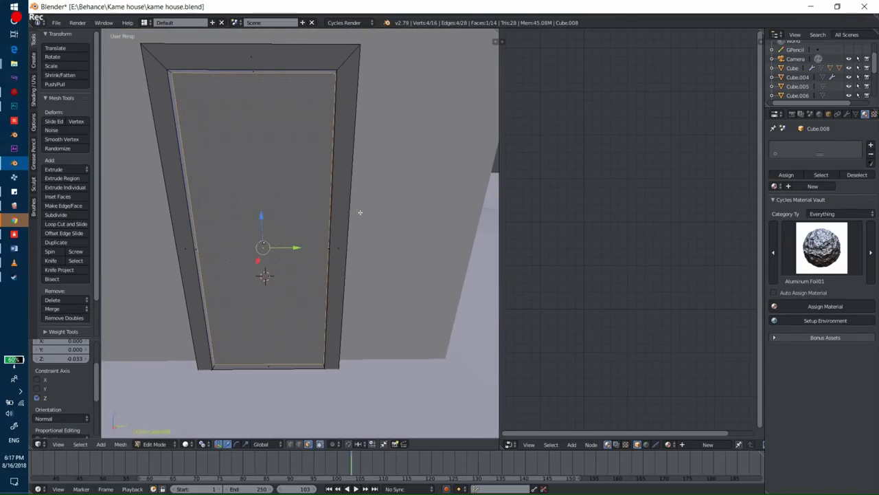
{"action": "key", "text": "ctrl+r"}
{"action": "left_click", "coordinate": [343, 222]}
{"action": "left_click", "coordinate": [362, 183]}
{"action": "left_click", "coordinate": [369, 168]}
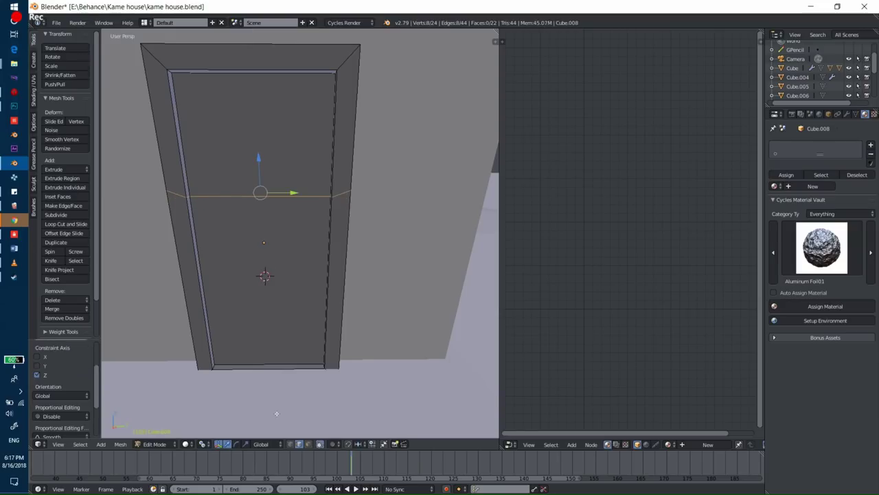
Step: Inset the upper and lower panels individually, squash them along Z, and recess them
{"action": "left_click", "coordinate": [308, 444]}
{"action": "right_click", "coordinate": [302, 289]}
{"action": "right_click", "coordinate": [296, 117], "text": "shift"}
{"action": "key", "text": "i"}
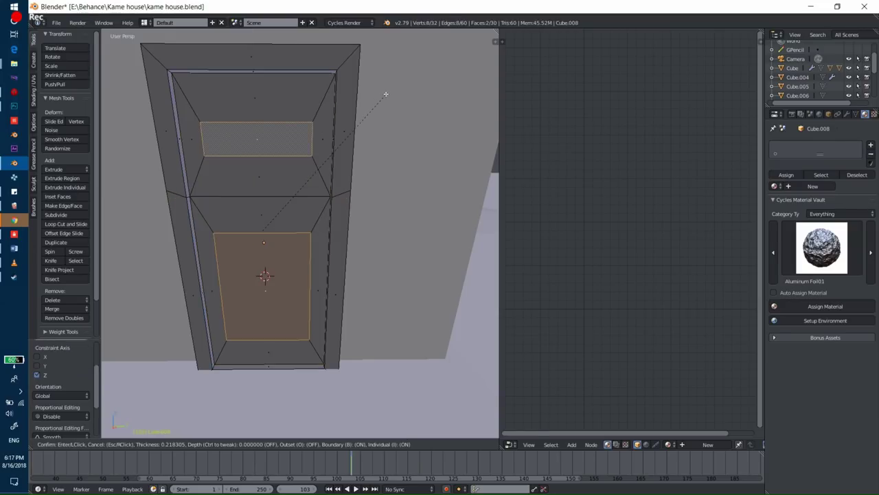
{"action": "left_click", "coordinate": [371, 110]}
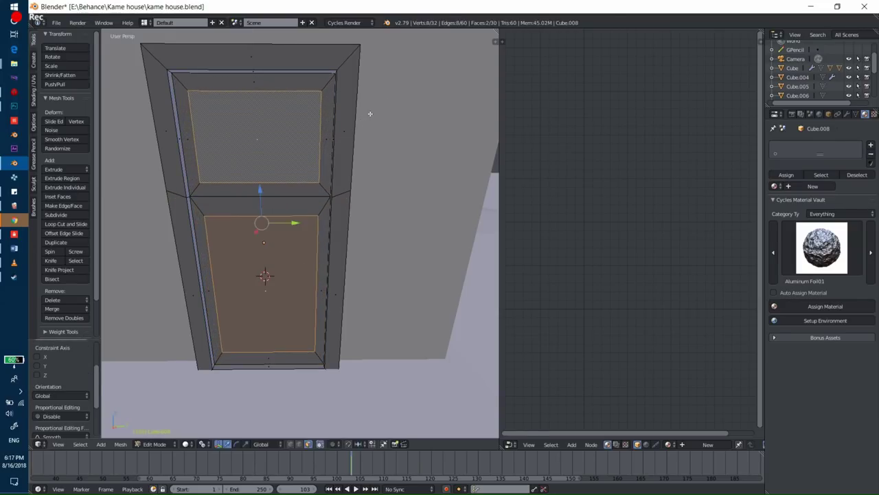
{"action": "key", "text": "s"}
{"action": "key", "text": "z"}
{"action": "left_click", "coordinate": [396, 114]}
{"action": "middle_click_drag", "start_coordinate": [396, 114], "coordinate": [437, 124]}
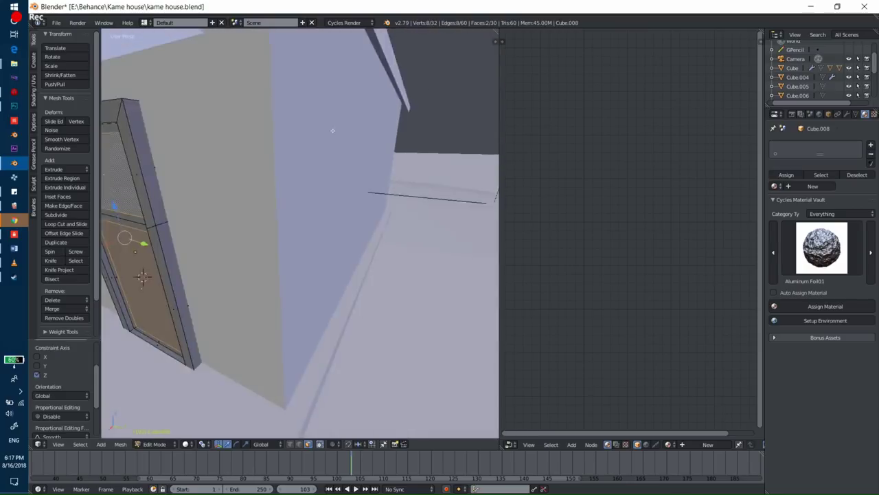
{"action": "key", "text": "e"}
{"action": "left_click", "coordinate": [434, 123]}
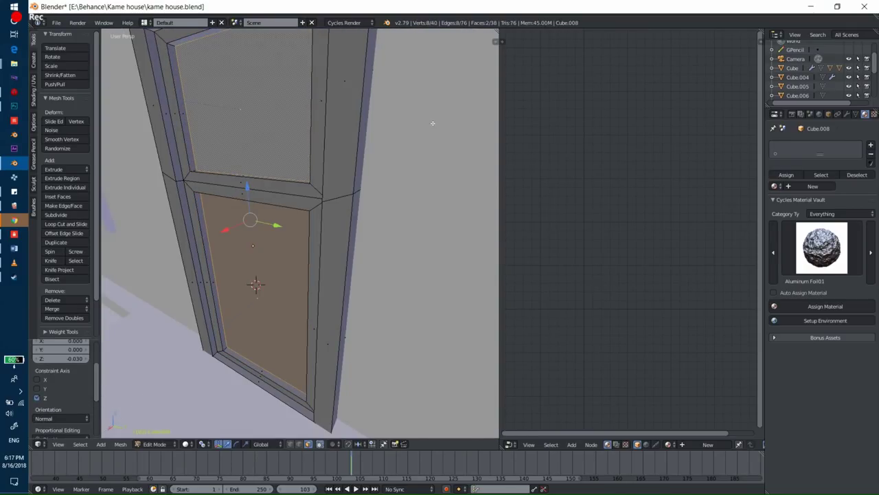
{"action": "left_click", "coordinate": [776, 187]}
Step: Give the door a single-user copy of glass changed to a teal Diffuse BSDF
{"action": "left_click", "coordinate": [694, 220]}
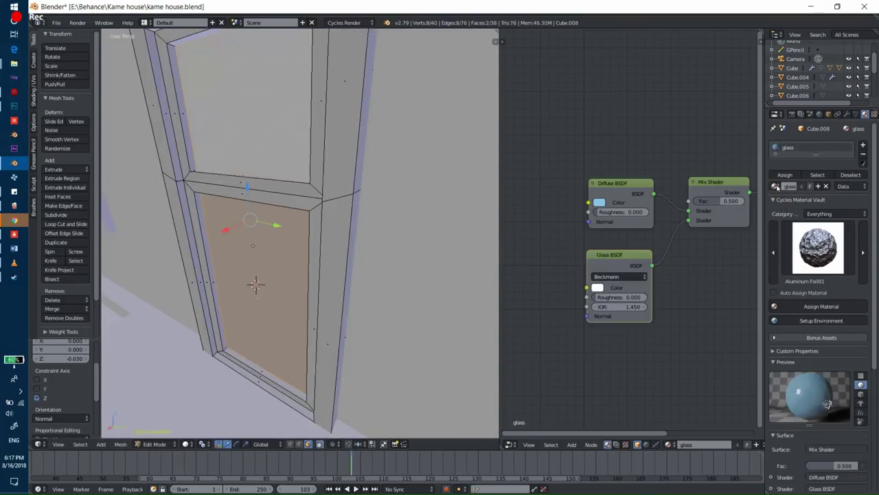
{"action": "left_click", "coordinate": [776, 187]}
{"action": "left_click", "coordinate": [817, 186]}
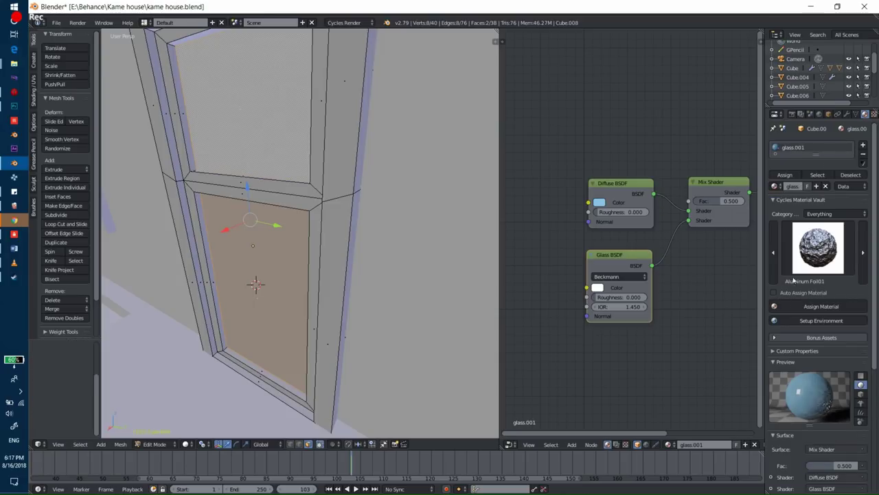
{"action": "left_click", "coordinate": [817, 449]}
{"action": "left_click", "coordinate": [756, 284]}
{"action": "left_click", "coordinate": [812, 467]}
{"action": "left_click", "coordinate": [809, 351]}
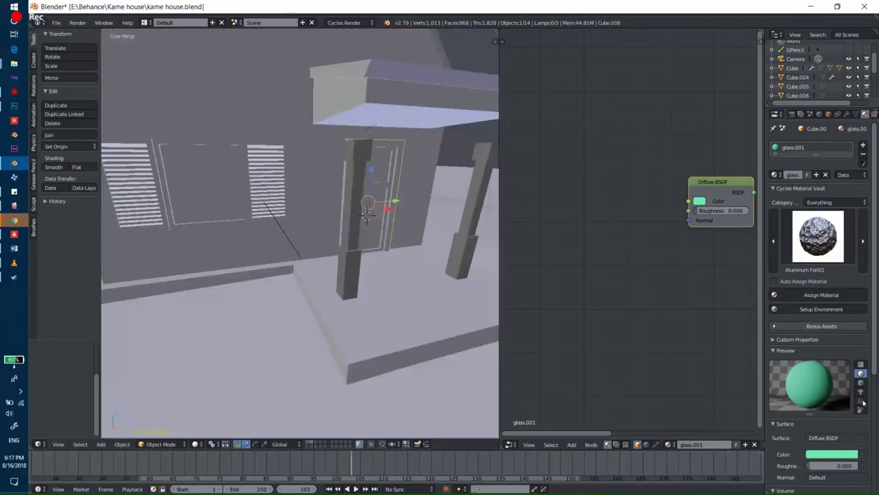
{"action": "left_click", "coordinate": [839, 452]}
{"action": "left_click_drag", "start_coordinate": [851, 327], "coordinate": [853, 336]}
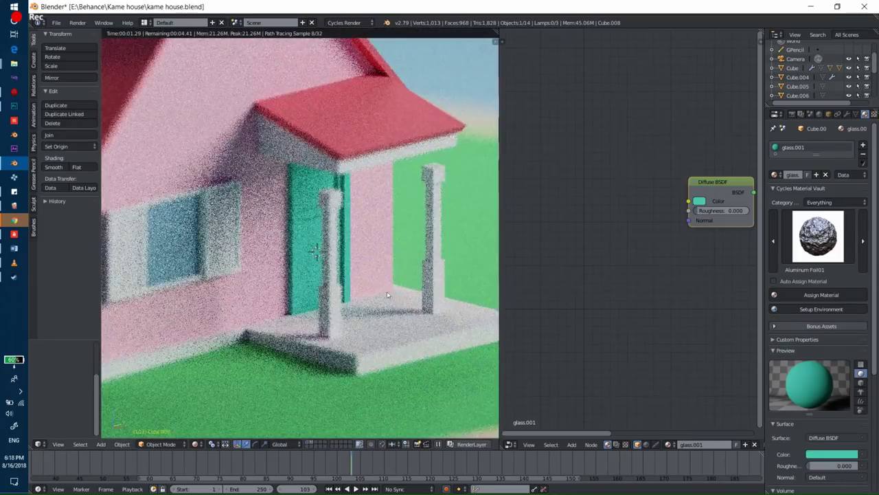
Step: Add a second material slot holding glass and rename the teal material to Door
{"action": "key", "text": "Tab"}
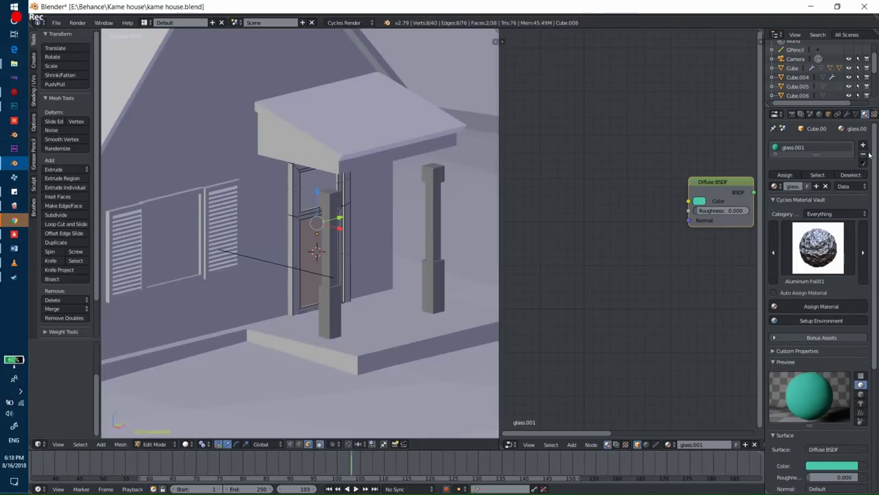
{"action": "left_click", "coordinate": [863, 145]}
{"action": "left_click", "coordinate": [775, 207]}
{"action": "left_click", "coordinate": [713, 222]}
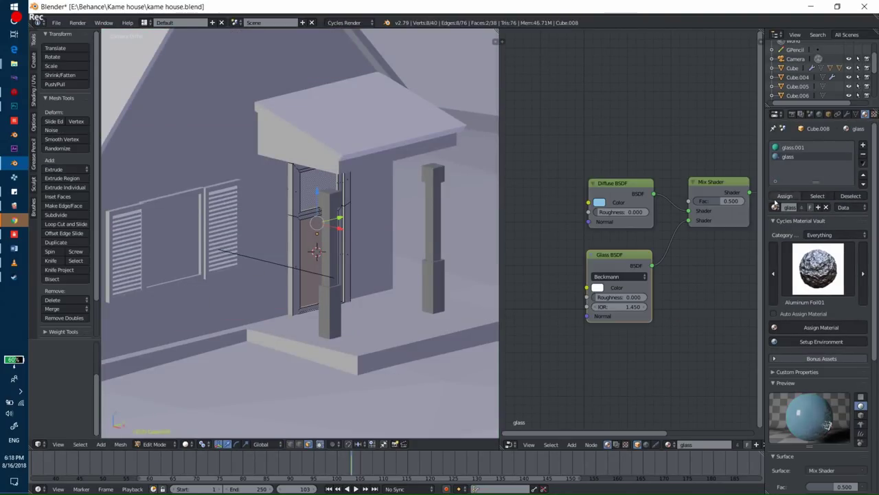
{"action": "left_click", "coordinate": [793, 148]}
{"action": "key", "text": "Return"}
{"action": "key", "text": "shift+z"}
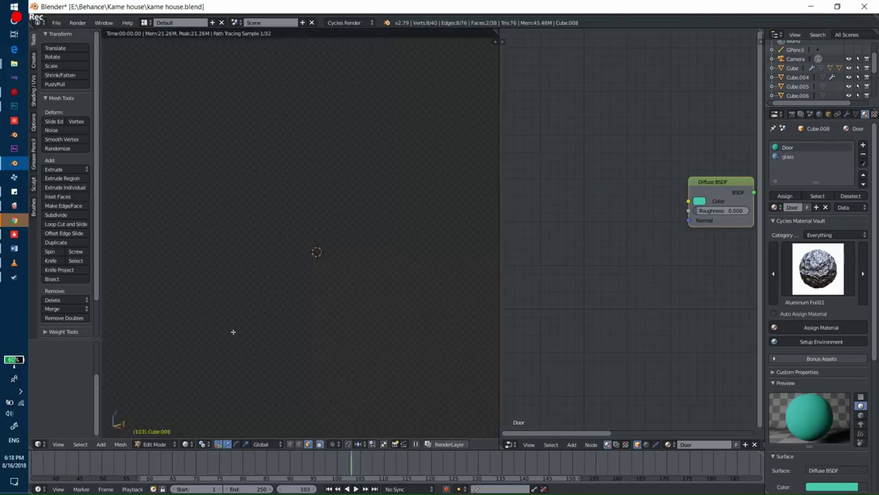
{"action": "key", "text": "shift+z"}
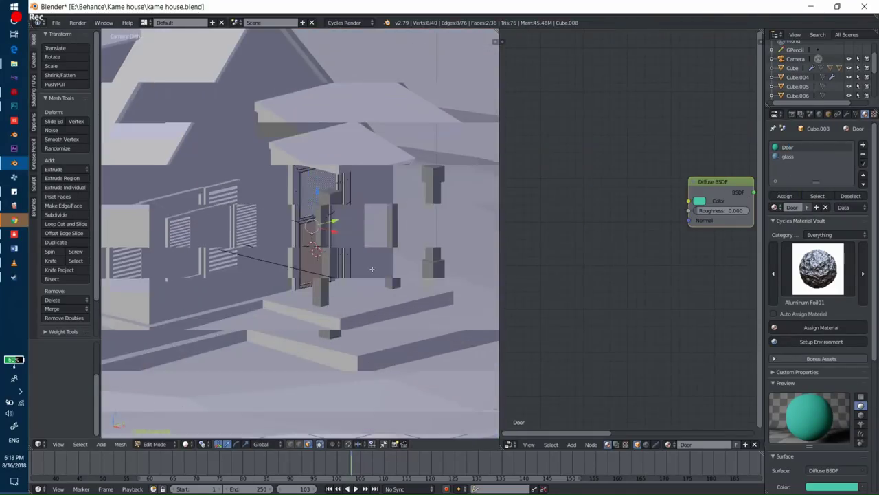
{"action": "key", "text": "Tab"}
{"action": "key", "text": "shift+z"}
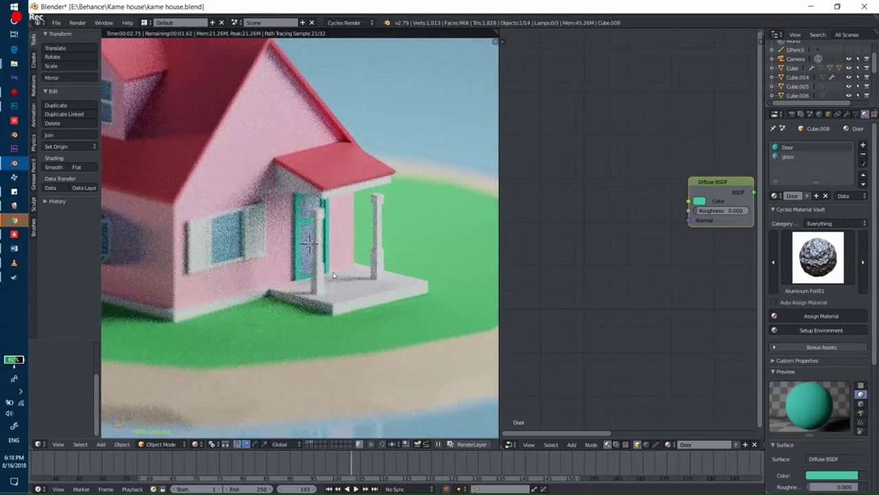
{"action": "key", "text": "shift+z"}
Step: Stretch the door slightly along Y and check it in the rendered camera view
{"action": "key", "text": "KP_Decimal"}
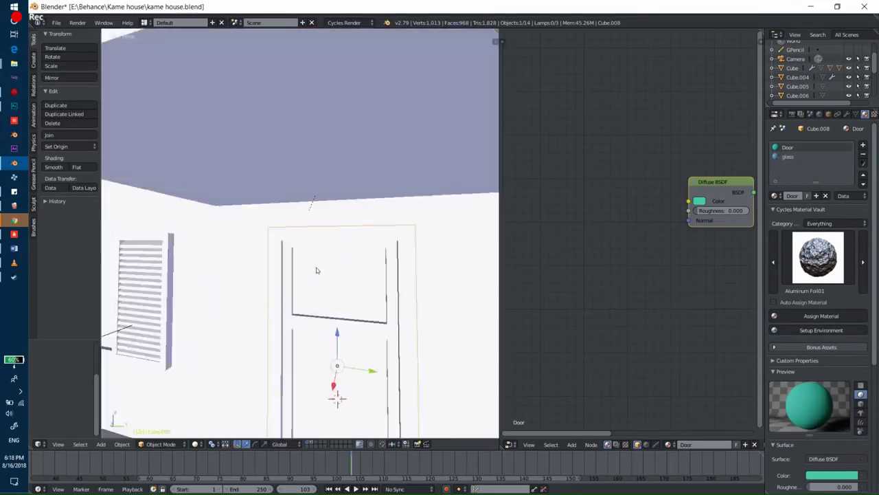
{"action": "scroll", "coordinate": [303, 237], "scroll_direction": "down", "scroll_amount": 5}
{"action": "key", "text": "s"}
{"action": "key", "text": "y"}
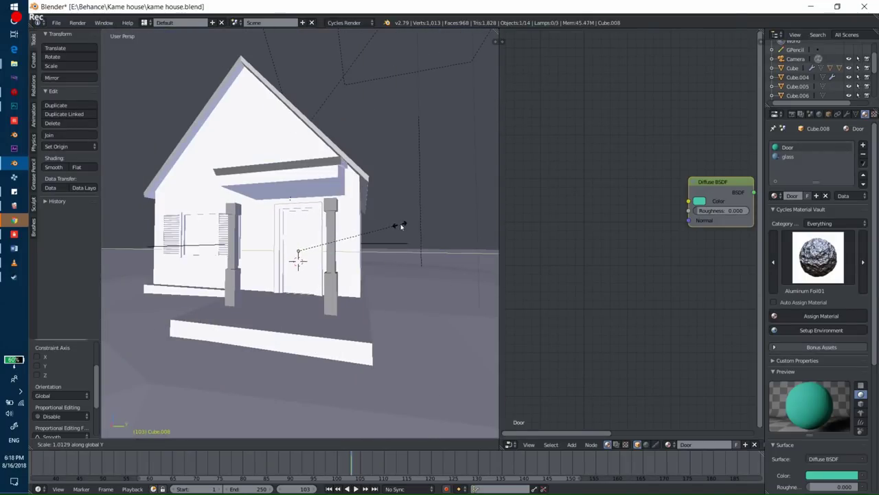
{"action": "left_click", "coordinate": [408, 226]}
{"action": "scroll", "coordinate": [383, 232], "scroll_direction": "down", "scroll_amount": 3}
{"action": "key", "text": "shift+z"}
{"action": "key", "text": "KP_0"}
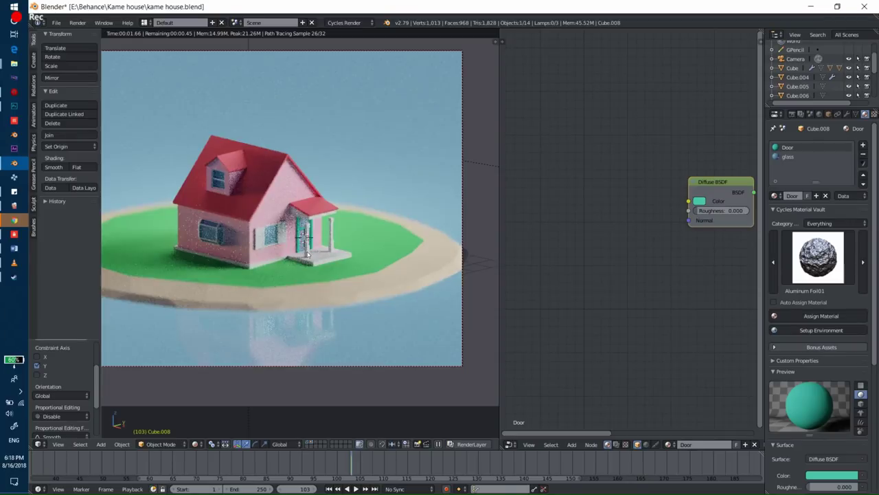
{"action": "key", "text": "shift+z"}
{"action": "key", "text": "KP_0"}
{"action": "right_click", "coordinate": [227, 250]}
{"action": "key", "text": "Tab"}
{"action": "key", "text": "Tab"}
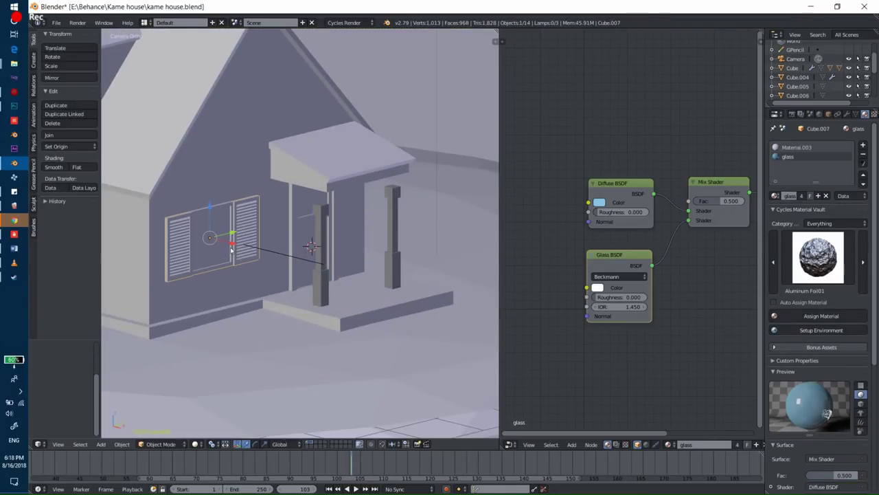
Step: Frame the whole house and split the viewport into four wireframe views
{"action": "key", "text": "Home"}
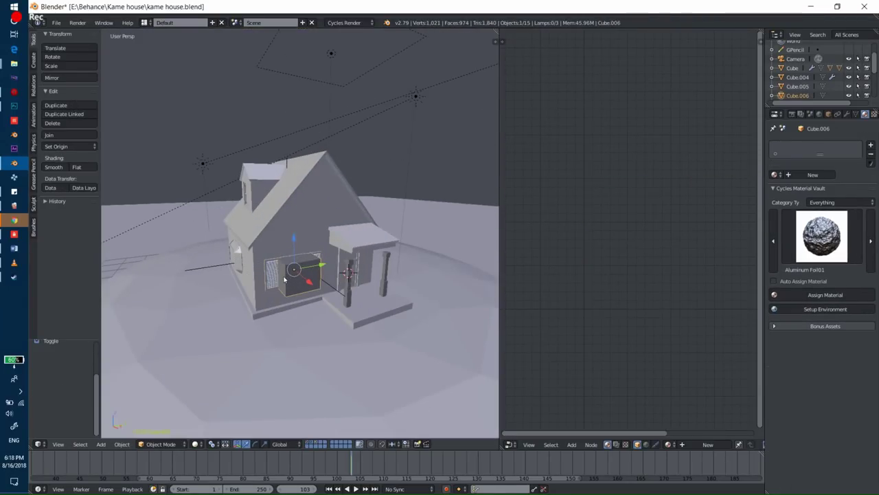
{"action": "key", "text": "ctrl+alt+q"}
{"action": "scroll", "coordinate": [351, 313], "scroll_direction": "up", "scroll_amount": 5}
{"action": "key", "text": "z"}
{"action": "key", "text": "shift+d"}
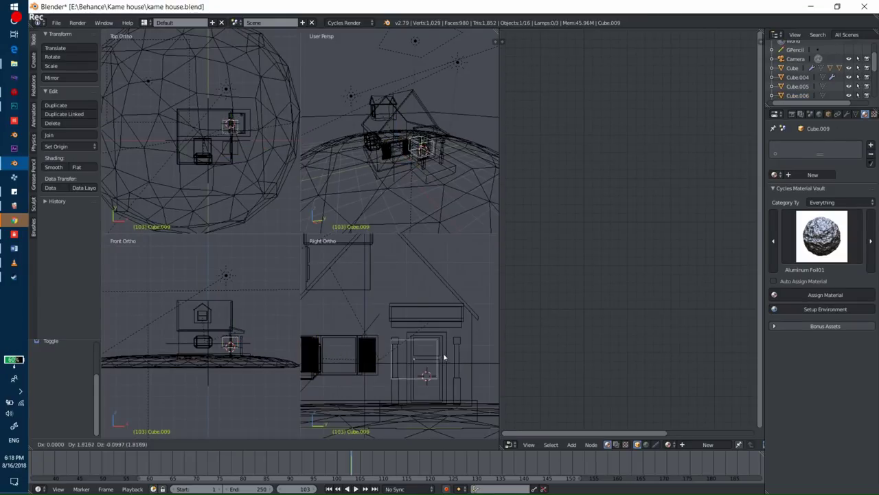
{"action": "key", "text": "Escape"}
{"action": "key", "text": "ctrl+z"}
Step: Duplicate the box geometry, move it to the door position and scale it vertically
{"action": "key", "text": "Tab"}
{"action": "key", "text": "shift+d"}
{"action": "left_click", "coordinate": [472, 359]}
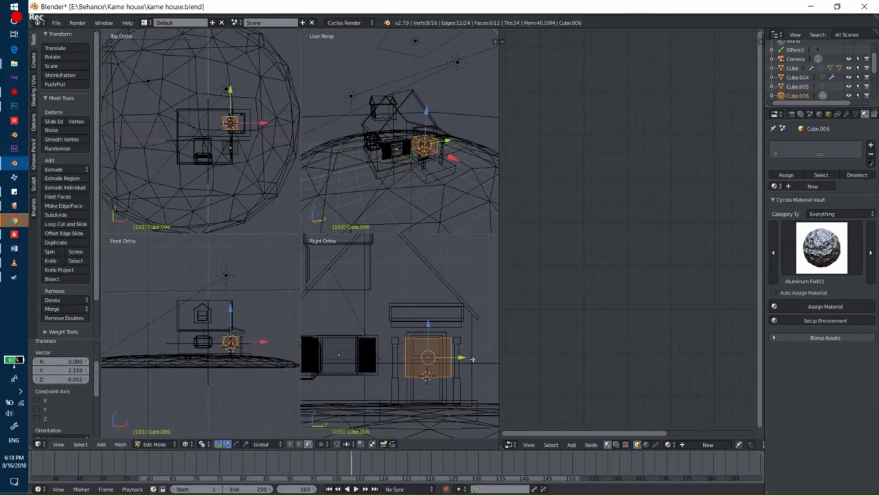
{"action": "key", "text": "s"}
{"action": "key", "text": "z"}
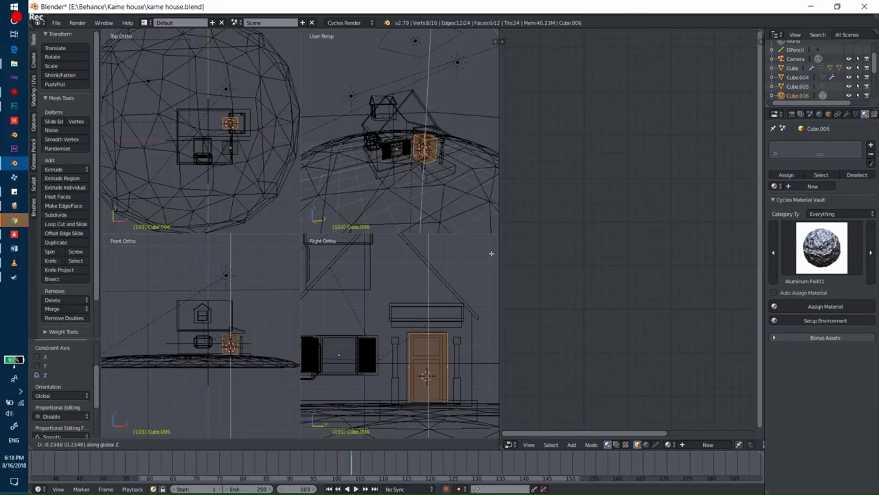
{"action": "left_click", "coordinate": [491, 253]}
{"action": "key", "text": "Tab"}
{"action": "key", "text": "ctrl+alt+q"}
Step: Select the house body in wireframe and isolate it in local view
{"action": "middle_click_drag", "start_coordinate": [369, 60], "coordinate": [393, 256]}
{"action": "key", "text": "a"}
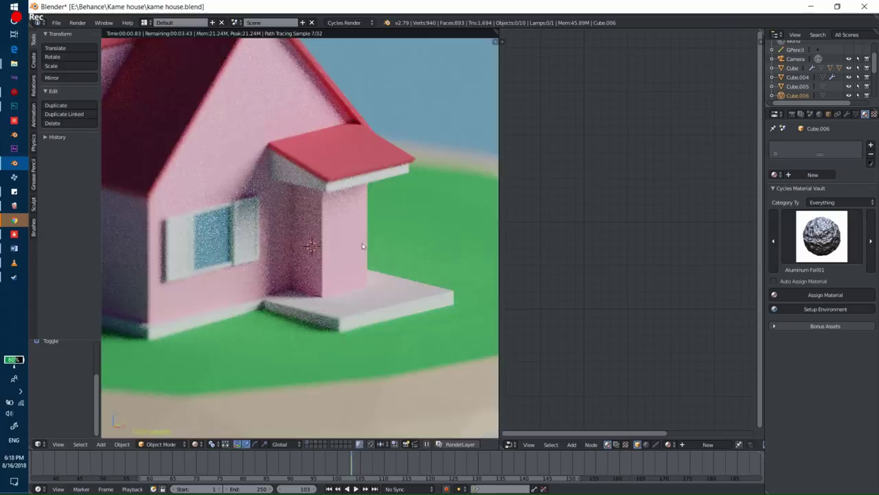
{"action": "key", "text": "z"}
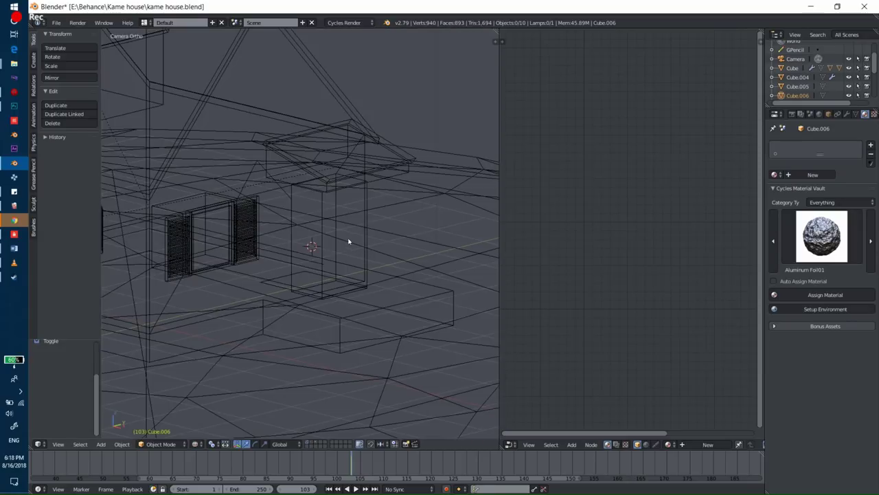
{"action": "right_click", "coordinate": [320, 221]}
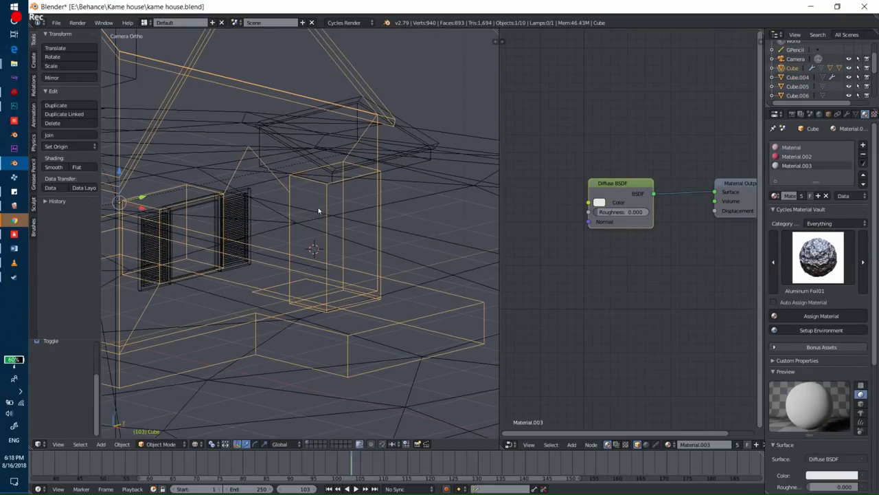
{"action": "key", "text": "KP_Divide"}
{"action": "key", "text": "KP_Divide"}
{"action": "key", "text": "KP_Divide"}
Step: Inspect the tall box's geometry in Edit Mode, then return to the full solid view
{"action": "right_click", "coordinate": [330, 199]}
{"action": "key", "text": "Tab"}
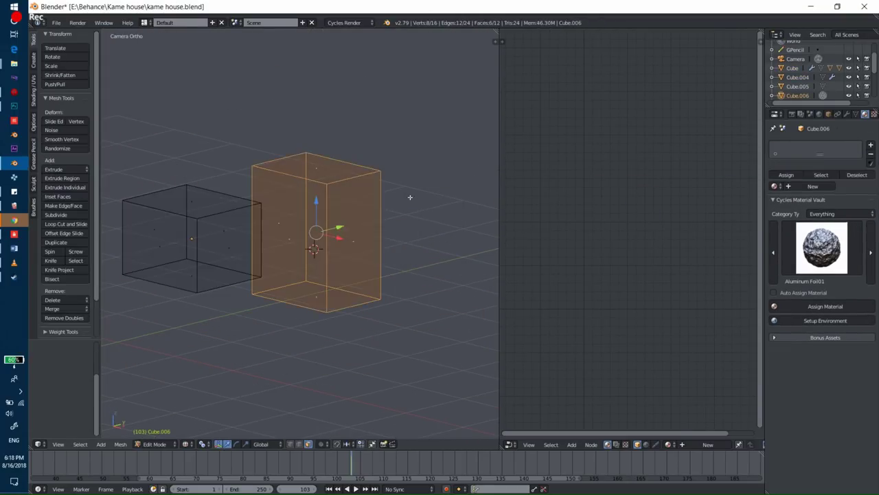
{"action": "key", "text": "x"}
{"action": "left_click", "coordinate": [391, 122]}
{"action": "key", "text": "Tab"}
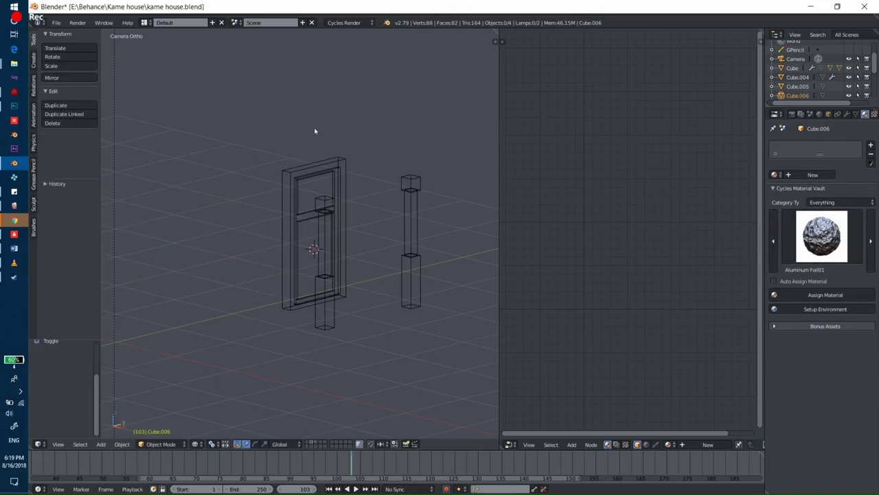
{"action": "key", "text": "KP_Divide"}
{"action": "key", "text": "z"}
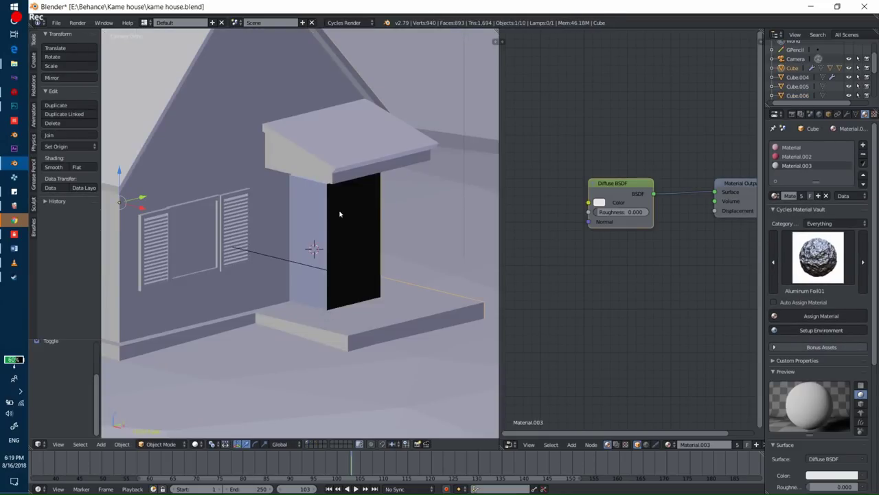
Step: Apply rotation and scale to the box Cube.006
{"action": "key", "text": "KP_Divide"}
{"action": "right_click", "coordinate": [225, 217]}
{"action": "key", "text": "ctrl+a"}
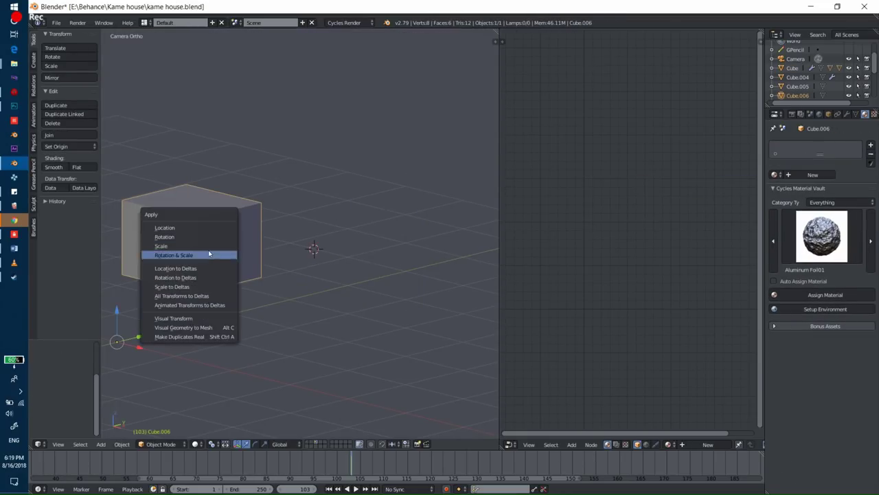
{"action": "left_click", "coordinate": [210, 255]}
{"action": "key", "text": "KP_Divide"}
Step: Select the house body in Edit Mode and orbit to face the front door
{"action": "right_click", "coordinate": [275, 215]}
{"action": "key", "text": "z"}
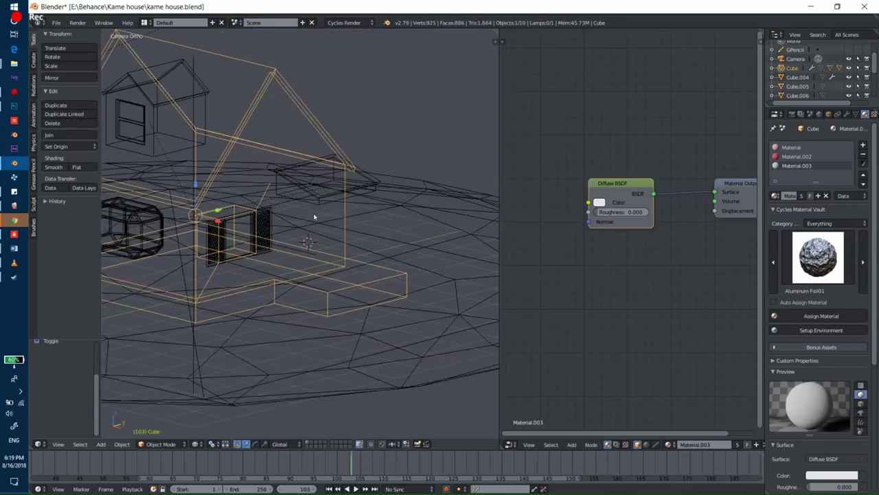
{"action": "scroll", "coordinate": [300, 217], "scroll_direction": "up", "scroll_amount": 1}
{"action": "scroll", "coordinate": [300, 217], "scroll_direction": "up", "scroll_amount": 1}
{"action": "scroll", "coordinate": [304, 218], "scroll_direction": "up", "scroll_amount": 1}
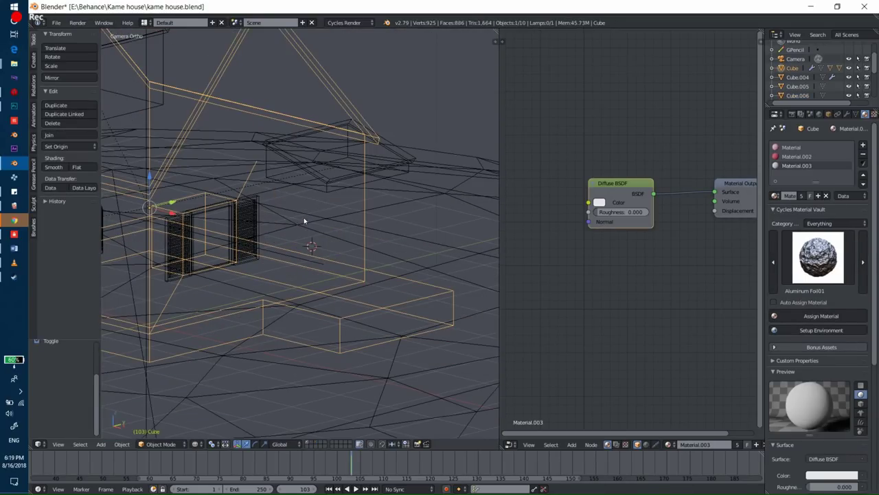
{"action": "scroll", "coordinate": [304, 217], "scroll_direction": "up", "scroll_amount": 3}
{"action": "right_click", "coordinate": [427, 185]}
{"action": "right_click", "coordinate": [416, 189]}
{"action": "key", "text": "Tab"}
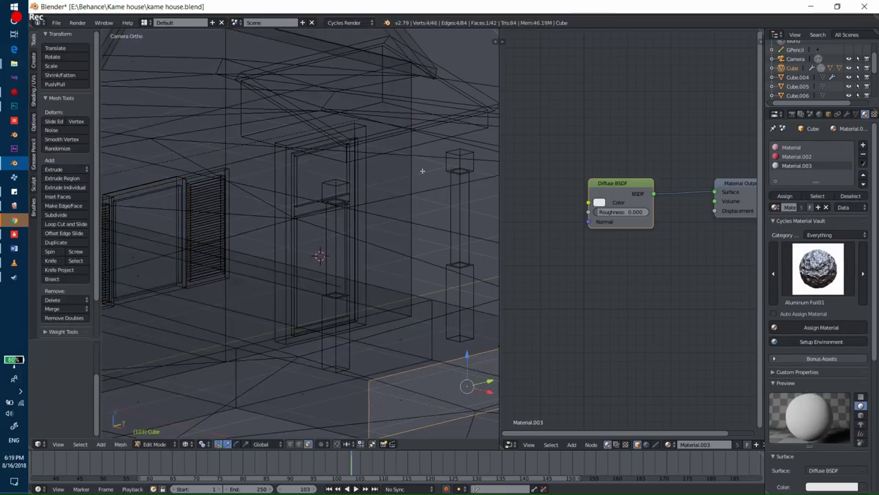
{"action": "key", "text": "z"}
{"action": "middle_click_drag", "start_coordinate": [422, 170], "coordinate": [385, 226]}
{"action": "scroll", "coordinate": [385, 226], "scroll_direction": "up", "scroll_amount": 3}
Step: Extrude and shrink the door face to form a frame, then extrude again for the recessed panel
{"action": "right_click", "coordinate": [344, 247]}
{"action": "key", "text": "e"}
{"action": "key", "text": "s"}
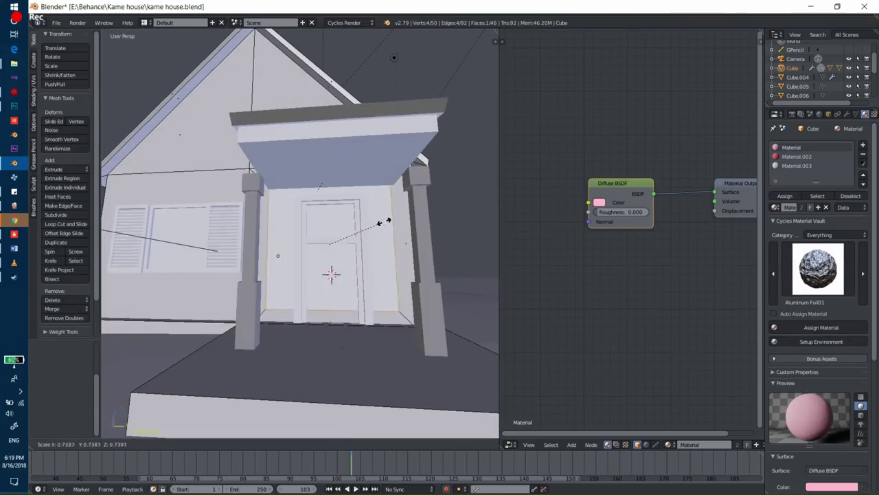
{"action": "left_click", "coordinate": [367, 227]}
{"action": "key", "text": "e"}
{"action": "left_click", "coordinate": [371, 228]}
{"action": "key", "text": "s"}
{"action": "key", "text": "y"}
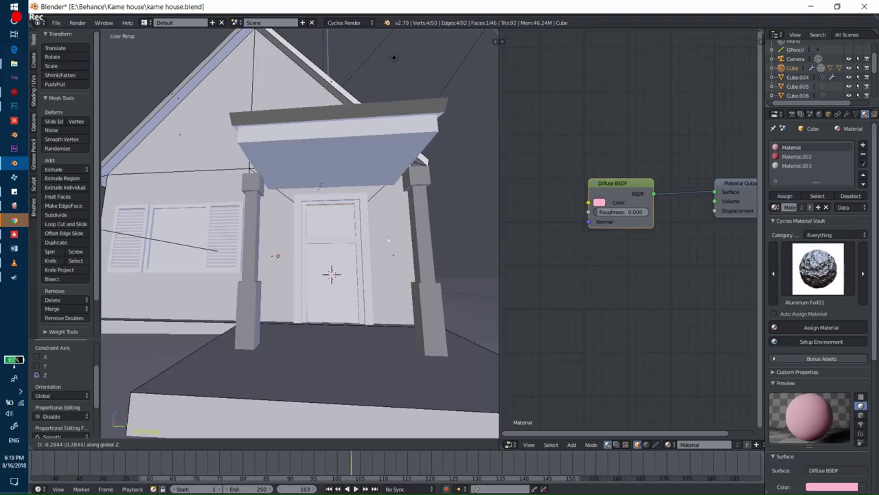
Step: Check the door recess in wireframe and solid shading, then return to Object Mode
{"action": "key", "text": "z"}
{"action": "left_click", "coordinate": [471, 240]}
{"action": "scroll", "coordinate": [373, 247], "scroll_direction": "down", "scroll_amount": 5}
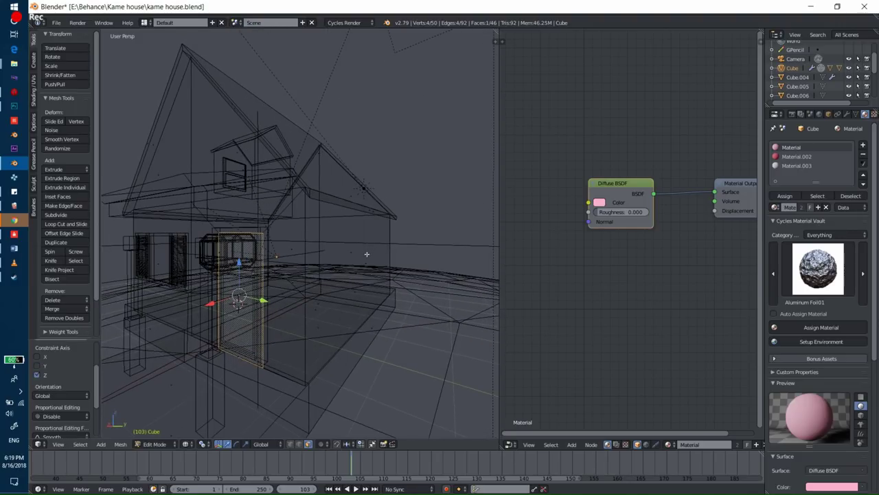
{"action": "key", "text": "z"}
{"action": "left_click", "coordinate": [240, 298]}
{"action": "key", "text": "Tab"}
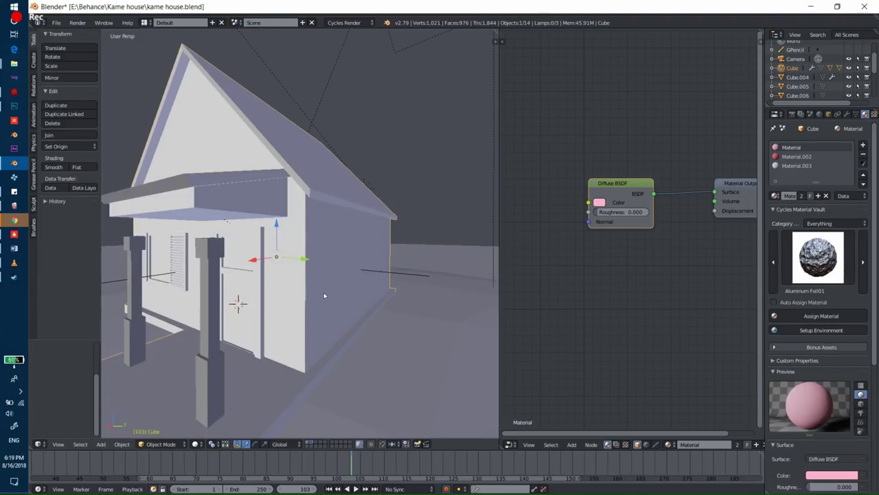
Step: Preview the rendered pink house on its island, then select the side window
{"action": "key", "text": "shift+z"}
{"action": "scroll", "coordinate": [335, 303], "scroll_direction": "down", "scroll_amount": 5}
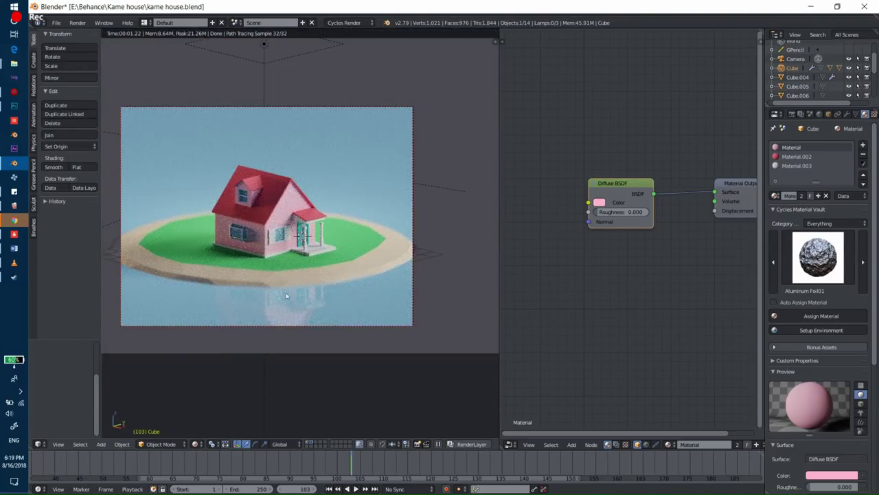
{"action": "key", "text": "shift+z"}
{"action": "left_click", "coordinate": [286, 259]}
Step: Zoom in on the window, then jump to the camera view and preview the rendered house
{"action": "key", "text": "KP_Decimal"}
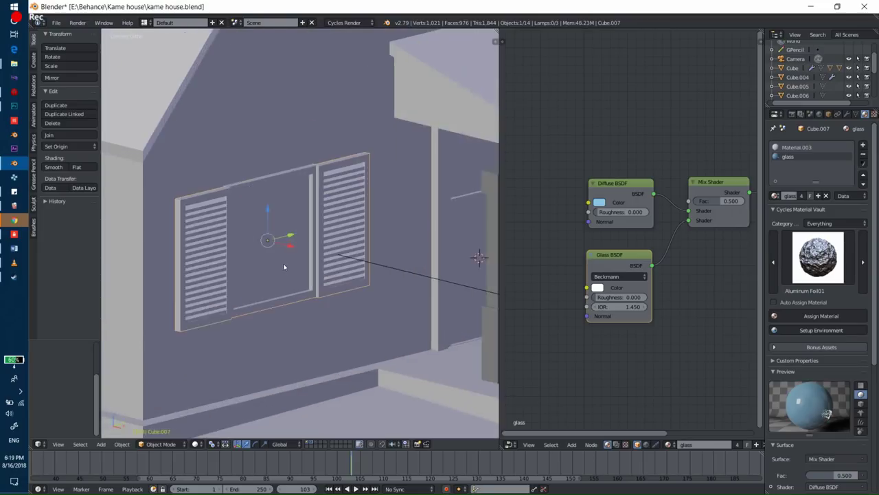
{"action": "key", "text": "alt+h"}
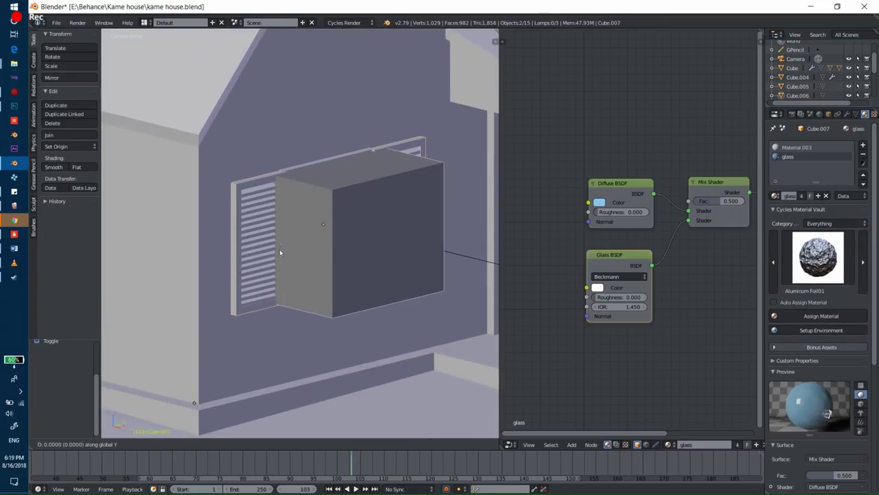
{"action": "key", "text": "KP_4"}
{"action": "key", "text": "KP_0"}
{"action": "key", "text": "shift+z"}
{"action": "key", "text": "shift+z"}
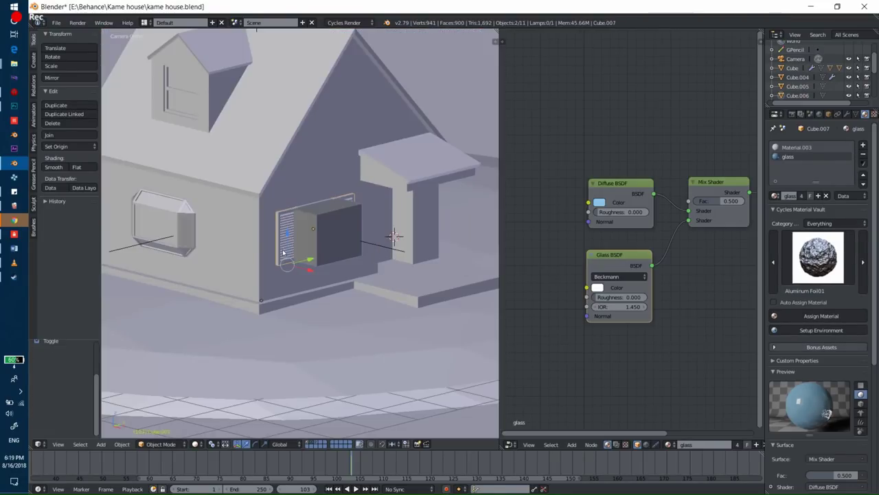
{"action": "key", "text": "ctrl+z"}
{"action": "key", "text": "shift+z"}
{"action": "key", "text": "shift+z"}
Step: Add a cube inside the house body's mesh and scale it into a thin corner strip
{"action": "right_click", "coordinate": [256, 290]}
{"action": "key", "text": "Tab"}
{"action": "scroll", "coordinate": [313, 280], "scroll_direction": "up", "scroll_amount": 3}
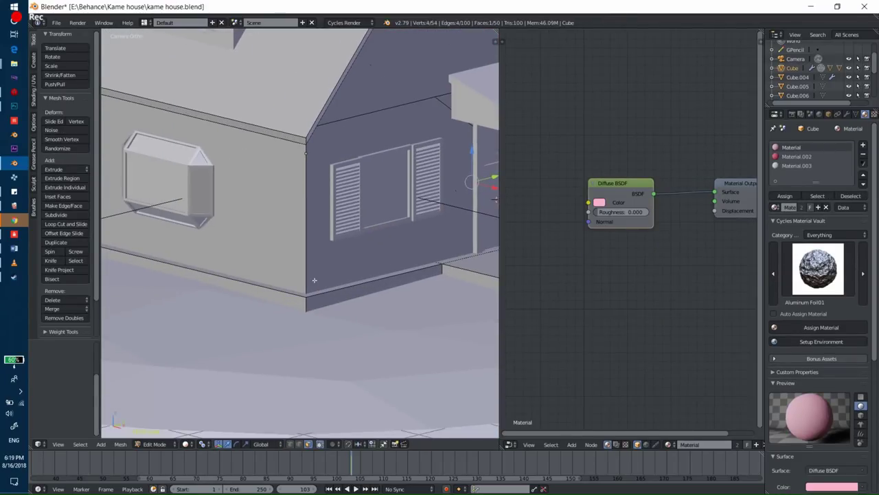
{"action": "key", "text": "shift+a"}
{"action": "left_click", "coordinate": [307, 227]}
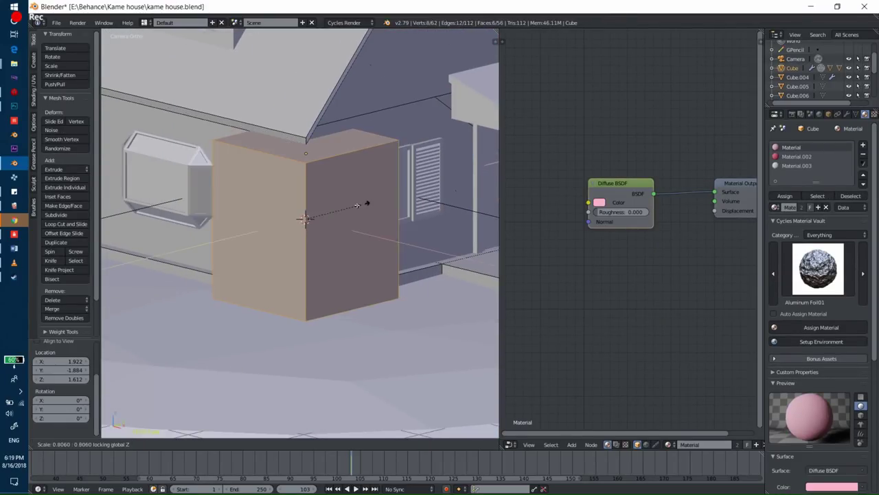
{"action": "key", "text": "s"}
{"action": "key", "text": "shift+z"}
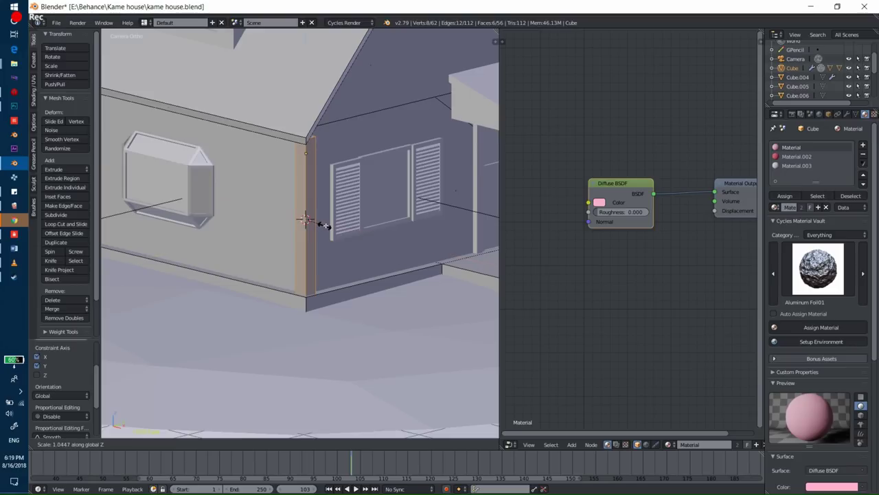
Step: In the four-view layout, move the strip along Y to the house corner
{"action": "key", "text": "ctrl+alt+q"}
{"action": "scroll", "coordinate": [376, 369], "scroll_direction": "up", "scroll_amount": 2}
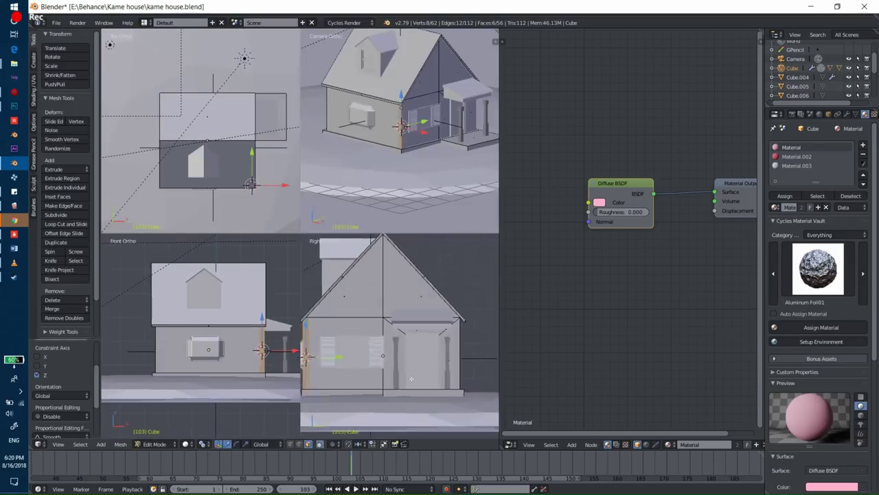
{"action": "scroll", "coordinate": [377, 369], "scroll_direction": "up", "scroll_amount": 2}
{"action": "scroll", "coordinate": [375, 360], "scroll_direction": "up", "scroll_amount": 2}
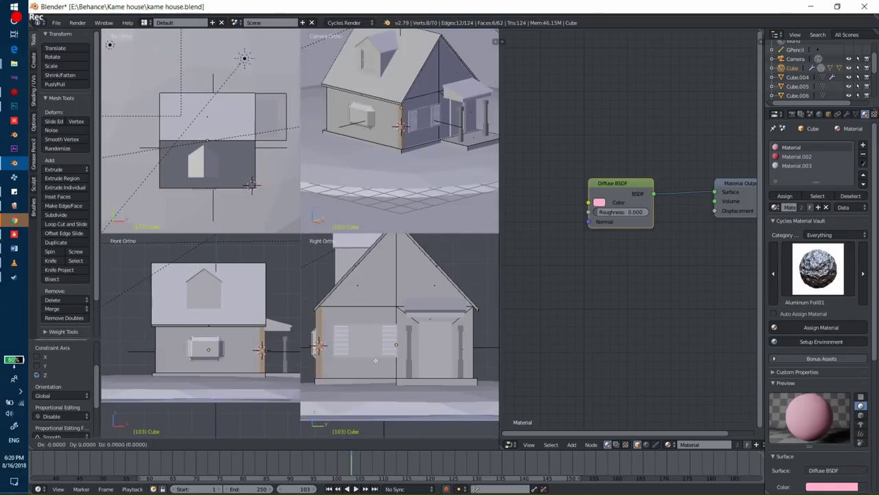
{"action": "key", "text": "g"}
{"action": "key", "text": "y"}
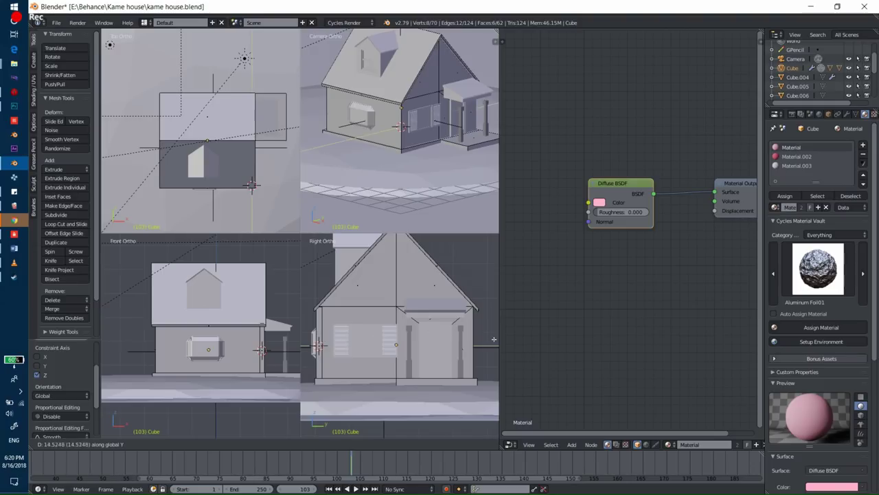
{"action": "scroll", "coordinate": [485, 336], "scroll_direction": "down", "scroll_amount": 2}
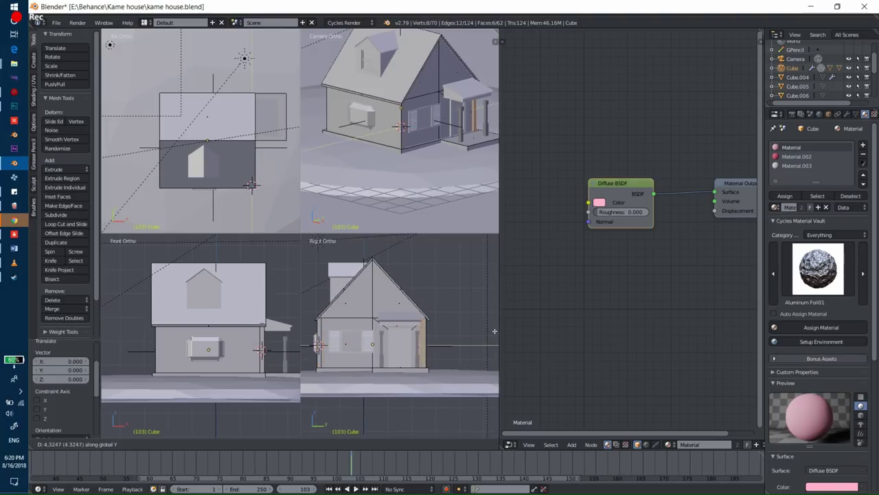
{"action": "left_click", "coordinate": [310, 329]}
Step: Duplicate the corner strip along X to the opposite corner
{"action": "key", "text": "ctrl+alt+q"}
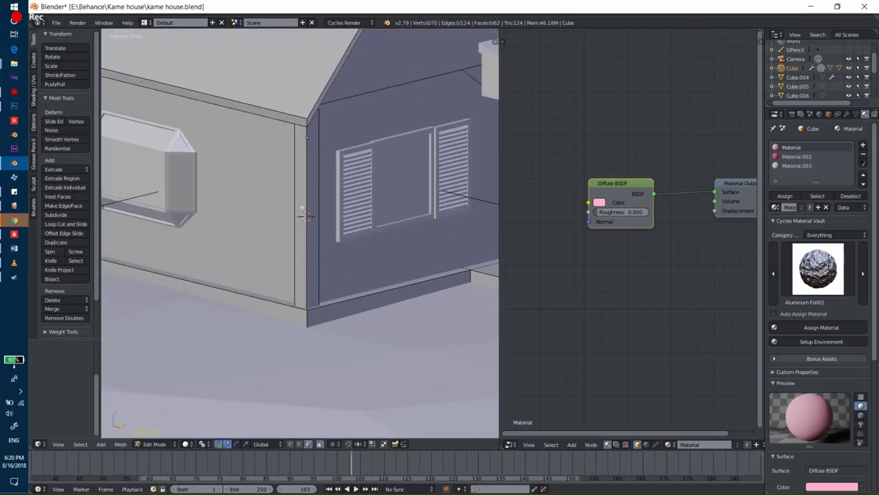
{"action": "scroll", "coordinate": [304, 219], "scroll_direction": "down", "scroll_amount": 5}
{"action": "key", "text": "shift+d"}
{"action": "key", "text": "x"}
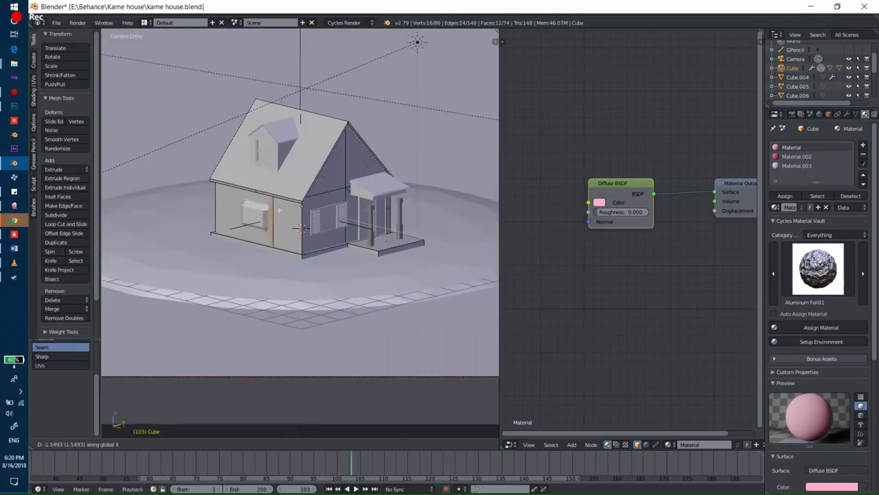
{"action": "left_click", "coordinate": [164, 224]}
Step: Check both corner strips in a rendered preview, then return to editing the house mesh
{"action": "key", "text": "Tab"}
{"action": "key", "text": "shift+z"}
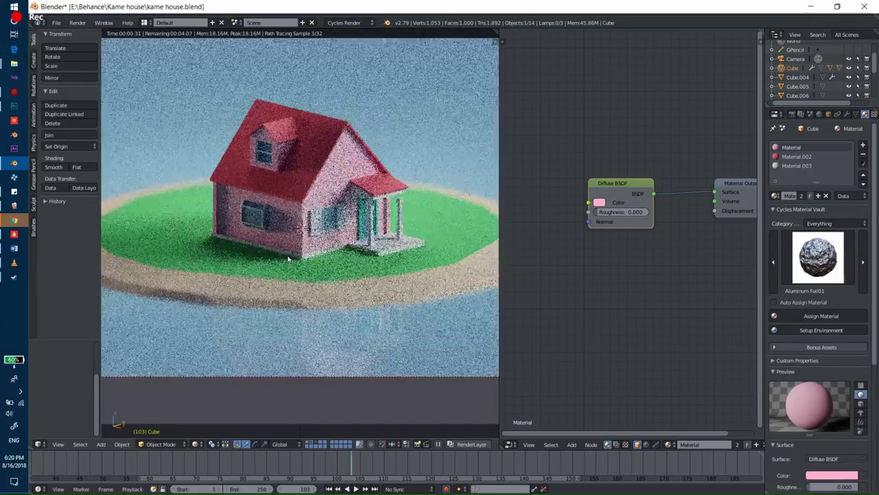
{"action": "key", "text": "shift+z"}
{"action": "scroll", "coordinate": [300, 219], "scroll_direction": "up", "scroll_amount": 5}
{"action": "key", "text": "Tab"}
{"action": "left_click", "coordinate": [375, 238]}
{"action": "scroll", "coordinate": [328, 246], "scroll_direction": "down", "scroll_amount": 4}
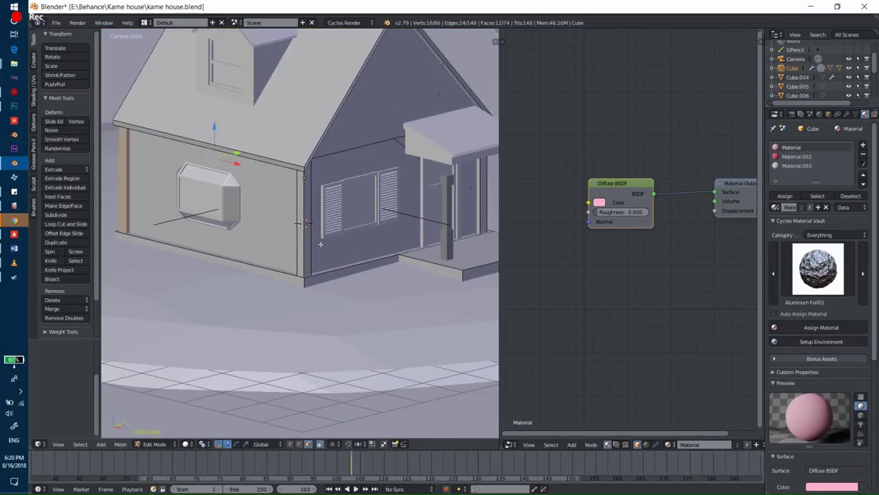
Step: Select the linked corner strips and scale them narrower, then thinner along Y in wireframe
{"action": "key", "text": "l"}
{"action": "key", "text": "s"}
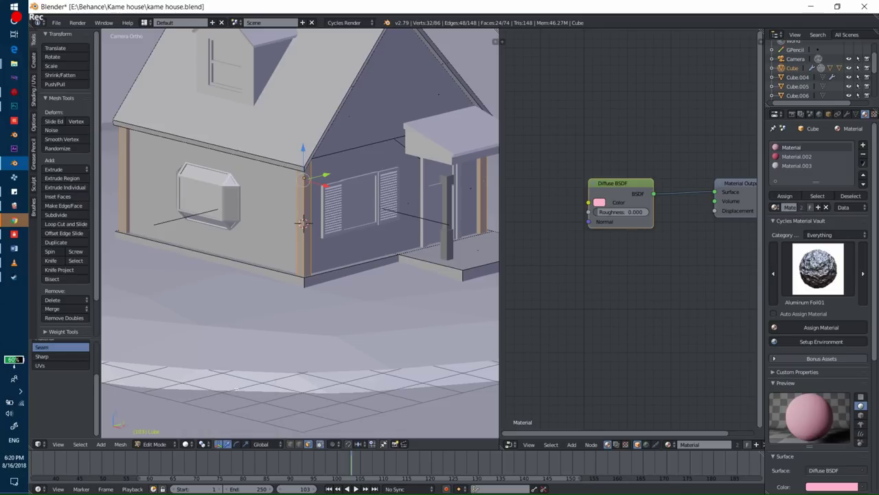
{"action": "left_click", "coordinate": [427, 304]}
{"action": "key", "text": "ctrl+alt+q"}
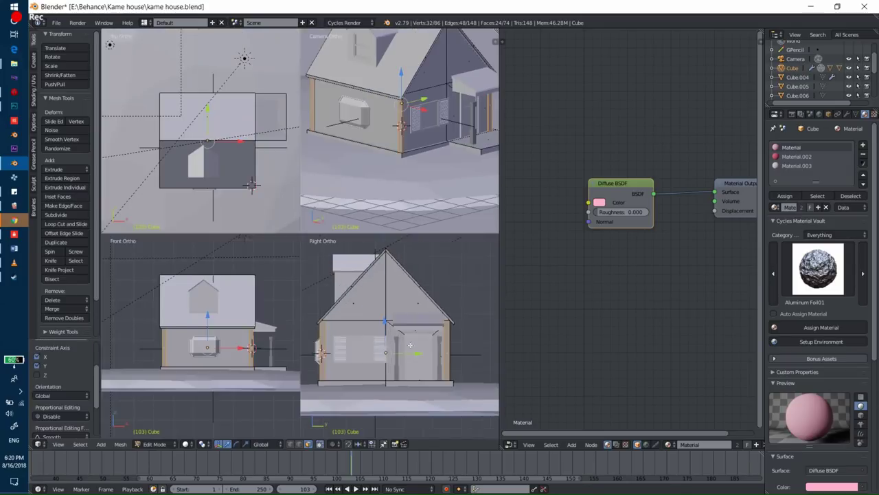
{"action": "key", "text": "z"}
{"action": "key", "text": "s"}
{"action": "key", "text": "y"}
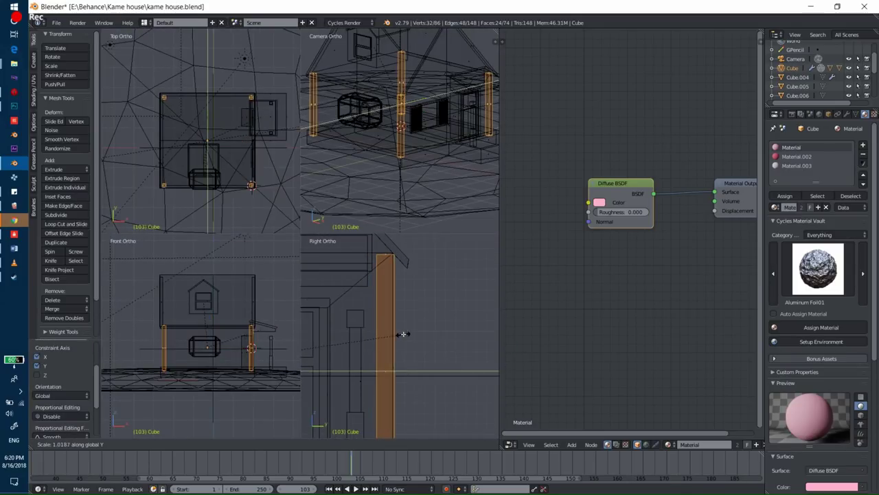
{"action": "left_click", "coordinate": [404, 334]}
Step: Preview the thinner corner strips in a rendered view
{"action": "scroll", "coordinate": [206, 343], "scroll_direction": "up", "scroll_amount": 3}
{"action": "key", "text": "Tab"}
{"action": "key", "text": "ctrl+alt+q"}
{"action": "key", "text": "shift+z"}
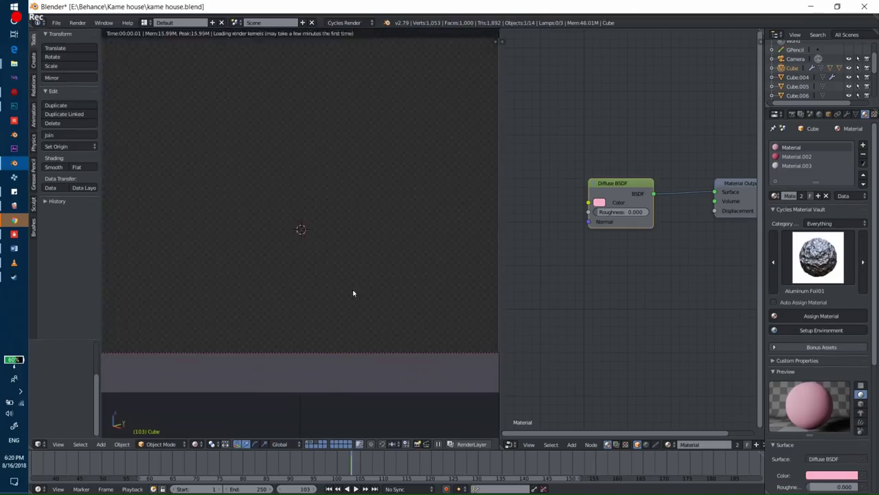
{"action": "key", "text": "shift+z"}
Step: Close in on the side wall and slim the corner trim along Y, then along X
{"action": "key", "text": "Tab"}
{"action": "scroll", "coordinate": [329, 275], "scroll_direction": "up", "scroll_amount": 5}
{"action": "middle_click_drag", "start_coordinate": [330, 275], "coordinate": [343, 288], "text": "shift"}
{"action": "scroll", "coordinate": [323, 283], "scroll_direction": "up", "scroll_amount": 2}
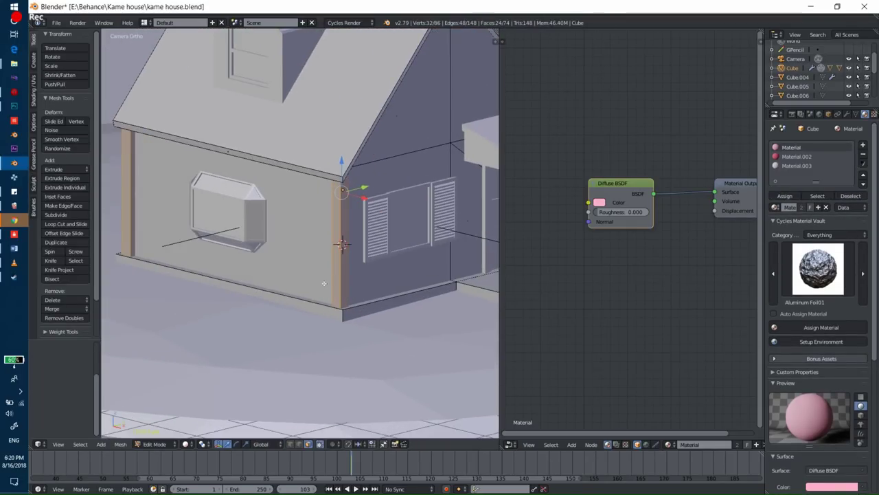
{"action": "key", "text": "s"}
{"action": "key", "text": "y"}
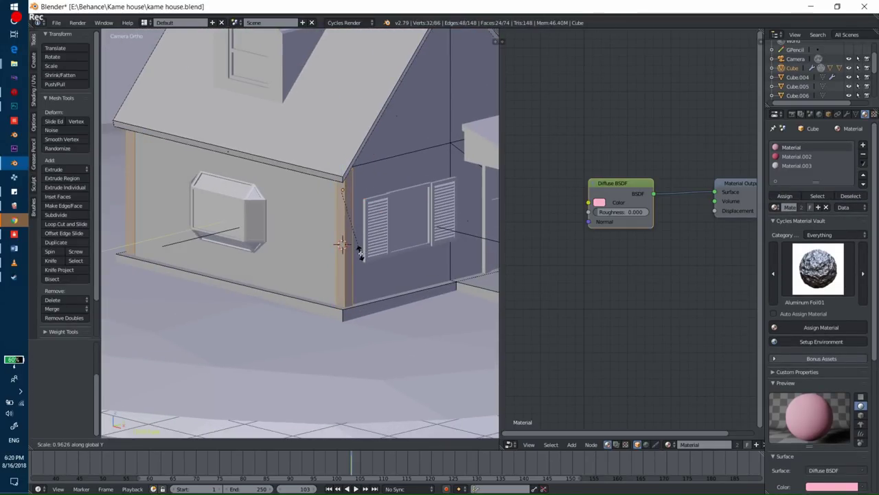
{"action": "left_click", "coordinate": [357, 256]}
{"action": "scroll", "coordinate": [357, 257], "scroll_direction": "down", "scroll_amount": 3}
{"action": "scroll", "coordinate": [309, 275], "scroll_direction": "up", "scroll_amount": 4}
{"action": "scroll", "coordinate": [343, 275], "scroll_direction": "up", "scroll_amount": 2}
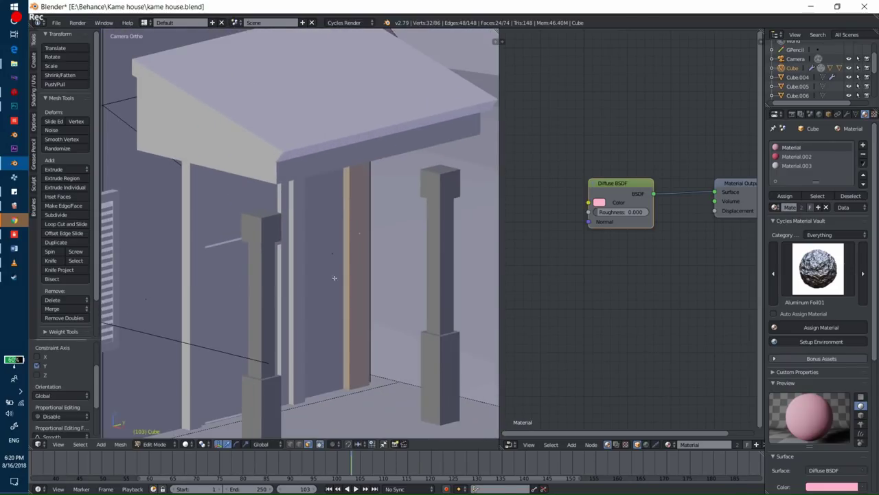
{"action": "key", "text": "s"}
{"action": "key", "text": "x"}
{"action": "left_click", "coordinate": [336, 267]}
Step: Select both corner posts in the side view and slide them along Y on the wall
{"action": "key", "text": "ctrl+alt+q"}
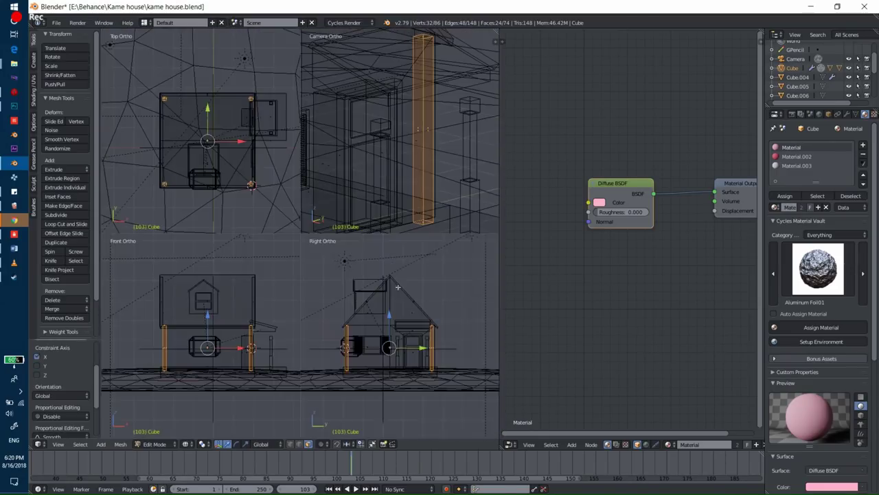
{"action": "scroll", "coordinate": [405, 357], "scroll_direction": "up", "scroll_amount": 2}
{"action": "right_click", "coordinate": [409, 364]}
{"action": "key", "text": "l"}
{"action": "key", "text": "l"}
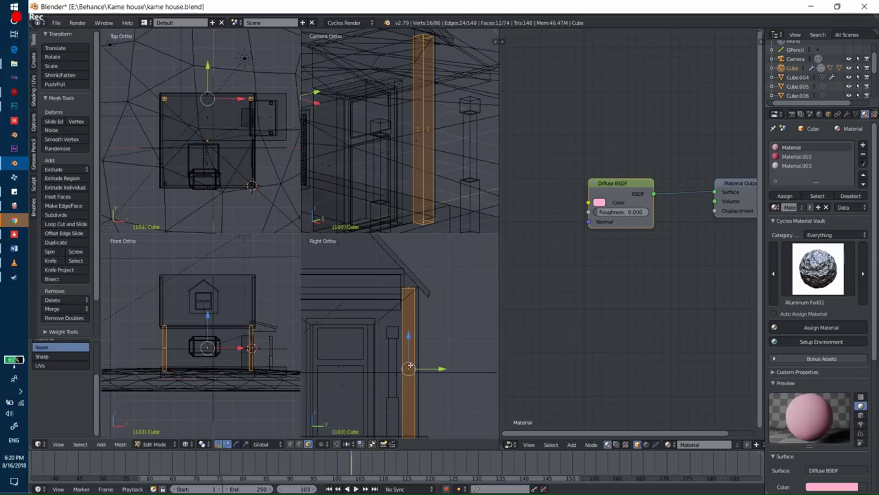
{"action": "key", "text": "g"}
{"action": "key", "text": "y"}
{"action": "left_click", "coordinate": [449, 362]}
Step: Preview the repositioned corner posts in a rendered camera view
{"action": "key", "text": "Tab"}
{"action": "key", "text": "ctrl+alt+q"}
{"action": "key", "text": "shift+z"}
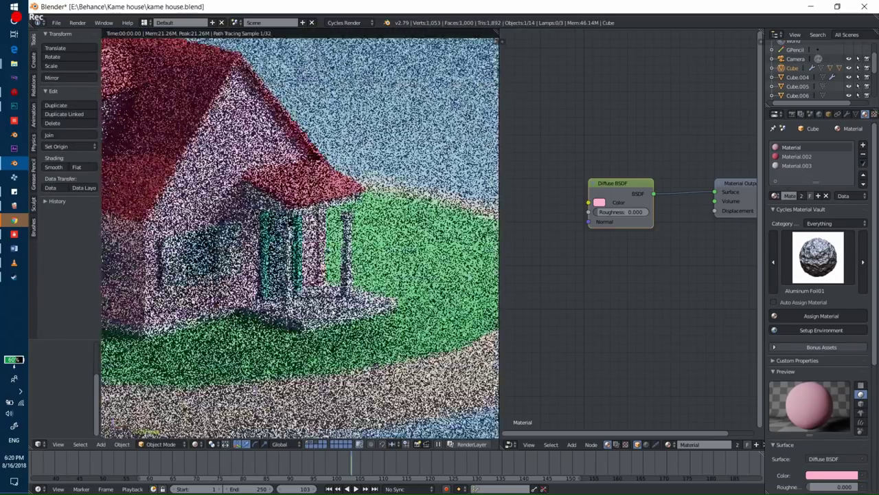
{"action": "key", "text": "shift+z"}
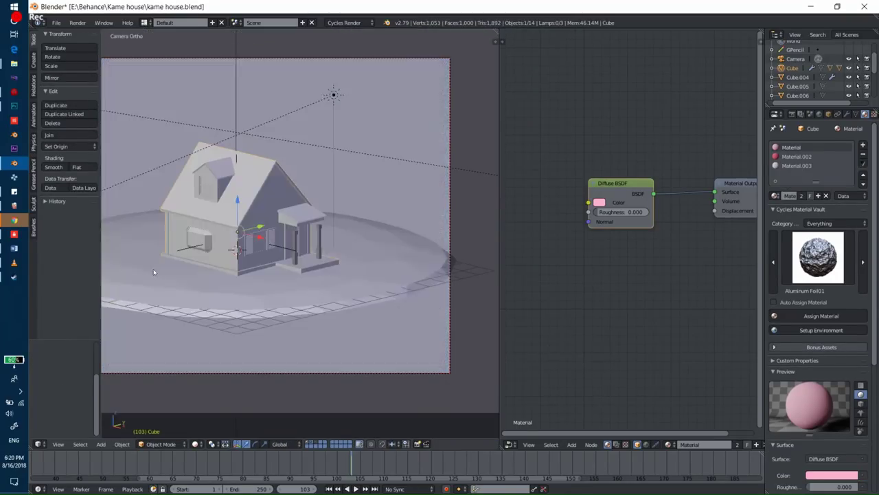
Step: Re-enter Edit Mode, zoom toward the roof and pick the dormer face
{"action": "key", "text": "Tab"}
{"action": "scroll", "coordinate": [154, 268], "scroll_direction": "up", "scroll_amount": 5}
{"action": "scroll", "coordinate": [429, 236], "scroll_direction": "up", "scroll_amount": 3}
{"action": "scroll", "coordinate": [429, 237], "scroll_direction": "down", "scroll_amount": 4}
{"action": "scroll", "coordinate": [337, 245], "scroll_direction": "down", "scroll_amount": 2}
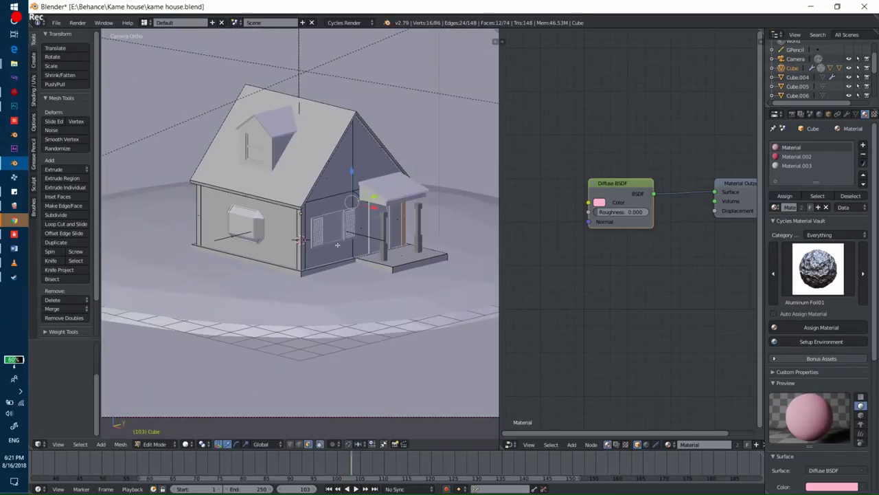
{"action": "scroll", "coordinate": [258, 269], "scroll_direction": "down", "scroll_amount": 3}
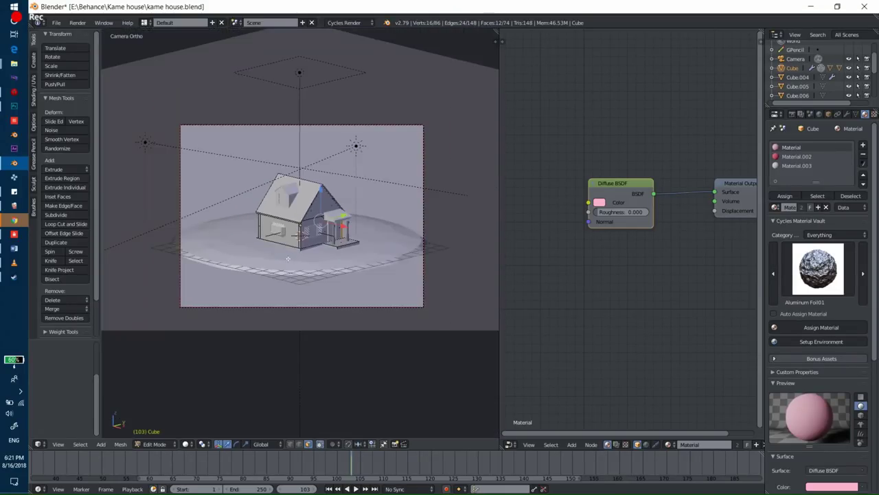
{"action": "scroll", "coordinate": [323, 220], "scroll_direction": "up", "scroll_amount": 3}
{"action": "scroll", "coordinate": [388, 176], "scroll_direction": "up", "scroll_amount": 2}
{"action": "right_click", "coordinate": [388, 176]}
Step: Select the dormer object and narrow it twice along X
{"action": "key", "text": "Tab"}
{"action": "right_click", "coordinate": [388, 176]}
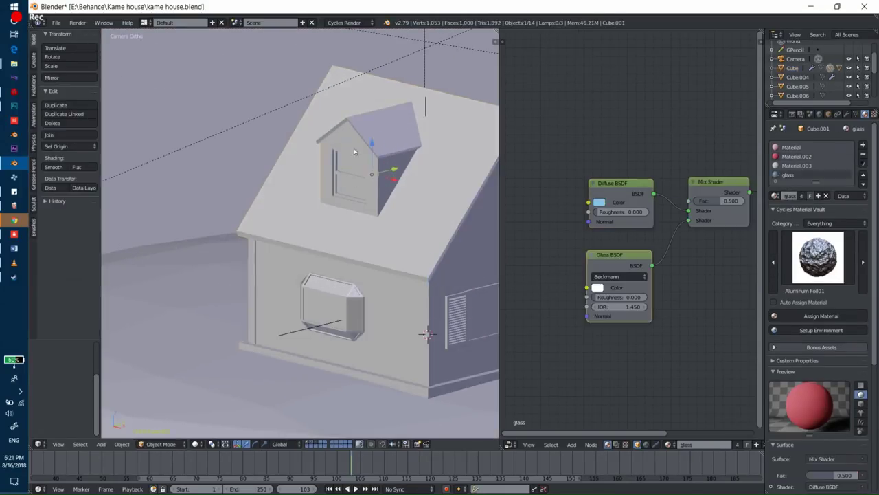
{"action": "key", "text": "s"}
{"action": "key", "text": "x"}
{"action": "left_click", "coordinate": [417, 142]}
{"action": "key", "text": "s"}
{"action": "key", "text": "x"}
{"action": "left_click", "coordinate": [414, 147]}
Step: In wireframe, circle-select the dormer's top edges and raise them along Z for a taller peak
{"action": "key", "text": "Tab"}
{"action": "scroll", "coordinate": [352, 259], "scroll_direction": "up", "scroll_amount": 3}
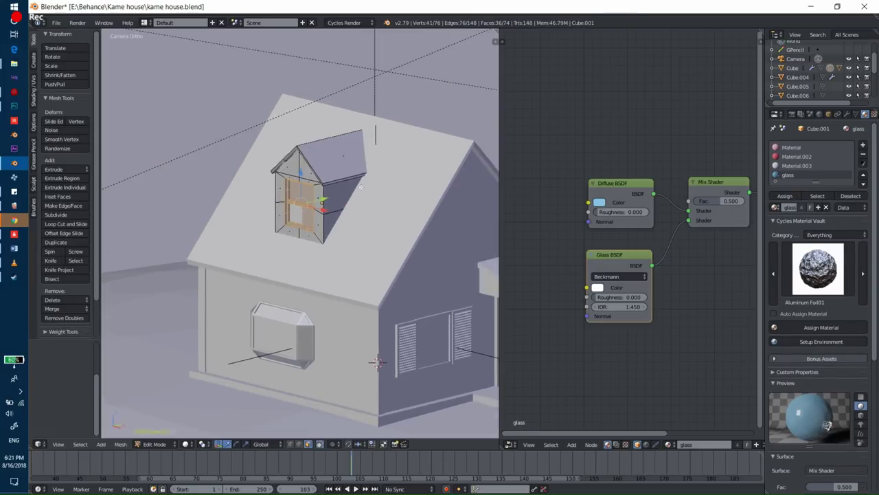
{"action": "scroll", "coordinate": [351, 259], "scroll_direction": "up", "scroll_amount": 2}
{"action": "key", "text": "z"}
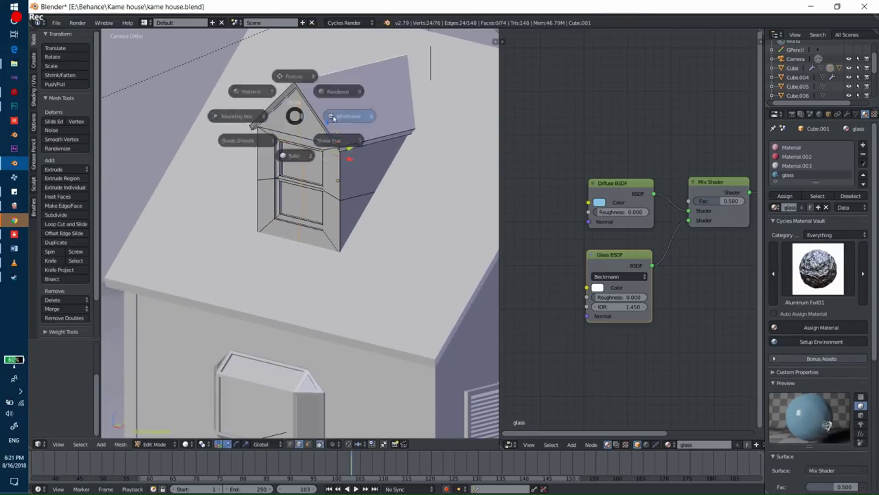
{"action": "left_click", "coordinate": [349, 117]}
{"action": "key", "text": "c"}
{"action": "middle_click_drag", "start_coordinate": [338, 193], "coordinate": [315, 245]}
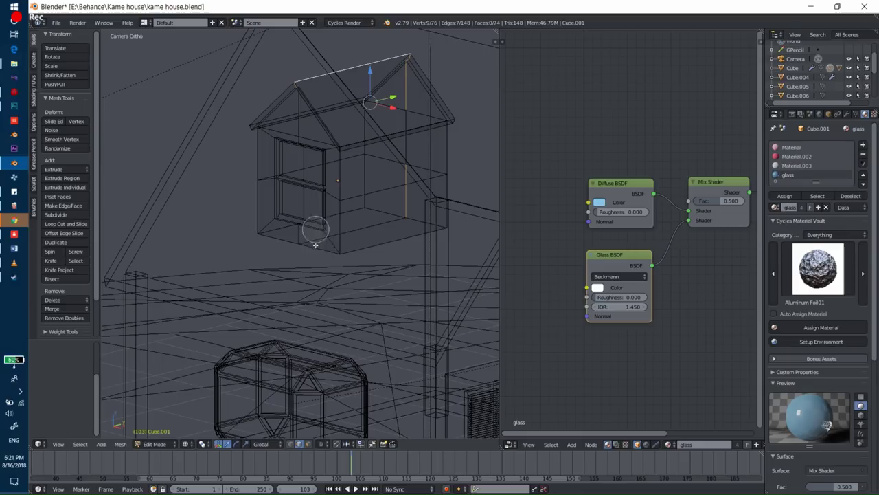
{"action": "key", "text": "z"}
{"action": "left_click", "coordinate": [405, 140]}
{"action": "key", "text": "g"}
{"action": "key", "text": "z"}
{"action": "left_click", "coordinate": [406, 137]}
Step: Inspect the dormer in wireframe quad view, then select the house body and edit its mesh
{"action": "middle_click_drag", "start_coordinate": [406, 137], "coordinate": [331, 212], "text": "shift"}
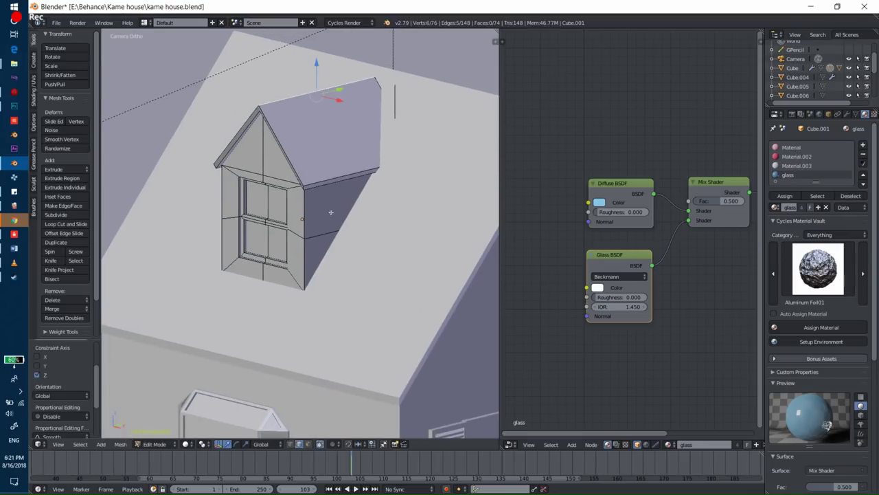
{"action": "key", "text": "z"}
{"action": "key", "text": "ctrl+alt+q"}
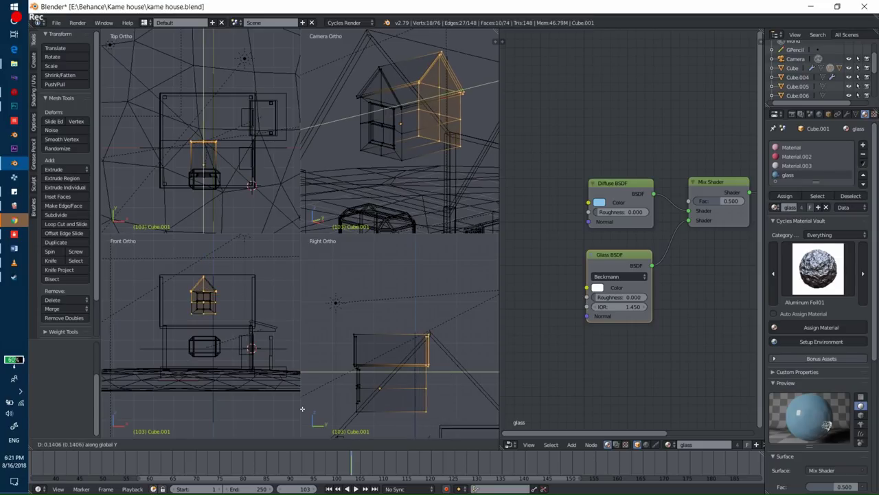
{"action": "key", "text": "Tab"}
{"action": "key", "text": "ctrl+alt+q"}
{"action": "scroll", "coordinate": [402, 211], "scroll_direction": "down", "scroll_amount": 3}
{"action": "right_click", "coordinate": [417, 224]}
{"action": "key", "text": "Tab"}
{"action": "left_click", "coordinate": [471, 224]}
{"action": "key", "text": "ctrl+alt+q"}
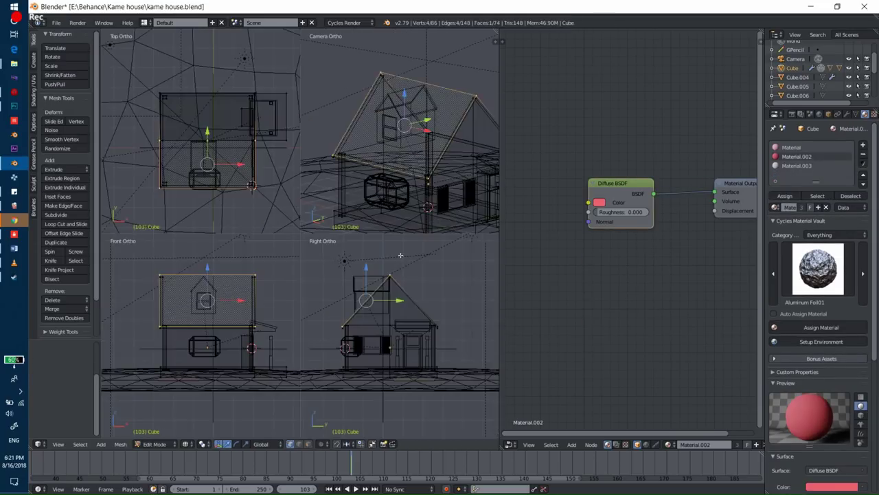
Step: Raise the house's roof vertices along Z and check the result in a rendered preview
{"action": "key", "text": "g"}
{"action": "key", "text": "z"}
{"action": "left_click", "coordinate": [407, 273]}
{"action": "key", "text": "Tab"}
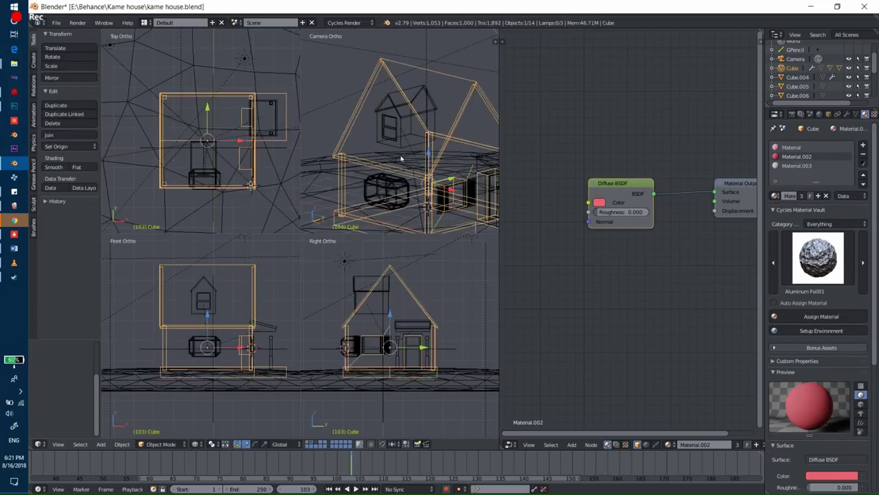
{"action": "key", "text": "ctrl+alt+q"}
{"action": "key", "text": "z"}
{"action": "key", "text": "shift+z"}
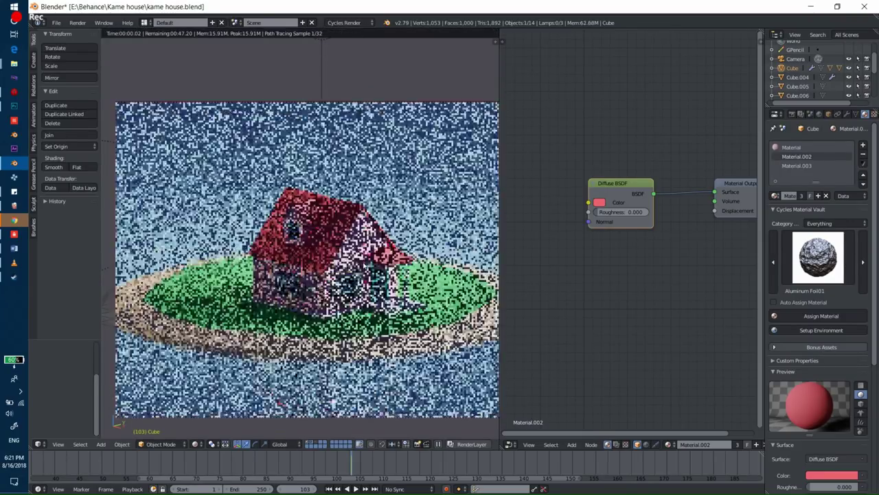
{"action": "scroll", "coordinate": [364, 266], "scroll_direction": "down", "scroll_amount": 5}
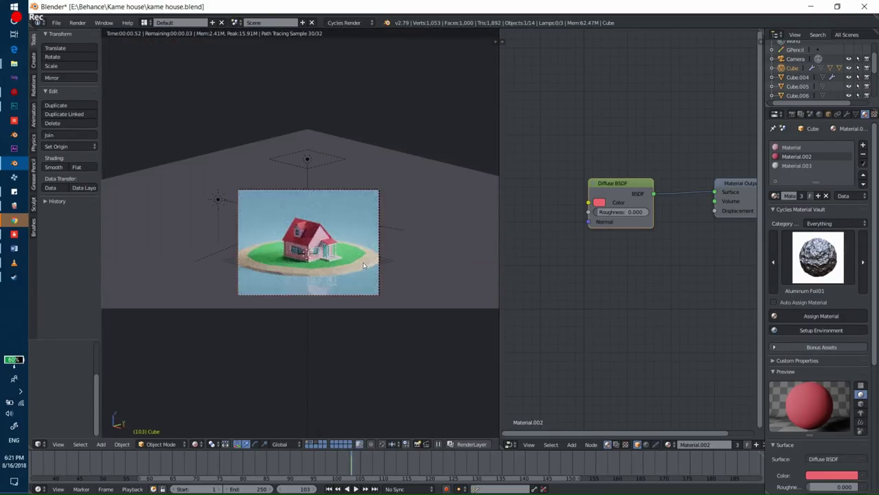
{"action": "key", "text": "shift+z"}
{"action": "key", "text": "Home"}
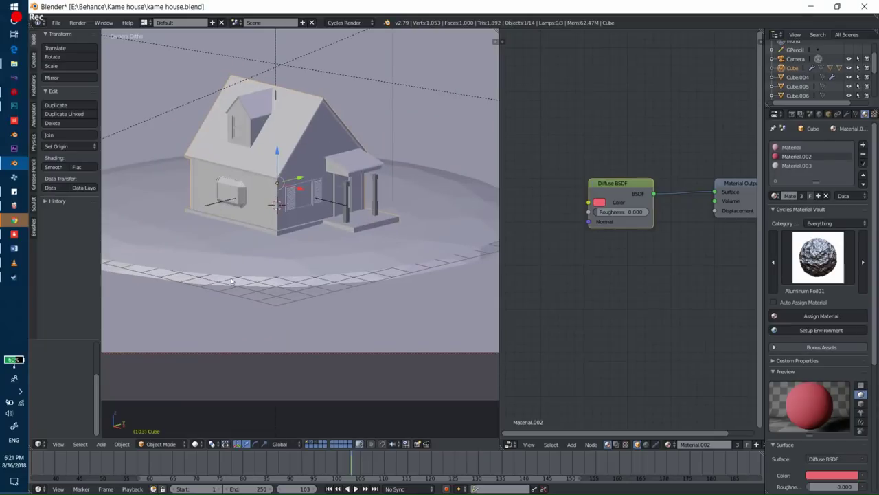
Step: On the island, set Subdivision view level to 2 and Decimate ratio to 0.0472
{"action": "left_click", "coordinate": [798, 77]}
{"action": "left_click", "coordinate": [845, 115]}
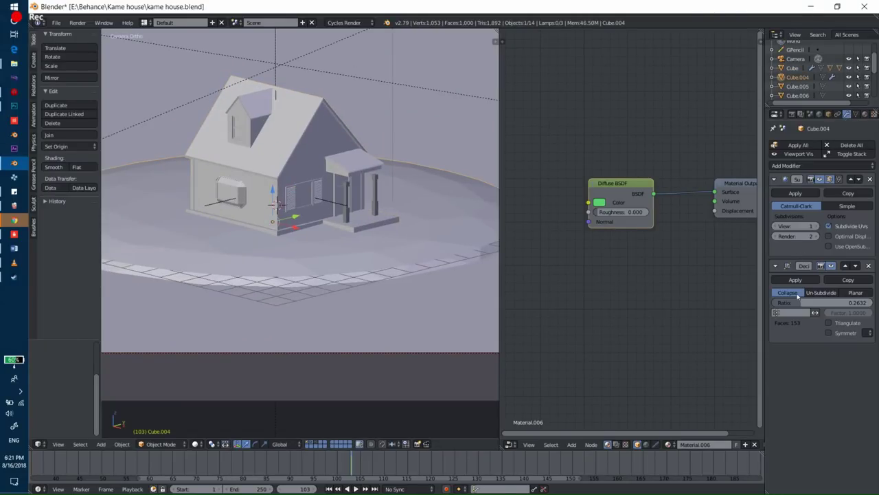
{"action": "left_click", "coordinate": [814, 226]}
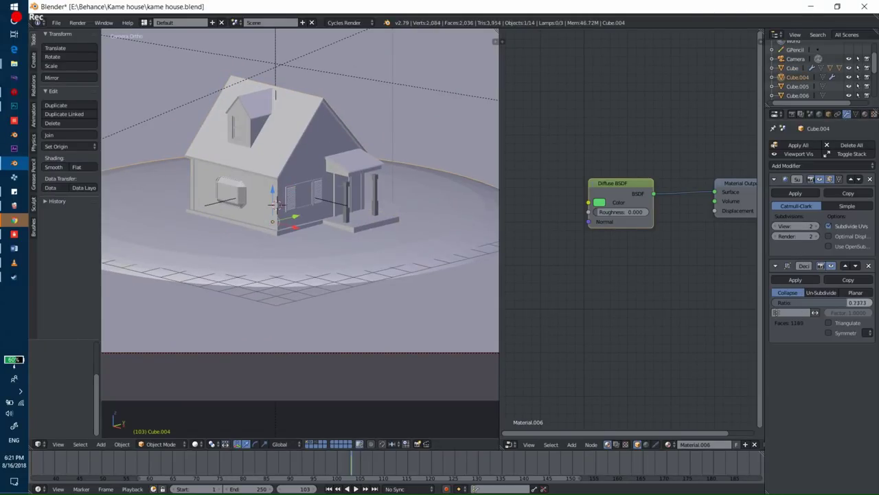
{"action": "left_click_drag", "start_coordinate": [802, 302], "coordinate": [773, 302]}
Step: Preview the low-poly island in a render, then orbit in close beside the house
{"action": "scroll", "coordinate": [349, 234], "scroll_direction": "down", "scroll_amount": 3}
{"action": "key", "text": "shift+z"}
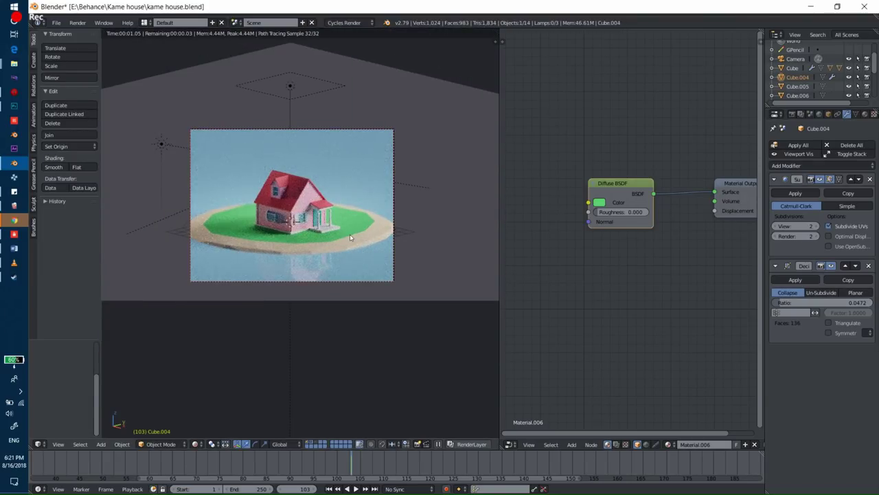
{"action": "key", "text": "shift+z"}
{"action": "scroll", "coordinate": [355, 187], "scroll_direction": "up", "scroll_amount": 3}
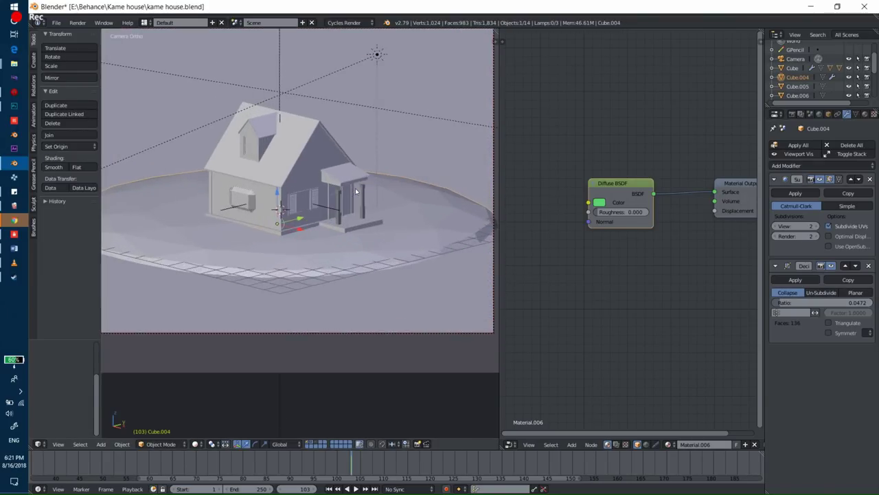
{"action": "middle_click_drag", "start_coordinate": [355, 191], "coordinate": [322, 193]}
{"action": "scroll", "coordinate": [289, 193], "scroll_direction": "up", "scroll_amount": 5}
Step: Add a text object and replace its placeholder with two-line capital 'KAME HOUSE' lettering
{"action": "key", "text": "shift+a"}
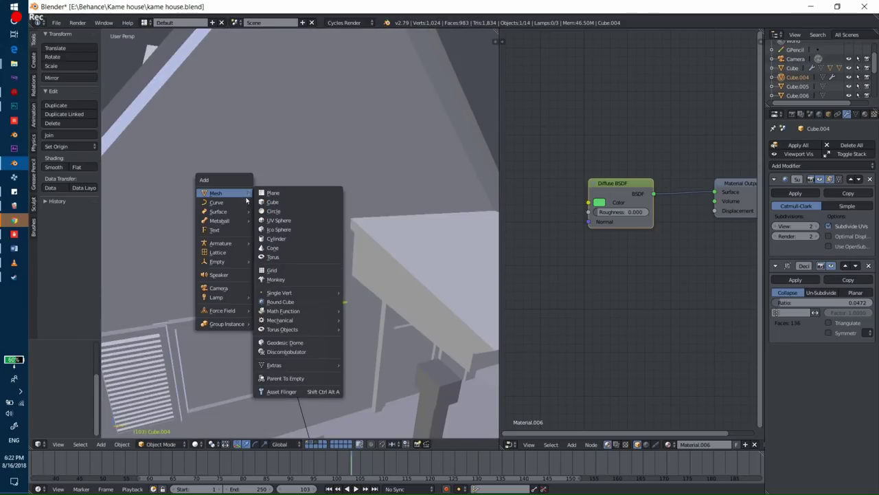
{"action": "left_click", "coordinate": [219, 230]}
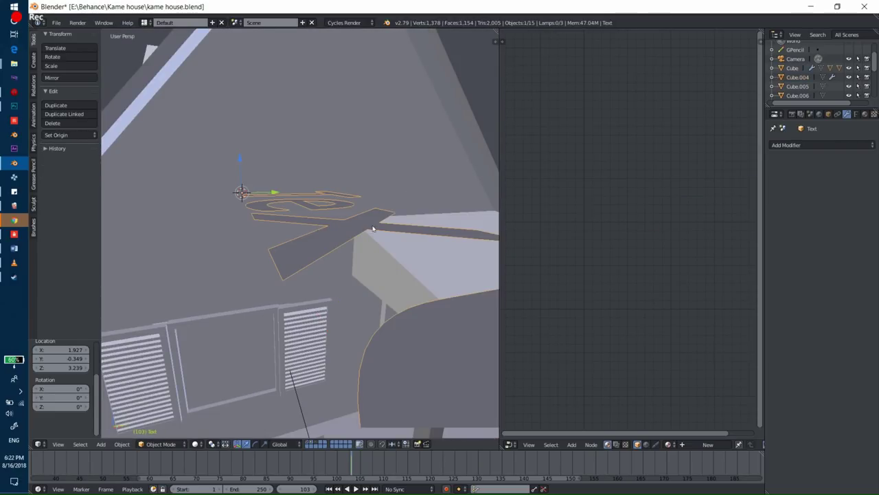
{"action": "scroll", "coordinate": [300, 233], "scroll_direction": "down", "scroll_amount": 5}
{"action": "middle_click_drag", "start_coordinate": [300, 233], "coordinate": [357, 247]}
{"action": "key", "text": "Tab"}
{"action": "left_click", "coordinate": [447, 259]}
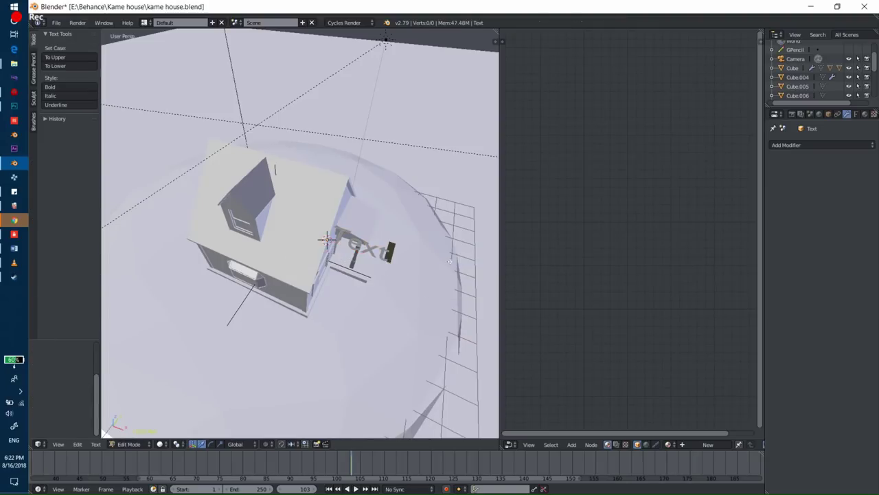
{"action": "key", "text": "BackSpace"}
{"action": "key", "text": "BackSpace"}
{"action": "key", "text": "Caps_Lock"}
{"action": "type", "text": "KAME"}
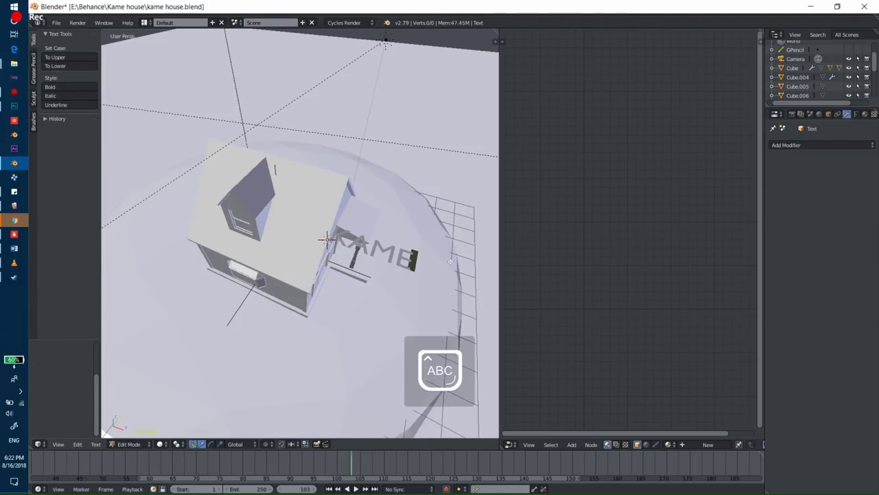
{"action": "key", "text": "Return"}
{"action": "type", "text": "HOUSE"}
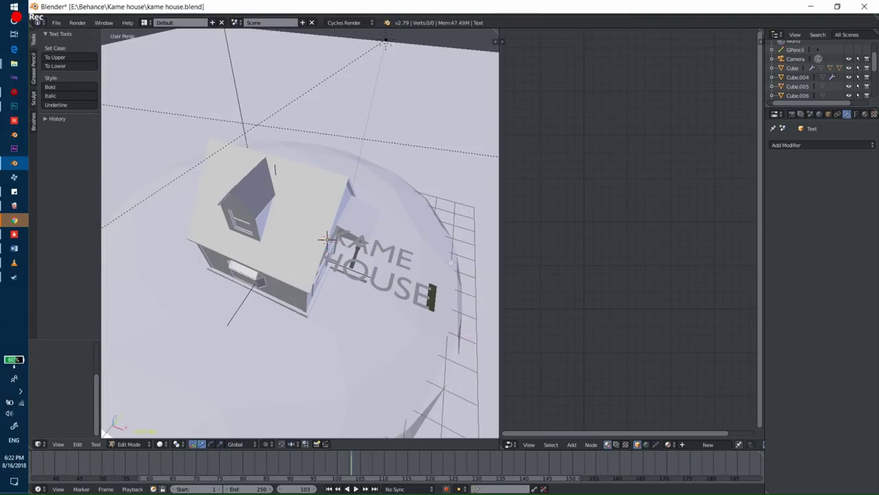
{"action": "key", "text": "Tab"}
Step: Assign the red Material.002 to the lettering
{"action": "left_click", "coordinate": [337, 260]}
{"action": "left_click", "coordinate": [865, 114]}
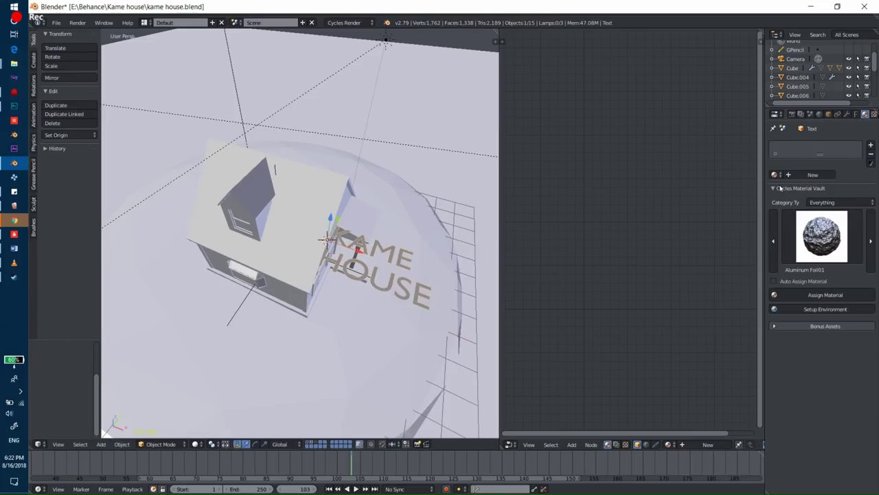
{"action": "left_click", "coordinate": [776, 174]}
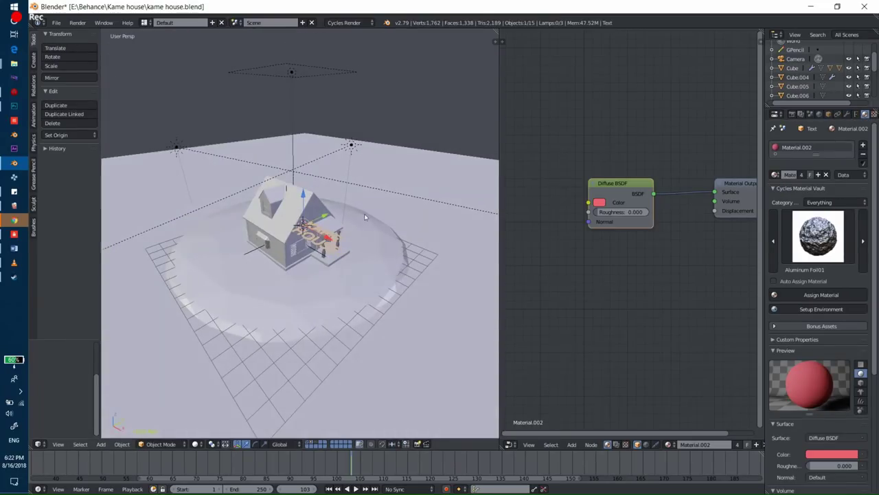
Step: Rotate the lettering 90 degrees about Y and squash it along Y in quad view
{"action": "key", "text": "Return"}
{"action": "key", "text": "r"}
{"action": "key", "text": "y"}
{"action": "key", "text": "9"}
{"action": "key", "text": "Return"}
{"action": "key", "text": "ctrl+alt+q"}
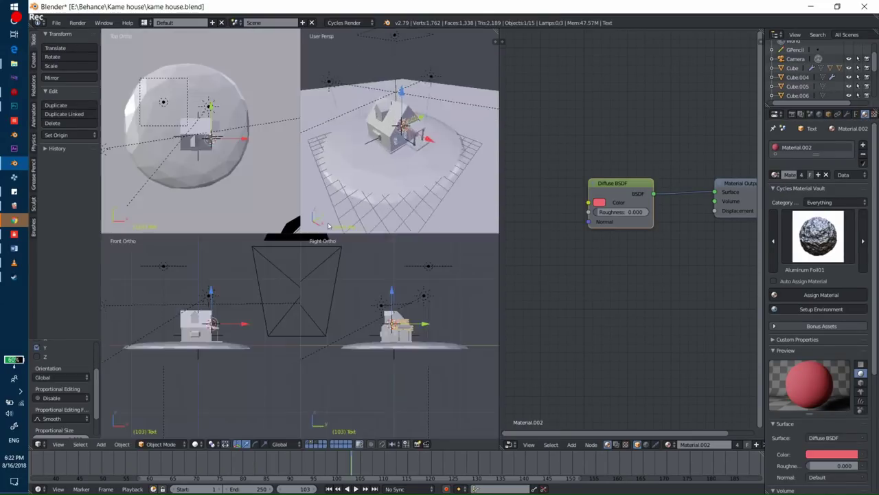
{"action": "scroll", "coordinate": [436, 296], "scroll_direction": "up", "scroll_amount": 3}
{"action": "scroll", "coordinate": [436, 296], "scroll_direction": "up", "scroll_amount": 2}
{"action": "scroll", "coordinate": [435, 296], "scroll_direction": "up", "scroll_amount": 1}
{"action": "key", "text": "s"}
{"action": "key", "text": "y"}
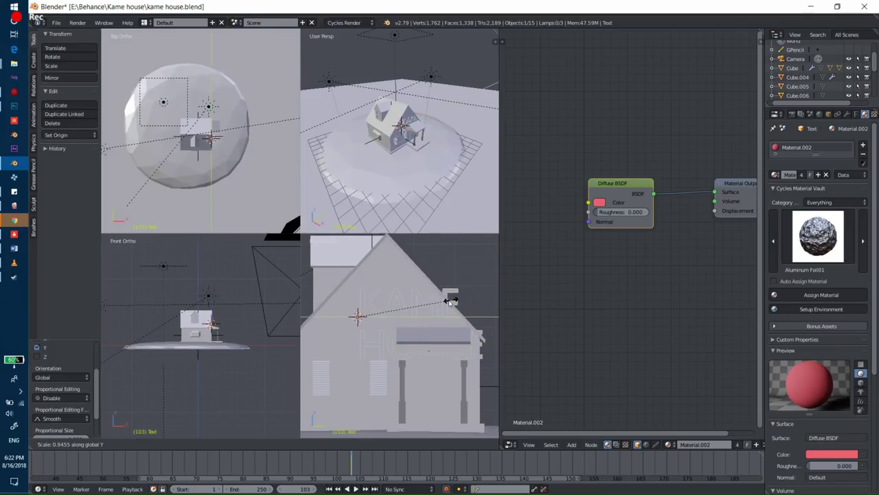
{"action": "key", "text": "Return"}
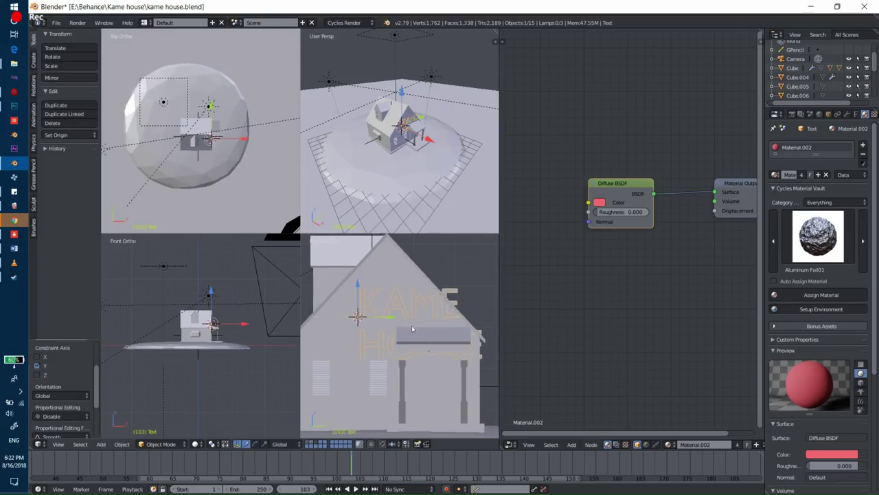
Step: Convert the text object into a mesh with Alt+C
{"action": "key", "text": "Tab"}
{"action": "left_click", "coordinate": [336, 324]}
{"action": "key", "text": "alt+c"}
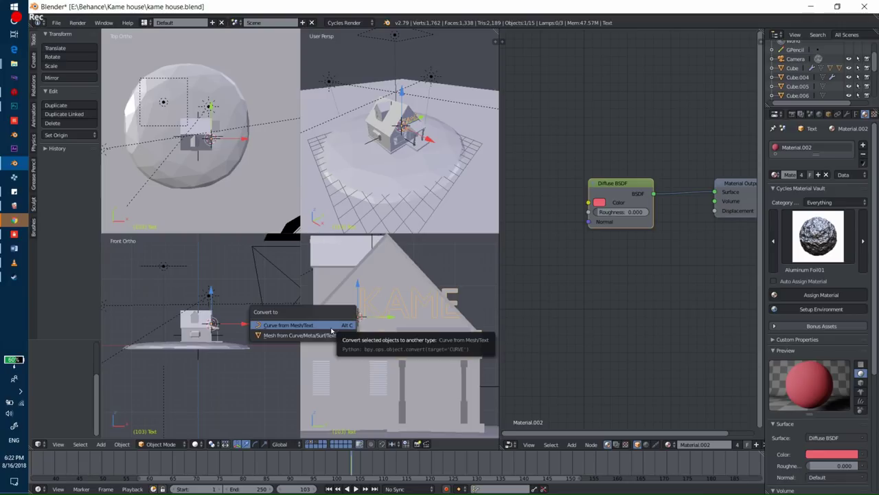
{"action": "left_click", "coordinate": [335, 334]}
Step: In wireframe Edit Mode, lower the HOUSE letters along Z beneath KAME
{"action": "key", "text": "z"}
{"action": "key", "text": "Tab"}
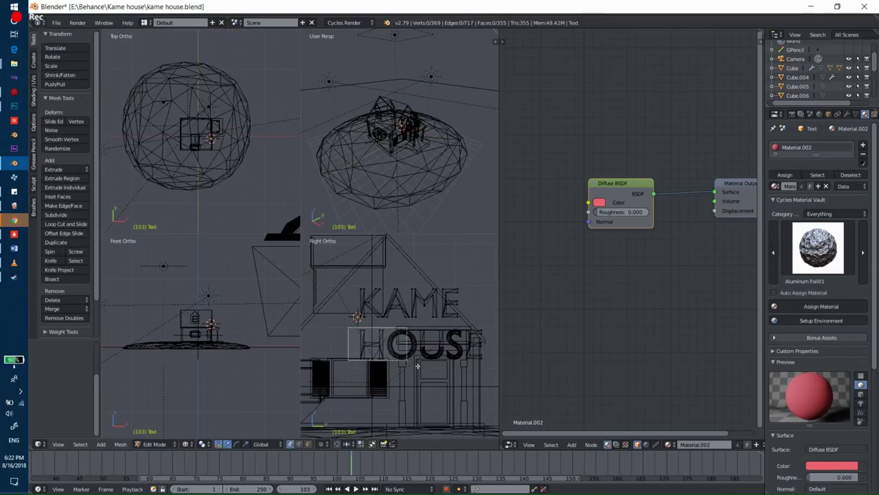
{"action": "left_click_drag", "start_coordinate": [348, 326], "coordinate": [485, 390]}
{"action": "key", "text": "g"}
{"action": "key", "text": "z"}
{"action": "left_click", "coordinate": [404, 392]}
{"action": "key", "text": "Tab"}
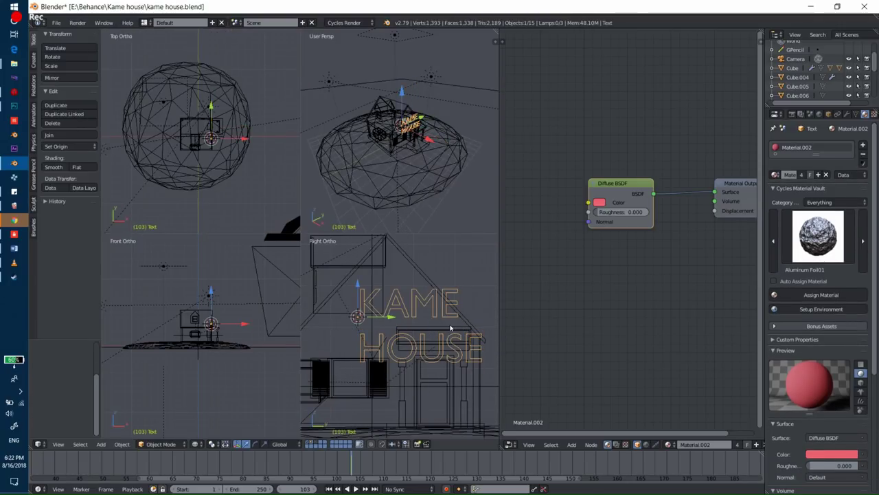
Step: Tilt the lettering diagonally and slide it along Y onto the side wall
{"action": "scroll", "coordinate": [452, 327], "scroll_direction": "up", "scroll_amount": 2}
{"action": "key", "text": "r"}
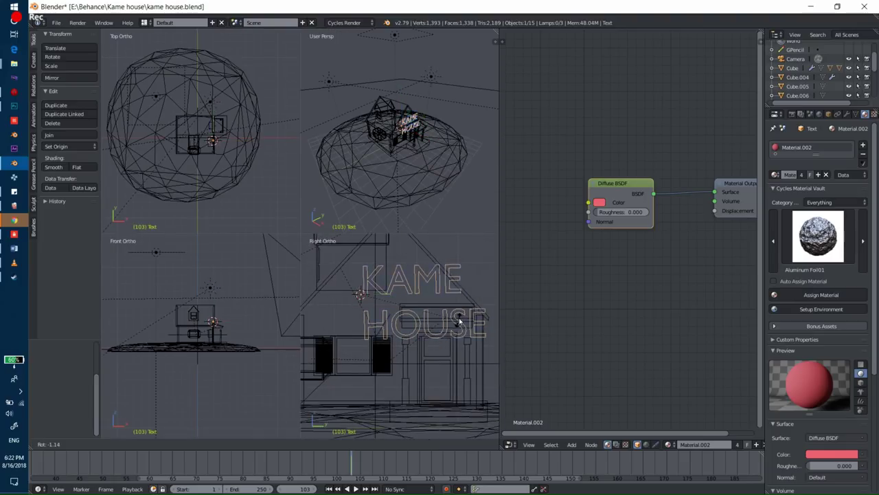
{"action": "left_click", "coordinate": [412, 285]}
{"action": "key", "text": "g"}
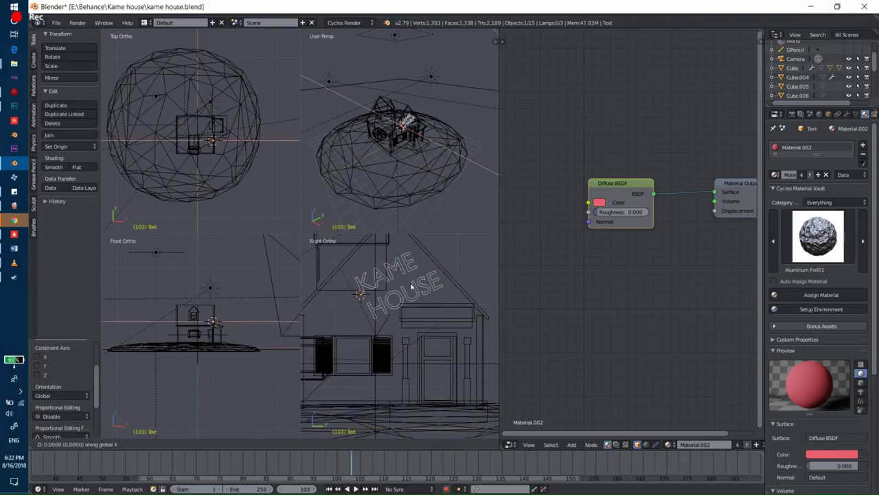
{"action": "key", "text": "y"}
{"action": "left_click", "coordinate": [408, 286]}
{"action": "right_click", "coordinate": [426, 328]}
Step: Collapse the quad view into a single wireframe view framed on the porch roof beam
{"action": "key", "text": "z"}
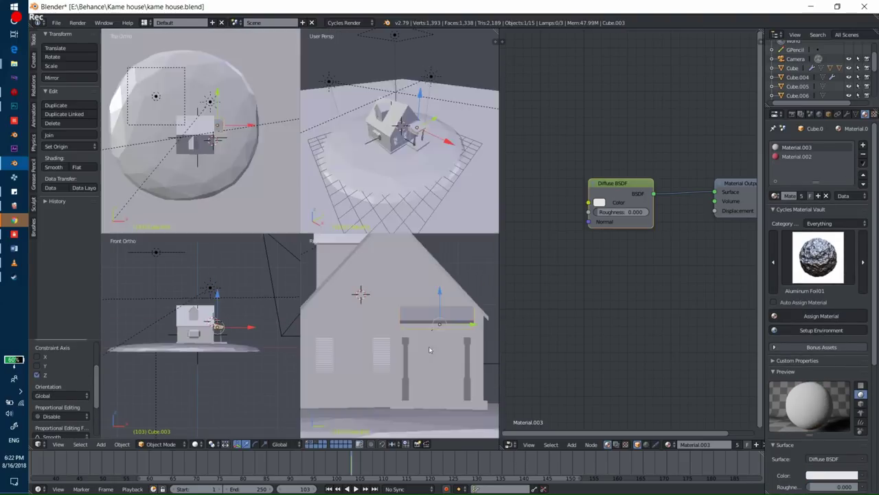
{"action": "scroll", "coordinate": [423, 331], "scroll_direction": "up", "scroll_amount": 2}
{"action": "scroll", "coordinate": [423, 330], "scroll_direction": "down", "scroll_amount": 1}
{"action": "key", "text": "z"}
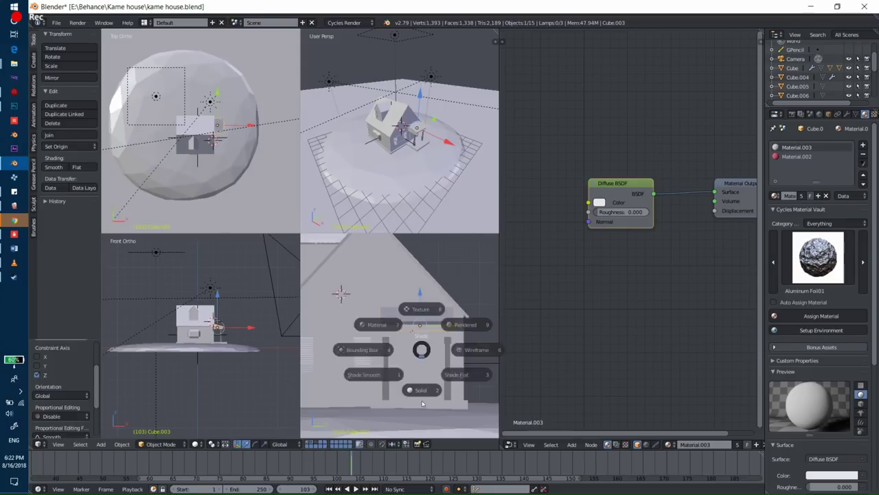
{"action": "left_click", "coordinate": [423, 309]}
{"action": "key", "text": "ctrl+alt+q"}
{"action": "key", "text": "KP_Decimal"}
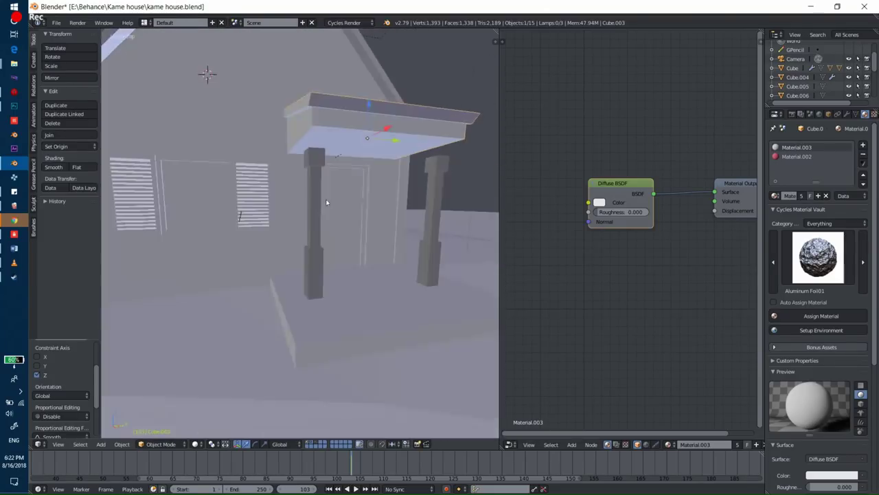
{"action": "middle_click_drag", "start_coordinate": [359, 233], "coordinate": [404, 190]}
Step: Brush-select the tops of the porch posts in Edit Mode, then return to solid Object Mode
{"action": "right_click", "coordinate": [404, 190]}
{"action": "key", "text": "Tab"}
{"action": "key", "text": "z"}
{"action": "key", "text": "c"}
{"action": "left_click", "coordinate": [416, 161]}
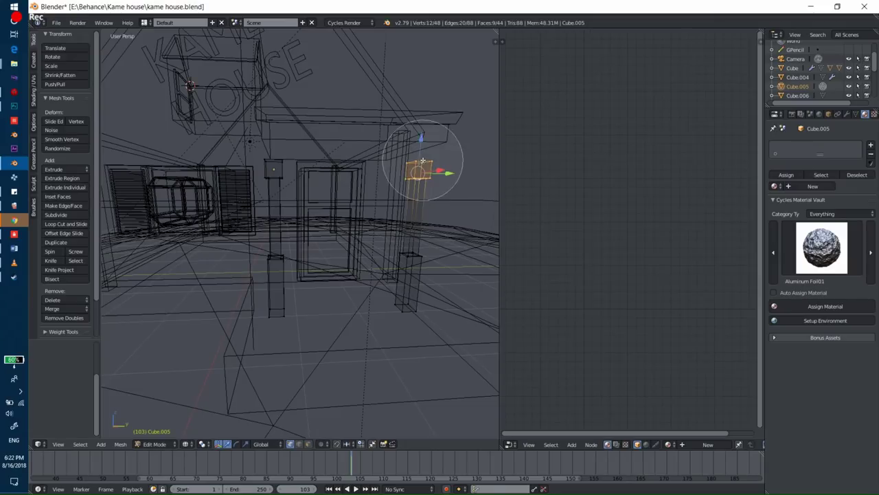
{"action": "left_click", "coordinate": [274, 168]}
{"action": "key", "text": "Tab"}
{"action": "key", "text": "z"}
Step: Reselect the porch posts (Cube.005) and select all their vertices, checking the pivot point options
{"action": "scroll", "coordinate": [308, 177], "scroll_direction": "down", "scroll_amount": 5}
{"action": "scroll", "coordinate": [314, 236], "scroll_direction": "up", "scroll_amount": 4}
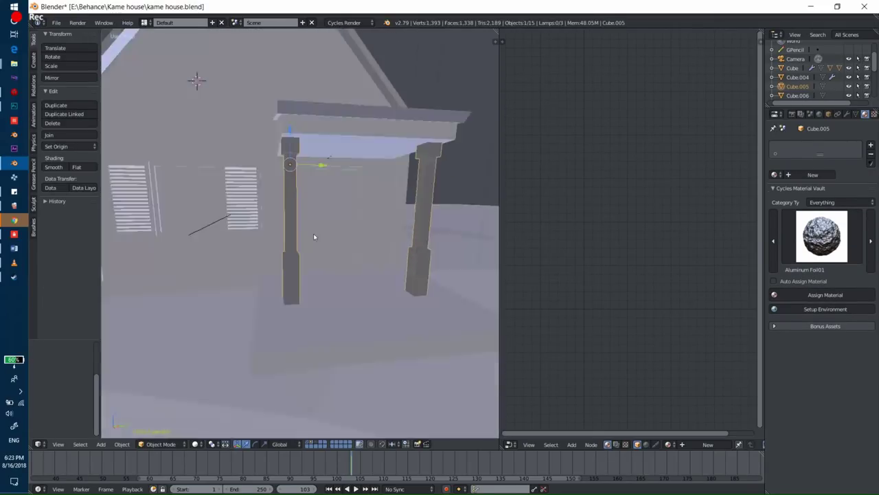
{"action": "middle_click_drag", "start_coordinate": [314, 236], "coordinate": [343, 174]}
{"action": "right_click", "coordinate": [343, 174]}
{"action": "right_click", "coordinate": [371, 175]}
{"action": "key", "text": "Tab"}
{"action": "key", "text": "a"}
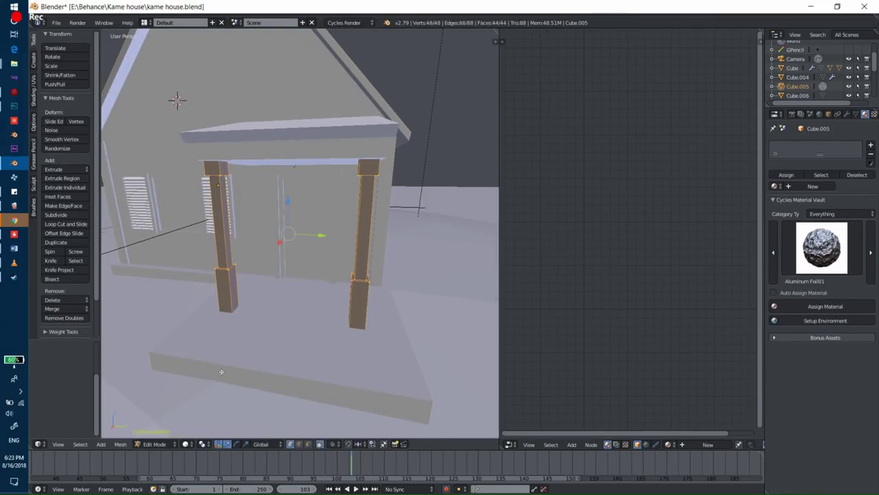
{"action": "left_click", "coordinate": [203, 444]}
{"action": "left_click", "coordinate": [221, 422]}
Step: Leave the posts' Edit Mode and preview the scene in rendered shading
{"action": "key", "text": "a"}
{"action": "key", "text": "Tab"}
{"action": "scroll", "coordinate": [180, 240], "scroll_direction": "down", "scroll_amount": 5}
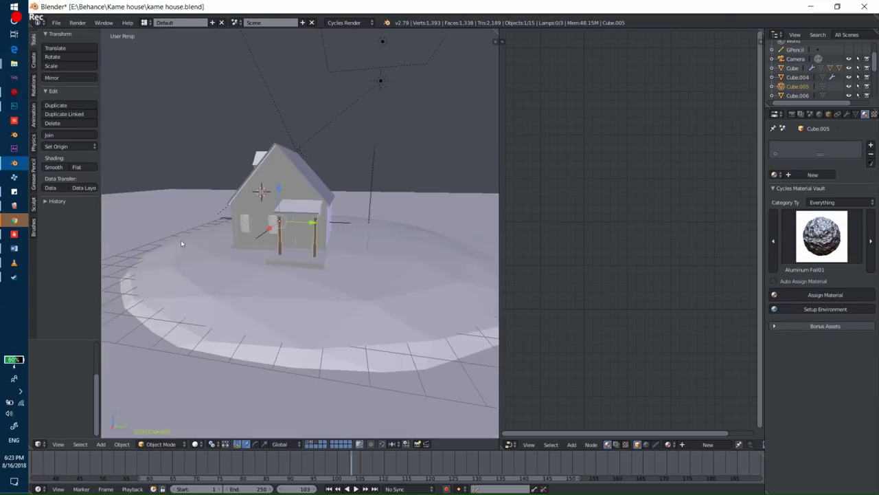
{"action": "key", "text": "shift+z"}
{"action": "scroll", "coordinate": [232, 252], "scroll_direction": "up", "scroll_amount": 5}
{"action": "key", "text": "shift+z"}
{"action": "scroll", "coordinate": [283, 307], "scroll_direction": "up", "scroll_amount": 3}
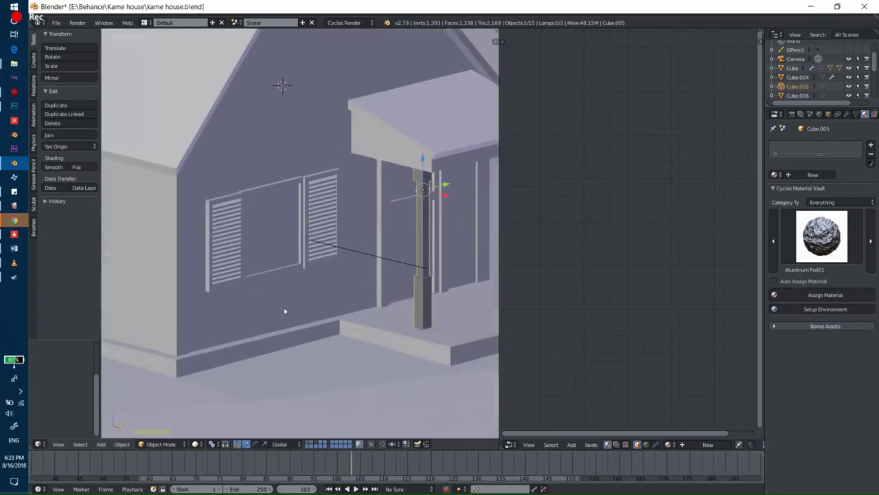
Step: Look through the scene camera and select the KAME HOUSE lettering
{"action": "right_click", "coordinate": [299, 186]}
{"action": "key", "text": "KP_0"}
{"action": "right_click", "coordinate": [305, 173]}
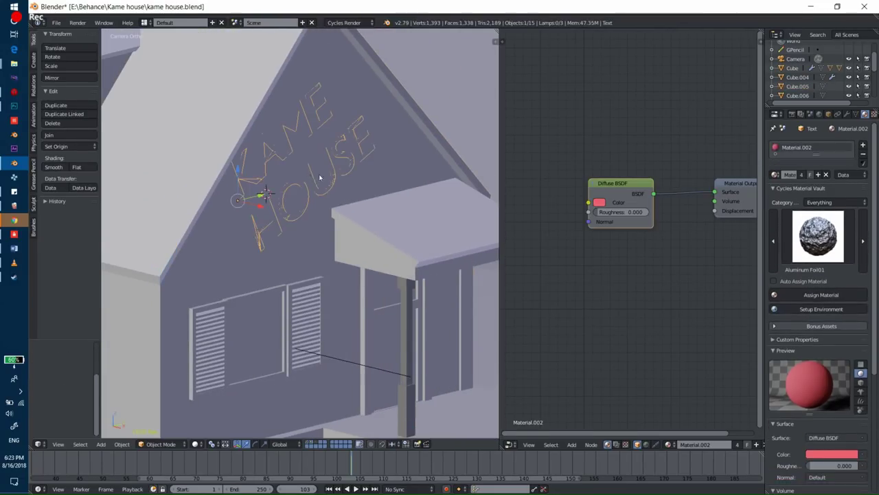
{"action": "key", "text": "z"}
{"action": "scroll", "coordinate": [365, 180], "scroll_direction": "up", "scroll_amount": 3}
{"action": "key", "text": "z"}
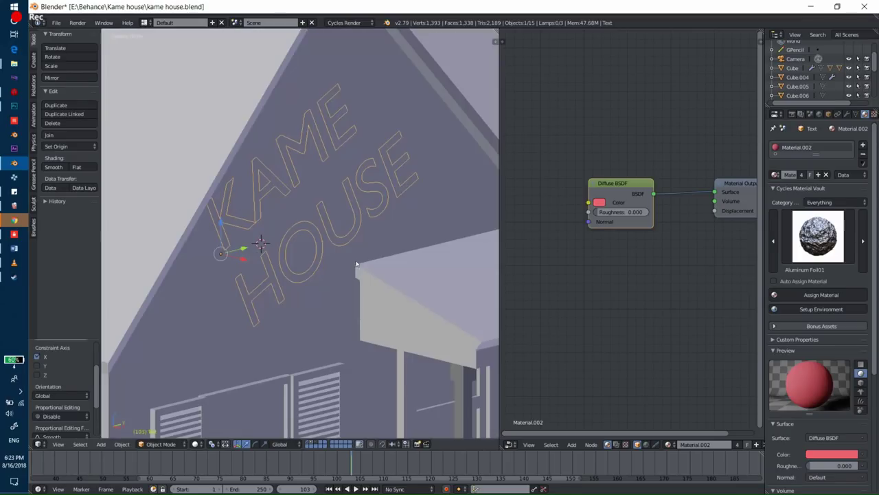
{"action": "key", "text": "g"}
{"action": "key", "text": "Escape"}
Step: In Edit Mode, slide the HOUSE letters along local Y back under KAME
{"action": "key", "text": "Tab"}
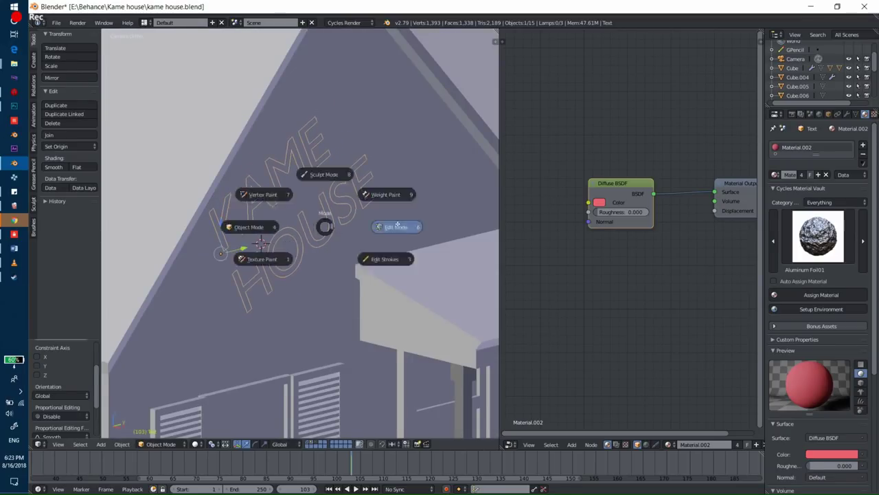
{"action": "left_click", "coordinate": [377, 214]}
{"action": "key", "text": "g"}
{"action": "key", "text": "z"}
{"action": "key", "text": "z"}
{"action": "key", "text": "y"}
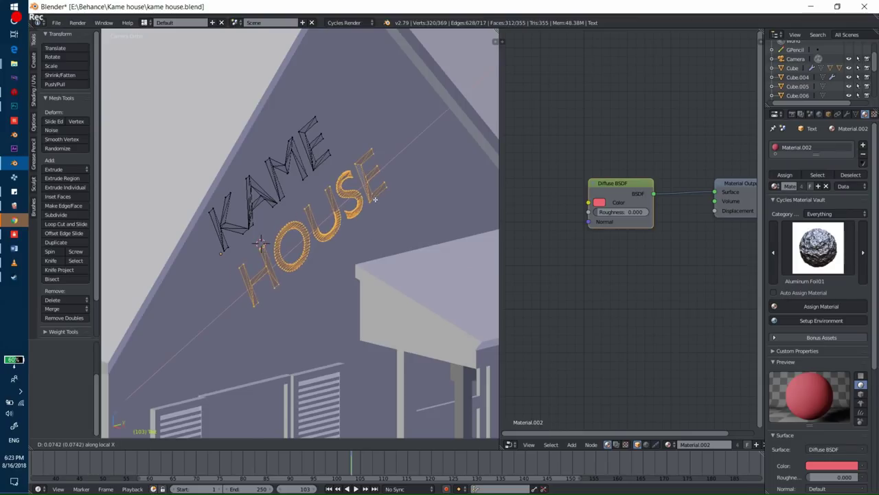
{"action": "left_click", "coordinate": [376, 209]}
{"action": "key", "text": "Tab"}
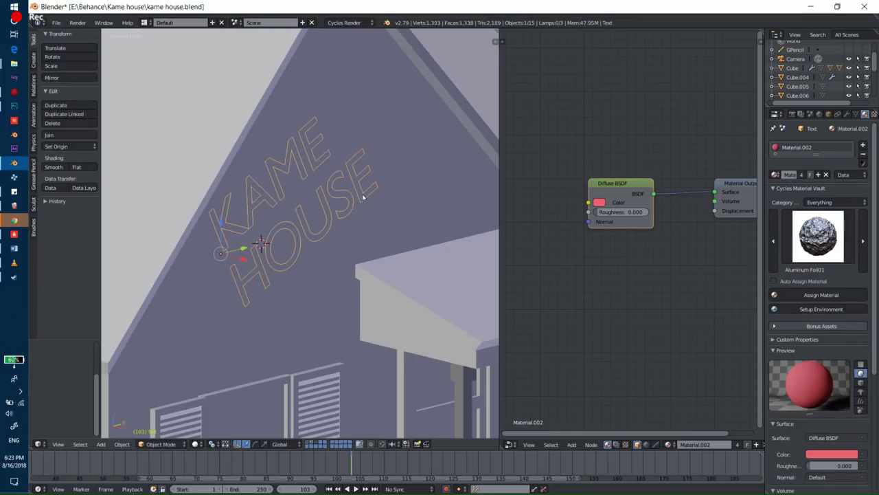
Step: Set the pivot to Bounding Box Center and narrow the letters along local X
{"action": "key", "text": "Tab"}
{"action": "key", "text": "a"}
{"action": "key", "text": "a"}
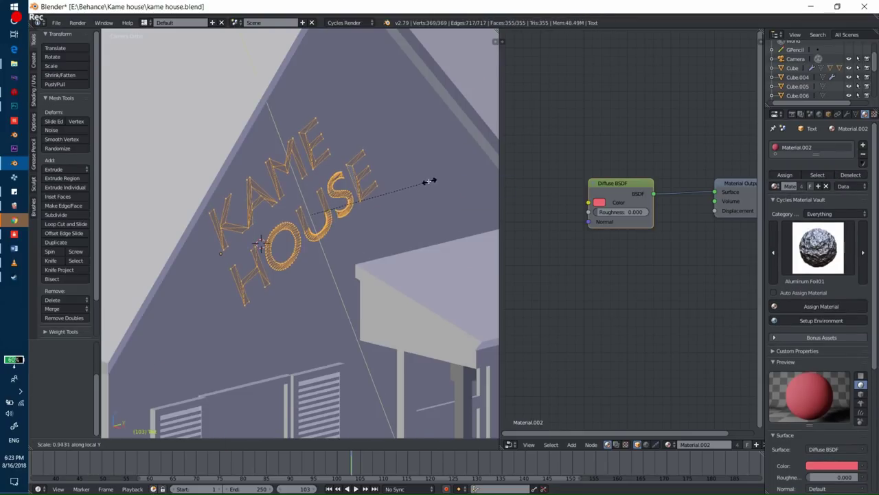
{"action": "left_click", "coordinate": [203, 444]}
{"action": "left_click", "coordinate": [204, 432]}
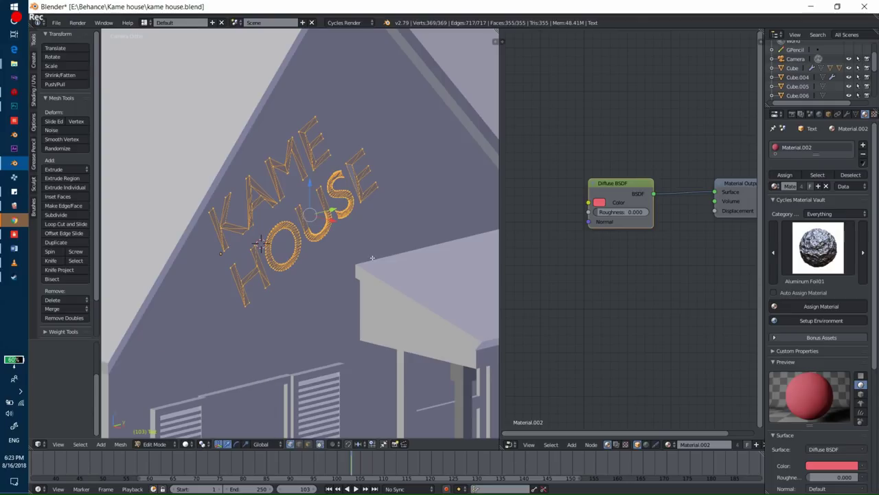
{"action": "key", "text": "s"}
{"action": "key", "text": "x"}
{"action": "key", "text": "x"}
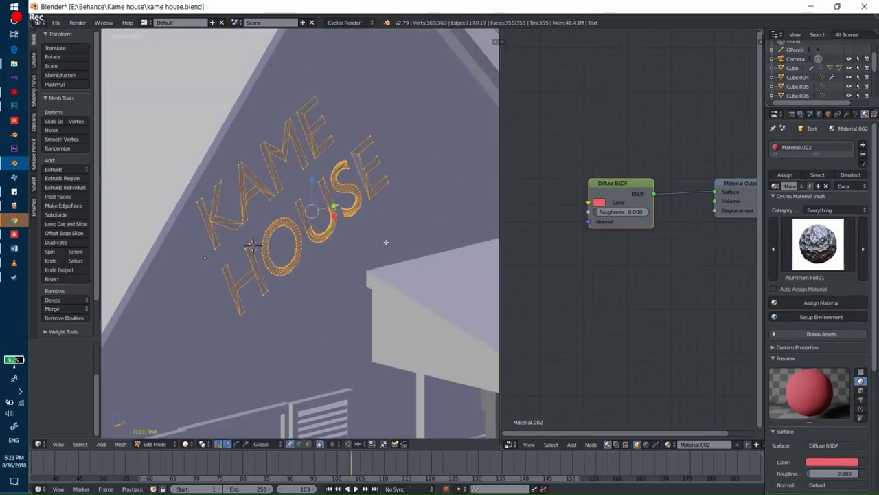
Step: Add a Solidify modifier to the lettering and preview it through the camera
{"action": "left_click", "coordinate": [846, 114]}
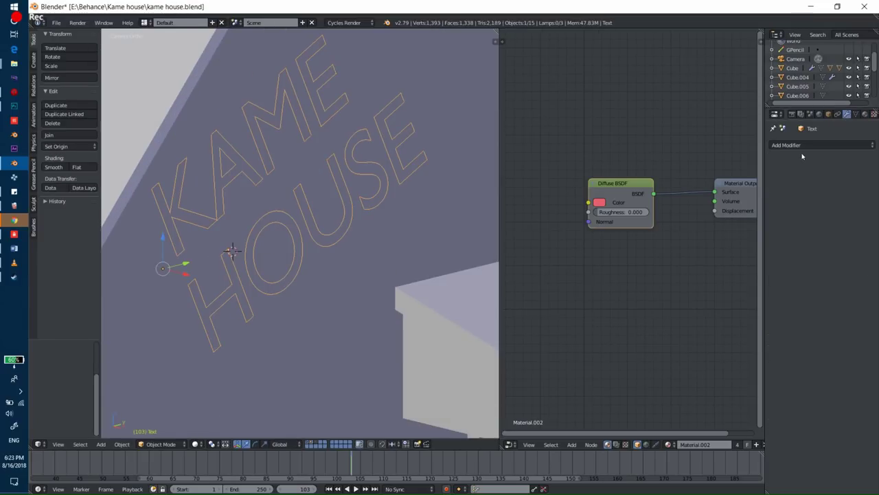
{"action": "left_click", "coordinate": [820, 145]}
{"action": "left_click", "coordinate": [690, 288]}
{"action": "key", "text": "shift+z"}
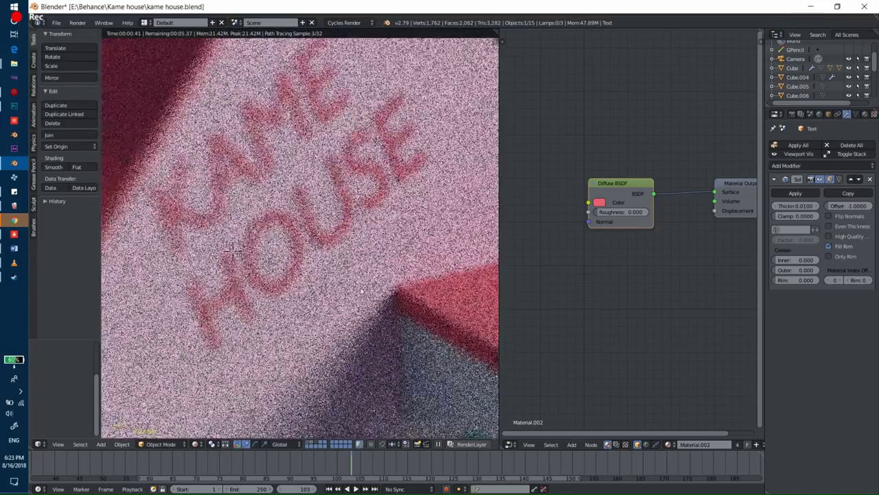
{"action": "key", "text": "KP_0"}
{"action": "key", "text": "shift+z"}
{"action": "key", "text": "z"}
Step: Select the Empty holding the lettering and move it along X
{"action": "right_click", "coordinate": [314, 284]}
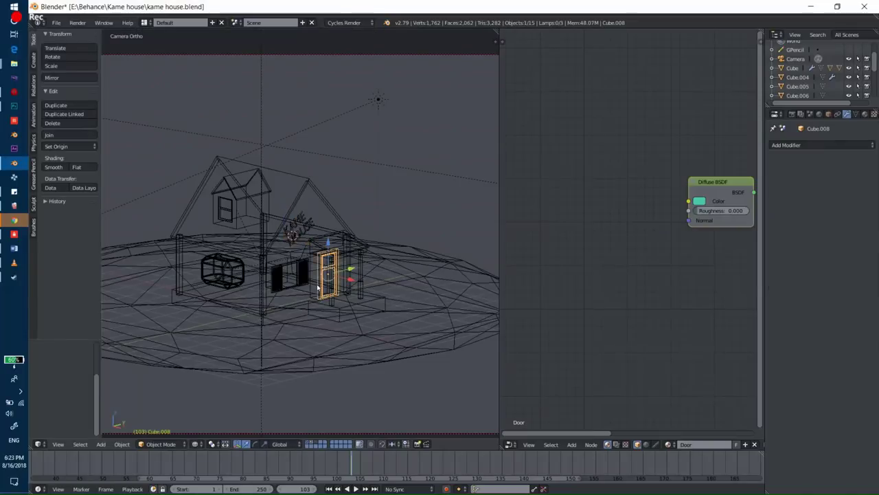
{"action": "right_click", "coordinate": [313, 284]}
{"action": "right_click", "coordinate": [313, 284]}
{"action": "right_click", "coordinate": [313, 284]}
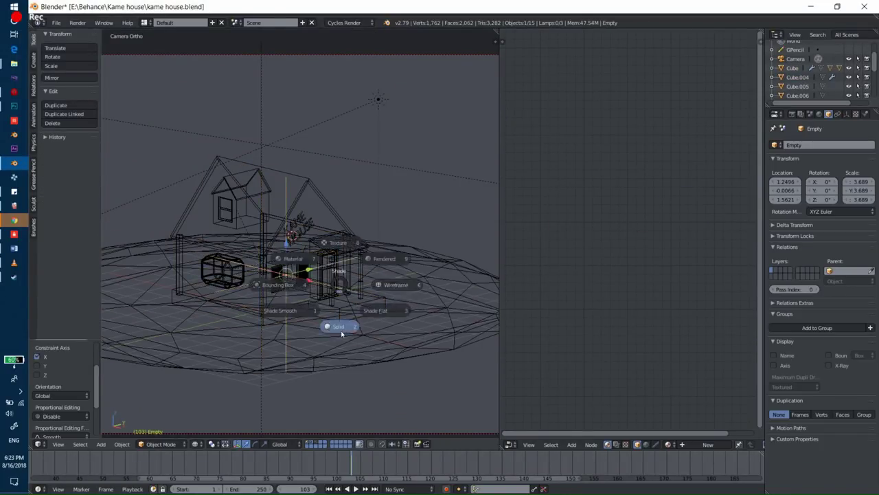
{"action": "key", "text": "z"}
{"action": "key", "text": "g"}
{"action": "key", "text": "z"}
{"action": "left_click", "coordinate": [346, 303]}
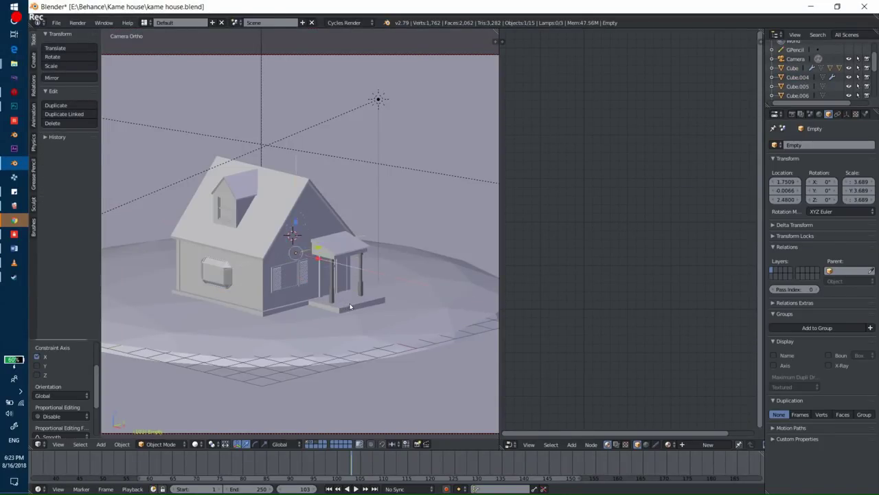
Step: Select the KAME HOUSE text and enlarge it slightly, checking it in camera view
{"action": "key", "text": "shift+z"}
{"action": "key", "text": "shift+z"}
{"action": "scroll", "coordinate": [288, 237], "scroll_direction": "up", "scroll_amount": 5}
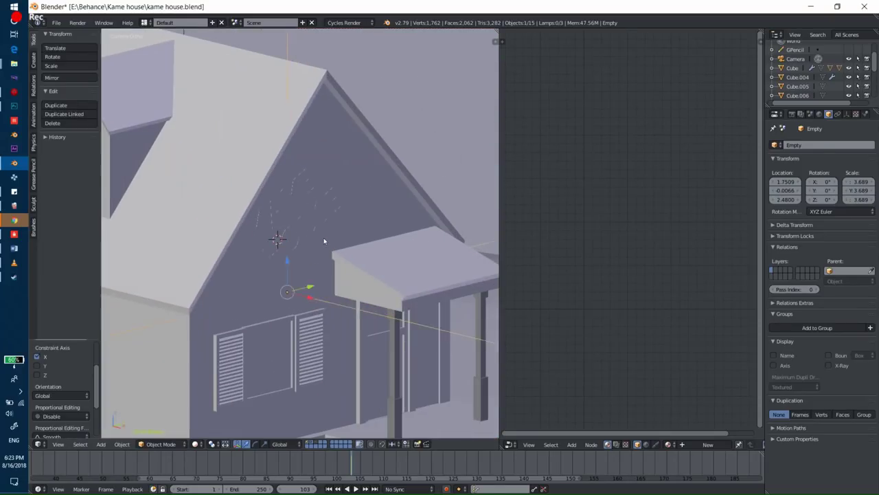
{"action": "right_click", "coordinate": [314, 232]}
{"action": "key", "text": "shift+z"}
{"action": "scroll", "coordinate": [316, 233], "scroll_direction": "down", "scroll_amount": 5}
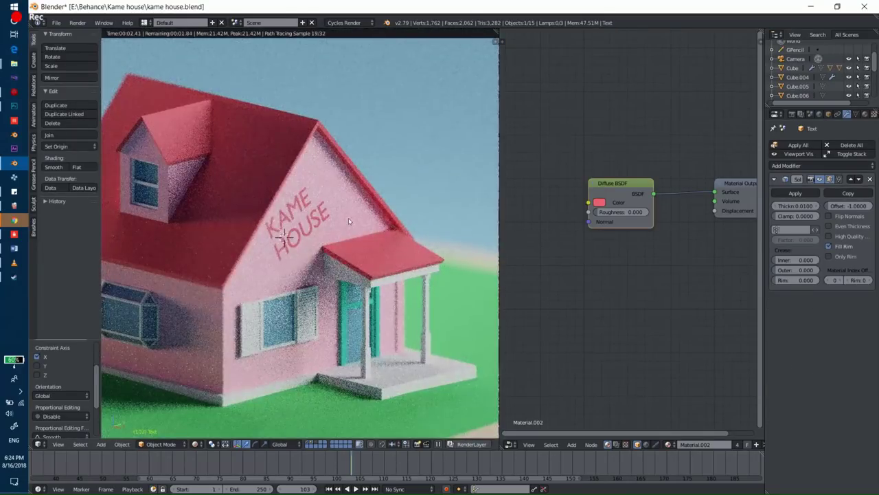
{"action": "key", "text": "KP_0"}
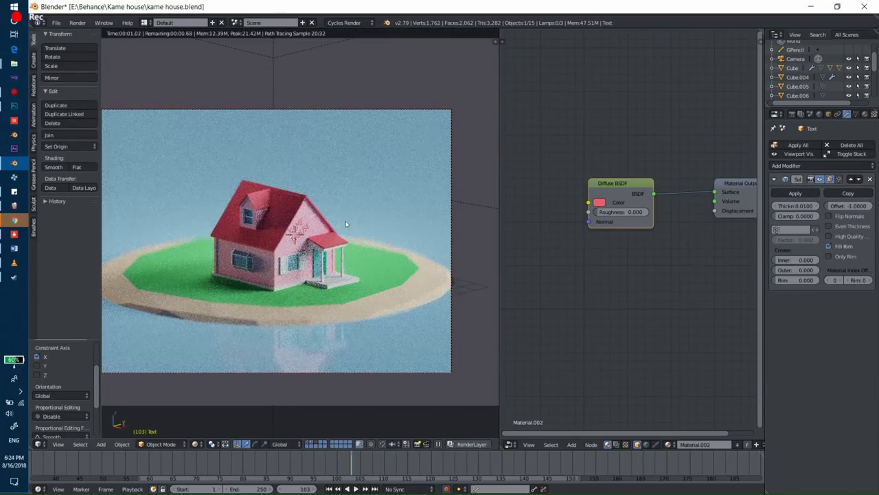
{"action": "key", "text": "shift+z"}
{"action": "scroll", "coordinate": [337, 236], "scroll_direction": "up", "scroll_amount": 3}
{"action": "scroll", "coordinate": [337, 236], "scroll_direction": "up", "scroll_amount": 2}
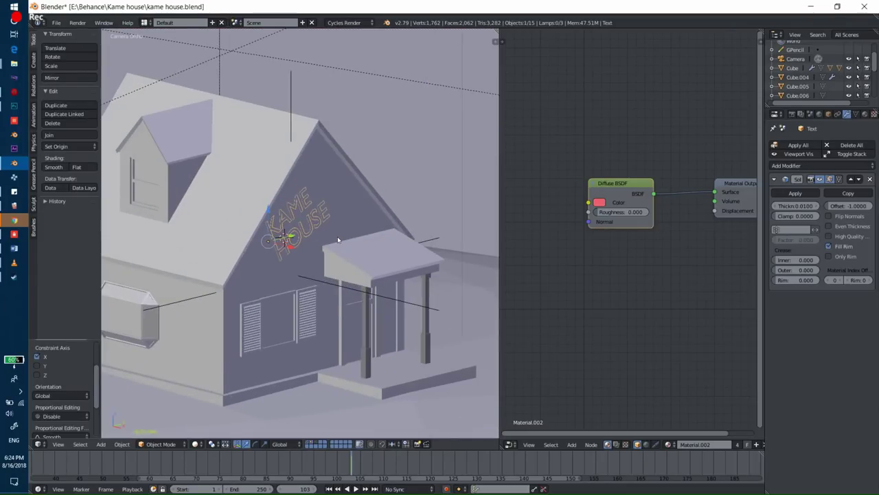
{"action": "scroll", "coordinate": [337, 236], "scroll_direction": "up", "scroll_amount": 2}
{"action": "key", "text": "s"}
{"action": "left_click", "coordinate": [385, 227]}
Step: Preview the lettering in rendered shading, then render the final image with F12
{"action": "key", "text": "shift+z"}
{"action": "scroll", "coordinate": [381, 213], "scroll_direction": "down", "scroll_amount": 5}
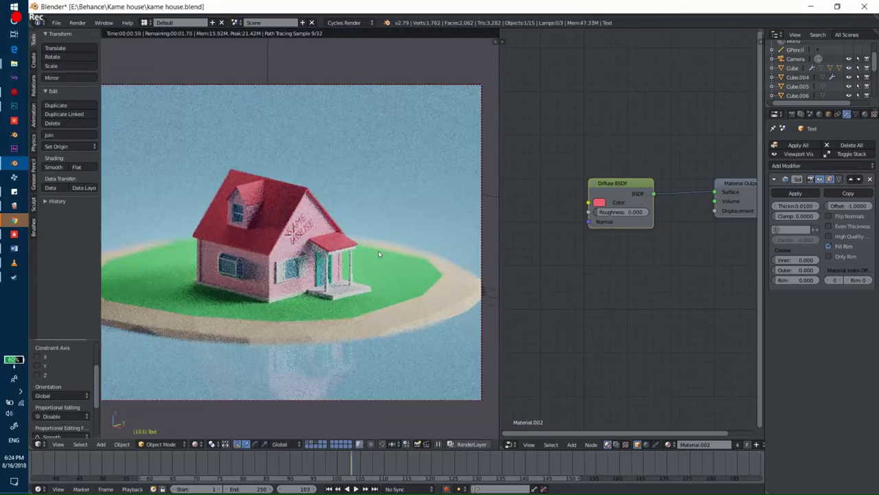
{"action": "key", "text": "shift+z"}
{"action": "scroll", "coordinate": [346, 276], "scroll_direction": "up", "scroll_amount": 4}
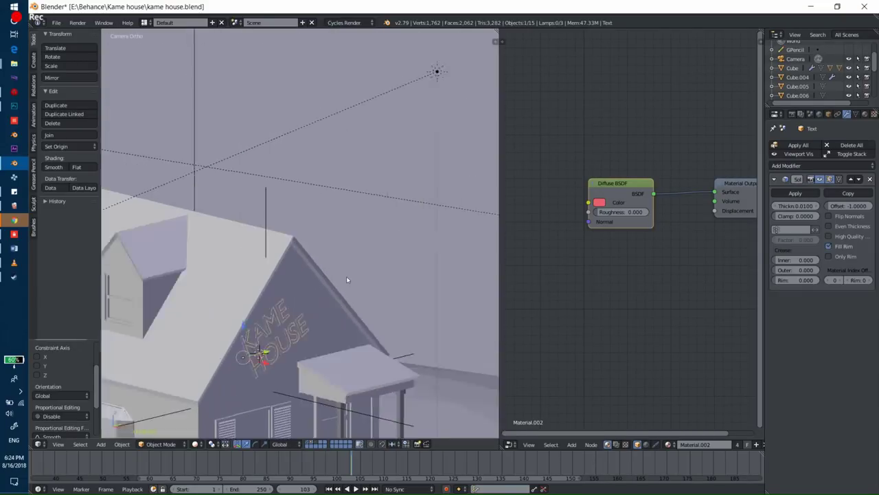
{"action": "scroll", "coordinate": [261, 296], "scroll_direction": "up", "scroll_amount": 3}
{"action": "key", "text": "F12"}
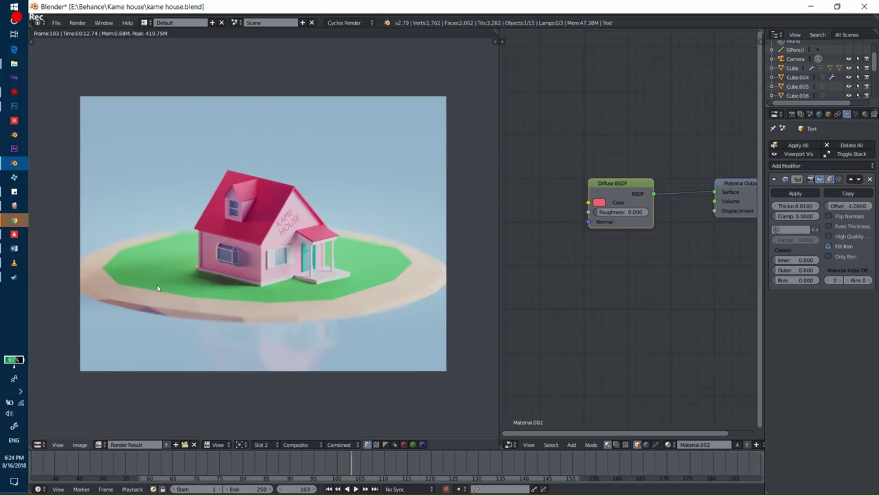
Step: Inspect the finished render and save it as 1.png in the Kame house folder
{"action": "scroll", "coordinate": [205, 219], "scroll_direction": "up", "scroll_amount": 3}
{"action": "scroll", "coordinate": [204, 230], "scroll_direction": "up", "scroll_amount": 2}
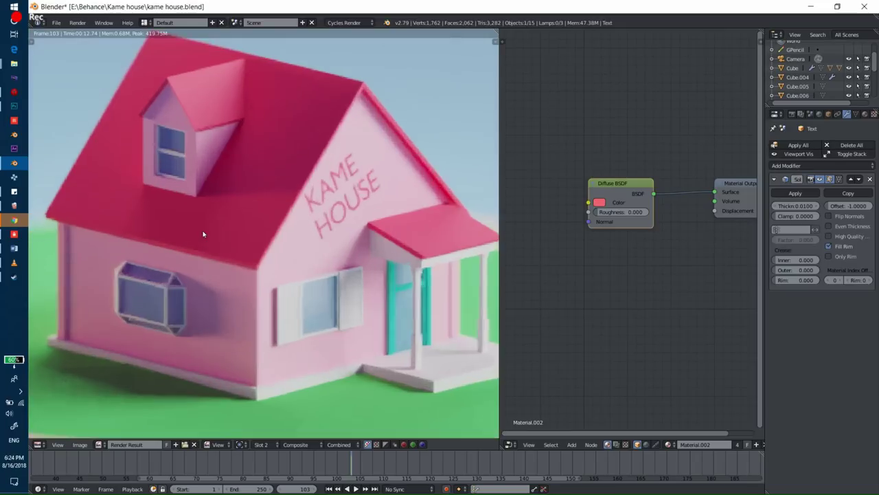
{"action": "scroll", "coordinate": [203, 233], "scroll_direction": "down", "scroll_amount": 5}
{"action": "scroll", "coordinate": [202, 236], "scroll_direction": "down", "scroll_amount": 1}
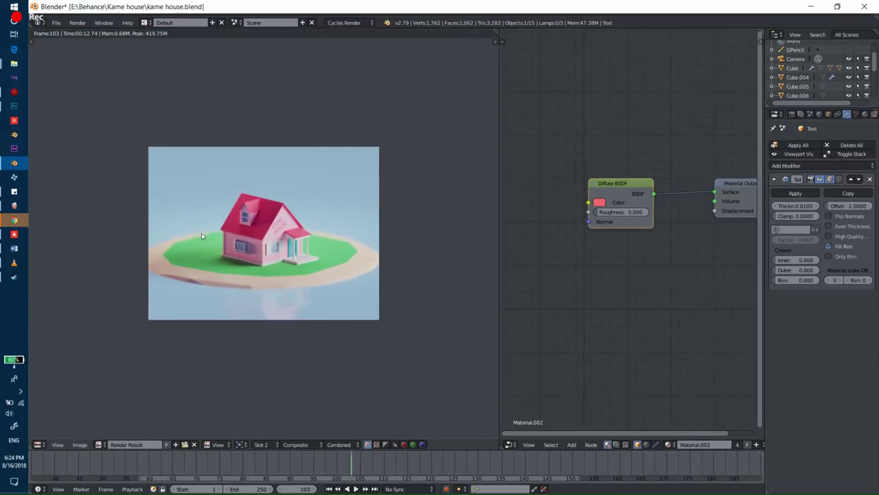
{"action": "scroll", "coordinate": [202, 236], "scroll_direction": "up", "scroll_amount": 1}
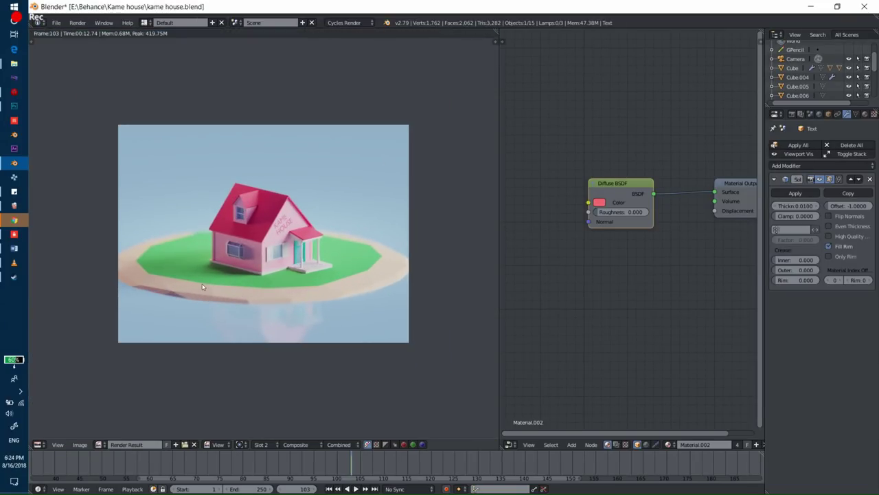
{"action": "left_click", "coordinate": [80, 444]}
{"action": "left_click", "coordinate": [89, 394]}
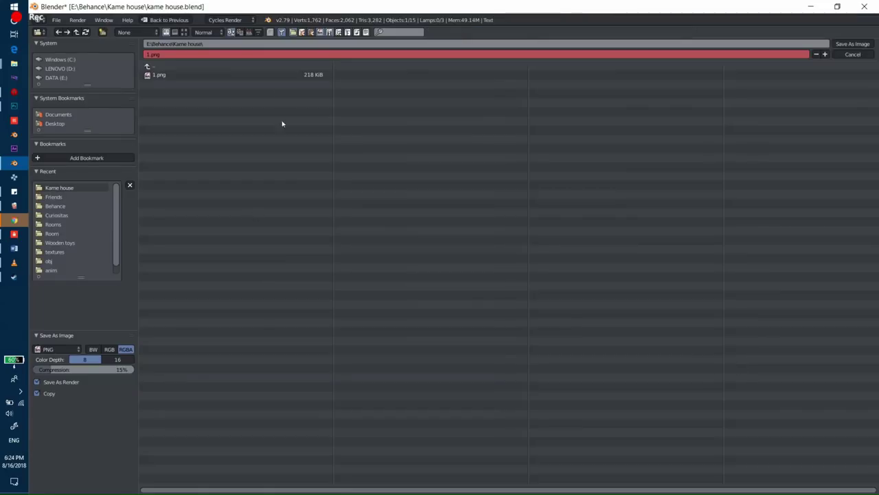
{"action": "left_click", "coordinate": [852, 42]}
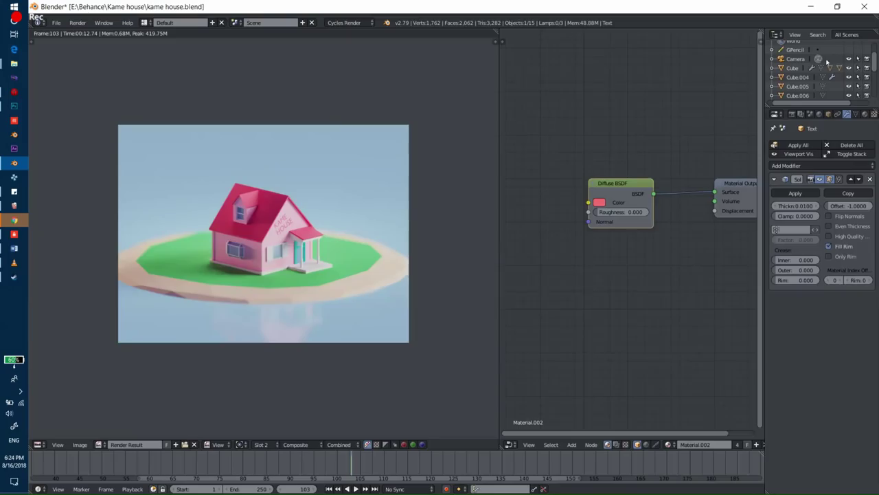
Step: Leave the render window and zoom the 3D viewport in on the roof peak
{"action": "scroll", "coordinate": [354, 205], "scroll_direction": "up", "scroll_amount": 2}
{"action": "scroll", "coordinate": [355, 205], "scroll_direction": "up", "scroll_amount": 2}
{"action": "scroll", "coordinate": [354, 206], "scroll_direction": "up", "scroll_amount": 1}
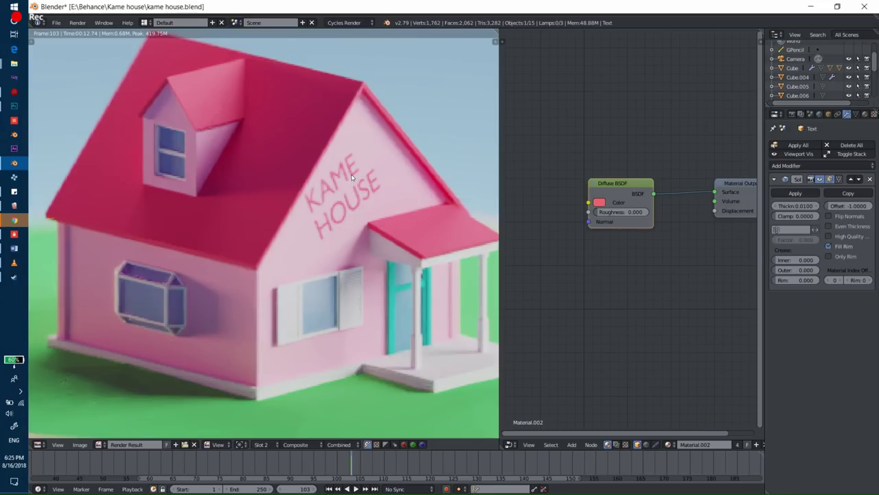
{"action": "scroll", "coordinate": [352, 178], "scroll_direction": "down", "scroll_amount": 3}
{"action": "scroll", "coordinate": [352, 177], "scroll_direction": "down", "scroll_amount": 2}
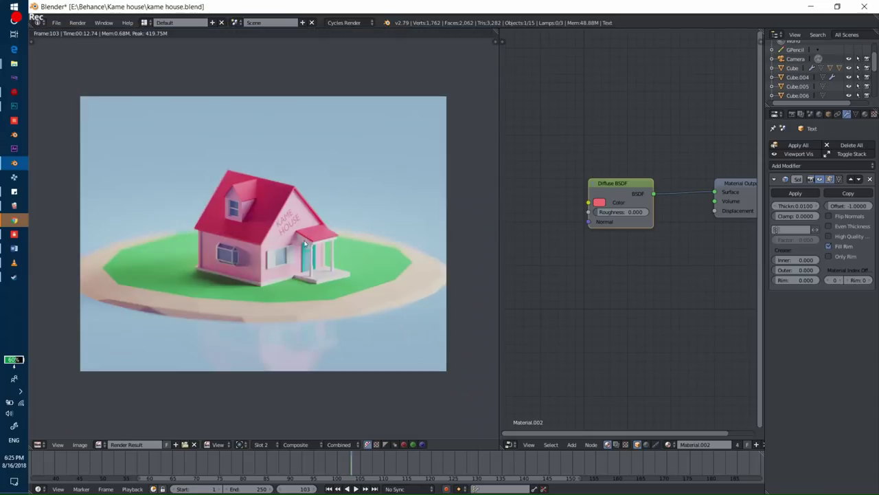
{"action": "key", "text": "Escape"}
{"action": "scroll", "coordinate": [309, 246], "scroll_direction": "down", "scroll_amount": 2}
{"action": "scroll", "coordinate": [313, 246], "scroll_direction": "up", "scroll_amount": 3}
{"action": "scroll", "coordinate": [304, 232], "scroll_direction": "up", "scroll_amount": 5}
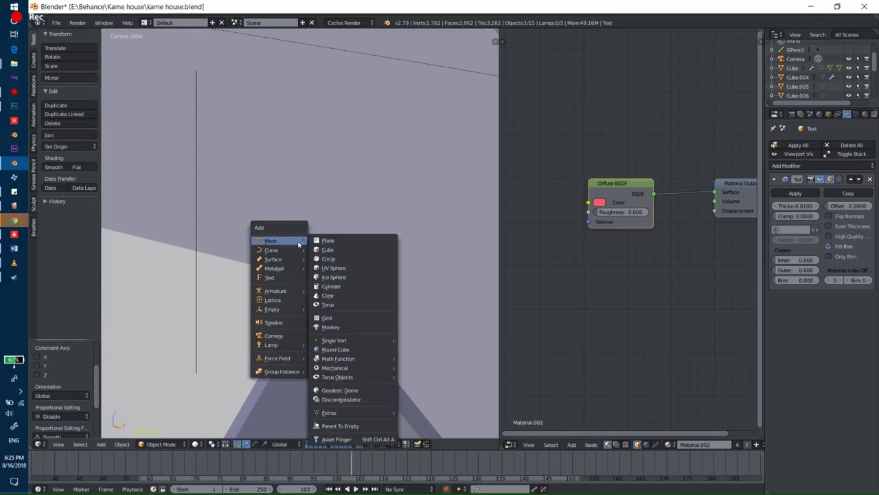
Step: Add a cube and shape it into a thin post raised above the roof
{"action": "left_click", "coordinate": [327, 249]}
{"action": "key", "text": "s"}
{"action": "key", "text": "shift+z"}
{"action": "left_click", "coordinate": [363, 238]}
{"action": "key", "text": "g"}
{"action": "key", "text": "z"}
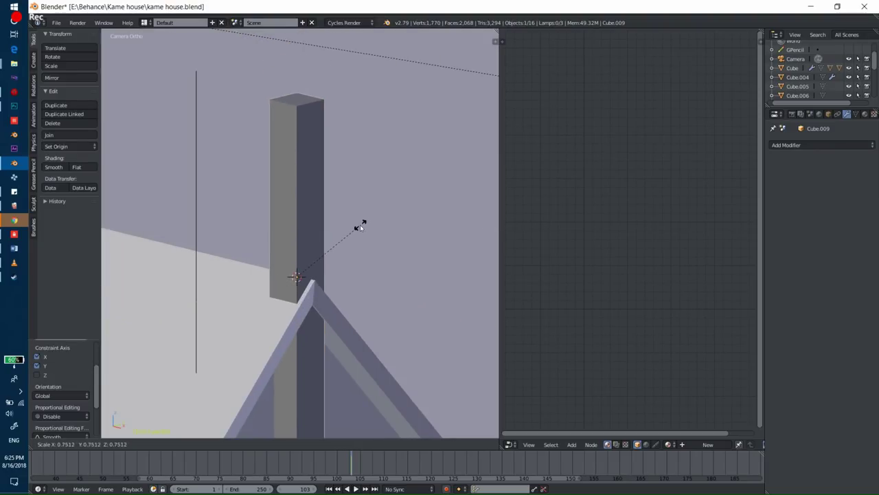
{"action": "left_click", "coordinate": [359, 197]}
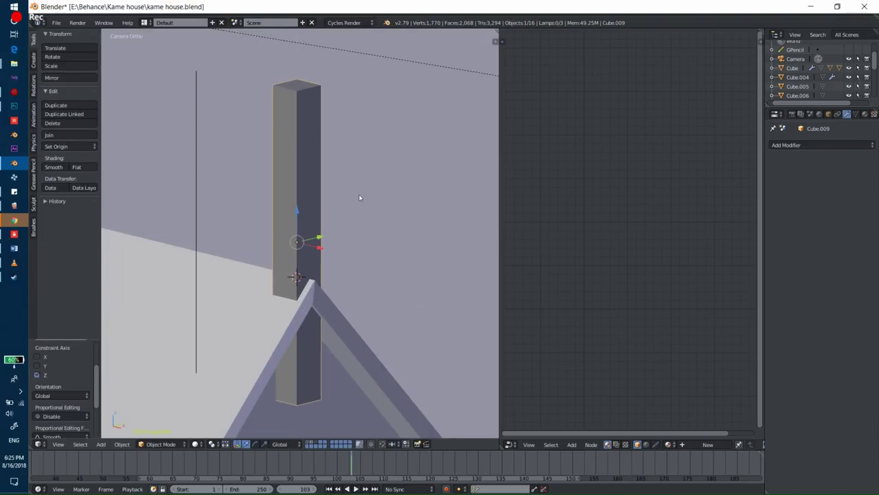
{"action": "key", "text": "s"}
{"action": "key", "text": "x"}
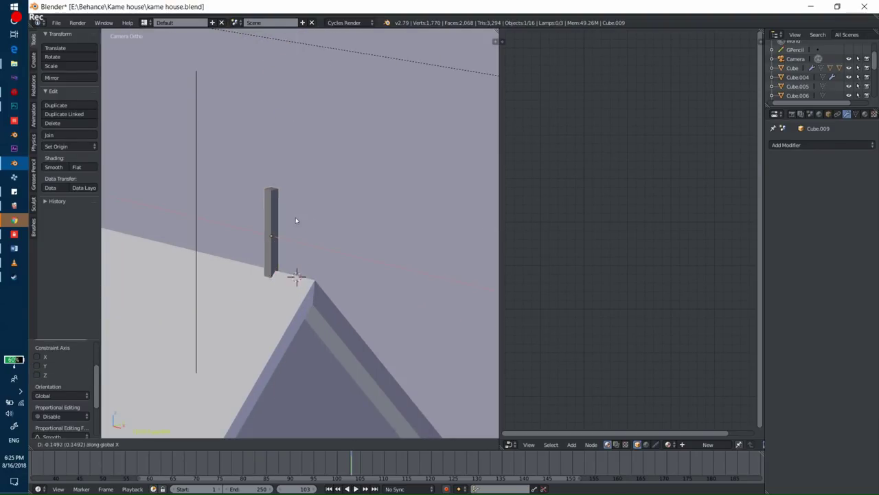
{"action": "left_click", "coordinate": [294, 217]}
{"action": "scroll", "coordinate": [291, 219], "scroll_direction": "down", "scroll_amount": 3}
{"action": "scroll", "coordinate": [291, 219], "scroll_direction": "up", "scroll_amount": 2}
{"action": "scroll", "coordinate": [281, 225], "scroll_direction": "up", "scroll_amount": 3}
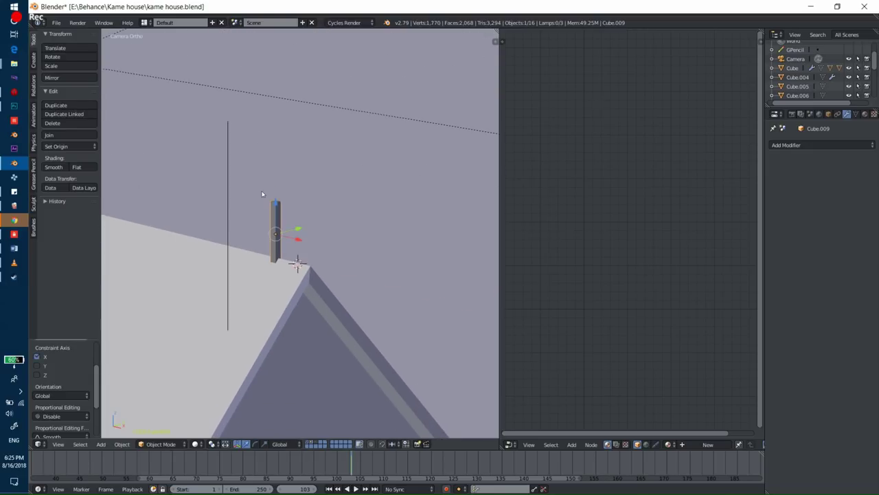
Step: Extrude the post's top upward to lengthen it and add a short top section
{"action": "key", "text": "Tab"}
{"action": "key", "text": "e"}
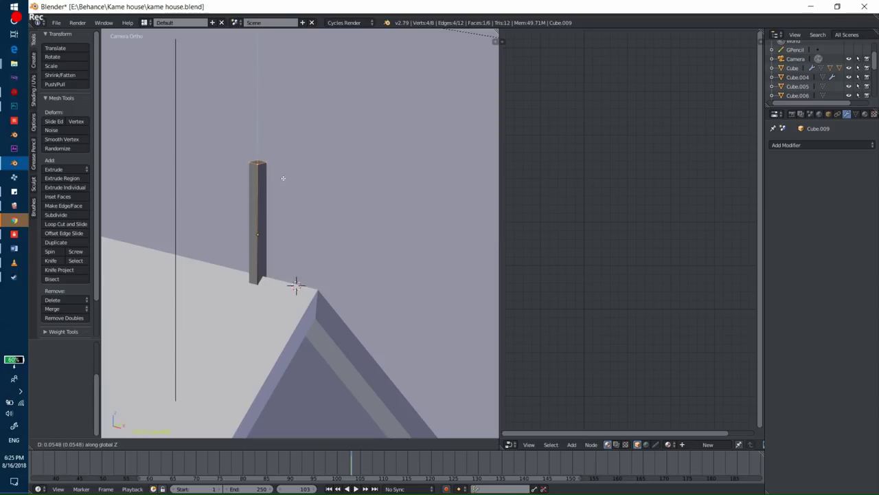
{"action": "left_click", "coordinate": [284, 175]}
{"action": "key", "text": "g"}
{"action": "left_click", "coordinate": [307, 103]}
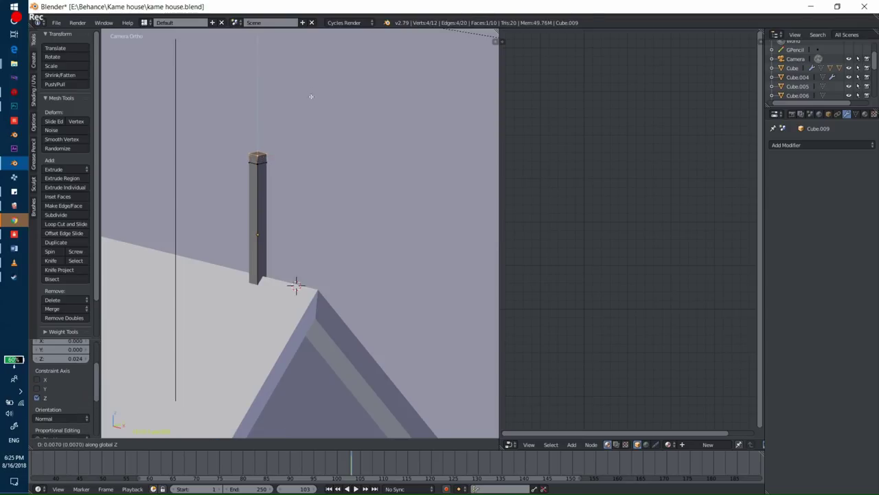
{"action": "scroll", "coordinate": [307, 275], "scroll_direction": "up", "scroll_amount": 1}
{"action": "scroll", "coordinate": [306, 343], "scroll_direction": "up", "scroll_amount": 2}
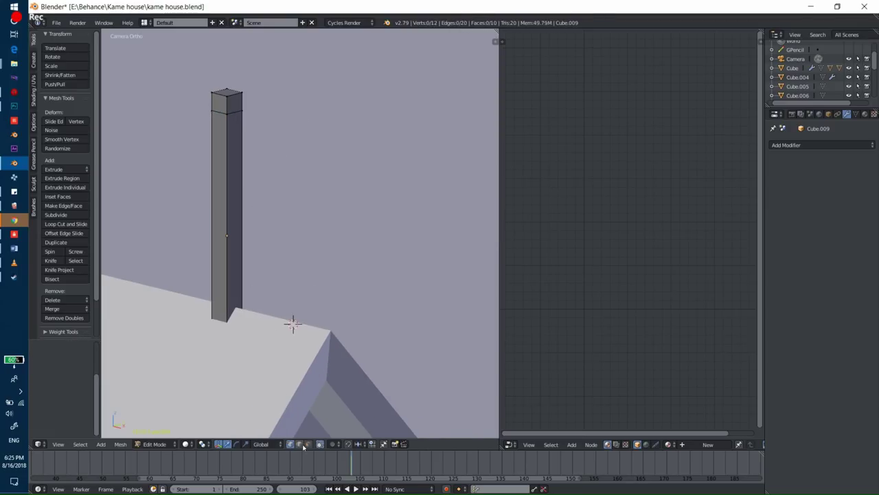
Step: Inset the top block's faces and extrude them individually outward into cross arms
{"action": "right_click", "coordinate": [227, 100]}
{"action": "key", "text": "i"}
{"action": "left_click", "coordinate": [314, 123]}
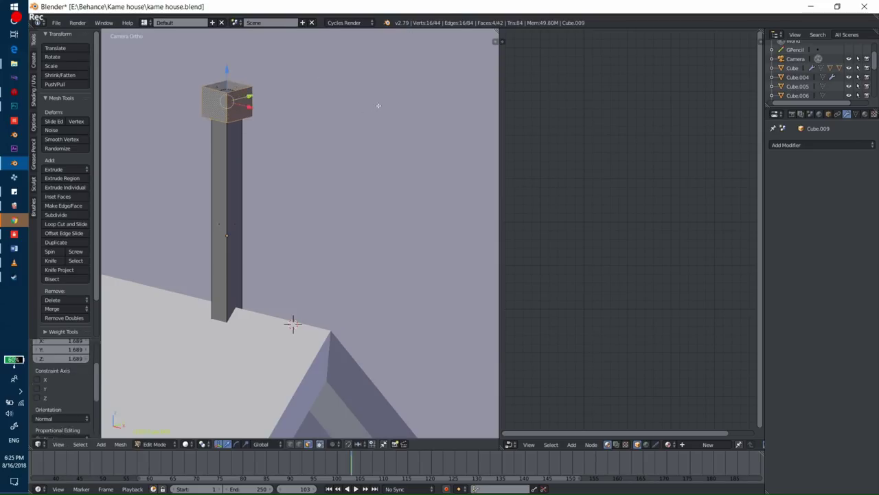
{"action": "key", "text": "alt+e"}
{"action": "left_click", "coordinate": [226, 417]}
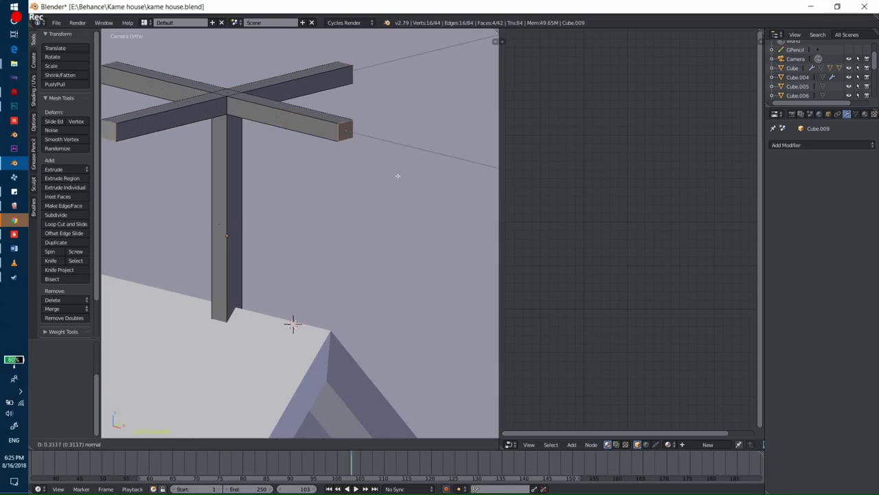
{"action": "left_click", "coordinate": [425, 166]}
{"action": "scroll", "coordinate": [425, 166], "scroll_direction": "down", "scroll_amount": 3}
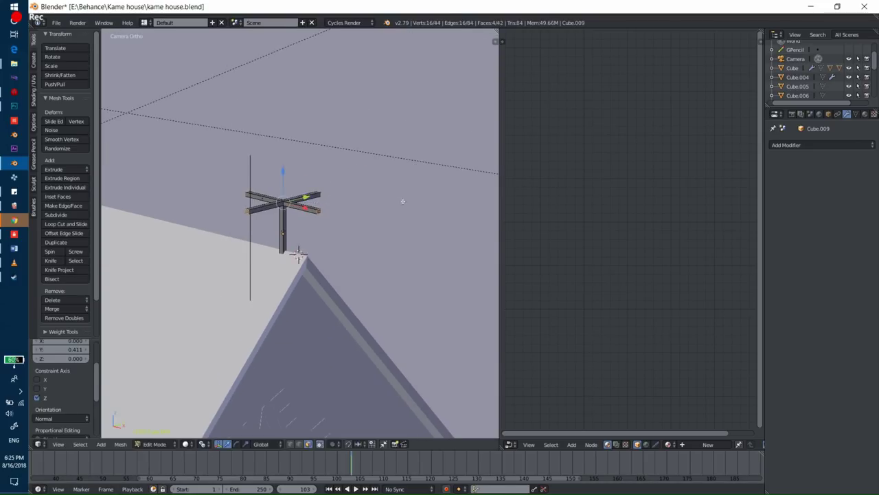
{"action": "scroll", "coordinate": [322, 223], "scroll_direction": "up", "scroll_amount": 3}
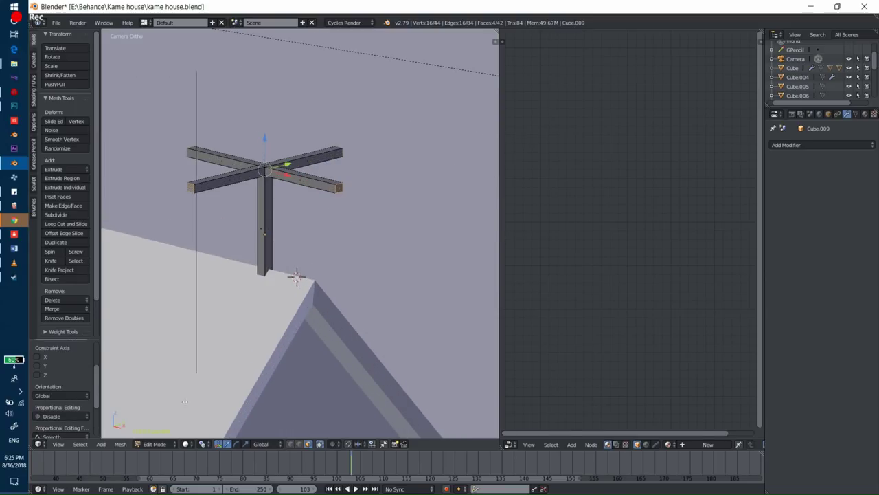
Step: Lengthen the cross arms by scaling them horizontally around a new pivot point
{"action": "left_click", "coordinate": [202, 443]}
{"action": "left_click", "coordinate": [240, 423]}
{"action": "key", "text": "s"}
{"action": "key", "text": "shift+z"}
{"action": "left_click", "coordinate": [244, 427]}
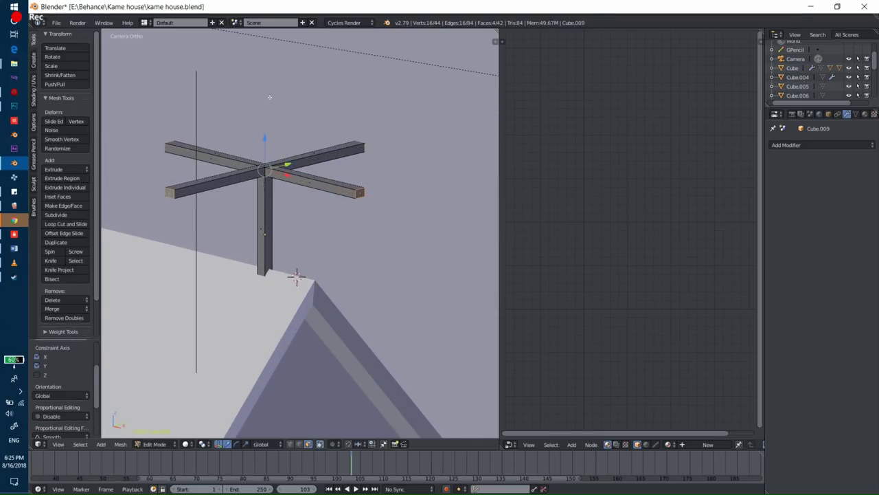
Step: Move the weathervane post vertically into its new position
{"action": "key", "text": "Tab"}
{"action": "scroll", "coordinate": [187, 133], "scroll_direction": "down", "scroll_amount": 2}
{"action": "key", "text": "g"}
{"action": "key", "text": "z"}
{"action": "left_click", "coordinate": [200, 116]}
Step: Circle-select the pole's bottom vertices in wireframe and extrude them down to the roof ridge
{"action": "key", "text": "Tab"}
{"action": "key", "text": "z"}
{"action": "key", "text": "c"}
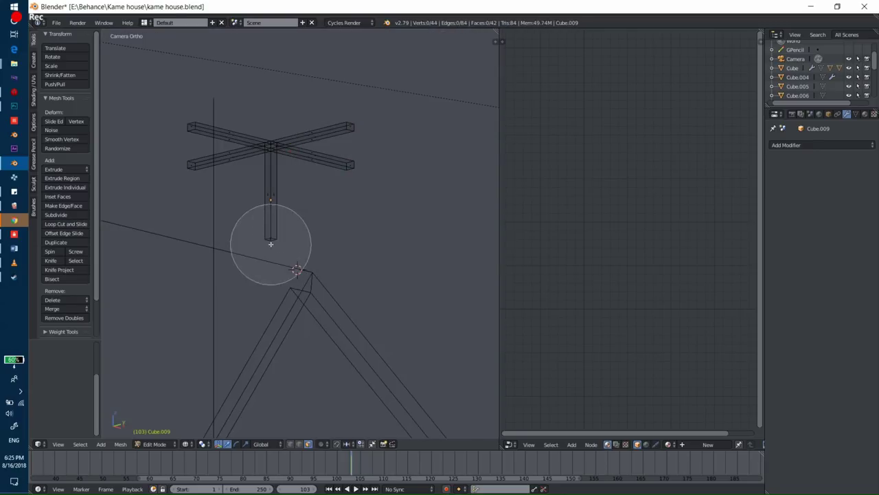
{"action": "left_click", "coordinate": [271, 240]}
{"action": "key", "text": "Escape"}
{"action": "key", "text": "z"}
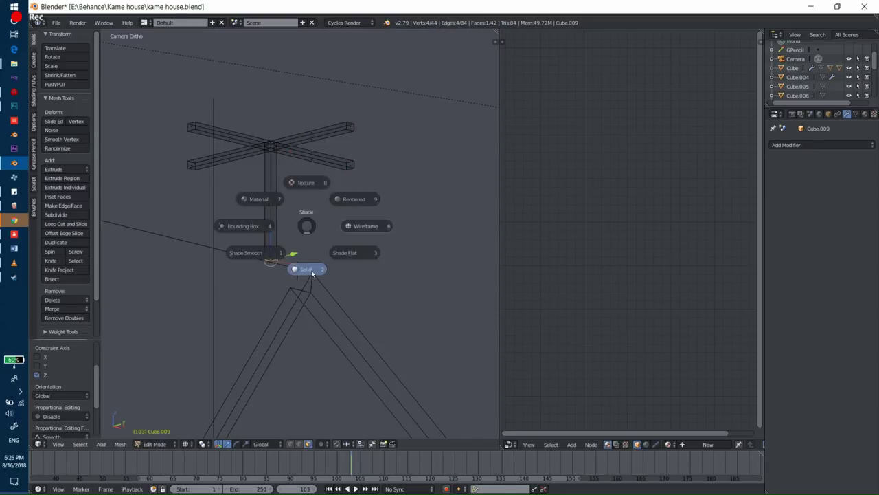
{"action": "left_click", "coordinate": [311, 270]}
{"action": "scroll", "coordinate": [312, 270], "scroll_direction": "up", "scroll_amount": 3}
{"action": "key", "text": "e"}
{"action": "left_click", "coordinate": [345, 296]}
{"action": "key", "text": "Tab"}
Step: Check the weathervane in rendered shading, then return to solid view and Edit Mode
{"action": "key", "text": "shift+z"}
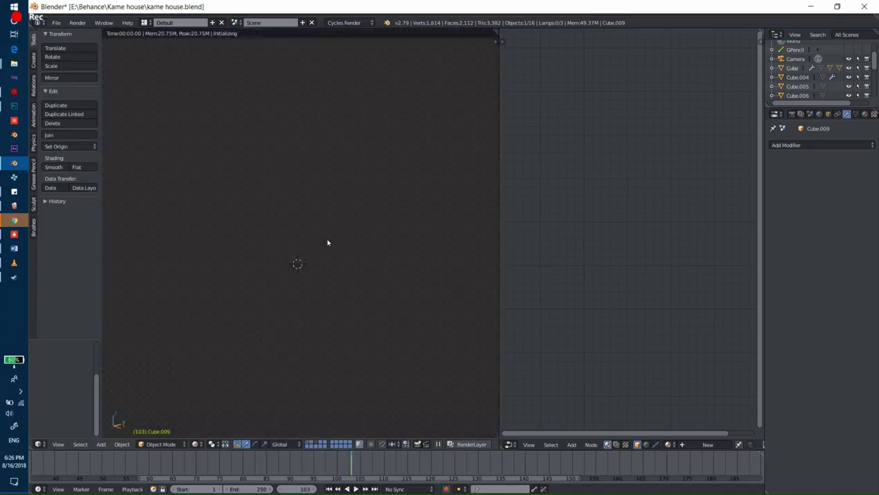
{"action": "key", "text": "shift+z"}
{"action": "scroll", "coordinate": [304, 177], "scroll_direction": "up", "scroll_amount": 4}
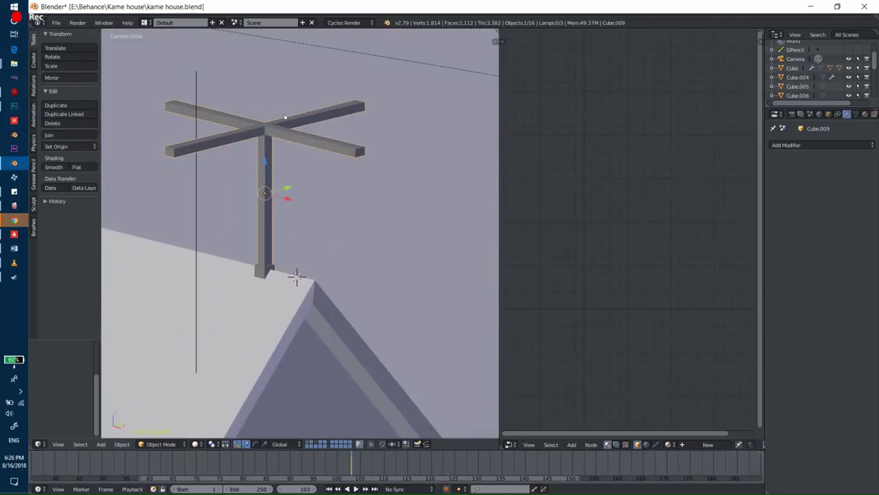
{"action": "scroll", "coordinate": [298, 275], "scroll_direction": "up", "scroll_amount": 2}
{"action": "scroll", "coordinate": [298, 314], "scroll_direction": "up", "scroll_amount": 2}
{"action": "scroll", "coordinate": [317, 190], "scroll_direction": "up", "scroll_amount": 2}
{"action": "key", "text": "Tab"}
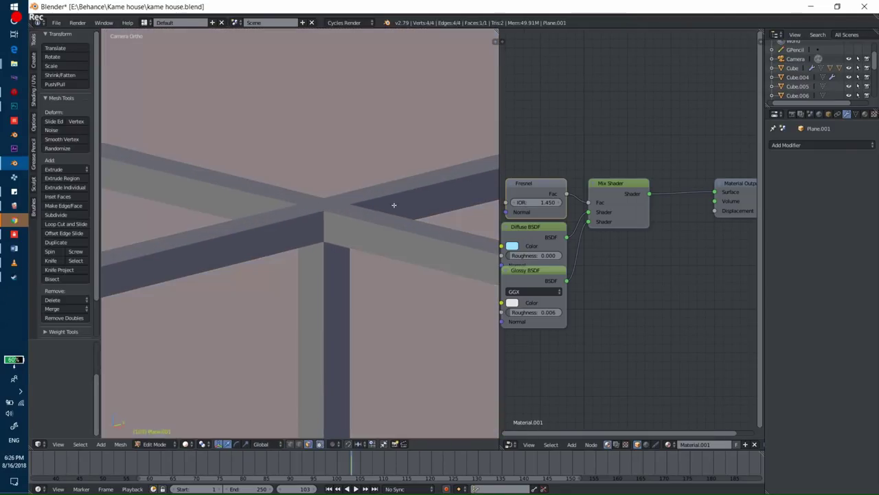
{"action": "key", "text": "Tab"}
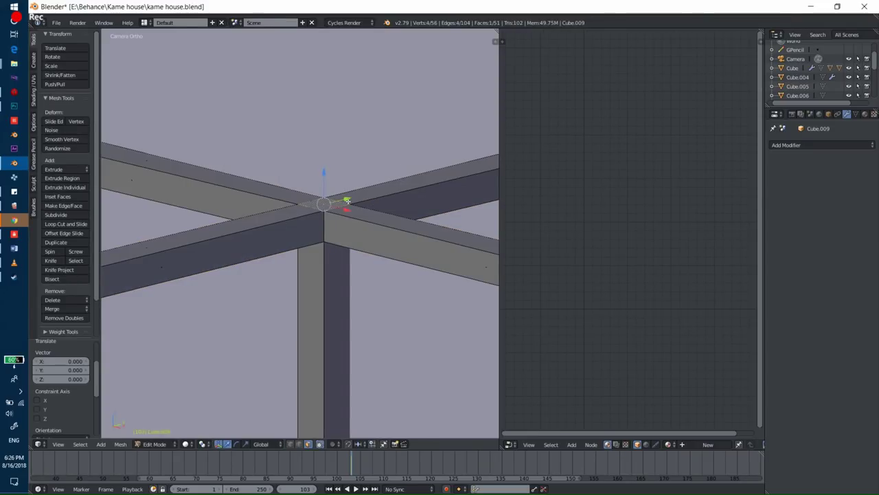
Step: Extrude a post up from the crossbar centre and flare its top along Y
{"action": "key", "text": "e"}
{"action": "left_click", "coordinate": [377, 94]}
{"action": "middle_click_drag", "start_coordinate": [379, 98], "coordinate": [392, 121], "text": "shift"}
{"action": "key", "text": "e"}
{"action": "left_click", "coordinate": [393, 122]}
{"action": "key", "text": "s"}
{"action": "key", "text": "y"}
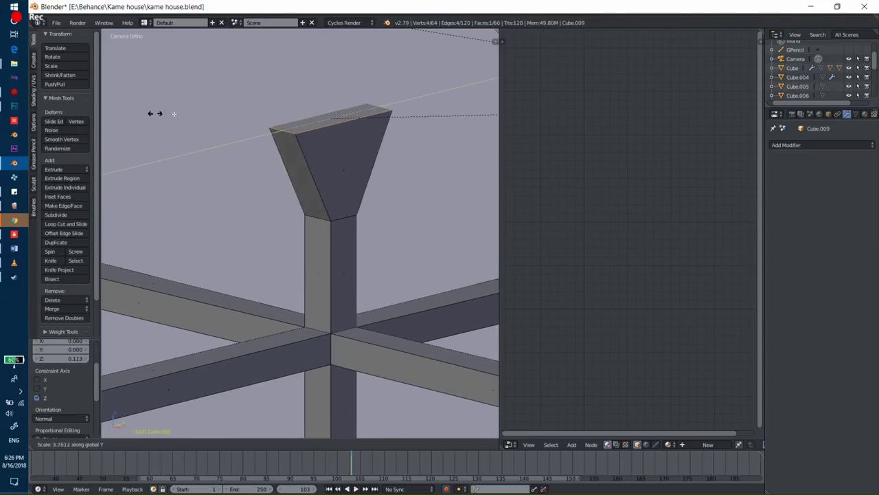
{"action": "left_click", "coordinate": [367, 86]}
Step: Raise a body block from the flared top and add two centred vertical loop cuts
{"action": "scroll", "coordinate": [353, 147], "scroll_direction": "up", "scroll_amount": 2}
{"action": "key", "text": "e"}
{"action": "left_click", "coordinate": [385, 144]}
{"action": "scroll", "coordinate": [384, 197], "scroll_direction": "up", "scroll_amount": 2}
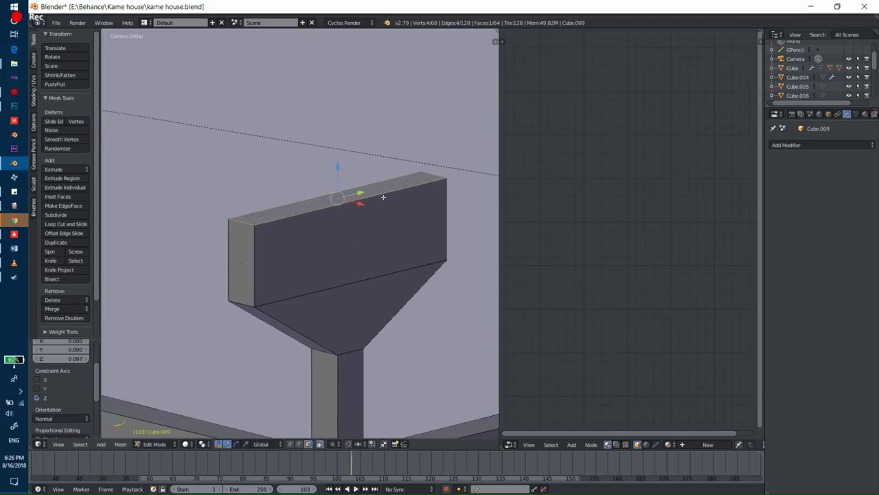
{"action": "key", "text": "ctrl+r"}
{"action": "scroll", "coordinate": [350, 285], "scroll_direction": "up", "scroll_amount": 1}
{"action": "left_click", "coordinate": [350, 285]}
{"action": "right_click", "coordinate": [350, 285]}
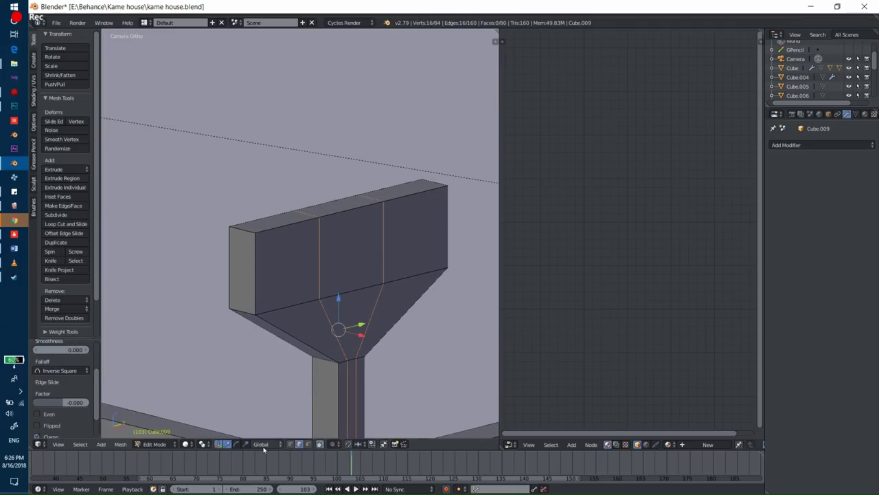
Step: Select the slanted front top face and extrude it straight up into a neck
{"action": "key", "text": "g"}
{"action": "key", "text": "z"}
{"action": "left_click", "coordinate": [265, 200]}
{"action": "key", "text": "a"}
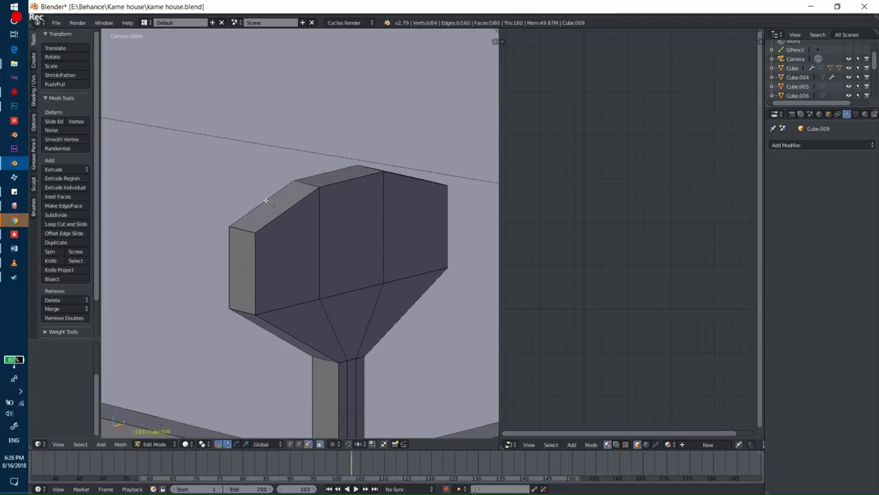
{"action": "right_click", "coordinate": [269, 204]}
{"action": "scroll", "coordinate": [269, 203], "scroll_direction": "down", "scroll_amount": 2}
{"action": "scroll", "coordinate": [281, 204], "scroll_direction": "up", "scroll_amount": 1}
{"action": "key", "text": "e"}
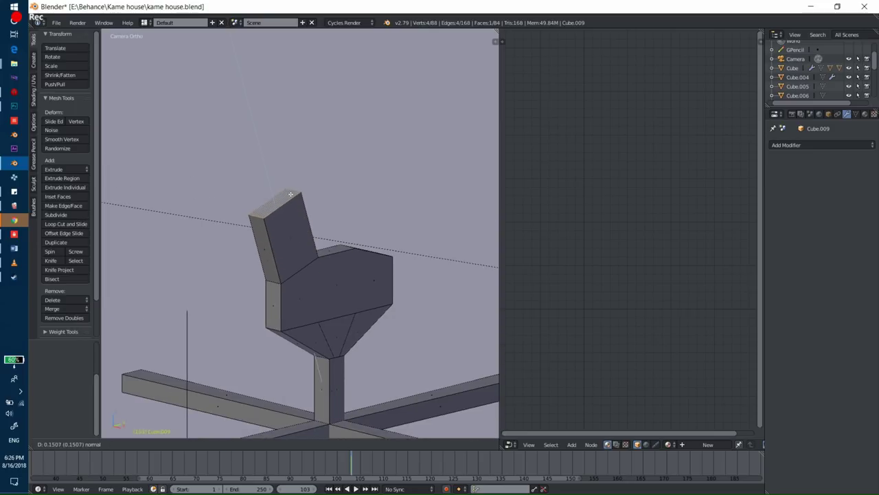
{"action": "left_click", "coordinate": [291, 194]}
{"action": "key", "text": "g"}
{"action": "key", "text": "z"}
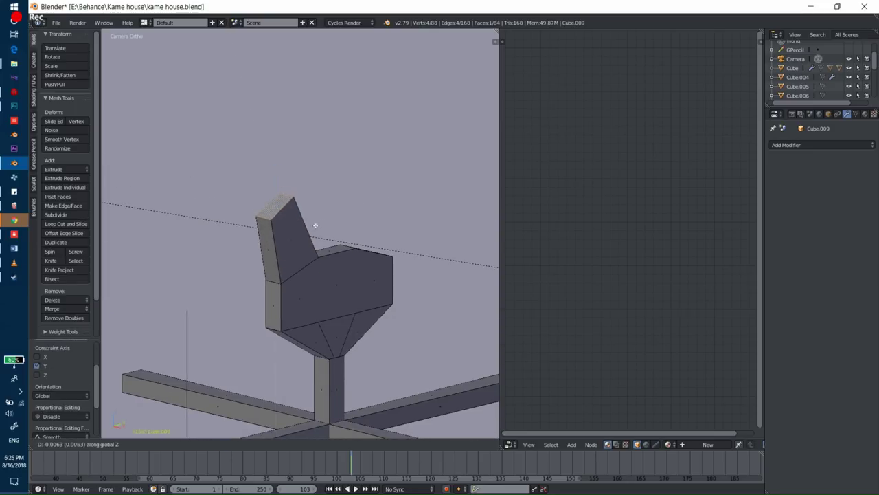
{"action": "left_click", "coordinate": [301, 174]}
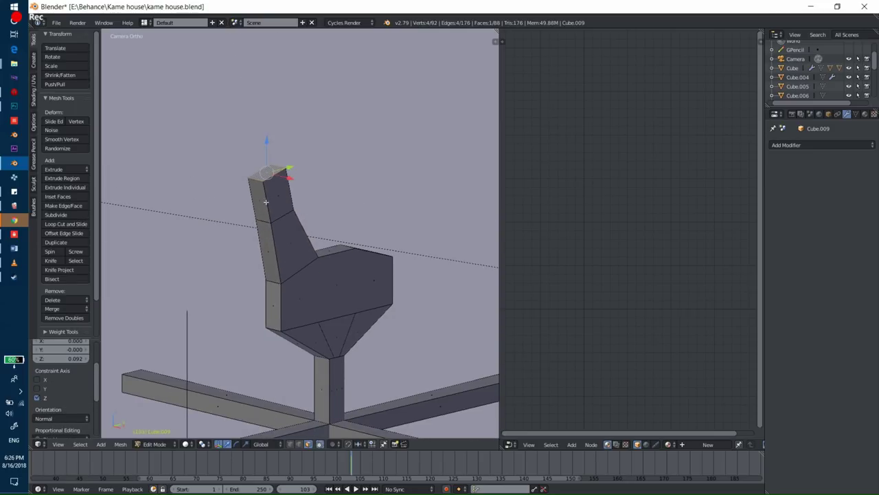
Step: Extrude the neck's front face into a head and a tapered beak, then view in wireframe quad view
{"action": "right_click", "coordinate": [251, 200]}
{"action": "key", "text": "e"}
{"action": "left_click", "coordinate": [347, 197]}
{"action": "key", "text": "s"}
{"action": "left_click", "coordinate": [297, 217]}
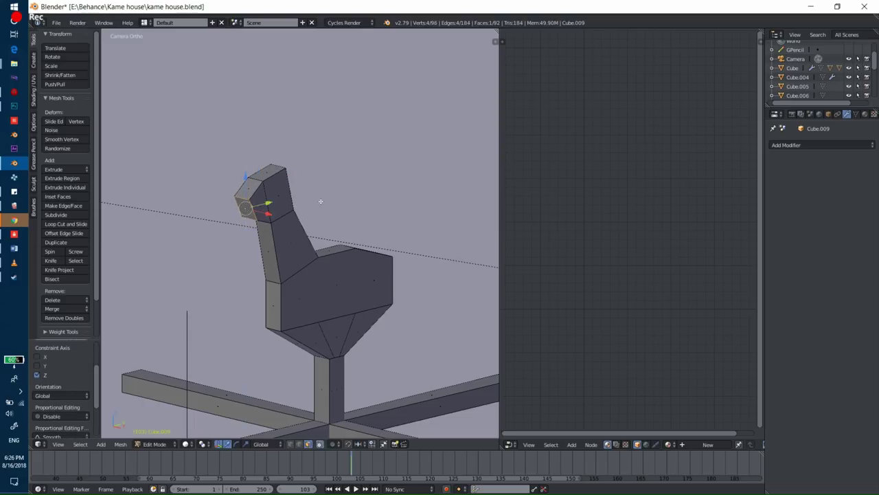
{"action": "key", "text": "e"}
{"action": "left_click", "coordinate": [241, 235]}
{"action": "key", "text": "s"}
{"action": "left_click", "coordinate": [249, 234]}
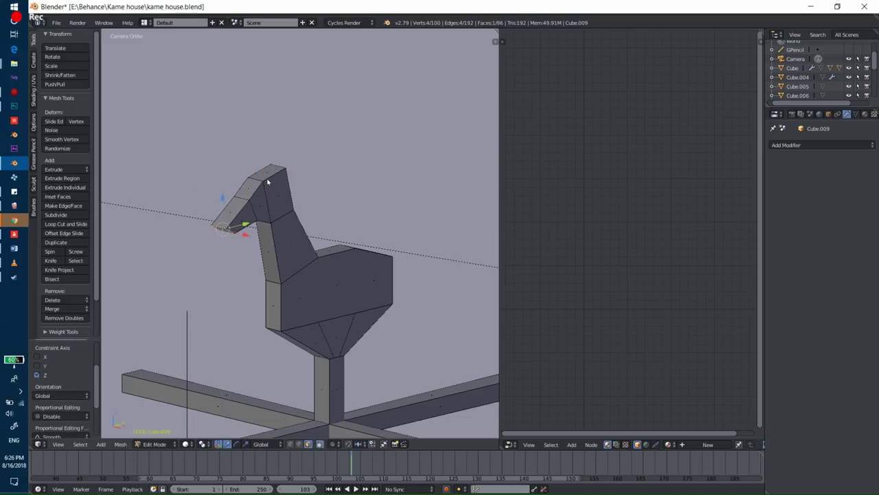
{"action": "key", "text": "z"}
{"action": "key", "text": "ctrl+alt+q"}
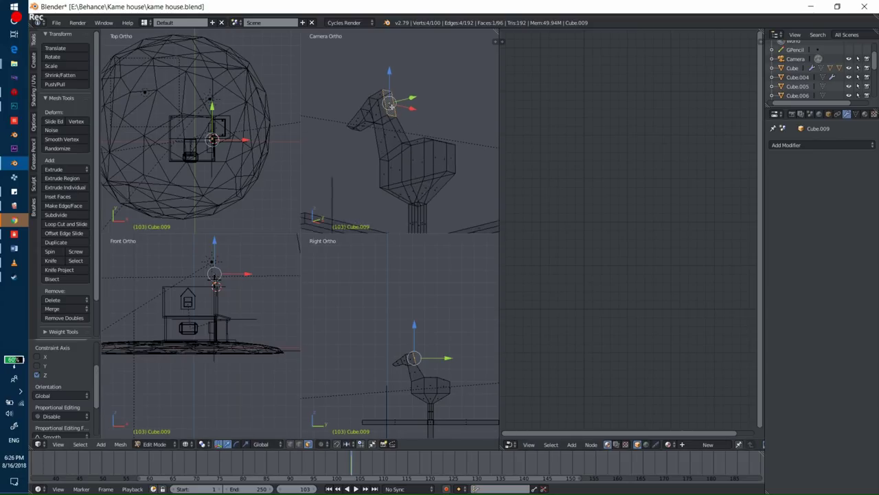
Step: Restore the four-view layout and zoom in on the rooster's head
{"action": "key", "text": "ctrl+space"}
{"action": "scroll", "coordinate": [343, 232], "scroll_direction": "up", "scroll_amount": 3}
{"action": "left_click_drag", "start_coordinate": [496, 40], "coordinate": [506, 30]}
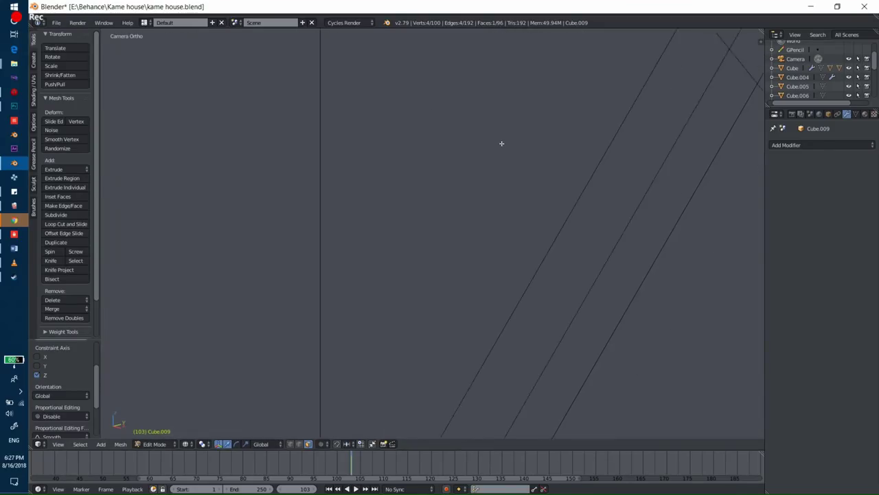
{"action": "scroll", "coordinate": [500, 146], "scroll_direction": "down", "scroll_amount": 5}
{"action": "scroll", "coordinate": [486, 186], "scroll_direction": "down", "scroll_amount": 5}
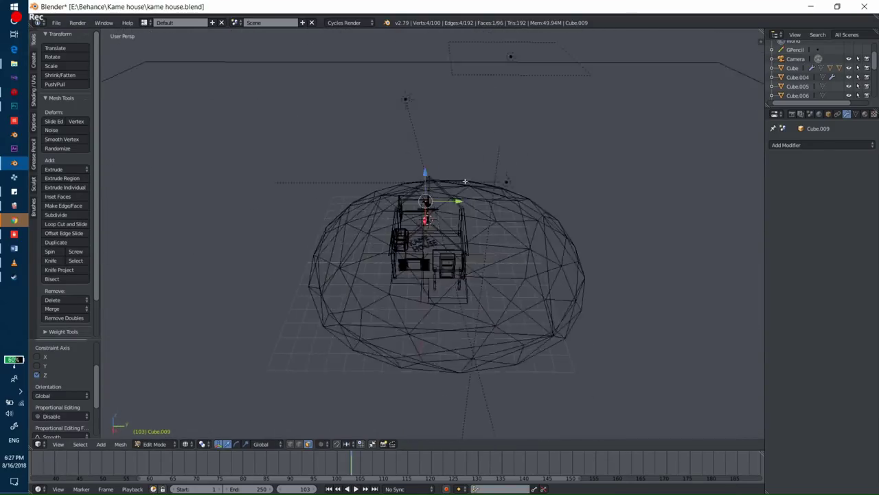
{"action": "key", "text": "ctrl+alt+q"}
{"action": "scroll", "coordinate": [668, 386], "scroll_direction": "up", "scroll_amount": 2}
{"action": "scroll", "coordinate": [668, 386], "scroll_direction": "up", "scroll_amount": 2}
{"action": "scroll", "coordinate": [668, 386], "scroll_direction": "up", "scroll_amount": 2}
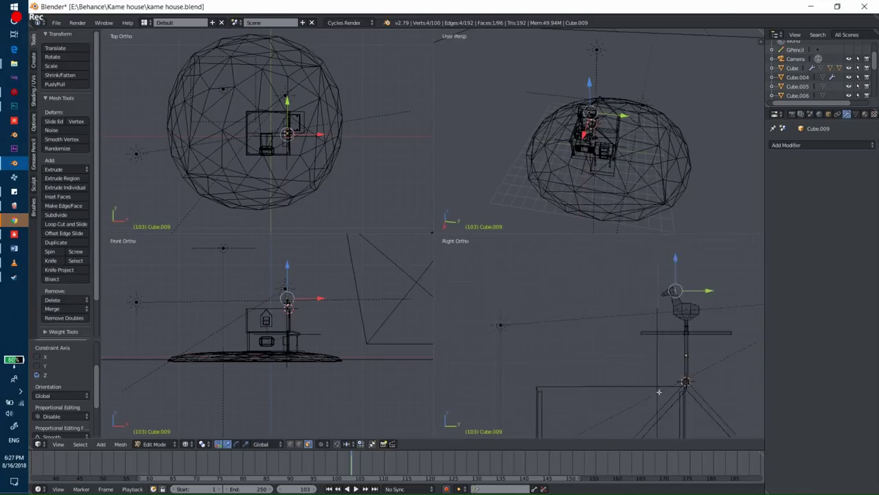
{"action": "scroll", "coordinate": [669, 386], "scroll_direction": "up", "scroll_amount": 2}
{"action": "scroll", "coordinate": [605, 364], "scroll_direction": "up", "scroll_amount": 2}
{"action": "scroll", "coordinate": [536, 342], "scroll_direction": "up", "scroll_amount": 2}
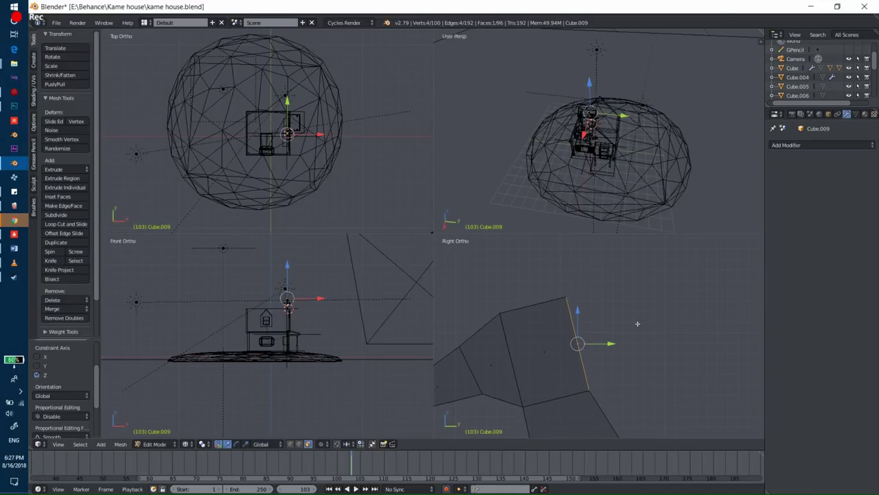
Step: Rotate the beak edge and add a centred edge loop through the head
{"action": "key", "text": "r"}
{"action": "left_click", "coordinate": [623, 288]}
{"action": "key", "text": "ctrl+r"}
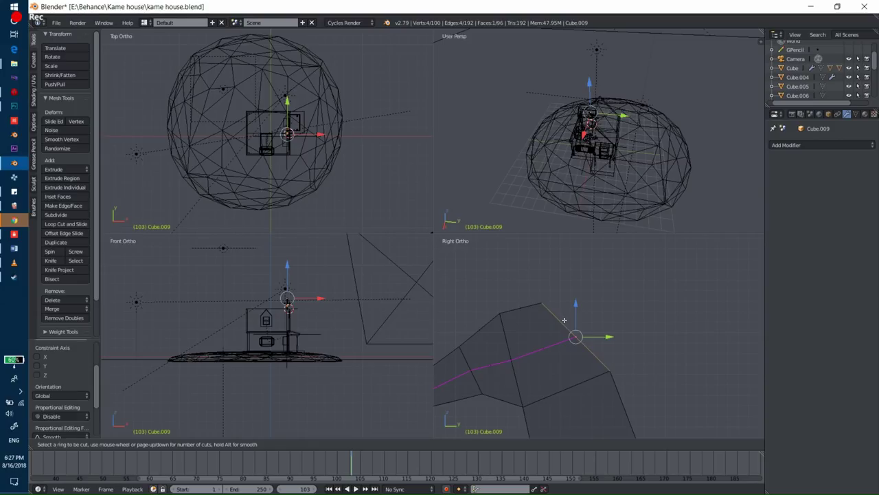
{"action": "scroll", "coordinate": [564, 320], "scroll_direction": "up", "scroll_amount": 1}
{"action": "left_click", "coordinate": [564, 320]}
{"action": "right_click", "coordinate": [564, 320]}
Step: Circle-select one corner vertex and raise it into a pointed tip on the head
{"action": "key", "text": "c"}
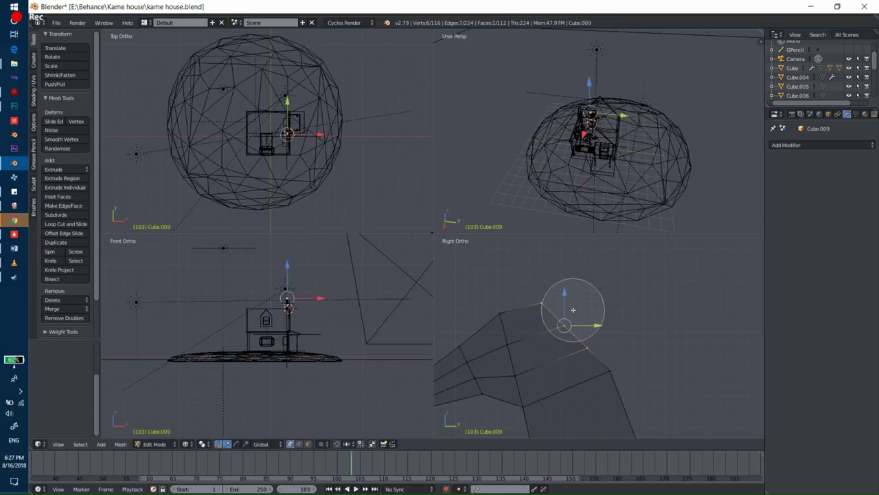
{"action": "middle_click", "coordinate": [573, 310]}
{"action": "left_click", "coordinate": [541, 305]}
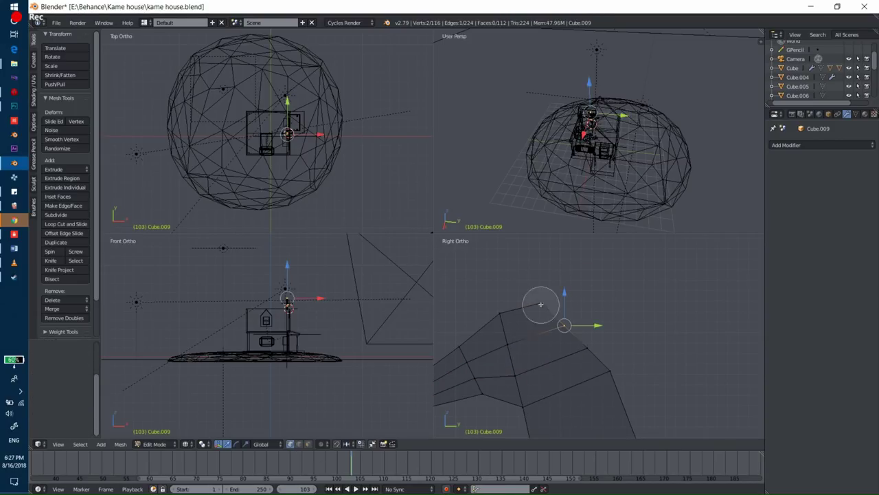
{"action": "key", "text": "ctrl+z"}
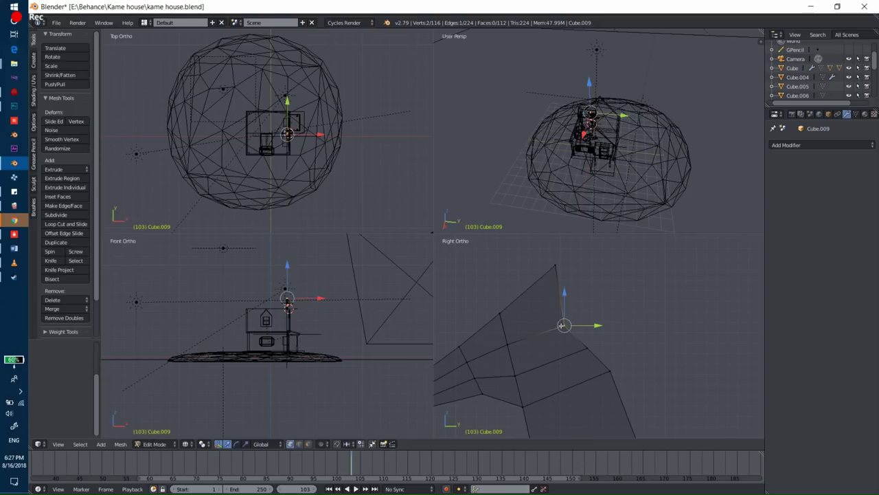
{"action": "key", "text": "g"}
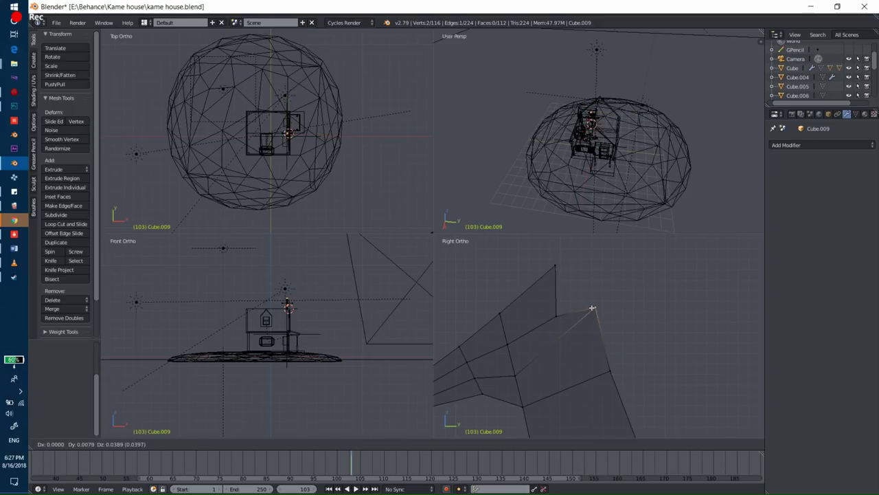
{"action": "left_click", "coordinate": [592, 308]}
{"action": "key", "text": "c"}
Step: Leave Edit Mode and check the rooster outline in a single solid view
{"action": "key", "text": "Tab"}
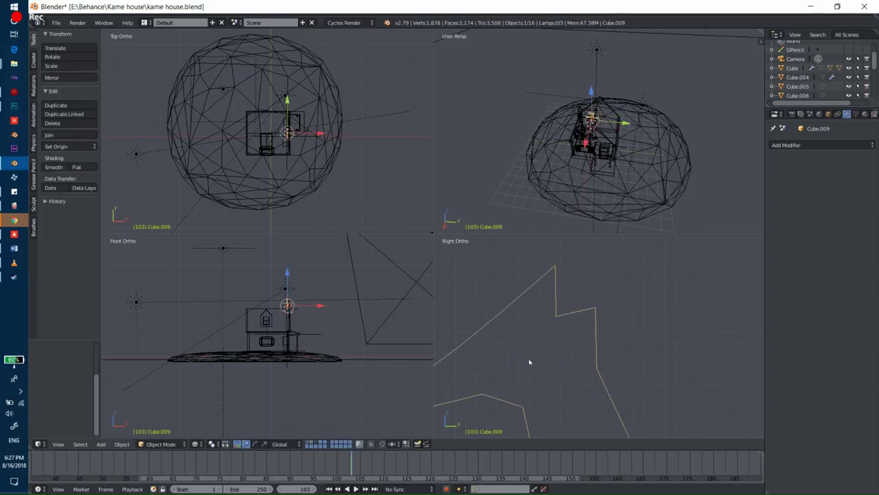
{"action": "key", "text": "ctrl+alt+q"}
{"action": "key", "text": "z"}
{"action": "scroll", "coordinate": [563, 243], "scroll_direction": "up", "scroll_amount": 5}
{"action": "key", "text": "Tab"}
Step: Back in wireframe Edit Mode, extrude a face out from the rooster's rear
{"action": "left_click", "coordinate": [554, 213]}
{"action": "key", "text": "ctrl+alt+q"}
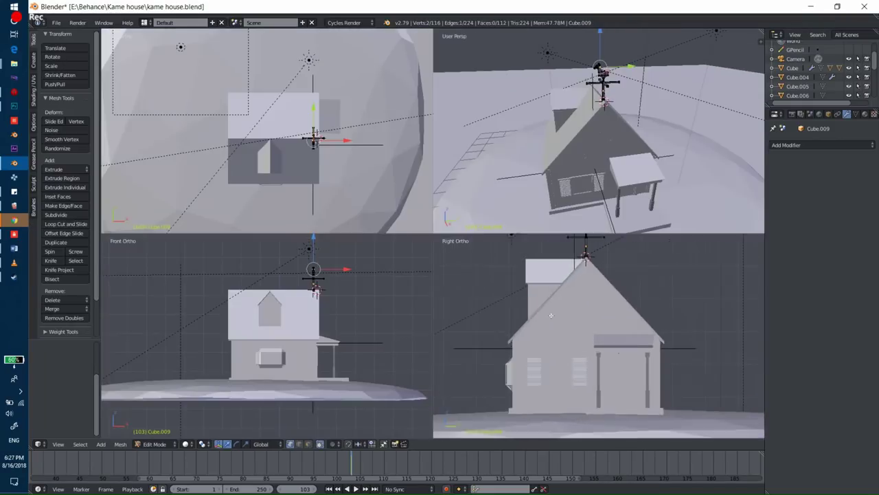
{"action": "key", "text": "z"}
{"action": "scroll", "coordinate": [585, 371], "scroll_direction": "up", "scroll_amount": 3}
{"action": "scroll", "coordinate": [585, 371], "scroll_direction": "up", "scroll_amount": 2}
{"action": "key", "text": "c"}
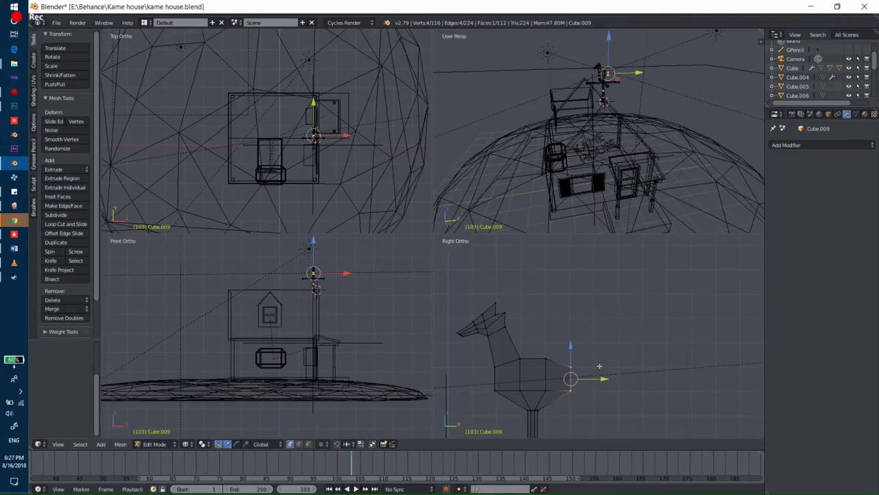
{"action": "scroll", "coordinate": [599, 366], "scroll_direction": "up", "scroll_amount": 1, "text": "shift"}
{"action": "key", "text": "e"}
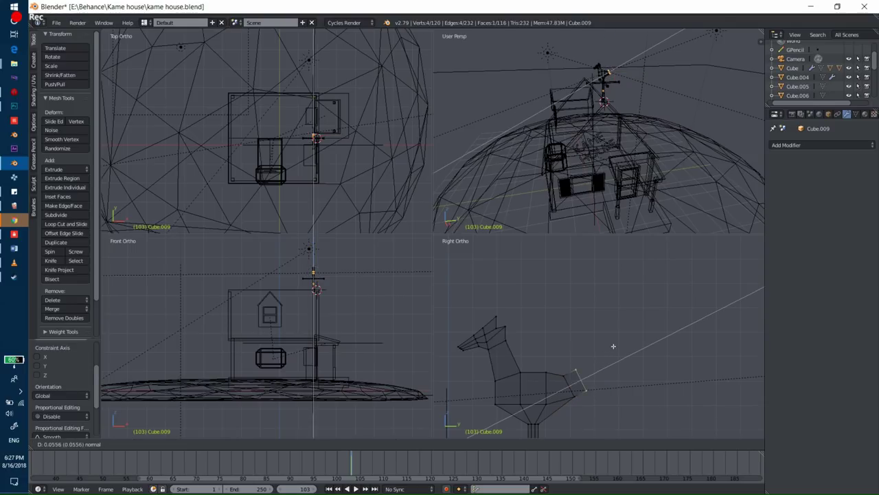
{"action": "left_click", "coordinate": [613, 346]}
Step: Loop cut the rooster, then select and scale the tail's end face
{"action": "key", "text": "ctrl+r"}
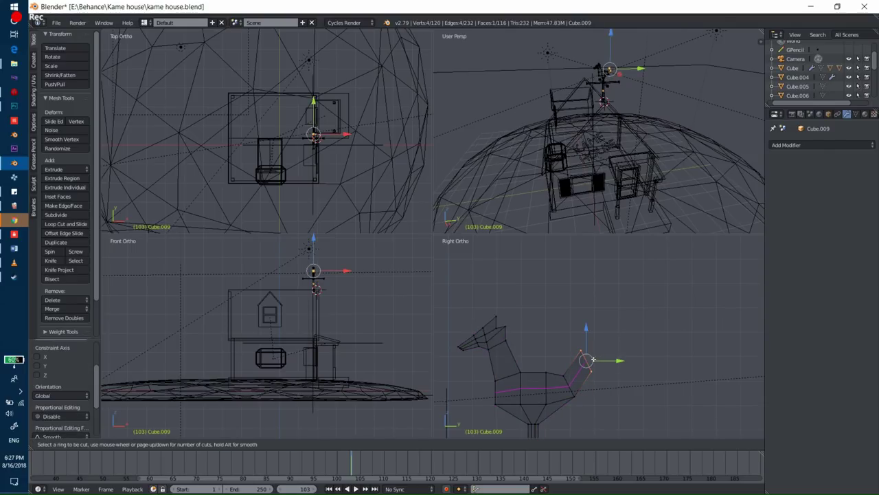
{"action": "left_click", "coordinate": [592, 359]}
{"action": "right_click", "coordinate": [593, 359]}
{"action": "key", "text": "a"}
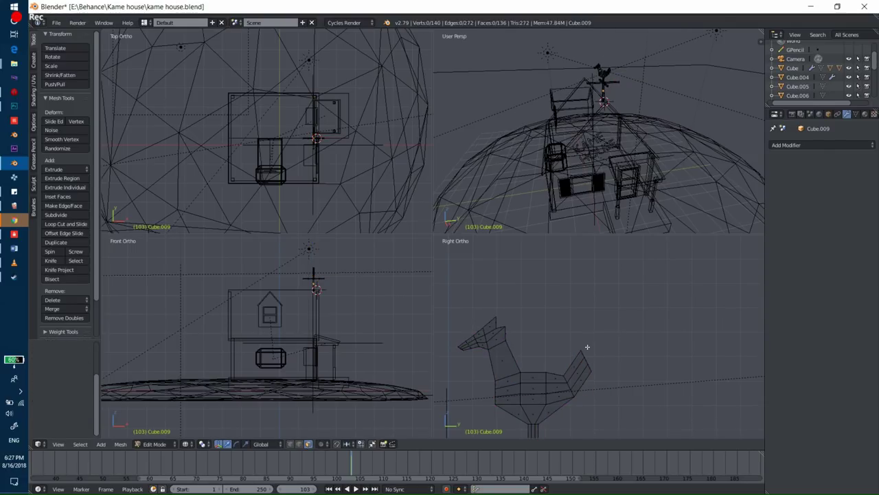
{"action": "right_click", "coordinate": [587, 347]}
{"action": "scroll", "coordinate": [593, 342], "scroll_direction": "up", "scroll_amount": 2}
{"action": "key", "text": "s"}
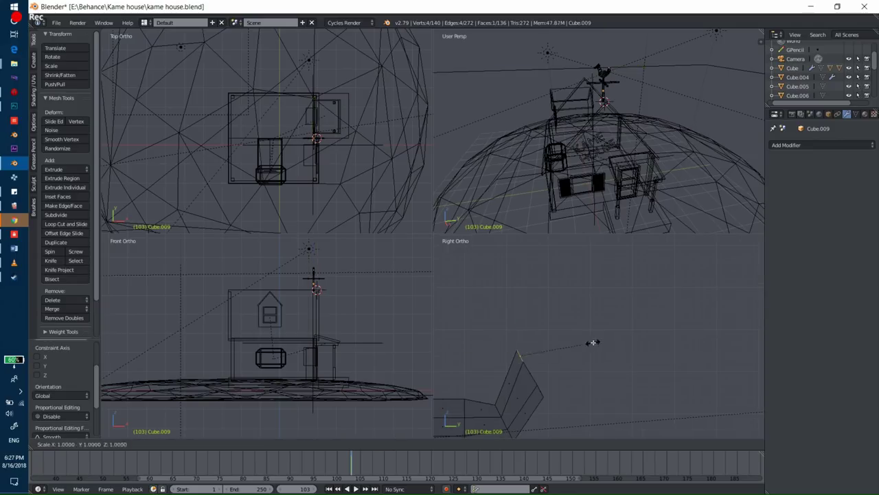
{"action": "left_click", "coordinate": [606, 334]}
Step: Extrude the tail end into several segments, lowering the end face slightly
{"action": "key", "text": "e"}
{"action": "left_click", "coordinate": [603, 344]}
{"action": "key", "text": "e"}
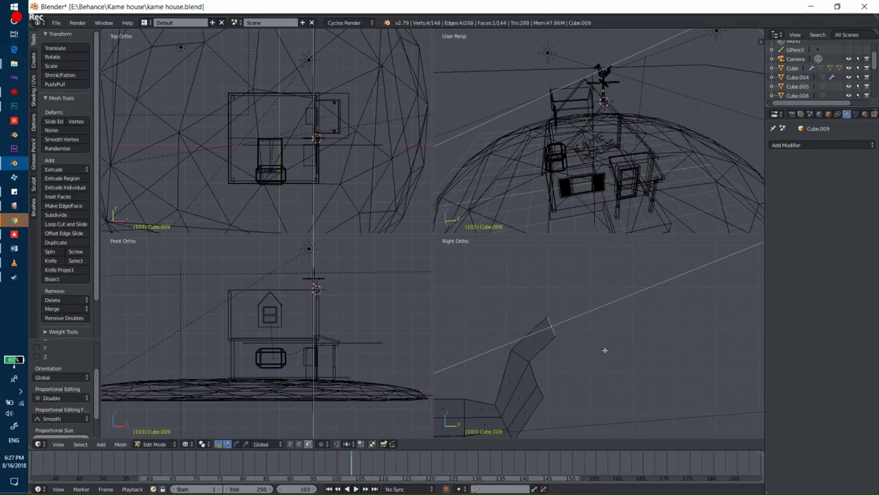
{"action": "left_click", "coordinate": [650, 335]}
{"action": "key", "text": "g"}
{"action": "key", "text": "z"}
{"action": "left_click", "coordinate": [618, 316]}
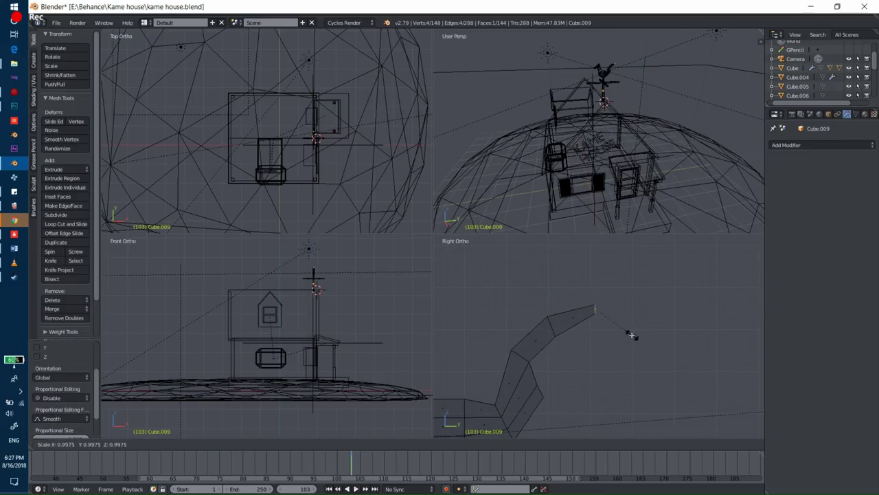
{"action": "key", "text": "e"}
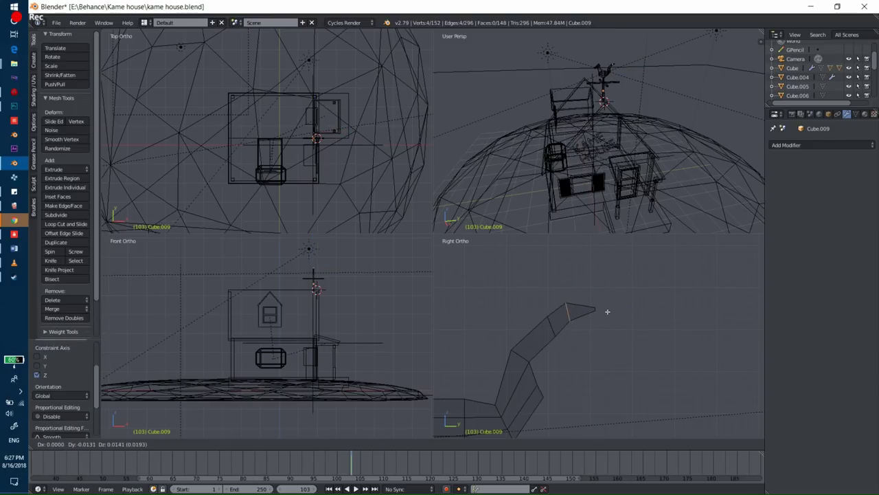
{"action": "key", "text": "g"}
{"action": "key", "text": "a"}
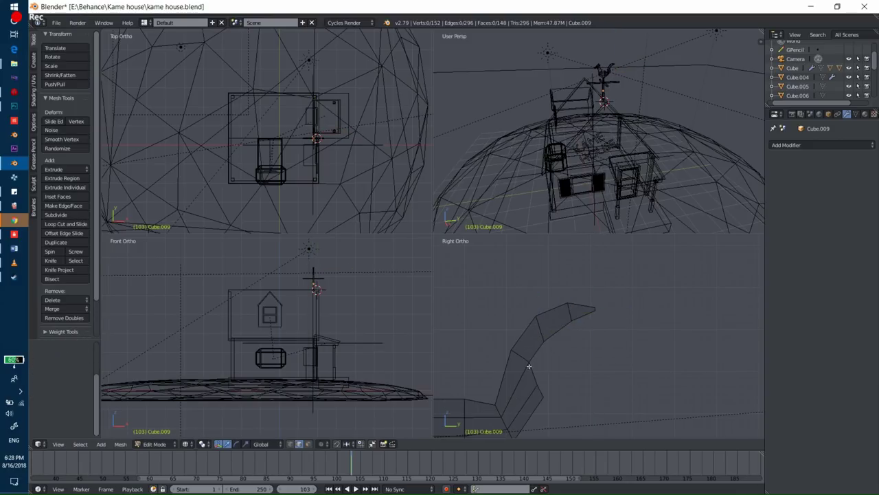
{"action": "key", "text": "a"}
Step: Extrude a second tail feather in two segments and taper its tip vertically
{"action": "right_click", "coordinate": [538, 367]}
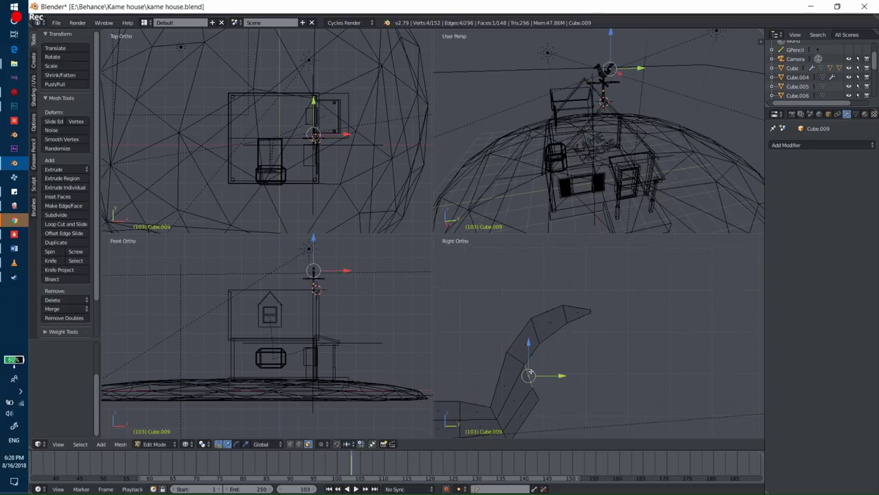
{"action": "key", "text": "e"}
{"action": "left_click", "coordinate": [564, 337]}
{"action": "key", "text": "e"}
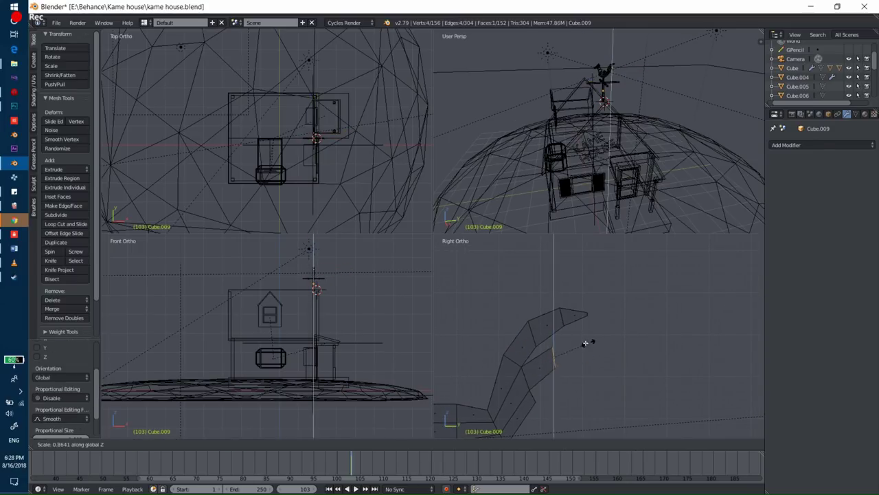
{"action": "left_click", "coordinate": [589, 342]}
{"action": "key", "text": "s"}
{"action": "key", "text": "z"}
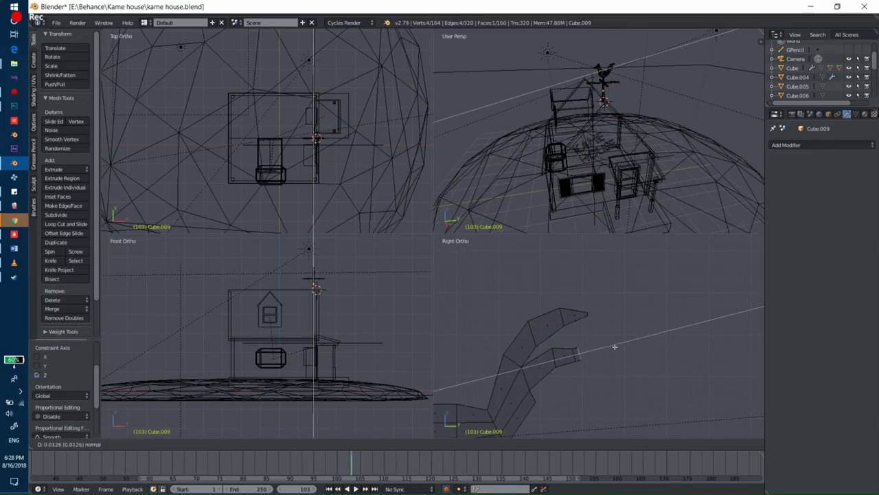
{"action": "left_click", "coordinate": [622, 364]}
{"action": "key", "text": "s"}
{"action": "key", "text": "z"}
{"action": "left_click", "coordinate": [553, 395]}
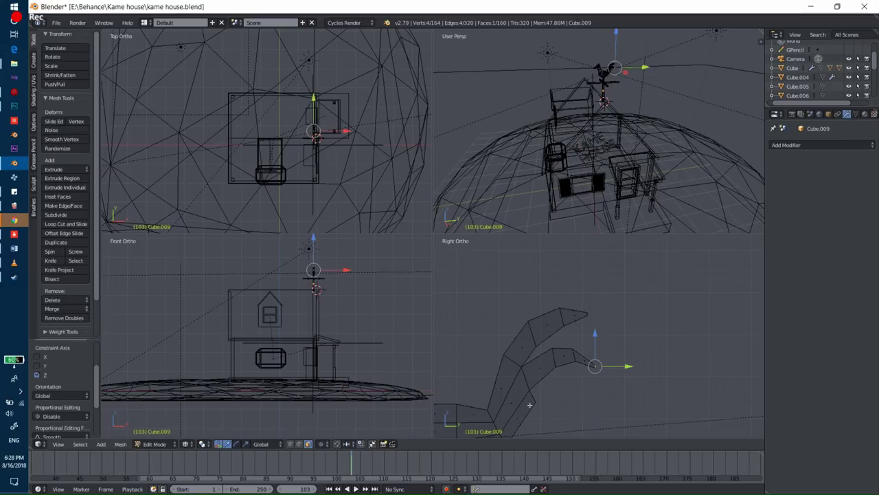
Step: Extrude a lower tail feather in three segments
{"action": "key", "text": "e"}
{"action": "left_click", "coordinate": [560, 400]}
{"action": "key", "text": "e"}
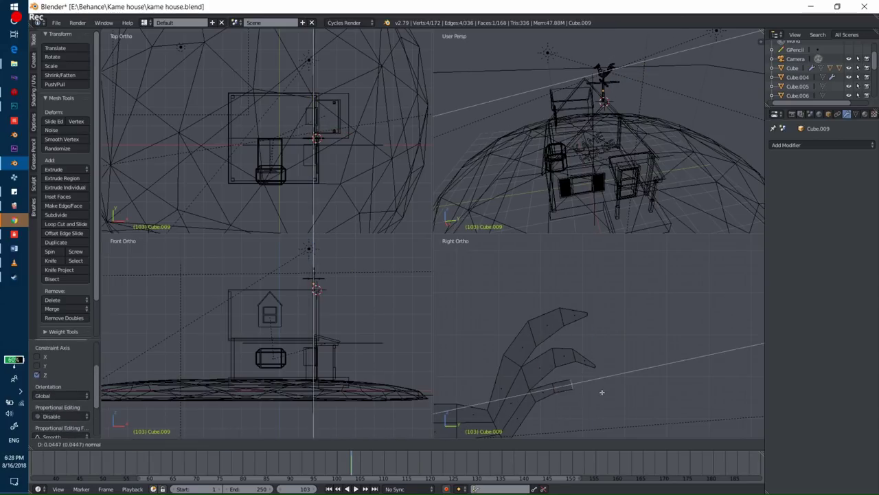
{"action": "left_click", "coordinate": [602, 391]}
{"action": "key", "text": "e"}
{"action": "left_click", "coordinate": [598, 404]}
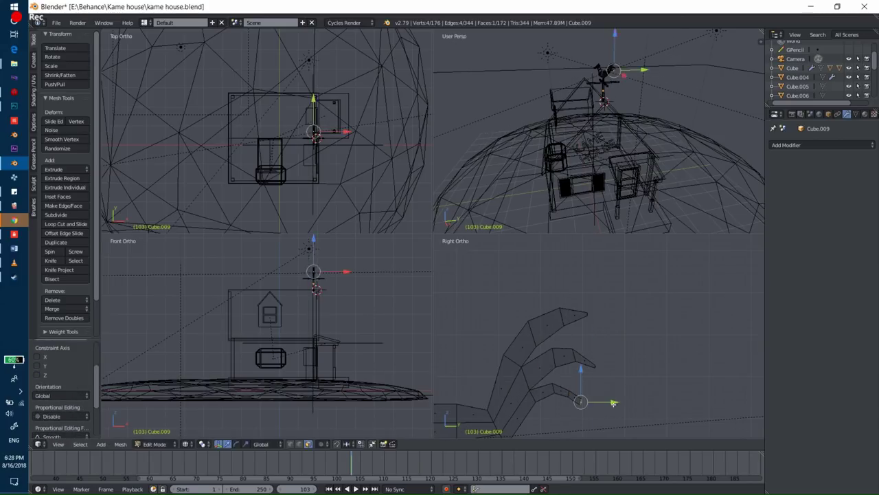
Step: Return to Object Mode and preview the weathervane in rendered shading
{"action": "key", "text": "Tab"}
{"action": "key", "text": "ctrl+space"}
{"action": "key", "text": "shift+z"}
{"action": "scroll", "coordinate": [543, 277], "scroll_direction": "up", "scroll_amount": 5}
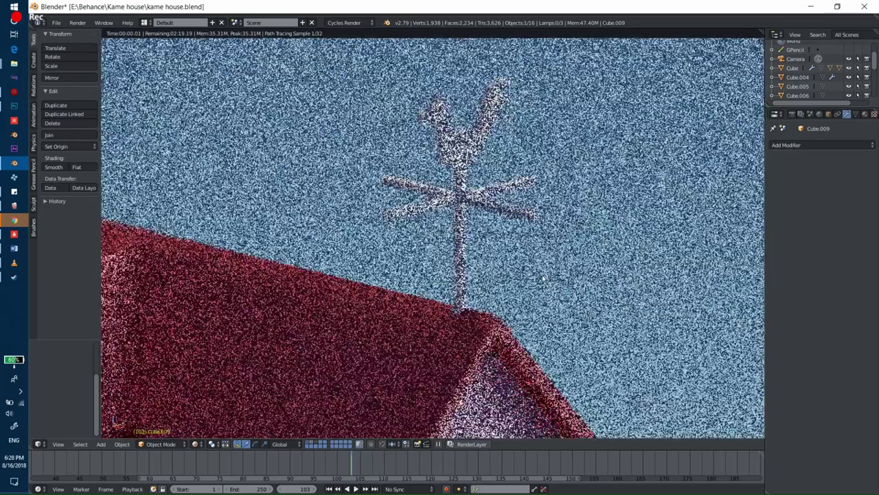
{"action": "key", "text": "shift+z"}
{"action": "scroll", "coordinate": [460, 249], "scroll_direction": "up", "scroll_amount": 3}
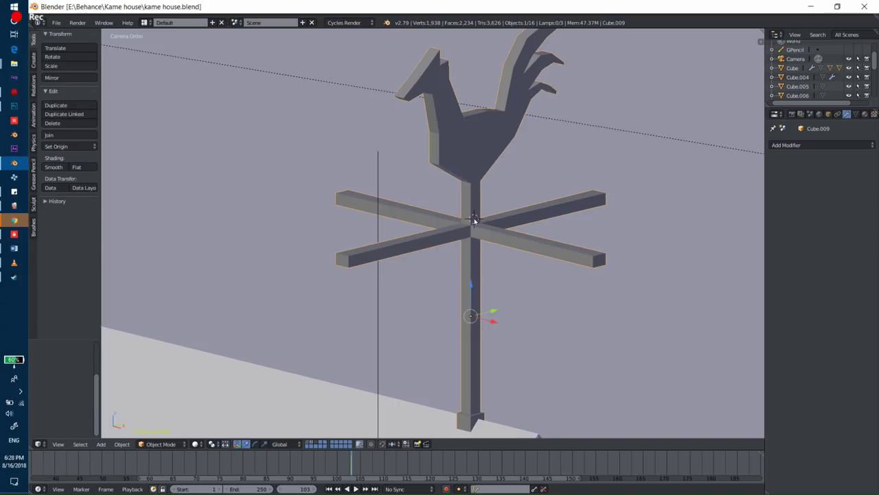
Step: Add a new text object beside the weathervane and enter its edit mode
{"action": "key", "text": "shift+a"}
{"action": "left_click", "coordinate": [457, 255]}
{"action": "key", "text": "Tab"}
Step: Replace the default text with the letter 'W'
{"action": "scroll", "coordinate": [656, 268], "scroll_direction": "down", "scroll_amount": 4}
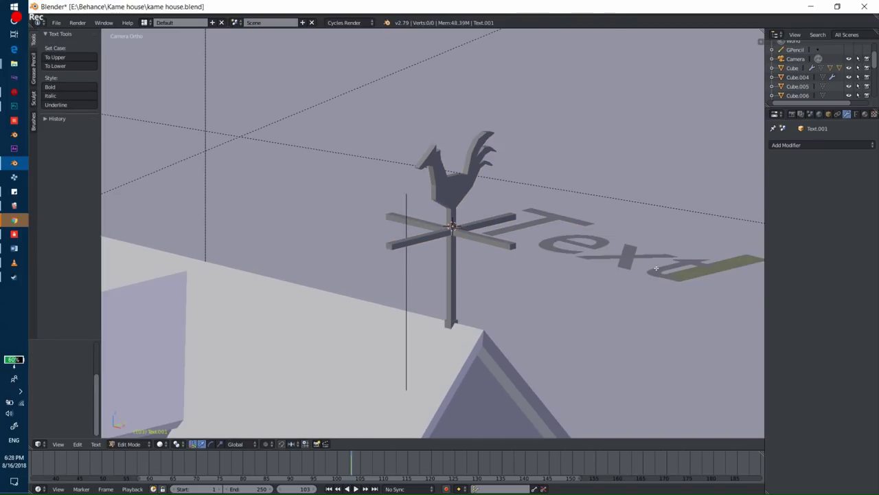
{"action": "key", "text": "BackSpace"}
{"action": "key", "text": "BackSpace"}
{"action": "key", "text": "BackSpace"}
{"action": "type", "text": "W"}
{"action": "key", "text": "Tab"}
Step: Add a Solidify modifier to the W with thickness 0.0830
{"action": "middle_click_drag", "start_coordinate": [656, 267], "coordinate": [598, 245]}
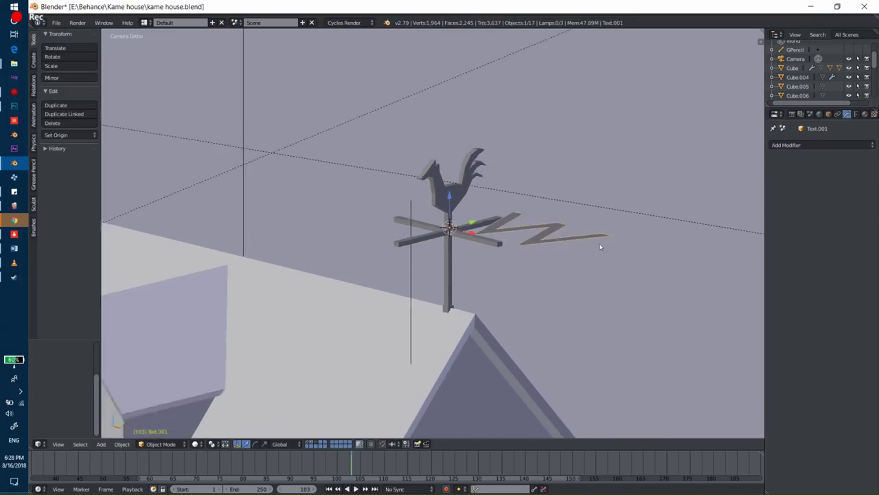
{"action": "scroll", "coordinate": [598, 246], "scroll_direction": "down", "scroll_amount": 2}
{"action": "left_click", "coordinate": [820, 145]}
{"action": "left_click", "coordinate": [687, 236]}
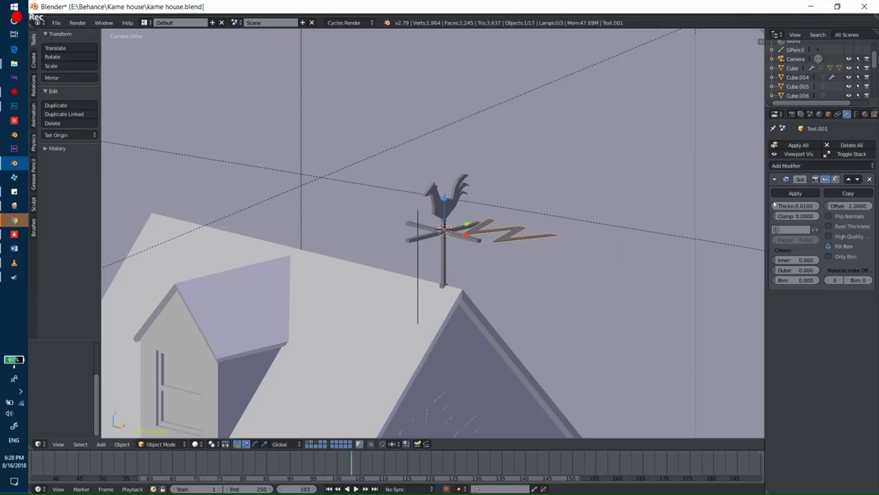
{"action": "left_click_drag", "start_coordinate": [795, 205], "coordinate": [798, 205]}
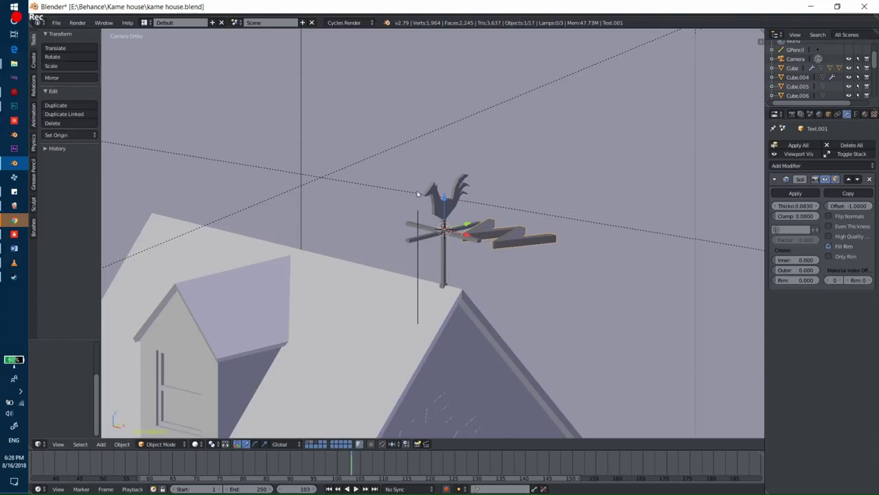
Step: Rotate the W 90° about X to stand it upright, then turn it about Z
{"action": "key", "text": "r"}
{"action": "key", "text": "x"}
{"action": "key", "text": "9"}
{"action": "key", "text": "0"}
{"action": "key", "text": "Return"}
{"action": "key", "text": "r"}
{"action": "key", "text": "z"}
{"action": "left_click", "coordinate": [506, 247]}
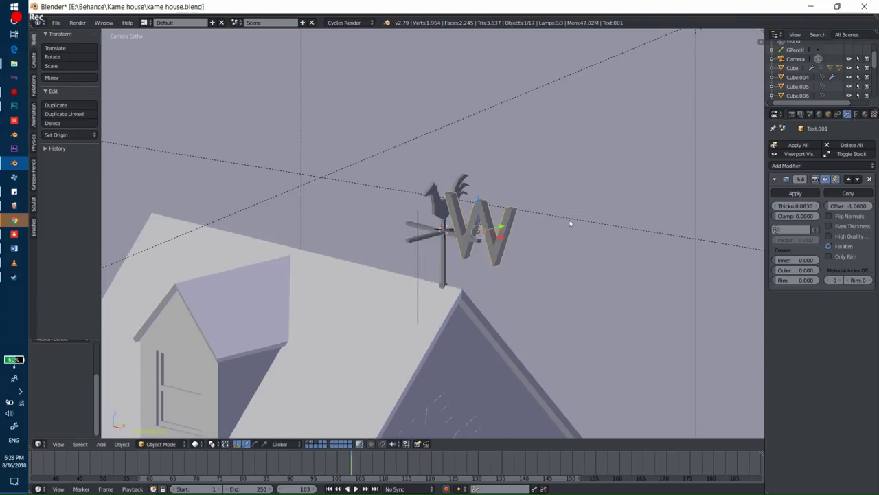
Step: Move the W along X and raise it along Z onto the weathervane arm
{"action": "key", "text": "g"}
{"action": "key", "text": "x"}
{"action": "left_click", "coordinate": [522, 238]}
{"action": "key", "text": "ctrl+alt+q"}
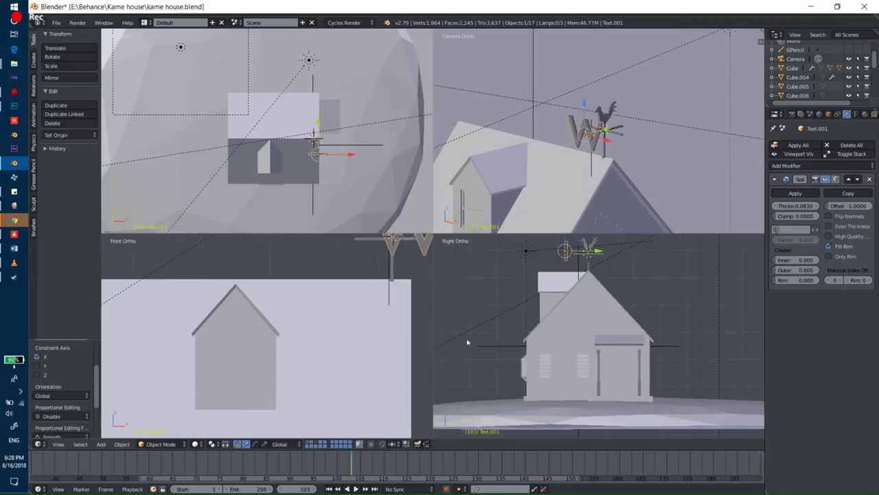
{"action": "key", "text": "KP_Decimal"}
{"action": "key", "text": "KP_Decimal"}
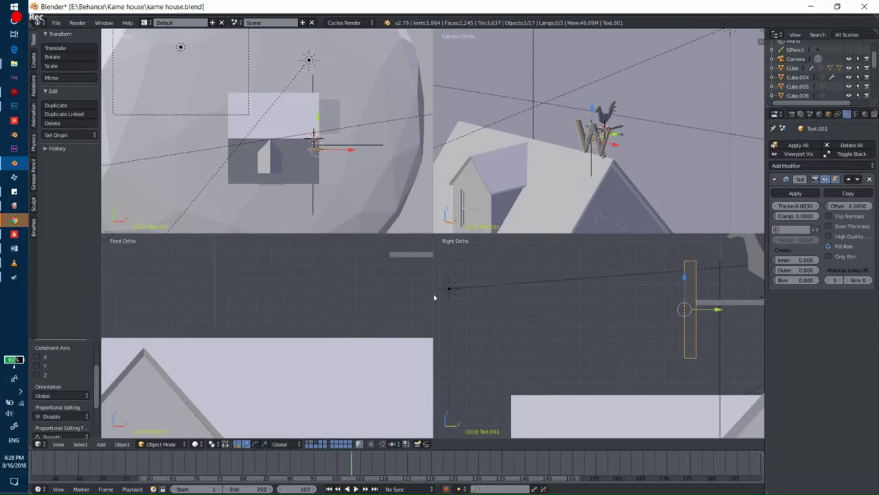
{"action": "key", "text": "g"}
{"action": "key", "text": "z"}
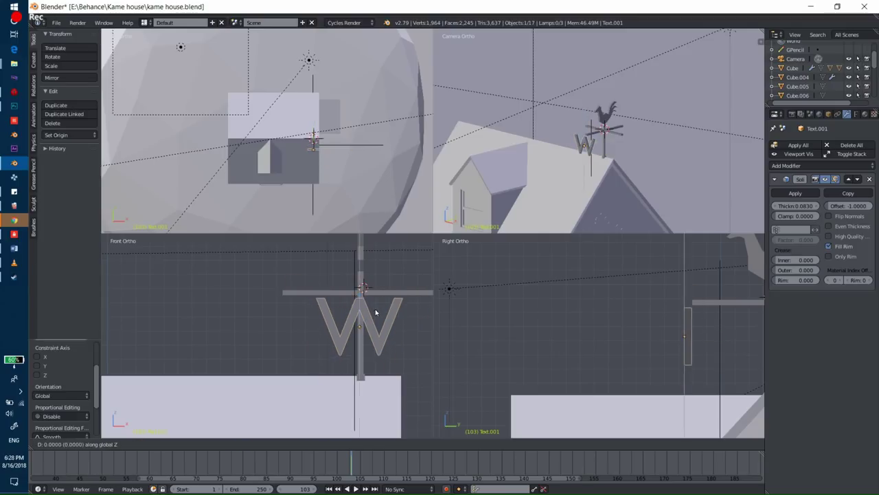
{"action": "left_click", "coordinate": [376, 302]}
Step: Preview the lettered weathervane in rendered shading and orbit around it
{"action": "key", "text": "ctrl+alt+q"}
{"action": "key", "text": "shift+z"}
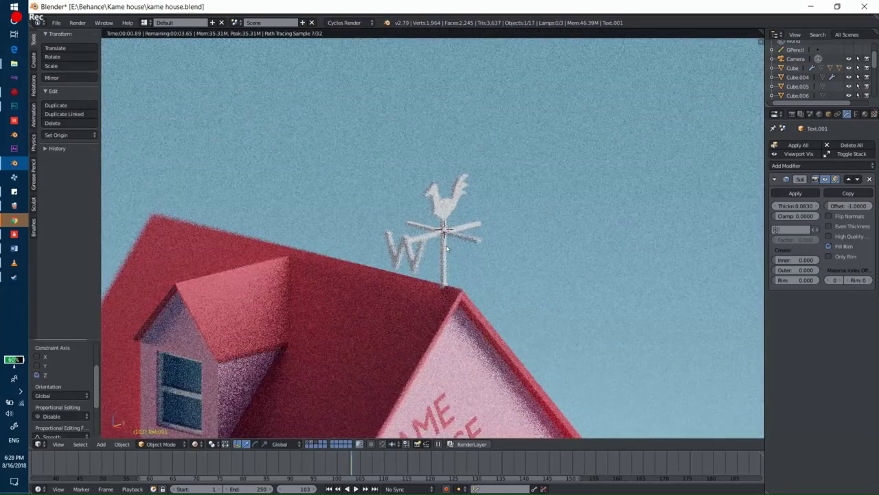
{"action": "key", "text": "shift+z"}
{"action": "mouse_move", "coordinate": [487, 243]}
{"action": "middle_mouse_down"}
{"action": "mouse_move", "coordinate": [465, 211]}
{"action": "mouse_move", "coordinate": [589, 234]}
{"action": "middle_mouse_up"}
Step: Duplicate the W letter along Y onto the opposite arm and retype the copy as E
{"action": "key", "text": "Tab"}
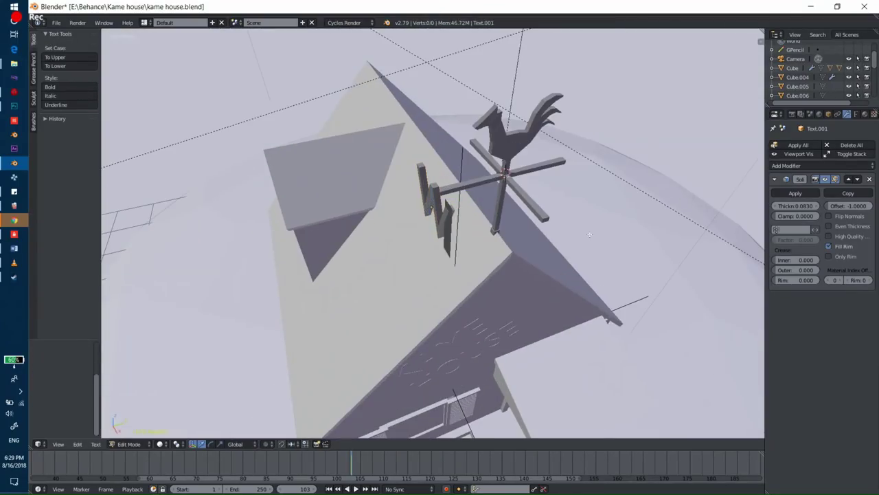
{"action": "key", "text": "Tab"}
{"action": "key", "text": "shift+d"}
{"action": "key", "text": "y"}
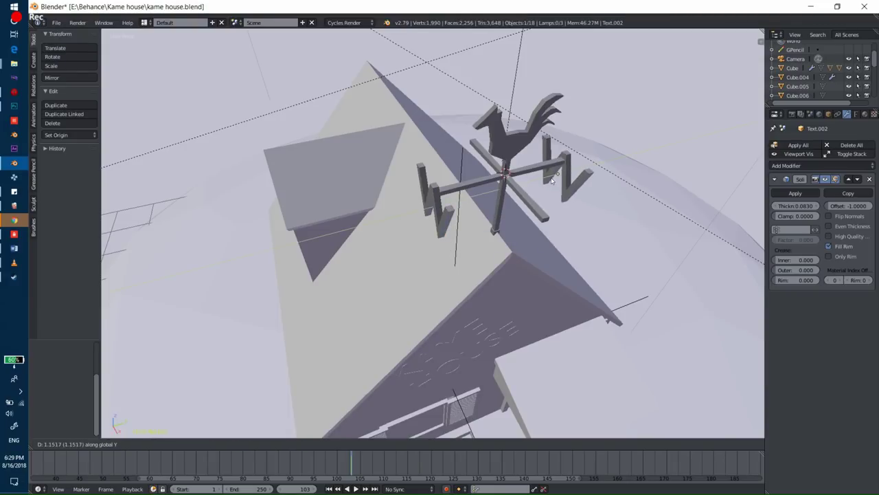
{"action": "left_click", "coordinate": [552, 180]}
{"action": "key", "text": "Tab"}
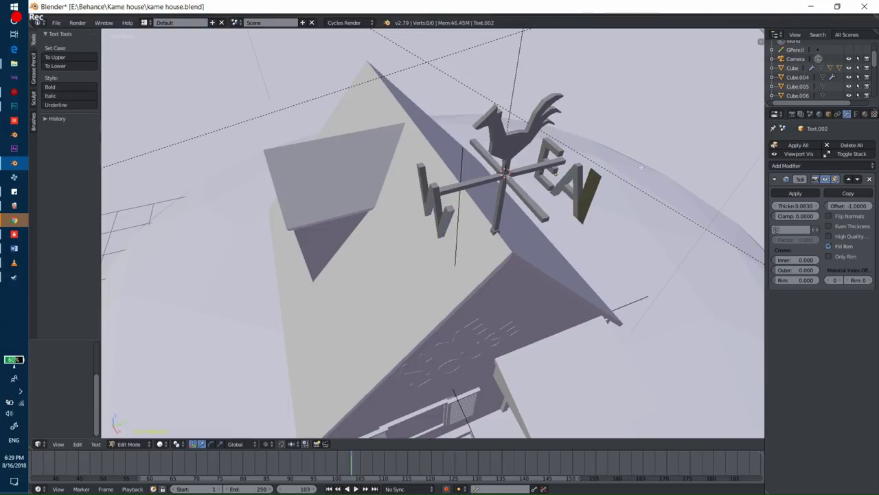
{"action": "key", "text": "BackSpace"}
{"action": "type", "text": "E"}
{"action": "key", "text": "Tab"}
Step: Shift the E letter along X and Y to line it up on its arm
{"action": "key", "text": "g"}
{"action": "key", "text": "x"}
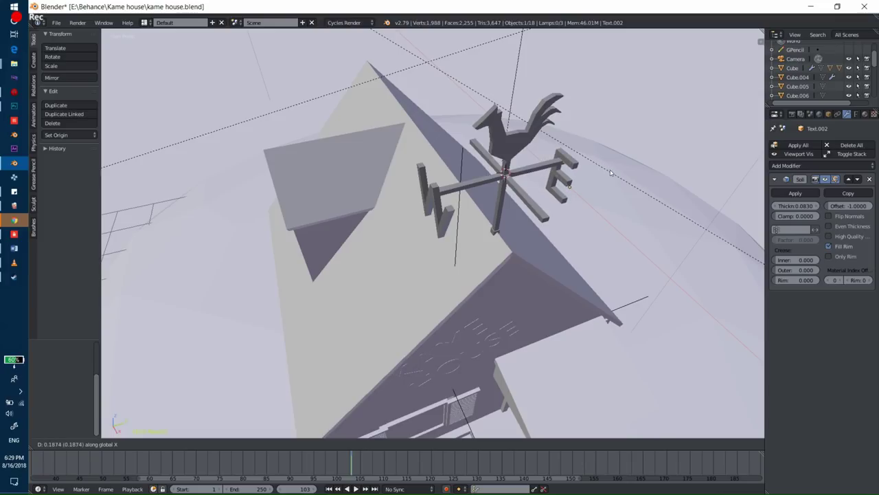
{"action": "left_click", "coordinate": [610, 172]}
{"action": "key", "text": "g"}
{"action": "key", "text": "x"}
{"action": "left_click", "coordinate": [587, 172]}
{"action": "key", "text": "g"}
{"action": "key", "text": "x"}
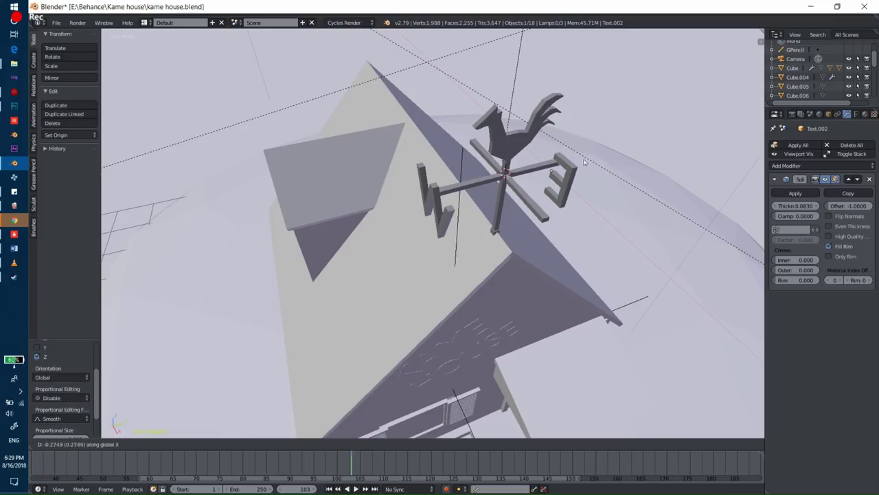
{"action": "left_click", "coordinate": [575, 155]}
{"action": "mouse_move", "coordinate": [575, 156]}
{"action": "middle_mouse_down"}
{"action": "mouse_move", "coordinate": [534, 165]}
{"action": "mouse_move", "coordinate": [520, 186]}
{"action": "middle_mouse_up"}
{"action": "key", "text": "g"}
{"action": "key", "text": "x"}
{"action": "key", "text": "y"}
{"action": "left_click", "coordinate": [527, 164]}
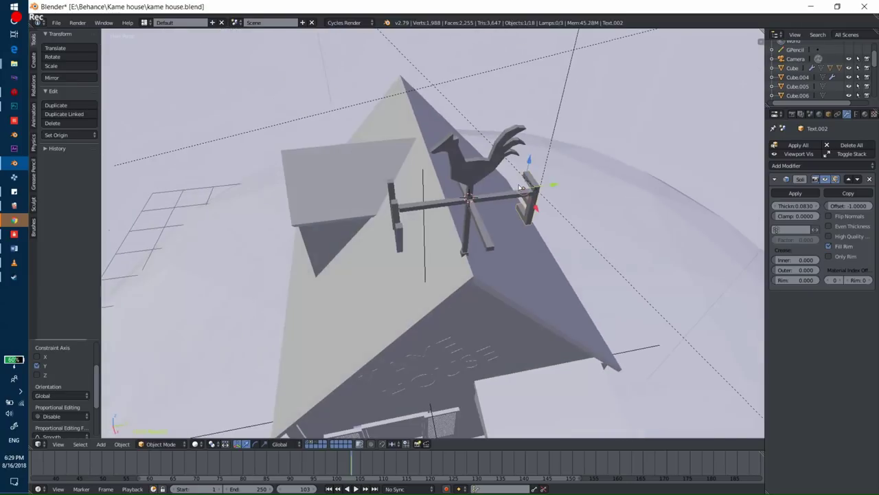
Step: Duplicate both letters along Z and move the copies onto the remaining arms
{"action": "key", "text": "shift+d"}
{"action": "key", "text": "z"}
{"action": "type", "text": "9"}
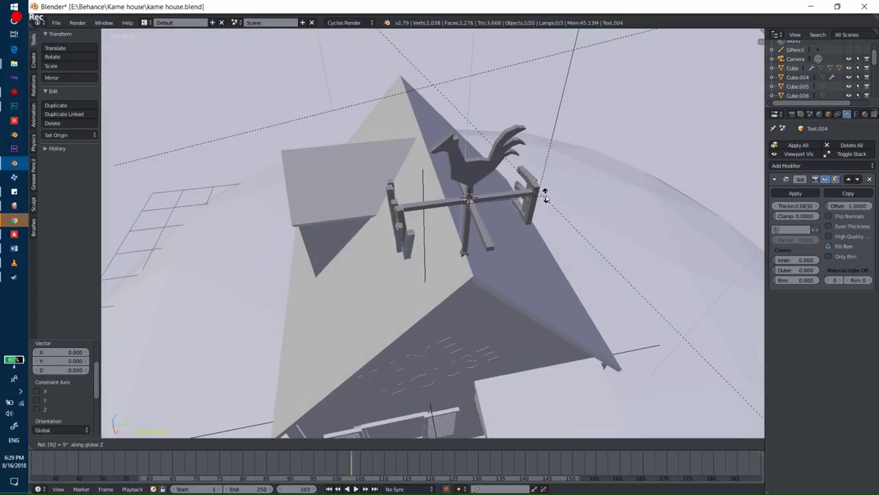
{"action": "left_click", "coordinate": [541, 190]}
{"action": "mouse_move", "coordinate": [542, 190]}
{"action": "middle_mouse_down"}
{"action": "mouse_move", "coordinate": [519, 179]}
{"action": "mouse_move", "coordinate": [532, 199]}
{"action": "mouse_move", "coordinate": [600, 201]}
{"action": "mouse_move", "coordinate": [563, 221]}
{"action": "mouse_move", "coordinate": [513, 221]}
{"action": "mouse_move", "coordinate": [542, 178]}
{"action": "middle_mouse_up"}
{"action": "key", "text": "g"}
{"action": "key", "text": "y"}
{"action": "left_click", "coordinate": [529, 196]}
{"action": "key", "text": "g"}
{"action": "key", "text": "x"}
{"action": "left_click", "coordinate": [571, 227]}
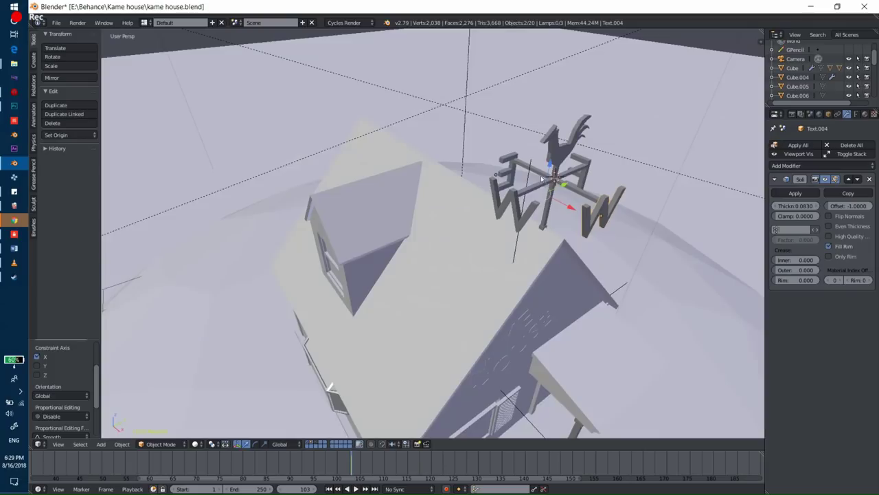
Step: Retype one copied letter as S and slide it along Y into place
{"action": "key", "text": "Tab"}
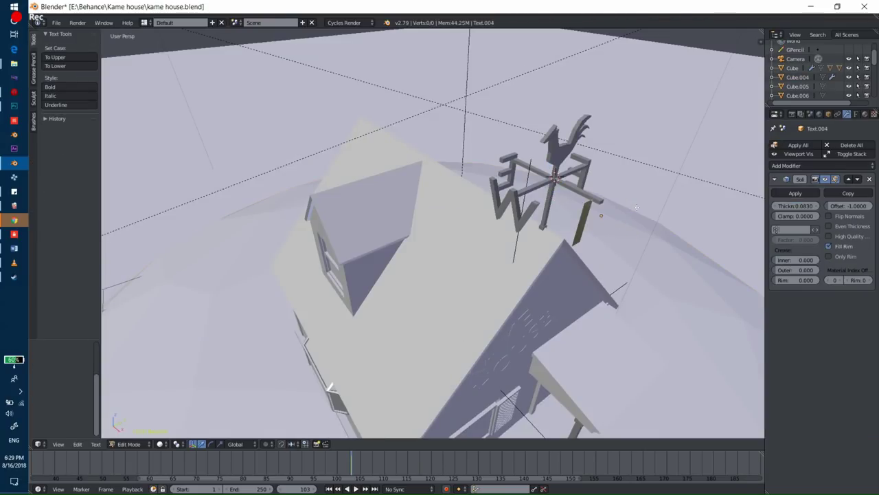
{"action": "type", "text": "S"}
{"action": "key", "text": "Tab"}
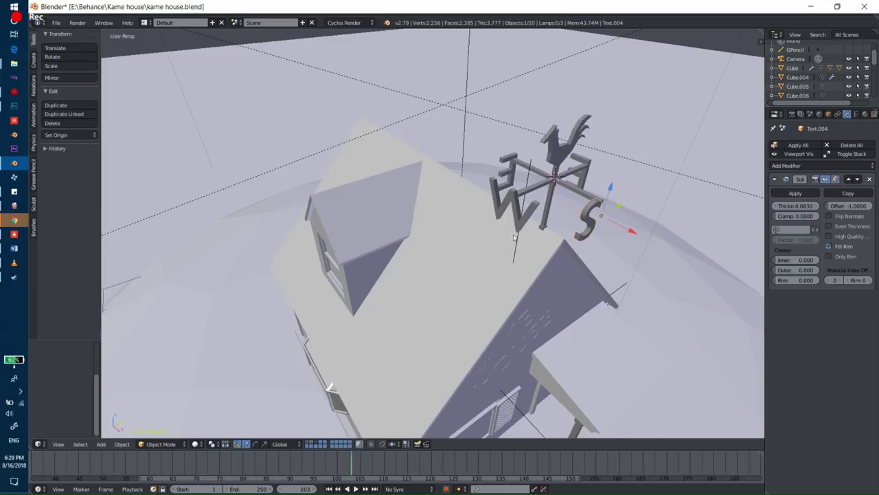
{"action": "middle_click_drag", "start_coordinate": [575, 226], "coordinate": [528, 206]}
{"action": "key", "text": "g"}
{"action": "key", "text": "y"}
{"action": "left_click", "coordinate": [567, 222]}
Step: Retype the other copy (Text.003) as W and raise it along Z
{"action": "right_click", "coordinate": [529, 206]}
{"action": "key", "text": "Tab"}
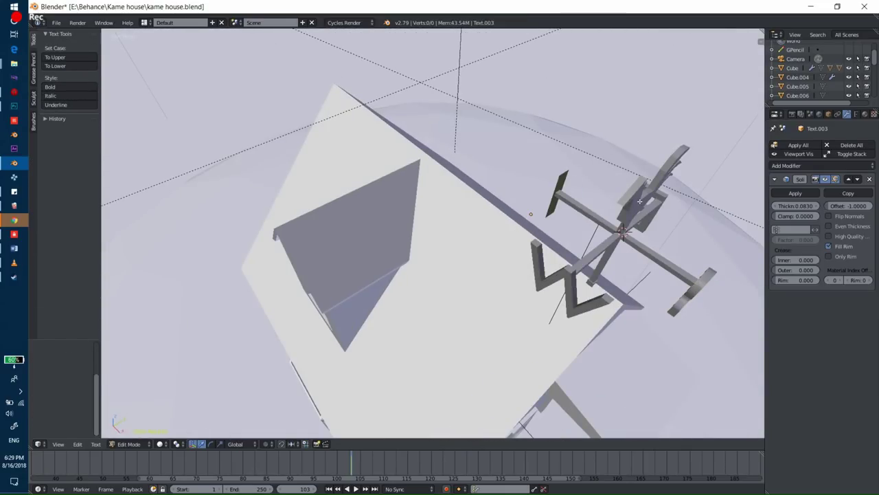
{"action": "key", "text": "Tab"}
{"action": "middle_click_drag", "start_coordinate": [639, 201], "coordinate": [589, 214]}
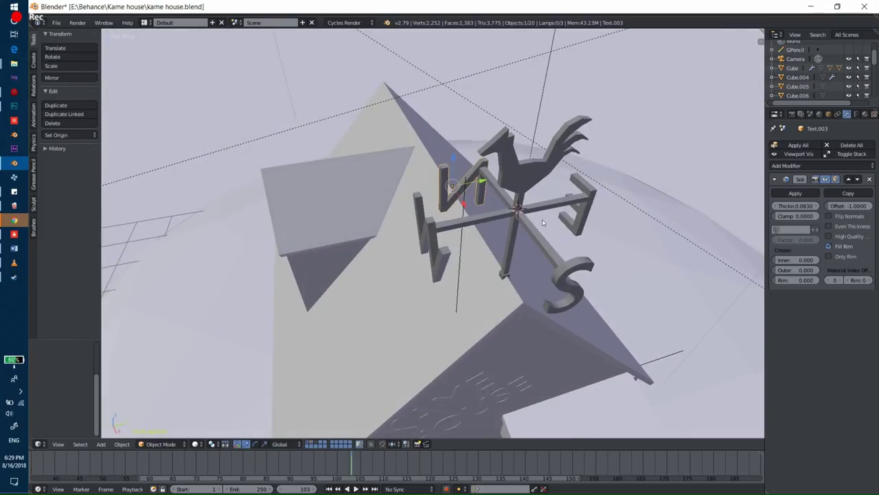
{"action": "key", "text": "g"}
{"action": "key", "text": "z"}
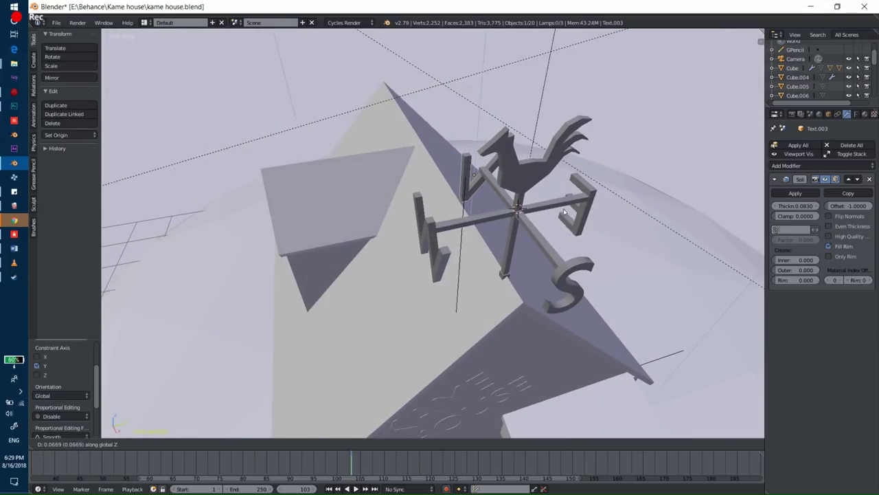
{"action": "left_click", "coordinate": [565, 212]}
Step: Fine-tune the W letter, then check the weathervane through the camera in rendered preview
{"action": "middle_click_drag", "start_coordinate": [565, 212], "coordinate": [478, 197]}
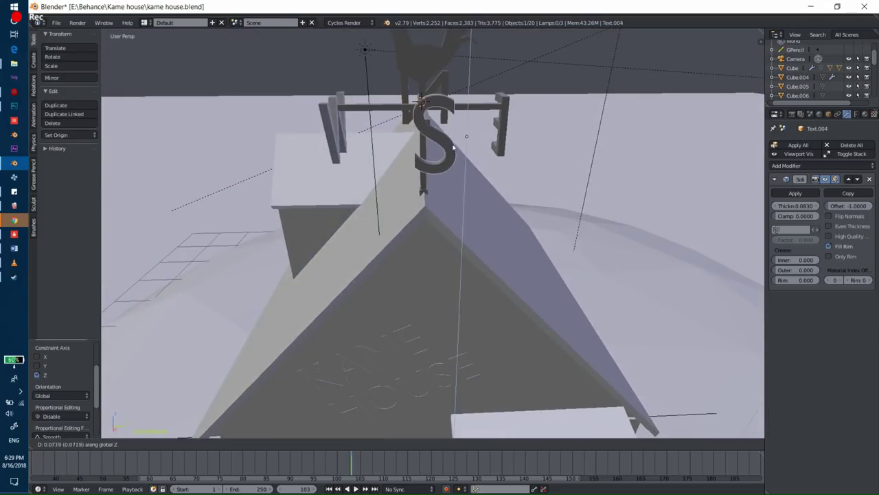
{"action": "right_click", "coordinate": [500, 134]}
{"action": "mouse_move", "coordinate": [500, 134]}
{"action": "middle_mouse_down"}
{"action": "mouse_move", "coordinate": [406, 133]}
{"action": "mouse_move", "coordinate": [551, 153]}
{"action": "middle_mouse_up"}
{"action": "right_click", "coordinate": [641, 144]}
{"action": "key", "text": "g"}
{"action": "left_click", "coordinate": [640, 144]}
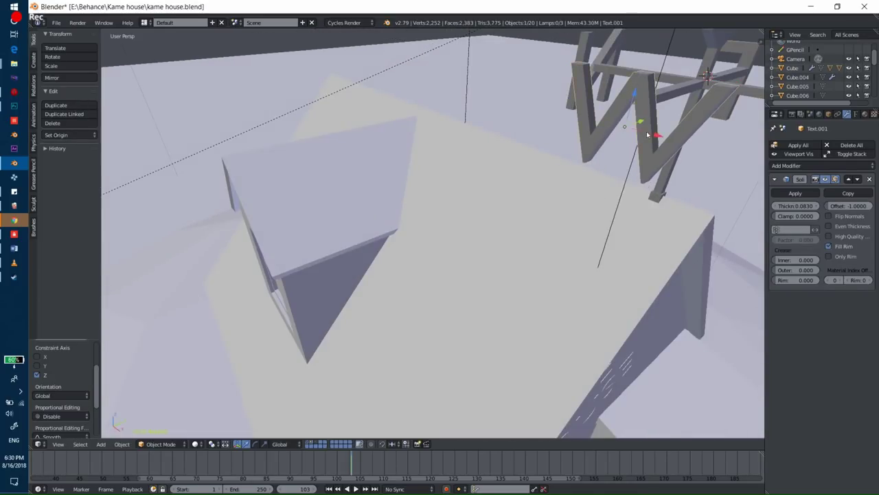
{"action": "key", "text": "KP_0"}
{"action": "key", "text": "shift+z"}
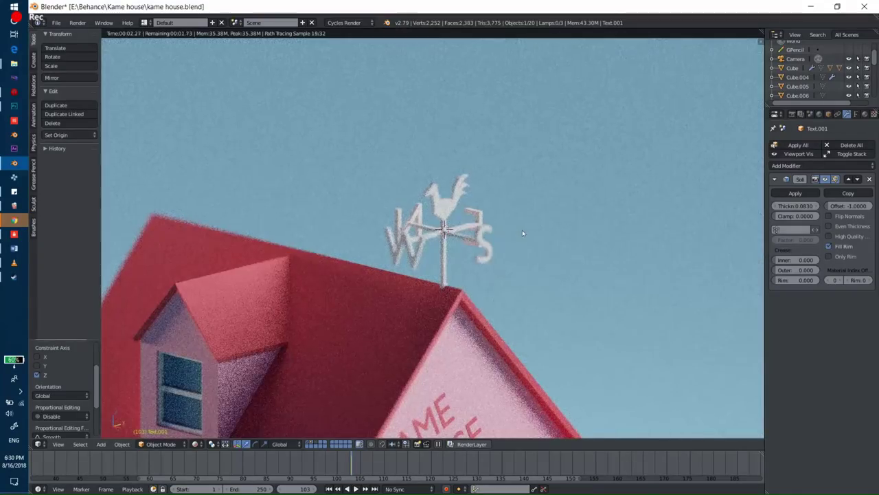
Step: Set the letters' origins to geometry and shrink them around Individual Origins
{"action": "key", "text": "shift+z"}
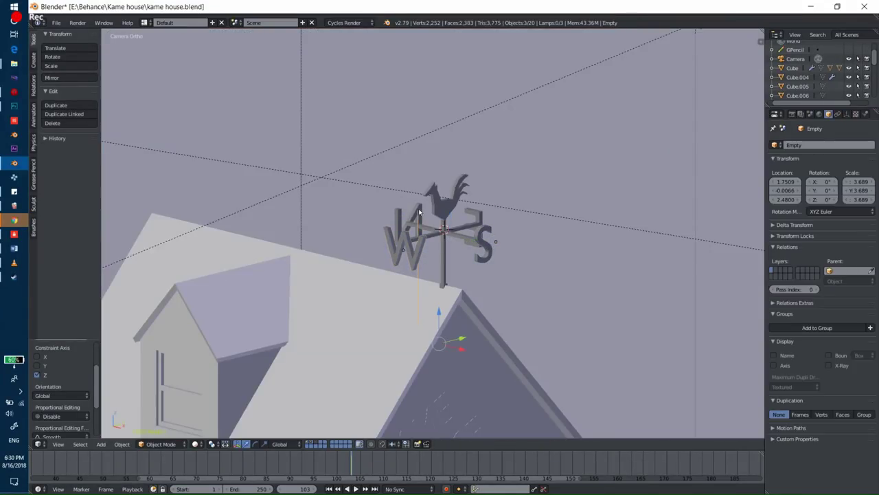
{"action": "right_click", "coordinate": [481, 215], "text": "shift"}
{"action": "key", "text": "ctrl+p"}
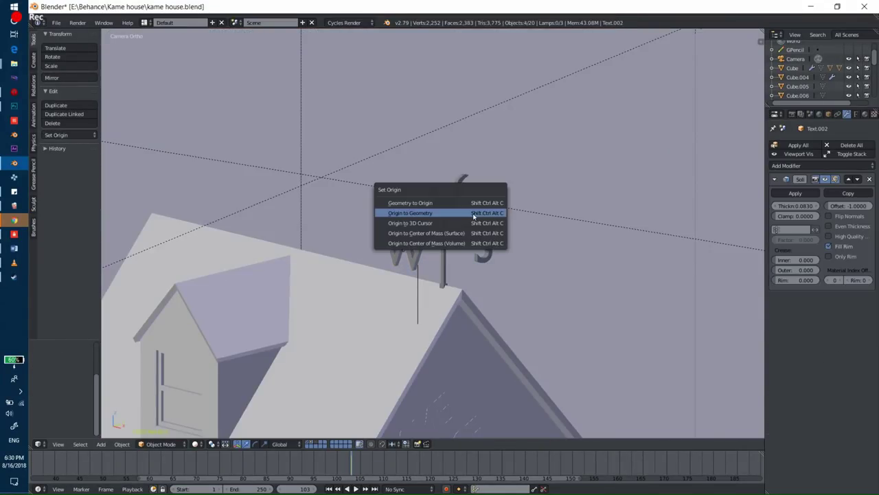
{"action": "left_click", "coordinate": [481, 215]}
{"action": "left_click", "coordinate": [224, 443]}
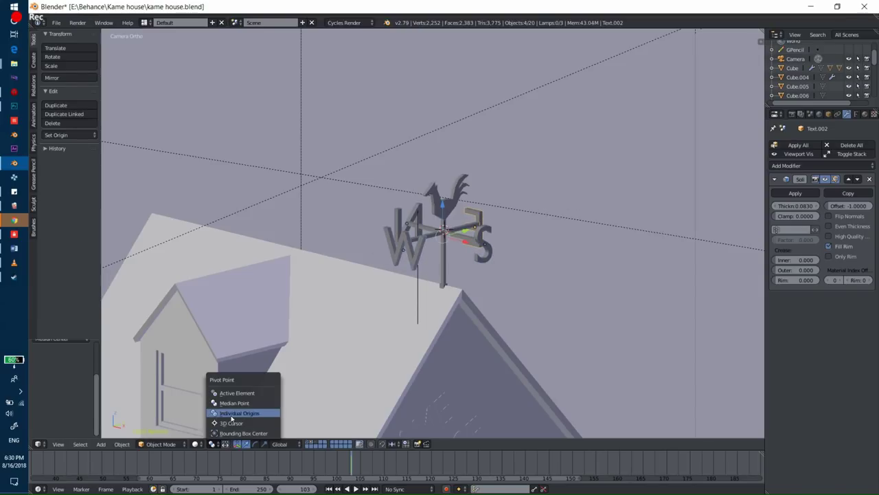
{"action": "left_click", "coordinate": [234, 413]}
{"action": "key", "text": "s"}
{"action": "left_click", "coordinate": [571, 256]}
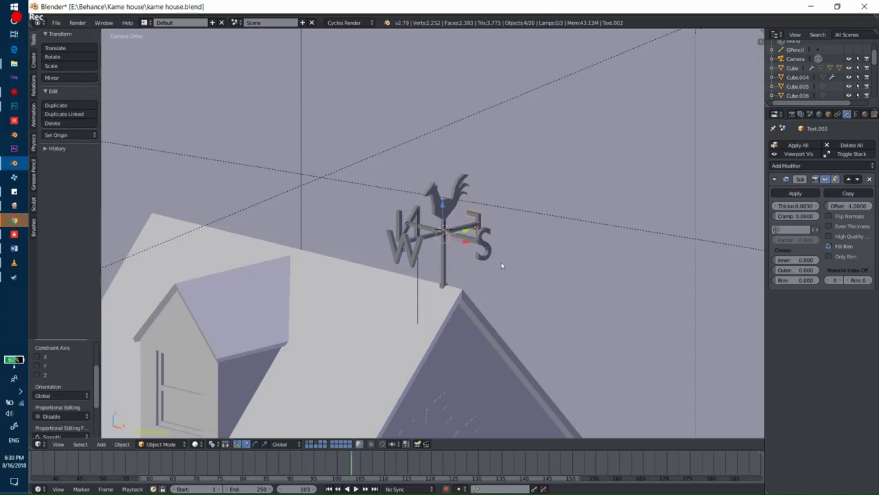
Step: Parent the letters to the pole and lower the weathervane along Z onto the roof
{"action": "right_click", "coordinate": [444, 260], "text": "shift"}
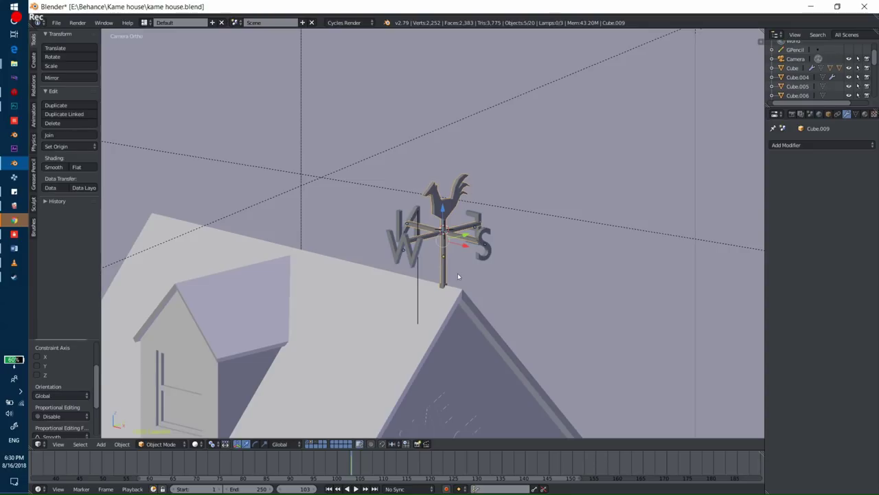
{"action": "key", "text": "ctrl+p"}
{"action": "left_click", "coordinate": [468, 282]}
{"action": "right_click", "coordinate": [440, 317]}
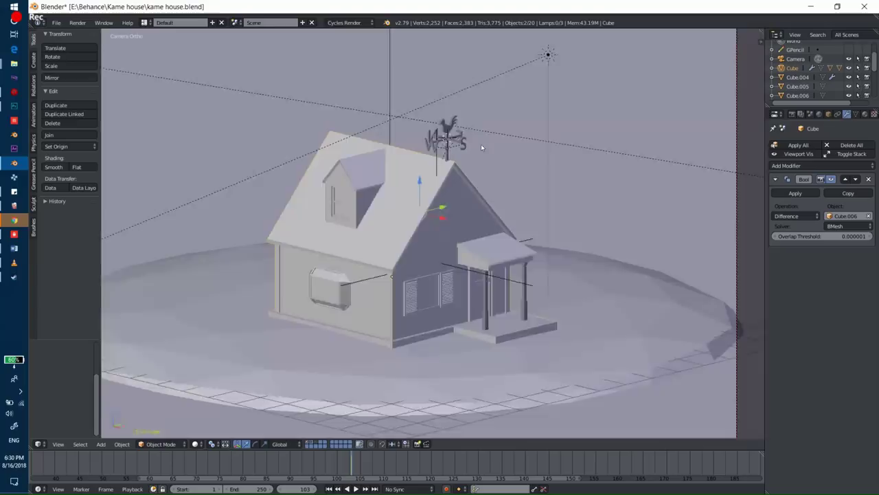
{"action": "scroll", "coordinate": [481, 147], "scroll_direction": "up", "scroll_amount": 5}
{"action": "right_click", "coordinate": [441, 193]}
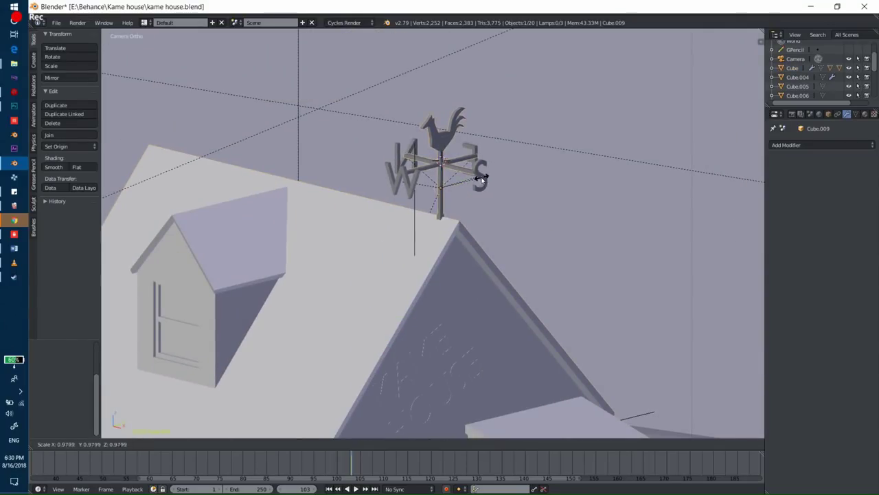
{"action": "key", "text": "g"}
{"action": "key", "text": "z"}
{"action": "left_click", "coordinate": [468, 194]}
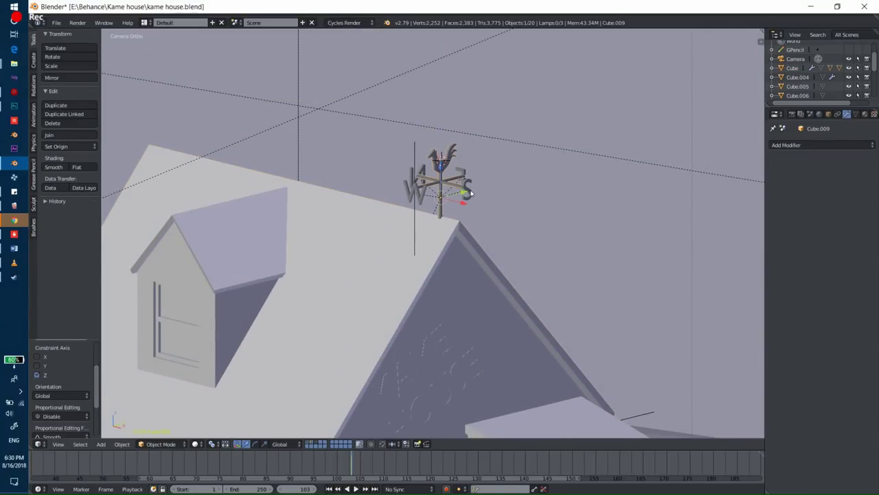
Step: Preview the render, then rescale the selected letters about the Median Point pivot
{"action": "scroll", "coordinate": [454, 253], "scroll_direction": "down", "scroll_amount": 3}
{"action": "key", "text": "shift+z"}
{"action": "key", "text": "shift+z"}
{"action": "scroll", "coordinate": [464, 252], "scroll_direction": "up", "scroll_amount": 5}
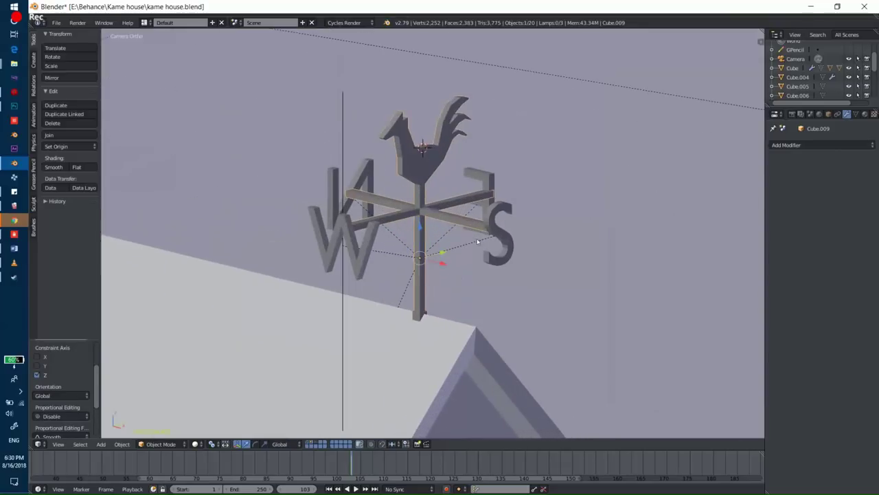
{"action": "scroll", "coordinate": [496, 229], "scroll_direction": "up", "scroll_amount": 2}
{"action": "right_click", "coordinate": [545, 193]}
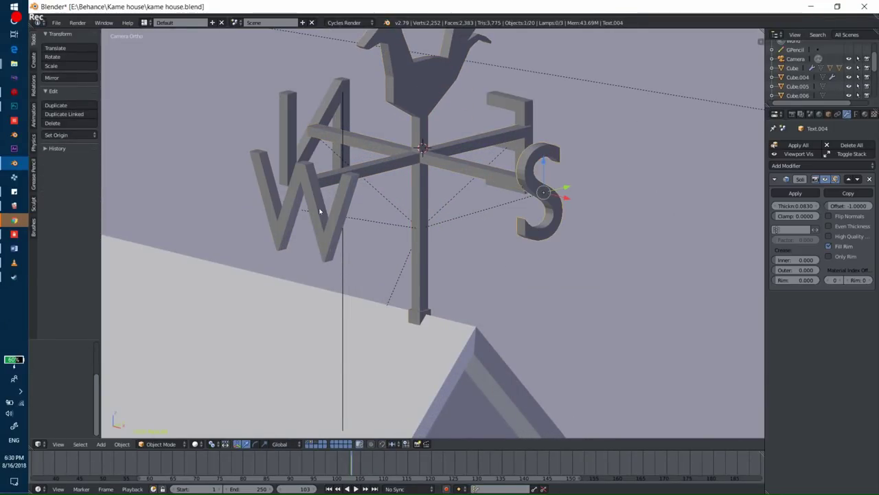
{"action": "key", "text": "s"}
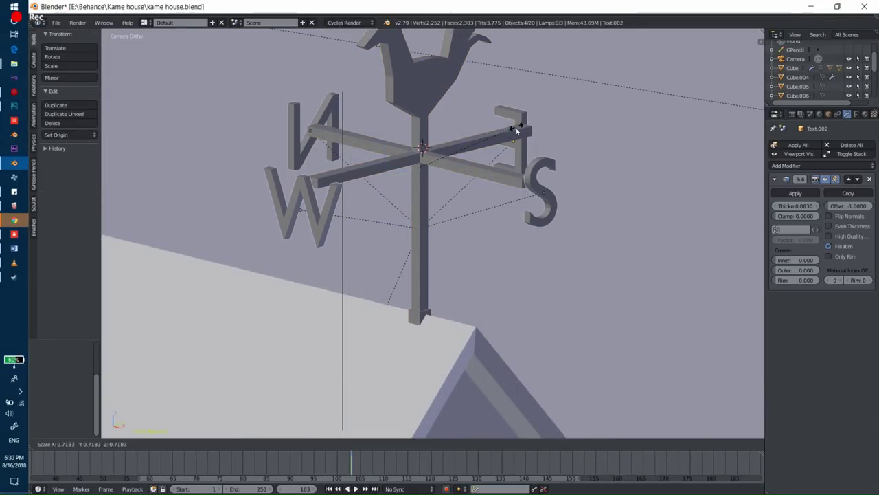
{"action": "left_click", "coordinate": [539, 124]}
{"action": "left_click", "coordinate": [218, 445]}
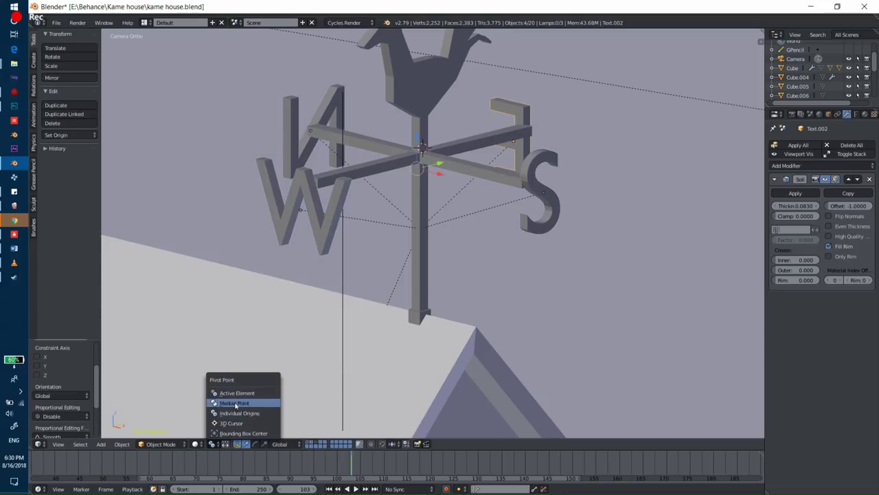
{"action": "left_click", "coordinate": [246, 401]}
{"action": "key", "text": "s"}
{"action": "left_click", "coordinate": [618, 176]}
Step: Raise the rooster's mesh along Z on the pole in Edit Mode
{"action": "key", "text": "shift+z"}
{"action": "scroll", "coordinate": [486, 179], "scroll_direction": "down", "scroll_amount": 3}
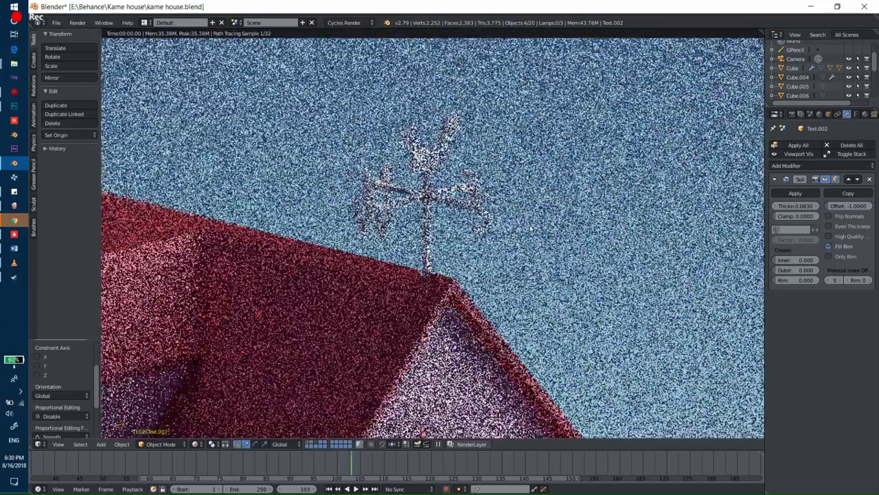
{"action": "key", "text": "shift+z"}
{"action": "right_click", "coordinate": [423, 155]}
{"action": "key", "text": "Tab"}
{"action": "key", "text": "a"}
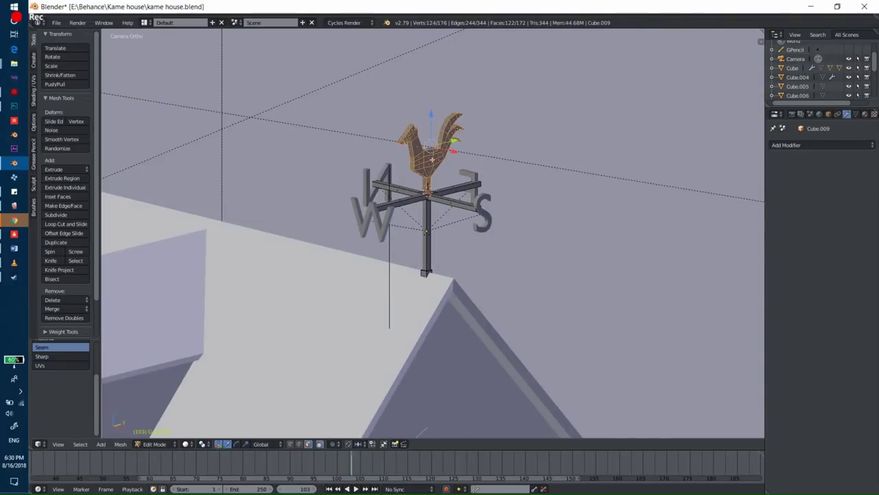
{"action": "key", "text": "g"}
{"action": "key", "text": "z"}
{"action": "left_click", "coordinate": [510, 138]}
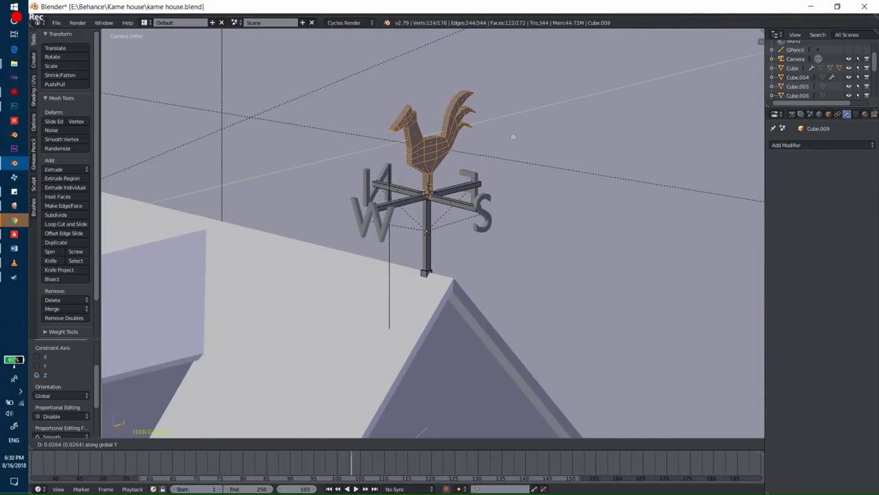
{"action": "key", "text": "Tab"}
Step: Nudge the weathervane along X and view the whole house in rendered preview
{"action": "key", "text": "shift+z"}
{"action": "scroll", "coordinate": [447, 244], "scroll_direction": "down", "scroll_amount": 3}
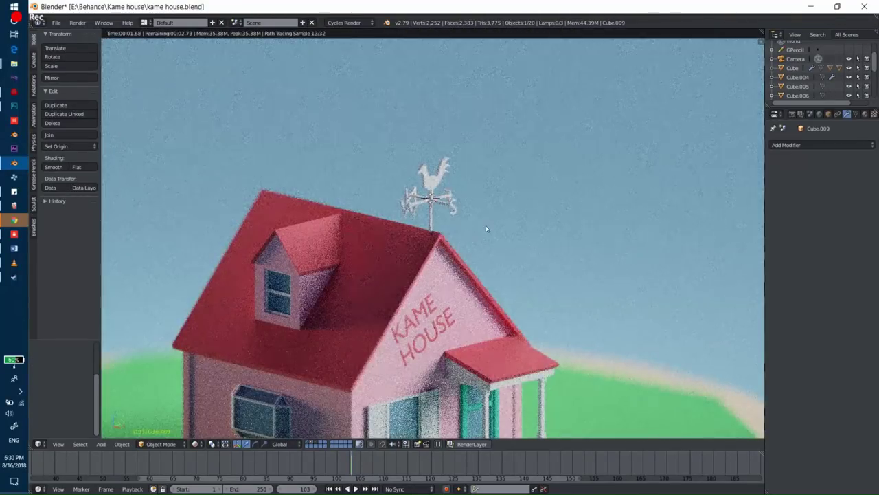
{"action": "key", "text": "shift+z"}
{"action": "scroll", "coordinate": [486, 229], "scroll_direction": "up", "scroll_amount": 3}
{"action": "scroll", "coordinate": [497, 231], "scroll_direction": "up", "scroll_amount": 2}
{"action": "key", "text": "g"}
{"action": "key", "text": "x"}
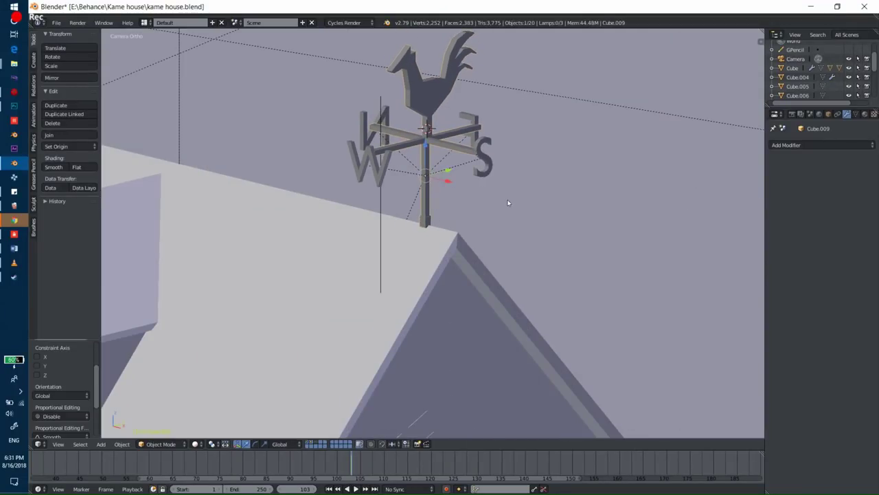
{"action": "left_click", "coordinate": [528, 200]}
{"action": "key", "text": "shift+z"}
{"action": "scroll", "coordinate": [491, 271], "scroll_direction": "down", "scroll_amount": 4}
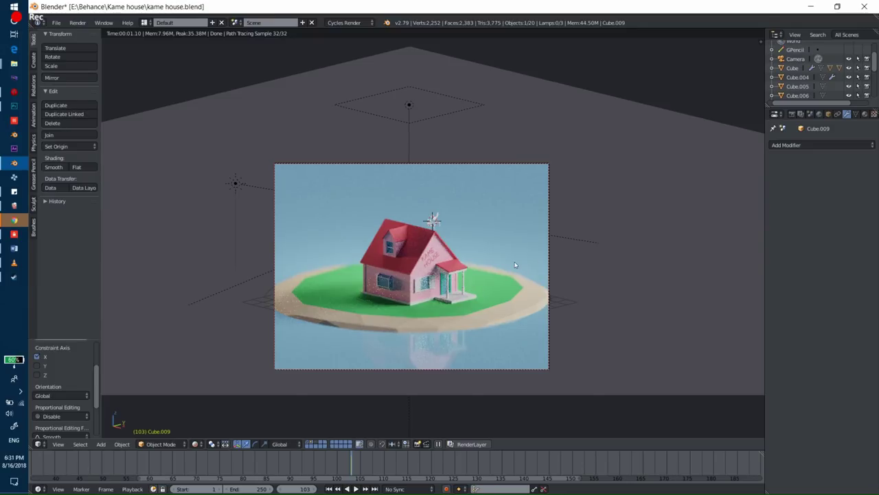
Step: In solid shading, add a new cube beside the house and shrink it
{"action": "key", "text": "shift+z"}
{"action": "scroll", "coordinate": [480, 275], "scroll_direction": "up", "scroll_amount": 3}
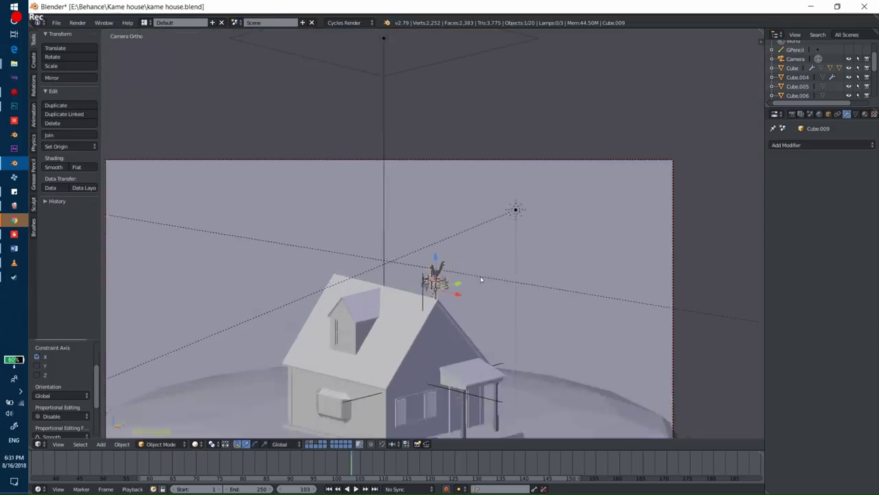
{"action": "scroll", "coordinate": [463, 227], "scroll_direction": "up", "scroll_amount": 3}
{"action": "scroll", "coordinate": [446, 181], "scroll_direction": "up", "scroll_amount": 2}
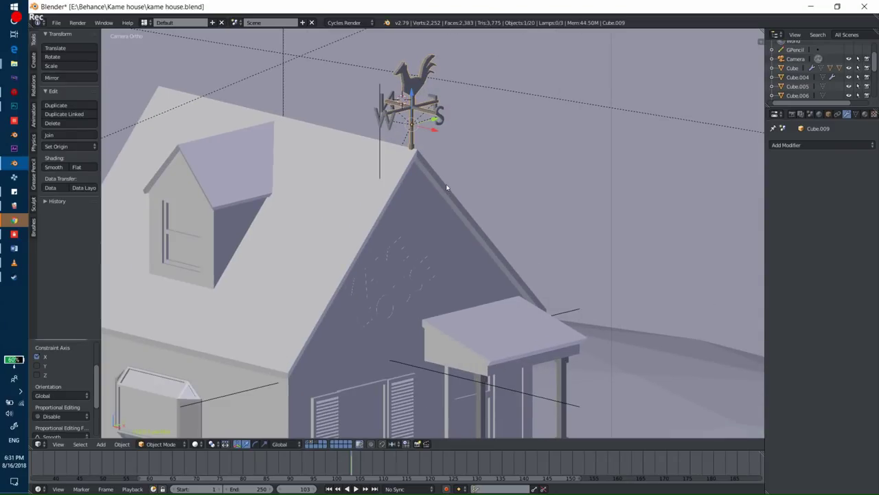
{"action": "scroll", "coordinate": [443, 206], "scroll_direction": "down", "scroll_amount": 2}
{"action": "scroll", "coordinate": [426, 251], "scroll_direction": "down", "scroll_amount": 3}
{"action": "scroll", "coordinate": [405, 295], "scroll_direction": "up", "scroll_amount": 5}
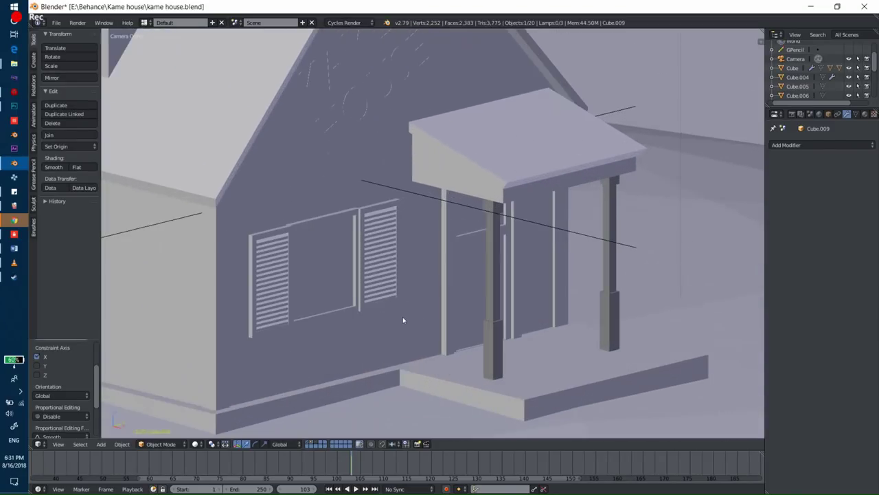
{"action": "right_click", "coordinate": [410, 329]}
{"action": "key", "text": "shift+a"}
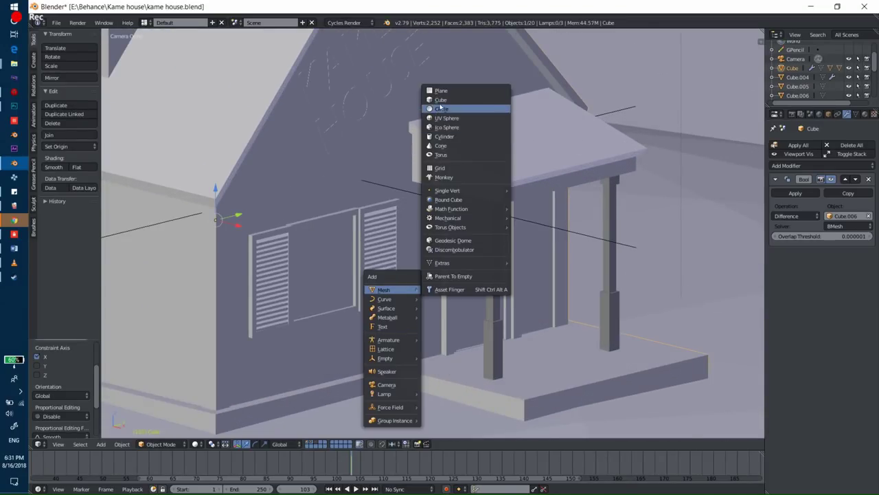
{"action": "left_click", "coordinate": [440, 101]}
{"action": "key", "text": "s"}
{"action": "left_click", "coordinate": [582, 272]}
Step: Stretch the cube along Y into a long beam, slide it to the wall base, and thin it on X
{"action": "key", "text": "s"}
{"action": "key", "text": "y"}
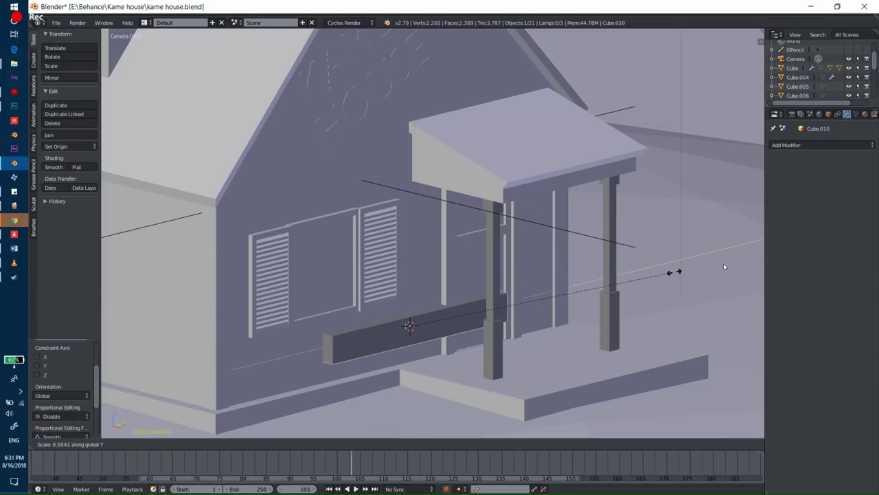
{"action": "left_click", "coordinate": [723, 266]}
{"action": "key", "text": "g"}
{"action": "key", "text": "y"}
{"action": "left_click", "coordinate": [657, 292]}
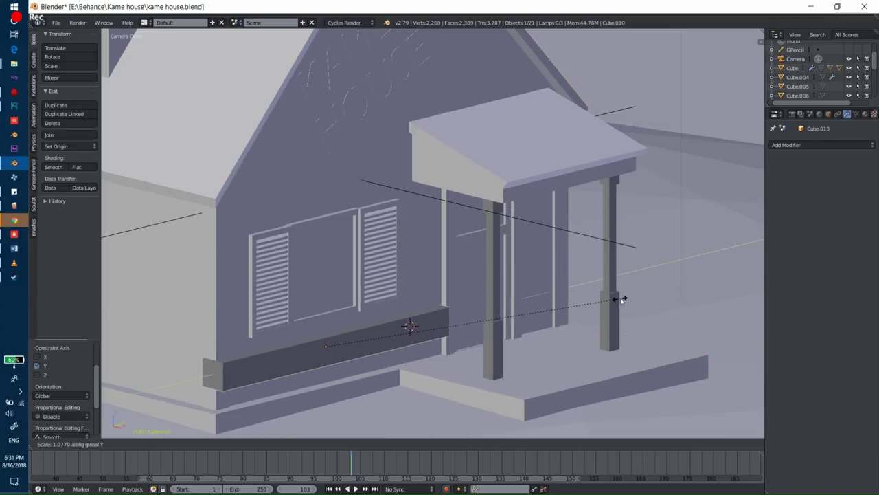
{"action": "key", "text": "s"}
{"action": "key", "text": "x"}
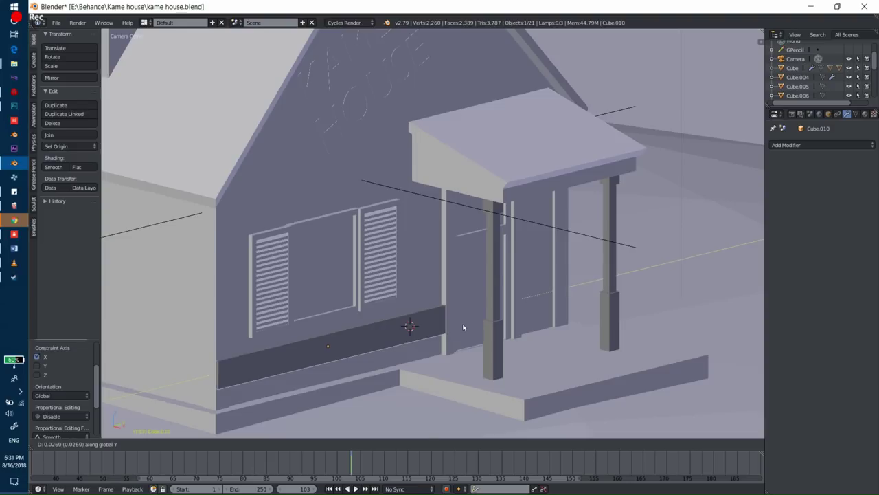
{"action": "left_click", "coordinate": [485, 321]}
{"action": "middle_click_drag", "start_coordinate": [485, 321], "coordinate": [489, 312], "text": "shift"}
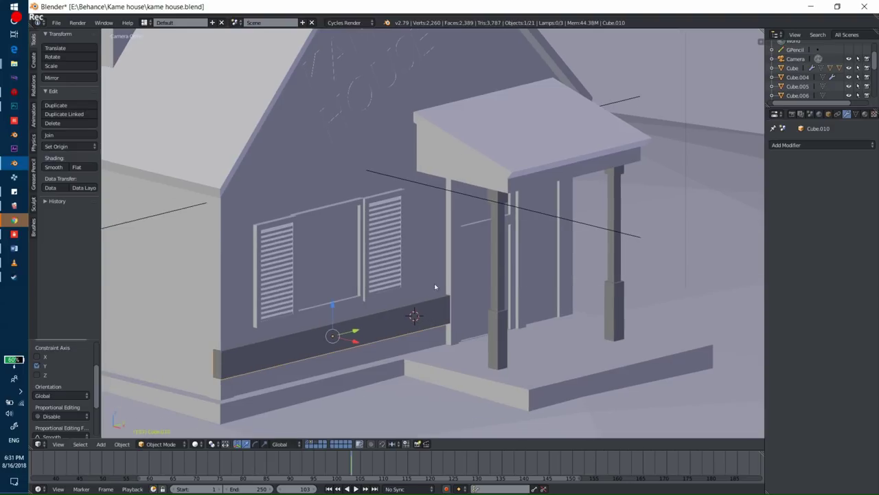
Step: Assign the existing pink Material to the beam
{"action": "left_click", "coordinate": [865, 114]}
{"action": "left_click", "coordinate": [775, 174]}
{"action": "left_click", "coordinate": [694, 206]}
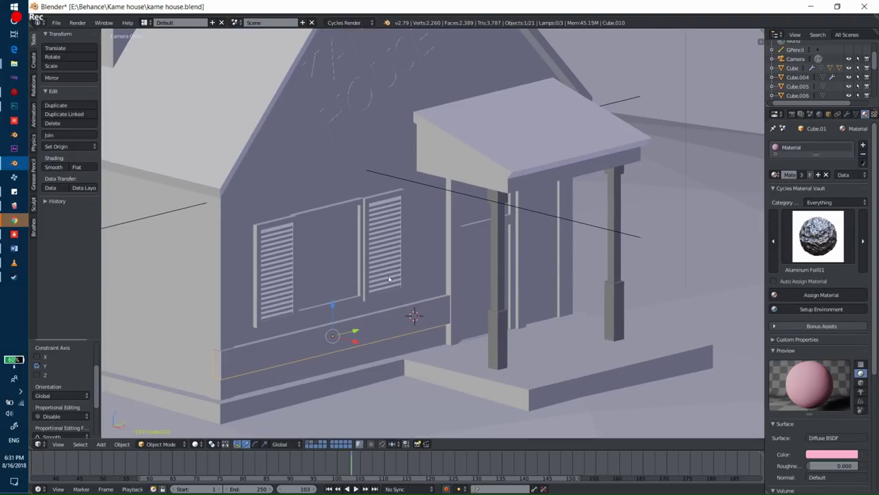
{"action": "scroll", "coordinate": [412, 316], "scroll_direction": "up", "scroll_amount": 3}
{"action": "scroll", "coordinate": [398, 359], "scroll_direction": "up", "scroll_amount": 2}
Step: Flatten the beam on Z into a thin board and check it in rendered preview
{"action": "key", "text": "s"}
{"action": "key", "text": "z"}
{"action": "left_click", "coordinate": [447, 201]}
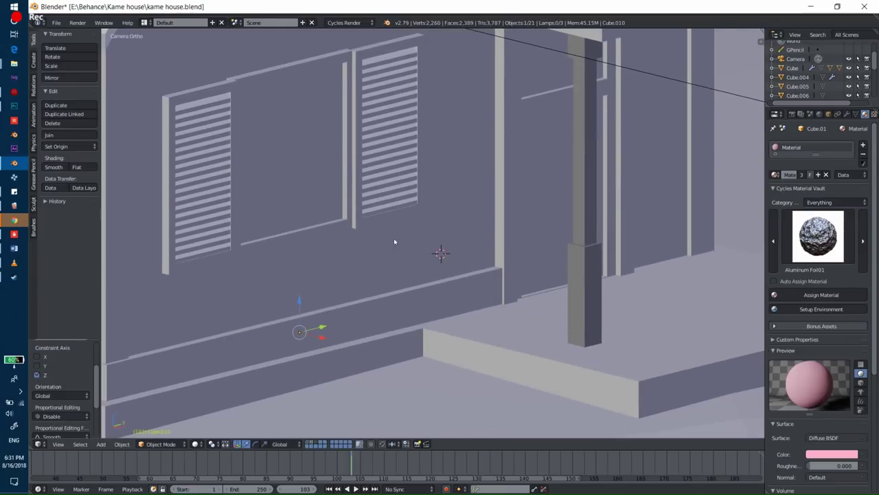
{"action": "scroll", "coordinate": [394, 241], "scroll_direction": "down", "scroll_amount": 2}
{"action": "scroll", "coordinate": [454, 219], "scroll_direction": "down", "scroll_amount": 2}
{"action": "key", "text": "Tab"}
{"action": "middle_click_drag", "start_coordinate": [447, 265], "coordinate": [412, 295], "text": "shift"}
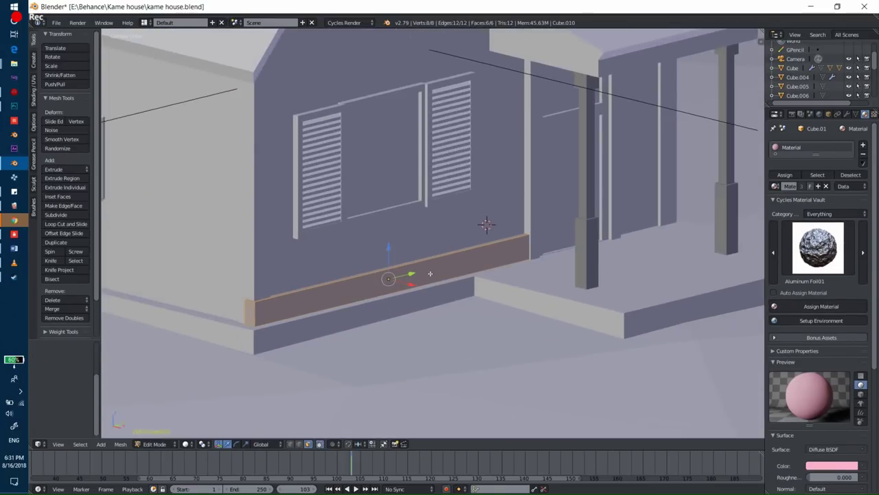
{"action": "key", "text": "z"}
{"action": "left_click", "coordinate": [349, 258]}
{"action": "key", "text": "Tab"}
{"action": "key", "text": "z"}
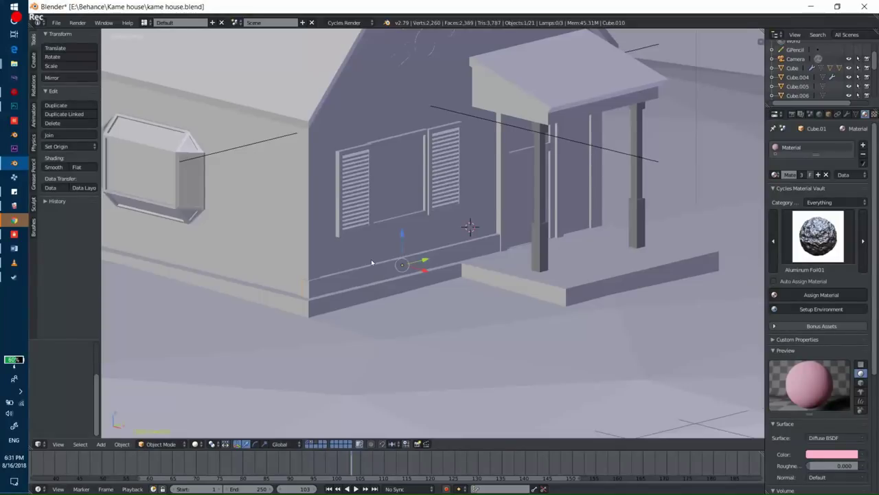
{"action": "scroll", "coordinate": [371, 259], "scroll_direction": "up", "scroll_amount": 2}
Step: Nudge the board along X, then duplicate it up along Z just above the first one
{"action": "key", "text": "g"}
{"action": "key", "text": "x"}
{"action": "left_click", "coordinate": [414, 259]}
{"action": "key", "text": "shift+d"}
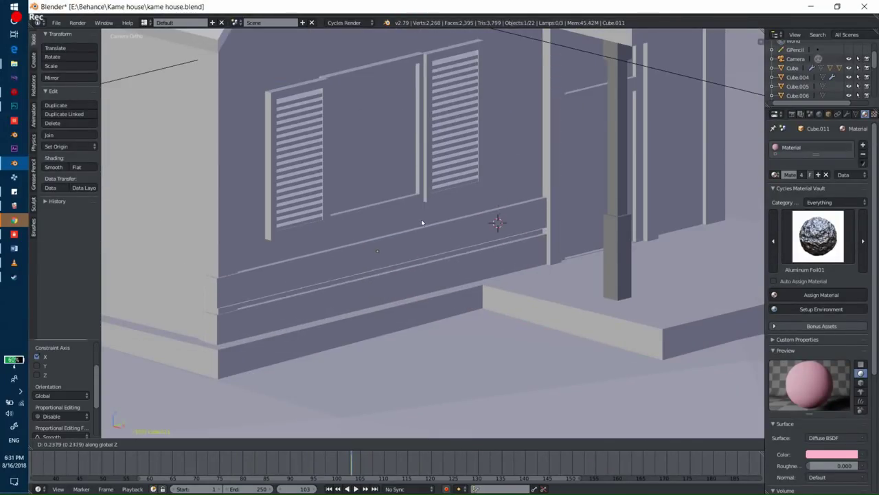
{"action": "key", "text": "z"}
{"action": "left_click", "coordinate": [423, 228]}
{"action": "key", "text": "shift+z"}
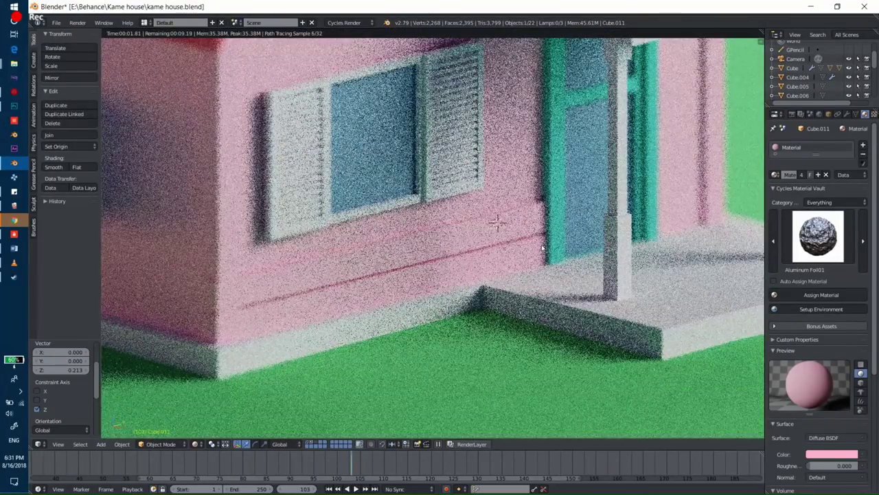
Step: In Edit Mode, copy the upper board vertically onto the top of the stack
{"action": "key", "text": "shift+z"}
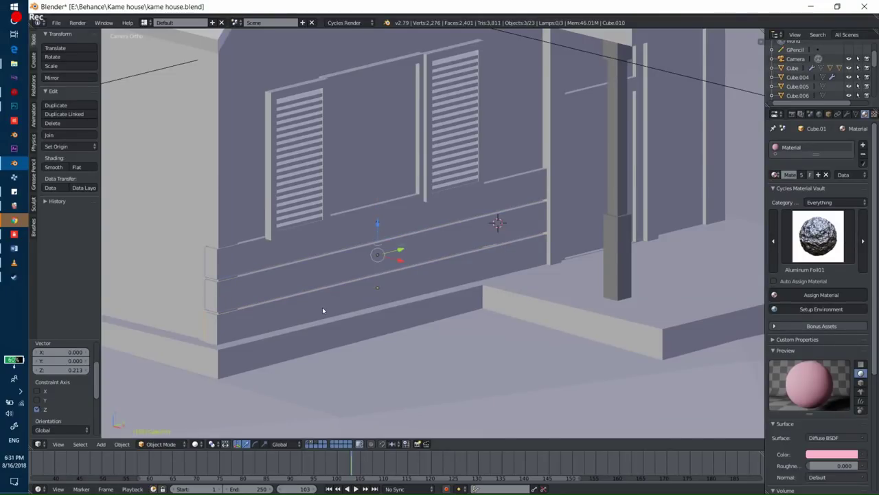
{"action": "key", "text": "Tab"}
{"action": "right_click", "coordinate": [383, 222]}
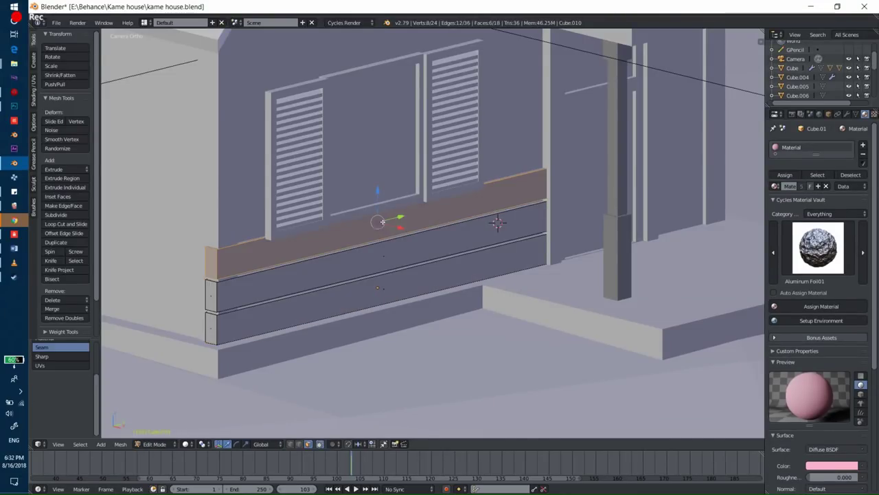
{"action": "key", "text": "g"}
{"action": "key", "text": "z"}
{"action": "left_click", "coordinate": [405, 208]}
{"action": "key", "text": "shift+r"}
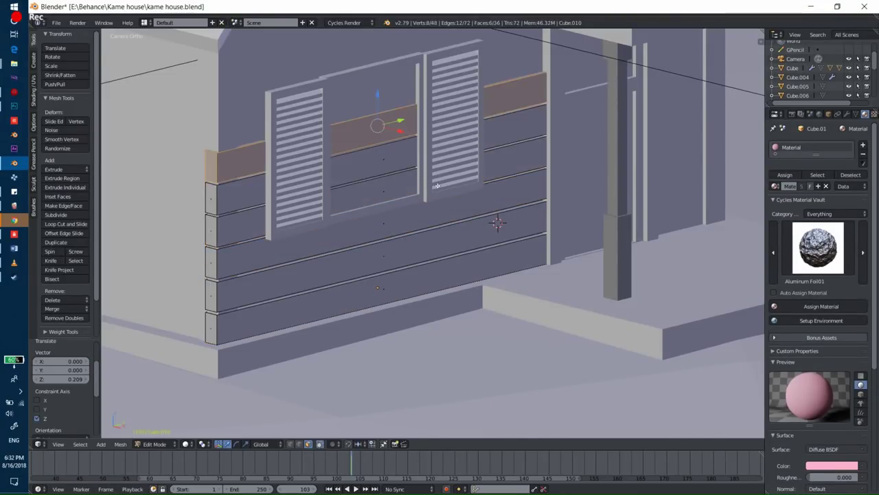
{"action": "key", "text": "shift+r"}
{"action": "key", "text": "shift+r"}
Step: Keep repeating the board duplicate to stack planks up the wall to the gable peak
{"action": "scroll", "coordinate": [409, 250], "scroll_direction": "up", "scroll_amount": 4, "text": "shift"}
{"action": "key", "text": "shift+r"}
{"action": "key", "text": "shift+r"}
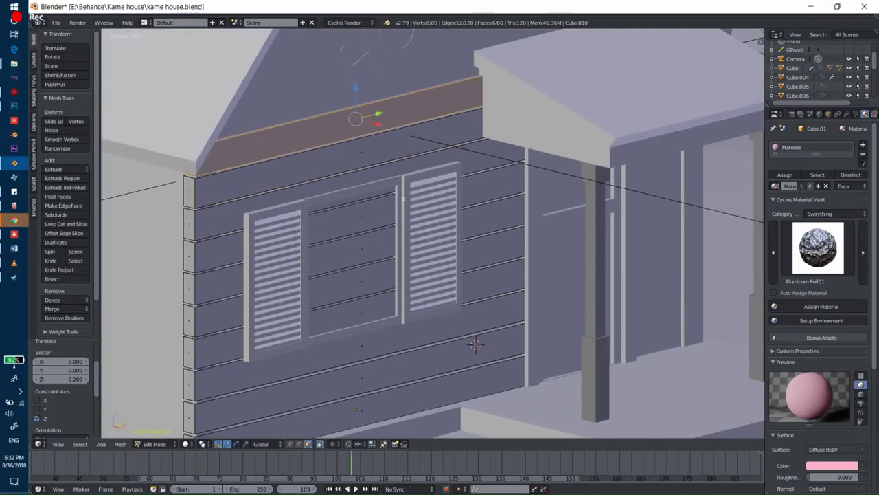
{"action": "key", "text": "shift+r"}
{"action": "key", "text": "shift+r"}
{"action": "scroll", "coordinate": [426, 200], "scroll_direction": "down", "scroll_amount": 3}
{"action": "key", "text": "shift+r"}
{"action": "key", "text": "shift+r"}
{"action": "scroll", "coordinate": [435, 171], "scroll_direction": "up", "scroll_amount": 3, "text": "shift"}
{"action": "key", "text": "shift+r"}
{"action": "key", "text": "shift+r"}
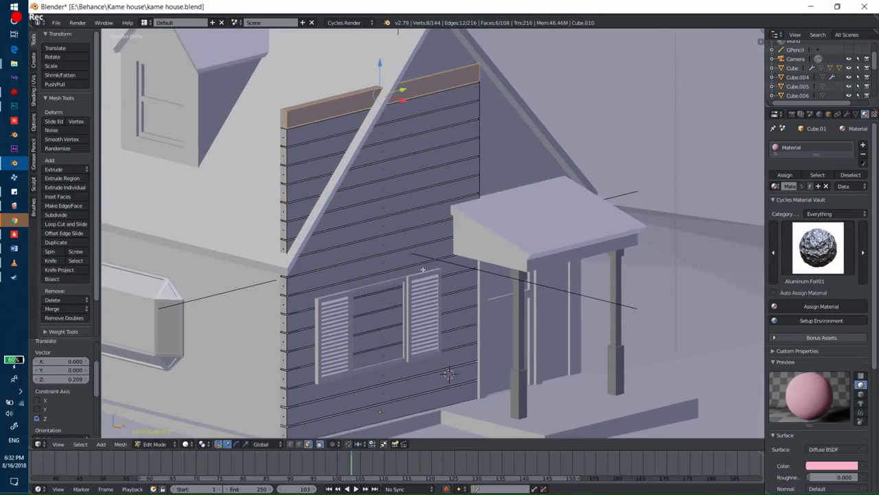
{"action": "key", "text": "shift+r"}
{"action": "key", "text": "shift+r"}
{"action": "scroll", "coordinate": [436, 251], "scroll_direction": "up", "scroll_amount": 4, "text": "shift"}
Step: Switch to wireframe shading and split the viewport into four orthographic views
{"action": "key", "text": "z"}
{"action": "left_click", "coordinate": [510, 264]}
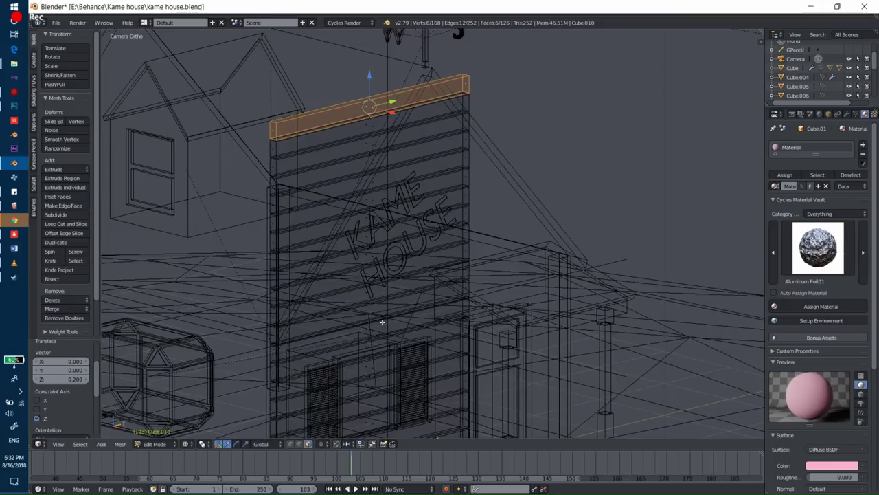
{"action": "key", "text": "ctrl+alt+q"}
{"action": "scroll", "coordinate": [545, 362], "scroll_direction": "up", "scroll_amount": 2}
{"action": "scroll", "coordinate": [546, 363], "scroll_direction": "up", "scroll_amount": 2}
Step: Shift the selected board sideways in the side view and select another part of the stack
{"action": "middle_click_drag", "start_coordinate": [559, 300], "coordinate": [602, 346], "text": "shift"}
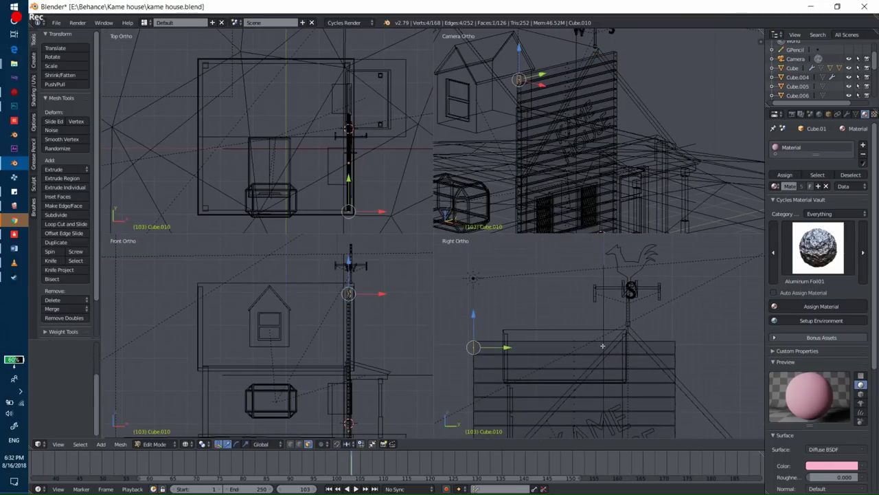
{"action": "key", "text": "g"}
{"action": "left_click", "coordinate": [711, 354]}
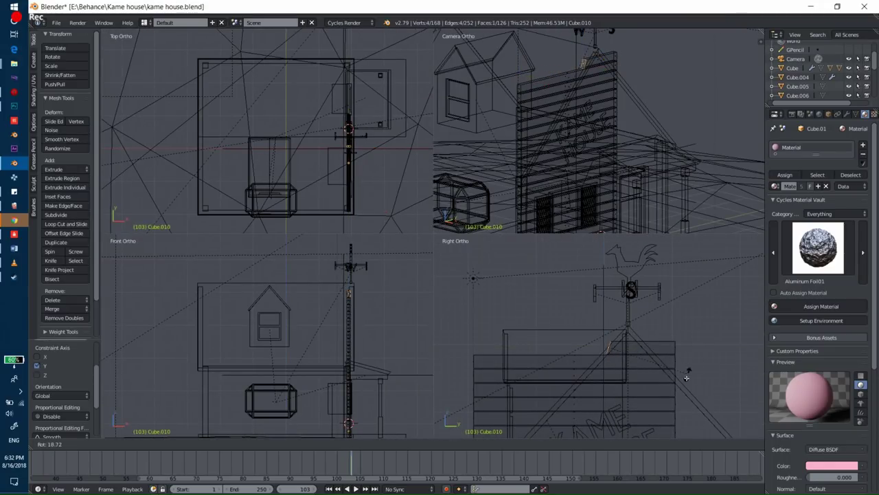
{"action": "right_click", "coordinate": [655, 338]}
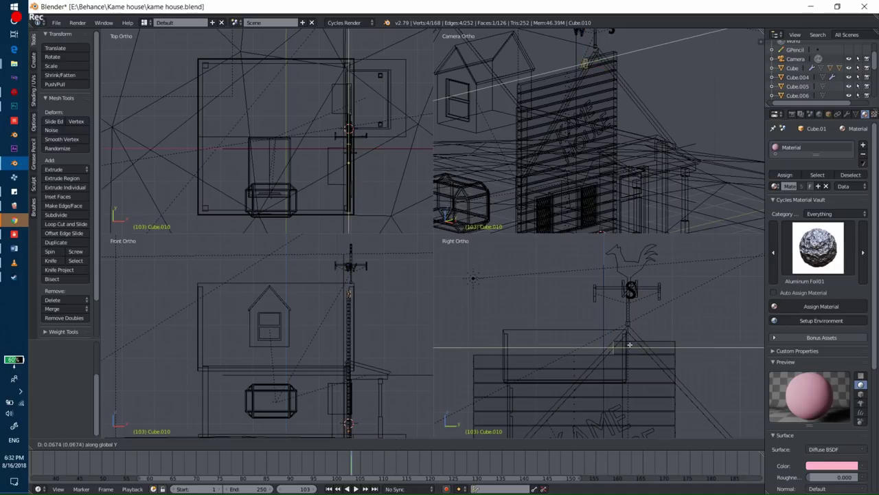
{"action": "middle_click_drag", "start_coordinate": [625, 345], "coordinate": [620, 283], "text": "shift"}
Step: Select the top board's vertices and enable proportional editing with Linear falloff
{"action": "right_click", "coordinate": [535, 337]}
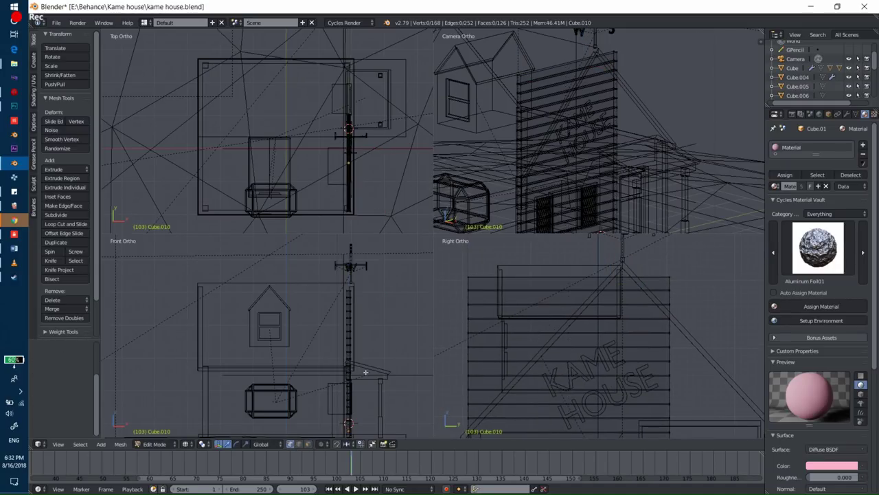
{"action": "right_click", "coordinate": [474, 265]}
{"action": "left_click", "coordinate": [336, 443]}
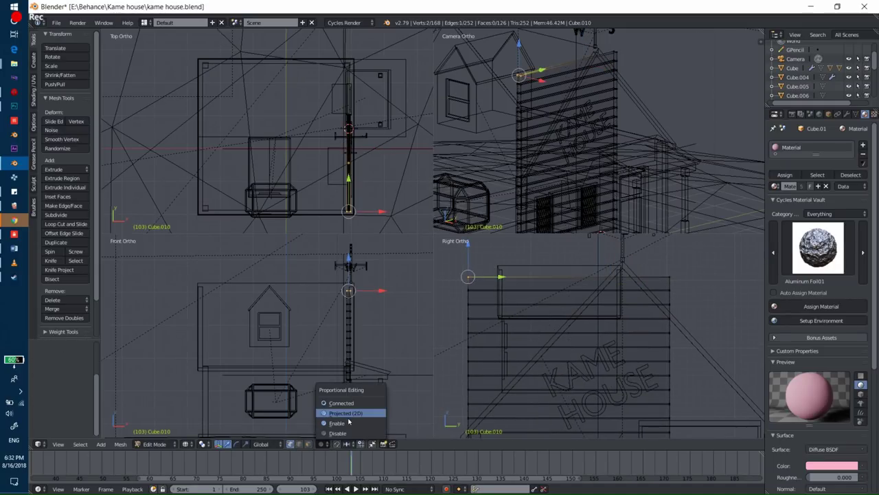
{"action": "left_click", "coordinate": [349, 424]}
{"action": "left_click", "coordinate": [335, 443]}
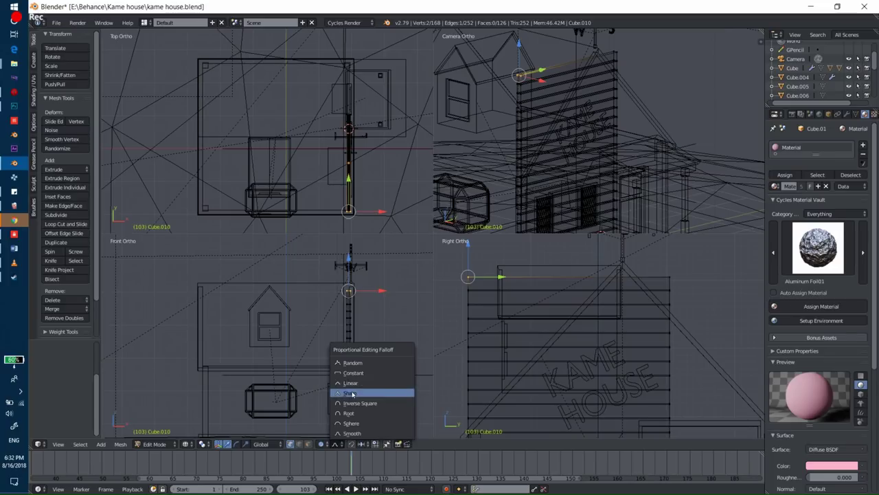
{"action": "left_click", "coordinate": [359, 378]}
Step: Pull the top vertices along Y so the boards taper to the roof slope, then preview rendered
{"action": "key", "text": "g"}
{"action": "key", "text": "y"}
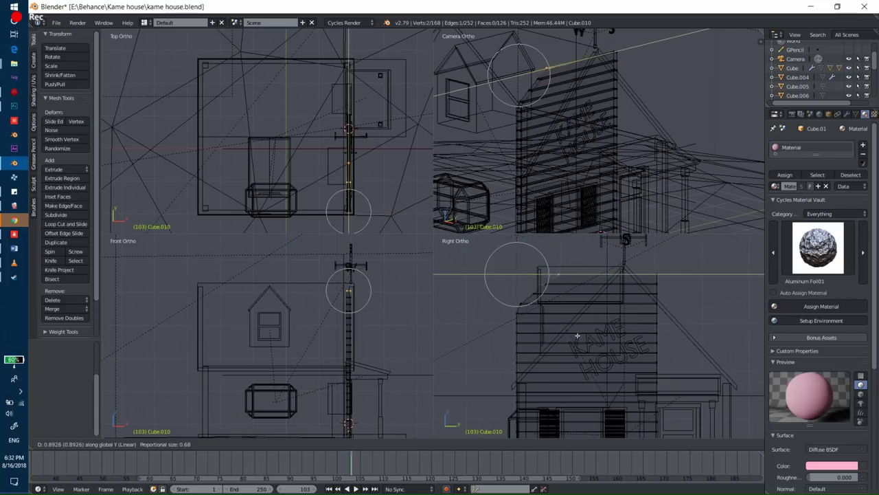
{"action": "scroll", "coordinate": [584, 335], "scroll_direction": "down", "scroll_amount": 4}
{"action": "scroll", "coordinate": [602, 339], "scroll_direction": "down", "scroll_amount": 2}
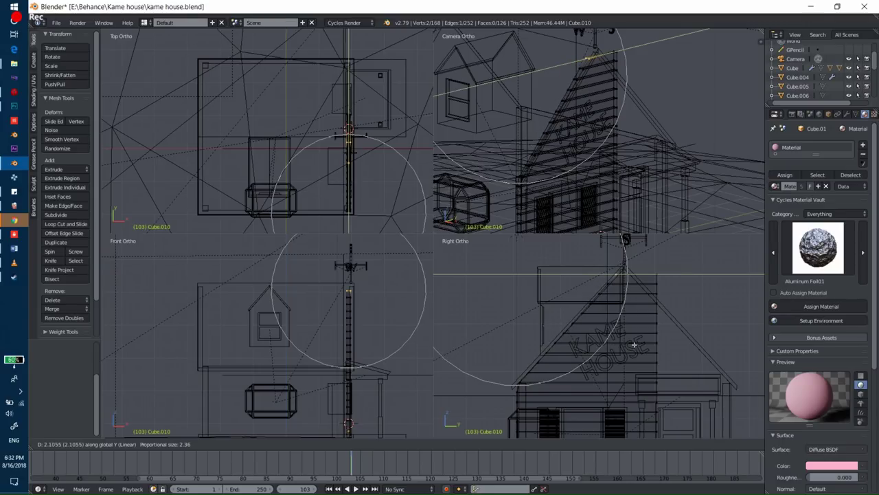
{"action": "key", "text": "Escape"}
{"action": "key", "text": "ctrl+alt+q"}
{"action": "key", "text": "Tab"}
{"action": "key", "text": "shift+z"}
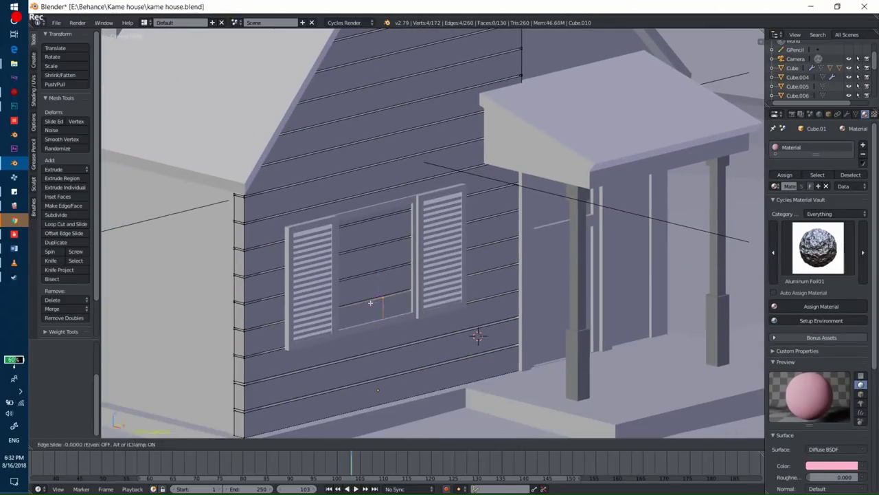
Step: Slide an edge into place, then move and scale the face strip under the window along Y
{"action": "left_click", "coordinate": [370, 302]}
{"action": "key", "text": "z"}
{"action": "left_click", "coordinate": [488, 261]}
{"action": "key", "text": "g"}
{"action": "key", "text": "y"}
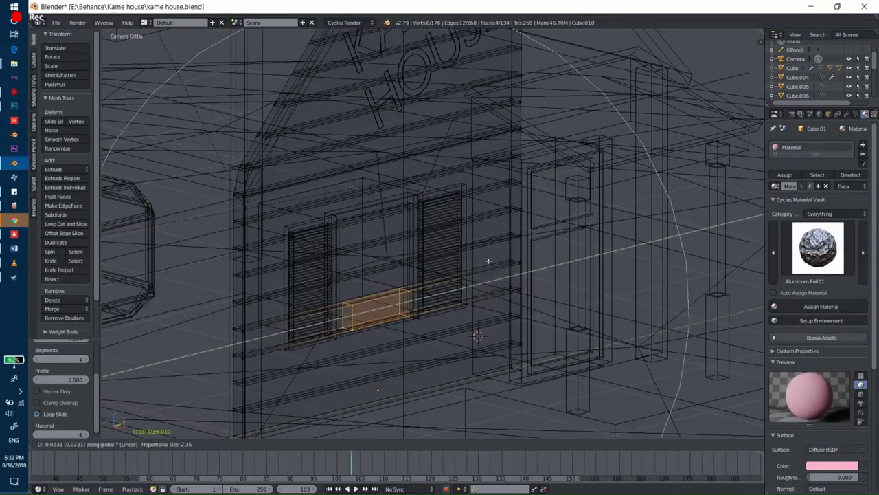
{"action": "left_click", "coordinate": [488, 260]}
{"action": "scroll", "coordinate": [474, 268], "scroll_direction": "up", "scroll_amount": 2}
{"action": "key", "text": "z"}
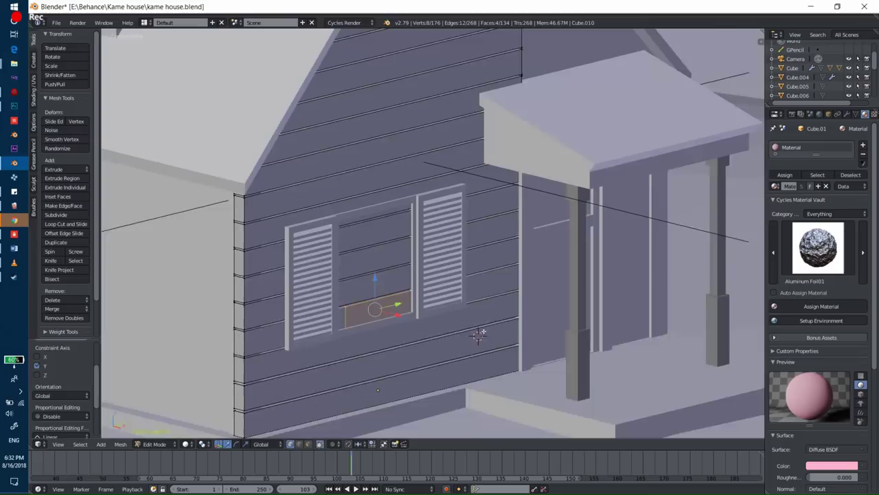
{"action": "scroll", "coordinate": [478, 334], "scroll_direction": "up", "scroll_amount": 2}
{"action": "key", "text": "s"}
{"action": "key", "text": "y"}
{"action": "left_click", "coordinate": [498, 313]}
Step: Delete the selected faces beneath the window
{"action": "key", "text": "z"}
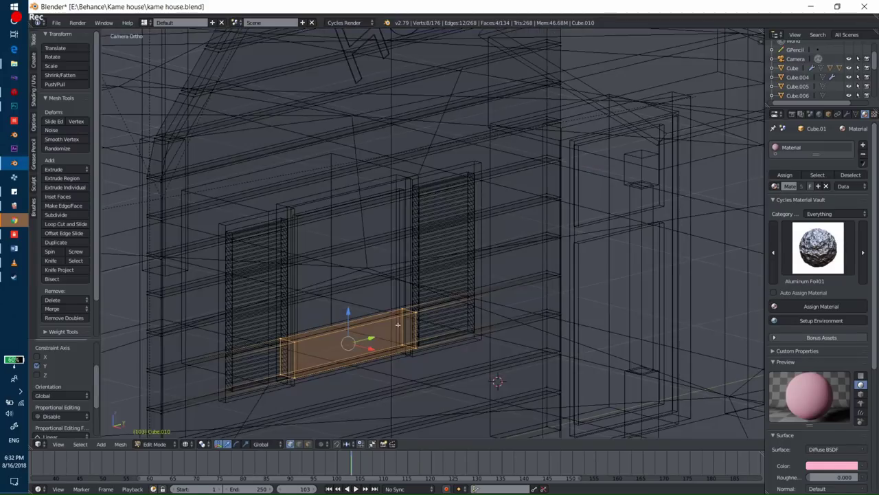
{"action": "key", "text": "x"}
{"action": "left_click", "coordinate": [343, 371]}
{"action": "key", "text": "z"}
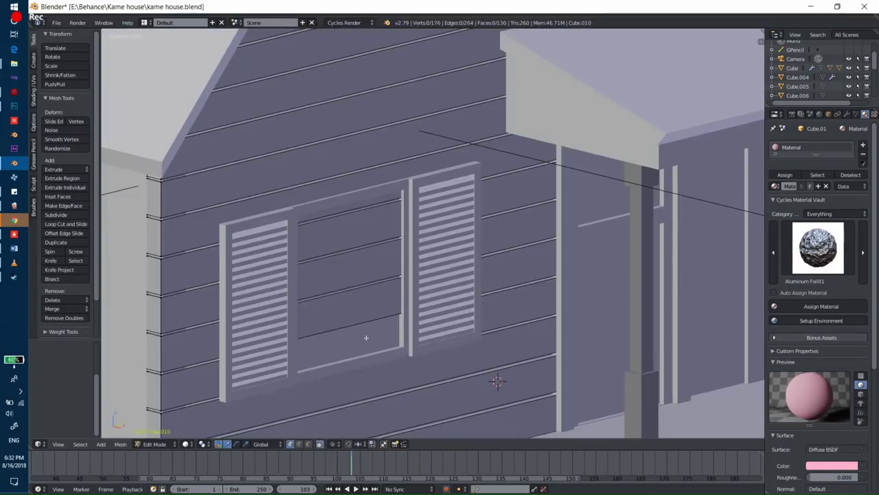
Step: Add a centred edge loop across the siding, move and scale the new faces on Y
{"action": "key", "text": "ctrl+r"}
{"action": "right_click", "coordinate": [352, 295]}
{"action": "key", "text": "g"}
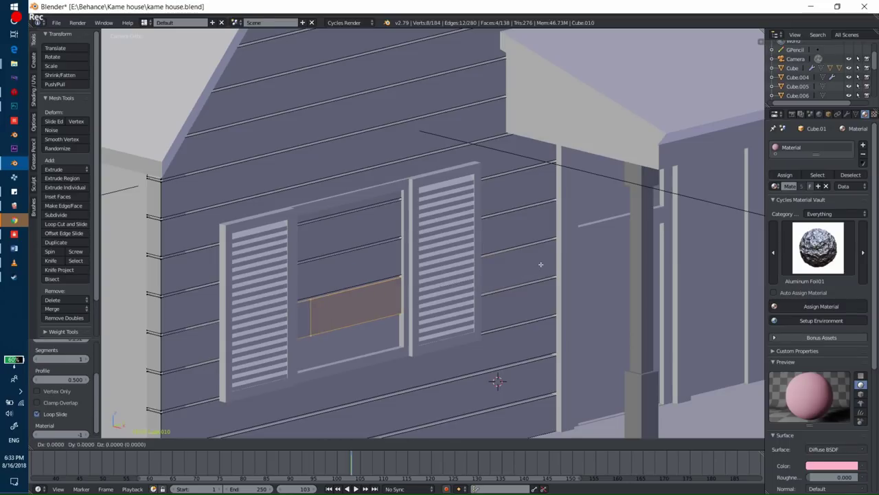
{"action": "left_click", "coordinate": [526, 264]}
{"action": "key", "text": "s"}
{"action": "key", "text": "y"}
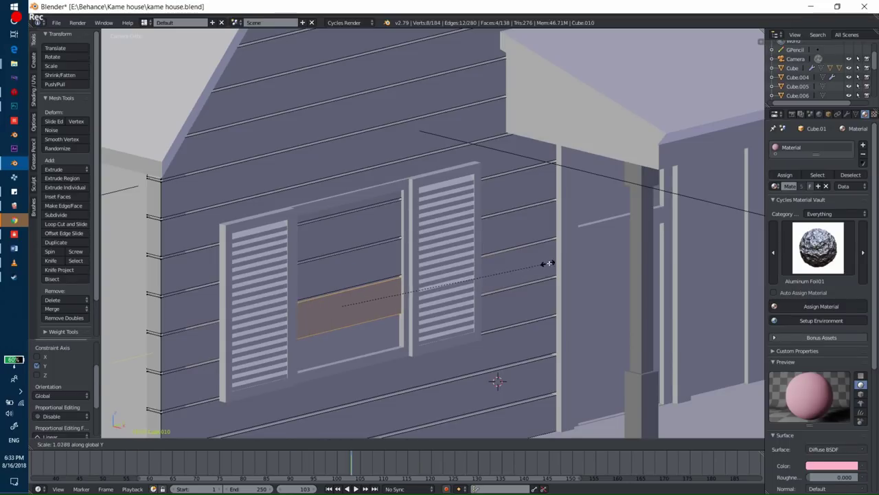
{"action": "left_click", "coordinate": [549, 264]}
{"action": "key", "text": "x"}
{"action": "key", "text": "Tab"}
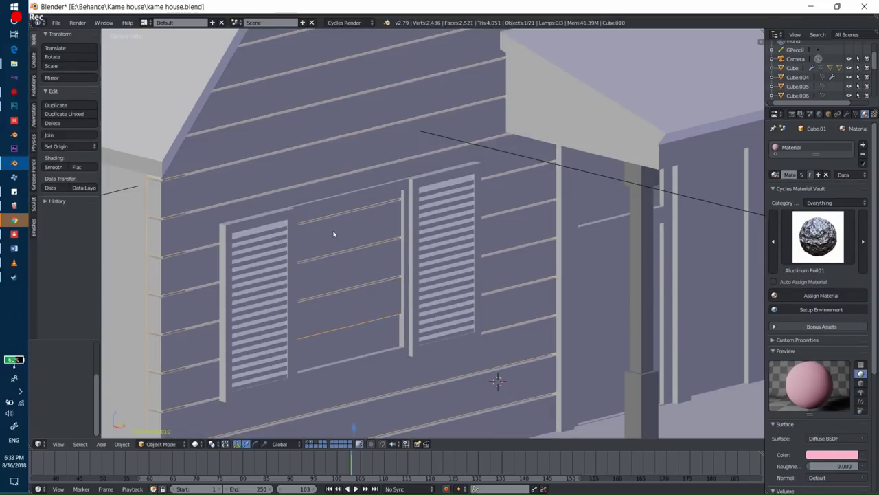
Step: Select the wall siding Cube.010 and add a Boolean modifier to it
{"action": "scroll", "coordinate": [332, 247], "scroll_direction": "down", "scroll_amount": 2}
{"action": "scroll", "coordinate": [332, 248], "scroll_direction": "down", "scroll_amount": 2}
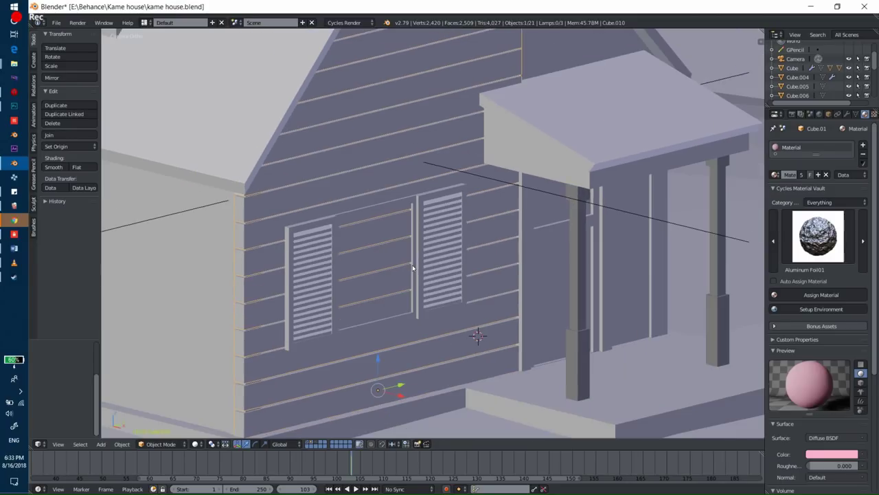
{"action": "scroll", "coordinate": [331, 248], "scroll_direction": "down", "scroll_amount": 3}
{"action": "right_click", "coordinate": [333, 316]}
{"action": "right_click", "coordinate": [333, 316]}
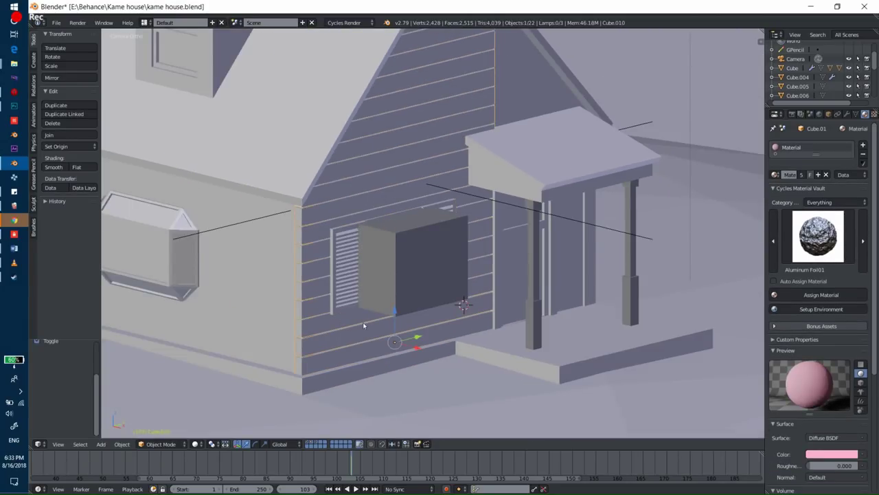
{"action": "left_click", "coordinate": [847, 114]}
{"action": "left_click", "coordinate": [821, 145]}
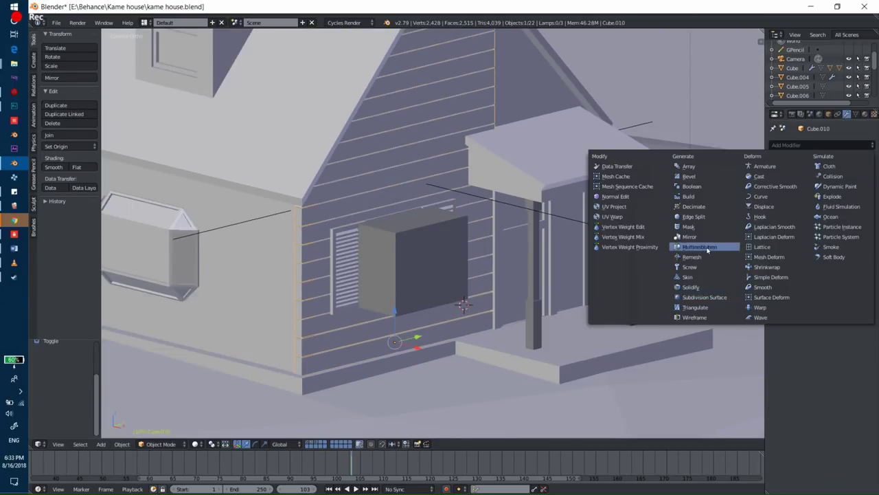
{"action": "left_click", "coordinate": [701, 187]}
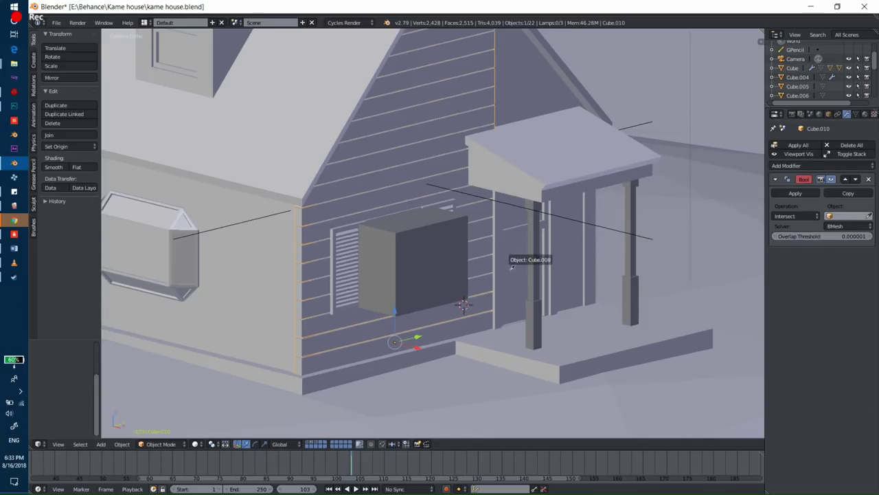
Step: Set the Boolean to Difference with Cube.006 and bring back all scene objects
{"action": "left_click", "coordinate": [441, 267]}
{"action": "left_click", "coordinate": [796, 216]}
{"action": "left_click", "coordinate": [772, 191]}
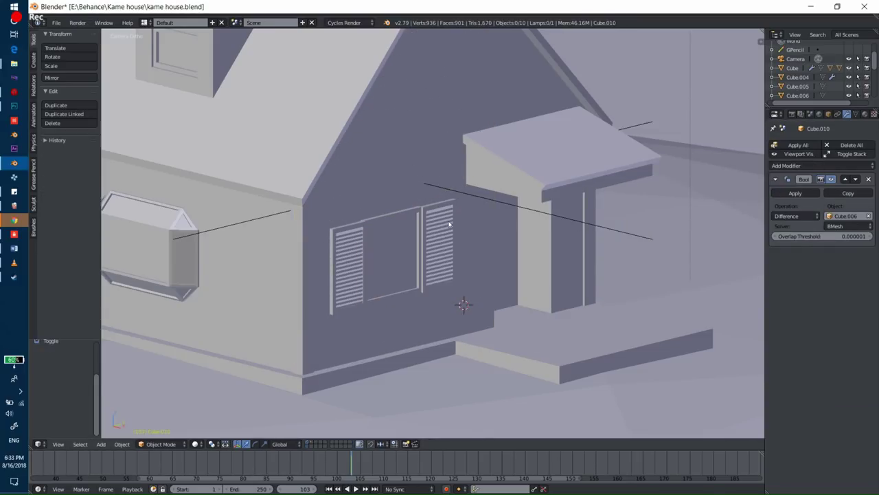
{"action": "key", "text": "grave"}
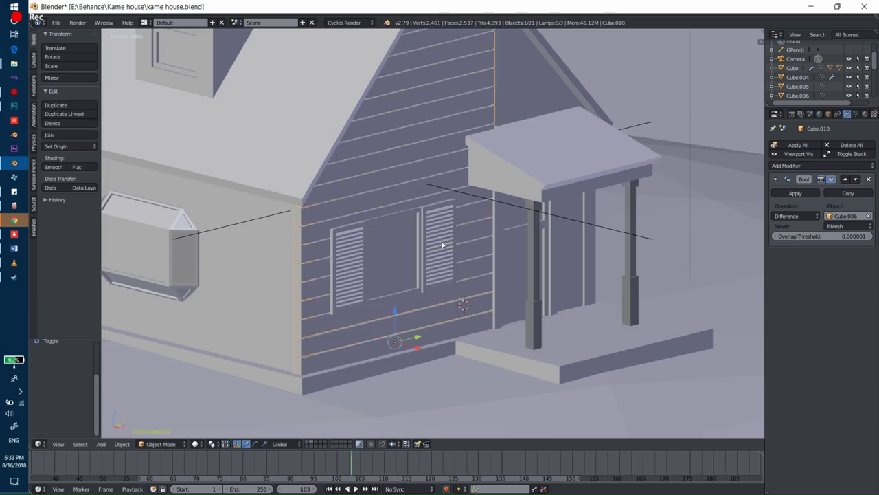
{"action": "key", "text": "shift+z"}
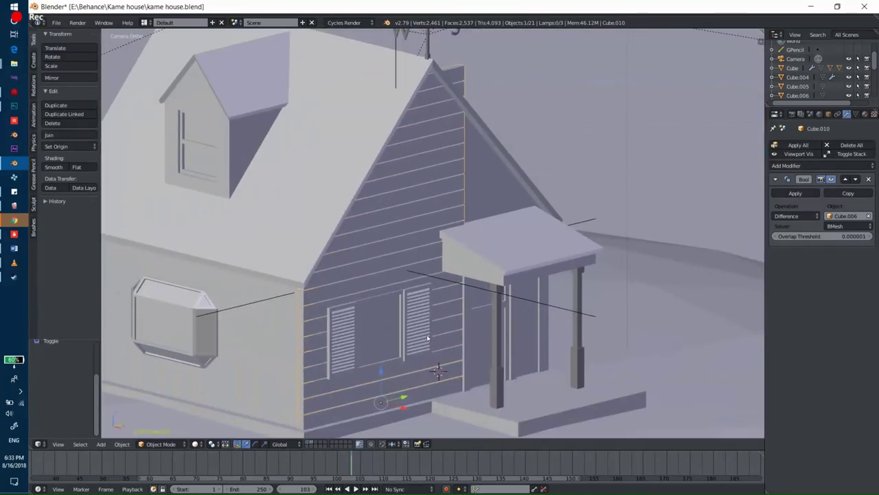
Step: Slide the two top siding edges under the roof along Y with proportional falloff
{"action": "scroll", "coordinate": [615, 337], "scroll_direction": "up", "scroll_amount": 5}
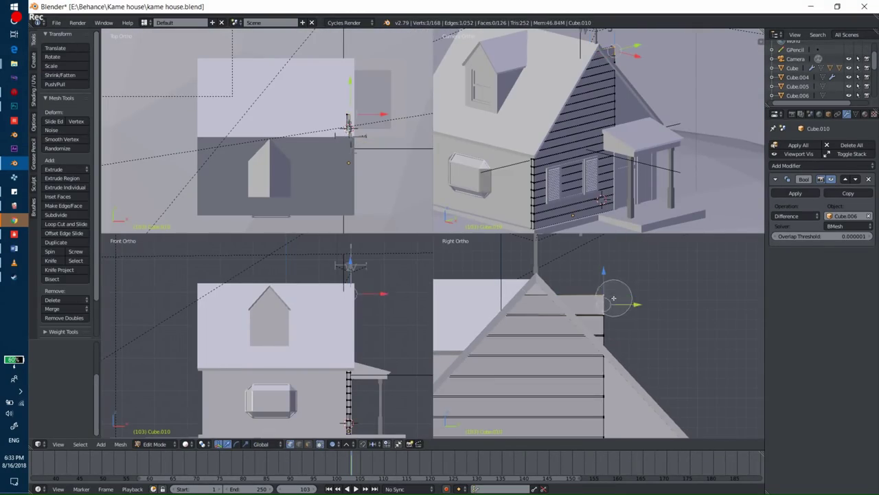
{"action": "left_click_drag", "start_coordinate": [613, 298], "coordinate": [631, 318]}
{"action": "key", "text": "g"}
{"action": "key", "text": "y"}
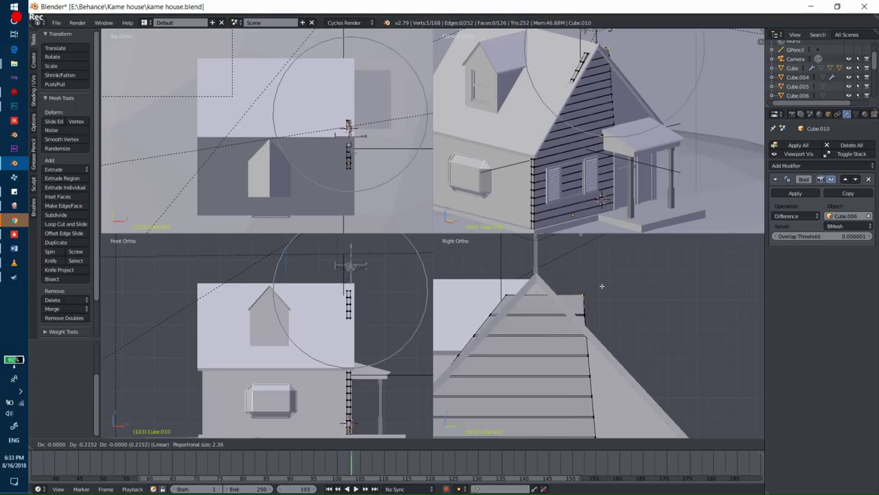
{"action": "scroll", "coordinate": [594, 282], "scroll_direction": "up", "scroll_amount": 5}
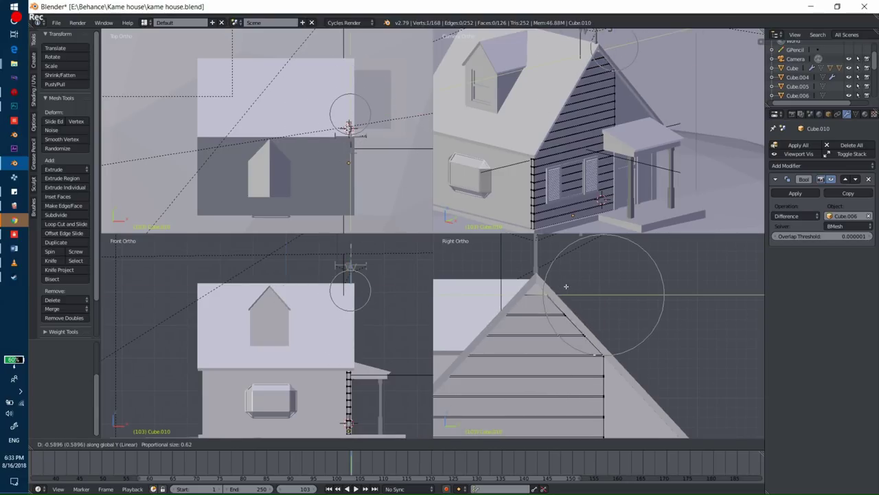
{"action": "left_click", "coordinate": [566, 286]}
Step: Move a lower siding edge and the roof-side edge along Y to follow the slope
{"action": "right_click", "coordinate": [604, 375]}
{"action": "key", "text": "g"}
{"action": "key", "text": "y"}
{"action": "scroll", "coordinate": [614, 371], "scroll_direction": "down", "scroll_amount": 2}
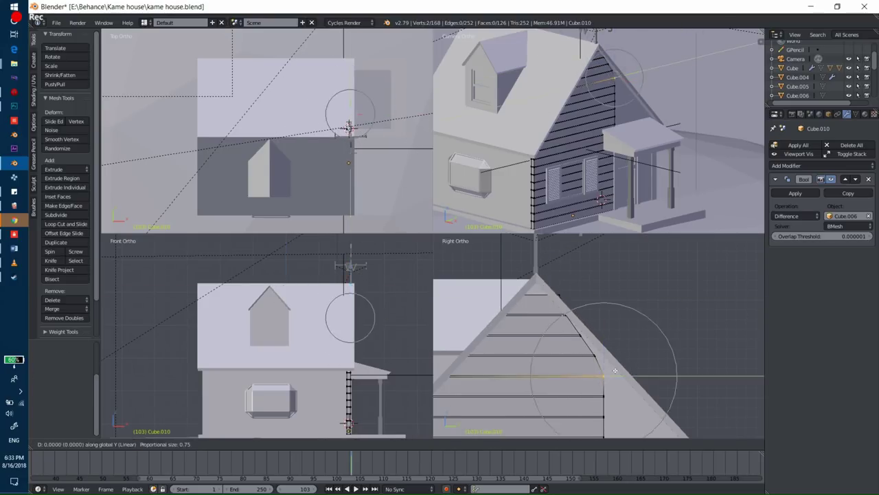
{"action": "left_click", "coordinate": [632, 371]}
{"action": "scroll", "coordinate": [632, 371], "scroll_direction": "up", "scroll_amount": 3}
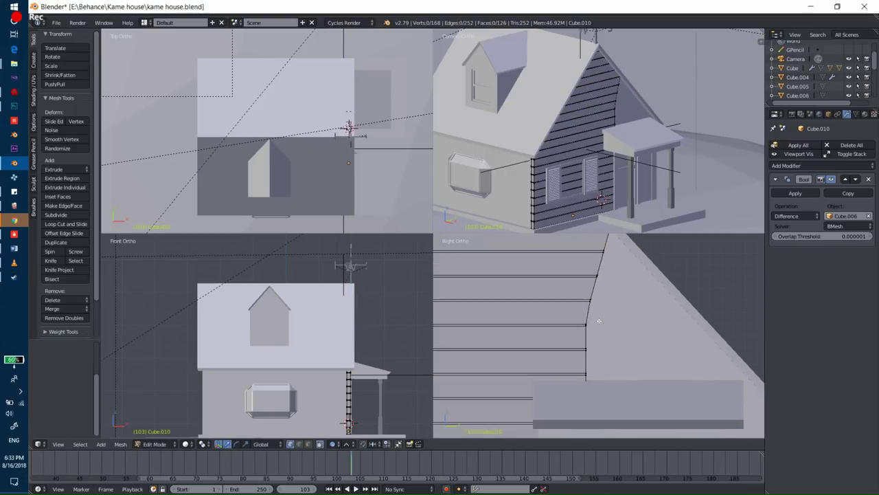
{"action": "scroll", "coordinate": [589, 318], "scroll_direction": "down", "scroll_amount": 3}
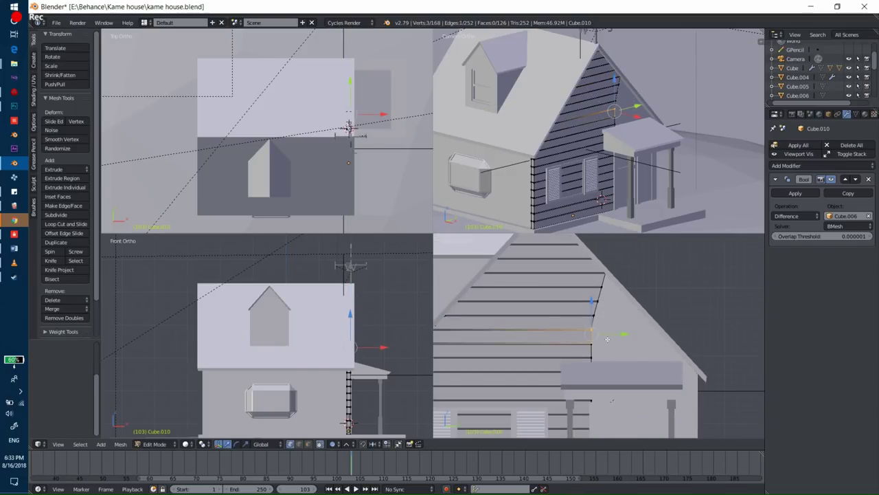
{"action": "key", "text": "g"}
{"action": "key", "text": "y"}
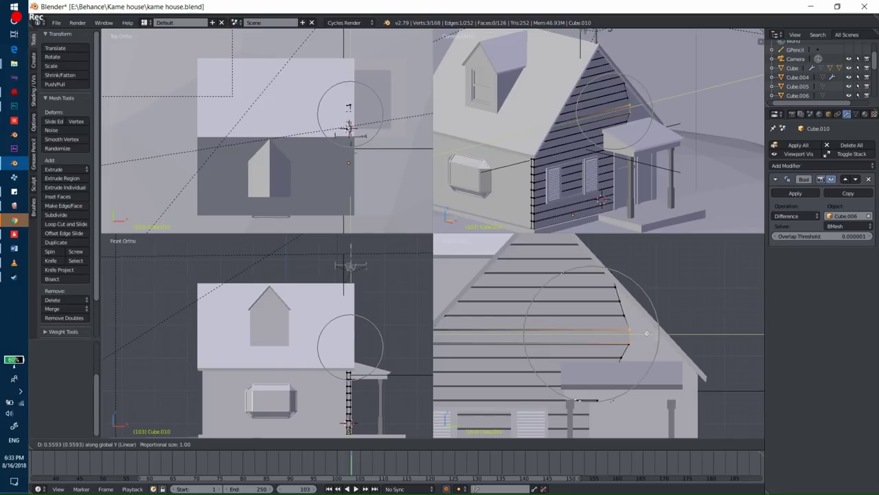
{"action": "scroll", "coordinate": [648, 333], "scroll_direction": "up", "scroll_amount": 2}
{"action": "left_click", "coordinate": [679, 333]}
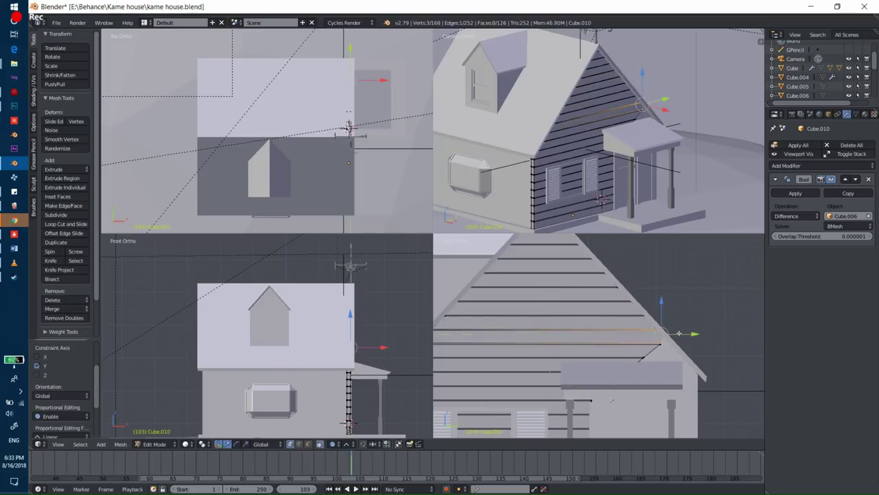
{"action": "scroll", "coordinate": [619, 330], "scroll_direction": "down", "scroll_amount": 2}
Step: In wireframe, move the next siding edge along Y and stretch it to the roof line
{"action": "key", "text": "z"}
{"action": "left_click", "coordinate": [605, 323]}
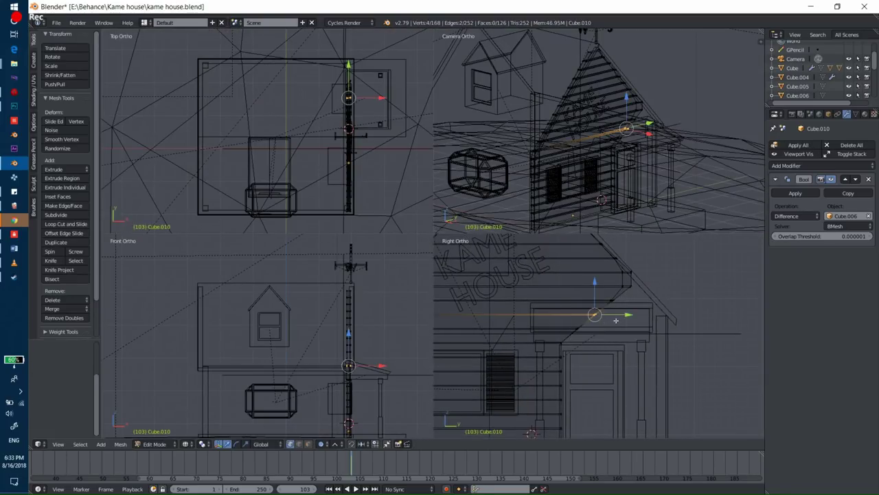
{"action": "key", "text": "g"}
{"action": "key", "text": "y"}
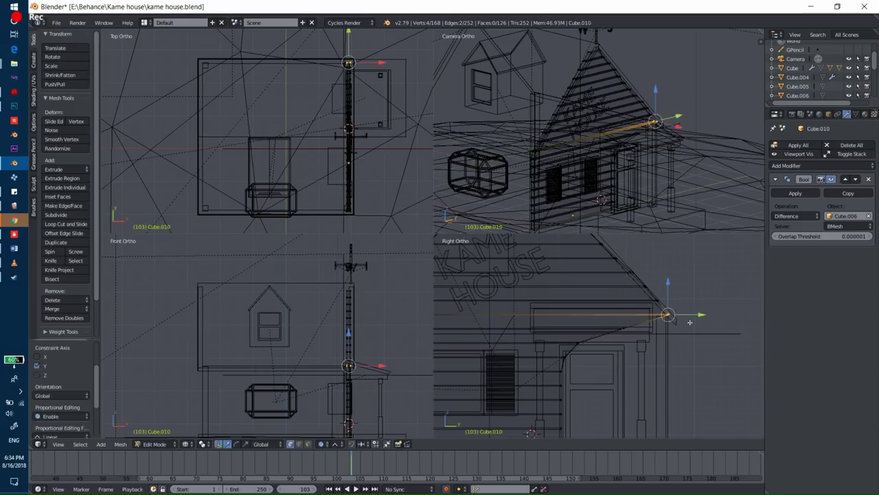
{"action": "left_click", "coordinate": [670, 273]}
{"action": "key", "text": "Tab"}
{"action": "scroll", "coordinate": [608, 317], "scroll_direction": "down", "scroll_amount": 2, "text": "ctrl"}
{"action": "key", "text": "Tab"}
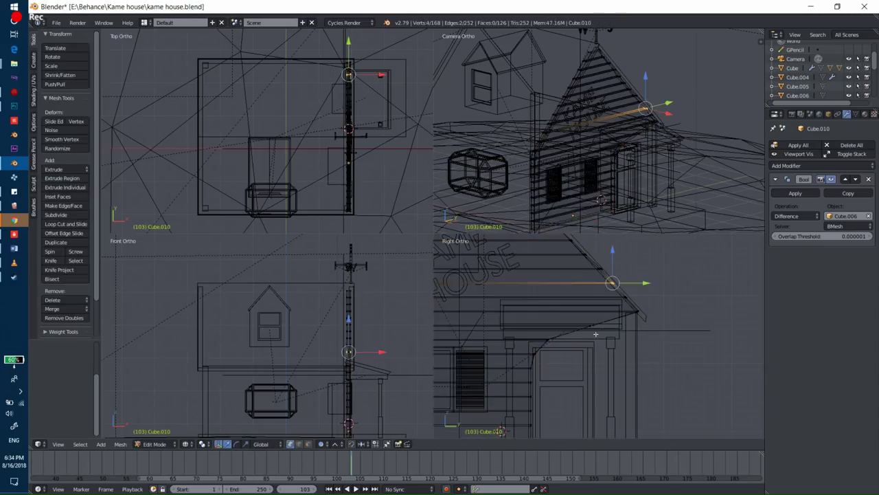
{"action": "scroll", "coordinate": [595, 334], "scroll_direction": "up", "scroll_amount": 2}
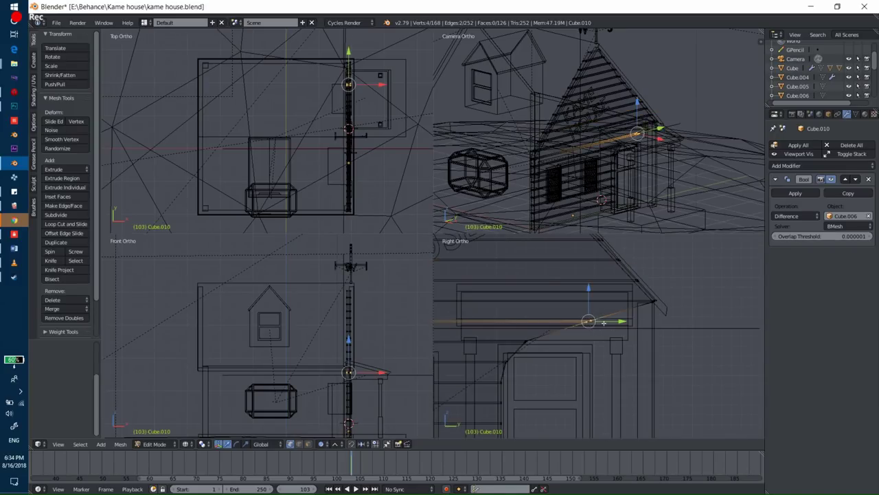
{"action": "left_click_drag", "start_coordinate": [603, 322], "coordinate": [669, 325]}
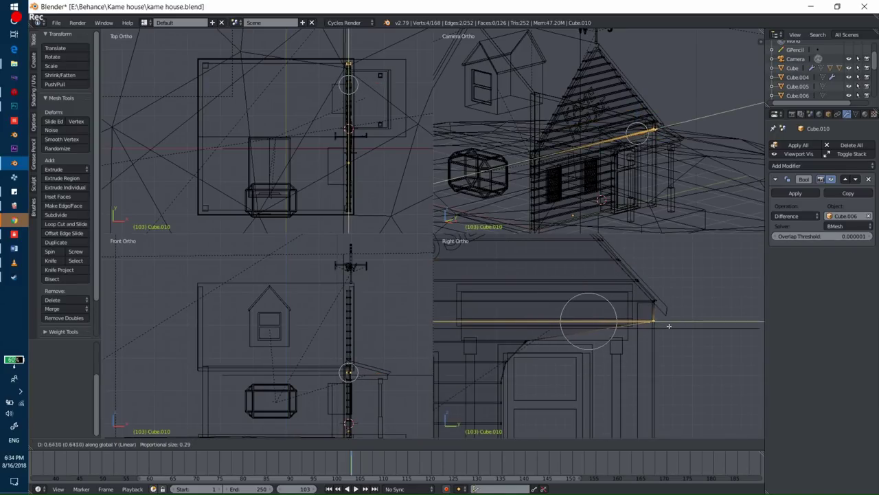
{"action": "left_click", "coordinate": [669, 325]}
Step: Move a siding edge up near the porch roof
{"action": "key", "text": "a"}
{"action": "key", "text": "g"}
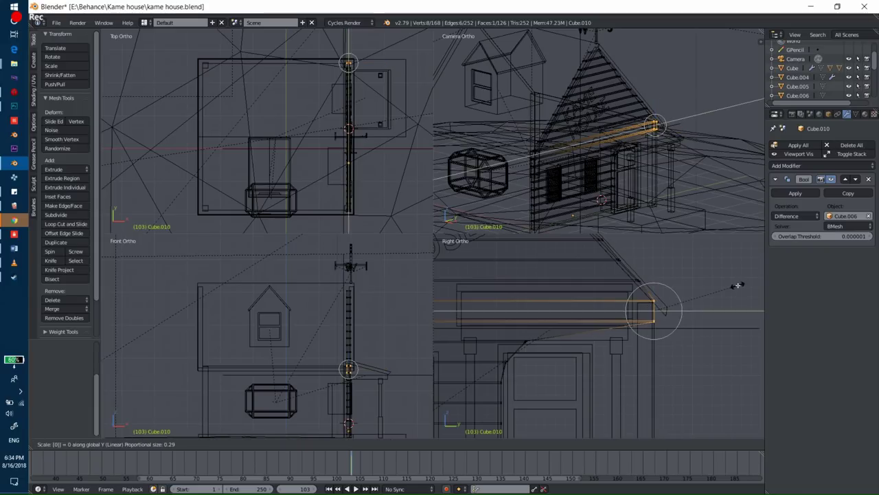
{"action": "left_click", "coordinate": [687, 309]}
{"action": "key", "text": "a"}
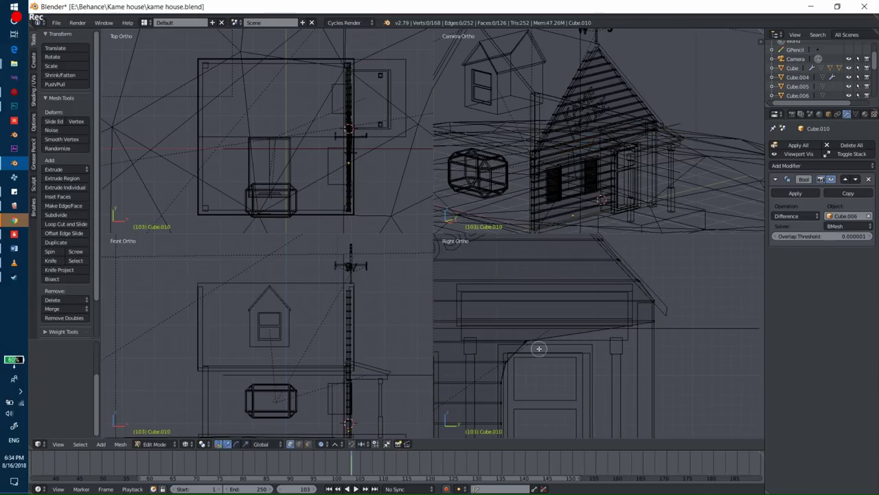
{"action": "scroll", "coordinate": [575, 349], "scroll_direction": "up", "scroll_amount": 3}
{"action": "key", "text": "a"}
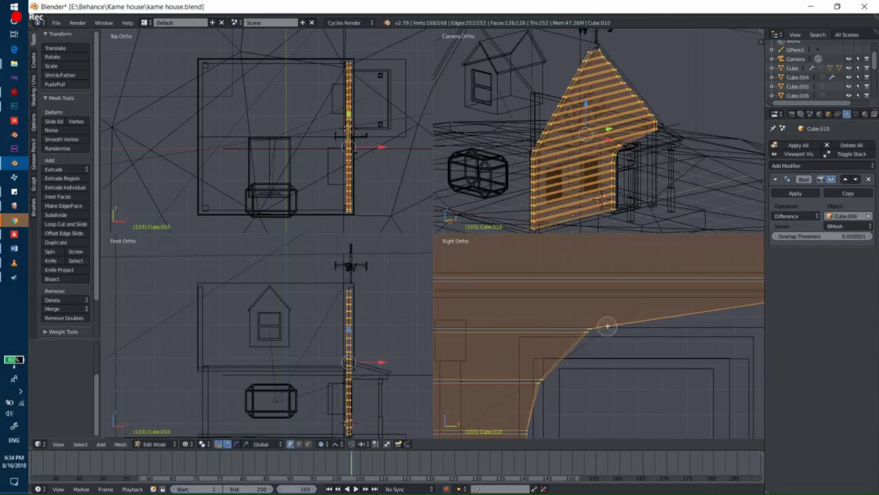
{"action": "key", "text": "a"}
Step: Reposition the siding edge along Y with proportional editing turned off
{"action": "key", "text": "g"}
{"action": "key", "text": "y"}
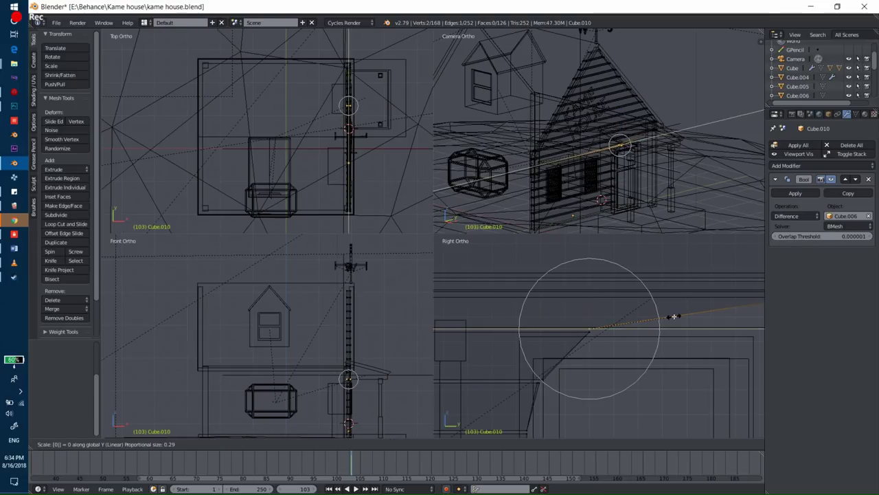
{"action": "left_click", "coordinate": [670, 315]}
{"action": "scroll", "coordinate": [652, 313], "scroll_direction": "down", "scroll_amount": 2}
{"action": "scroll", "coordinate": [646, 309], "scroll_direction": "down", "scroll_amount": 2}
{"action": "key", "text": "g"}
{"action": "key", "text": "y"}
{"action": "key", "text": "o"}
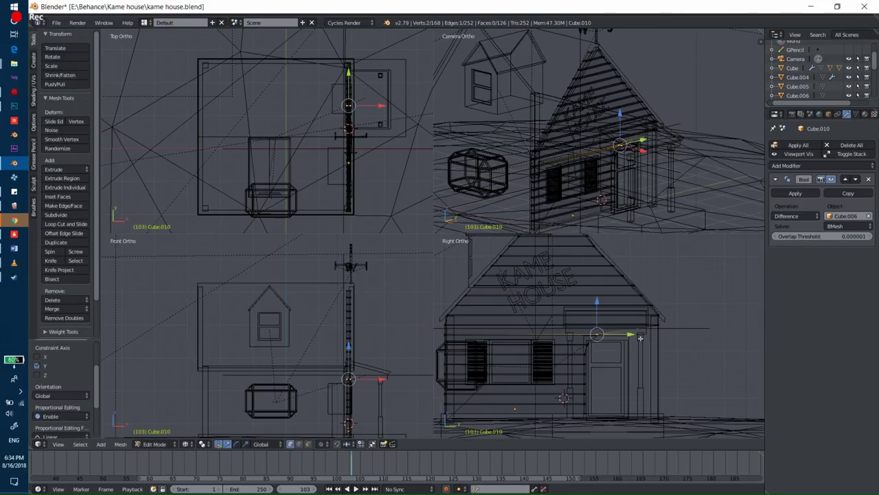
{"action": "scroll", "coordinate": [701, 342], "scroll_direction": "up", "scroll_amount": 2}
{"action": "scroll", "coordinate": [686, 351], "scroll_direction": "up", "scroll_amount": 1}
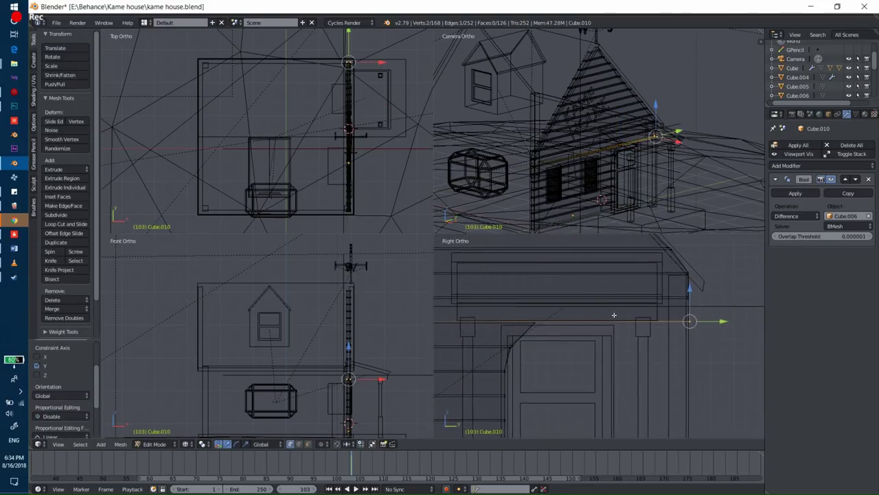
{"action": "left_click", "coordinate": [659, 364]}
{"action": "scroll", "coordinate": [660, 364], "scroll_direction": "down", "scroll_amount": 1}
{"action": "scroll", "coordinate": [655, 373], "scroll_direction": "down", "scroll_amount": 1}
Step: Duplicate the bottom beam along Y and shorten the copy on the Y axis
{"action": "key", "text": "l"}
{"action": "middle_click_drag", "start_coordinate": [655, 373], "coordinate": [586, 373], "text": "shift"}
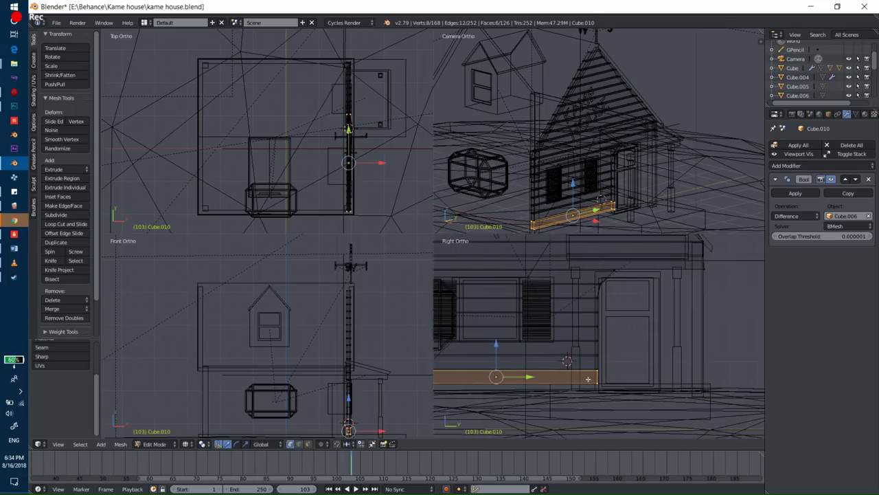
{"action": "key", "text": "shift+d"}
{"action": "key", "text": "y"}
{"action": "left_click", "coordinate": [761, 371]}
{"action": "key", "text": "s"}
{"action": "key", "text": "y"}
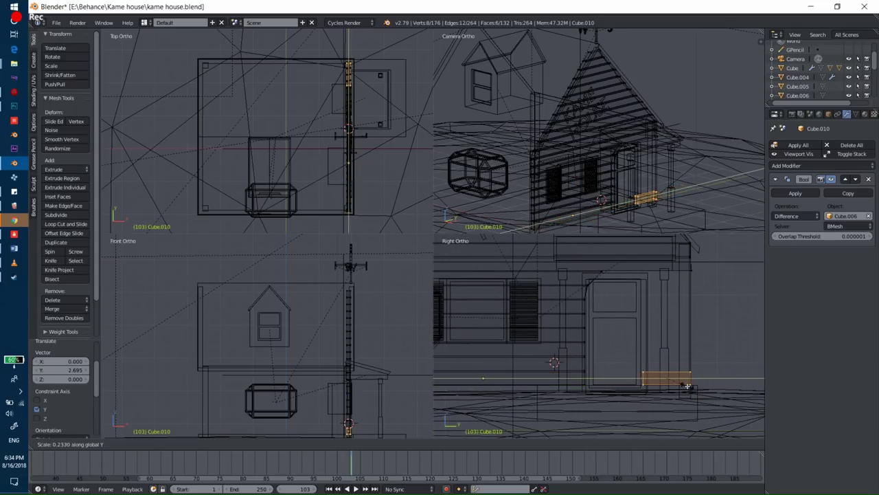
{"action": "left_click", "coordinate": [686, 386]}
{"action": "scroll", "coordinate": [680, 374], "scroll_direction": "up", "scroll_amount": 1}
{"action": "scroll", "coordinate": [677, 368], "scroll_direction": "up", "scroll_amount": 1}
Step: Try nudging roof eave points along Y, then undo back to the beam selection
{"action": "mouse_move", "coordinate": [682, 350]}
{"action": "middle_mouse_down", "text": "shift"}
{"action": "mouse_move", "coordinate": [648, 361]}
{"action": "mouse_move", "coordinate": [642, 263]}
{"action": "middle_mouse_up", "text": "shift"}
{"action": "right_click", "coordinate": [632, 289]}
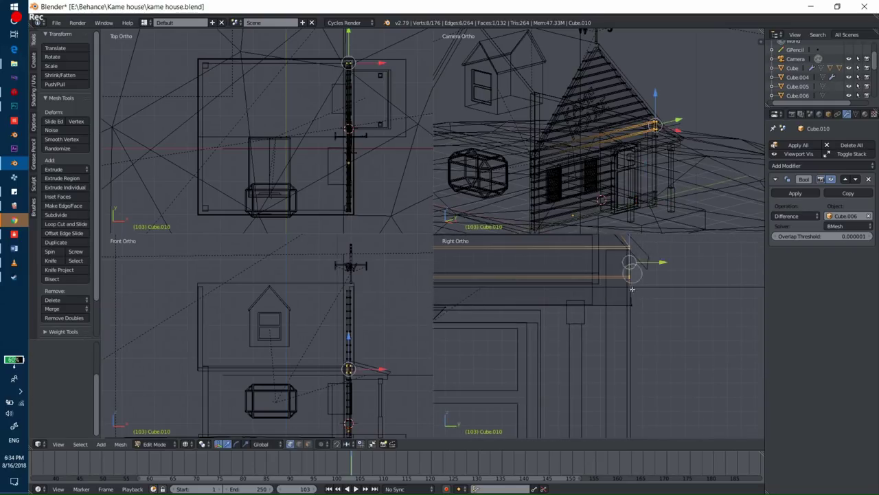
{"action": "right_click", "coordinate": [632, 289], "text": "shift"}
{"action": "key", "text": "g"}
{"action": "key", "text": "y"}
{"action": "left_click", "coordinate": [631, 283]}
{"action": "scroll", "coordinate": [631, 281], "scroll_direction": "down", "scroll_amount": 1}
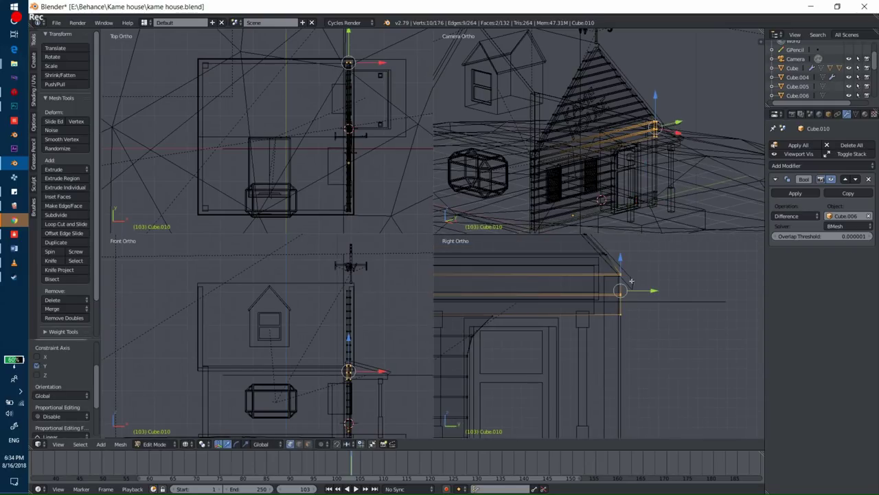
{"action": "middle_click_drag", "start_coordinate": [631, 281], "coordinate": [621, 308], "text": "shift"}
{"action": "key", "text": "ctrl+z"}
{"action": "key", "text": "ctrl+z"}
{"action": "key", "text": "ctrl+z"}
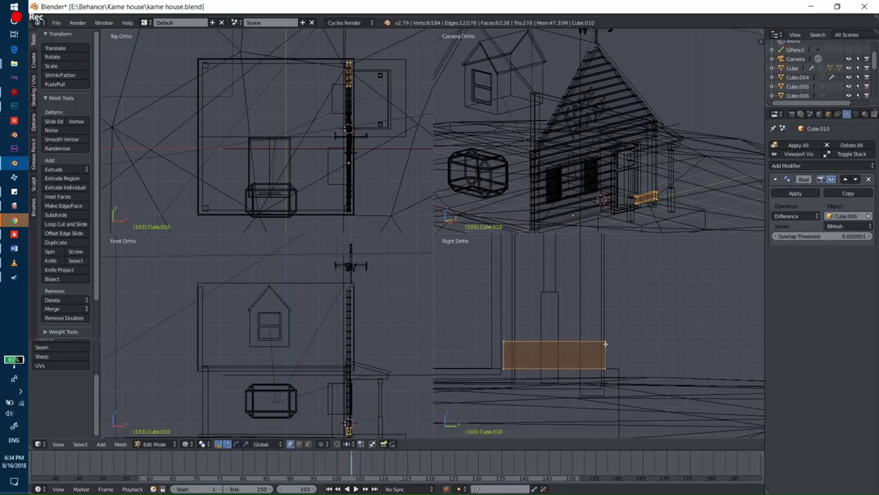
Step: Raise the beam 0.211 along Z and repeat the duplicate to stack boards beside the door
{"action": "key", "text": "g"}
{"action": "key", "text": "z"}
{"action": "left_click", "coordinate": [612, 315]}
{"action": "scroll", "coordinate": [627, 338], "scroll_direction": "down", "scroll_amount": 2}
{"action": "middle_click_drag", "start_coordinate": [637, 347], "coordinate": [617, 375], "text": "shift"}
{"action": "key", "text": "shift+r"}
{"action": "key", "text": "shift+r"}
{"action": "key", "text": "shift+r"}
{"action": "key", "text": "shift+r"}
{"action": "key", "text": "shift+r"}
{"action": "key", "text": "shift+r"}
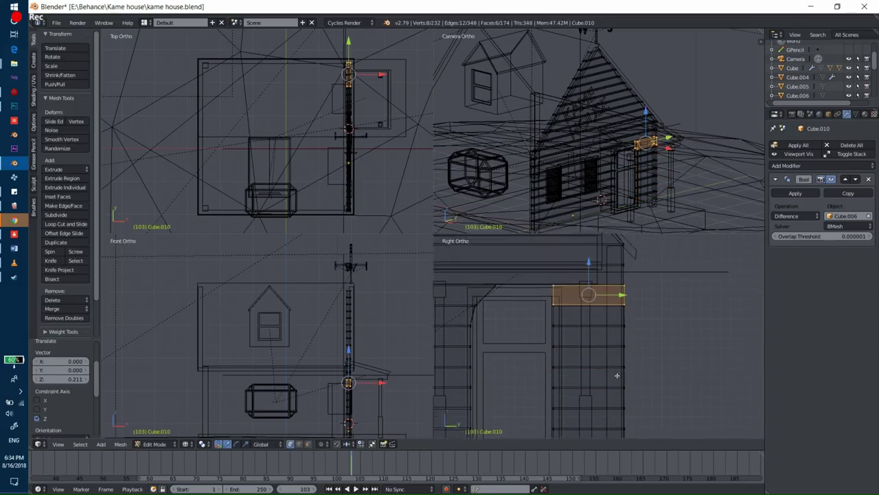
Step: Render a quick F12 preview of the house from the maximized camera view
{"action": "key", "text": "ctrl+alt+q"}
{"action": "key", "text": "F12"}
{"action": "key", "text": "Escape"}
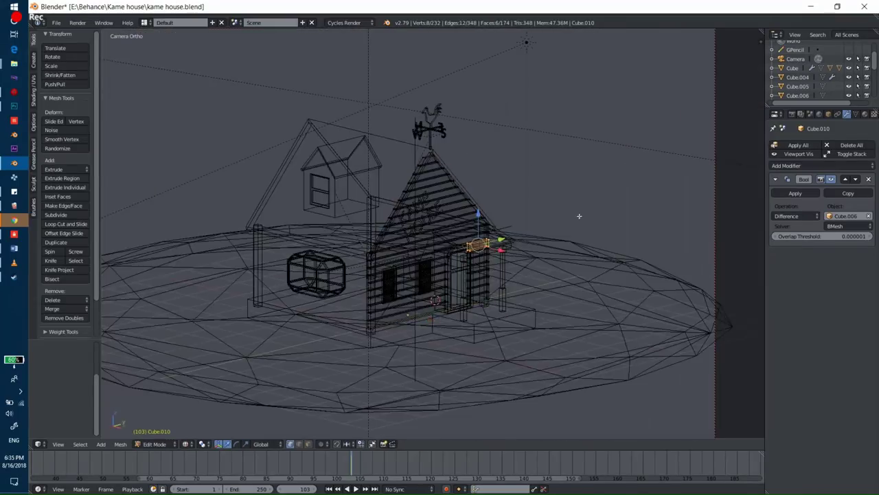
{"action": "key", "text": "ctrl+alt+q"}
Step: Box-select all the stacked boards and return to Object Mode
{"action": "middle_click_drag", "start_coordinate": [599, 398], "coordinate": [599, 330], "text": "shift"}
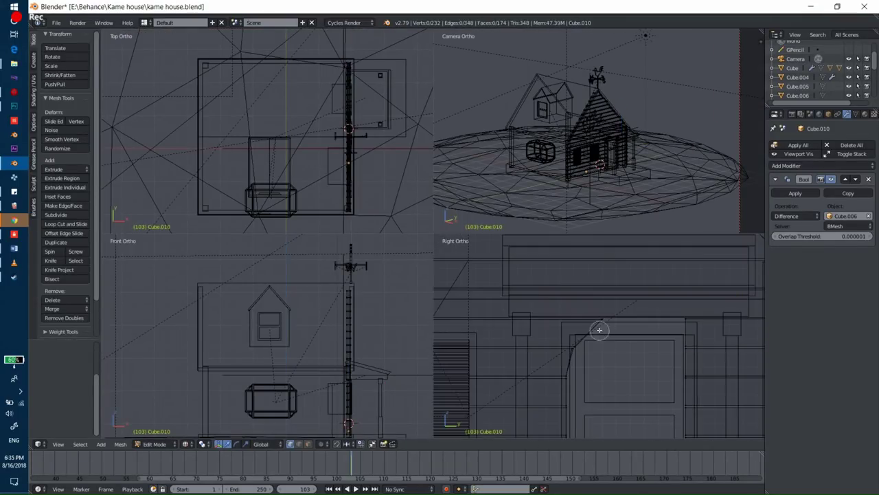
{"action": "scroll", "coordinate": [568, 357], "scroll_direction": "down", "scroll_amount": 2}
{"action": "scroll", "coordinate": [568, 357], "scroll_direction": "down", "scroll_amount": 2}
{"action": "key", "text": "b"}
{"action": "left_click_drag", "start_coordinate": [439, 333], "coordinate": [591, 424]}
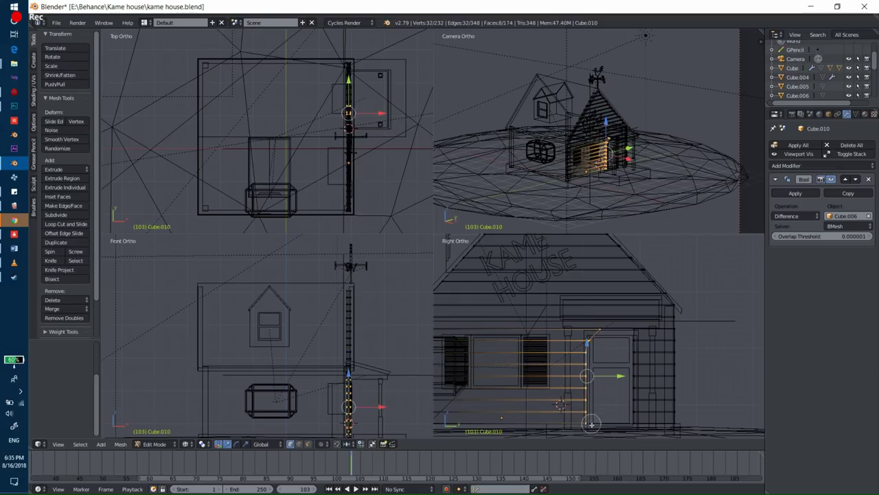
{"action": "key", "text": "Tab"}
Step: Nudge the KAME HOUSE text 0.0285 along X onto the gable siding
{"action": "left_click", "coordinate": [588, 385]}
{"action": "key", "text": "ctrl+alt+q"}
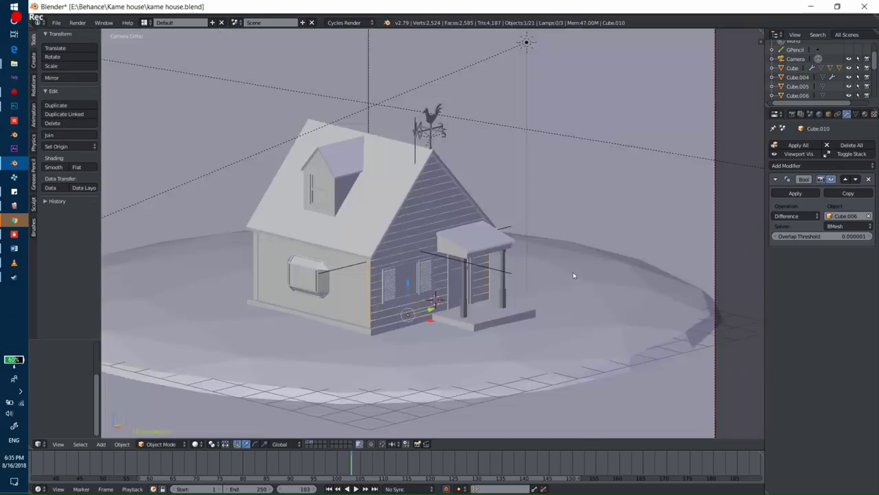
{"action": "key", "text": "shift+z"}
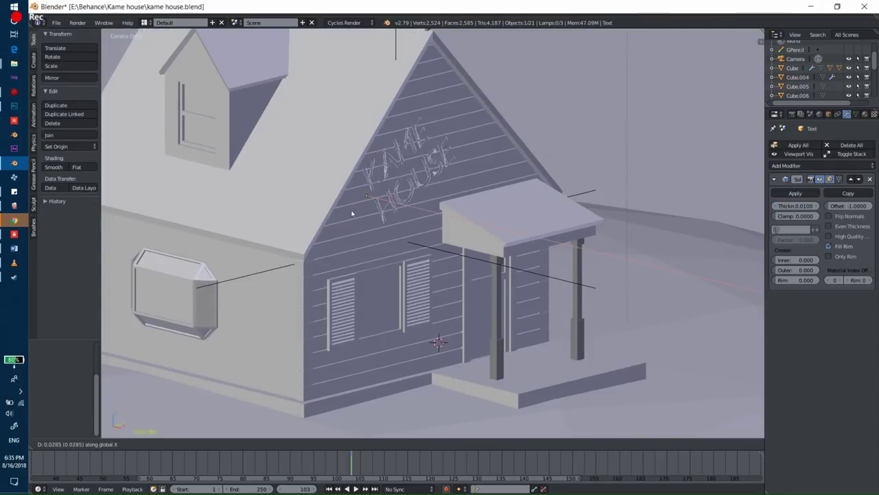
{"action": "left_click", "coordinate": [405, 224]}
Step: Check the island through the scene camera in rendered shading, then select the house cube
{"action": "key", "text": "shift+z"}
{"action": "key", "text": "KP_0"}
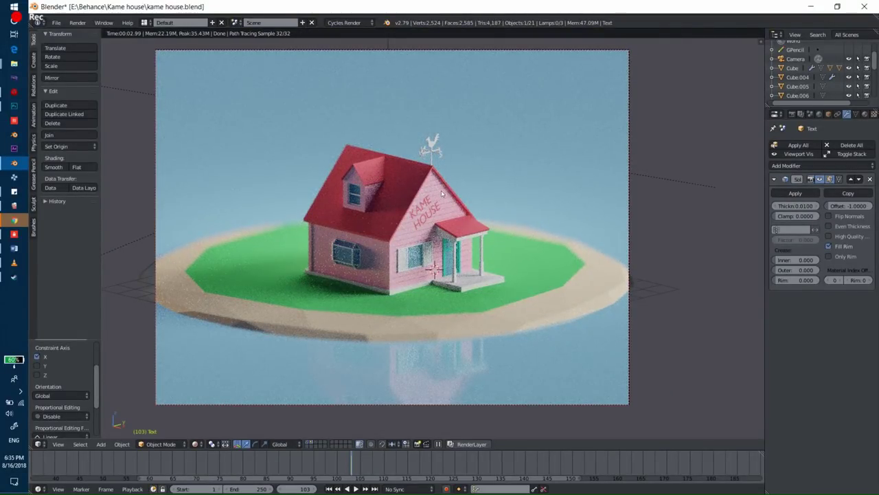
{"action": "key", "text": "shift+z"}
{"action": "scroll", "coordinate": [317, 230], "scroll_direction": "up", "scroll_amount": 5}
{"action": "right_click", "coordinate": [317, 230]}
Step: Add a new cube and flatten it along Z into a thin slab
{"action": "key", "text": "Tab"}
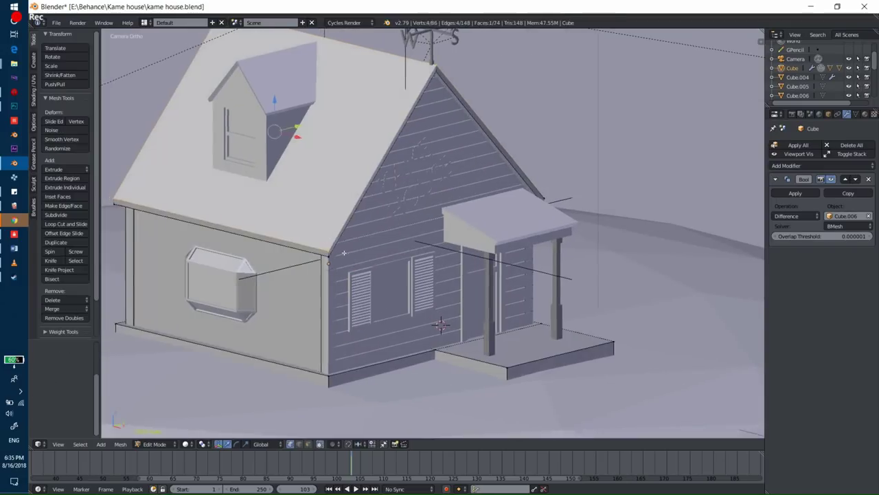
{"action": "key", "text": "KP_Decimal"}
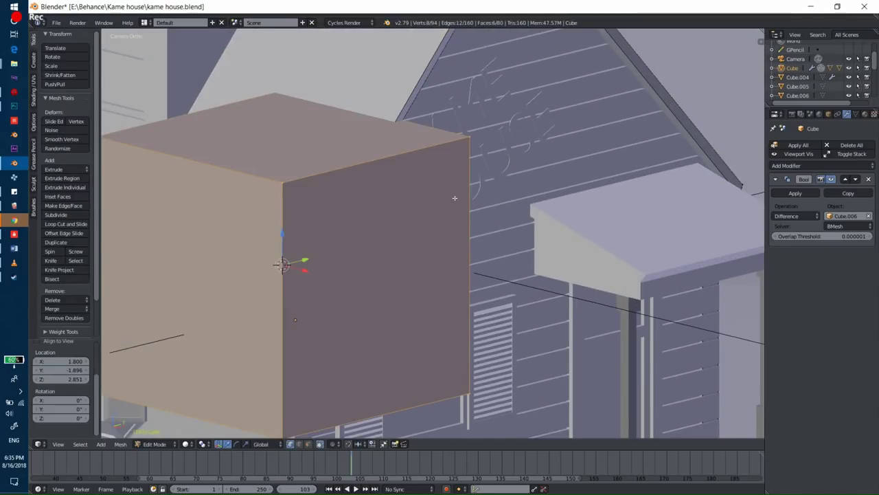
{"action": "scroll", "coordinate": [454, 198], "scroll_direction": "down", "scroll_amount": 4}
{"action": "key", "text": "Tab"}
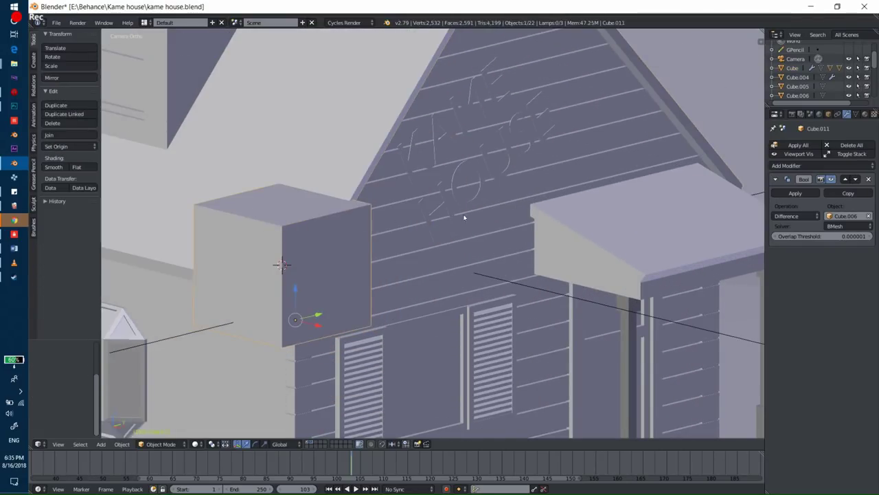
{"action": "key", "text": "Tab"}
{"action": "key", "text": "a"}
{"action": "key", "text": "s"}
{"action": "key", "text": "z"}
{"action": "left_click", "coordinate": [368, 250]}
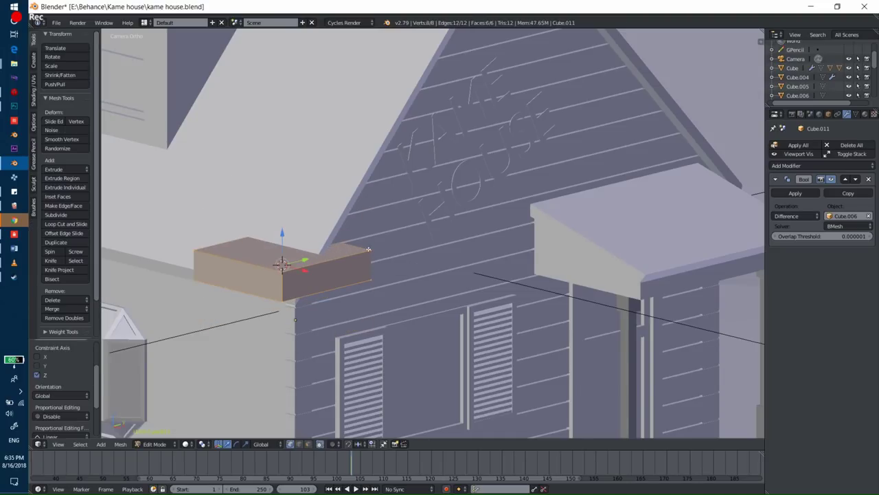
Step: Tilt the slab around X, shrink it, and lower it onto the roof eave
{"action": "key", "text": "r"}
{"action": "key", "text": "x"}
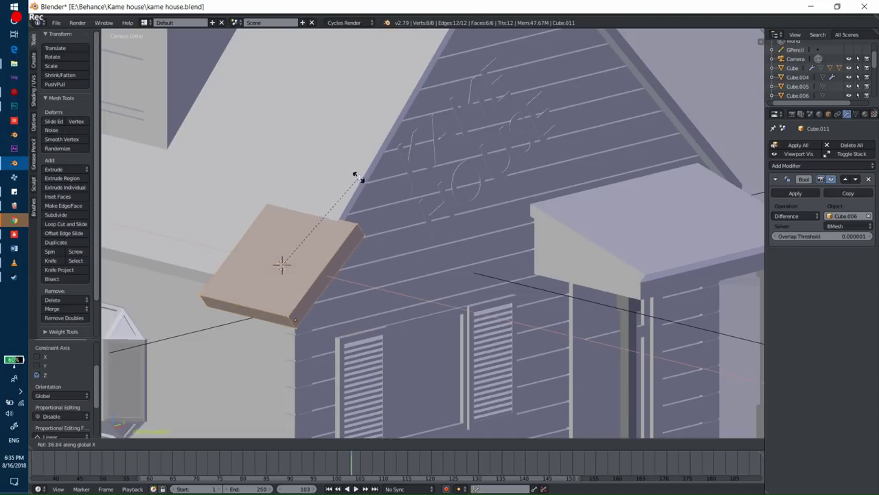
{"action": "left_click", "coordinate": [371, 185]}
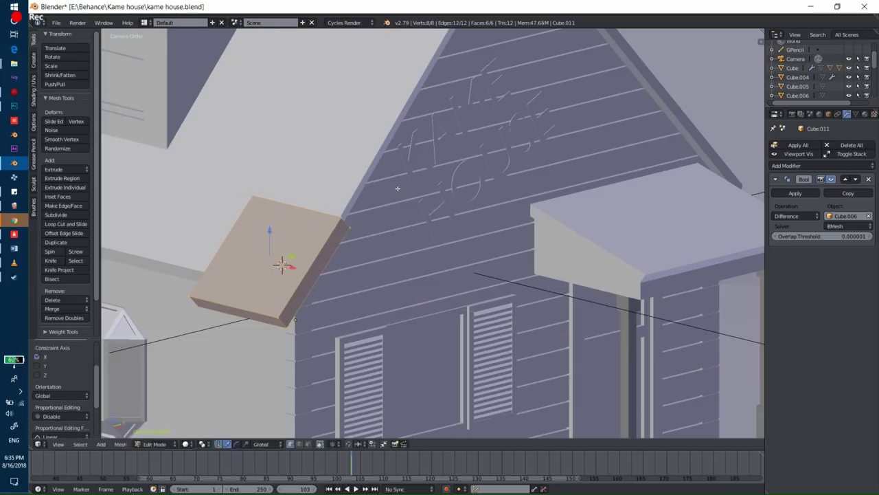
{"action": "key", "text": "s"}
{"action": "key", "text": "r"}
{"action": "key", "text": "x"}
{"action": "left_click", "coordinate": [371, 209]}
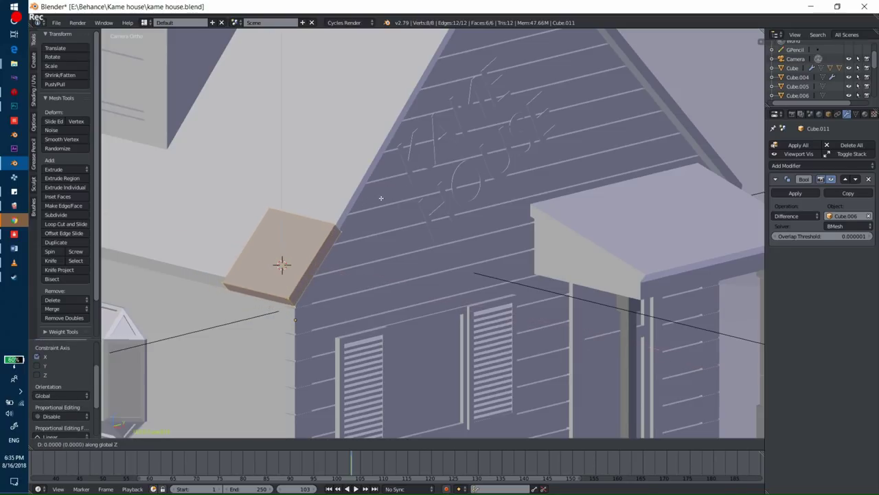
{"action": "key", "text": "g"}
{"action": "key", "text": "z"}
{"action": "left_click", "coordinate": [374, 208]}
Step: Add an Array modifier with count 9 and relative X offset -1.05
{"action": "left_click", "coordinate": [821, 165]}
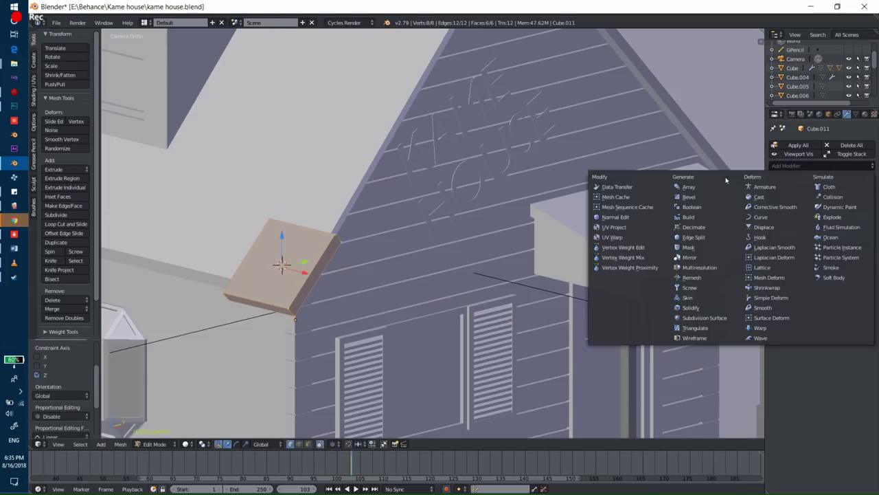
{"action": "left_click", "coordinate": [683, 178]}
{"action": "left_click_drag", "start_coordinate": [821, 292], "coordinate": [851, 293]}
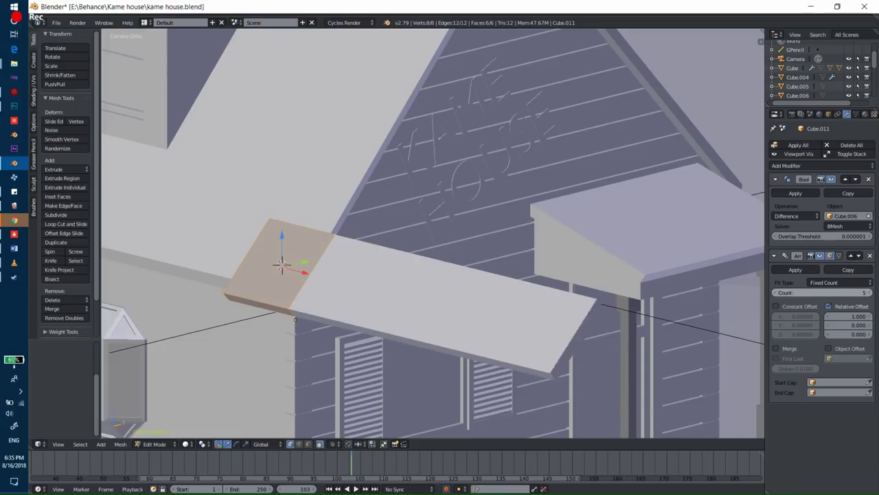
{"action": "left_click", "coordinate": [848, 316]}
{"action": "type", "text": "-0.9"}
{"action": "key", "text": "Return"}
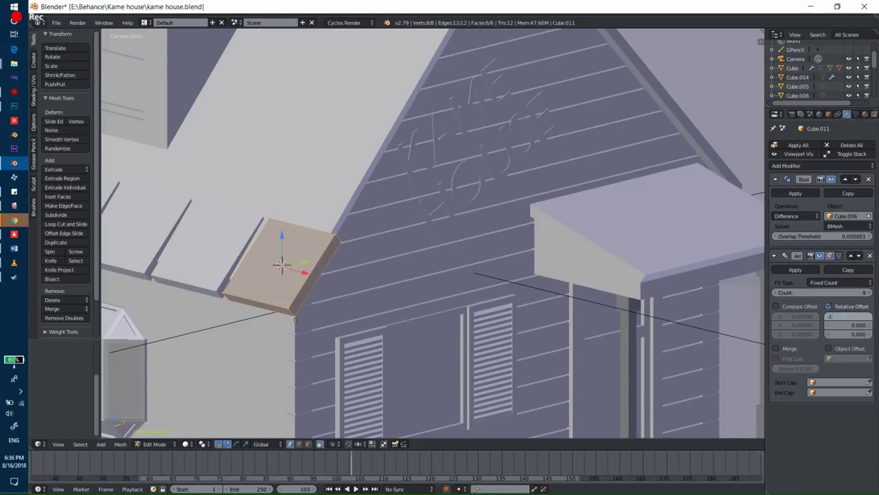
{"action": "type", "text": ".050"}
{"action": "key", "text": "Return"}
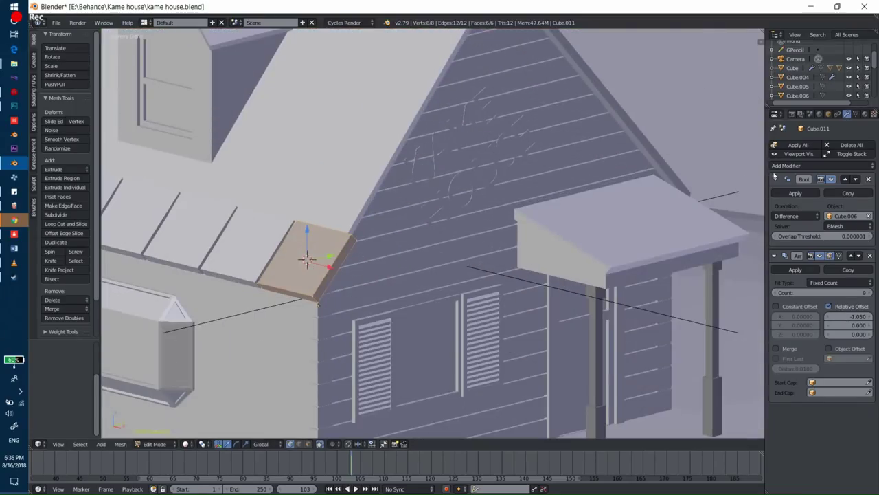
Step: Remove the unused Material.003 slot from the tile row
{"action": "left_click", "coordinate": [856, 114]}
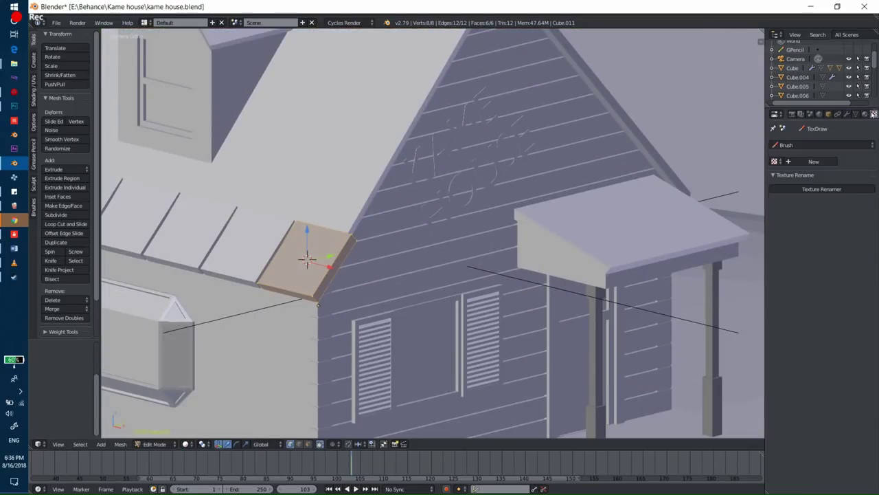
{"action": "left_click", "coordinate": [839, 147]}
{"action": "left_click", "coordinate": [862, 154]}
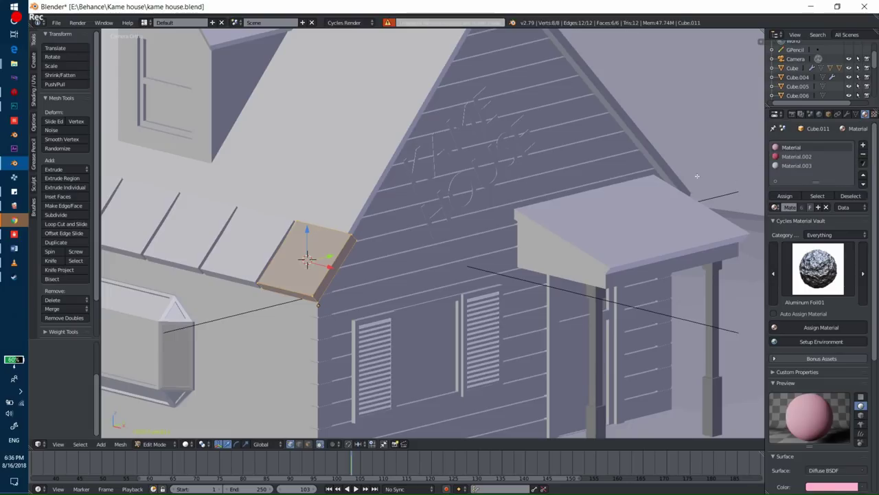
{"action": "key", "text": "Tab"}
{"action": "left_click", "coordinate": [863, 154]}
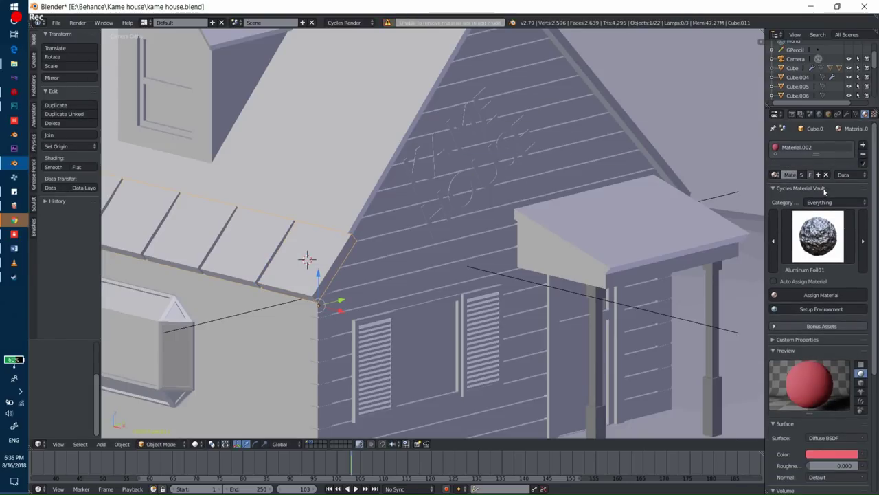
Step: Set the material colour to red (RGB 0.800, 0.107, 0.130) and preview it rendered from the camera
{"action": "left_click", "coordinate": [815, 456]}
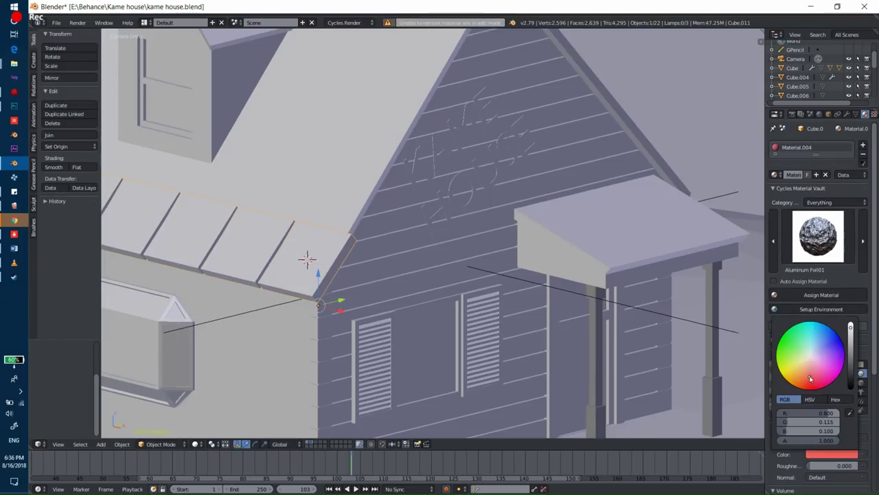
{"action": "key", "text": "shift+z"}
{"action": "key", "text": "KP_0"}
{"action": "key", "text": "shift+z"}
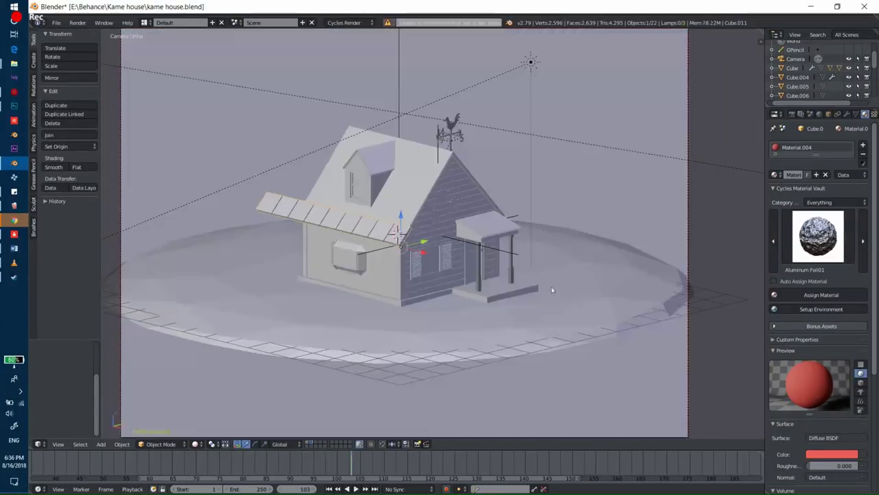
{"action": "left_click", "coordinate": [828, 454]}
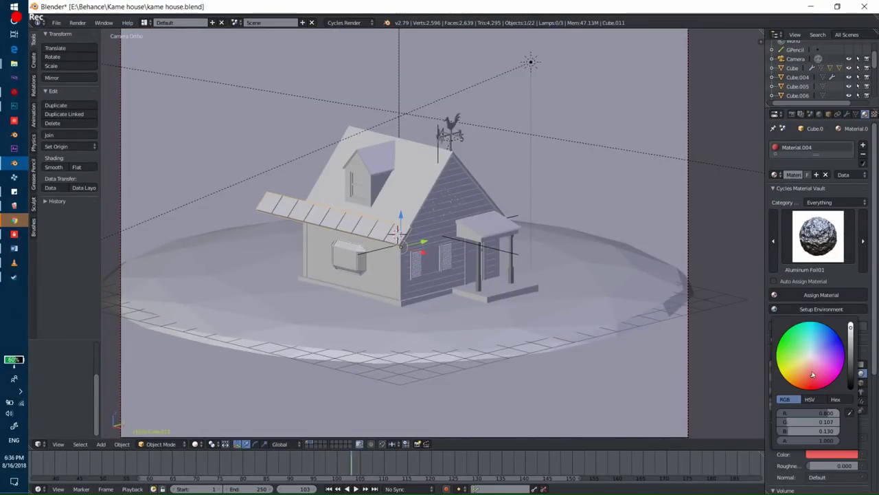
{"action": "key", "text": "shift+z"}
{"action": "key", "text": "shift+z"}
{"action": "key", "text": "KP_0"}
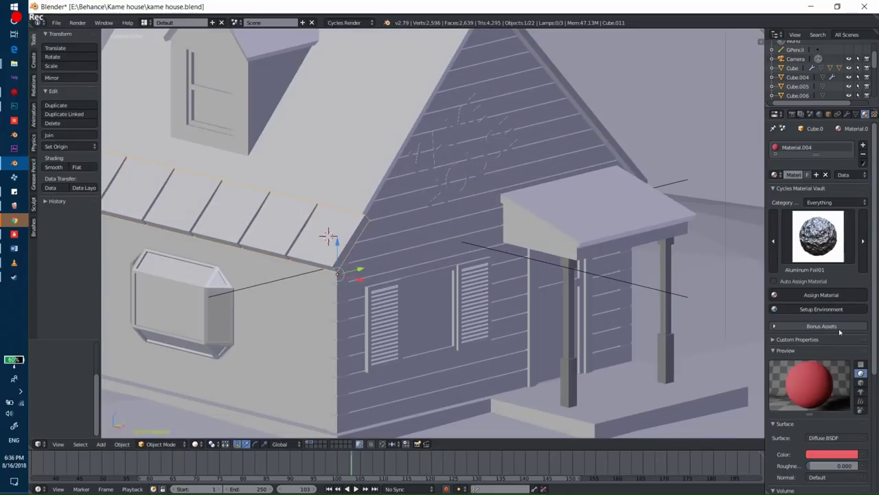
{"action": "left_click", "coordinate": [847, 114]}
Step: From the camera view, reduce the plank array from 7 to 6 copies
{"action": "key", "text": "KP_0"}
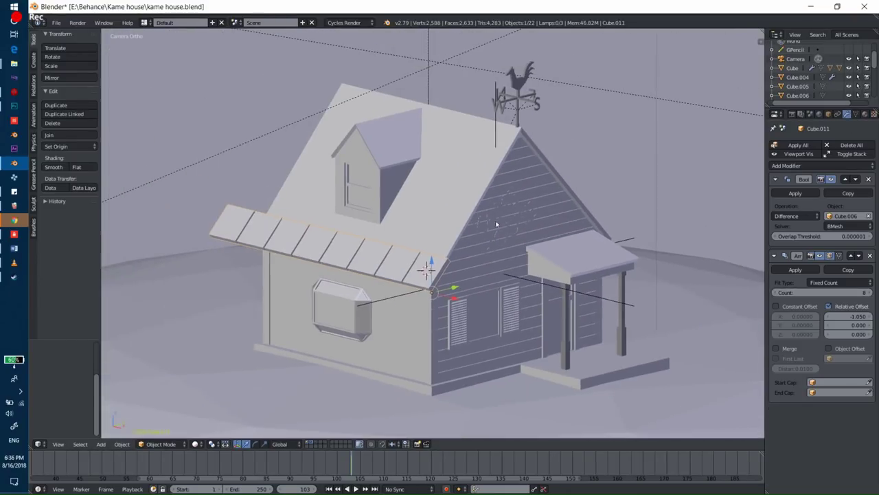
{"action": "left_click", "coordinate": [774, 292]}
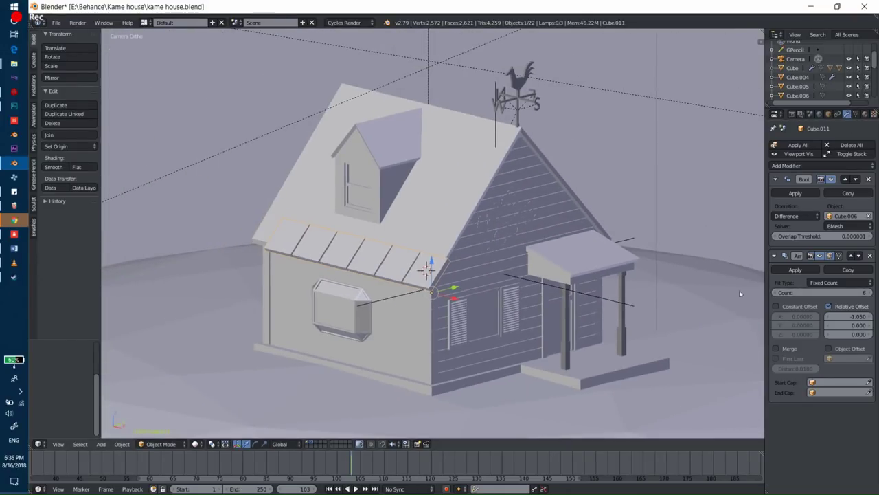
{"action": "scroll", "coordinate": [483, 279], "scroll_direction": "up", "scroll_amount": 2}
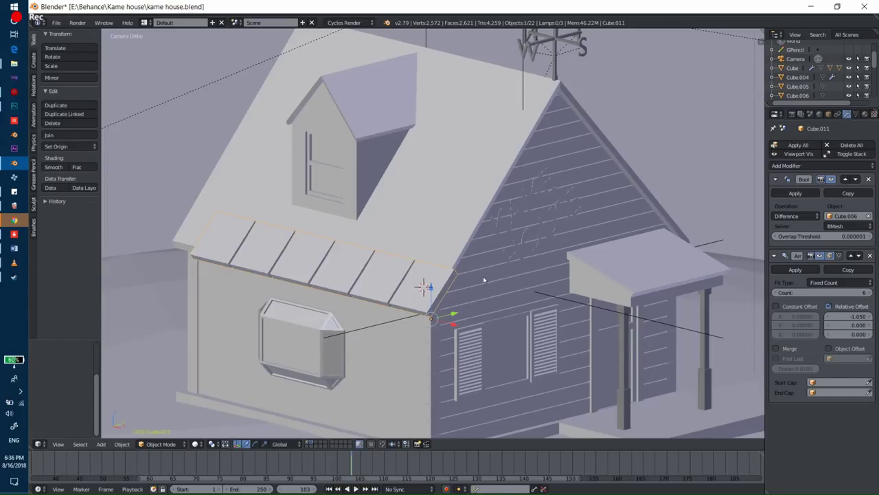
{"action": "scroll", "coordinate": [483, 278], "scroll_direction": "up", "scroll_amount": 1}
{"action": "scroll", "coordinate": [557, 313], "scroll_direction": "down", "scroll_amount": 3}
Step: Shift the plank along X in Edit Mode and check it in rendered shading
{"action": "key", "text": "Tab"}
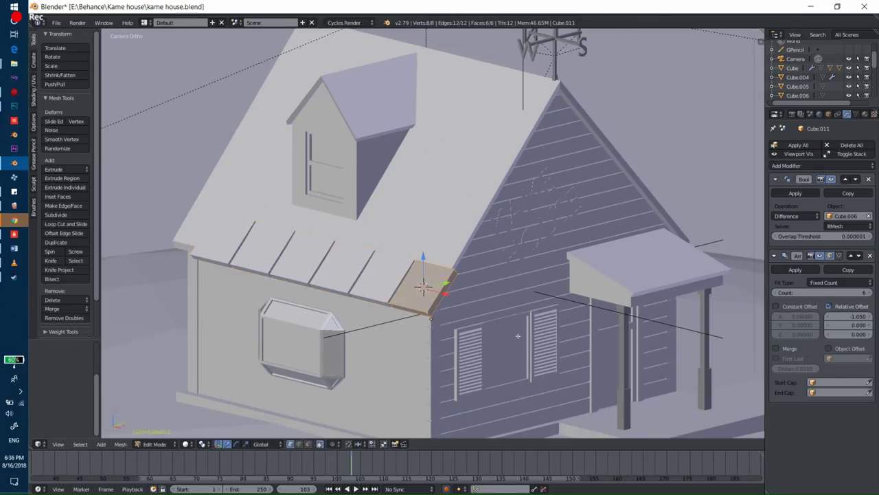
{"action": "key", "text": "g"}
{"action": "key", "text": "x"}
{"action": "left_click", "coordinate": [502, 327]}
{"action": "key", "text": "Tab"}
{"action": "key", "text": "shift+z"}
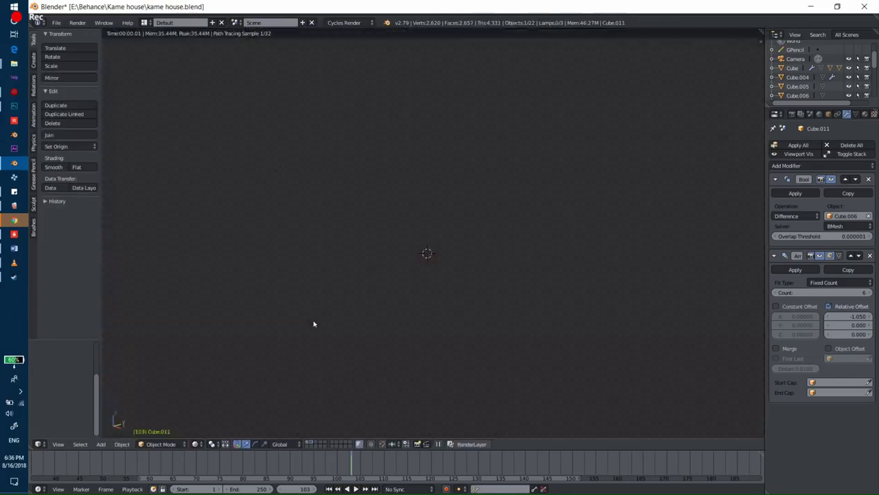
{"action": "key", "text": "shift+z"}
{"action": "scroll", "coordinate": [605, 292], "scroll_direction": "up", "scroll_amount": 2}
Step: Move the plank face along X and widen it along X, then preview the roof
{"action": "key", "text": "Tab"}
{"action": "scroll", "coordinate": [605, 291], "scroll_direction": "up", "scroll_amount": 3}
{"action": "key", "text": "g"}
{"action": "key", "text": "x"}
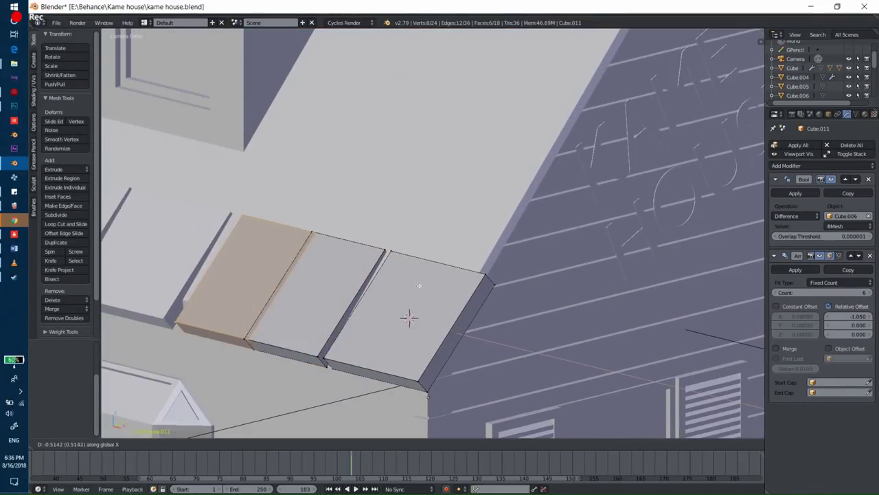
{"action": "left_click", "coordinate": [408, 279]}
{"action": "key", "text": "s"}
{"action": "key", "text": "x"}
{"action": "left_click", "coordinate": [495, 274]}
{"action": "key", "text": "Tab"}
{"action": "scroll", "coordinate": [419, 250], "scroll_direction": "down", "scroll_amount": 3}
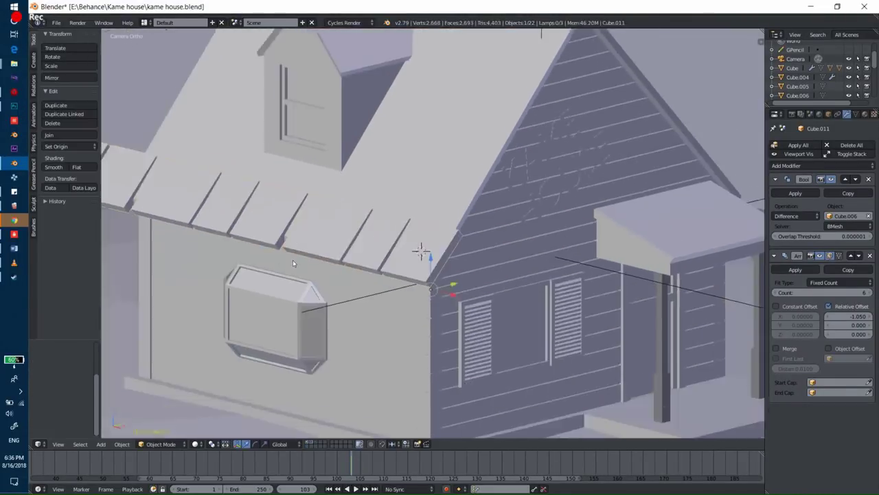
{"action": "key", "text": "shift+z"}
{"action": "key", "text": "shift+z"}
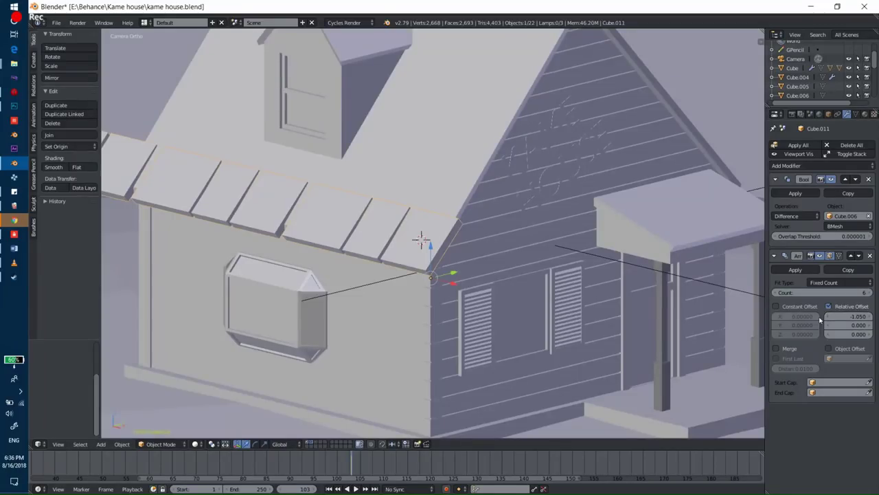
Step: Spread the planks by setting the array's relative X offset to -1
{"action": "left_click", "coordinate": [829, 316]}
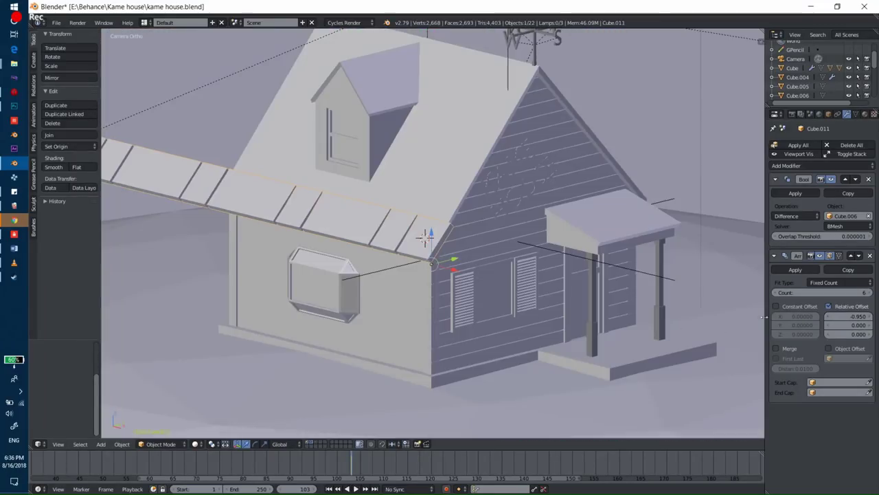
{"action": "left_click", "coordinate": [851, 316]}
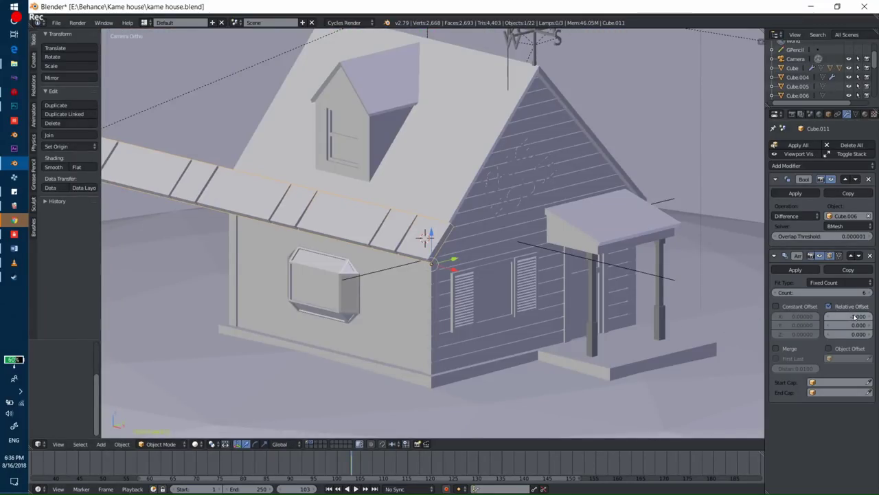
{"action": "type", "text": "-1"}
{"action": "key", "text": "Return"}
{"action": "scroll", "coordinate": [416, 230], "scroll_direction": "up", "scroll_amount": 4}
Step: Reposition the plank face along X in Edit Mode
{"action": "key", "text": "Tab"}
{"action": "key", "text": "g"}
{"action": "key", "text": "x"}
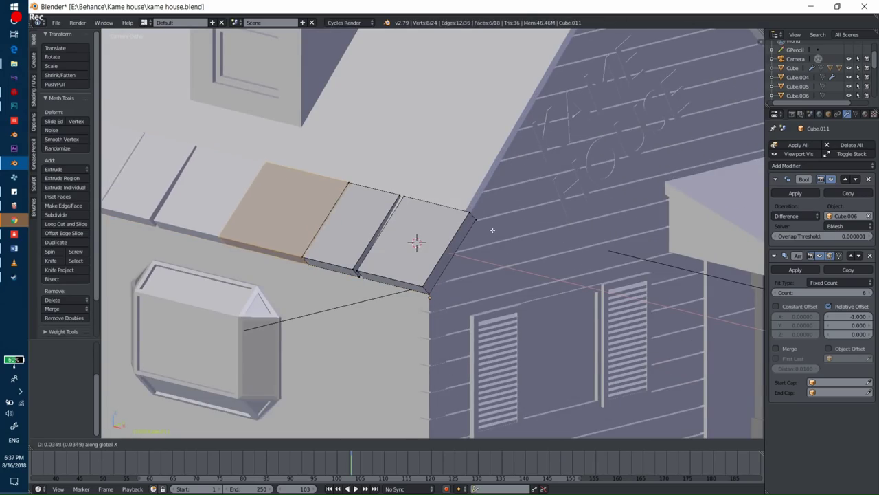
{"action": "left_click", "coordinate": [493, 230]}
{"action": "scroll", "coordinate": [492, 230], "scroll_direction": "down", "scroll_amount": 5}
{"action": "key", "text": "Tab"}
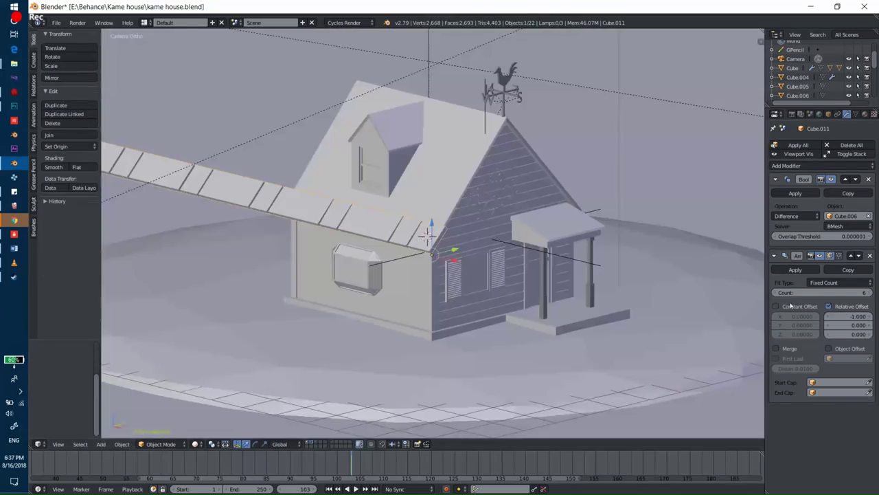
Step: Lower the plank array count to 2 and review the whole house
{"action": "left_click", "coordinate": [778, 295]}
{"action": "left_click", "coordinate": [779, 295]}
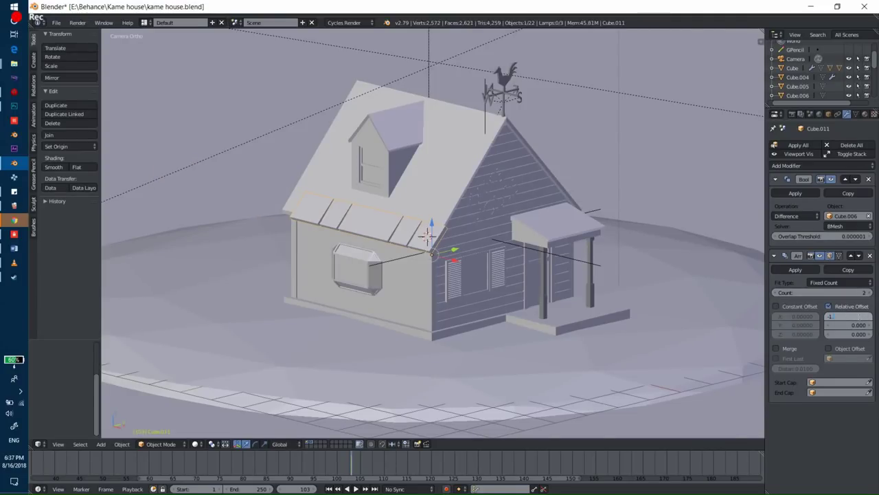
{"action": "type", "text": ".040"}
{"action": "key", "text": "shift+z"}
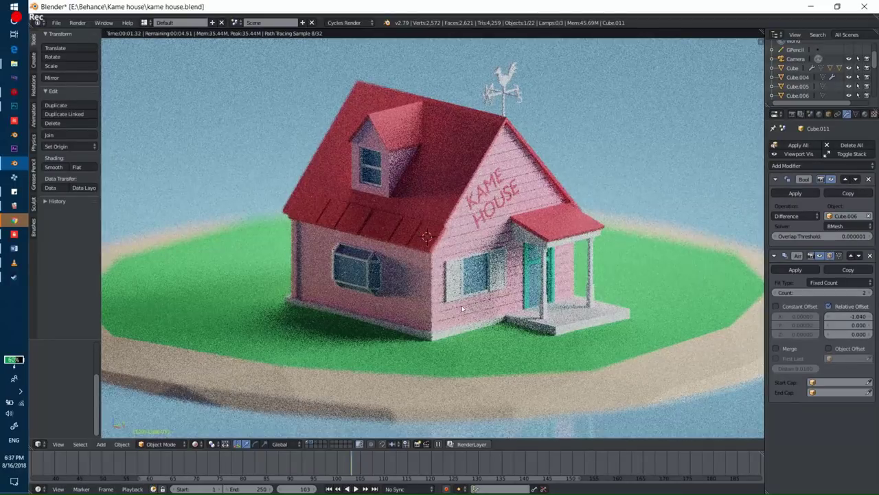
{"action": "key", "text": "shift+z"}
{"action": "scroll", "coordinate": [525, 188], "scroll_direction": "down", "scroll_amount": 5}
{"action": "middle_click_drag", "start_coordinate": [525, 188], "coordinate": [523, 222]}
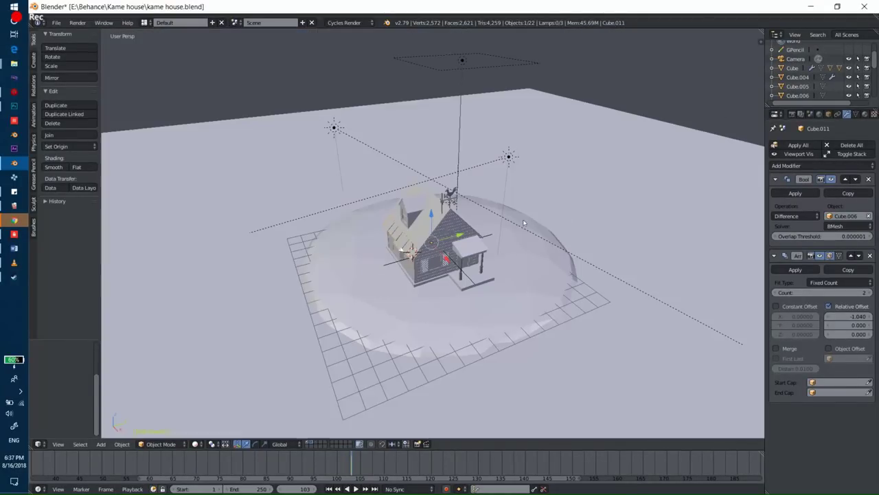
Step: Add a Mirror modifier to the plank strip, mirroring across Y
{"action": "left_click", "coordinate": [843, 168]}
{"action": "left_click", "coordinate": [702, 251]}
{"action": "scroll", "coordinate": [789, 371], "scroll_direction": "down", "scroll_amount": 1}
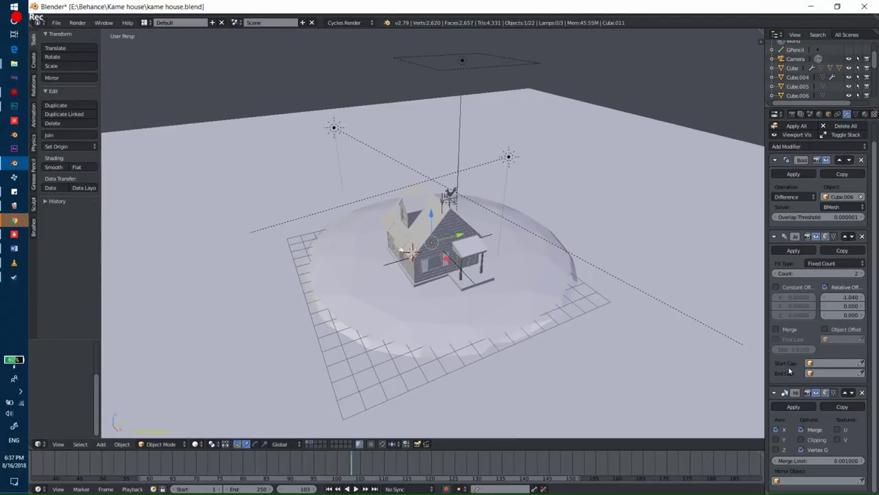
{"action": "left_click", "coordinate": [775, 439]}
Step: Move the plank face along X in Edit Mode
{"action": "key", "text": "KP_Decimal"}
{"action": "key", "text": "Tab"}
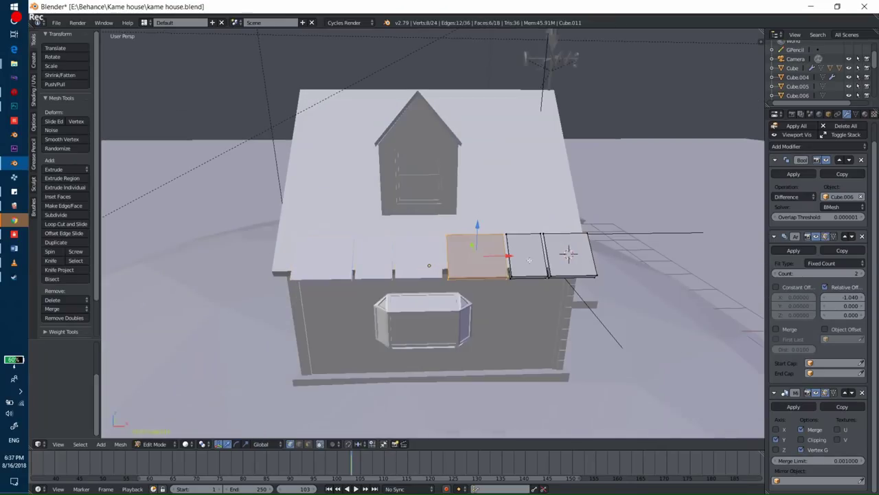
{"action": "scroll", "coordinate": [541, 227], "scroll_direction": "up", "scroll_amount": 2}
{"action": "key", "text": "g"}
{"action": "key", "text": "x"}
{"action": "left_click", "coordinate": [535, 239]}
Step: Add two edge loop cuts across the planks to form grooves between them
{"action": "key", "text": "a"}
{"action": "key", "text": "z"}
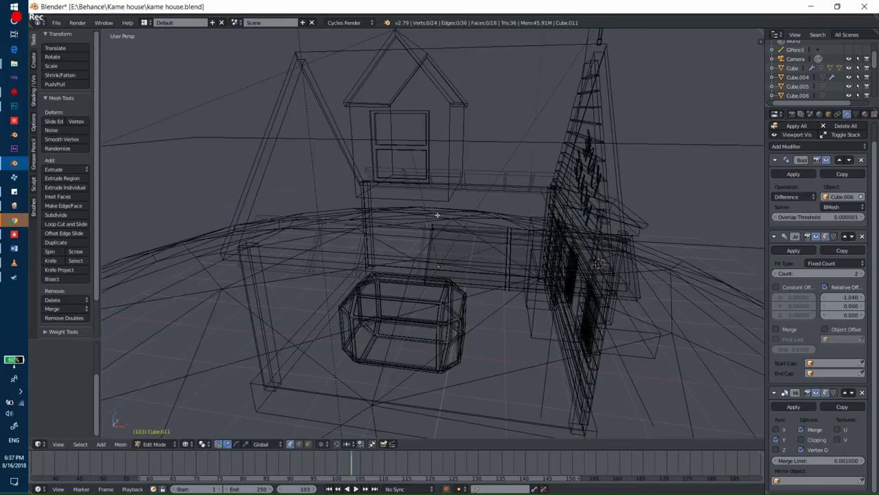
{"action": "key", "text": "ctrl+r"}
{"action": "key", "text": "z"}
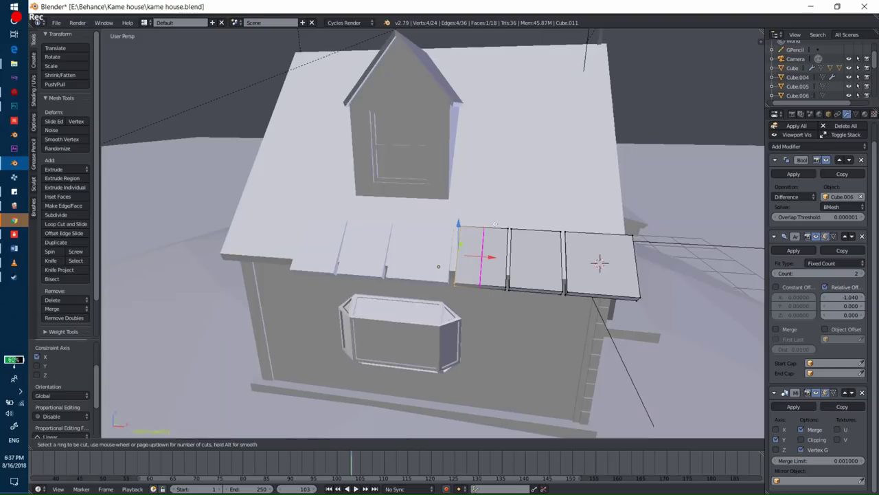
{"action": "left_click", "coordinate": [493, 224]}
{"action": "right_click", "coordinate": [494, 224]}
{"action": "scroll", "coordinate": [468, 211], "scroll_direction": "up", "scroll_amount": 2}
{"action": "left_click", "coordinate": [514, 199]}
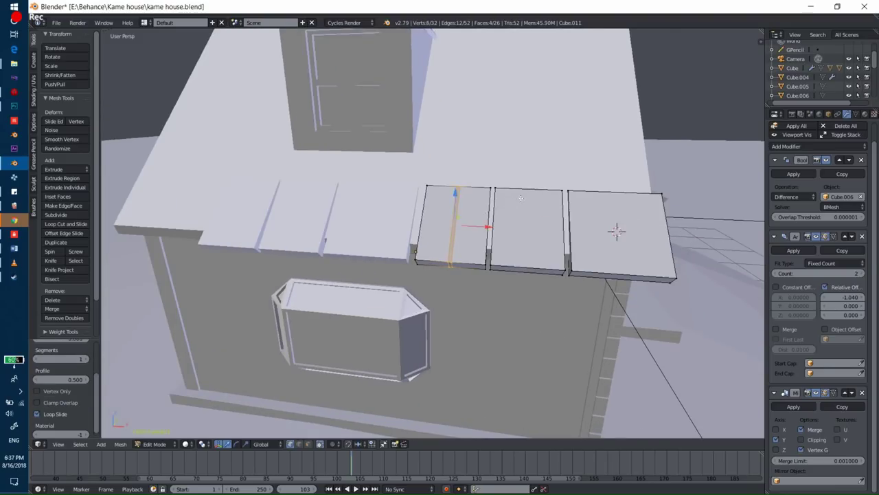
{"action": "scroll", "coordinate": [514, 199], "scroll_direction": "up", "scroll_amount": 3}
{"action": "key", "text": "ctrl+r"}
{"action": "left_click", "coordinate": [460, 131]}
Step: Preview the cut planks in rendered shading
{"action": "key", "text": "Tab"}
{"action": "key", "text": "shift+z"}
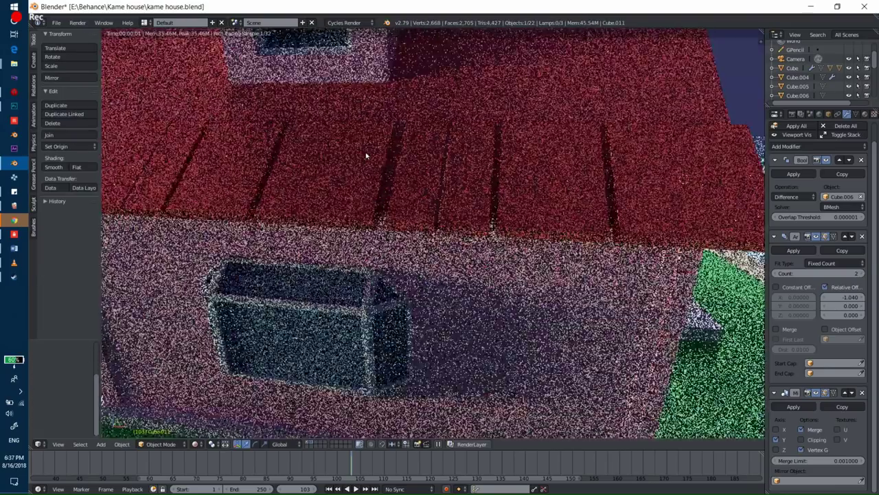
{"action": "scroll", "coordinate": [375, 166], "scroll_direction": "down", "scroll_amount": 5}
{"action": "key", "text": "shift+z"}
{"action": "scroll", "coordinate": [404, 203], "scroll_direction": "up", "scroll_amount": 3}
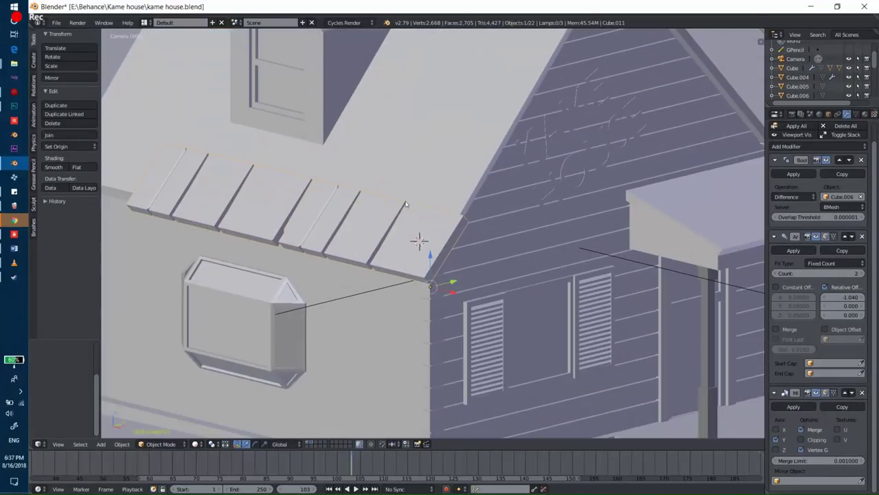
Step: Scale the selected plank faces in Edit Mode and check the render
{"action": "key", "text": "Tab"}
{"action": "left_click", "coordinate": [464, 171]}
{"action": "key", "text": "s"}
{"action": "left_click", "coordinate": [539, 142]}
{"action": "key", "text": "Tab"}
{"action": "key", "text": "shift+z"}
{"action": "scroll", "coordinate": [451, 161], "scroll_direction": "down", "scroll_amount": 1}
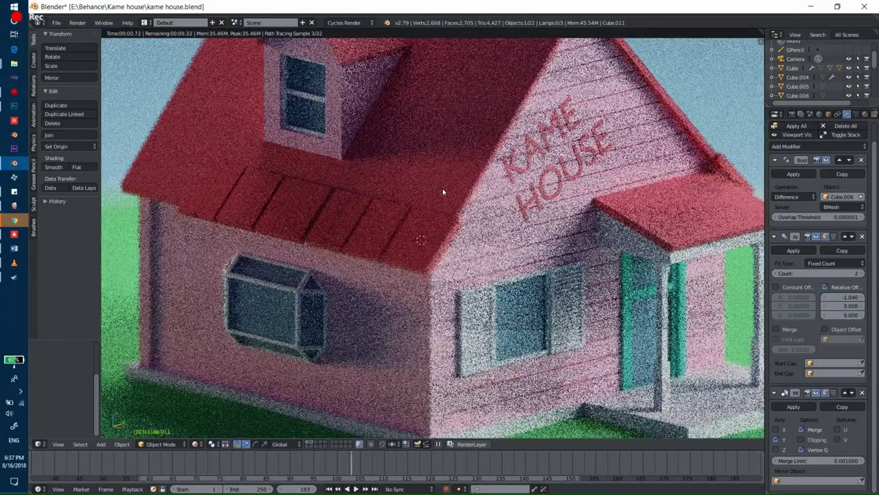
{"action": "key", "text": "shift+z"}
Step: Increase the array count to 3 and rescale the plank strip along X
{"action": "left_click", "coordinate": [862, 273]}
{"action": "scroll", "coordinate": [438, 228], "scroll_direction": "down", "scroll_amount": 3}
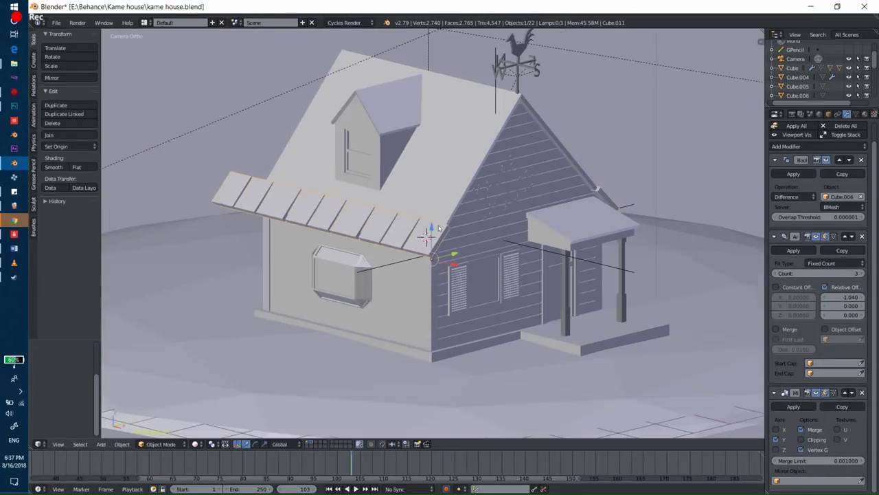
{"action": "left_click", "coordinate": [485, 229]}
{"action": "key", "text": "s"}
{"action": "key", "text": "x"}
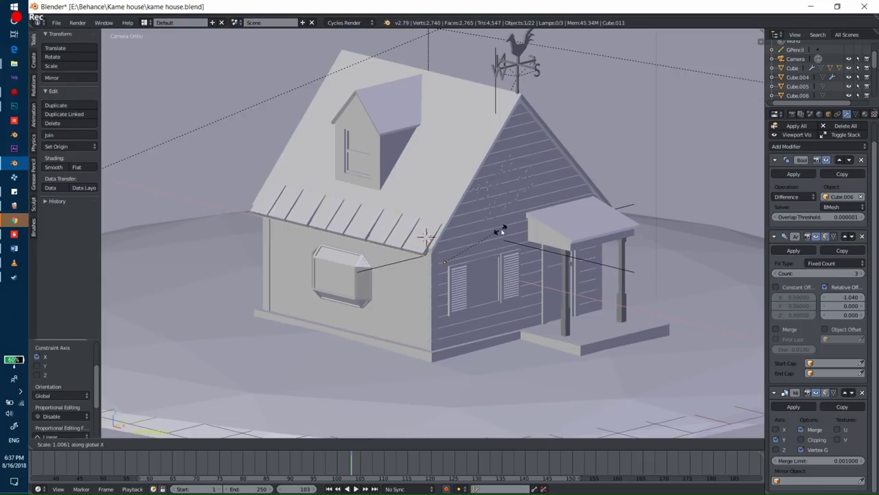
{"action": "left_click", "coordinate": [500, 229]}
{"action": "key", "text": "shift+z"}
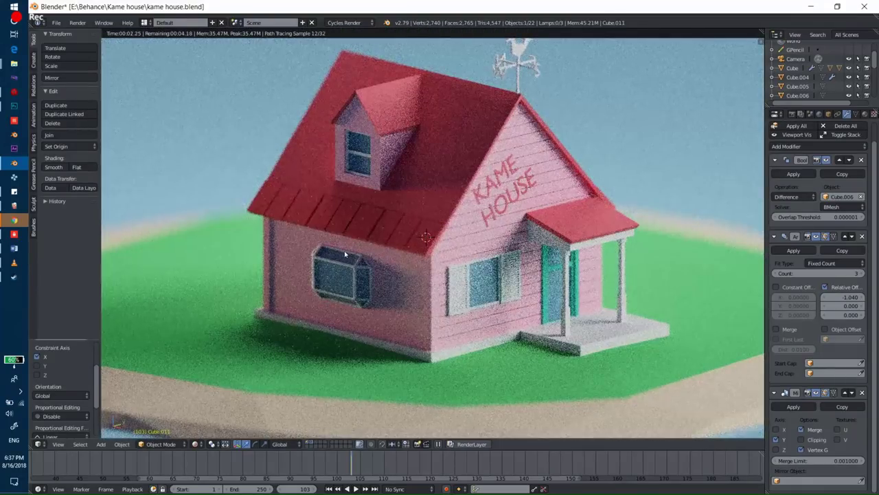
{"action": "key", "text": "Tab"}
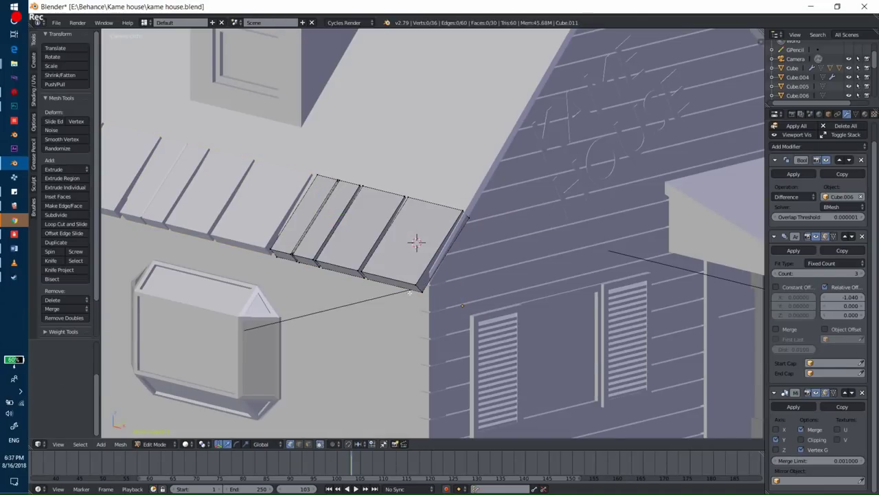
Step: Extrude the rightmost plank face upward along Z into a raised tile
{"action": "right_click", "coordinate": [415, 287]}
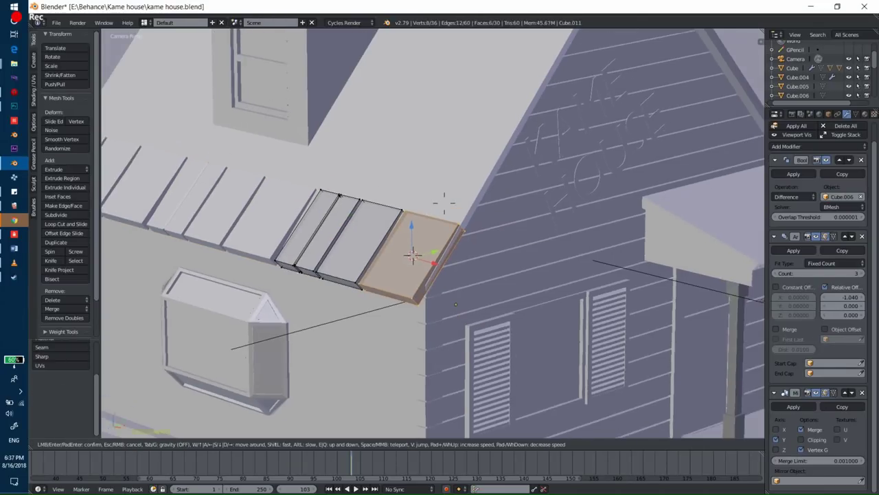
{"action": "key", "text": "e"}
{"action": "key", "text": "z"}
{"action": "right_click", "coordinate": [417, 240]}
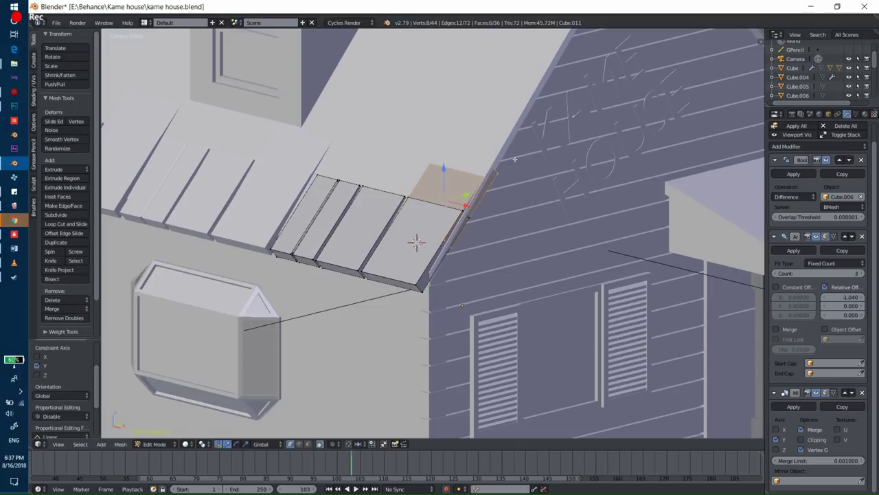
{"action": "key", "text": "g"}
{"action": "key", "text": "z"}
{"action": "left_click", "coordinate": [516, 150]}
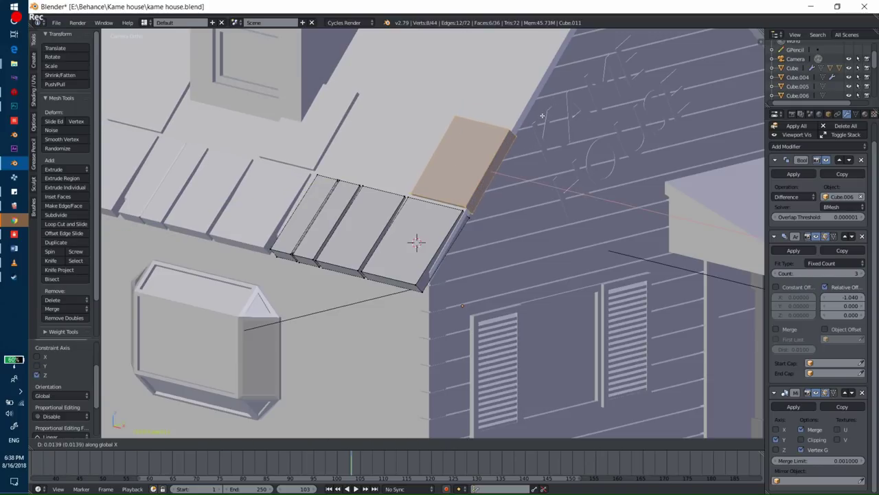
{"action": "key", "text": "y"}
Step: Duplicate the raised tile twice along X and narrow the last copy
{"action": "key", "text": "shift+d"}
{"action": "key", "text": "x"}
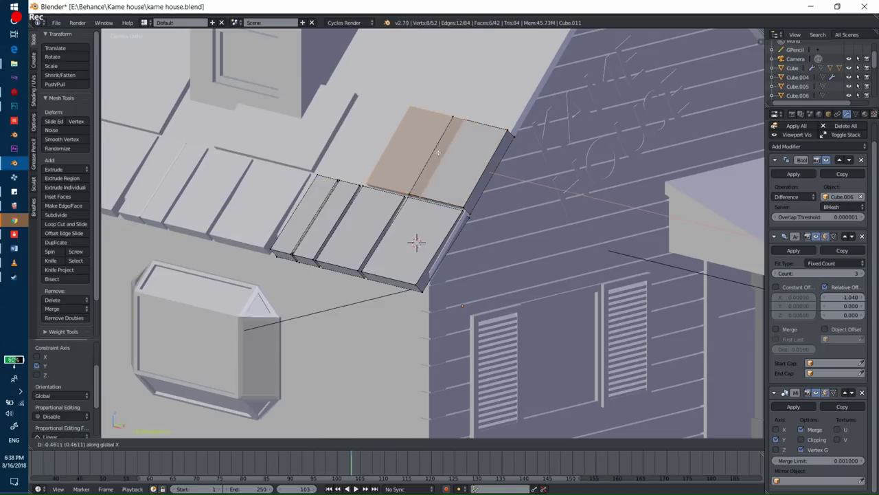
{"action": "left_click", "coordinate": [419, 147]}
{"action": "key", "text": "shift+d"}
{"action": "key", "text": "x"}
{"action": "left_click", "coordinate": [395, 148]}
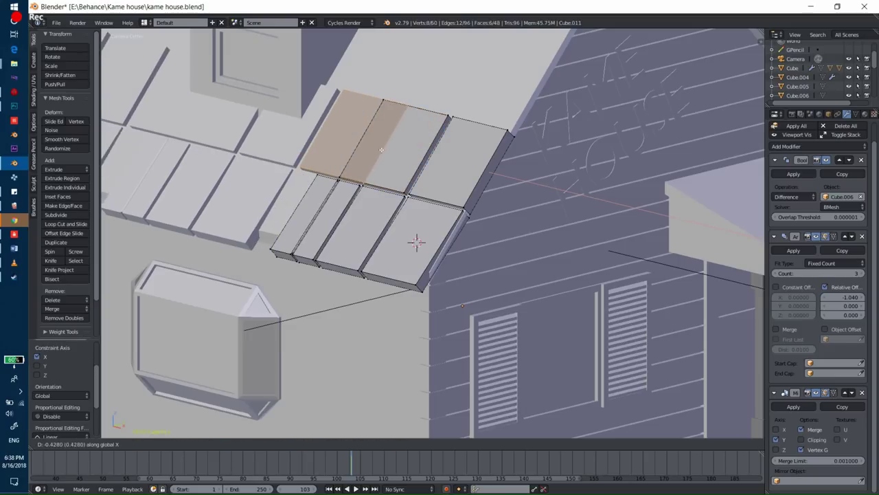
{"action": "key", "text": "s"}
{"action": "key", "text": "x"}
{"action": "left_click", "coordinate": [384, 151]}
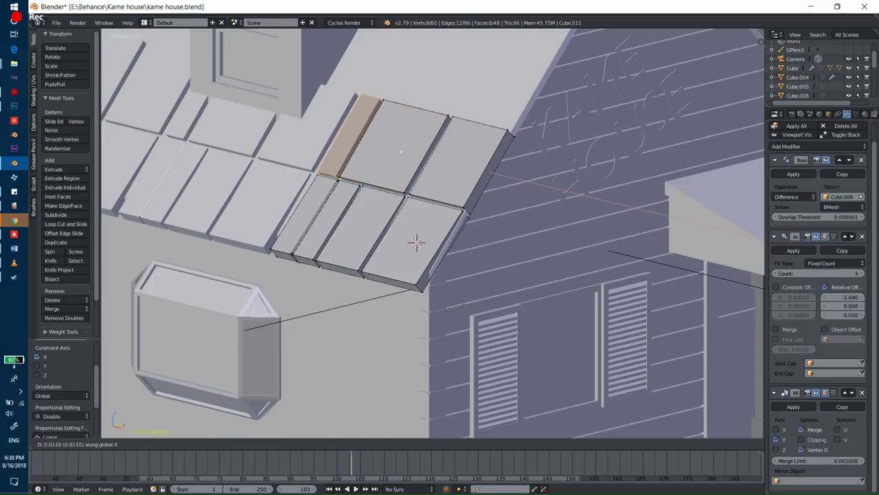
Step: Preview the tiles through the camera, then shift the tiled roof piece along Y
{"action": "key", "text": "Tab"}
{"action": "key", "text": "shift+z"}
{"action": "key", "text": "KP_0"}
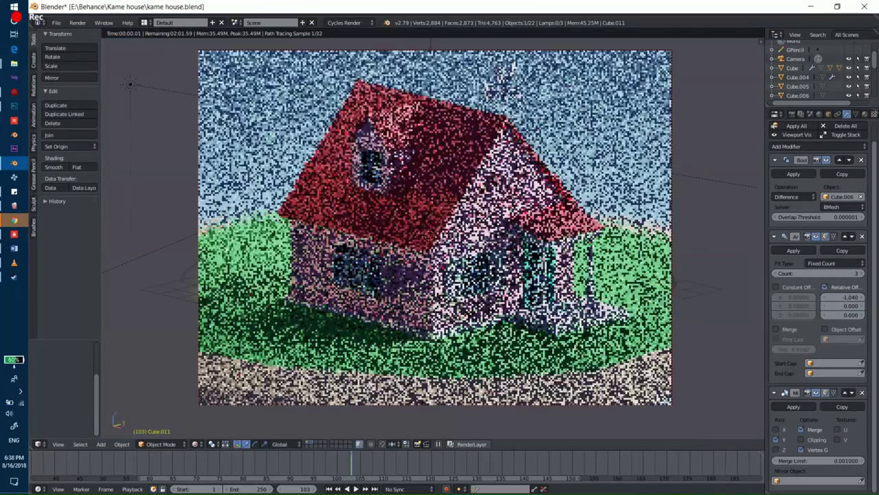
{"action": "key", "text": "shift+z"}
{"action": "key", "text": "KP_0"}
{"action": "scroll", "coordinate": [465, 221], "scroll_direction": "up", "scroll_amount": 5}
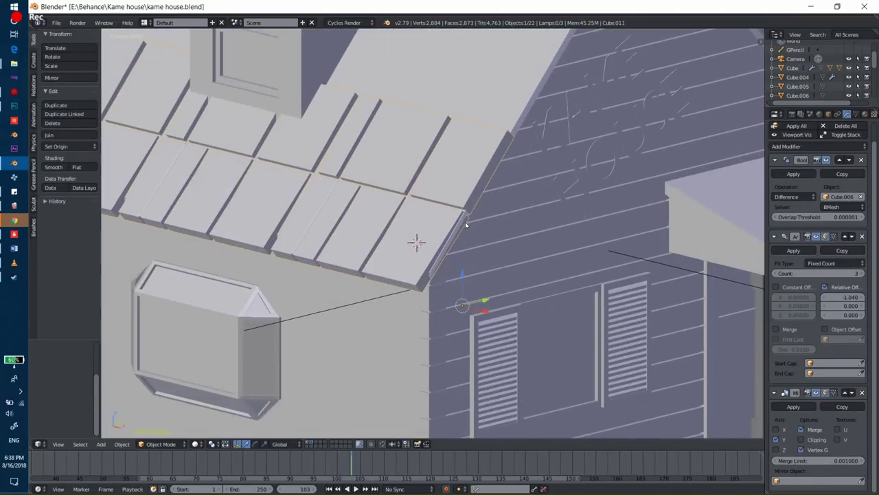
{"action": "scroll", "coordinate": [465, 221], "scroll_direction": "up", "scroll_amount": 1}
{"action": "key", "text": "g"}
{"action": "key", "text": "y"}
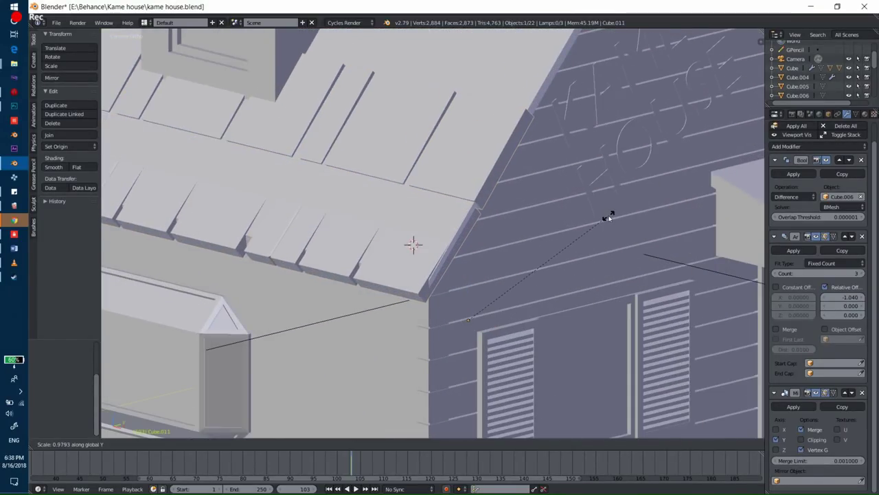
{"action": "left_click", "coordinate": [568, 226]}
Step: Shift the roof piece sideways and lower it, checking the result in the camera's rendered preview
{"action": "key", "text": "g"}
{"action": "key", "text": "x"}
{"action": "left_click", "coordinate": [586, 222]}
{"action": "key", "text": "shift+z"}
{"action": "key", "text": "KP_0"}
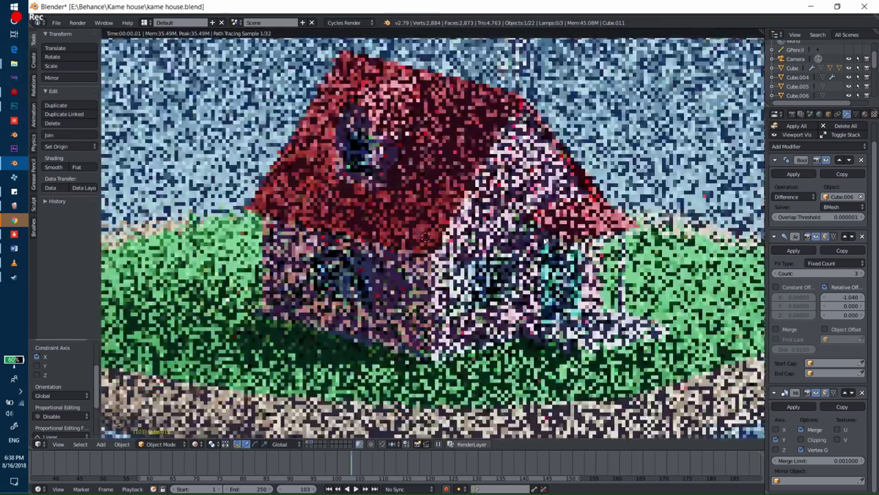
{"action": "key", "text": "shift+z"}
{"action": "key", "text": "KP_0"}
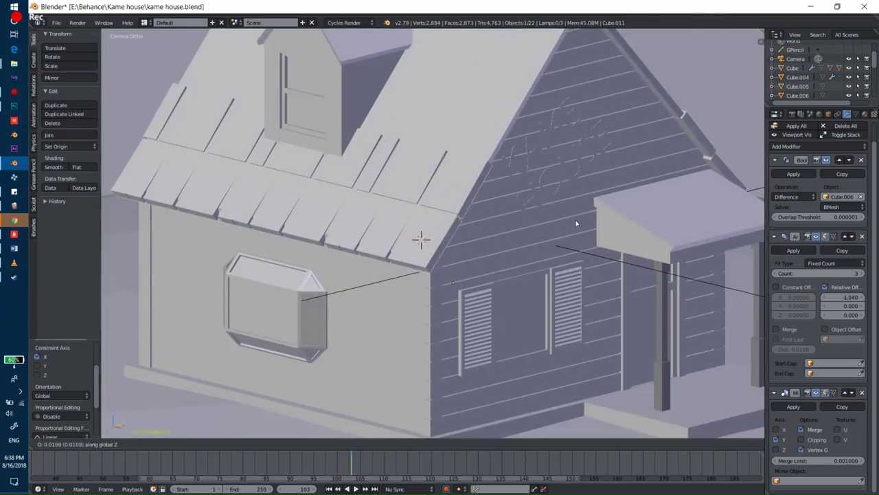
{"action": "left_click", "coordinate": [577, 226]}
{"action": "key", "text": "shift+z"}
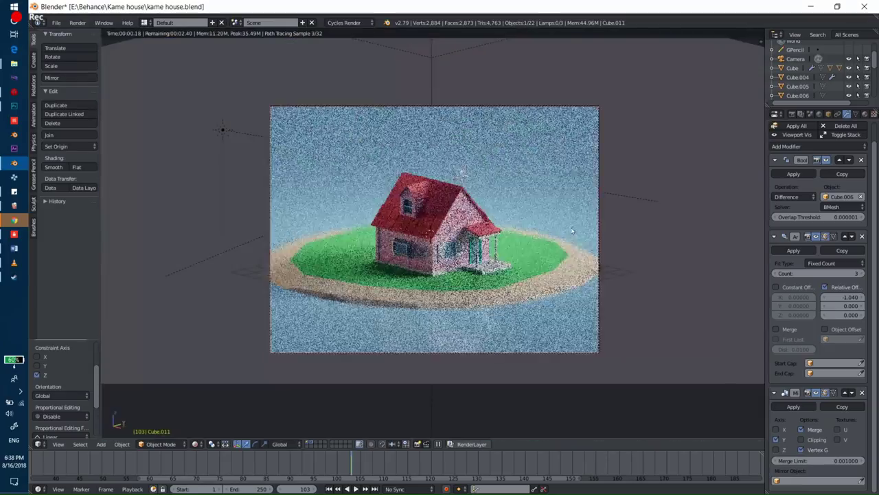
{"action": "key", "text": "shift+z"}
{"action": "key", "text": "KP_0"}
Step: Edit the roof piece mesh in a four-pane quad view with wireframe display
{"action": "key", "text": "Tab"}
{"action": "key", "text": "a"}
{"action": "scroll", "coordinate": [490, 206], "scroll_direction": "up", "scroll_amount": 1, "text": "shift"}
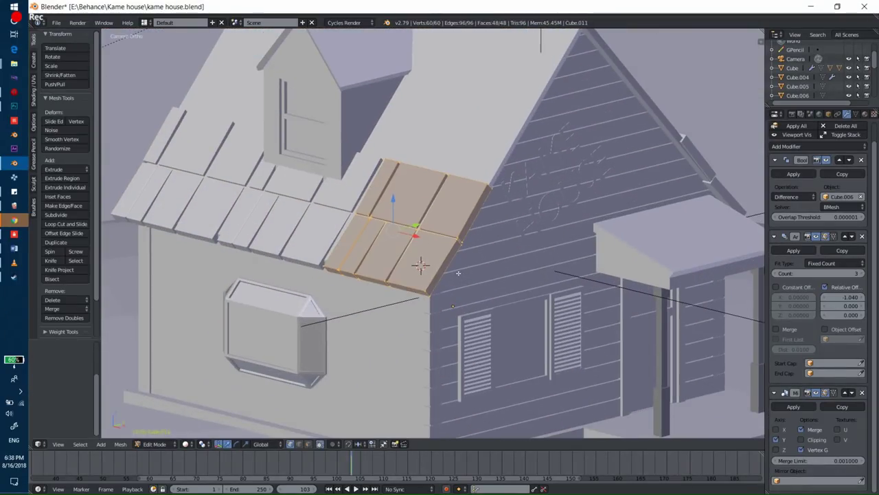
{"action": "scroll", "coordinate": [464, 255], "scroll_direction": "up", "scroll_amount": 1, "text": "shift"}
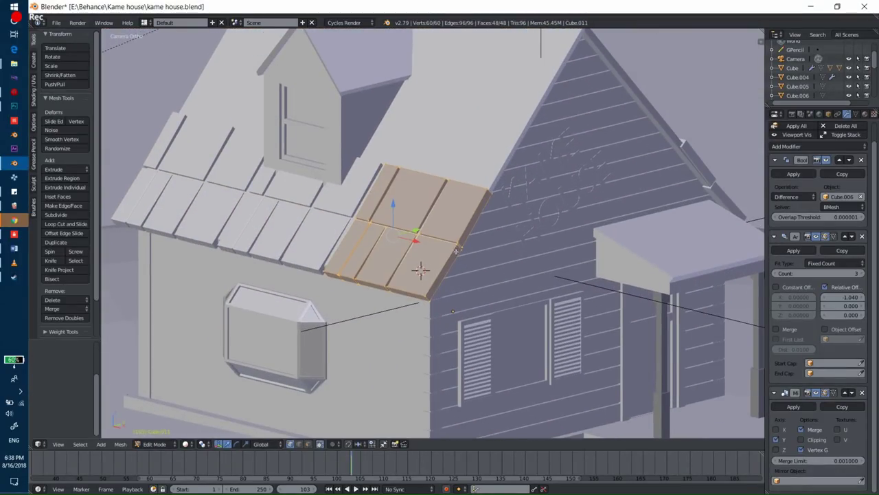
{"action": "key", "text": "ctrl+alt+q"}
{"action": "key", "text": "z"}
{"action": "scroll", "coordinate": [373, 320], "scroll_direction": "up", "scroll_amount": 1, "text": "shift"}
{"action": "scroll", "coordinate": [538, 294], "scroll_direction": "down", "scroll_amount": 2}
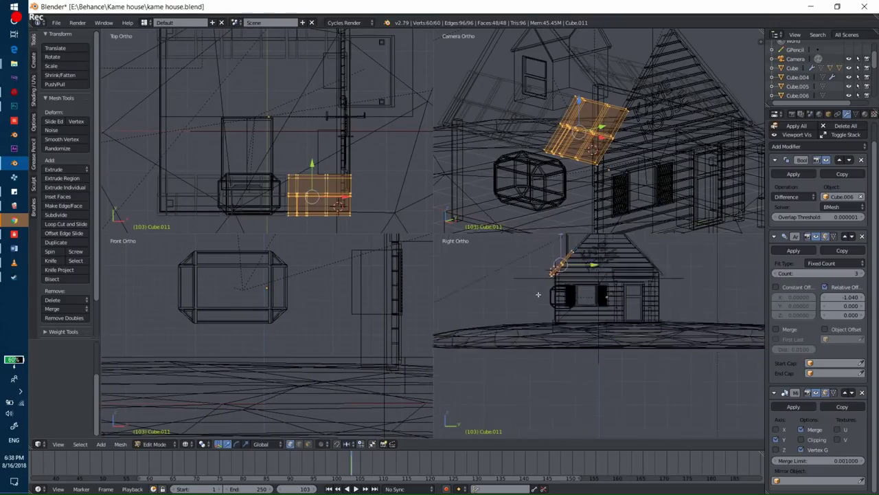
{"action": "scroll", "coordinate": [563, 309], "scroll_direction": "up", "scroll_amount": 3}
{"action": "scroll", "coordinate": [583, 320], "scroll_direction": "up", "scroll_amount": 3}
{"action": "scroll", "coordinate": [604, 327], "scroll_direction": "up", "scroll_amount": 3}
Step: Circle-select the upper strip of the roof piece and move it along the slope
{"action": "key", "text": "a"}
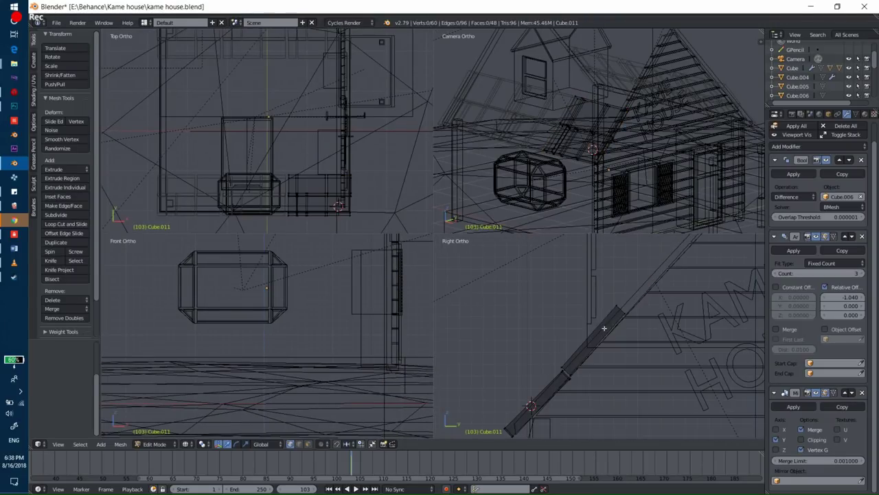
{"action": "key", "text": "c"}
{"action": "left_click_drag", "start_coordinate": [603, 327], "coordinate": [574, 361]}
{"action": "key", "text": "Escape"}
{"action": "key", "text": "g"}
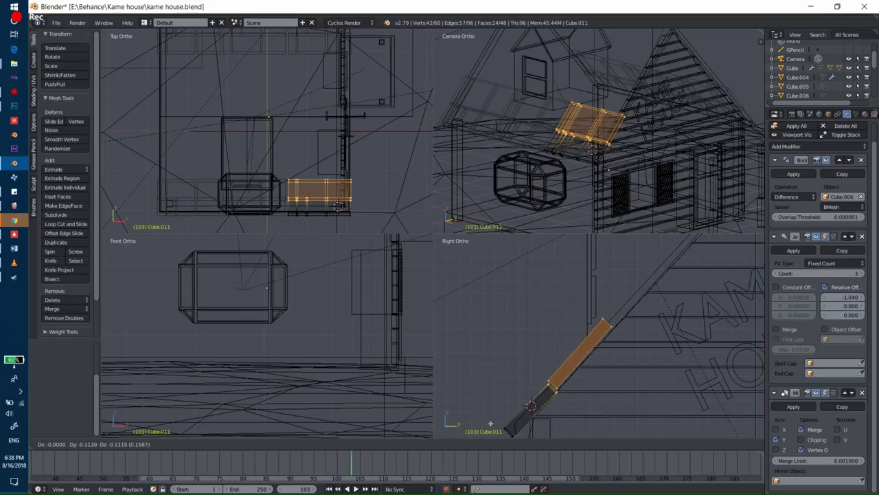
Step: Reselect the top strip and reposition it until the tiles lie flush on the roof slope
{"action": "key", "text": "Escape"}
{"action": "key", "text": "a"}
{"action": "key", "text": "c"}
{"action": "left_click", "coordinate": [607, 321]}
{"action": "key", "text": "Escape"}
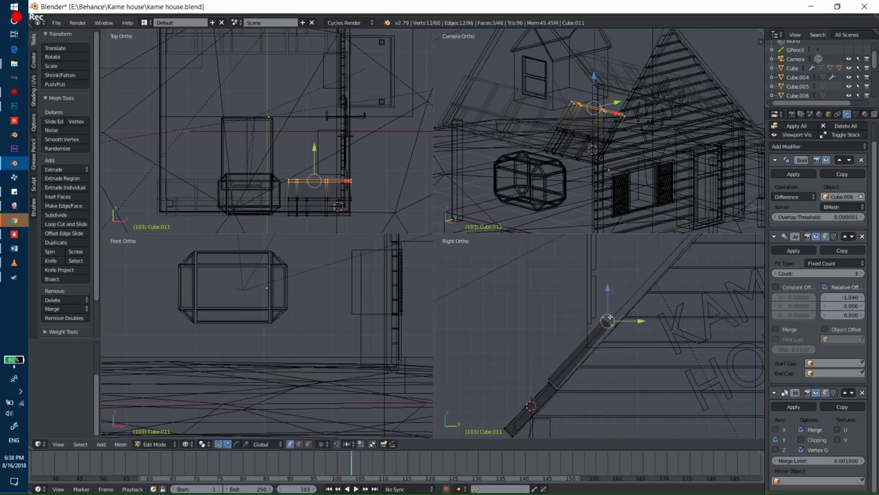
{"action": "key", "text": "g"}
{"action": "key", "text": "Escape"}
{"action": "key", "text": "c"}
{"action": "left_click", "coordinate": [624, 329]}
{"action": "key", "text": "Escape"}
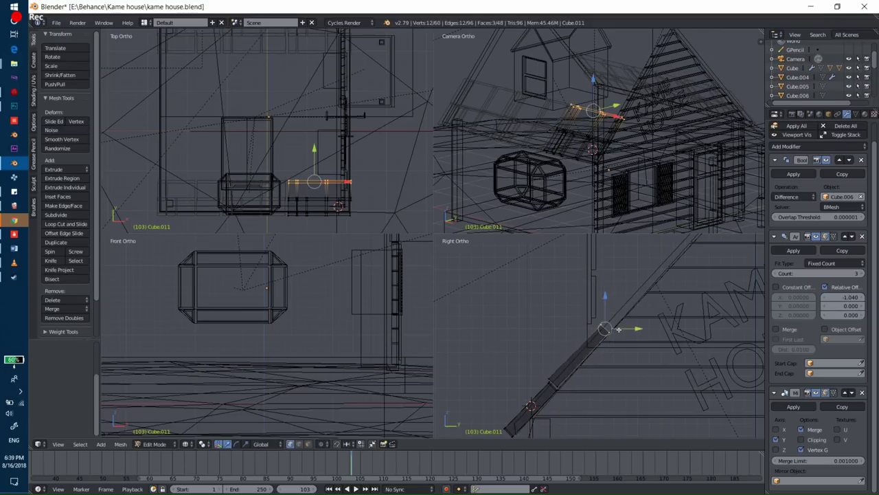
{"action": "key", "text": "g"}
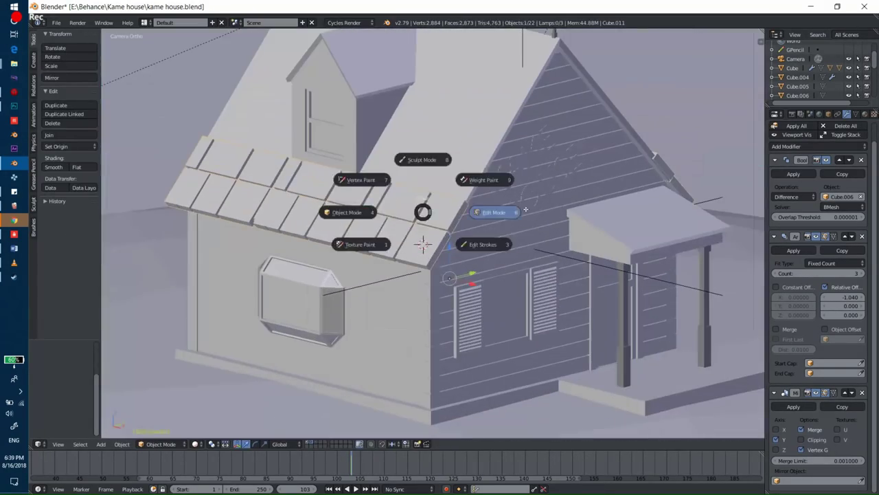
Step: Duplicate the lower-right and upper roof tiles and lift the copies upward
{"action": "left_click", "coordinate": [526, 209]}
{"action": "scroll", "coordinate": [468, 218], "scroll_direction": "up", "scroll_amount": 2}
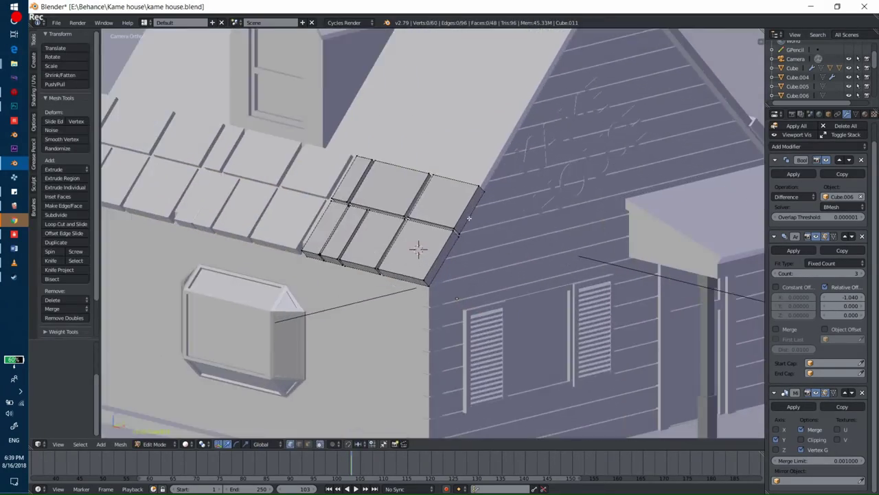
{"action": "left_click", "coordinate": [420, 237]}
{"action": "left_click", "coordinate": [388, 221], "text": "shift"}
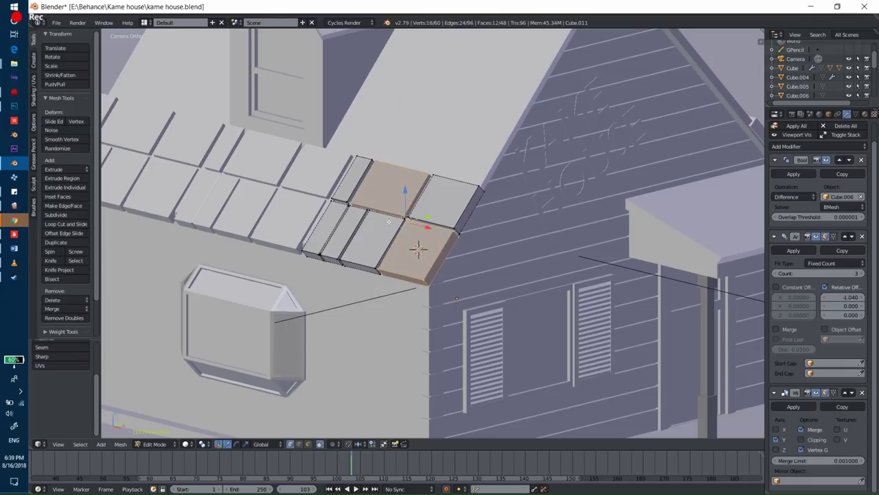
{"action": "key", "text": "shift+d"}
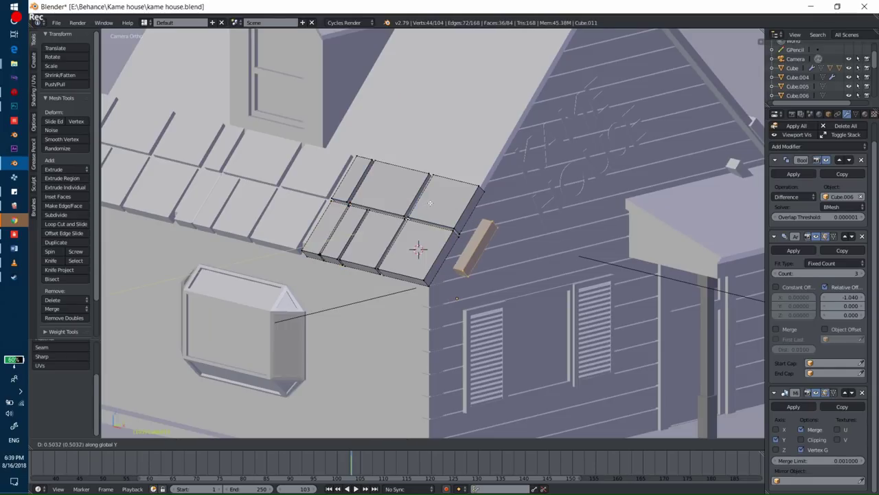
{"action": "key", "text": "z"}
{"action": "left_click", "coordinate": [552, 102]}
Step: Shift the copied tiles along Y and Z to form an upper row beside the dormer
{"action": "key", "text": "g"}
{"action": "key", "text": "y"}
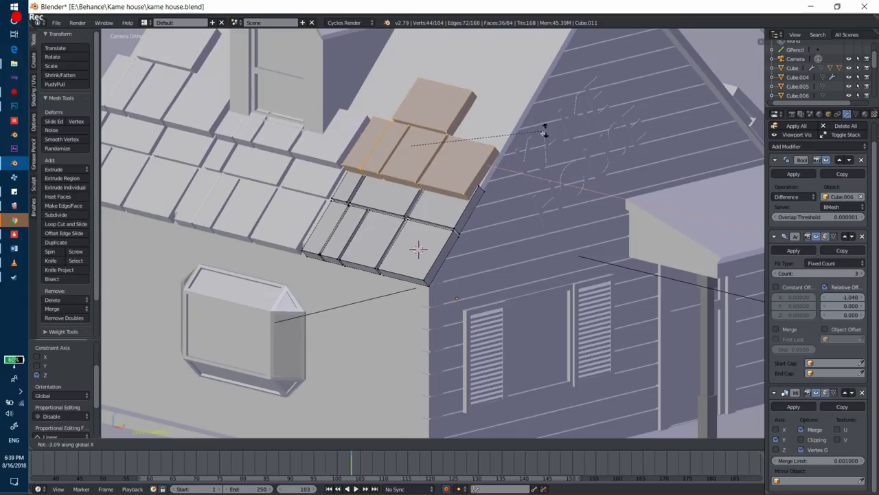
{"action": "left_click", "coordinate": [553, 113]}
{"action": "key", "text": "g"}
{"action": "key", "text": "z"}
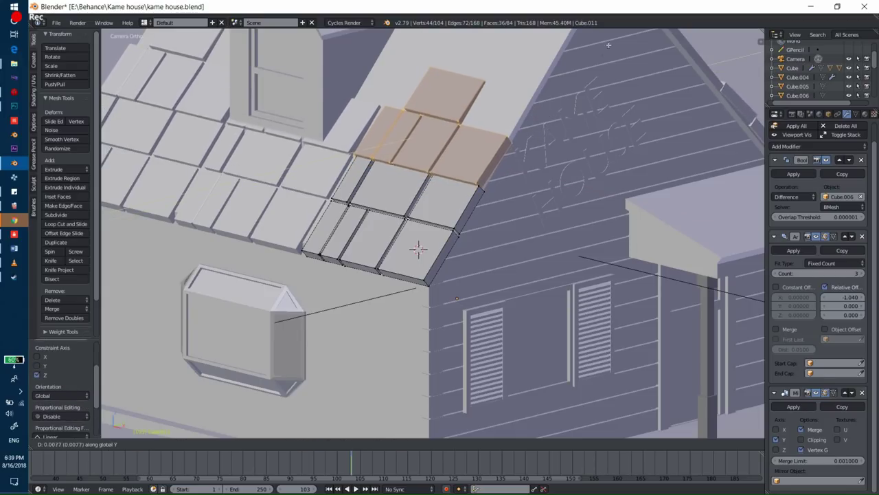
{"action": "left_click", "coordinate": [647, 131]}
{"action": "key", "text": "g"}
{"action": "key", "text": "z"}
{"action": "left_click", "coordinate": [418, 250]}
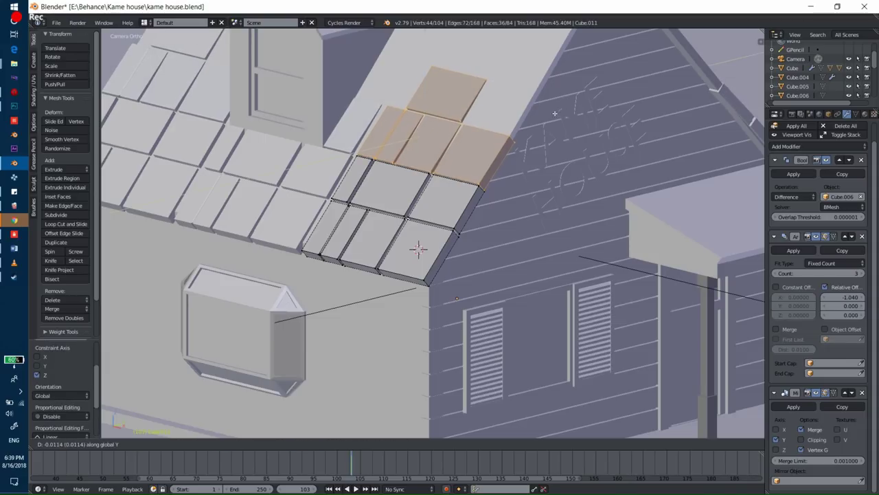
Step: Check the new tile row through the scene camera in rendered shading
{"action": "key", "text": "Tab"}
{"action": "key", "text": "KP_0"}
{"action": "key", "text": "shift+z"}
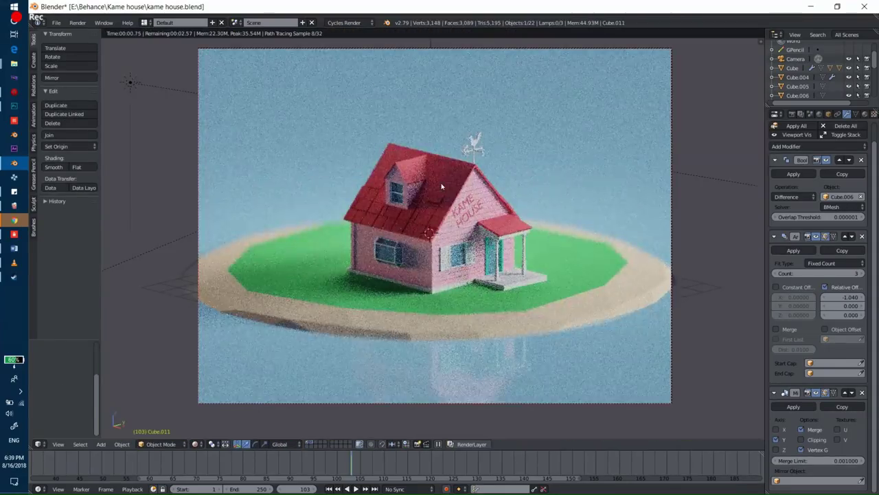
{"action": "key", "text": "shift+z"}
{"action": "scroll", "coordinate": [439, 194], "scroll_direction": "up", "scroll_amount": 3}
Step: Duplicate a roof tile block along X and scale the copy narrower in X
{"action": "key", "text": "Tab"}
{"action": "scroll", "coordinate": [416, 231], "scroll_direction": "up", "scroll_amount": 4}
{"action": "middle_click_drag", "start_coordinate": [416, 231], "coordinate": [500, 315]}
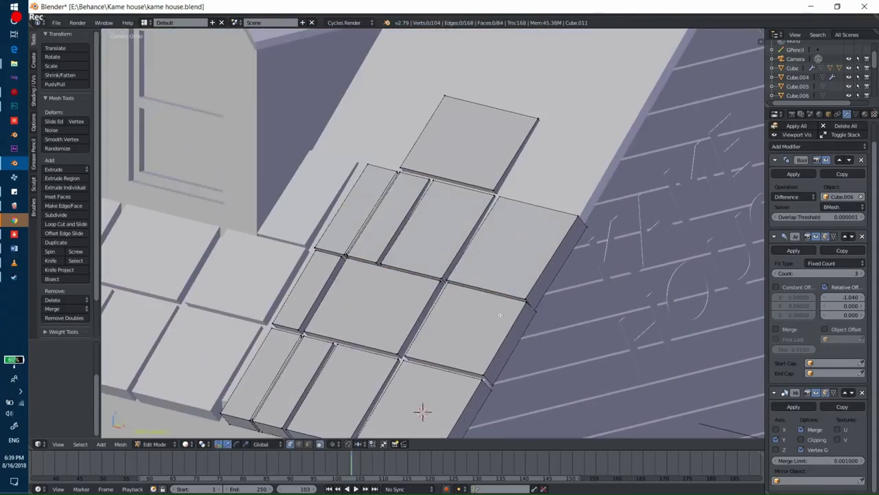
{"action": "key", "text": "l"}
{"action": "key", "text": "shift+d"}
{"action": "key", "text": "x"}
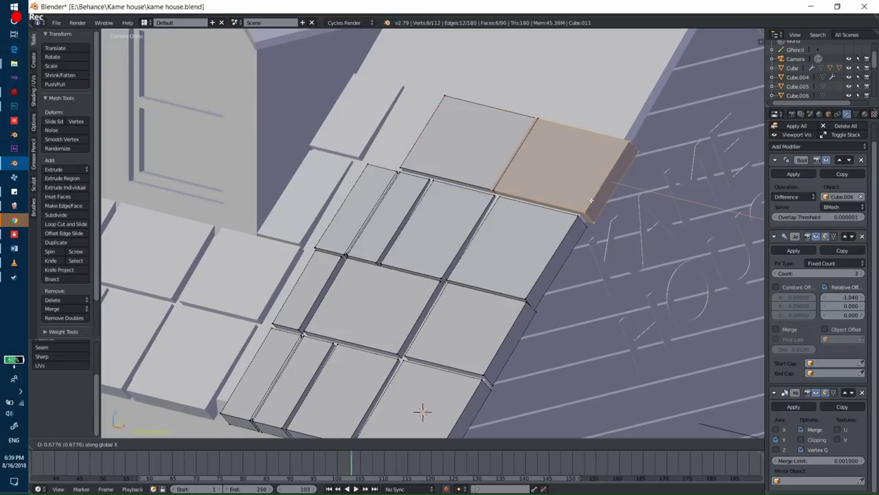
{"action": "left_click", "coordinate": [600, 199]}
{"action": "key", "text": "s"}
{"action": "key", "text": "x"}
{"action": "left_click", "coordinate": [638, 200]}
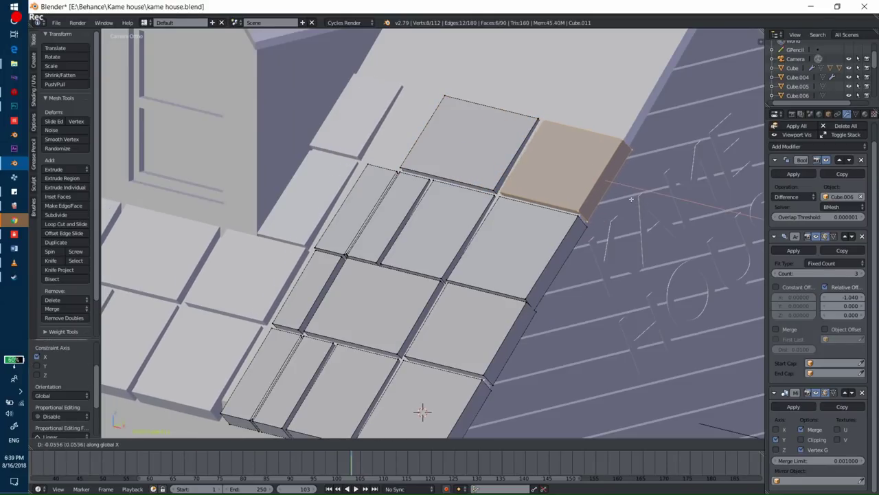
Step: Add another narrower X-scaled copy of the tile beside the others
{"action": "key", "text": "shift+d"}
{"action": "key", "text": "x"}
{"action": "left_click", "coordinate": [481, 143]}
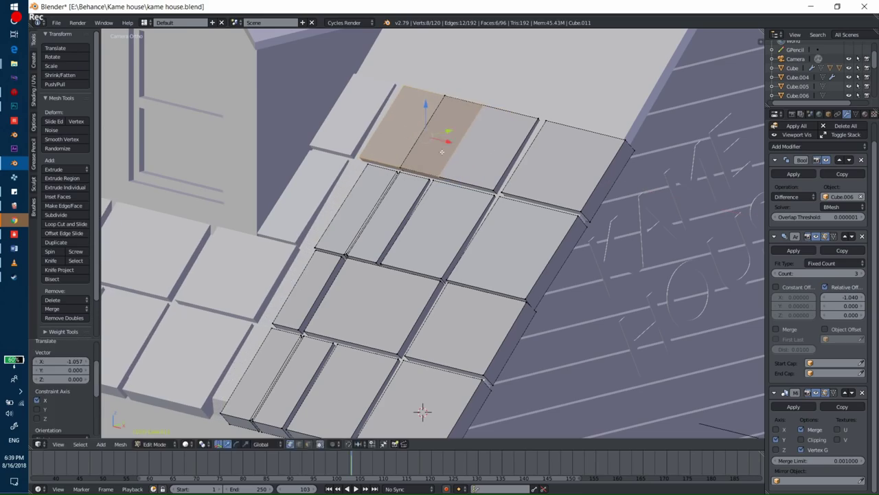
{"action": "key", "text": "s"}
{"action": "key", "text": "x"}
{"action": "left_click", "coordinate": [480, 142]}
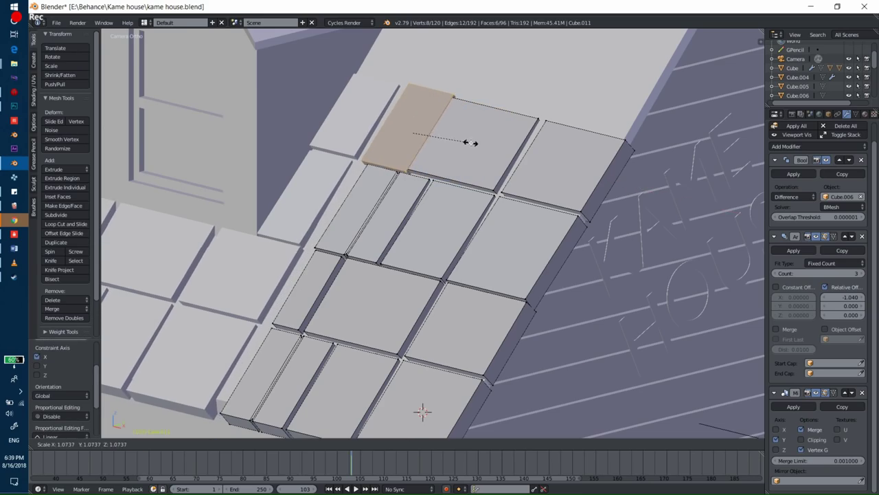
Step: Preview the house through the camera in rendered shading, then resume editing the tile mesh
{"action": "key", "text": "Tab"}
{"action": "key", "text": "shift+z"}
{"action": "key", "text": "KP_0"}
{"action": "key", "text": "shift+z"}
{"action": "key", "text": "KP_0"}
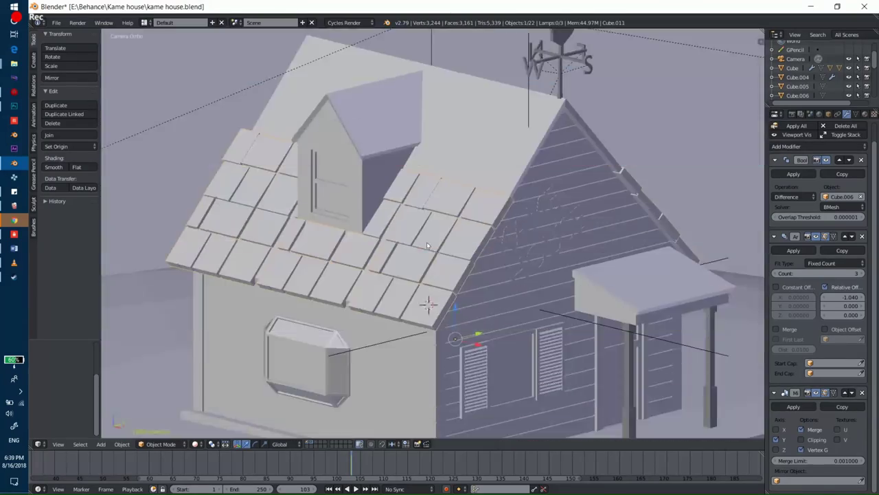
{"action": "key", "text": "Tab"}
{"action": "scroll", "coordinate": [426, 335], "scroll_direction": "down", "scroll_amount": 5}
{"action": "key", "text": "Tab"}
{"action": "key", "text": "Tab"}
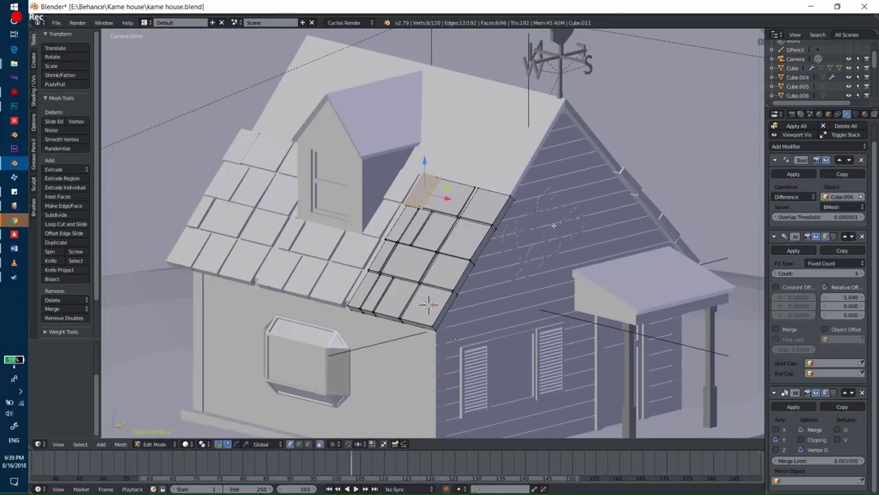
Step: Delete the Array and Boolean modifiers from the roof tile object
{"action": "left_click", "coordinate": [862, 236]}
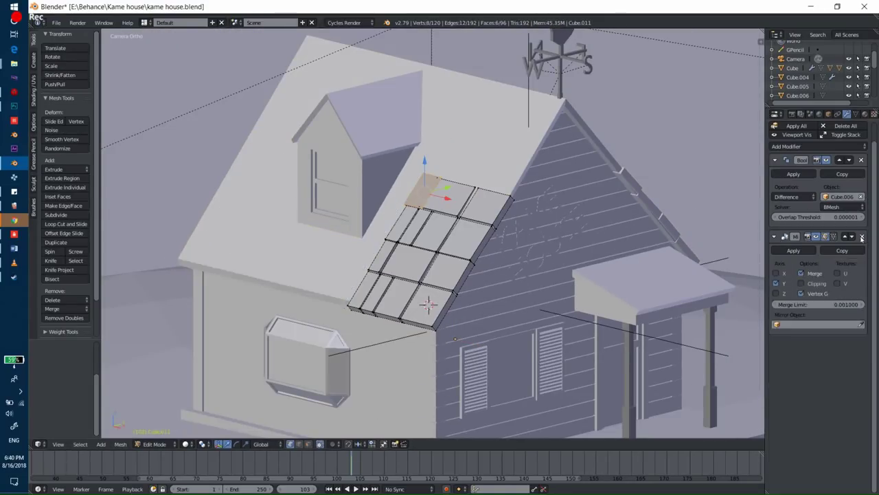
{"action": "key", "text": "Tab"}
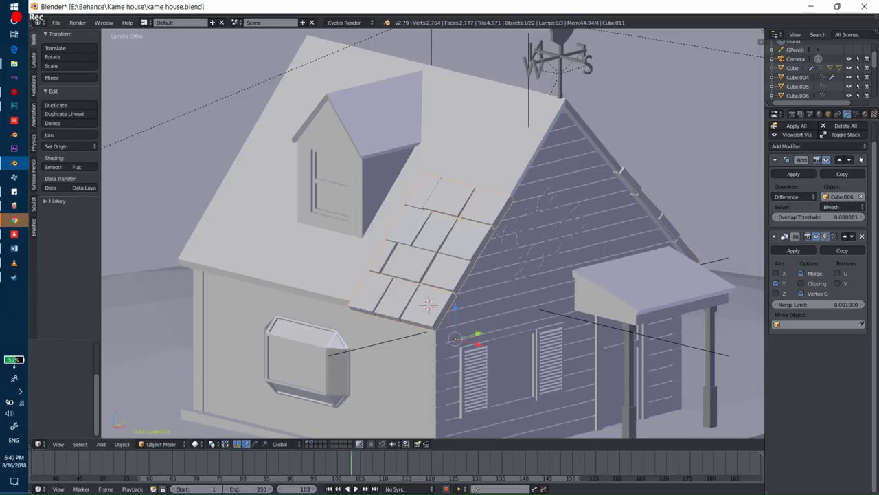
{"action": "left_click", "coordinate": [861, 160]}
{"action": "key", "text": "Tab"}
Step: Scale the selected tile faces along X and reposition the lower-left tile
{"action": "scroll", "coordinate": [426, 309], "scroll_direction": "up", "scroll_amount": 2}
{"action": "scroll", "coordinate": [426, 330], "scroll_direction": "up", "scroll_amount": 2}
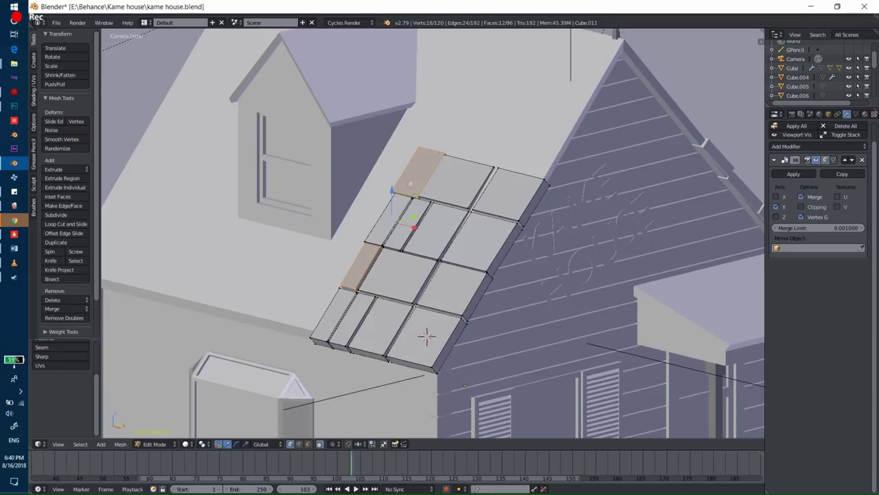
{"action": "key", "text": "s"}
{"action": "key", "text": "x"}
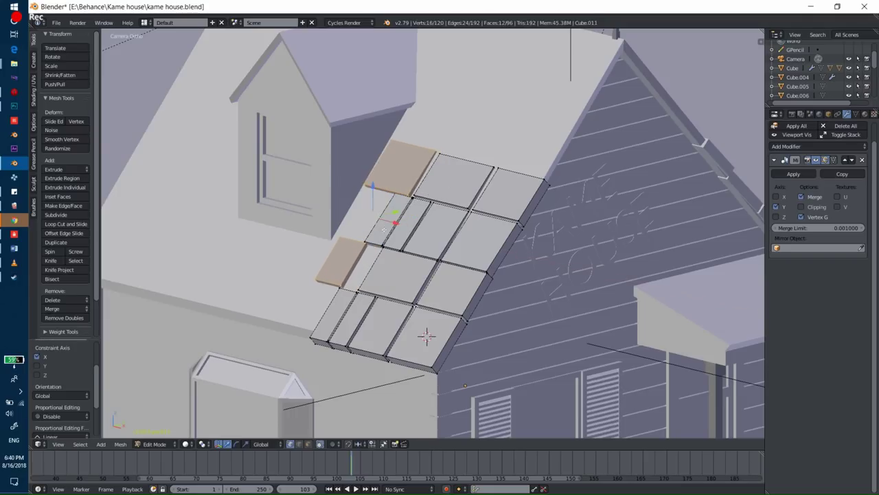
{"action": "key", "text": "a"}
{"action": "right_click", "coordinate": [316, 276]}
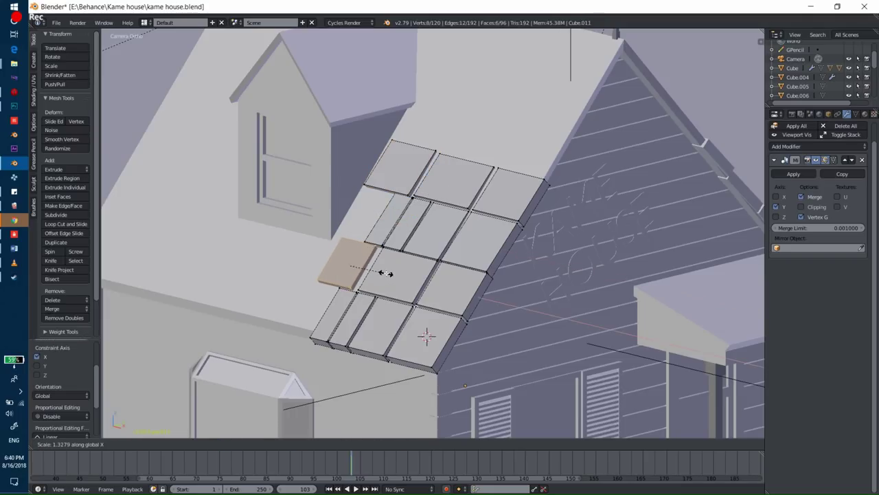
{"action": "left_click", "coordinate": [382, 274]}
Step: Place a copy of all tiles 1.630 to the left along X and nudge it into alignment
{"action": "key", "text": "a"}
{"action": "key", "text": "g"}
{"action": "key", "text": "x"}
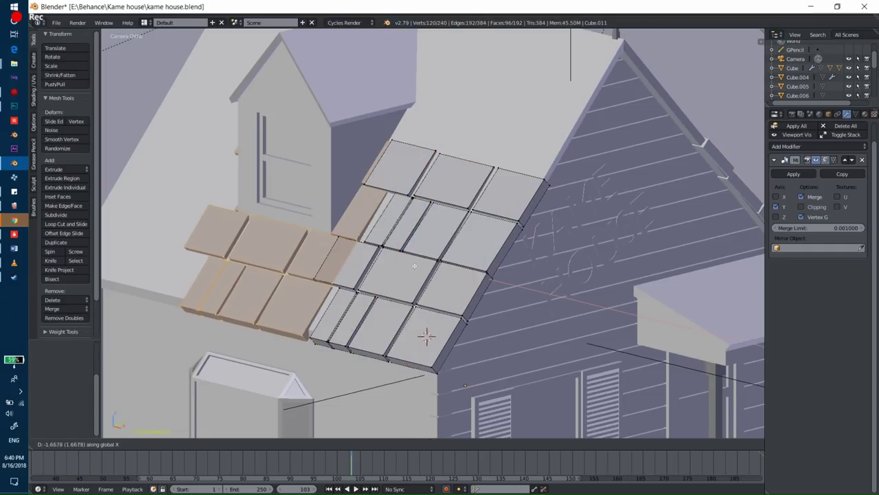
{"action": "left_click", "coordinate": [416, 266]}
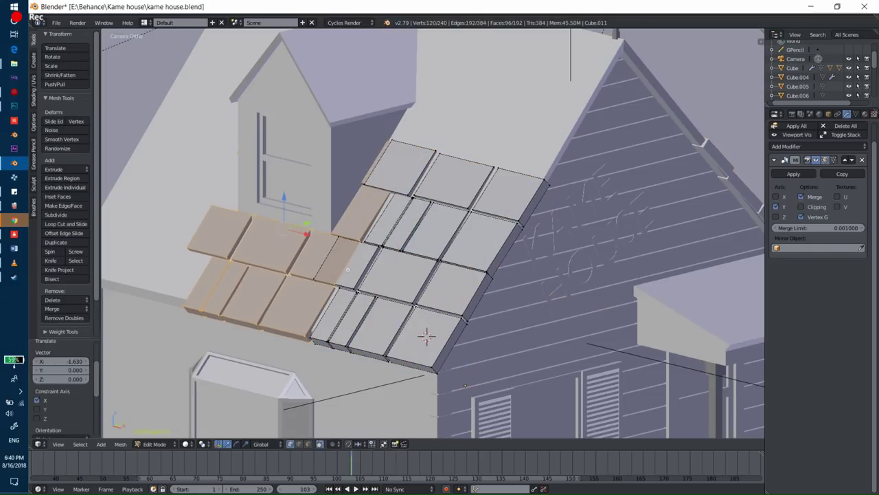
{"action": "key", "text": "g"}
{"action": "key", "text": "x"}
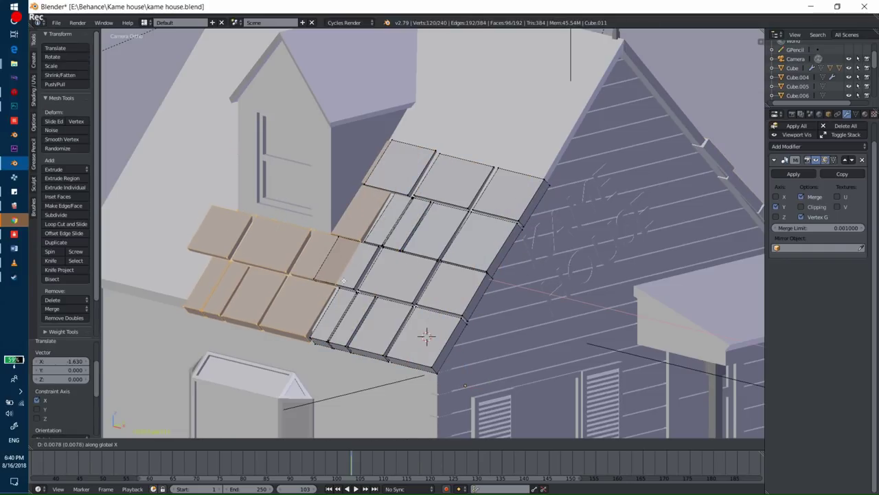
{"action": "left_click", "coordinate": [344, 280]}
{"action": "scroll", "coordinate": [343, 280], "scroll_direction": "up", "scroll_amount": 4}
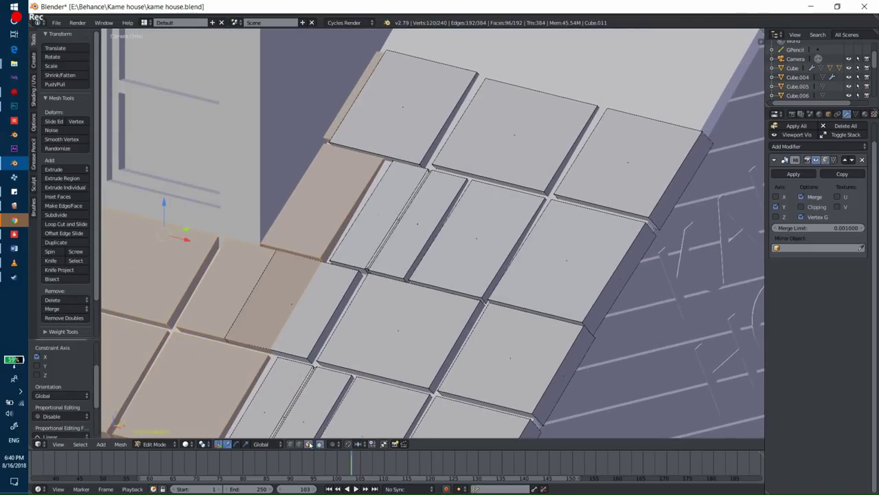
{"action": "left_click", "coordinate": [309, 443]}
Step: Shift a thin tile face along X and bridge it with the opposite face into a solid bar
{"action": "right_click", "coordinate": [295, 313]}
{"action": "key", "text": "g"}
{"action": "key", "text": "x"}
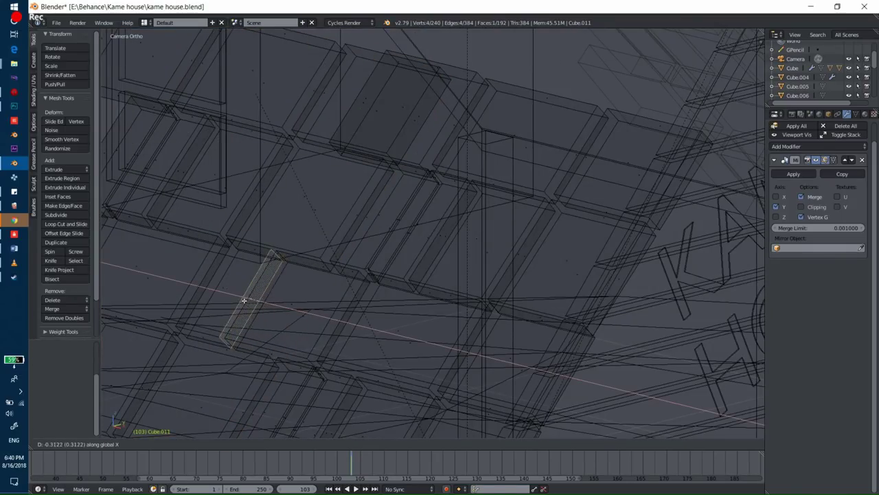
{"action": "left_click", "coordinate": [241, 301]}
{"action": "right_click", "coordinate": [254, 313], "text": "shift"}
{"action": "key", "text": "w"}
{"action": "left_click", "coordinate": [254, 310]}
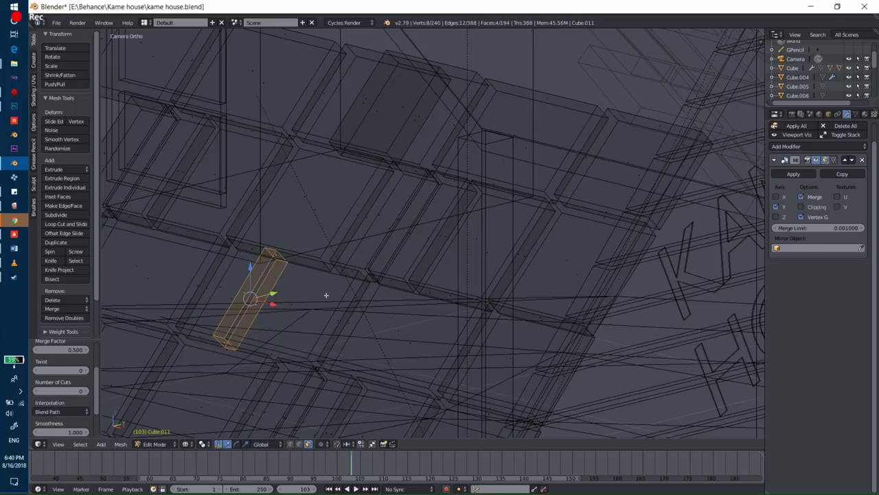
Step: Move a face near the top along X and try rotating the edge between two faces
{"action": "right_click", "coordinate": [364, 110]}
{"action": "key", "text": "g"}
{"action": "key", "text": "x"}
{"action": "left_click", "coordinate": [343, 96]}
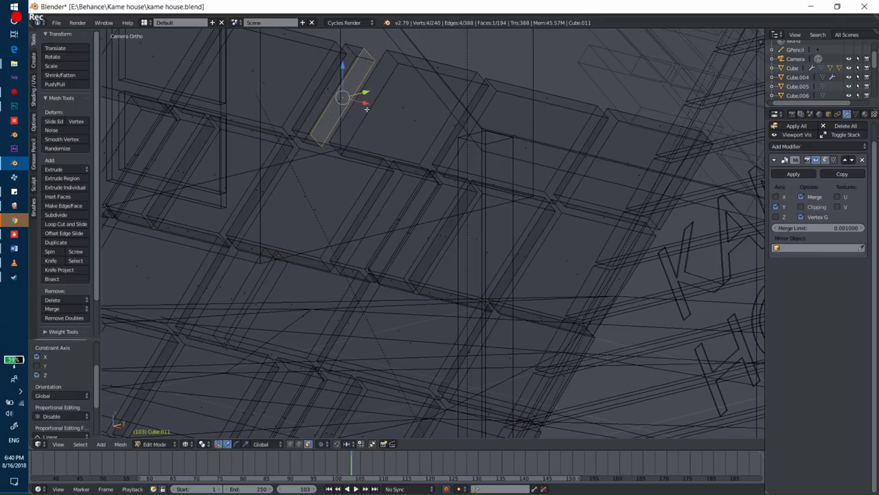
{"action": "right_click", "coordinate": [367, 109], "text": "shift"}
{"action": "key", "text": "ctrl+e"}
{"action": "left_click", "coordinate": [340, 176]}
{"action": "key", "text": "w"}
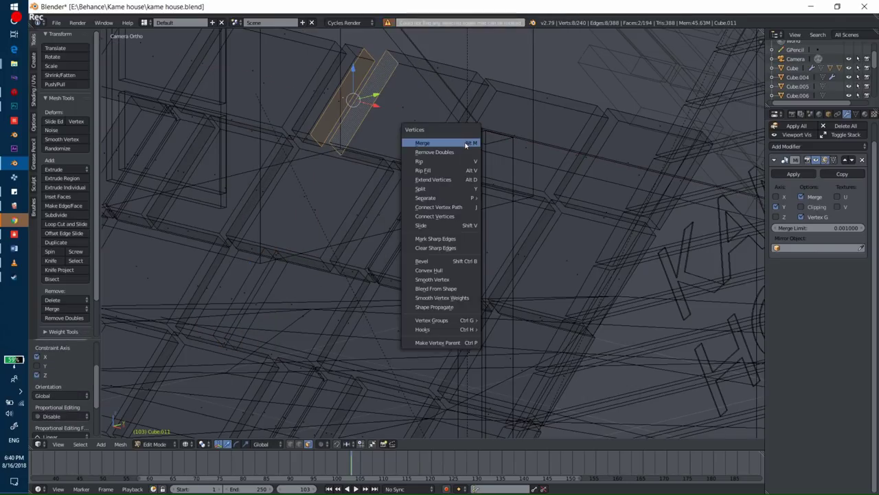
{"action": "key", "text": "Escape"}
{"action": "key", "text": "ctrl+e"}
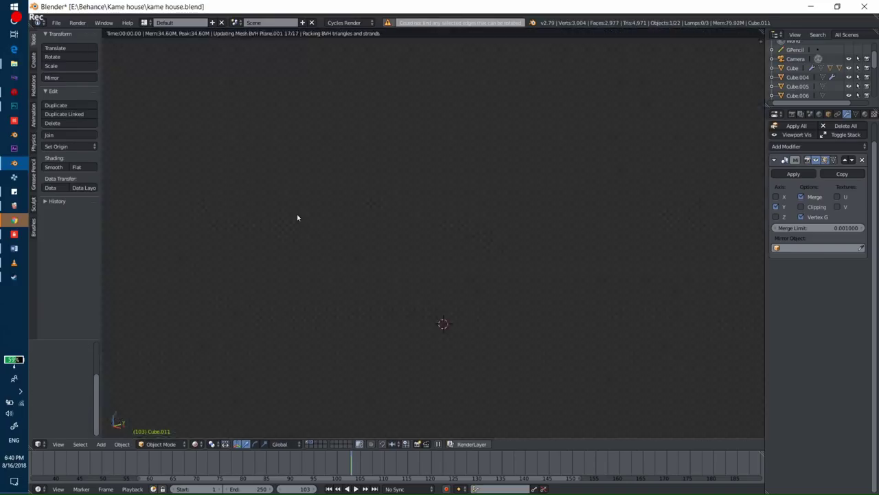
Step: Duplicate seven roof tiles and mirror the copy (scale X -1) onto the left roof side
{"action": "key", "text": "Tab"}
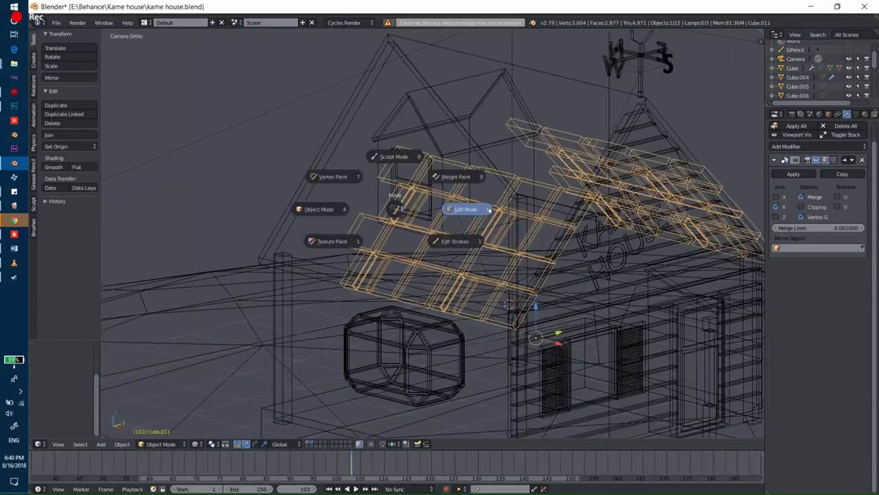
{"action": "scroll", "coordinate": [379, 201], "scroll_direction": "up", "scroll_amount": 5}
{"action": "key", "text": "z"}
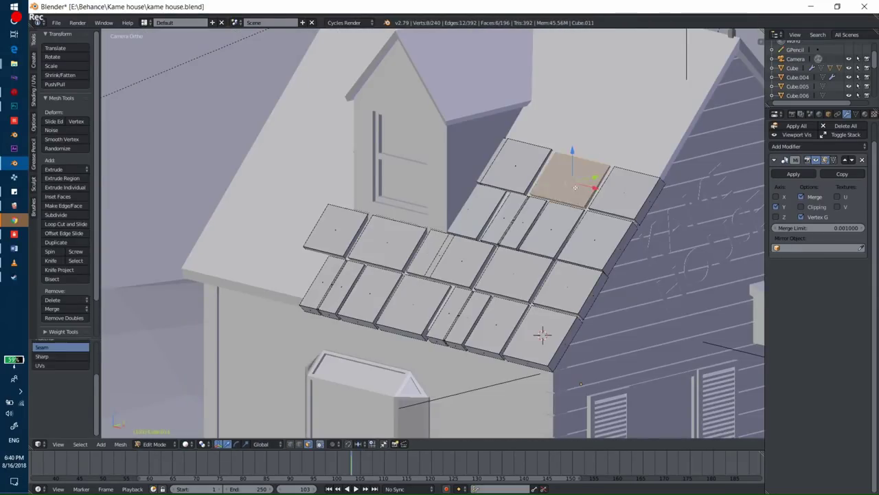
{"action": "key", "text": "l"}
{"action": "key", "text": "l"}
{"action": "key", "text": "l"}
{"action": "key", "text": "l"}
{"action": "key", "text": "l"}
{"action": "key", "text": "l"}
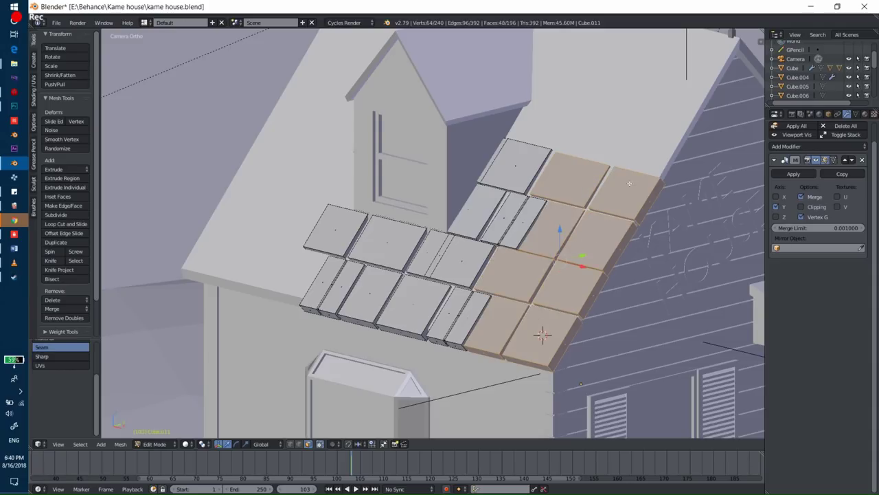
{"action": "key", "text": "shift+d"}
{"action": "key", "text": "x"}
{"action": "left_click", "coordinate": [325, 177]}
{"action": "type", "text": "sx-1"}
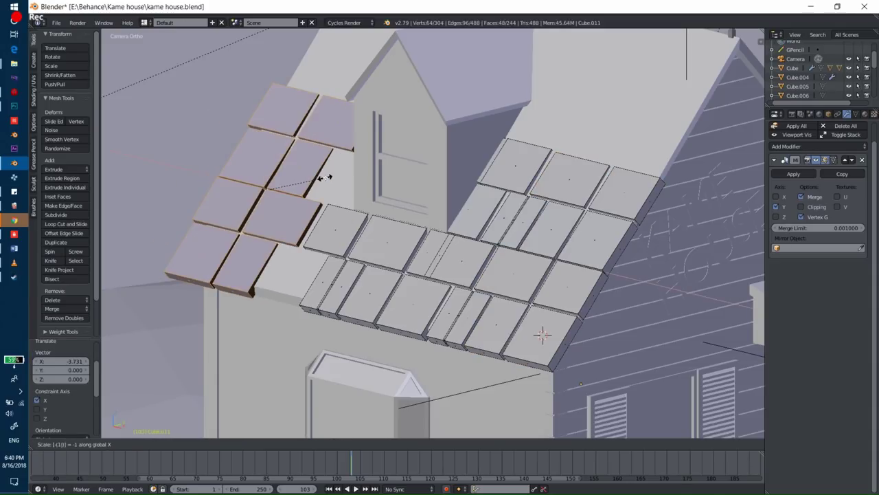
{"action": "key", "text": "Return"}
Step: In wireframe view, move one thin tile face along X into line with the others
{"action": "scroll", "coordinate": [327, 185], "scroll_direction": "up", "scroll_amount": 1}
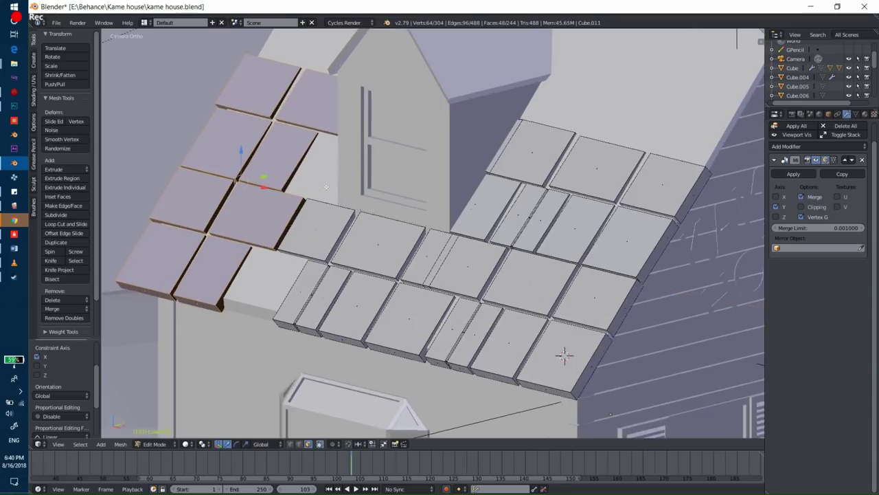
{"action": "key", "text": "z"}
{"action": "right_click", "coordinate": [306, 168]}
{"action": "key", "text": "g"}
{"action": "key", "text": "x"}
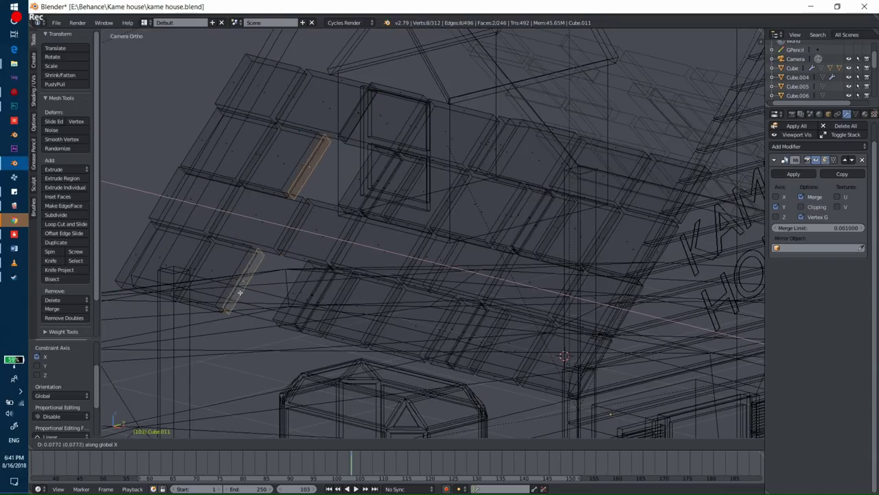
{"action": "left_click", "coordinate": [244, 283]}
{"action": "key", "text": "Tab"}
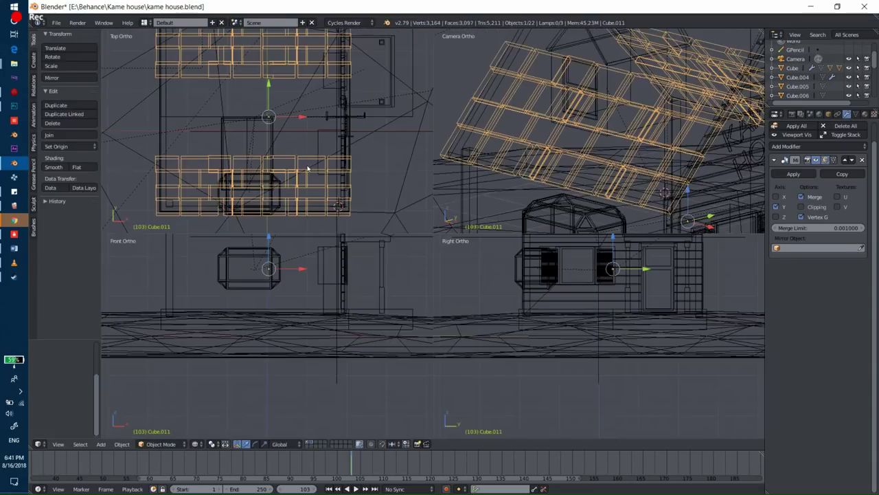
{"action": "key", "text": "z"}
Step: Slide the selected tile faces sideways along X and check the red roof in rendered shading
{"action": "key", "text": "Tab"}
{"action": "key", "text": "g"}
{"action": "key", "text": "x"}
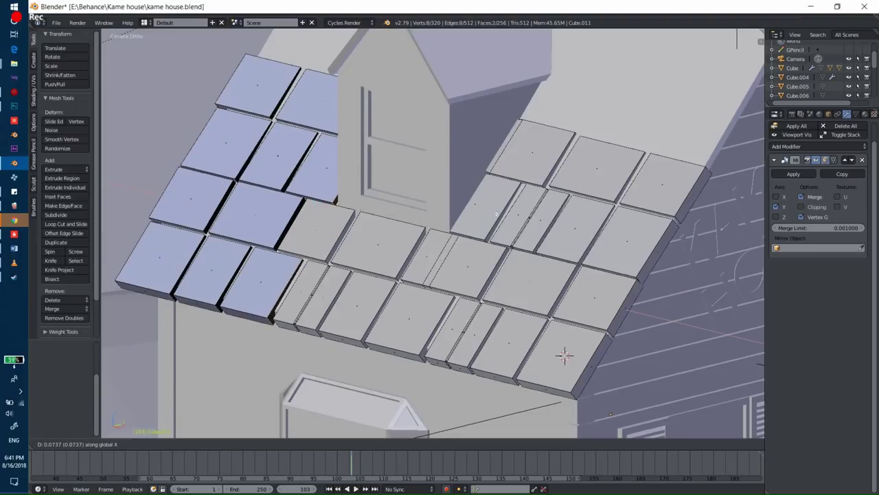
{"action": "left_click", "coordinate": [496, 214]}
{"action": "key", "text": "Tab"}
{"action": "key", "text": "shift+z"}
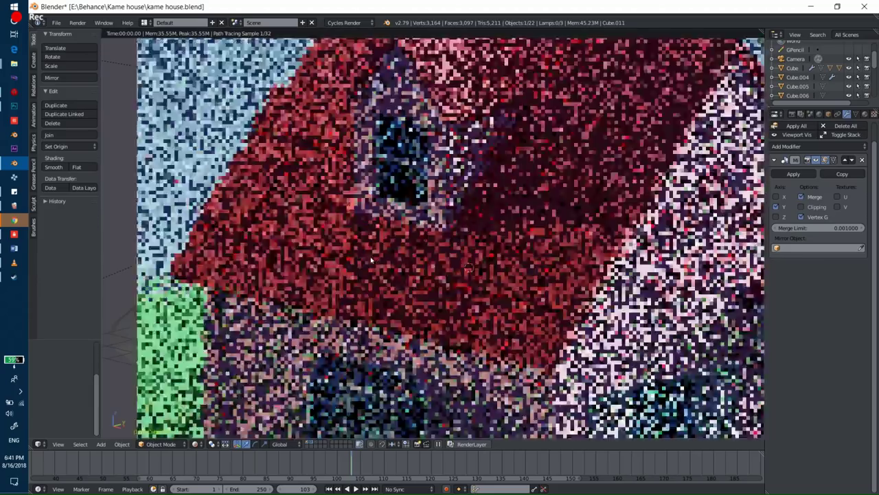
{"action": "key", "text": "shift+z"}
Step: Select the ridge and upper-left tiles, move them along Y, and scale them wider along X
{"action": "key", "text": "Tab"}
{"action": "scroll", "coordinate": [525, 314], "scroll_direction": "up", "scroll_amount": 5}
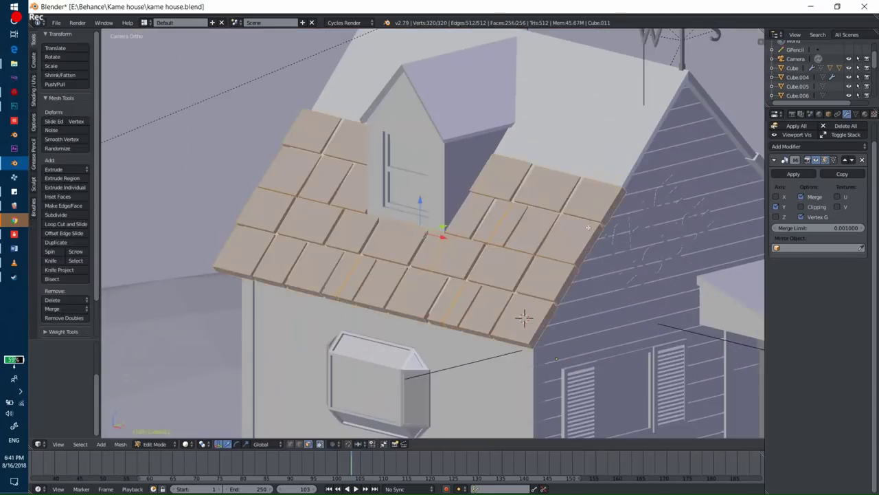
{"action": "scroll", "coordinate": [515, 221], "scroll_direction": "up", "scroll_amount": 2}
{"action": "key", "text": "l"}
{"action": "key", "text": "l"}
{"action": "key", "text": "l"}
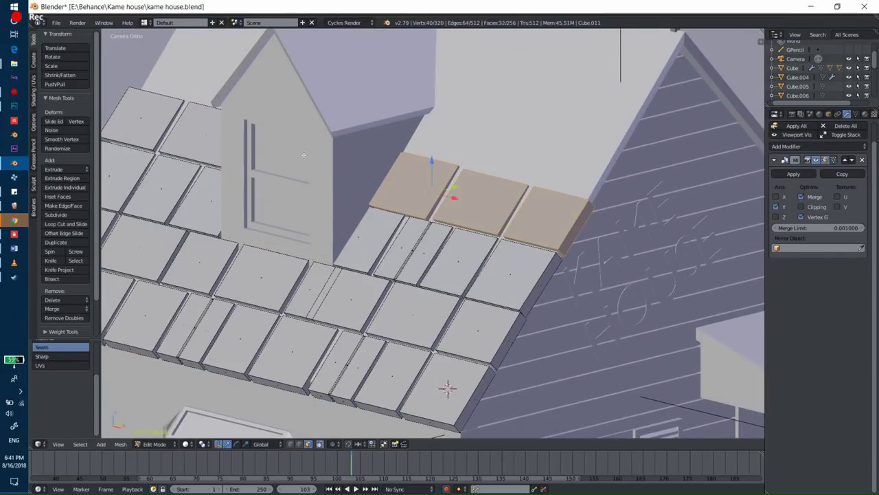
{"action": "key", "text": "l"}
{"action": "key", "text": "l"}
{"action": "key", "text": "g"}
{"action": "key", "text": "y"}
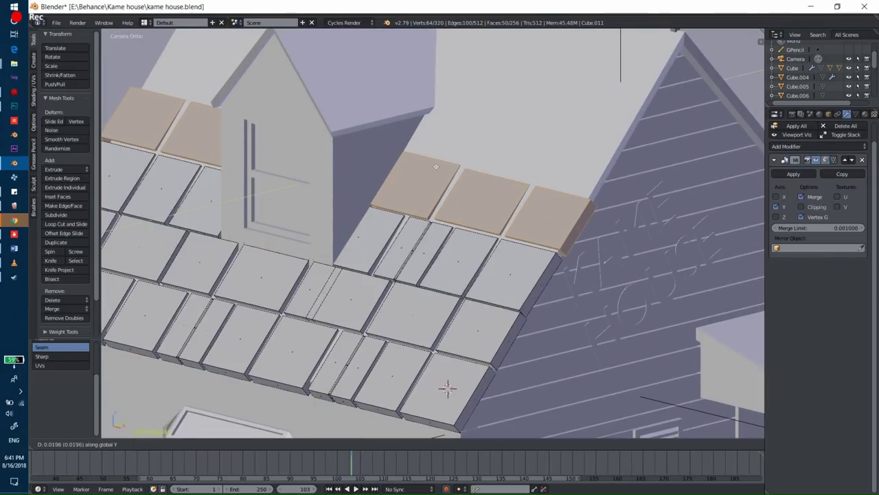
{"action": "left_click", "coordinate": [435, 166]}
{"action": "key", "text": "s"}
{"action": "key", "text": "x"}
{"action": "key", "text": "x"}
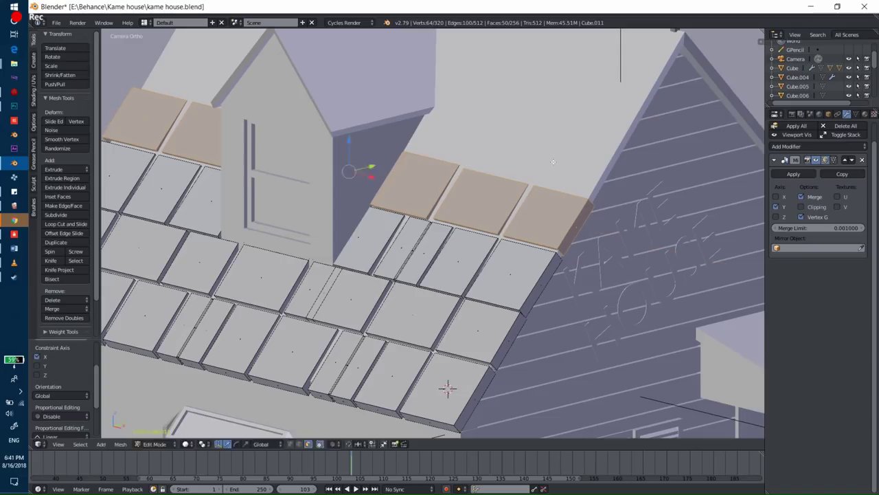
{"action": "left_click", "coordinate": [476, 212]}
{"action": "scroll", "coordinate": [476, 213], "scroll_direction": "down", "scroll_amount": 3}
Step: Select the top tile rows, duplicate them, and lift the copies onto the upper roof
{"action": "key", "text": "a"}
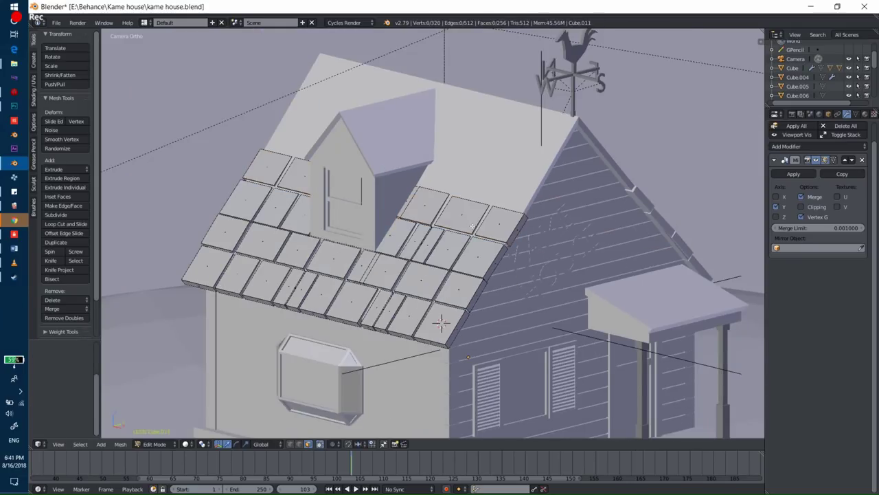
{"action": "key", "text": "ctrl+z"}
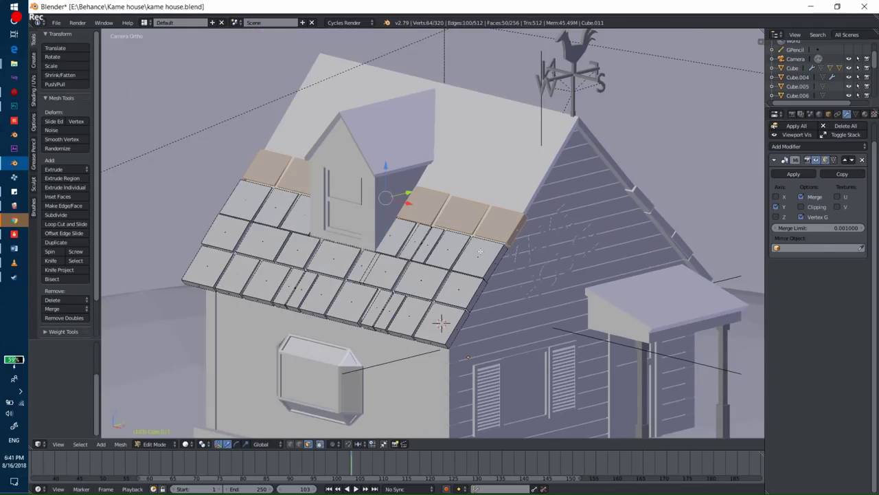
{"action": "key", "text": "l"}
{"action": "key", "text": "l"}
{"action": "key", "text": "l"}
{"action": "key", "text": "l"}
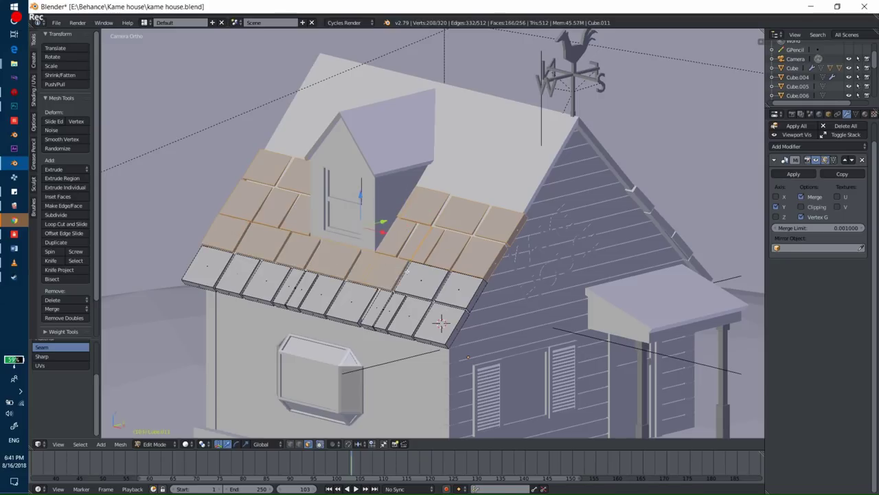
{"action": "key", "text": "l"}
{"action": "key", "text": "shift+d"}
{"action": "key", "text": "z"}
{"action": "key", "text": "y"}
{"action": "left_click", "coordinate": [472, 228]}
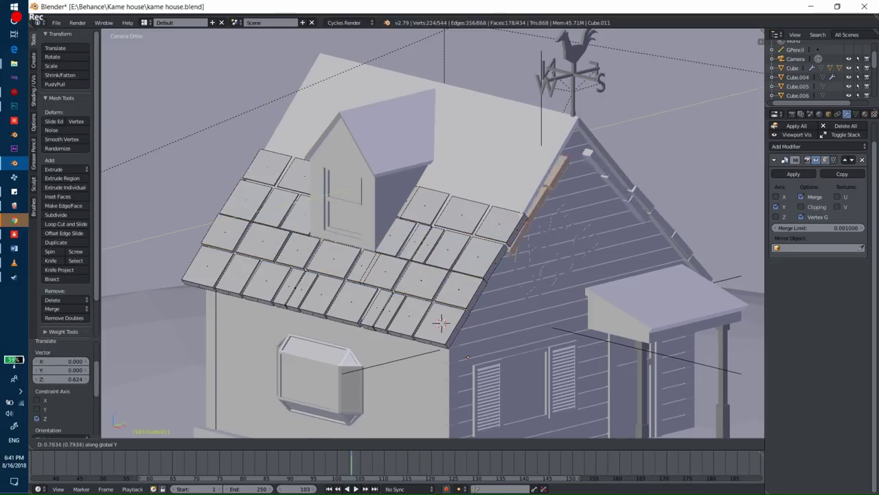
{"action": "key", "text": "g"}
{"action": "key", "text": "z"}
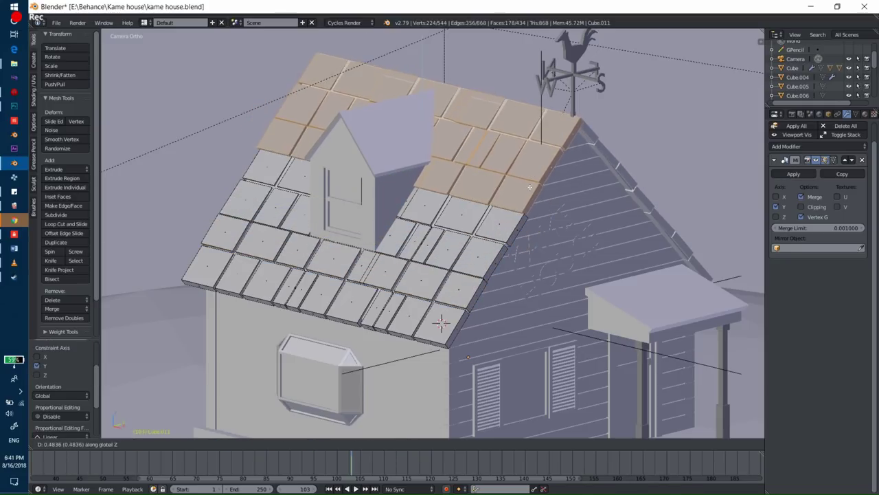
{"action": "left_click", "coordinate": [529, 189]}
Step: Nudge the duplicated tiles vertically and along Y to refine their position
{"action": "key", "text": "g"}
{"action": "key", "text": "z"}
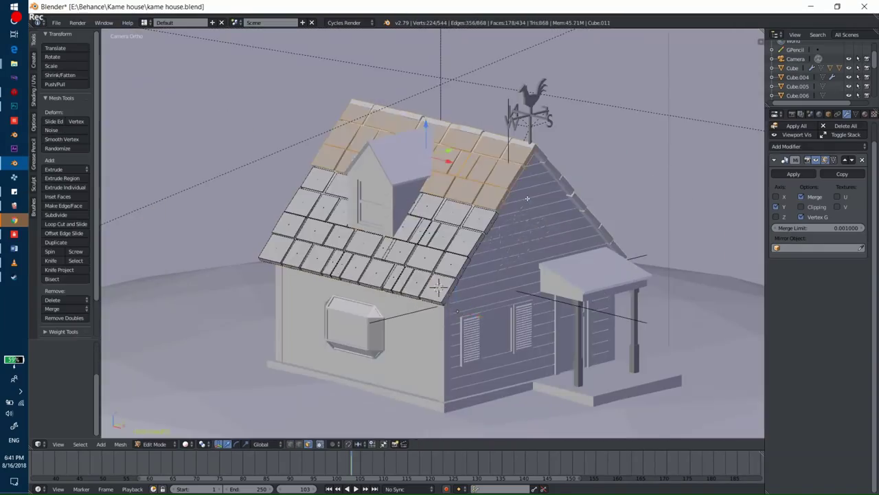
{"action": "scroll", "coordinate": [527, 199], "scroll_direction": "up", "scroll_amount": 5}
{"action": "key", "text": "g"}
{"action": "key", "text": "y"}
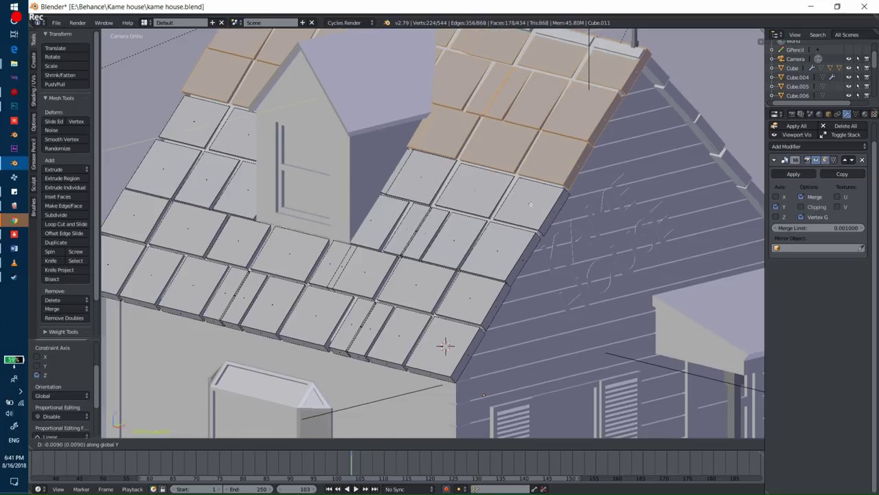
{"action": "left_click", "coordinate": [525, 204]}
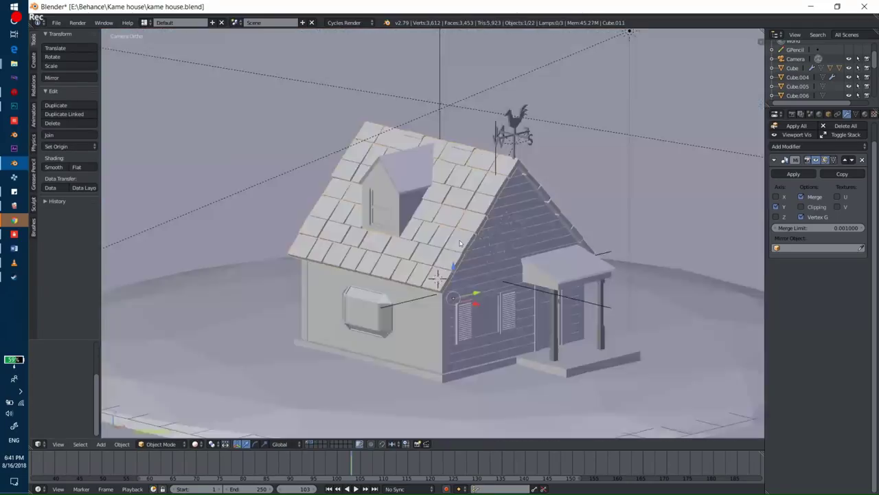
Step: Using wireframe quad view, adjust the duplicated tiles so they sit on the roof slope
{"action": "key", "text": "z"}
{"action": "key", "text": "ctrl+alt+q"}
{"action": "scroll", "coordinate": [527, 274], "scroll_direction": "down", "scroll_amount": 3}
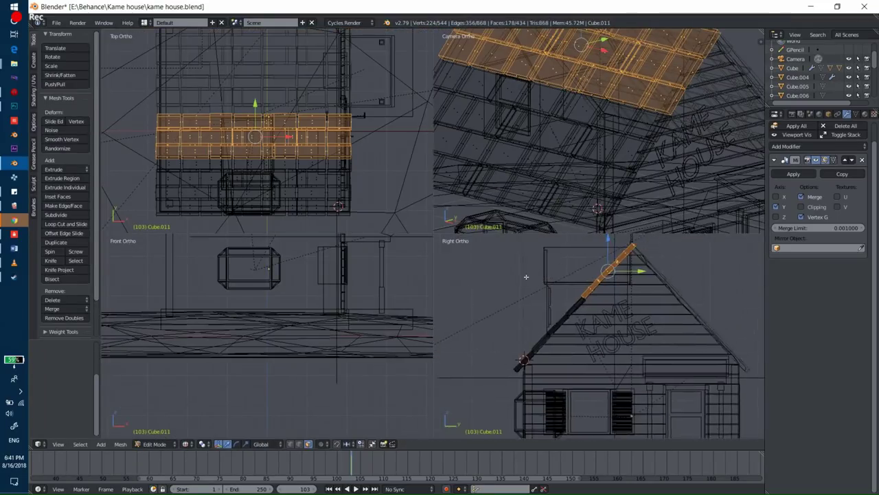
{"action": "scroll", "coordinate": [605, 364], "scroll_direction": "up", "scroll_amount": 5}
{"action": "scroll", "coordinate": [606, 365], "scroll_direction": "down", "scroll_amount": 2}
{"action": "scroll", "coordinate": [618, 357], "scroll_direction": "down", "scroll_amount": 3}
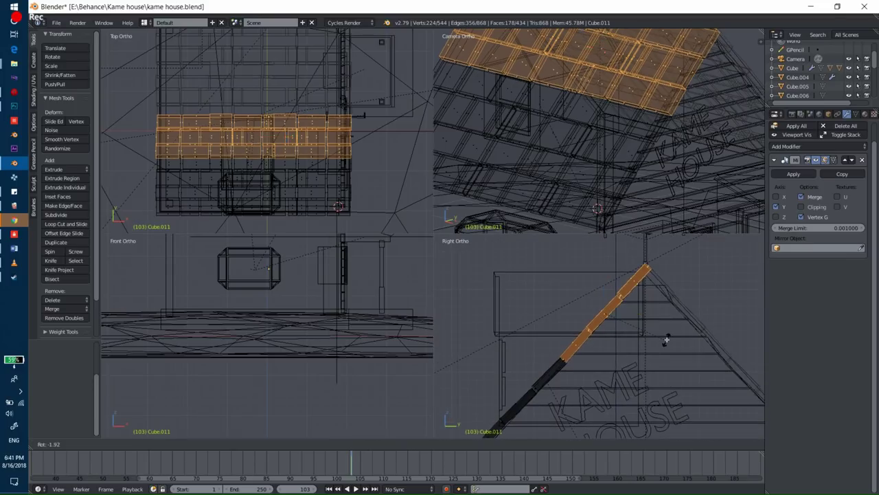
{"action": "key", "text": "g"}
{"action": "left_click", "coordinate": [671, 340]}
{"action": "key", "text": "Tab"}
{"action": "key", "text": "z"}
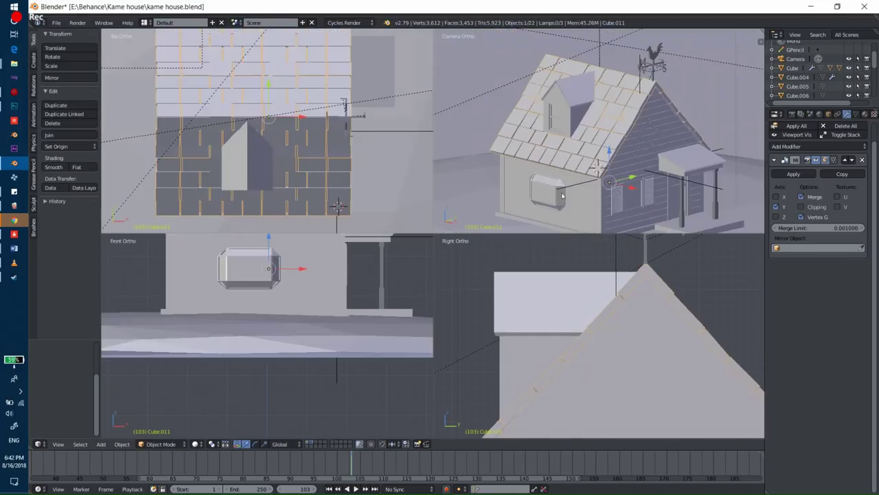
Step: Rotate the top tile rows around X to match the roof pitch
{"action": "key", "text": "ctrl+alt+q"}
{"action": "key", "text": "shift+z"}
{"action": "key", "text": "shift+z"}
{"action": "key", "text": "Tab"}
{"action": "key", "text": "r"}
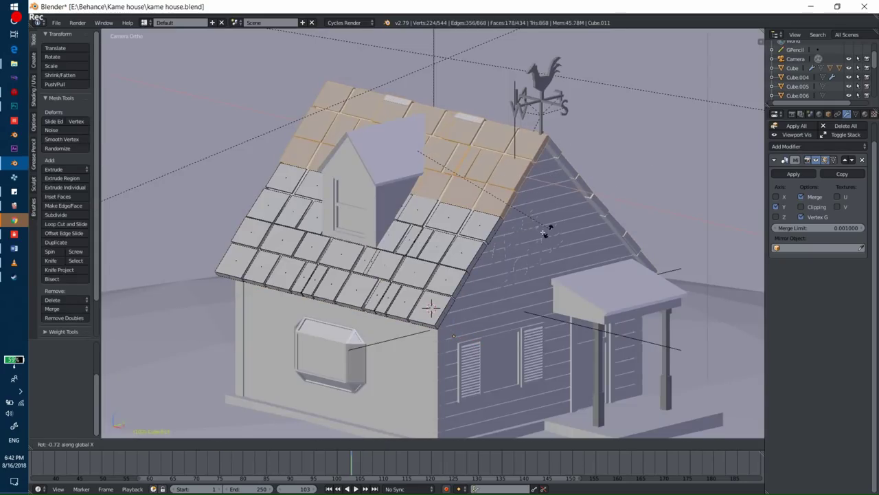
{"action": "key", "text": "Escape"}
{"action": "key", "text": "Tab"}
Step: Inspect the tiled roof around the dormer, switching between rendered and solid shading
{"action": "key", "text": "shift+z"}
{"action": "scroll", "coordinate": [412, 226], "scroll_direction": "down", "scroll_amount": 4}
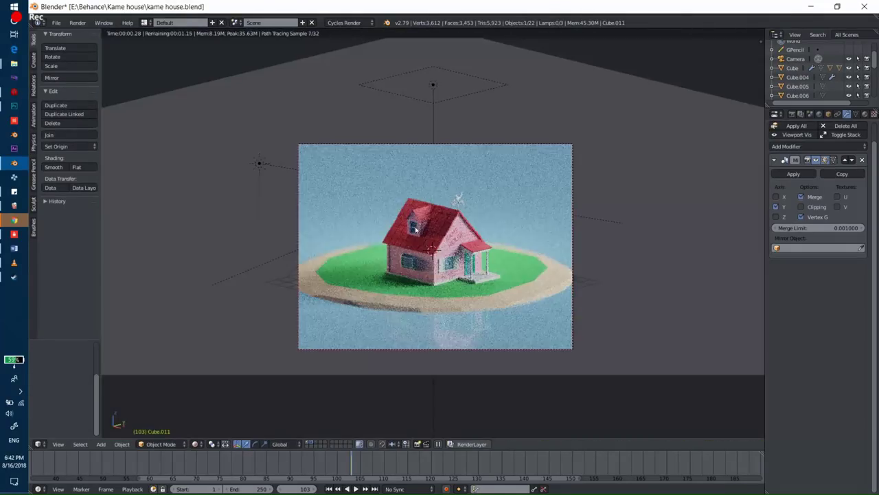
{"action": "key", "text": "shift+z"}
{"action": "scroll", "coordinate": [470, 240], "scroll_direction": "up", "scroll_amount": 2}
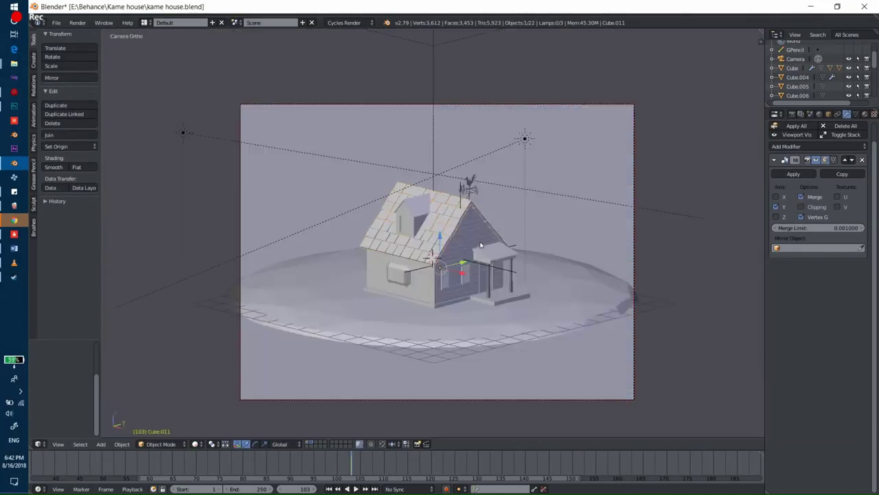
{"action": "scroll", "coordinate": [470, 239], "scroll_direction": "up", "scroll_amount": 3}
{"action": "scroll", "coordinate": [446, 244], "scroll_direction": "up", "scroll_amount": 2}
{"action": "scroll", "coordinate": [431, 245], "scroll_direction": "down", "scroll_amount": 5}
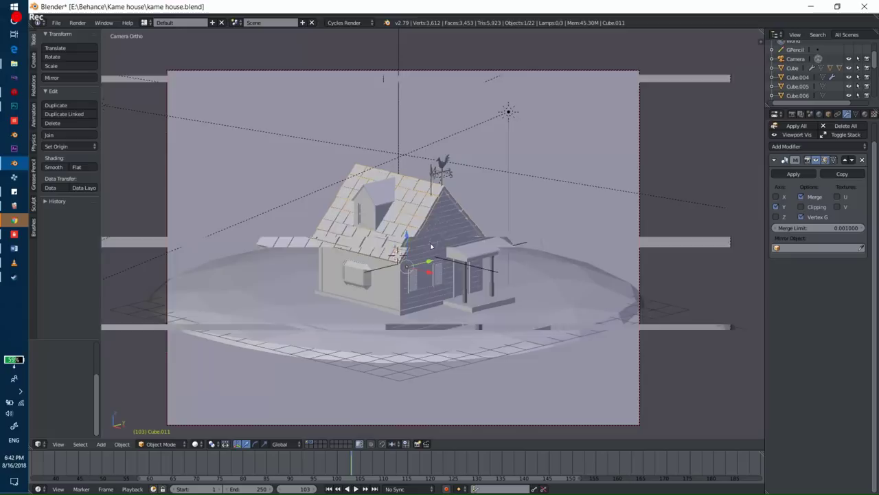
{"action": "key", "text": "shift+z"}
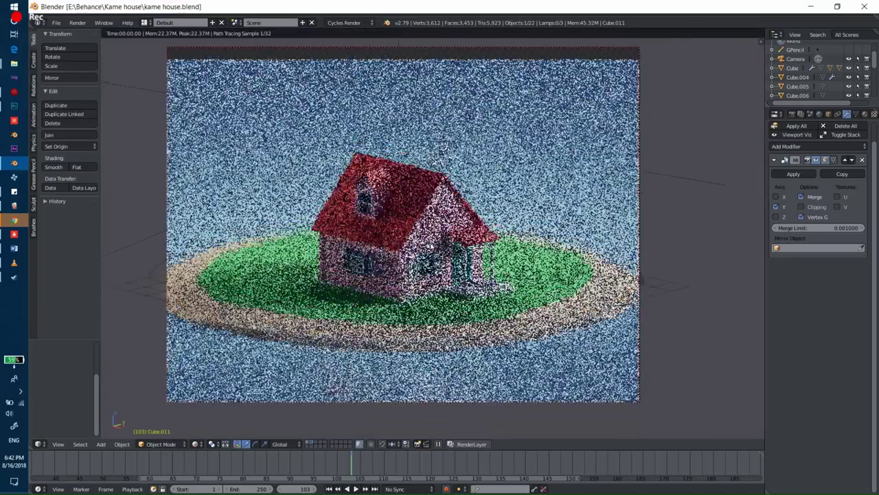
{"action": "scroll", "coordinate": [431, 246], "scroll_direction": "down", "scroll_amount": 1}
{"action": "key", "text": "shift+z"}
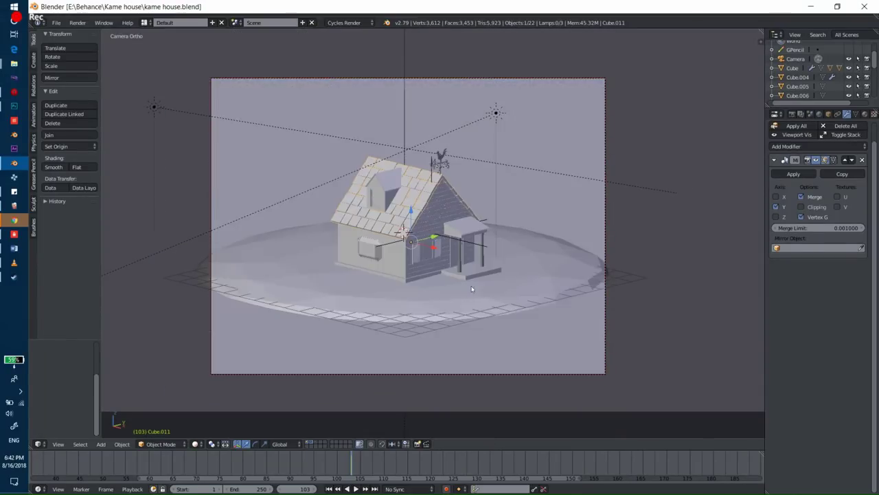
{"action": "scroll", "coordinate": [481, 288], "scroll_direction": "up", "scroll_amount": 3}
Step: Raise the porch step slightly along Z
{"action": "scroll", "coordinate": [480, 292], "scroll_direction": "up", "scroll_amount": 3}
{"action": "right_click", "coordinate": [466, 298]}
{"action": "key", "text": "Tab"}
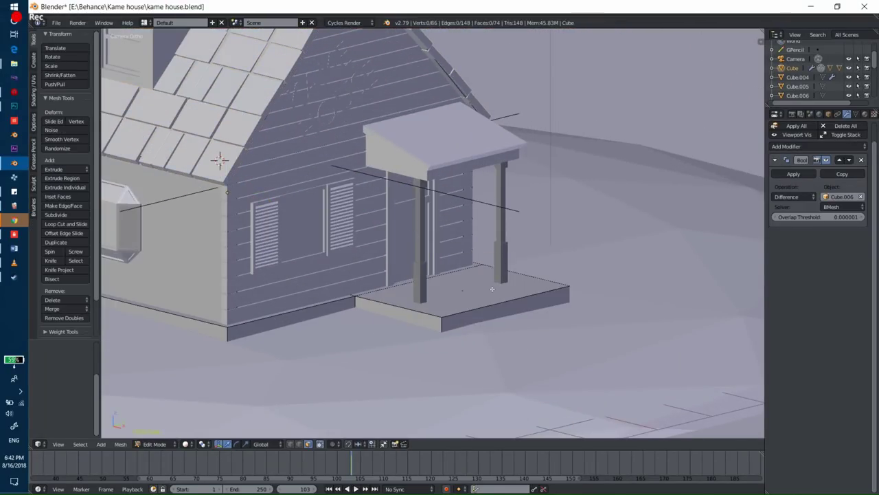
{"action": "right_click", "coordinate": [506, 303]}
{"action": "key", "text": "Tab"}
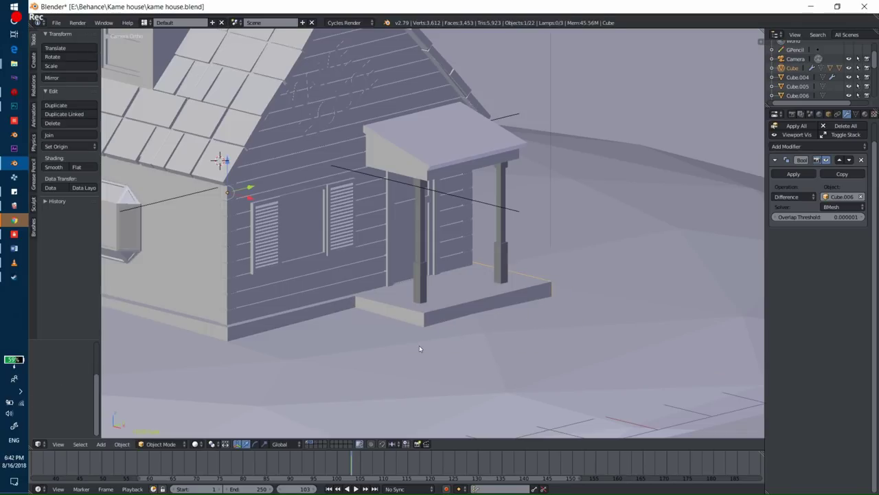
{"action": "right_click", "coordinate": [419, 344]}
{"action": "key", "text": "g"}
{"action": "key", "text": "z"}
{"action": "left_click", "coordinate": [442, 327]}
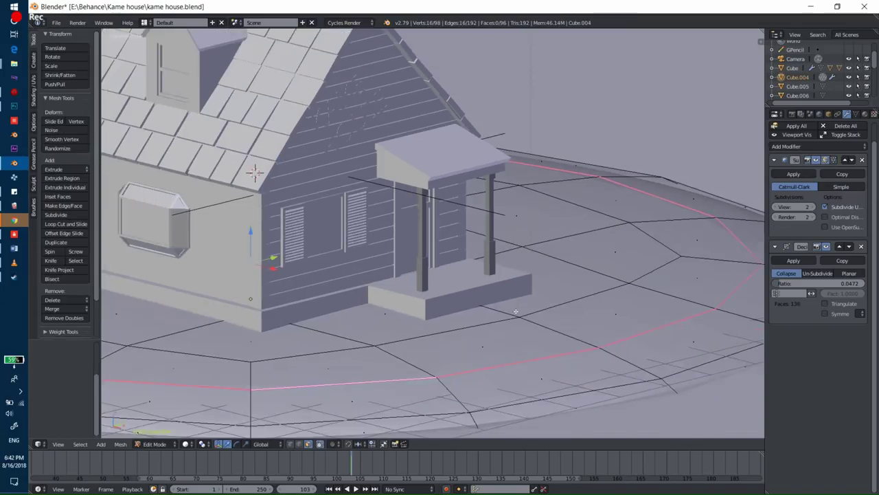
Step: Add edge loops around the step on the house body and raise them vertically
{"action": "scroll", "coordinate": [482, 299], "scroll_direction": "up", "scroll_amount": 4}
{"action": "right_click", "coordinate": [494, 230]}
{"action": "key", "text": "Tab"}
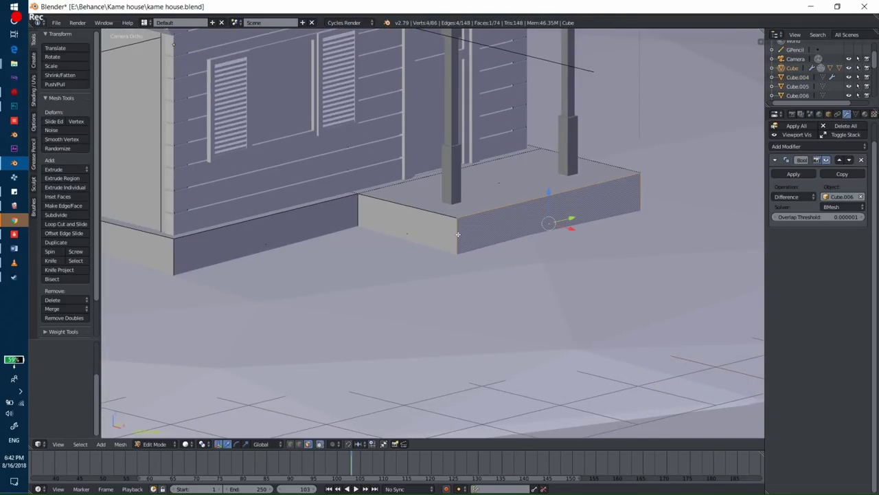
{"action": "key", "text": "ctrl+r"}
{"action": "scroll", "coordinate": [457, 234], "scroll_direction": "up", "scroll_amount": 1}
{"action": "left_click", "coordinate": [458, 234]}
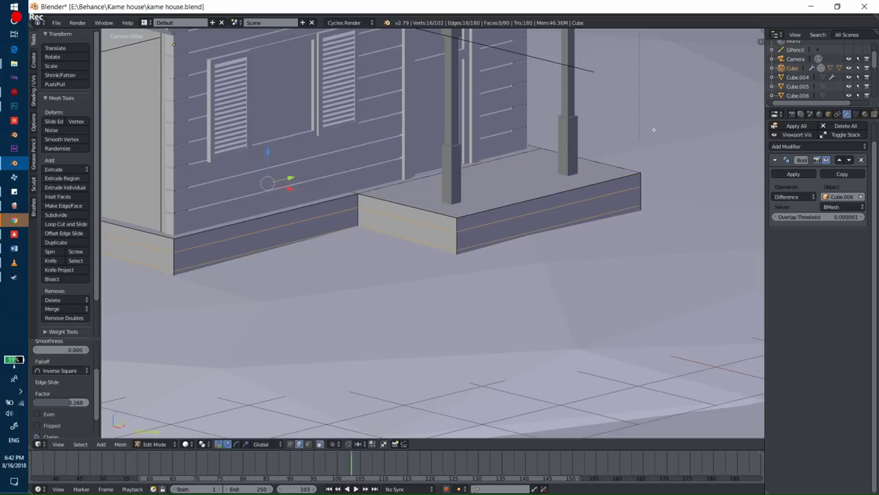
{"action": "key", "text": "g"}
{"action": "key", "text": "z"}
{"action": "left_click", "coordinate": [577, 152]}
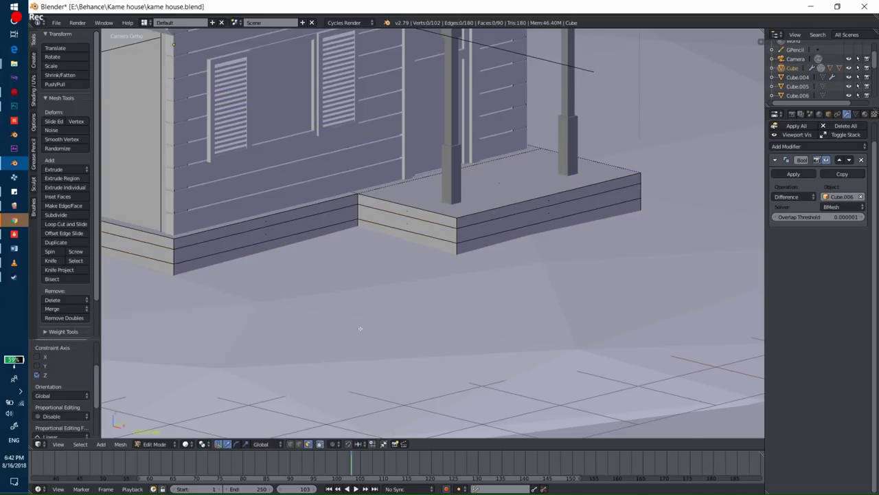
Step: Select the step's front and top faces in wireframe and stretch them along Y
{"action": "key", "text": "z"}
{"action": "right_click", "coordinate": [412, 247]}
{"action": "right_click", "coordinate": [626, 191], "text": "ctrl"}
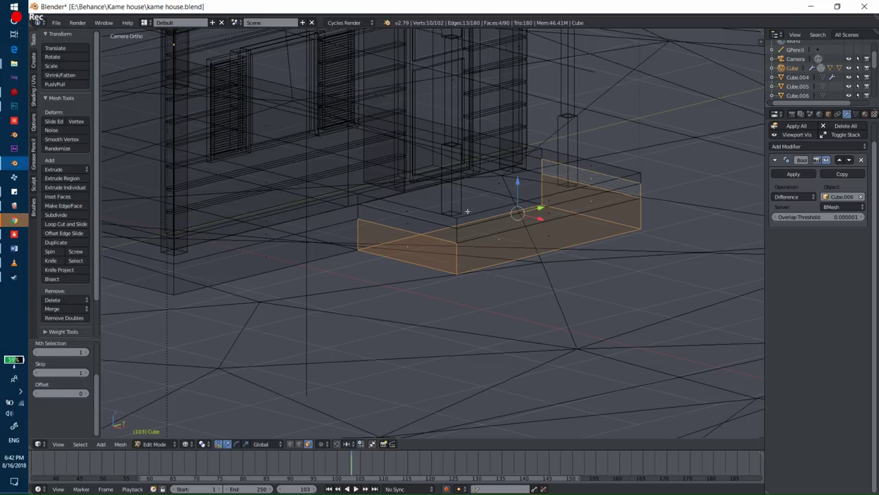
{"action": "right_click", "coordinate": [525, 222], "text": "ctrl"}
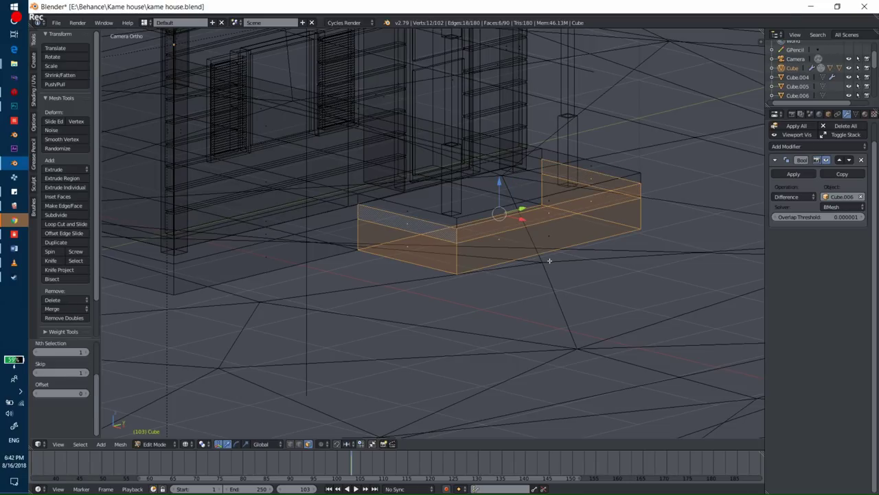
{"action": "key", "text": "s"}
{"action": "key", "text": "y"}
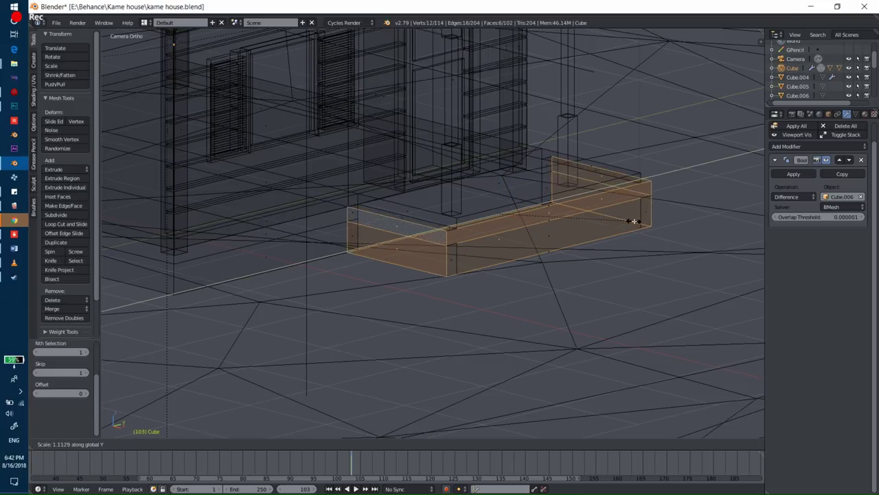
{"action": "left_click", "coordinate": [638, 221]}
{"action": "key", "text": "z"}
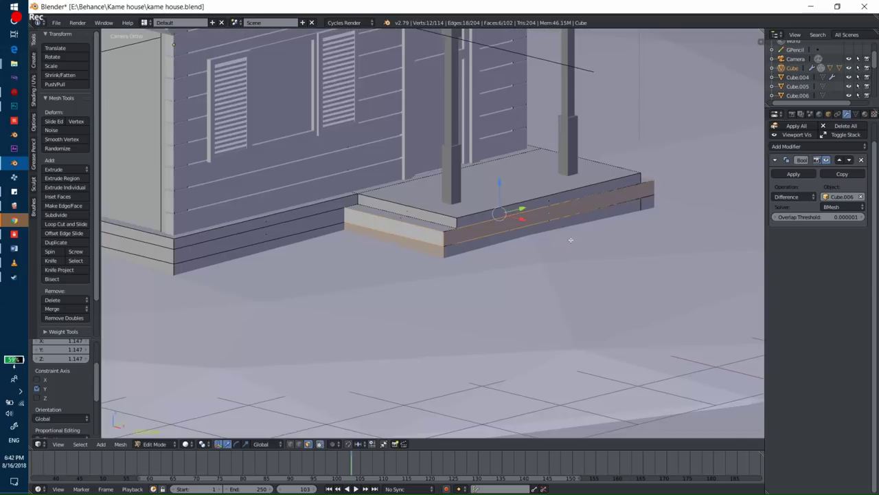
{"action": "key", "text": "ctrl+z"}
{"action": "key", "text": "ctrl+z"}
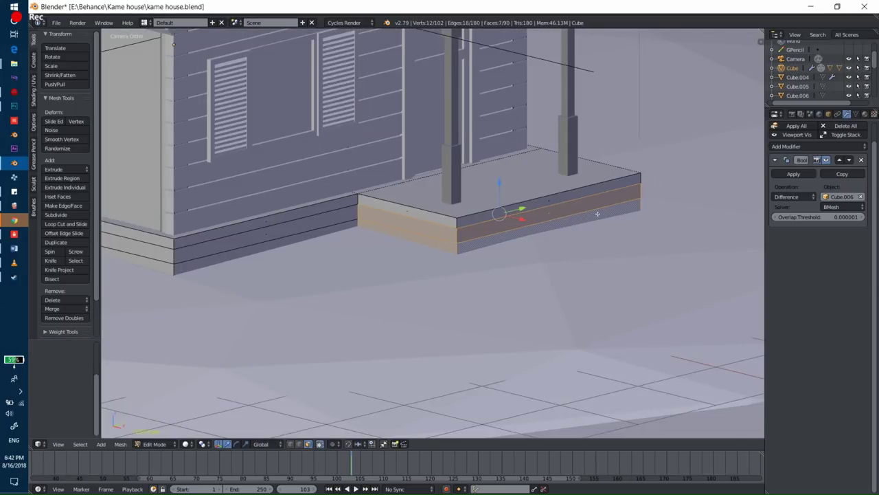
{"action": "key", "text": "s"}
{"action": "key", "text": "y"}
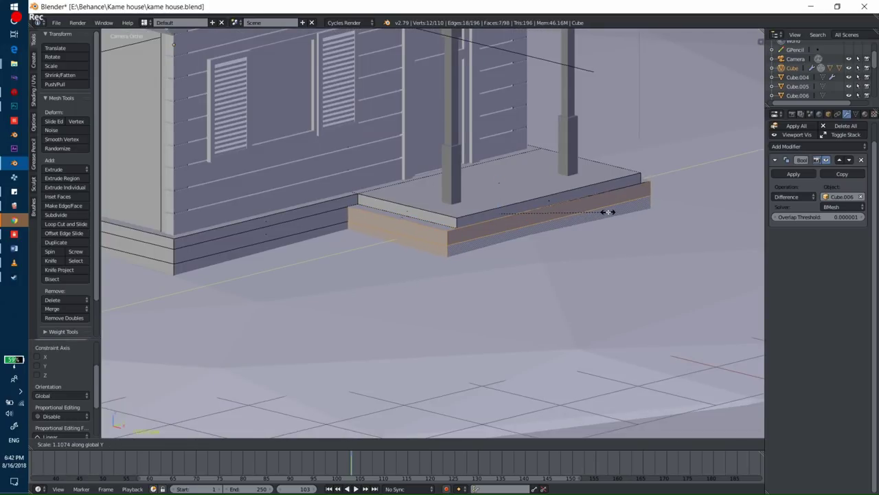
{"action": "left_click", "coordinate": [608, 211]}
Step: Shift two of the step faces along the X axis
{"action": "right_click", "coordinate": [563, 217]}
{"action": "key", "text": "g"}
{"action": "key", "text": "x"}
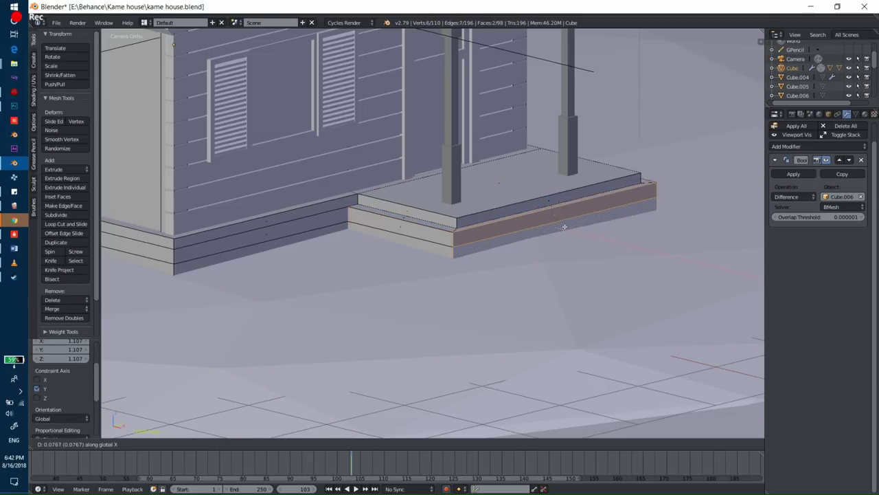
{"action": "left_click", "coordinate": [568, 226]}
Step: Extrude the step face into a new lower step and slide its bottom face along X
{"action": "right_click", "coordinate": [581, 234]}
{"action": "key", "text": "z"}
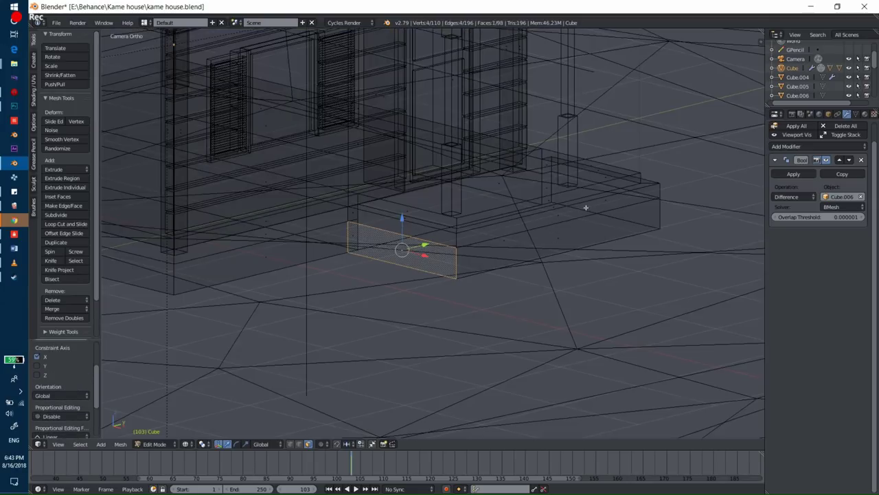
{"action": "key", "text": "e"}
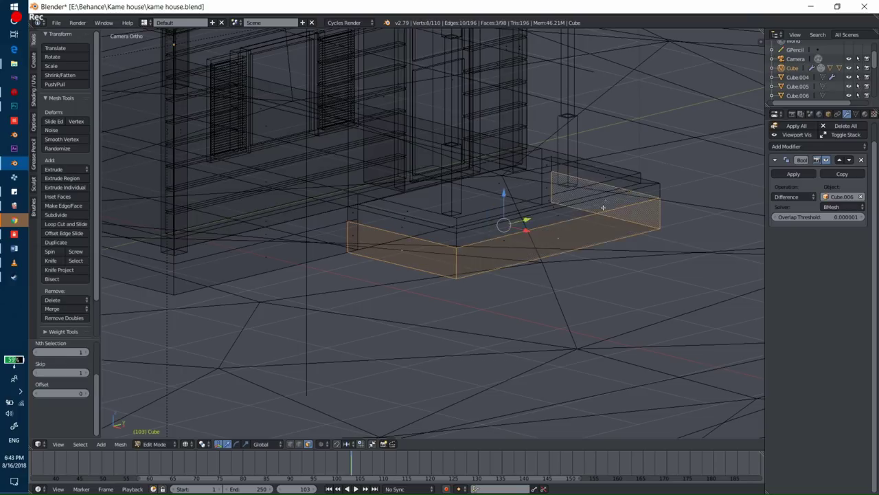
{"action": "key", "text": "z"}
{"action": "left_click", "coordinate": [616, 232]}
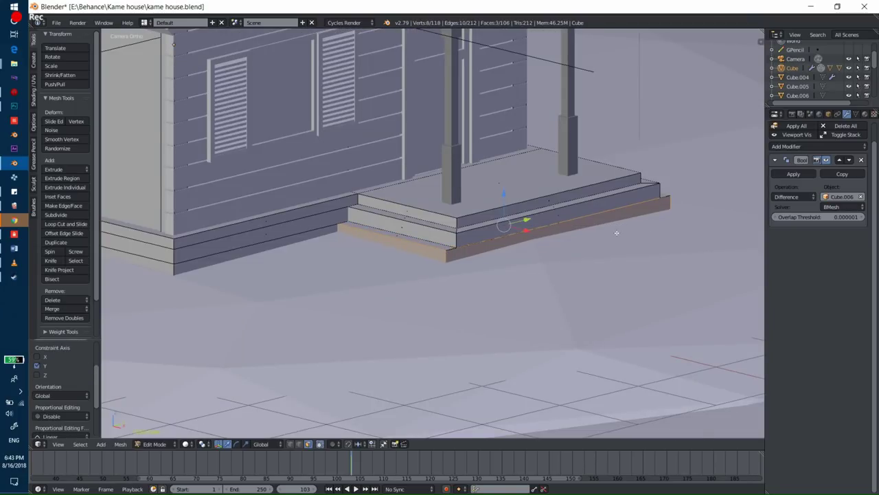
{"action": "right_click", "coordinate": [584, 231]}
{"action": "key", "text": "g"}
{"action": "key", "text": "x"}
{"action": "left_click", "coordinate": [578, 234]}
Step: Return to Object Mode and check the whole house in rendered shading
{"action": "key", "text": "Tab"}
{"action": "left_click", "coordinate": [509, 232]}
{"action": "key", "text": "shift+z"}
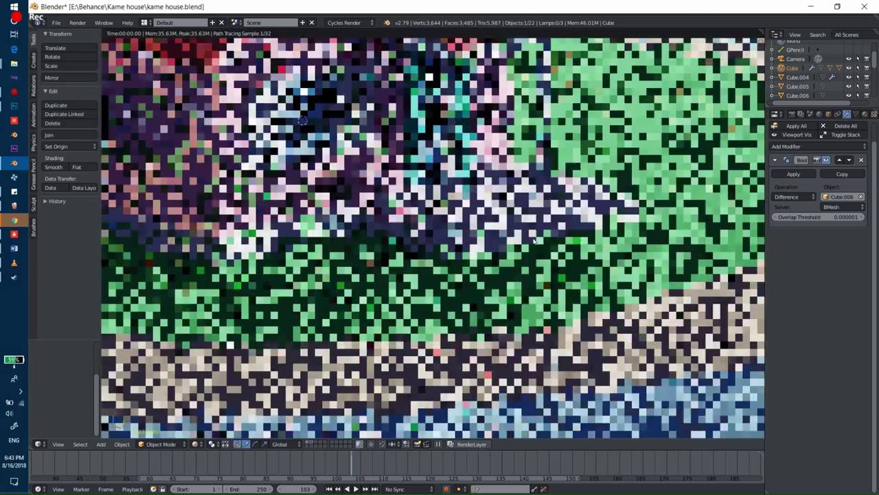
{"action": "scroll", "coordinate": [509, 232], "scroll_direction": "down", "scroll_amount": 5}
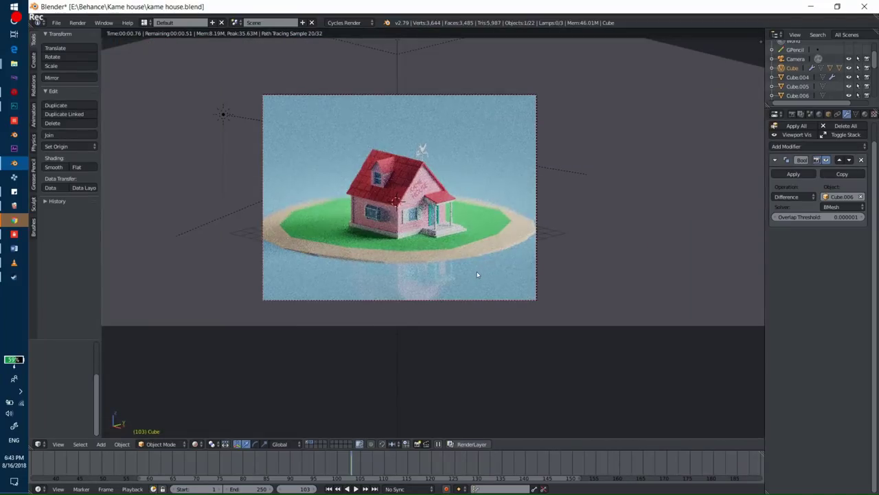
{"action": "key", "text": "shift+z"}
Step: Add a small scaled-down cube beside the house as the trunk base
{"action": "scroll", "coordinate": [349, 218], "scroll_direction": "up", "scroll_amount": 4}
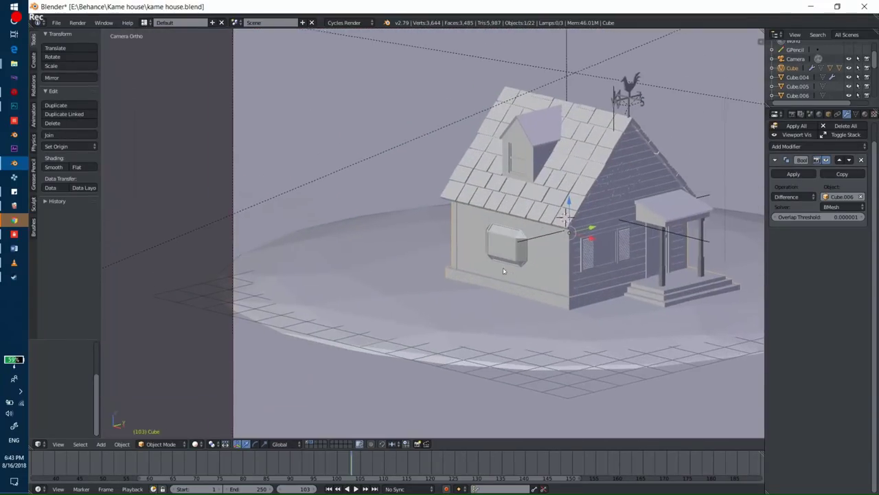
{"action": "key", "text": "shift+a"}
{"action": "left_click", "coordinate": [402, 268]}
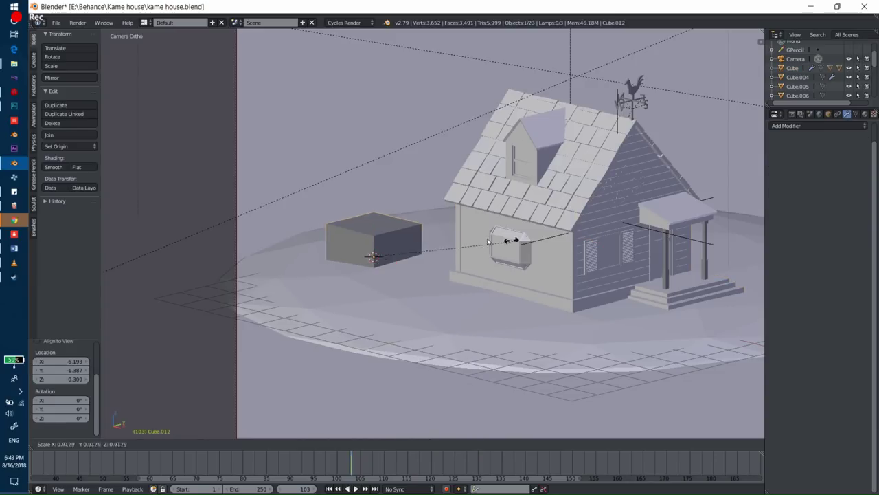
{"action": "key", "text": "s"}
{"action": "left_click", "coordinate": [440, 245]}
{"action": "key", "text": "Tab"}
{"action": "key", "text": "g"}
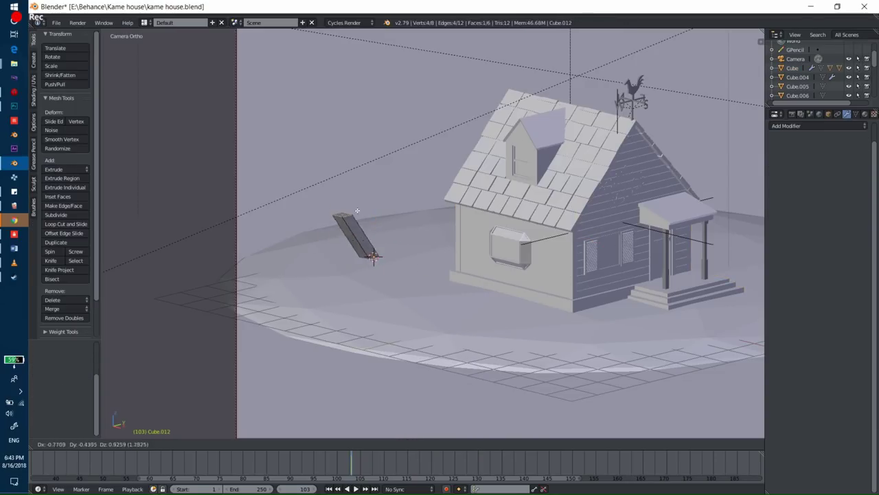
{"action": "left_click", "coordinate": [339, 203]}
Step: Extrude the cube's top face three times into a bent column and taper its tip
{"action": "middle_click_drag", "start_coordinate": [338, 203], "coordinate": [364, 235], "text": "shift"}
{"action": "key", "text": "e"}
{"action": "left_click", "coordinate": [397, 169]}
{"action": "key", "text": "g"}
{"action": "left_click", "coordinate": [404, 167]}
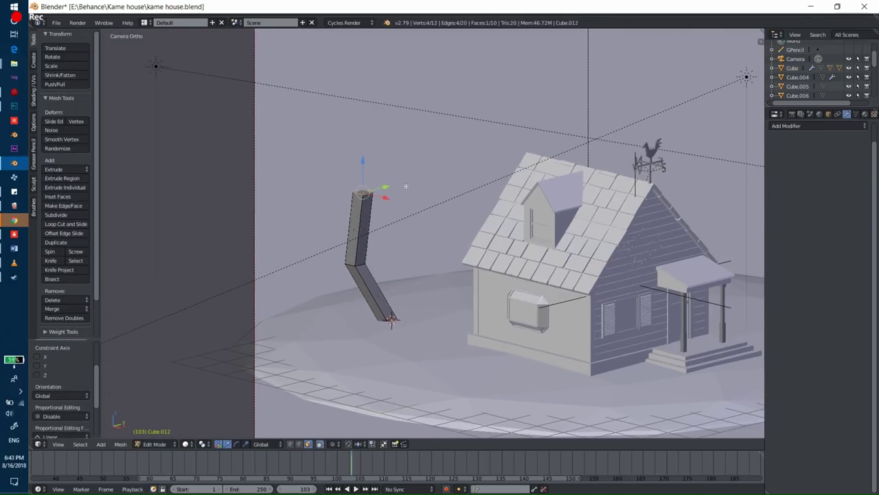
{"action": "middle_click_drag", "start_coordinate": [403, 166], "coordinate": [394, 197], "text": "shift"}
{"action": "key", "text": "e"}
{"action": "left_click", "coordinate": [398, 103]}
{"action": "key", "text": "s"}
{"action": "left_click", "coordinate": [485, 116]}
{"action": "key", "text": "Tab"}
Step: Give the trunk a new material with a tan-brown colour, checked in rendered view
{"action": "scroll", "coordinate": [399, 131], "scroll_direction": "down", "scroll_amount": 3}
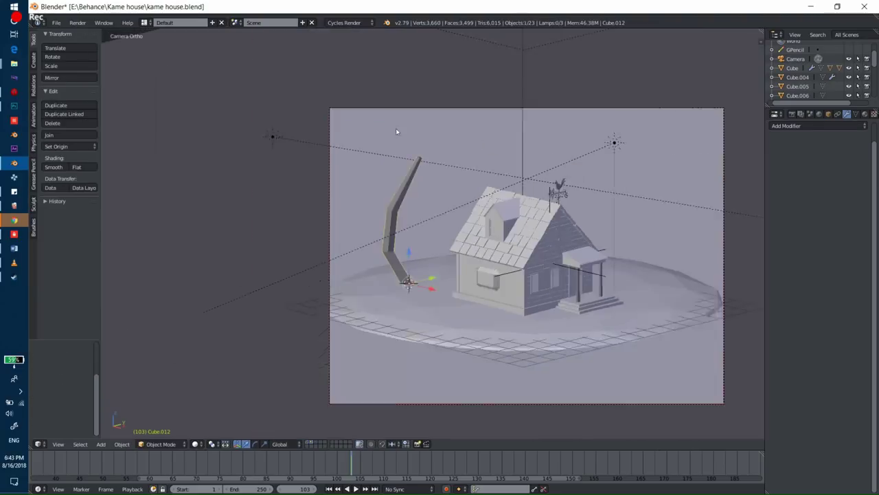
{"action": "scroll", "coordinate": [609, 171], "scroll_direction": "down", "scroll_amount": 1}
{"action": "left_click", "coordinate": [864, 113]}
{"action": "left_click", "coordinate": [812, 174]}
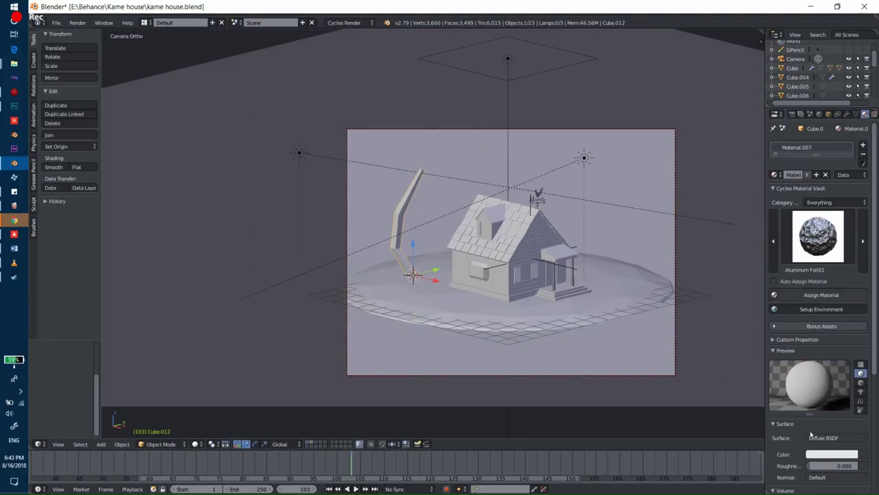
{"action": "left_click", "coordinate": [828, 454]}
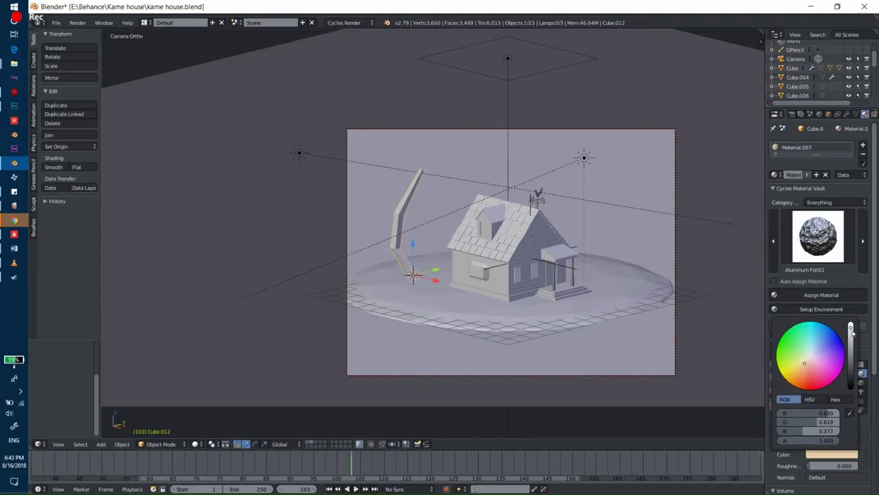
{"action": "key", "text": "shift+z"}
{"action": "left_click", "coordinate": [827, 454]}
{"action": "scroll", "coordinate": [804, 367], "scroll_direction": "down", "scroll_amount": 2}
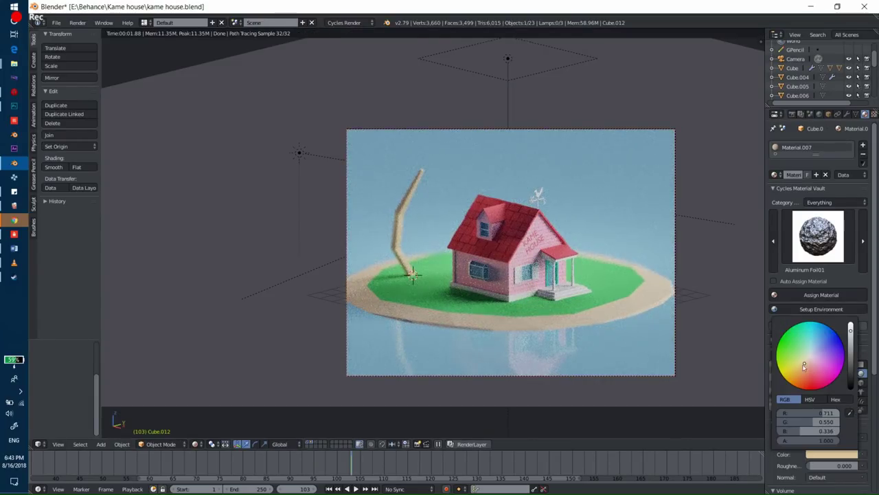
{"action": "scroll", "coordinate": [415, 274], "scroll_direction": "down", "scroll_amount": 4}
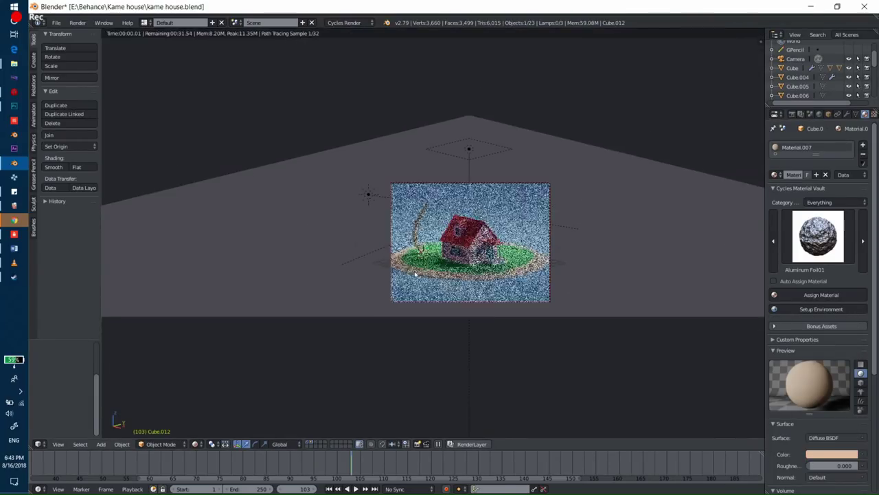
{"action": "key", "text": "shift+z"}
Step: Add a Subdivision Surface modifier to the trunk and inspect the smoothed result
{"action": "left_click", "coordinate": [854, 115]}
{"action": "left_click", "coordinate": [828, 146]}
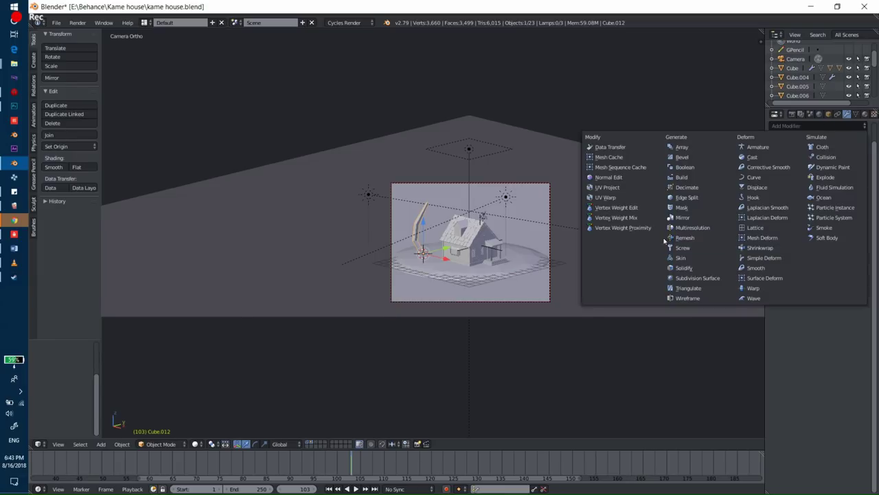
{"action": "left_click", "coordinate": [694, 280]}
{"action": "key", "text": "Tab"}
{"action": "scroll", "coordinate": [446, 230], "scroll_direction": "up", "scroll_amount": 3}
{"action": "key", "text": "z"}
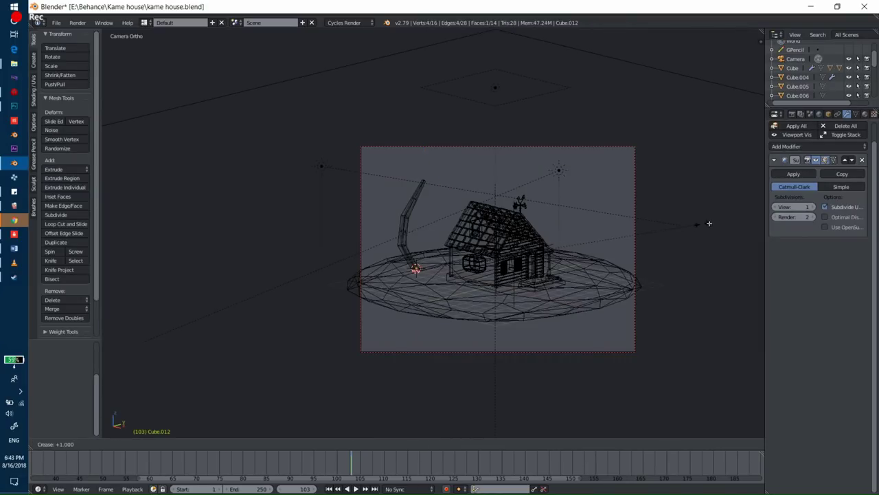
{"action": "key", "text": "Tab"}
{"action": "scroll", "coordinate": [453, 256], "scroll_direction": "down", "scroll_amount": 3}
{"action": "key", "text": "shift+z"}
{"action": "key", "text": "z"}
{"action": "scroll", "coordinate": [442, 264], "scroll_direction": "up", "scroll_amount": 2}
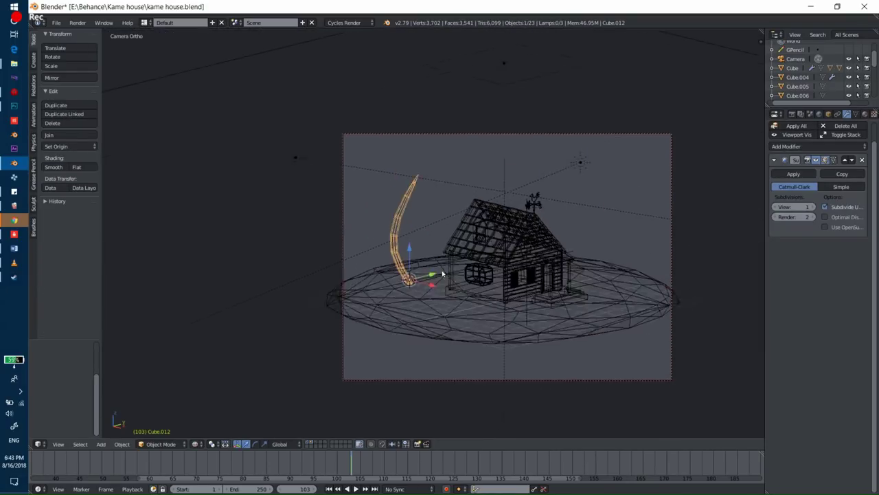
{"action": "key", "text": "z"}
{"action": "scroll", "coordinate": [446, 227], "scroll_direction": "up", "scroll_amount": 4}
{"action": "scroll", "coordinate": [454, 185], "scroll_direction": "up", "scroll_amount": 2}
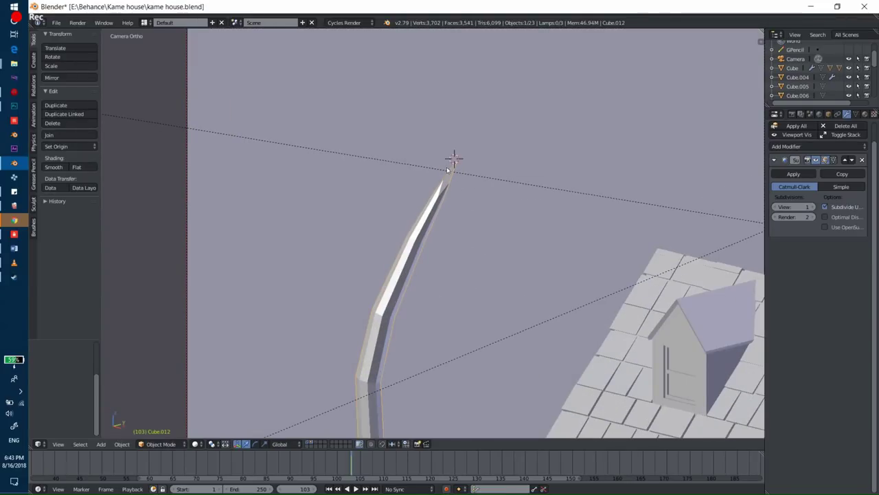
Step: Add a plane at the trunk tip, shift it along Y and narrow it along X
{"action": "key", "text": "shift+a"}
{"action": "left_click", "coordinate": [457, 171]}
{"action": "scroll", "coordinate": [467, 179], "scroll_direction": "down", "scroll_amount": 2}
{"action": "key", "text": "Tab"}
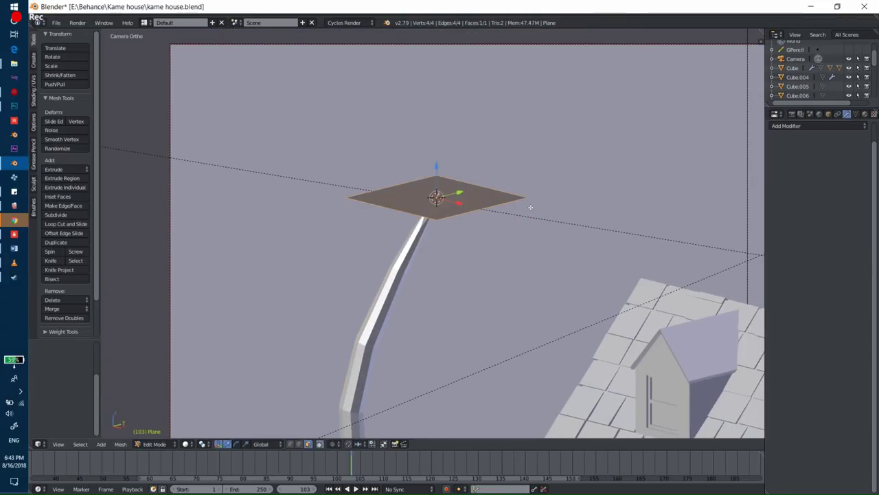
{"action": "key", "text": "g"}
{"action": "key", "text": "y"}
{"action": "left_click", "coordinate": [490, 219]}
{"action": "key", "text": "s"}
{"action": "key", "text": "x"}
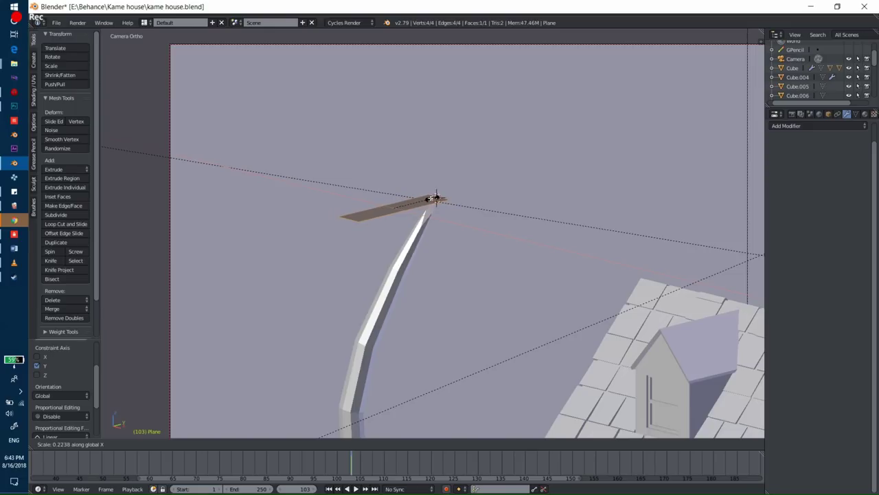
{"action": "left_click", "coordinate": [431, 199]}
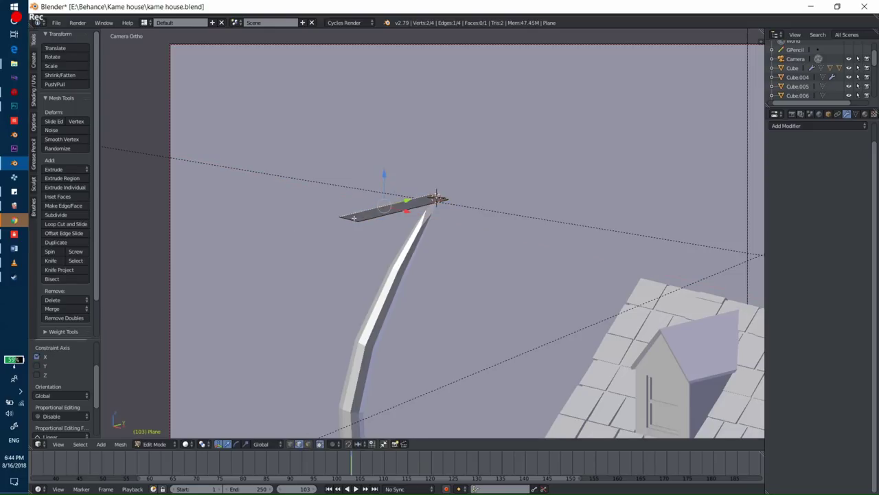
Step: Lengthen the plane along Y, extrude its edge up in Z and bevel it into an arch
{"action": "key", "text": "s"}
{"action": "key", "text": "y"}
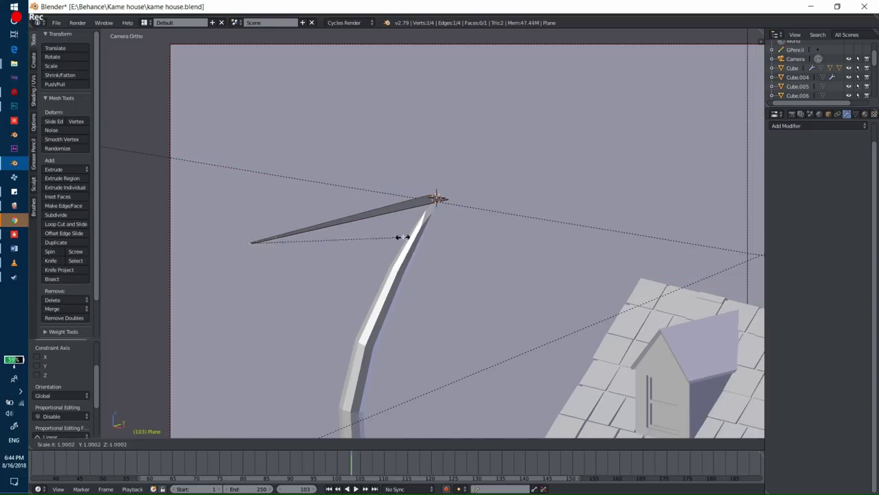
{"action": "key", "text": "e"}
{"action": "key", "text": "z"}
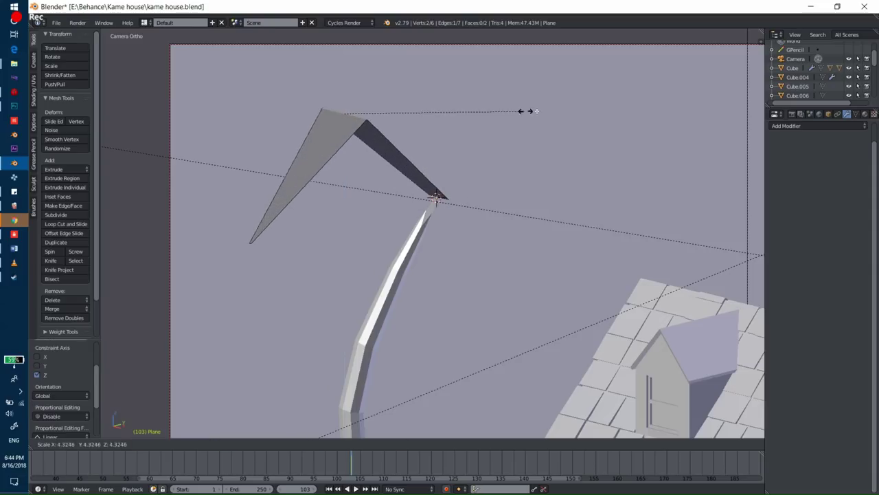
{"action": "left_click", "coordinate": [474, 127]}
{"action": "key", "text": "s"}
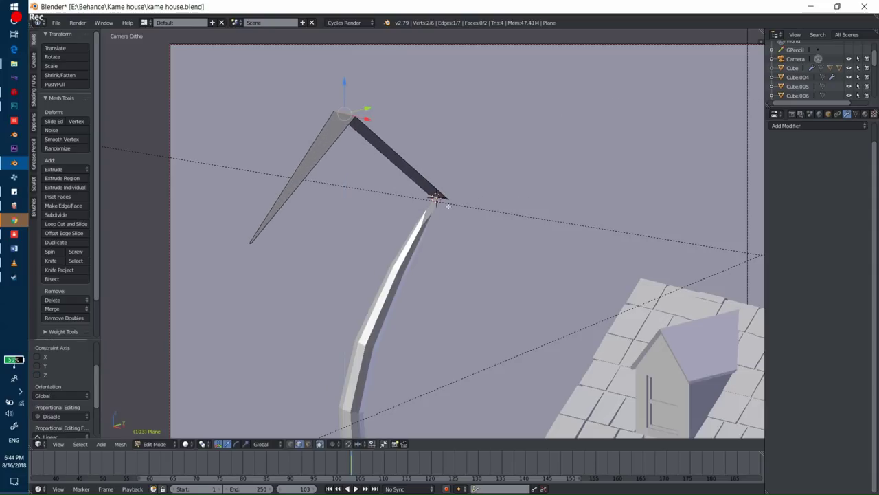
{"action": "key", "text": "ctrl+b"}
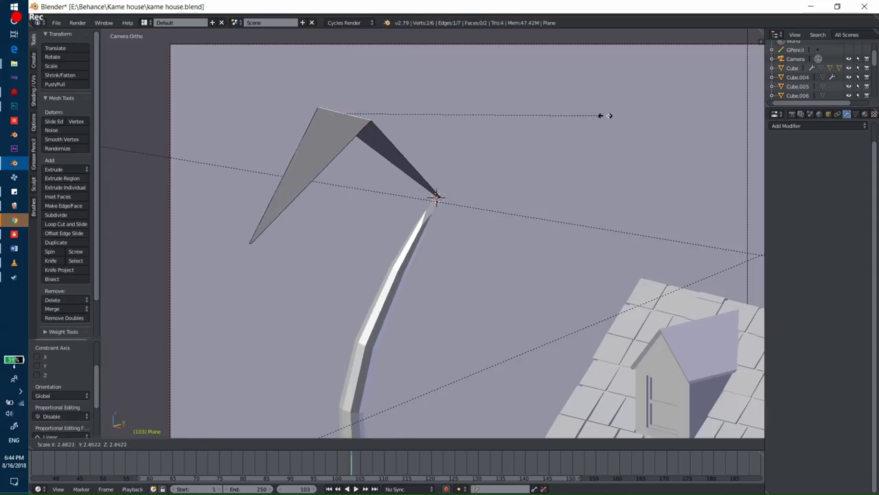
{"action": "scroll", "coordinate": [618, 144], "scroll_direction": "up", "scroll_amount": 1}
{"action": "left_click", "coordinate": [632, 137]}
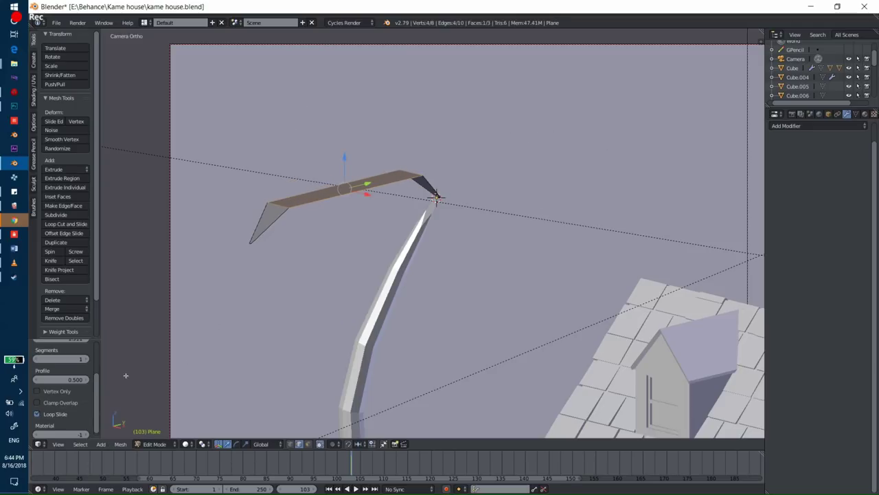
Step: Scale the arched frond along Y and return to Object Mode
{"action": "key", "text": "s"}
{"action": "key", "text": "y"}
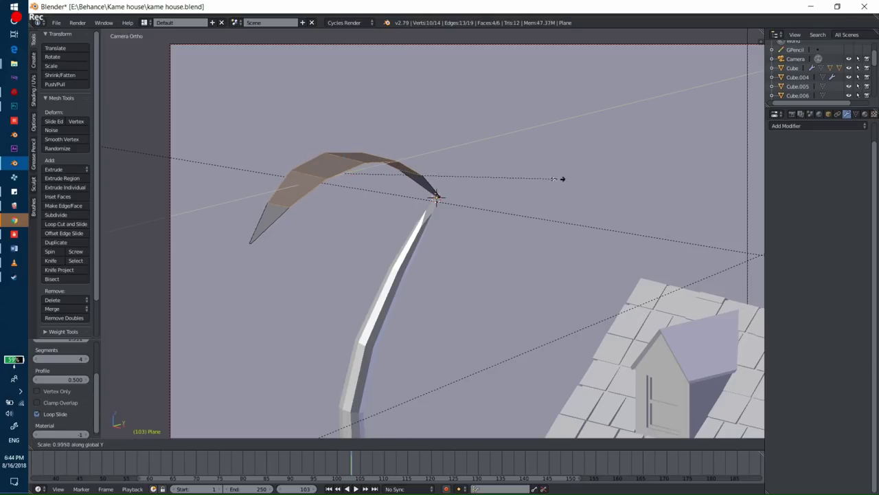
{"action": "left_click", "coordinate": [443, 178]}
{"action": "key", "text": "Tab"}
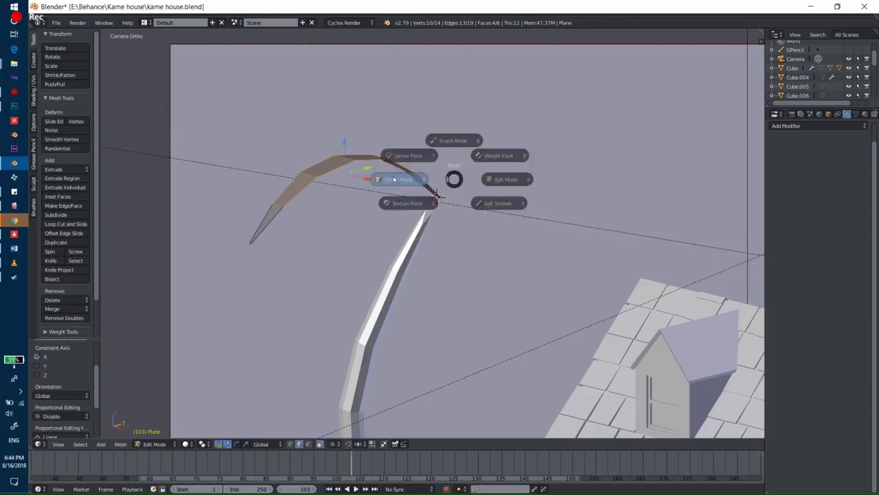
{"action": "left_click", "coordinate": [394, 177]}
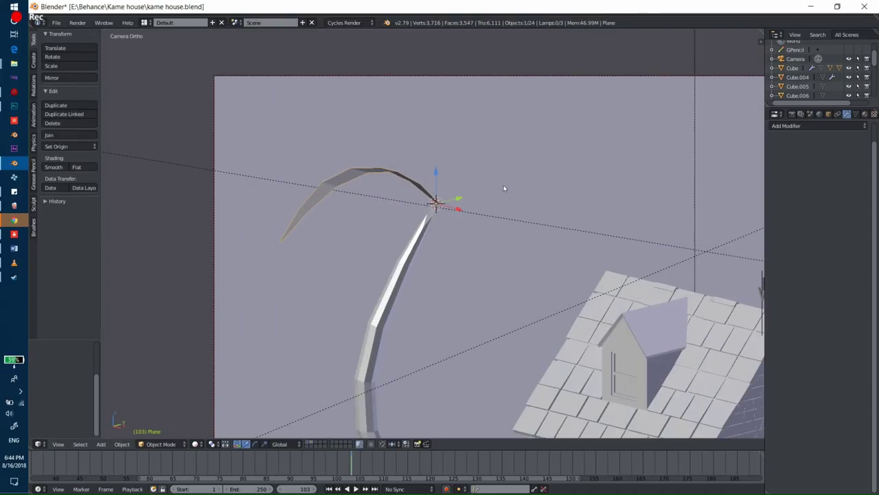
Step: Open the leaf's material colour and add a Solidify modifier to give it thickness
{"action": "mouse_move", "coordinate": [575, 147]}
{"action": "middle_mouse_down"}
{"action": "mouse_move", "coordinate": [456, 205]}
{"action": "mouse_move", "coordinate": [465, 207]}
{"action": "mouse_move", "coordinate": [380, 163]}
{"action": "mouse_move", "coordinate": [437, 152]}
{"action": "middle_mouse_up"}
{"action": "key", "text": "s"}
{"action": "key", "text": "z"}
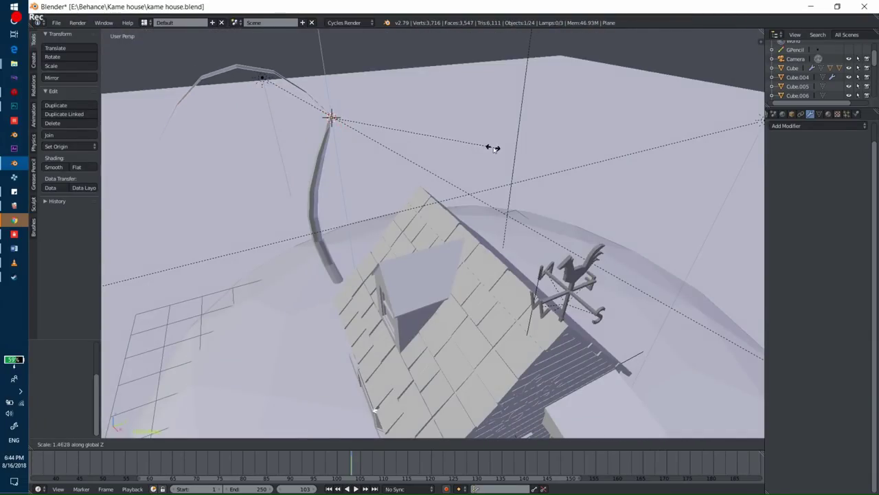
{"action": "key", "text": "Escape"}
{"action": "left_click", "coordinate": [828, 113]}
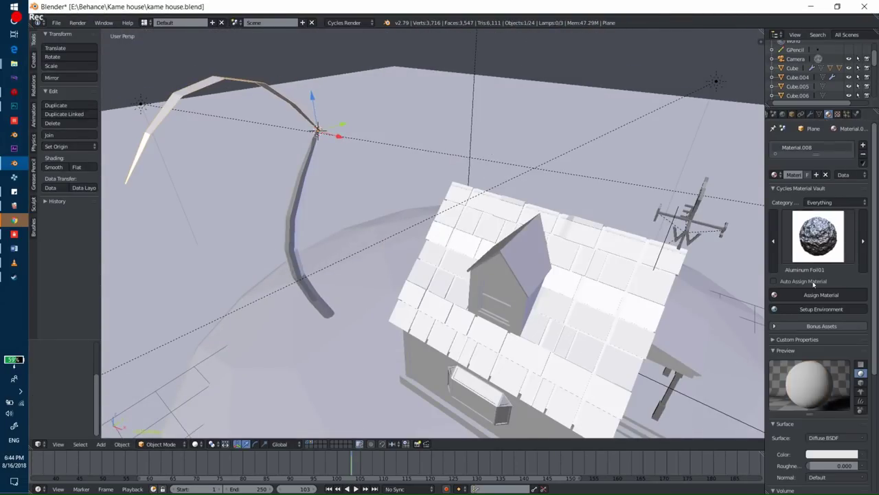
{"action": "left_click", "coordinate": [830, 454]}
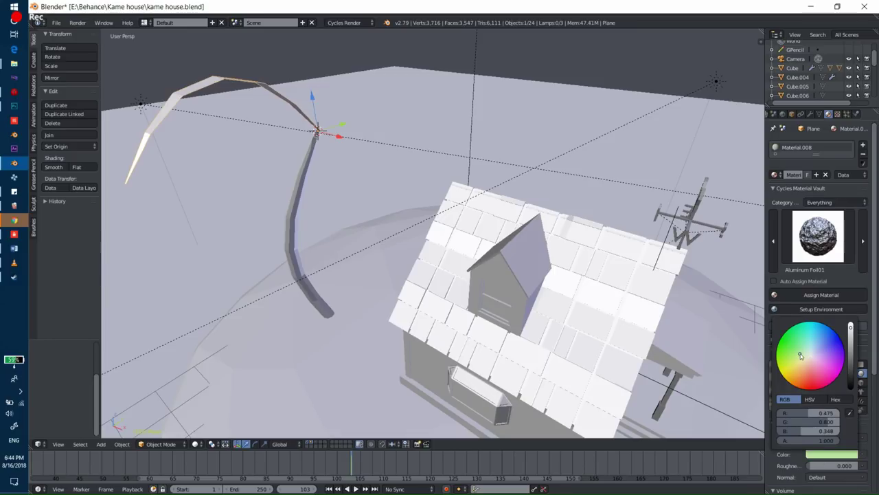
{"action": "left_click", "coordinate": [810, 114]}
{"action": "left_click", "coordinate": [813, 126]}
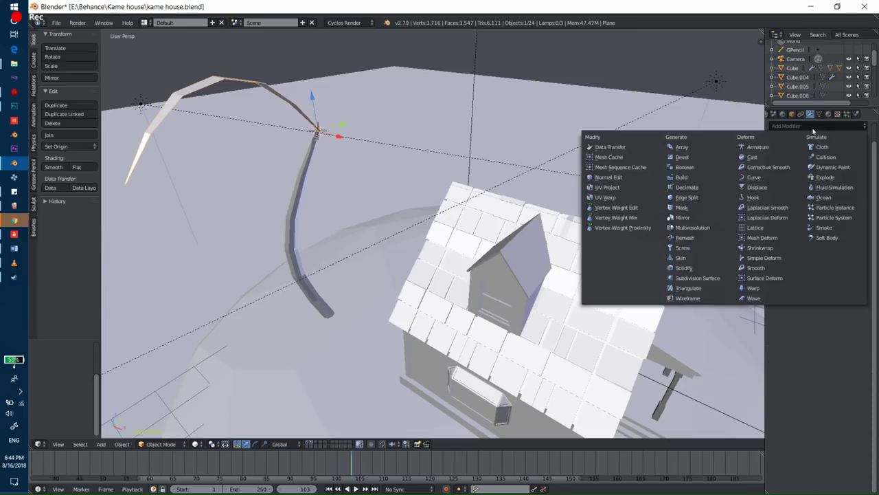
{"action": "left_click", "coordinate": [684, 267]}
Step: Duplicate the leaf and place the copy just below the original
{"action": "key", "text": "shift+d"}
{"action": "key", "text": "z"}
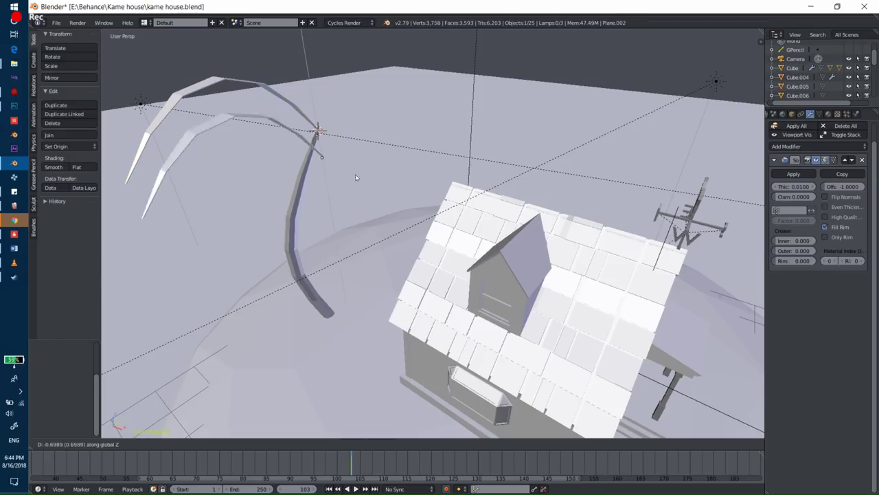
{"action": "left_click", "coordinate": [336, 141]}
{"action": "key", "text": "g"}
{"action": "left_click", "coordinate": [448, 107]}
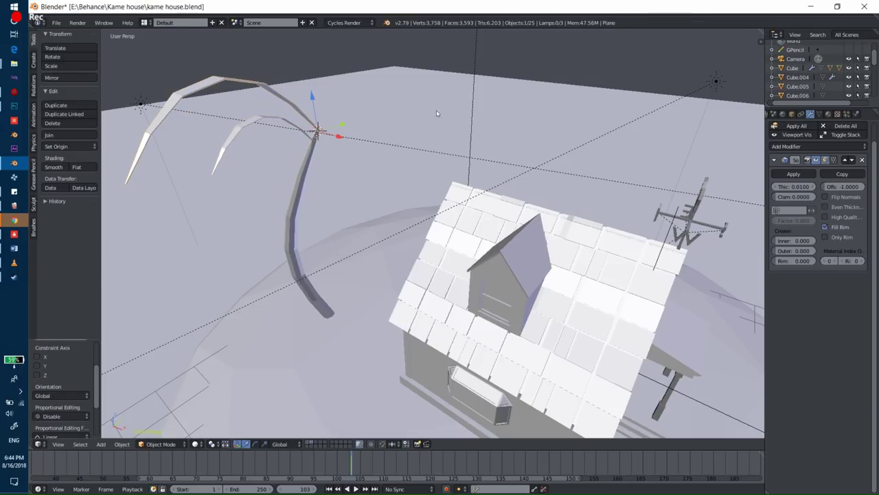
Step: Switch the leaf material to Principled BSDF with a green Base Color
{"action": "left_click", "coordinate": [827, 114]}
{"action": "left_click", "coordinate": [837, 438]}
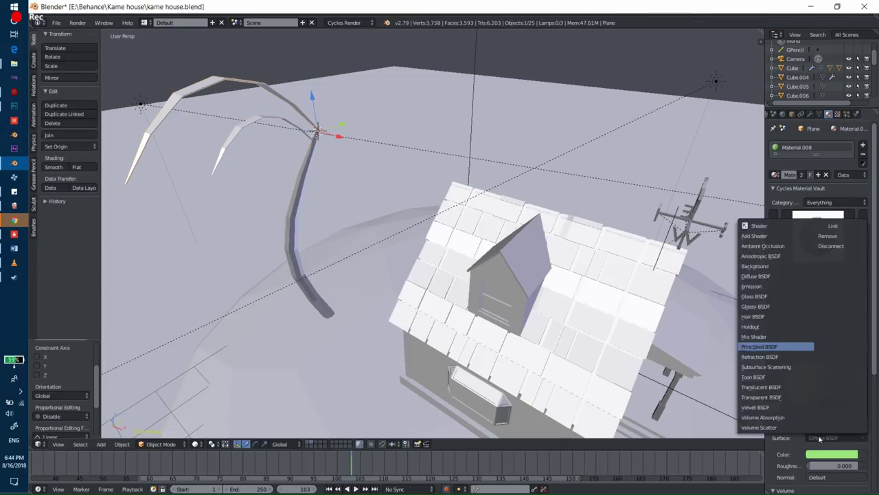
{"action": "left_click", "coordinate": [800, 348]}
{"action": "left_click", "coordinate": [832, 465]}
{"action": "scroll", "coordinate": [817, 474], "scroll_direction": "down", "scroll_amount": 2}
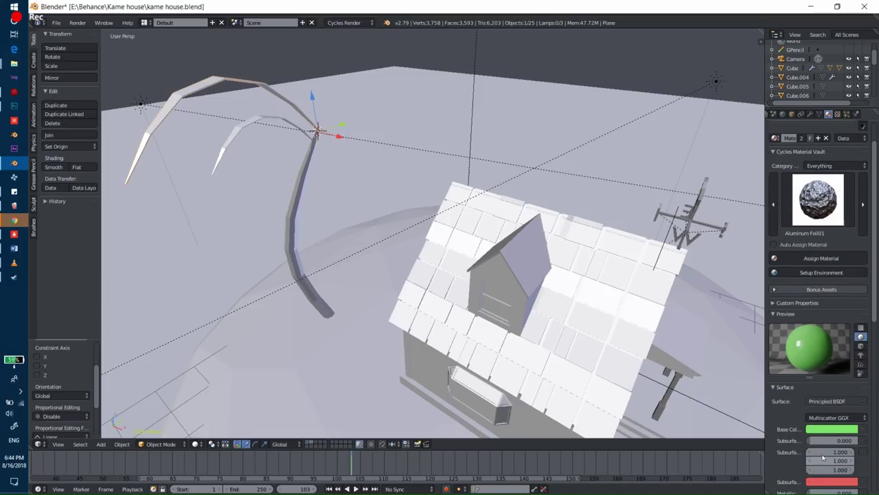
{"action": "left_click", "coordinate": [819, 484]}
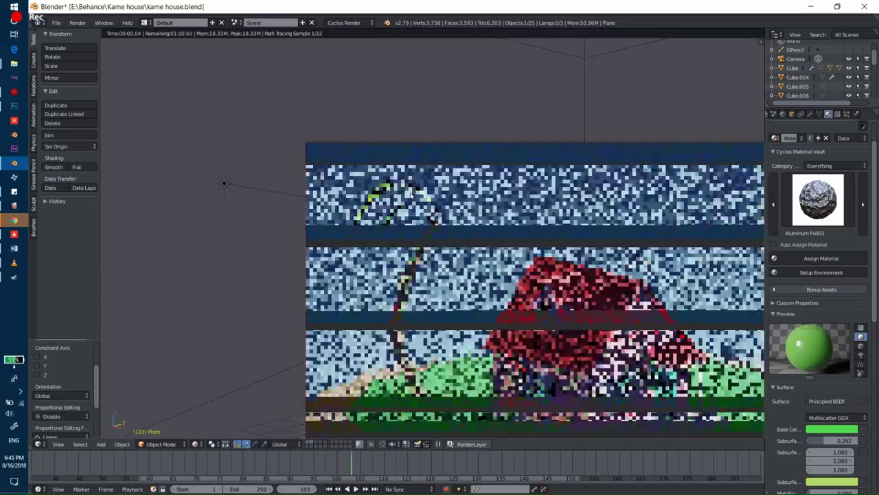
Step: Angle the leaf and make rotated copies about Z, undoing the unwanted extra copy
{"action": "key", "text": "r"}
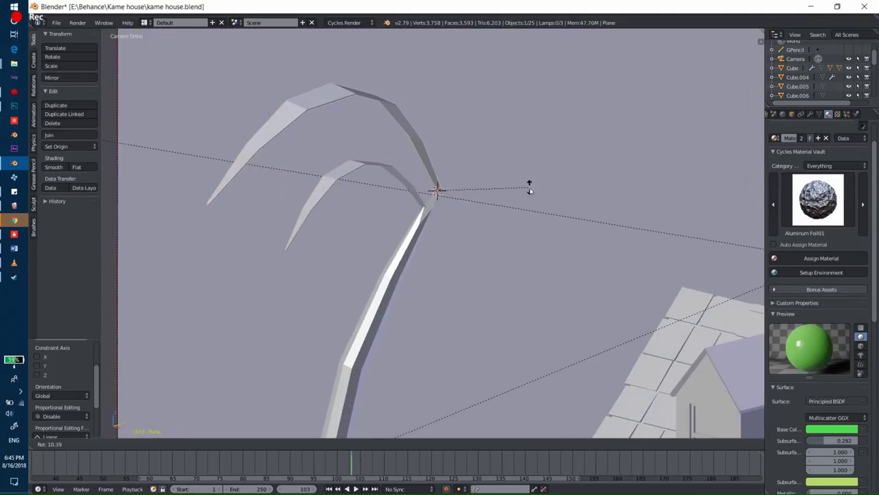
{"action": "left_click", "coordinate": [529, 194]}
{"action": "key", "text": "shift+d"}
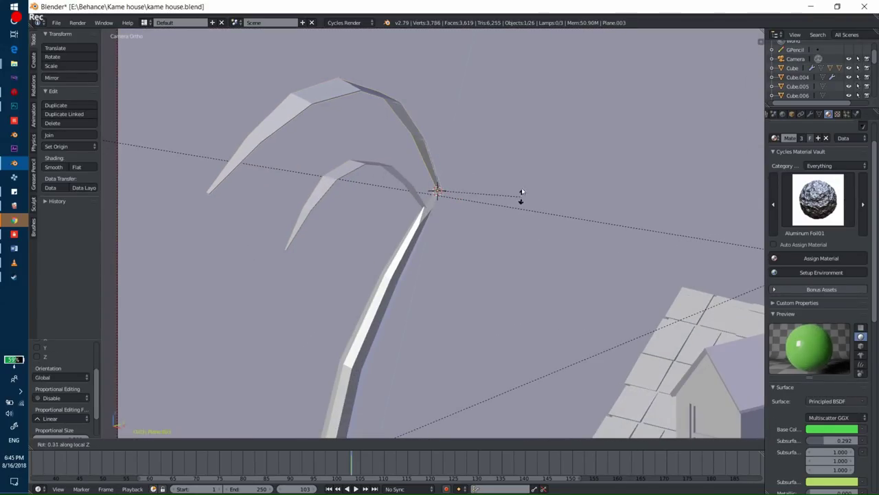
{"action": "key", "text": "r"}
{"action": "key", "text": "z"}
{"action": "key", "text": "z"}
{"action": "left_click", "coordinate": [484, 131]}
{"action": "key", "text": "shift+d"}
{"action": "key", "text": "r"}
{"action": "key", "text": "z"}
{"action": "key", "text": "z"}
{"action": "left_click", "coordinate": [589, 172]}
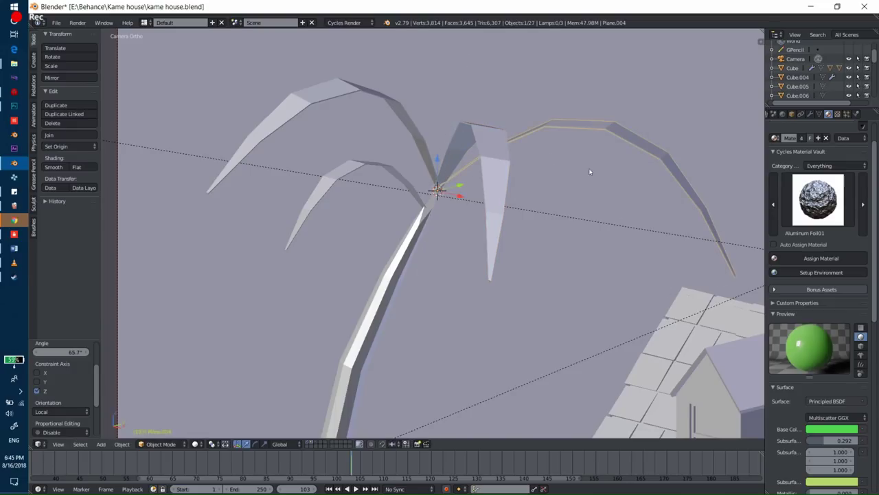
{"action": "key", "text": "Escape"}
{"action": "key", "text": "ctrl+z"}
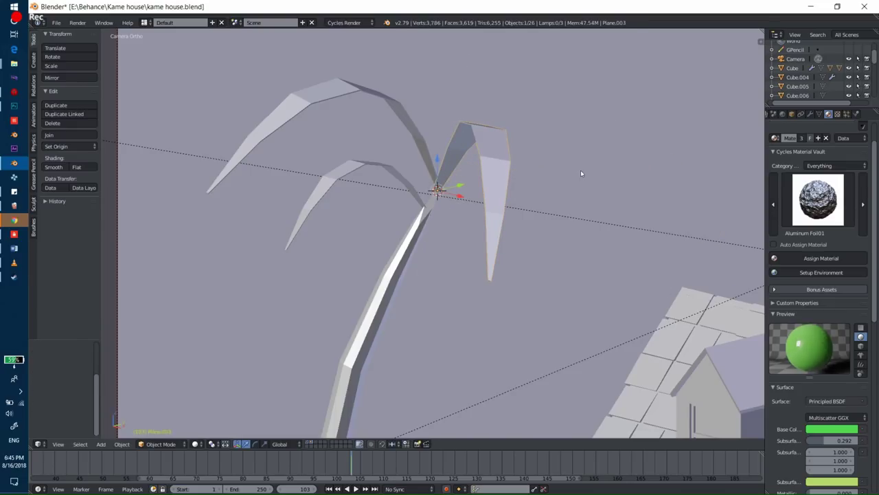
{"action": "key", "text": "ctrl+z"}
Step: Add another rotated leaf copy and stretch it lengthwise along X
{"action": "key", "text": "shift+d"}
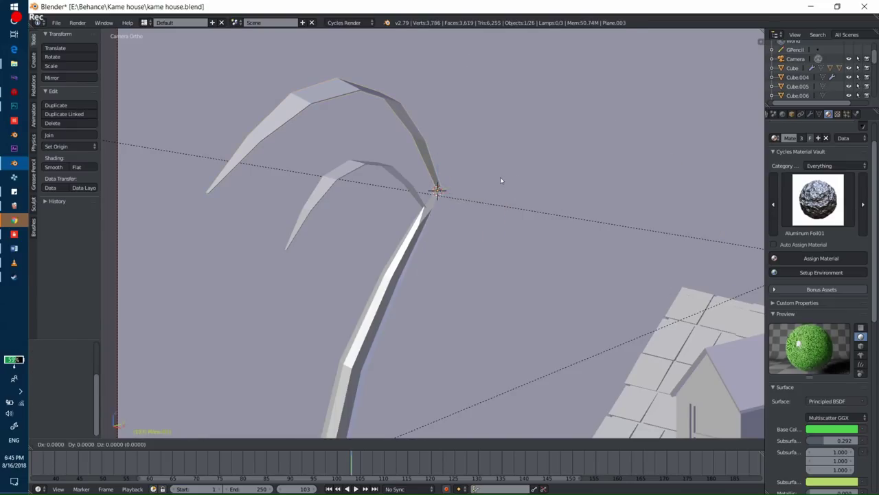
{"action": "left_click", "coordinate": [471, 98]}
{"action": "key", "text": "r"}
{"action": "key", "text": "z"}
{"action": "key", "text": "z"}
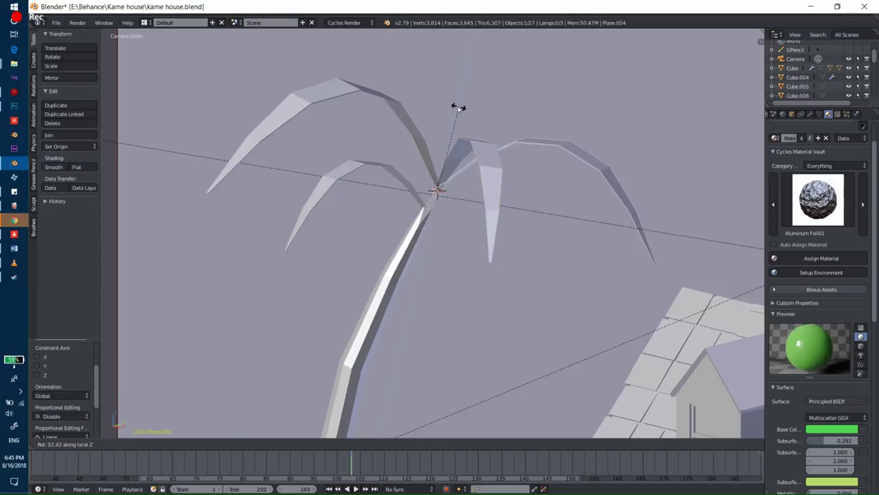
{"action": "left_click", "coordinate": [462, 109]}
{"action": "key", "text": "s"}
{"action": "key", "text": "x"}
{"action": "left_click", "coordinate": [585, 153]}
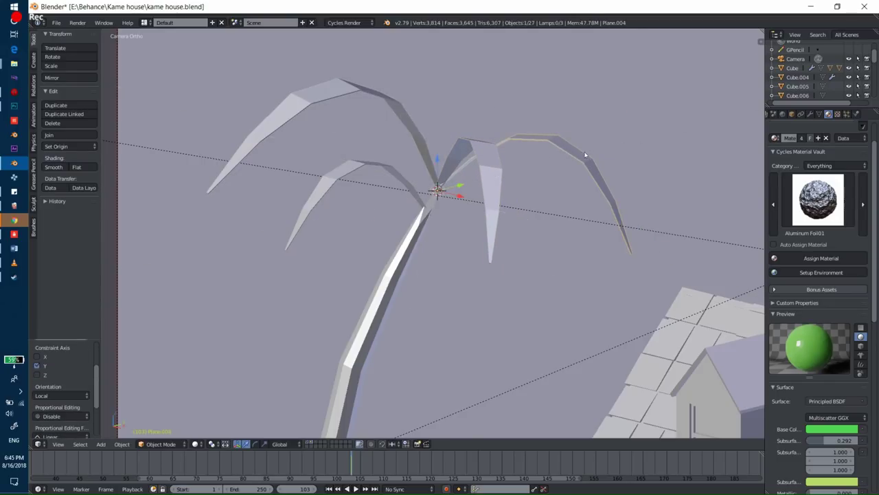
Step: Copy the three leaves 150 degrees around the trunk and join all six leaves into one object
{"action": "key", "text": "shift+d"}
{"action": "key", "text": "r"}
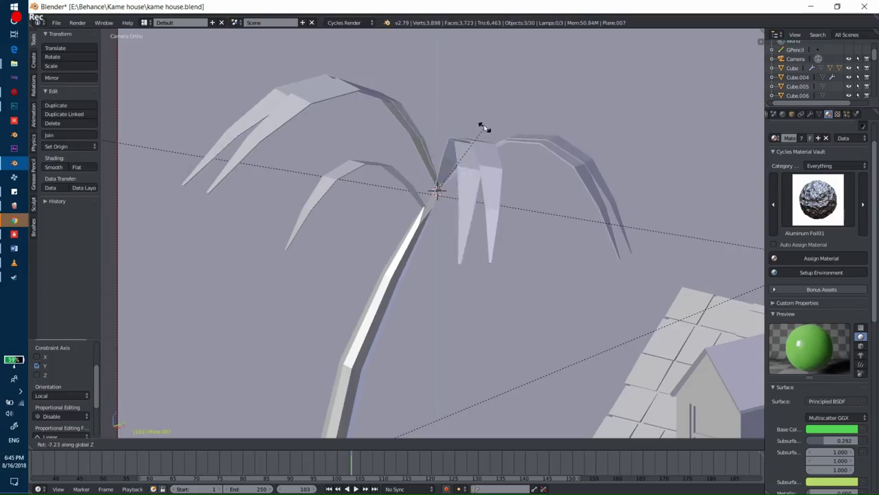
{"action": "key", "text": "z"}
{"action": "left_click", "coordinate": [371, 196]}
{"action": "right_click", "coordinate": [503, 164]}
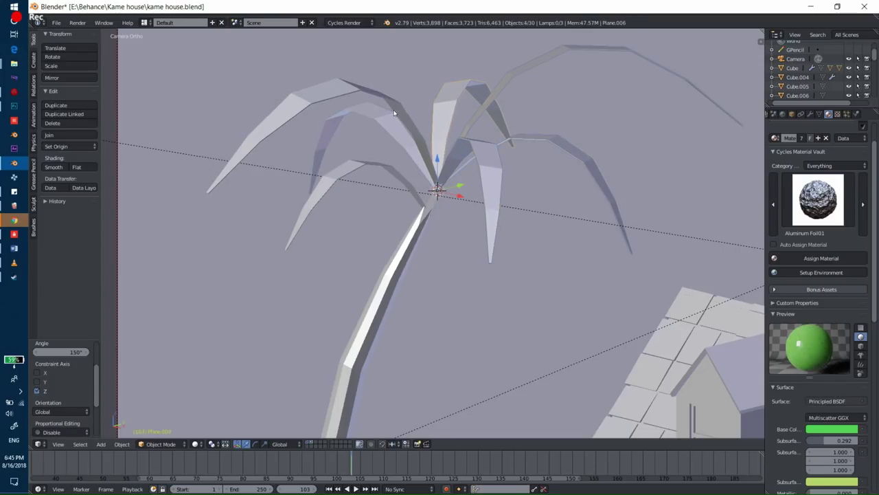
{"action": "key", "text": "ctrl+j"}
Step: Add a second rotated copy of the joined leaves, then preview through the camera in rendered view
{"action": "key", "text": "shift+d"}
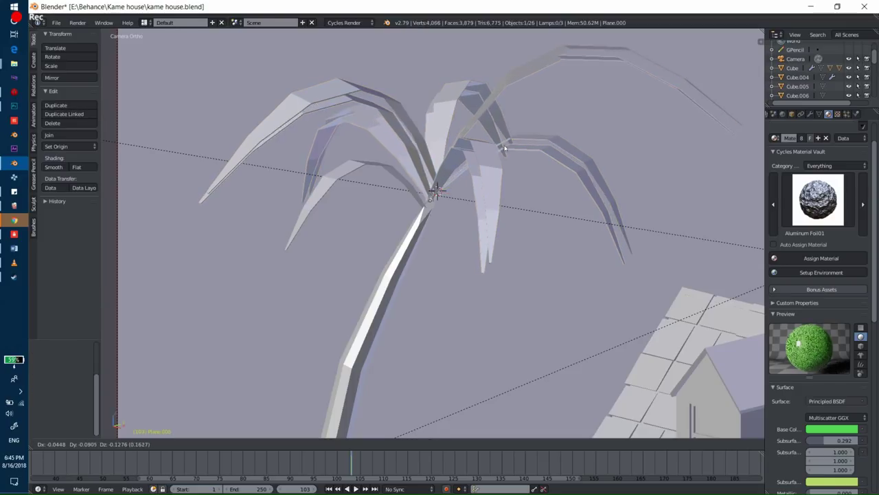
{"action": "left_click", "coordinate": [508, 121]}
{"action": "key", "text": "r"}
{"action": "key", "text": "z"}
{"action": "key", "text": "z"}
{"action": "left_click", "coordinate": [546, 145]}
{"action": "key", "text": "KP_0"}
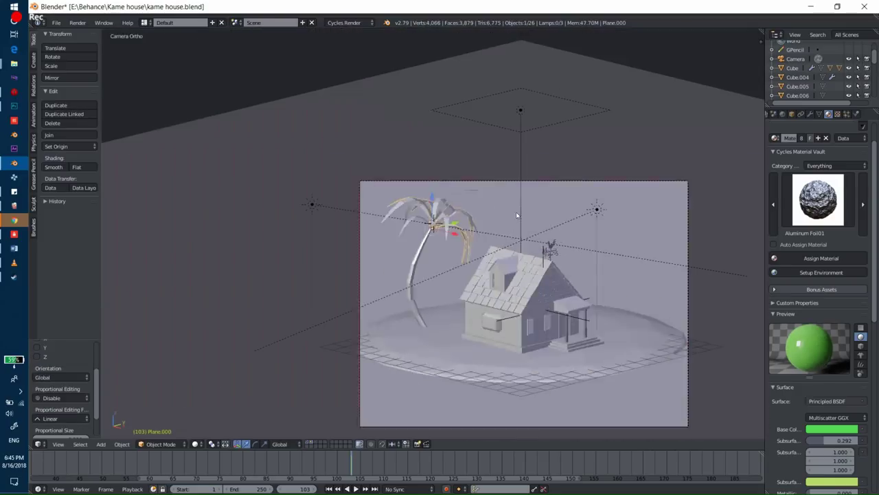
{"action": "key", "text": "shift+z"}
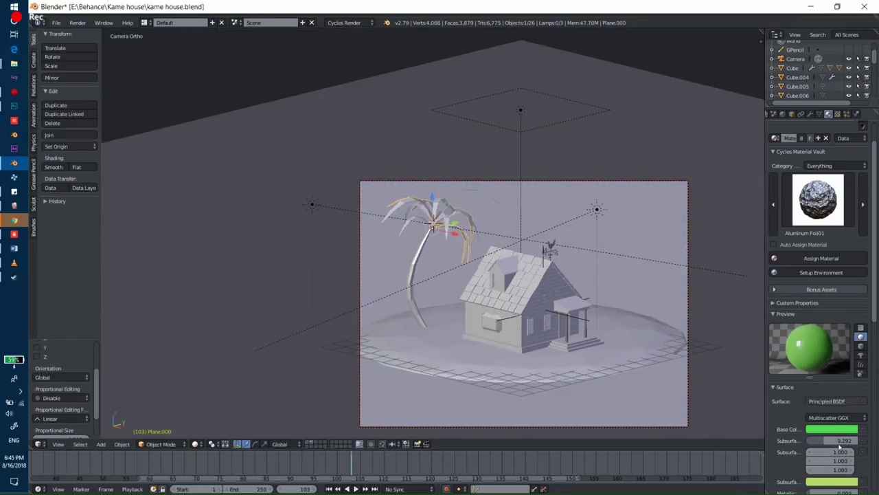
{"action": "scroll", "coordinate": [497, 275], "scroll_direction": "down", "scroll_amount": 5}
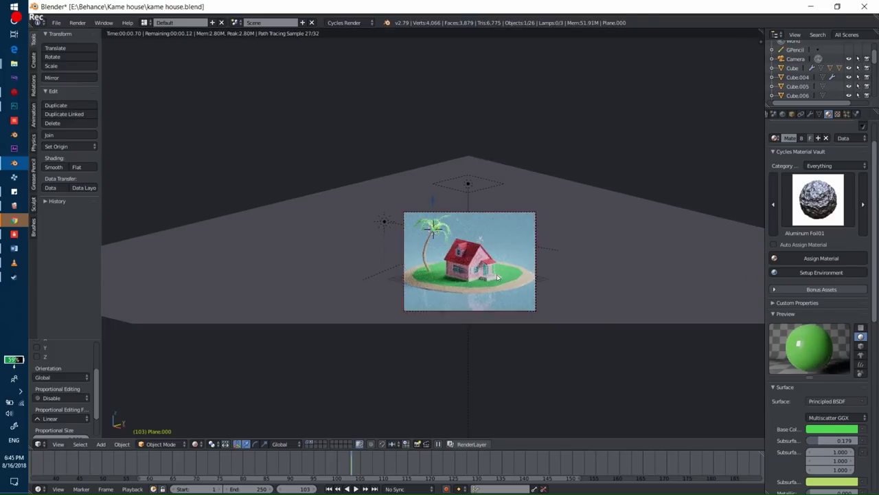
Step: Raise the lamp vertically above the scene and check the lighting in the rendered preview
{"action": "right_click", "coordinate": [470, 196]}
{"action": "key", "text": "g"}
{"action": "key", "text": "z"}
{"action": "left_click", "coordinate": [477, 158]}
{"action": "key", "text": "shift+z"}
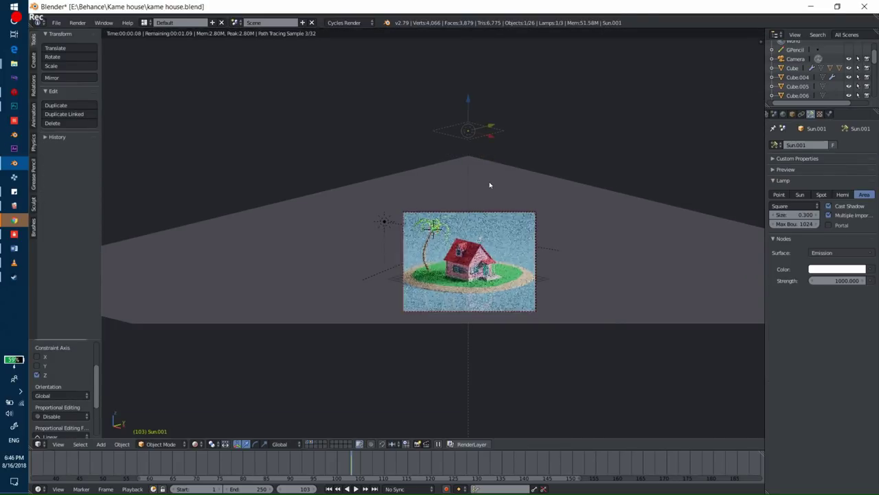
{"action": "key", "text": "shift+z"}
{"action": "right_click", "coordinate": [444, 225]}
{"action": "scroll", "coordinate": [445, 225], "scroll_direction": "up", "scroll_amount": 5}
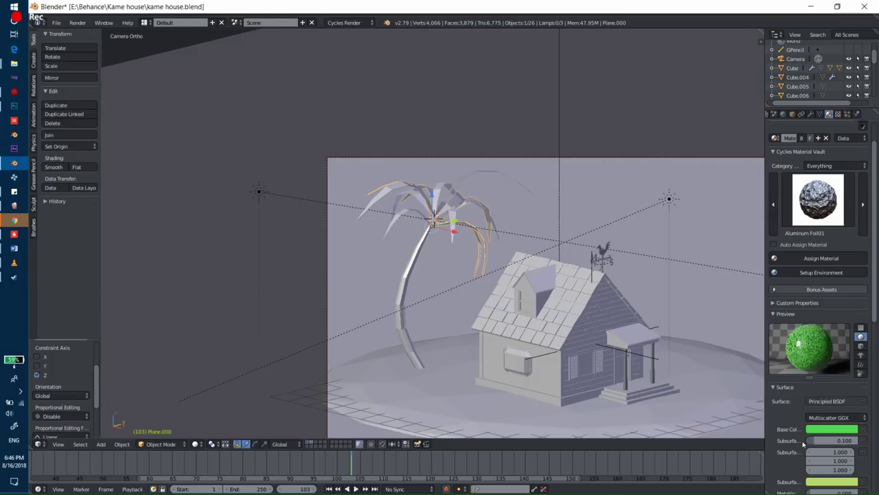
{"action": "key", "text": "shift+z"}
{"action": "key", "text": "shift+z"}
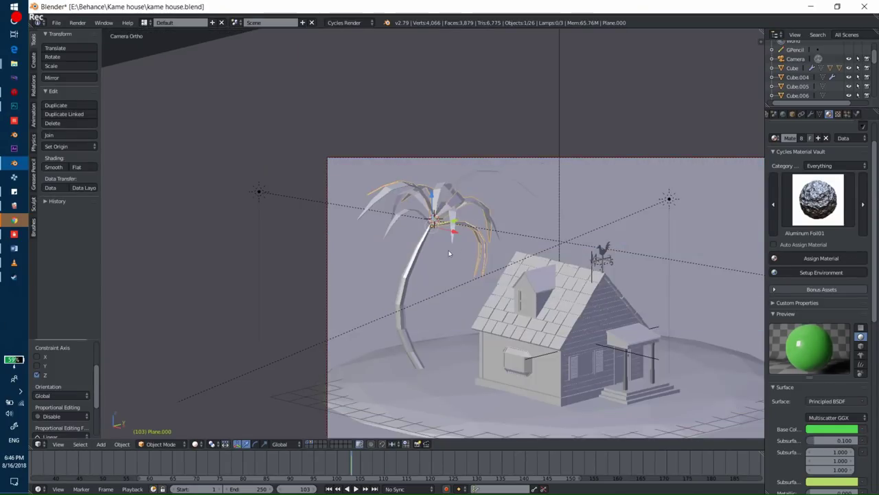
{"action": "scroll", "coordinate": [449, 253], "scroll_direction": "up", "scroll_amount": 1}
{"action": "scroll", "coordinate": [460, 234], "scroll_direction": "up", "scroll_amount": 4}
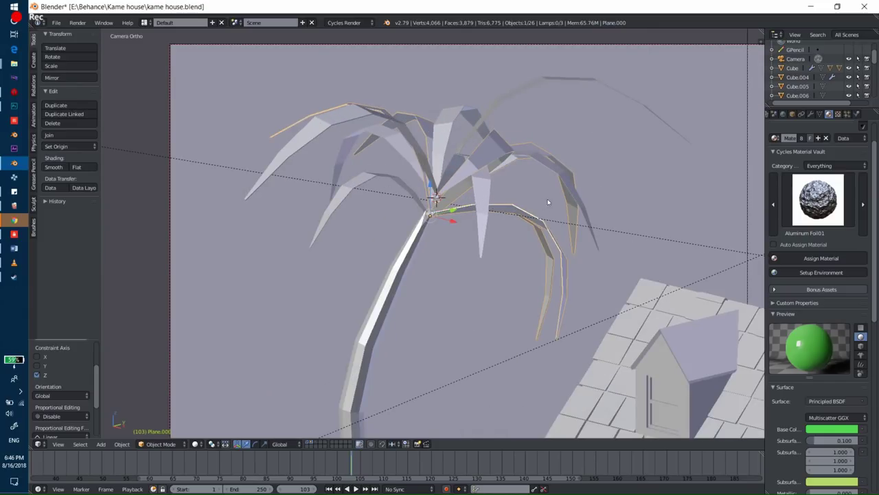
Step: Rotate the copied leaf crown about Z, flatten it vertically and shrink it
{"action": "key", "text": "r"}
{"action": "key", "text": "z"}
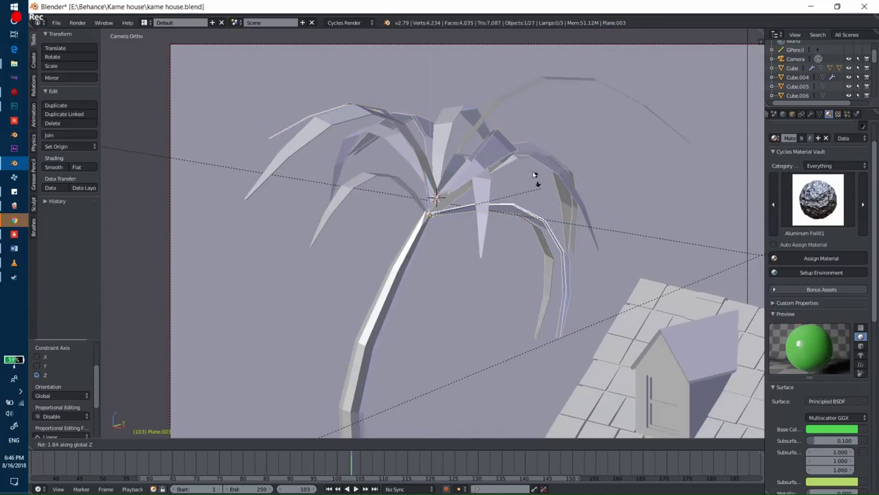
{"action": "left_click", "coordinate": [523, 135]}
{"action": "key", "text": "s"}
{"action": "key", "text": "z"}
{"action": "key", "text": "z"}
{"action": "left_click", "coordinate": [480, 164]}
{"action": "key", "text": "s"}
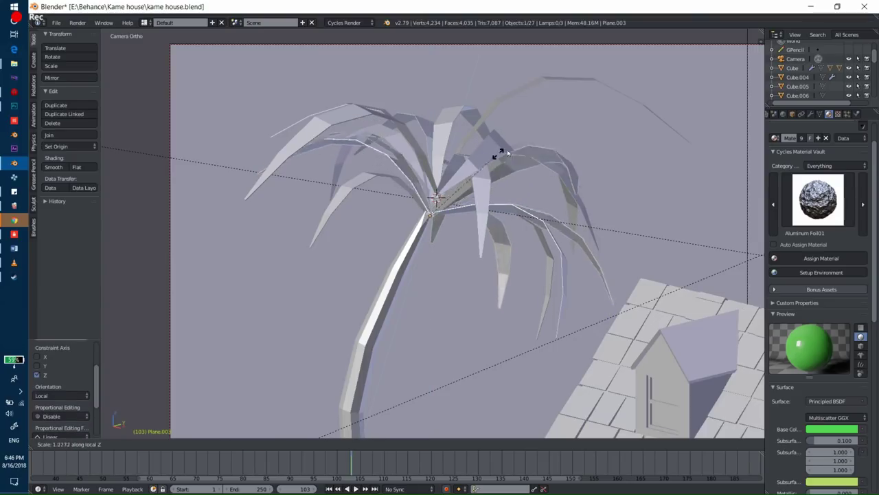
{"action": "left_click", "coordinate": [533, 164]}
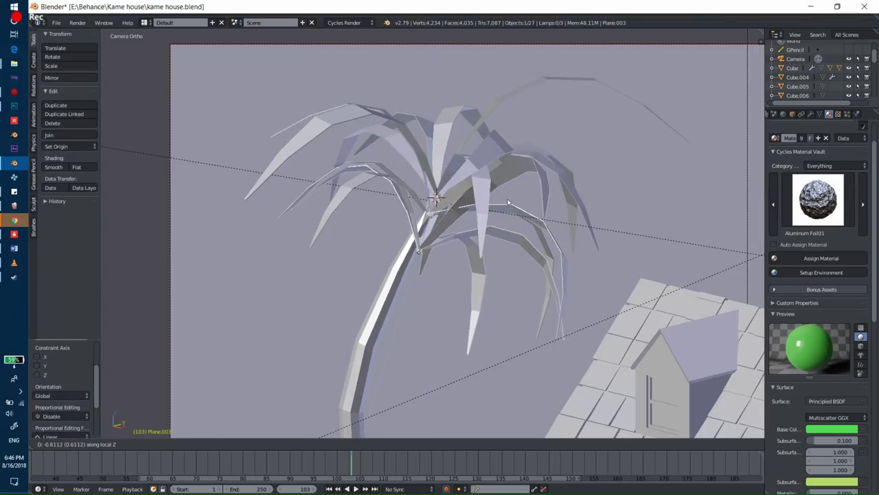
Step: Move the copied crown level to its new spot and tilt it about the X axis
{"action": "key", "text": "g"}
{"action": "key", "text": "shift+z"}
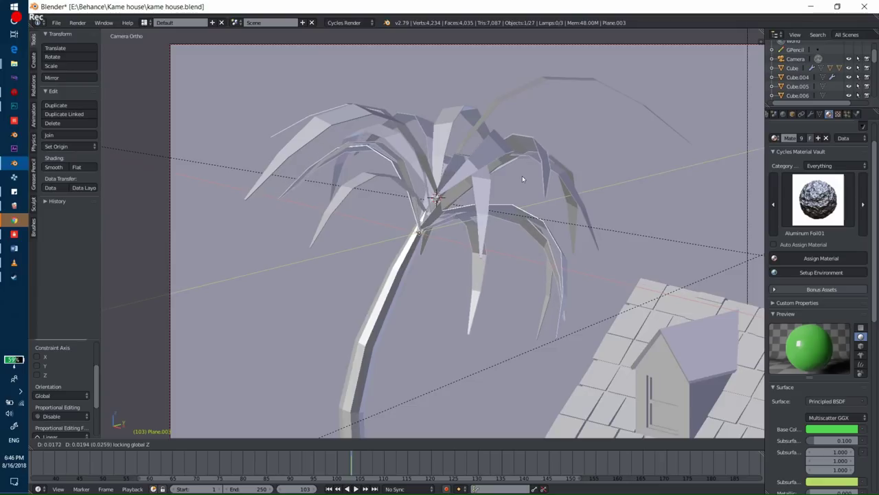
{"action": "left_click", "coordinate": [517, 169]}
{"action": "key", "text": "r"}
{"action": "key", "text": "x"}
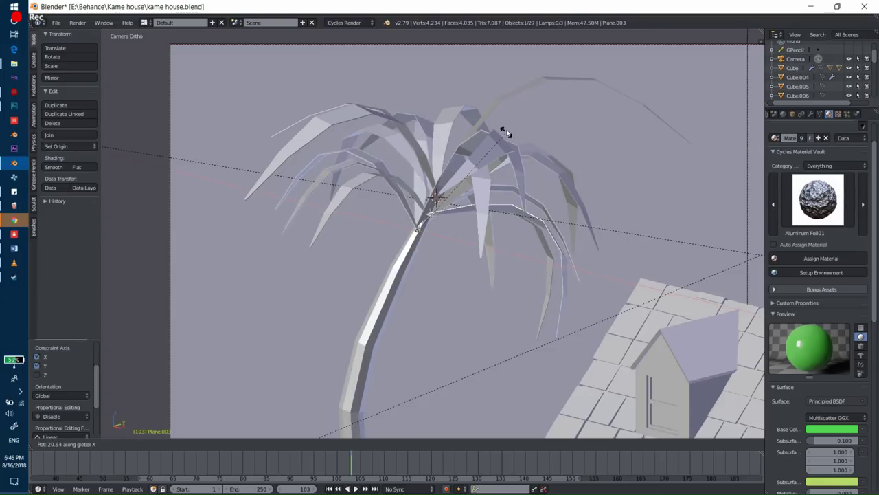
{"action": "left_click", "coordinate": [506, 224]}
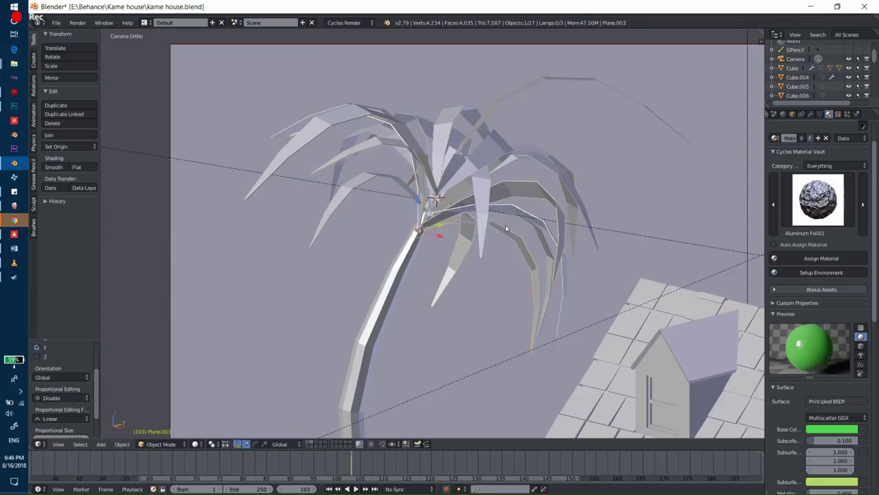
Step: Soften the leaves' green base colour and set Subsurface to 0, checking in rendered view
{"action": "key", "text": "shift+z"}
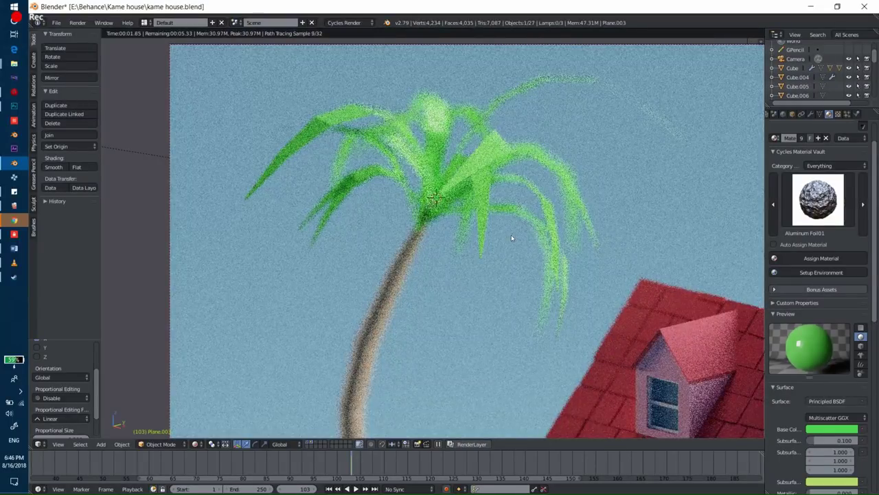
{"action": "scroll", "coordinate": [511, 235], "scroll_direction": "down", "scroll_amount": 3}
{"action": "scroll", "coordinate": [511, 234], "scroll_direction": "down", "scroll_amount": 2}
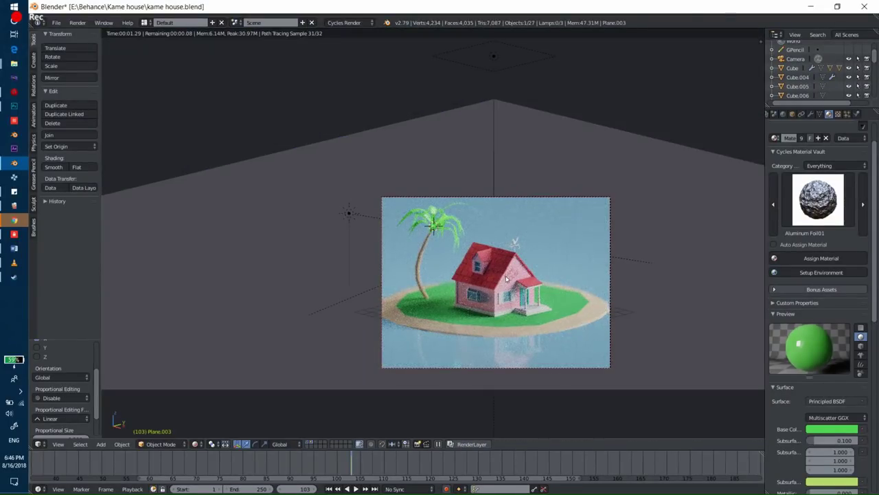
{"action": "key", "text": "shift+z"}
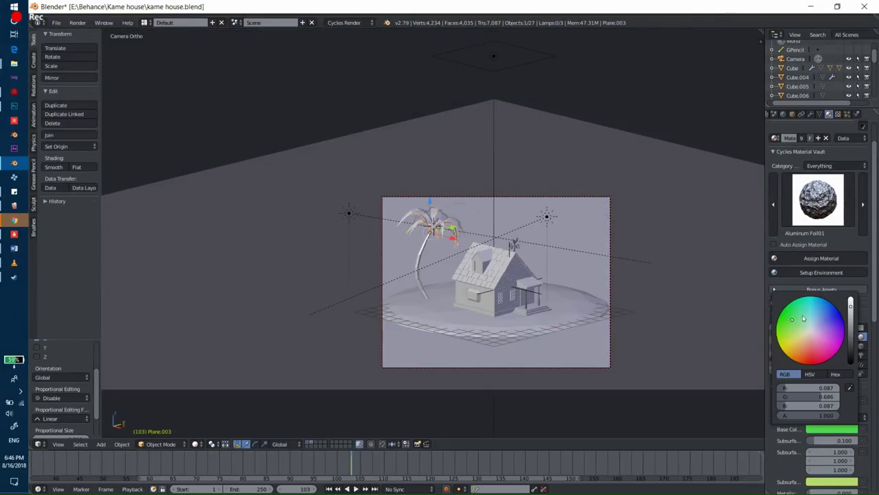
{"action": "key", "text": "shift+z"}
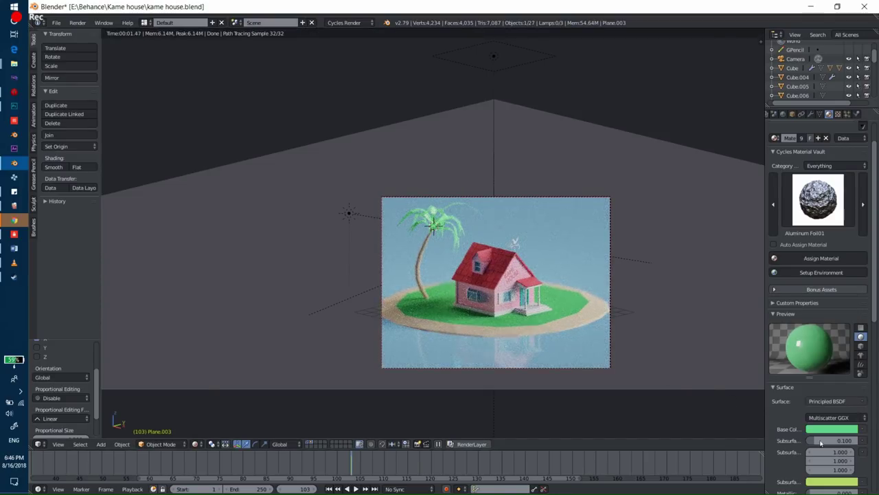
{"action": "left_click", "coordinate": [821, 429]}
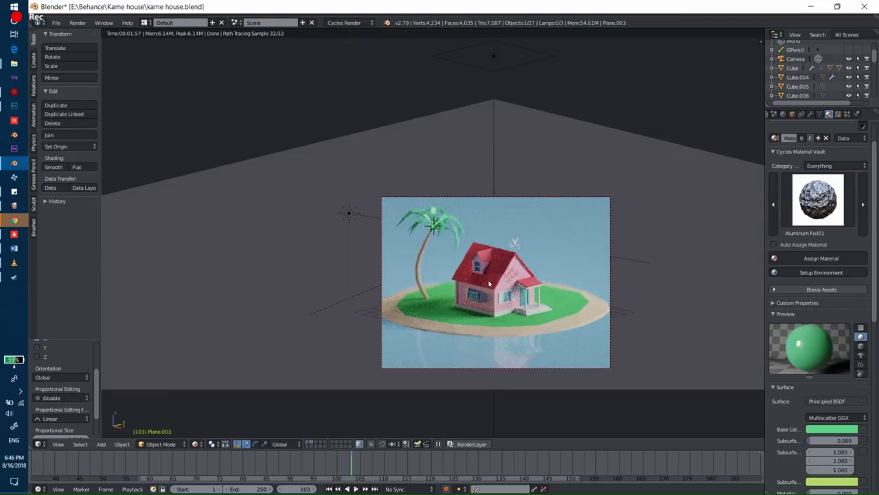
{"action": "key", "text": "shift+z"}
{"action": "scroll", "coordinate": [428, 286], "scroll_direction": "up", "scroll_amount": 4}
{"action": "right_click", "coordinate": [400, 321]}
Step: Duplicate the palm trunk and leaves, placing the rotated copy right of the house
{"action": "key", "text": "Tab"}
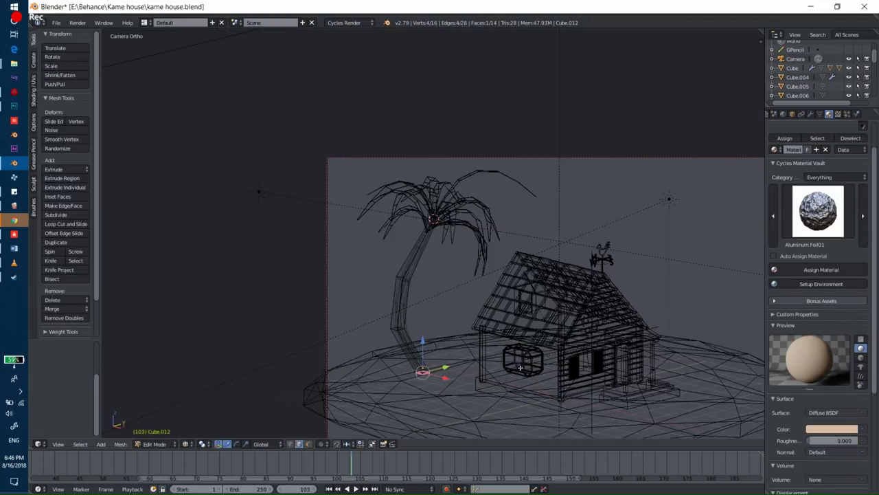
{"action": "key", "text": "Tab"}
{"action": "scroll", "coordinate": [456, 300], "scroll_direction": "down", "scroll_amount": 3}
{"action": "scroll", "coordinate": [456, 299], "scroll_direction": "up", "scroll_amount": 6}
{"action": "key", "text": "z"}
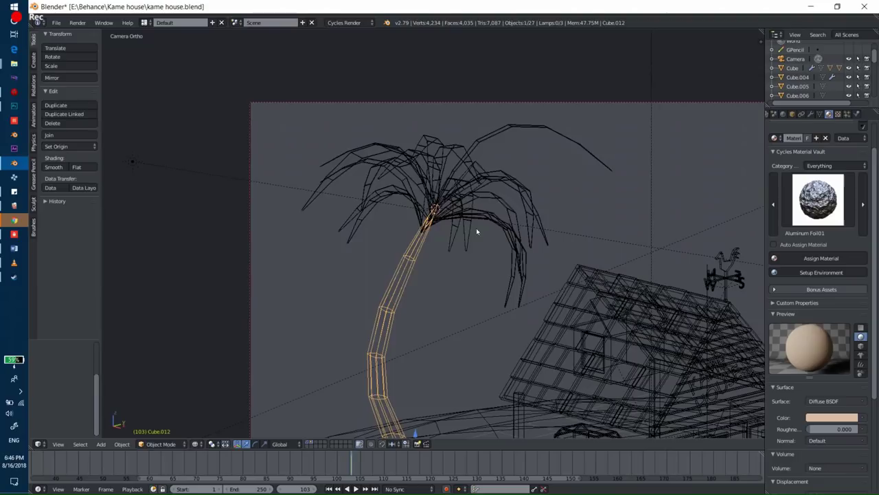
{"action": "right_click", "coordinate": [475, 231], "text": "shift"}
{"action": "scroll", "coordinate": [408, 289], "scroll_direction": "down", "scroll_amount": 4}
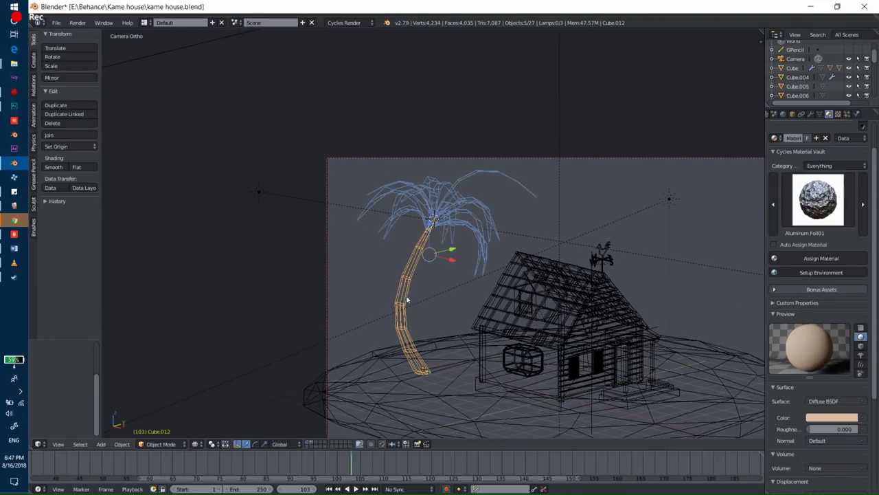
{"action": "scroll", "coordinate": [407, 300], "scroll_direction": "down", "scroll_amount": 3}
{"action": "key", "text": "shift+d"}
{"action": "left_click", "coordinate": [582, 268]}
{"action": "key", "text": "r"}
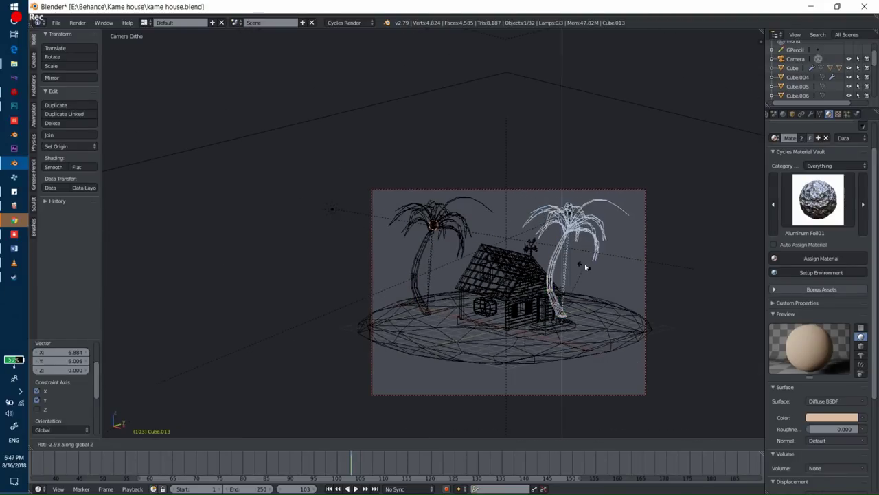
{"action": "left_click", "coordinate": [570, 219]}
Step: Rotate the new palm further and move trunk vertices to reshape its curve
{"action": "key", "text": "z"}
{"action": "middle_click_drag", "start_coordinate": [550, 261], "coordinate": [550, 253]}
{"action": "scroll", "coordinate": [550, 253], "scroll_direction": "up", "scroll_amount": 4}
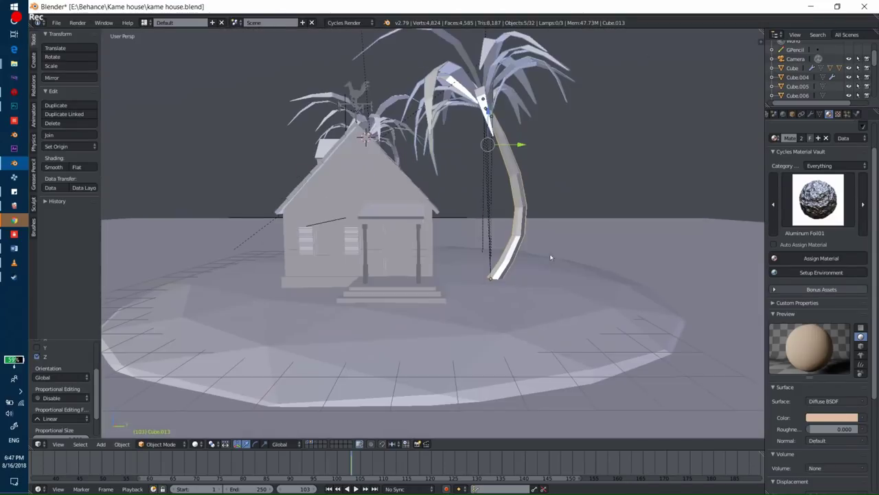
{"action": "key", "text": "r"}
{"action": "left_click", "coordinate": [553, 225]}
{"action": "key", "text": "Tab"}
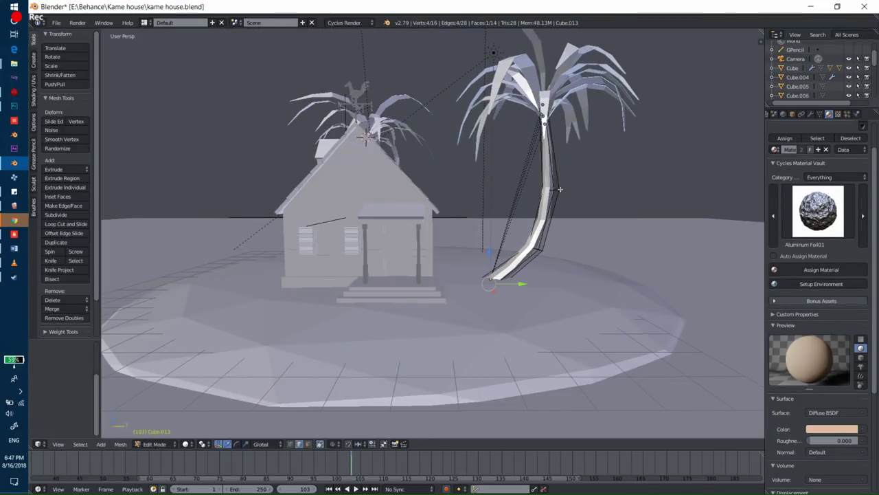
{"action": "key", "text": "g"}
{"action": "left_click", "coordinate": [539, 226]}
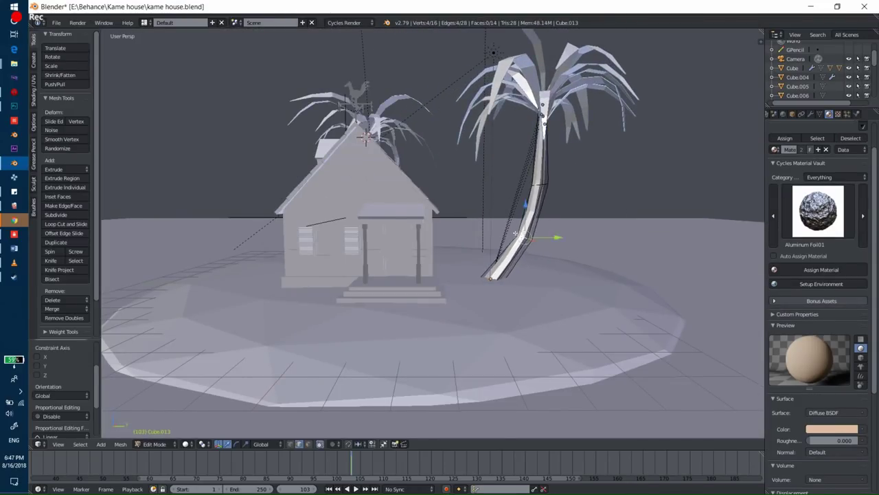
{"action": "key", "text": "Tab"}
Step: Slide the new palm level into position and check it in the camera's rendered view
{"action": "key", "text": "g"}
{"action": "key", "text": "shift+z"}
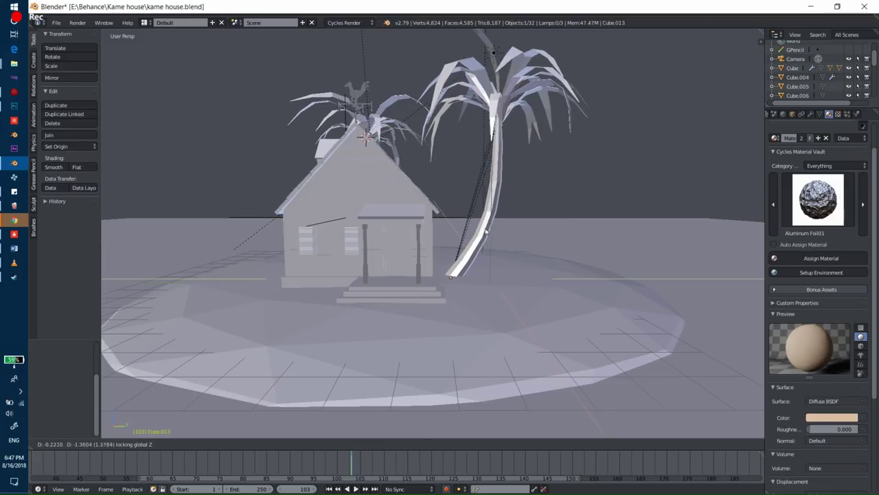
{"action": "left_click", "coordinate": [586, 261]}
{"action": "key", "text": "KP_0"}
{"action": "key", "text": "shift+z"}
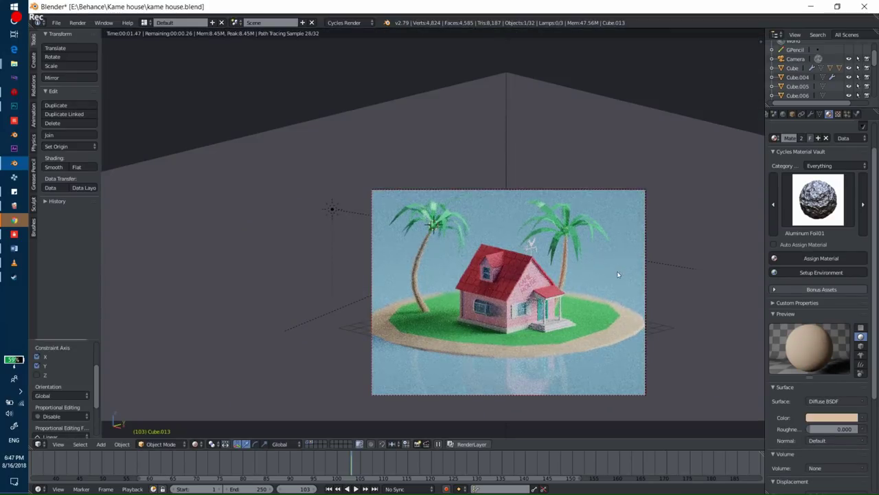
{"action": "scroll", "coordinate": [527, 278], "scroll_direction": "up", "scroll_amount": 3}
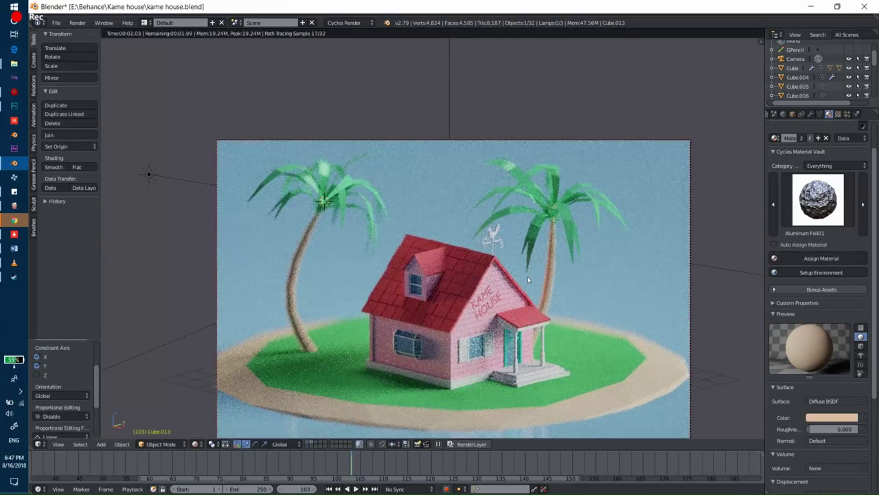
{"action": "key", "text": "shift+z"}
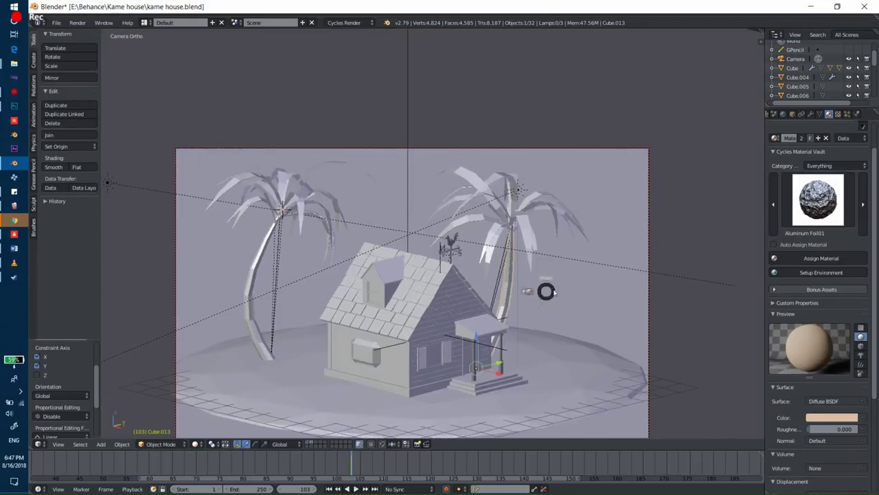
Step: Duplicate the right palm and place the rotated copy beside the porch
{"action": "key", "text": "z"}
{"action": "middle_click_drag", "start_coordinate": [481, 213], "coordinate": [435, 201], "text": "shift"}
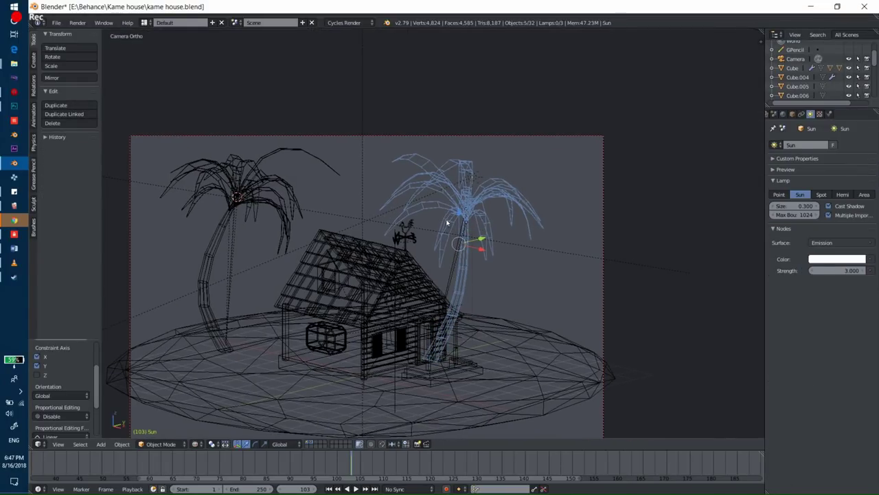
{"action": "key", "text": "shift+d"}
{"action": "left_click", "coordinate": [522, 234]}
{"action": "key", "text": "r"}
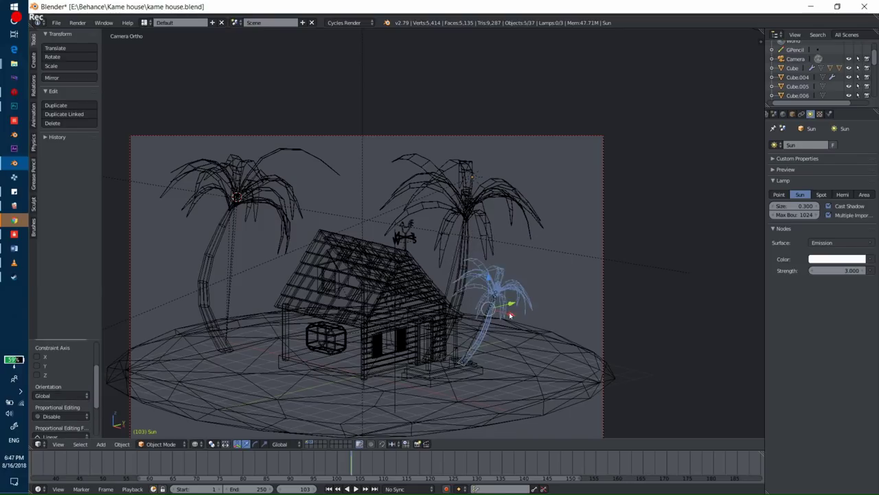
{"action": "scroll", "coordinate": [543, 295], "scroll_direction": "up", "scroll_amount": 3}
{"action": "scroll", "coordinate": [547, 311], "scroll_direction": "up", "scroll_amount": 2}
{"action": "middle_click_drag", "start_coordinate": [548, 311], "coordinate": [511, 273], "text": "shift"}
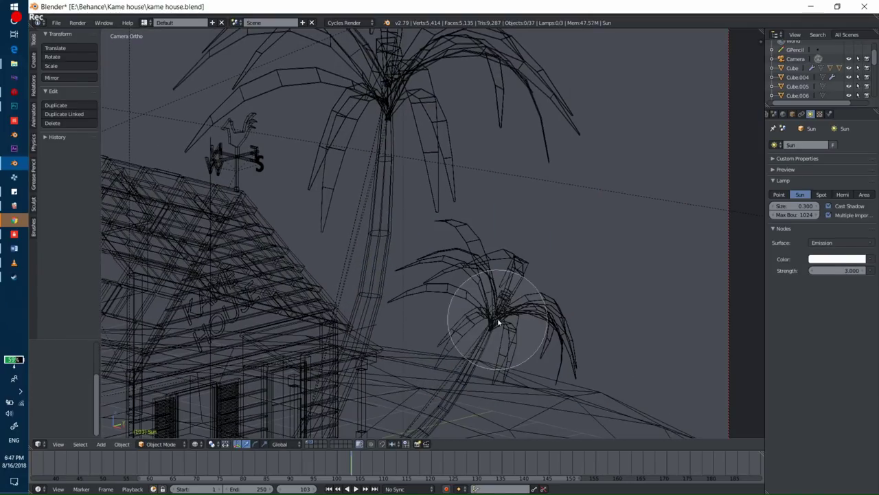
{"action": "left_click", "coordinate": [566, 285]}
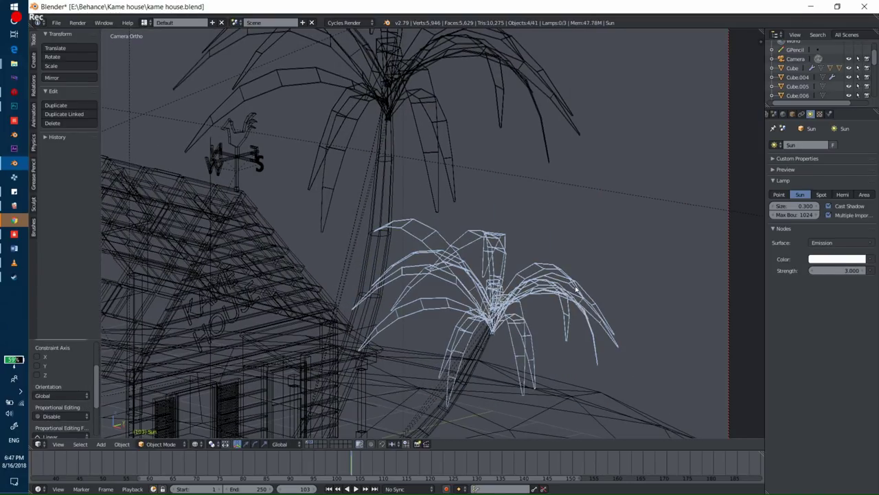
Step: Add a rotated copy of the small palm's leaves for a fuller crown
{"action": "key", "text": "shift+d"}
{"action": "key", "text": "r"}
{"action": "left_click", "coordinate": [584, 347]}
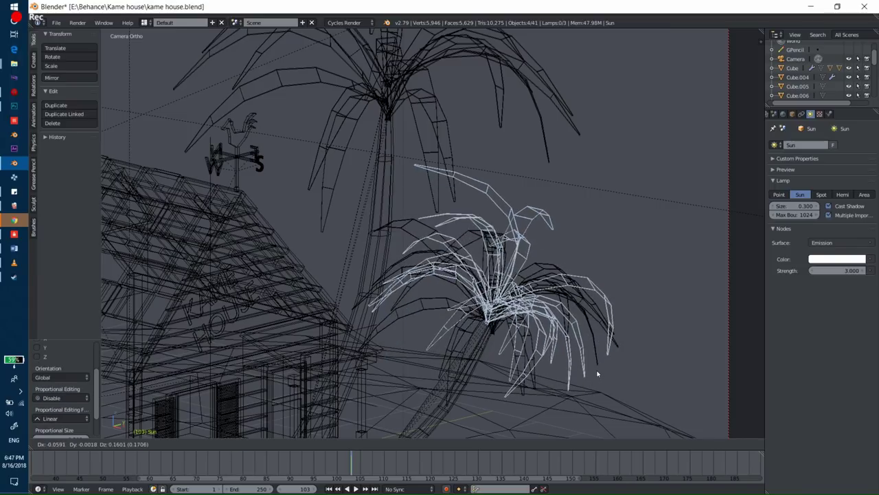
{"action": "key", "text": "shift+z"}
{"action": "key", "text": "shift+z"}
{"action": "scroll", "coordinate": [501, 312], "scroll_direction": "up", "scroll_amount": 3}
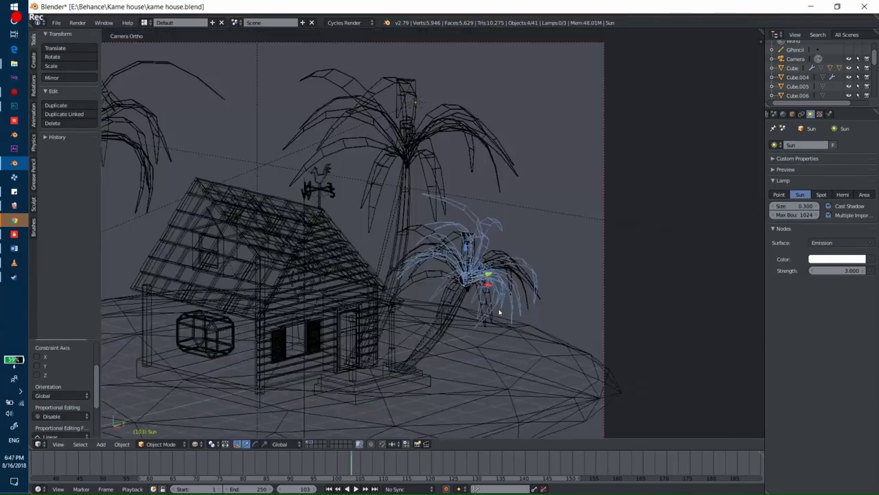
Step: Select and reposition the vertices at the small palm's trunk base
{"action": "right_click", "coordinate": [416, 343]}
{"action": "key", "text": "Tab"}
{"action": "key", "text": "c"}
{"action": "left_click", "coordinate": [386, 343]}
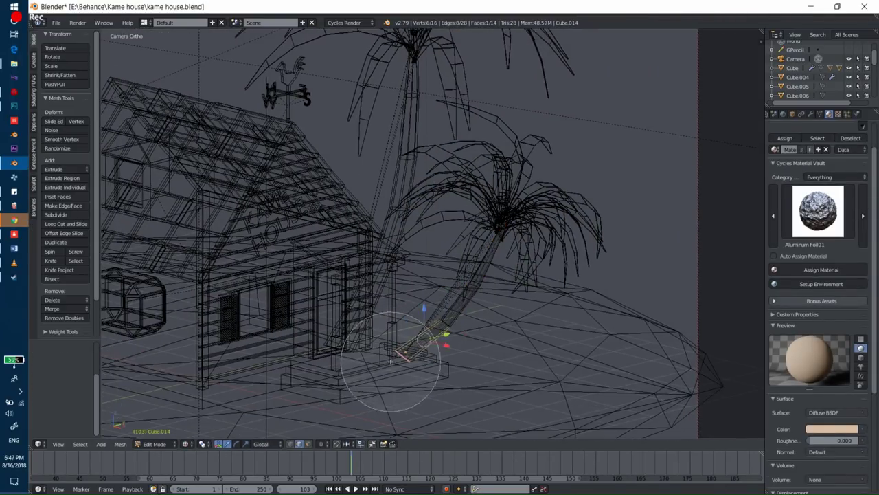
{"action": "key", "text": "Escape"}
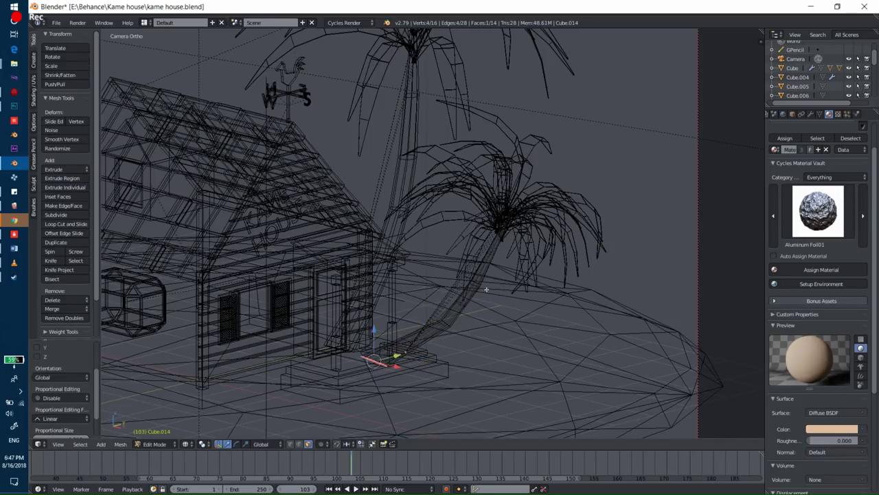
{"action": "key", "text": "c"}
{"action": "key", "text": "Escape"}
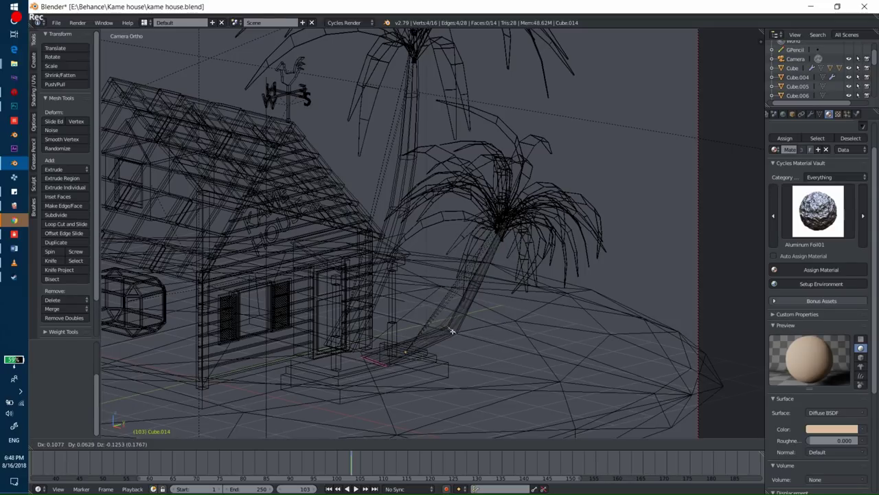
{"action": "key", "text": "Return"}
{"action": "key", "text": "Tab"}
Step: Adjust the small palm's height so its base sits in the island, then preview rendered
{"action": "key", "text": "z"}
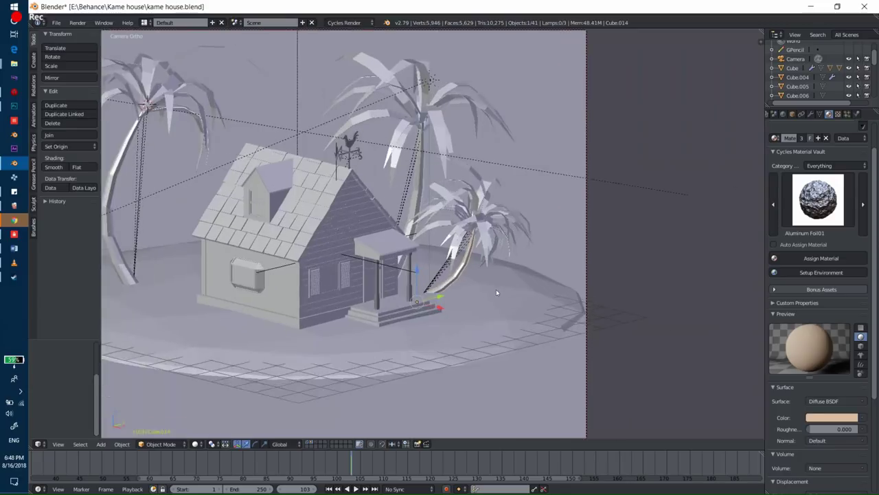
{"action": "key", "text": "g"}
{"action": "key", "text": "z"}
{"action": "left_click", "coordinate": [483, 280]}
{"action": "scroll", "coordinate": [480, 272], "scroll_direction": "down", "scroll_amount": 3}
{"action": "key", "text": "shift+z"}
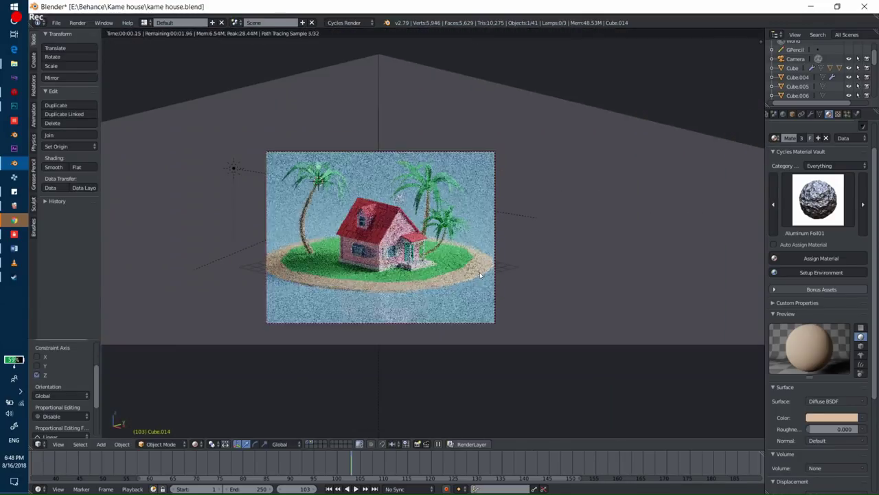